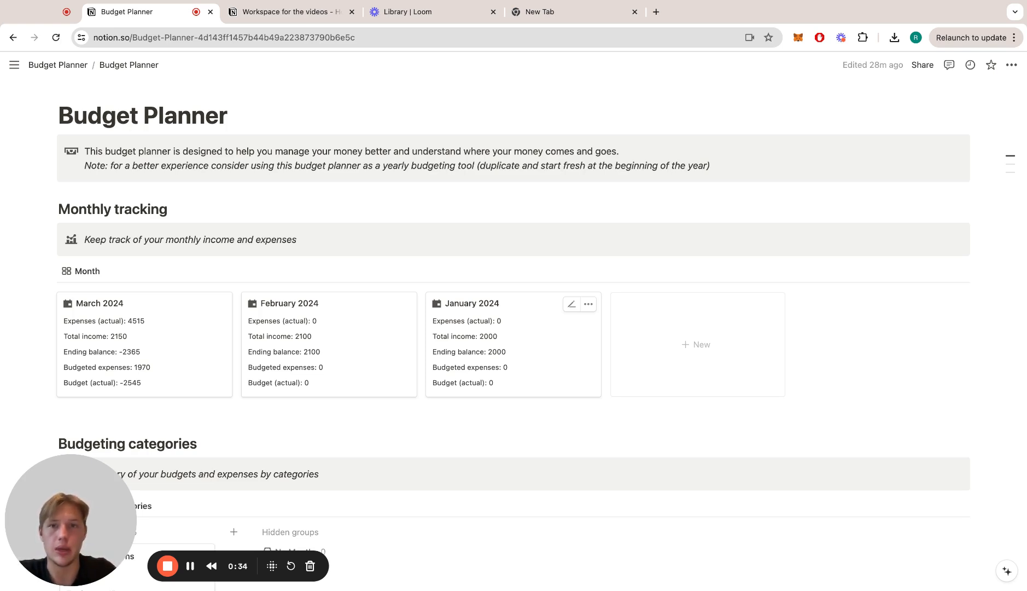
- Review the finished Budget Planner's monthly, category and yearly sections, and inspect the 2024 entry under Yearly analytics
scroll(573, 263, "down", 1)
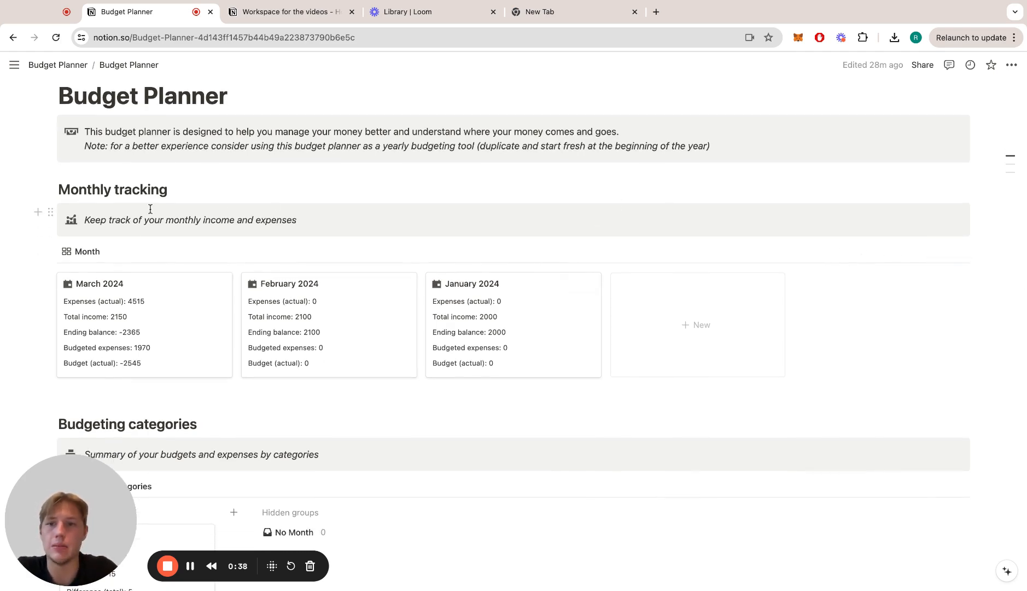
scroll(150, 209, "down", 6)
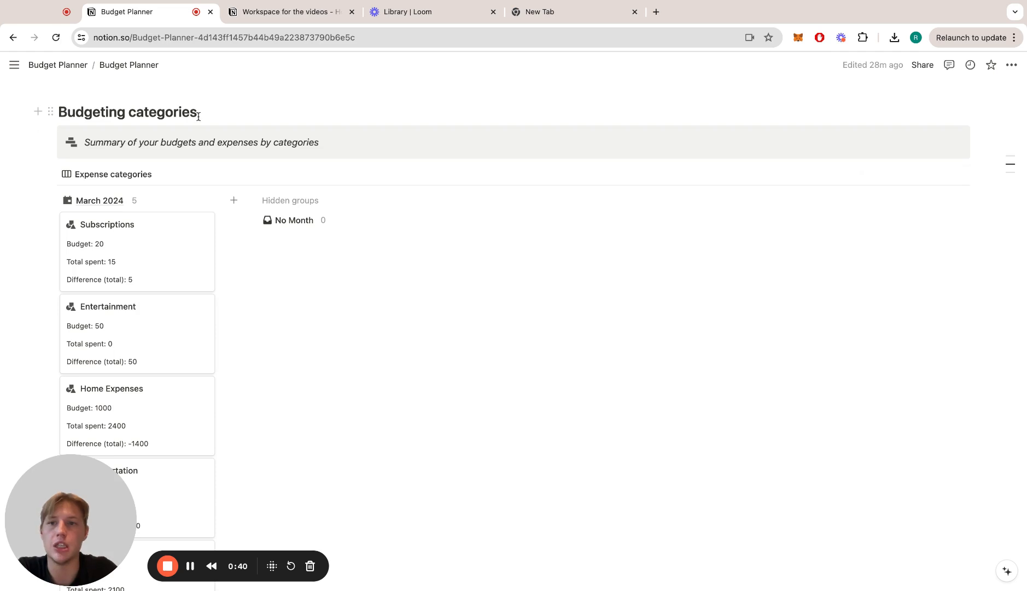
scroll(198, 115, "down", 8)
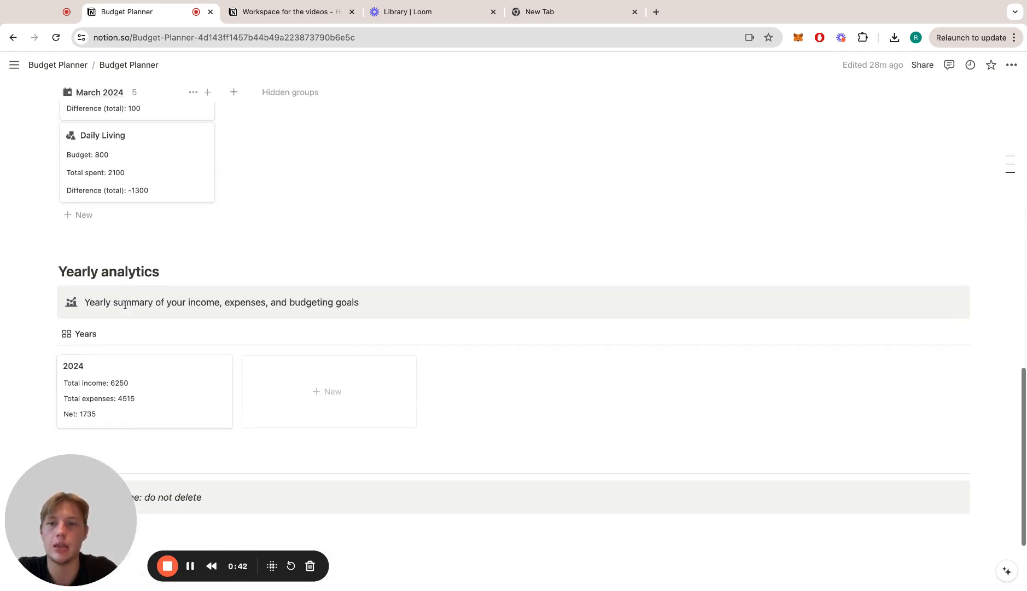
left_click(179, 387)
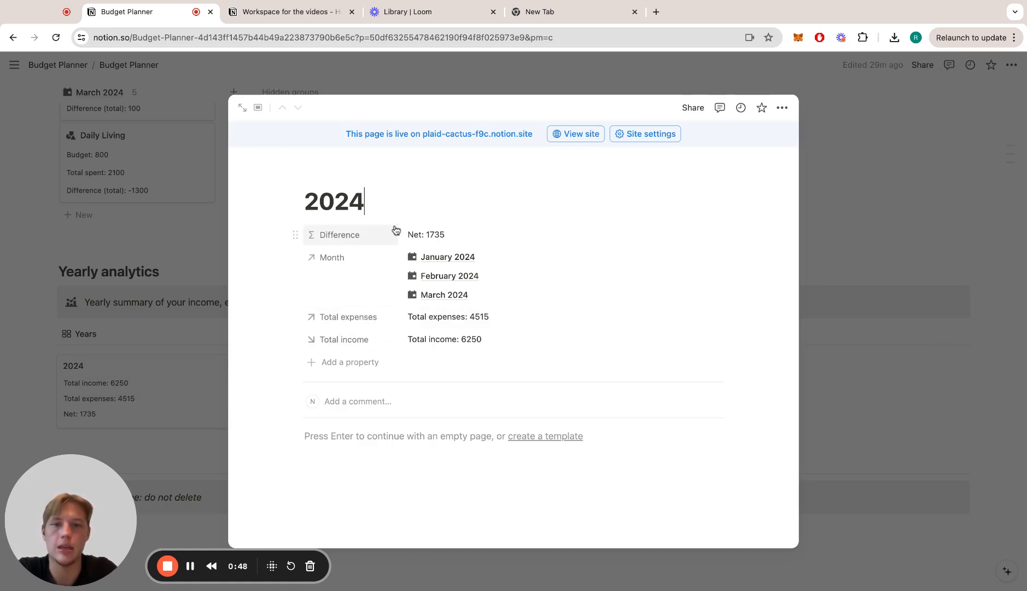
left_click(198, 231)
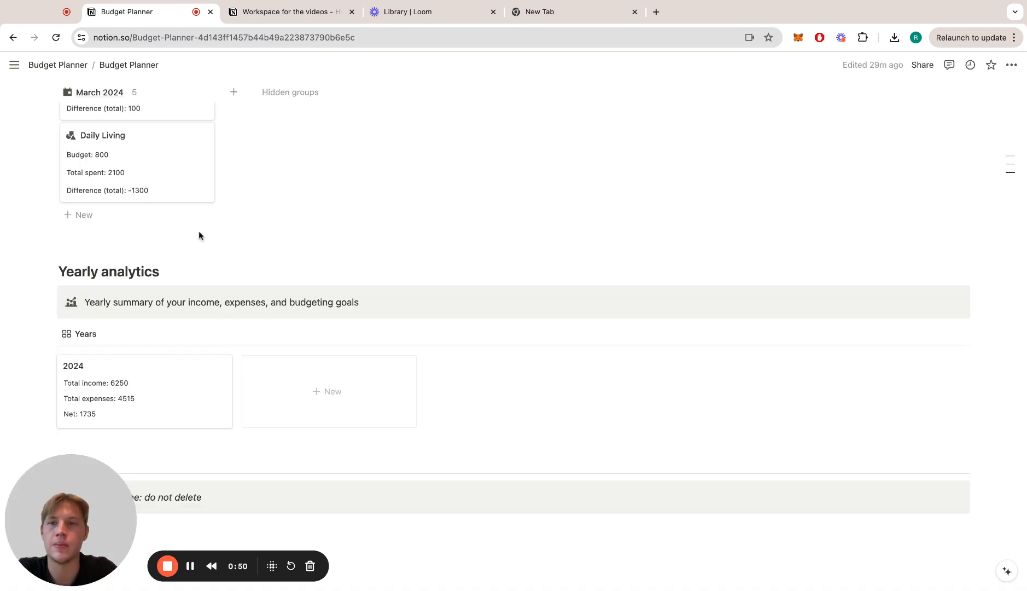
- Inspect the Subscriptions card under Budgeting categories and compare it with the Monthly tracking section
scroll(198, 231, "up", 5)
scroll(198, 231, "up", 5)
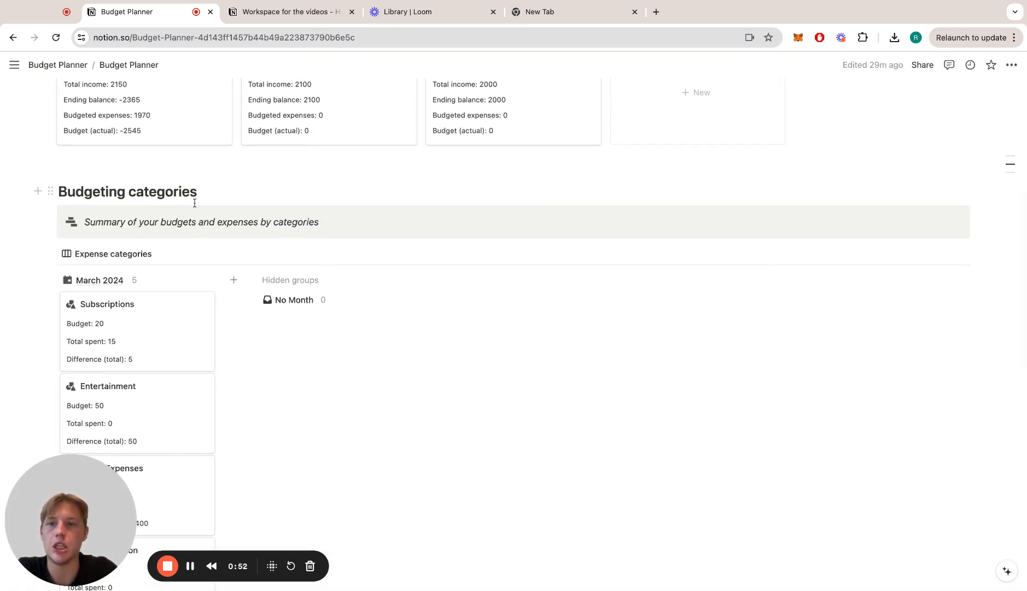
left_click(180, 340)
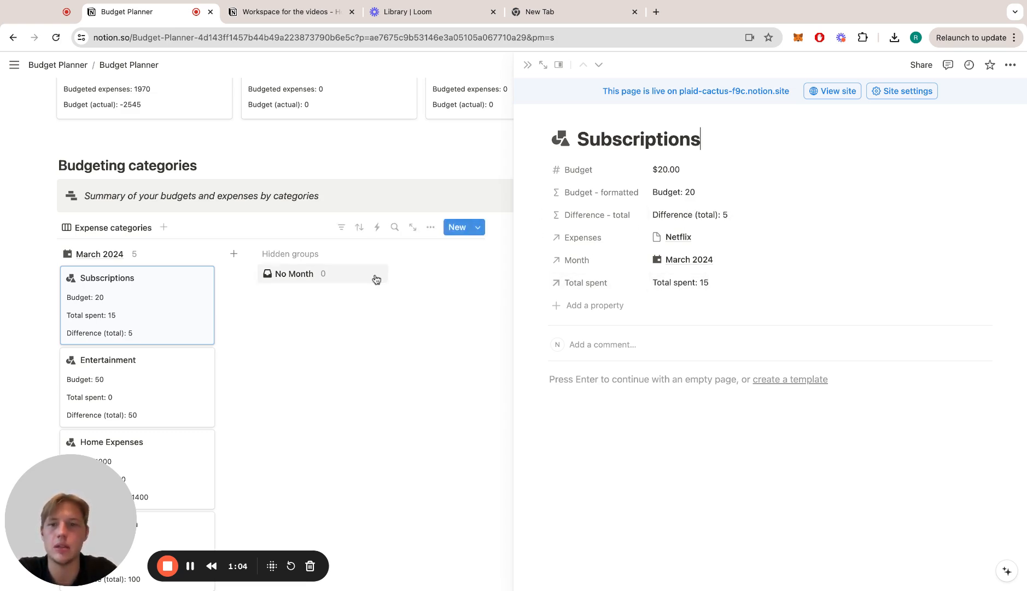
scroll(413, 173, "up", 5)
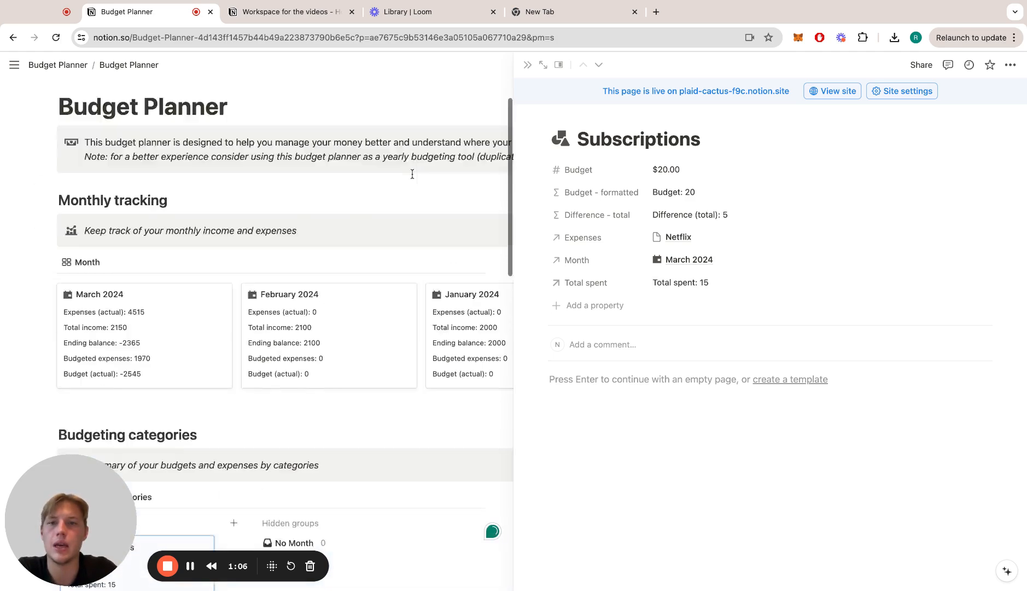
scroll(218, 202, "down", 2)
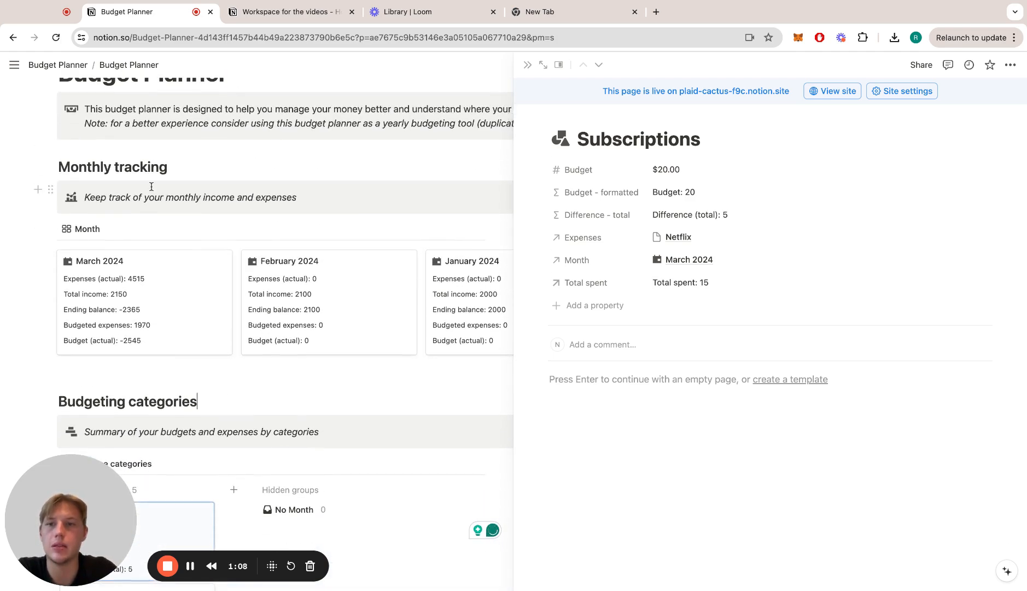
- Examine the March 2024 entry's properties, income table and expenses board, and close the entry
left_click(189, 296)
scroll(419, 284, "down", 3)
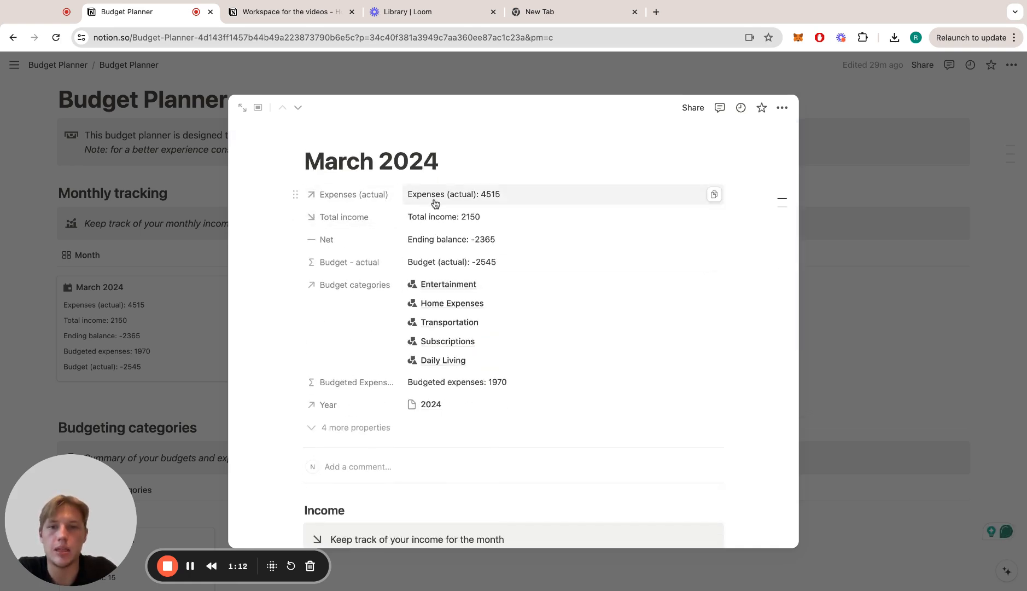
scroll(489, 240, "down", 2)
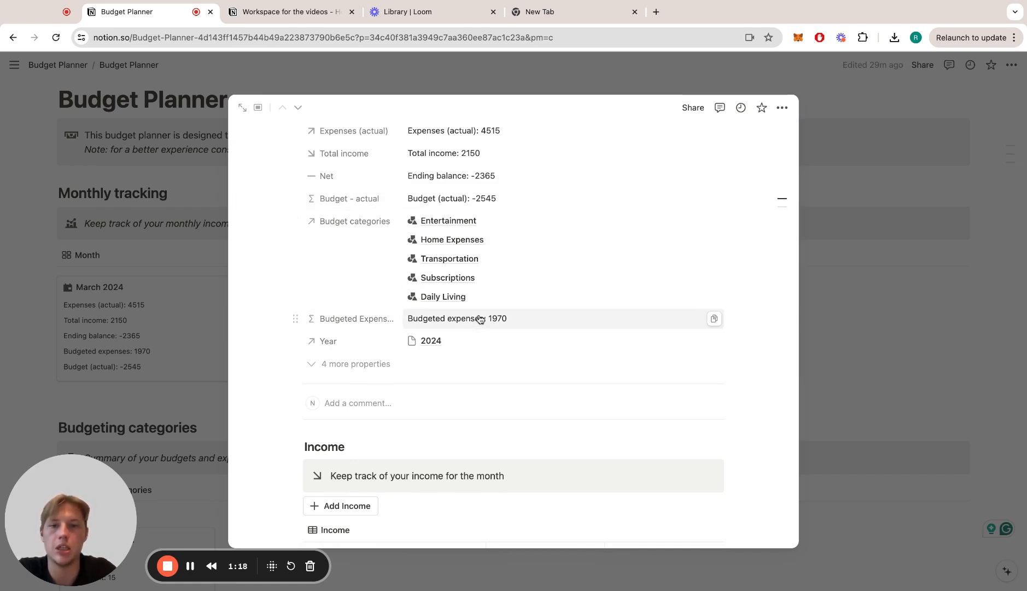
scroll(480, 319, "down", 7)
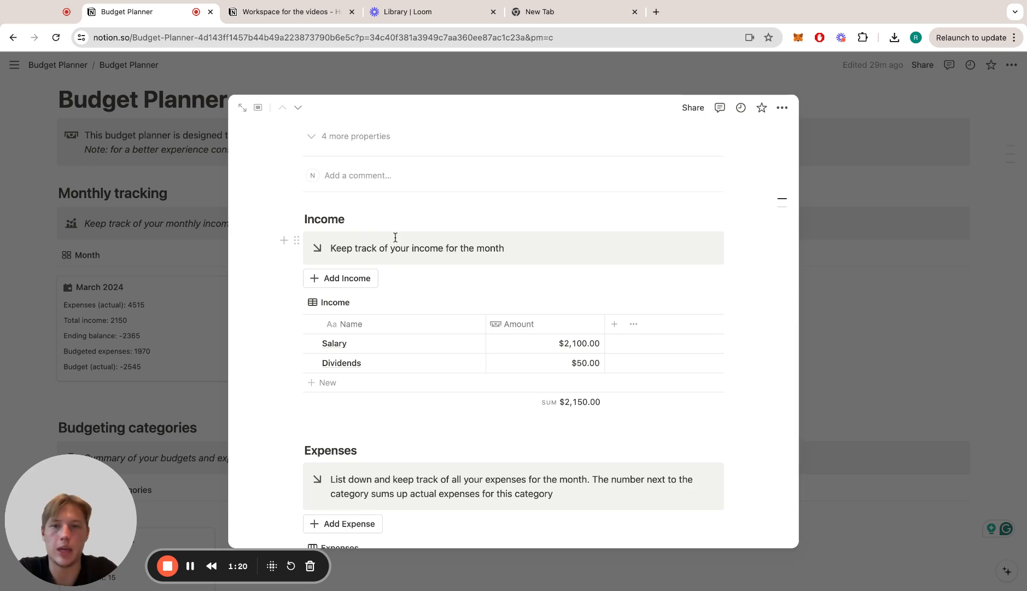
scroll(395, 236, "down", 5)
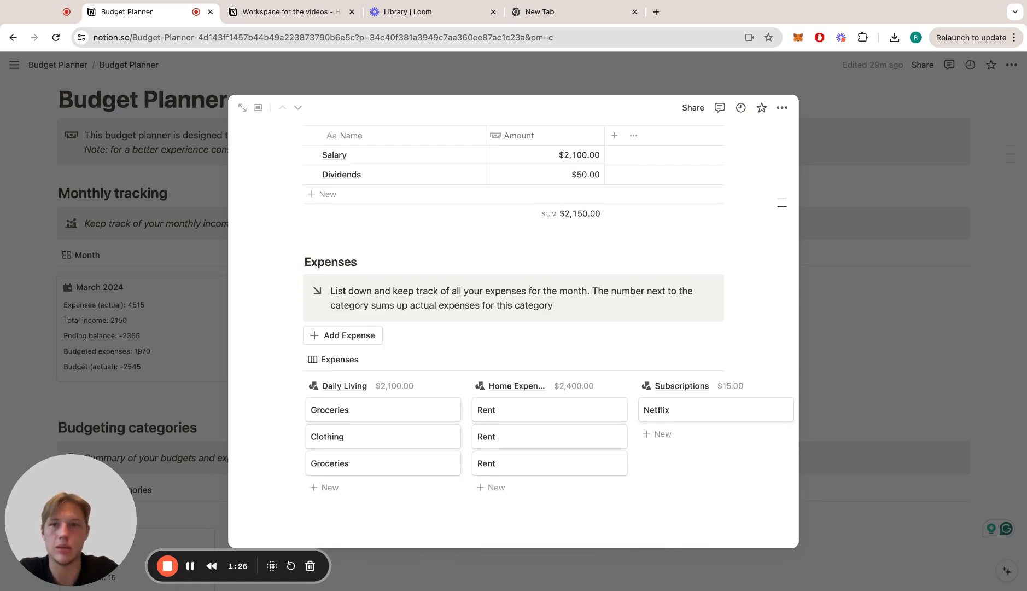
key("Escape")
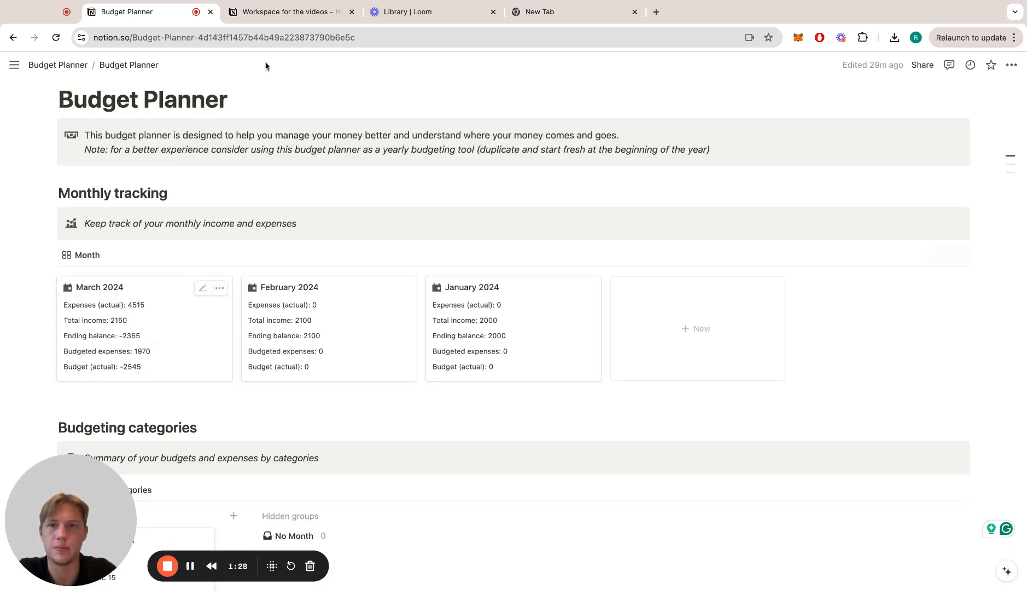
- Switch to the video workspace and create a private page titled "Budget Planner"
left_click(279, 12)
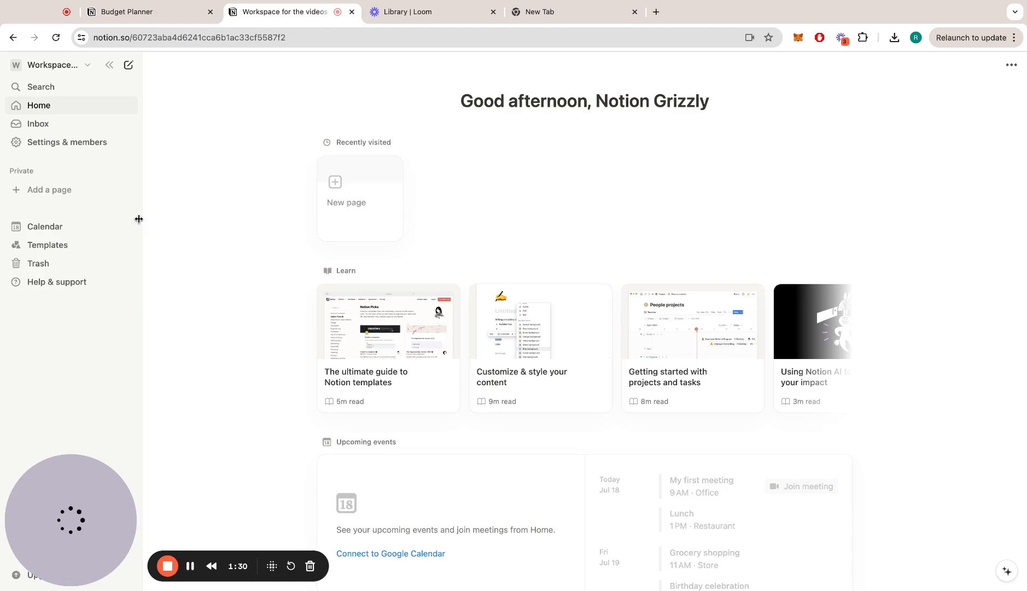
left_click(73, 190)
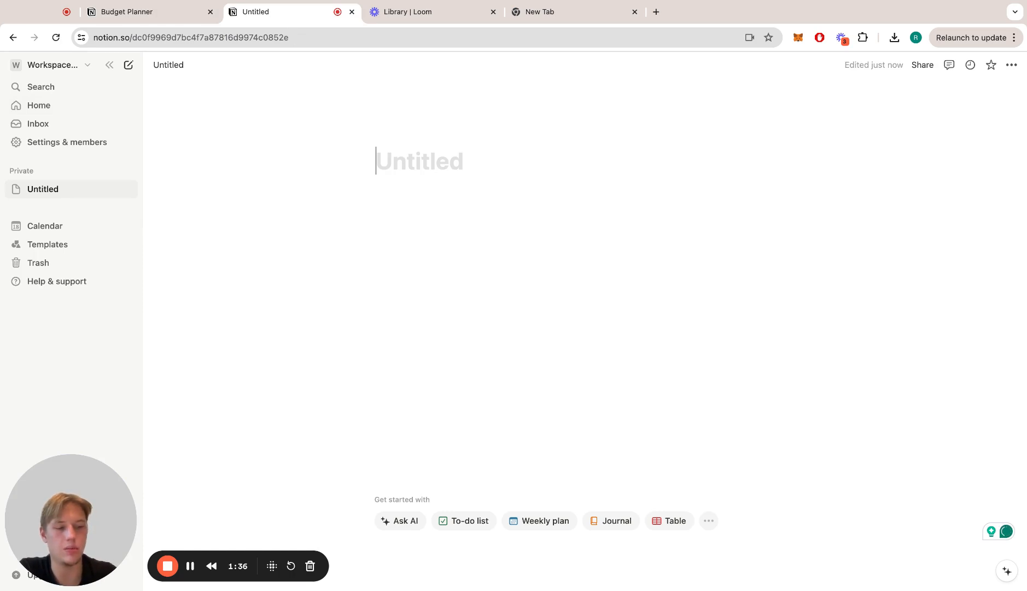
type("B")
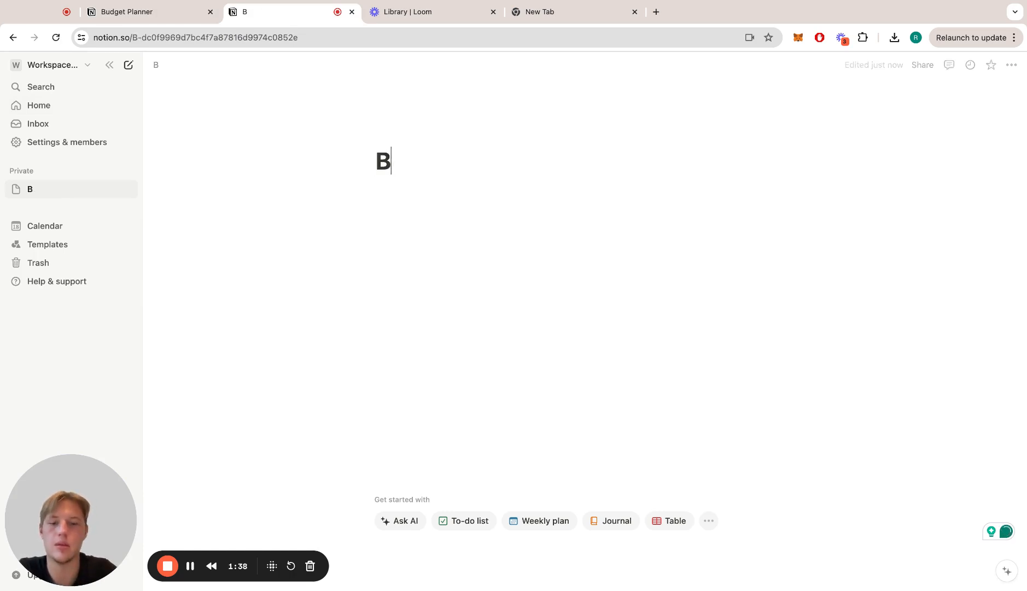
type("udget Planner")
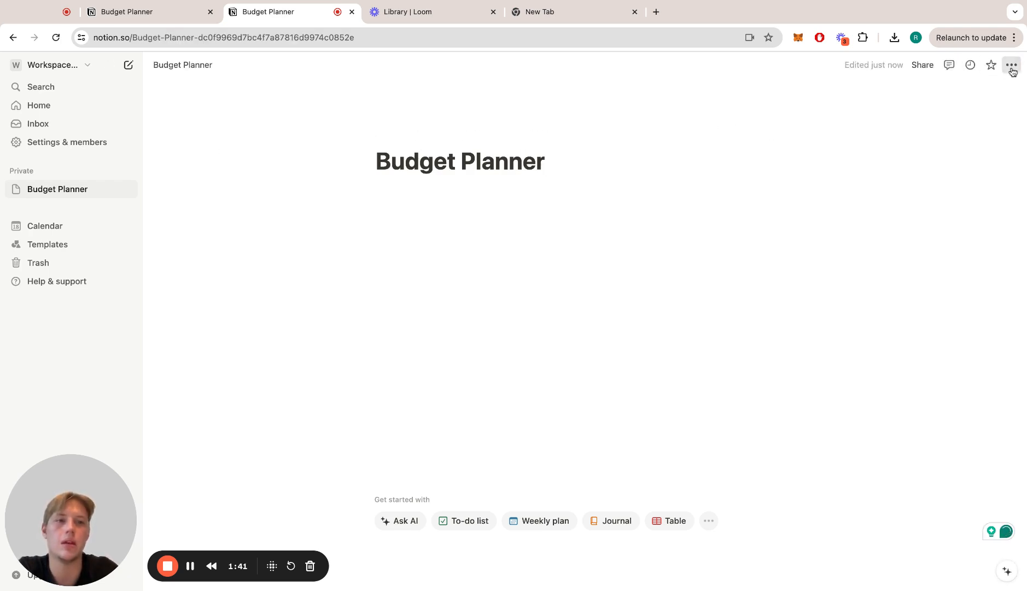
- Set the new Budget Planner page to full width
left_click(1012, 66)
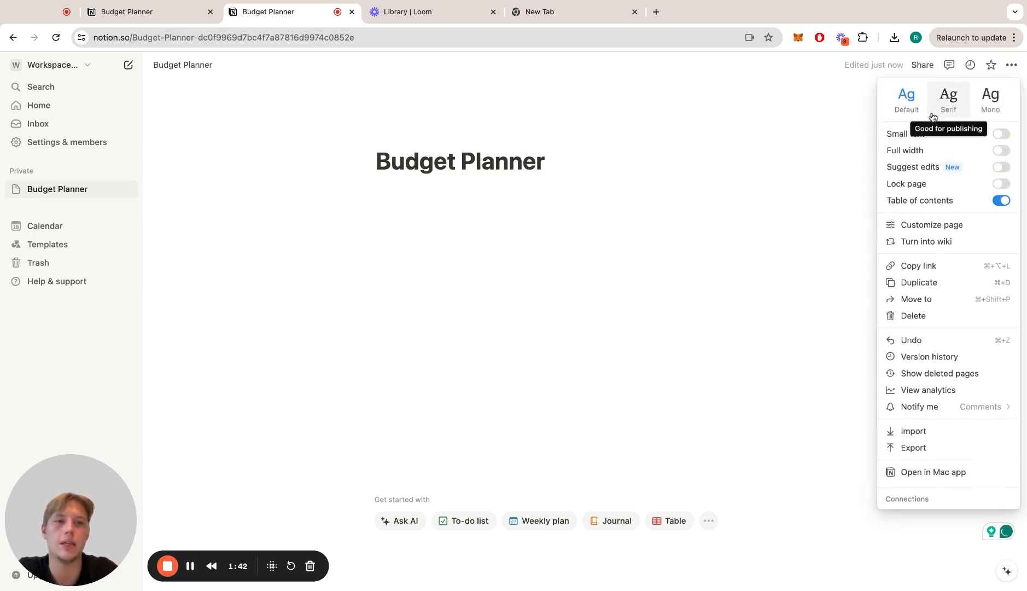
left_click(1001, 149)
left_click(587, 185)
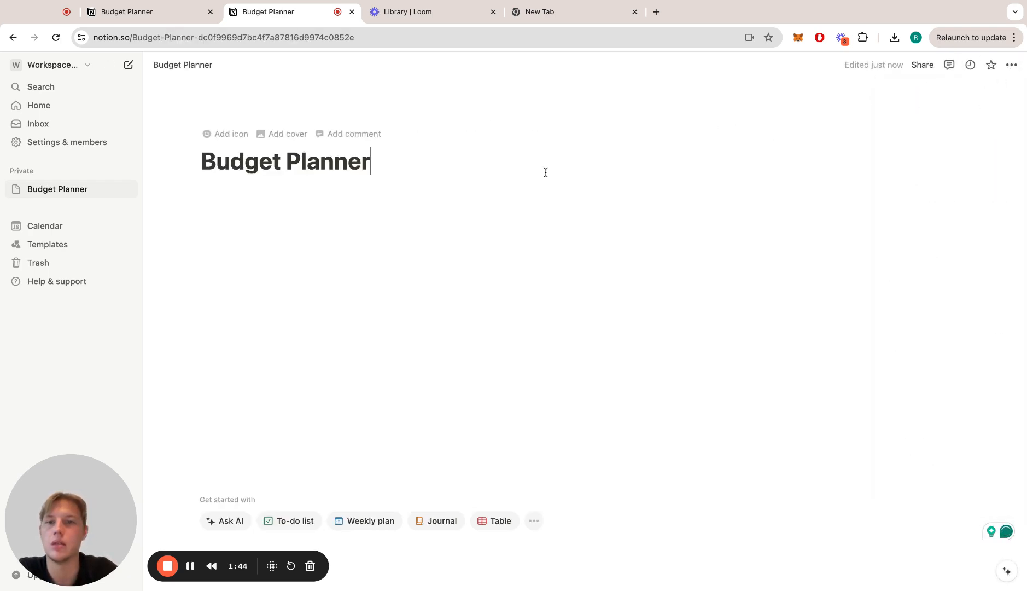
- Add a "databases" sub-page to the Budget Planner page, open it and capitalise its title to "Databases"
key("Return")
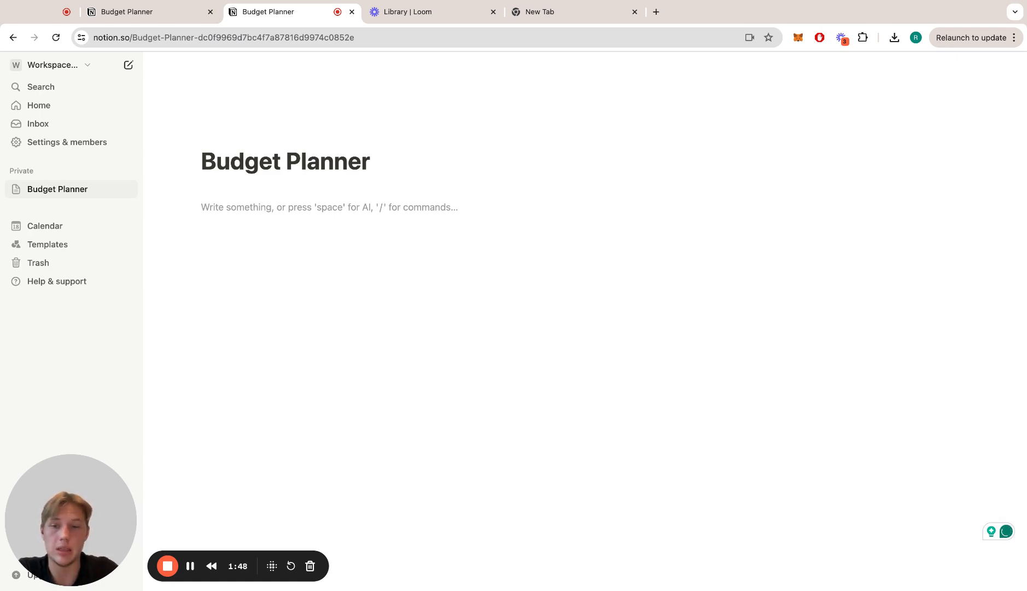
type("+")
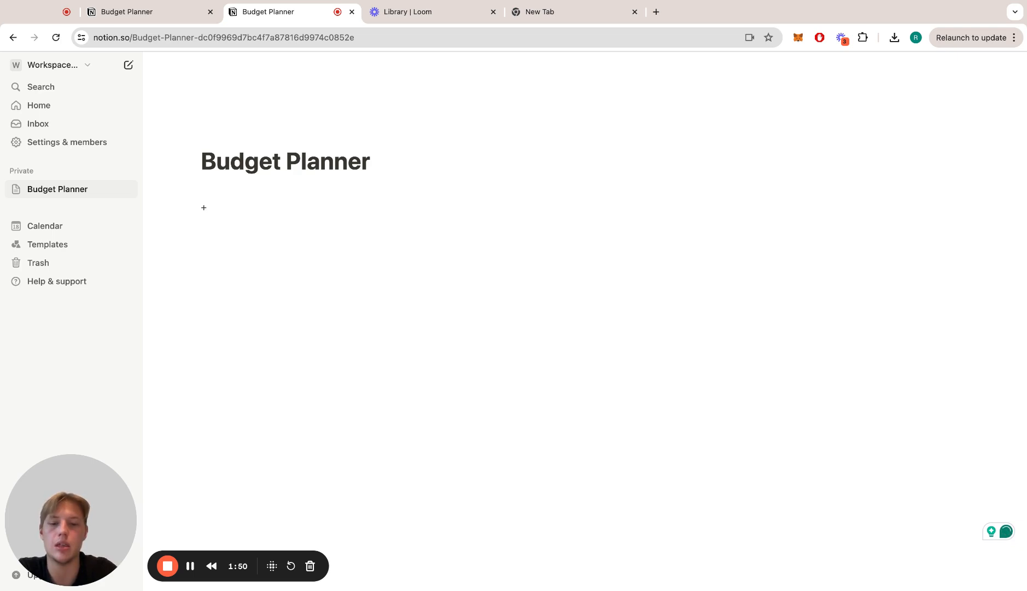
type("databases")
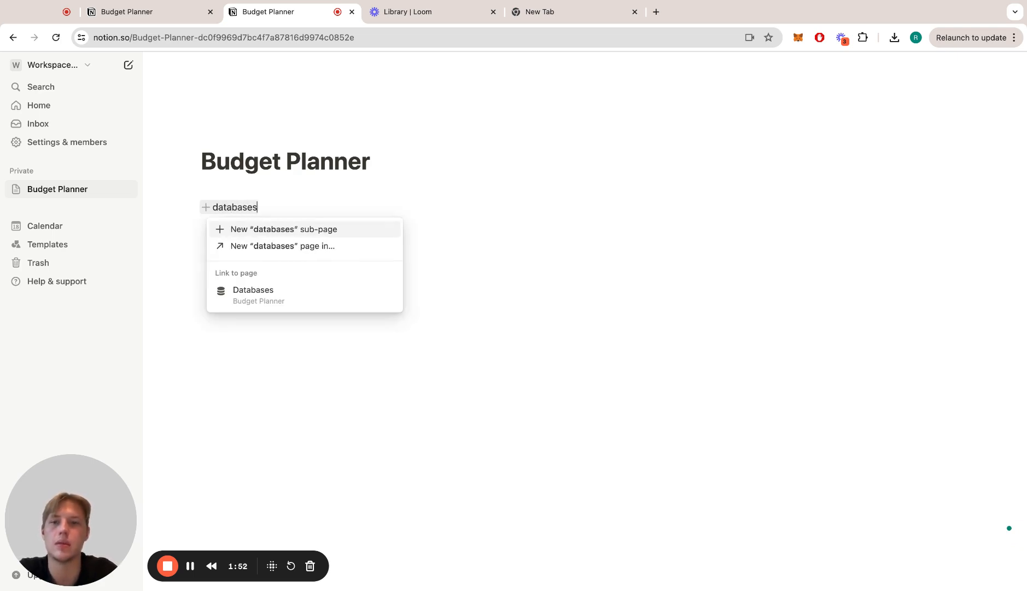
key("Return")
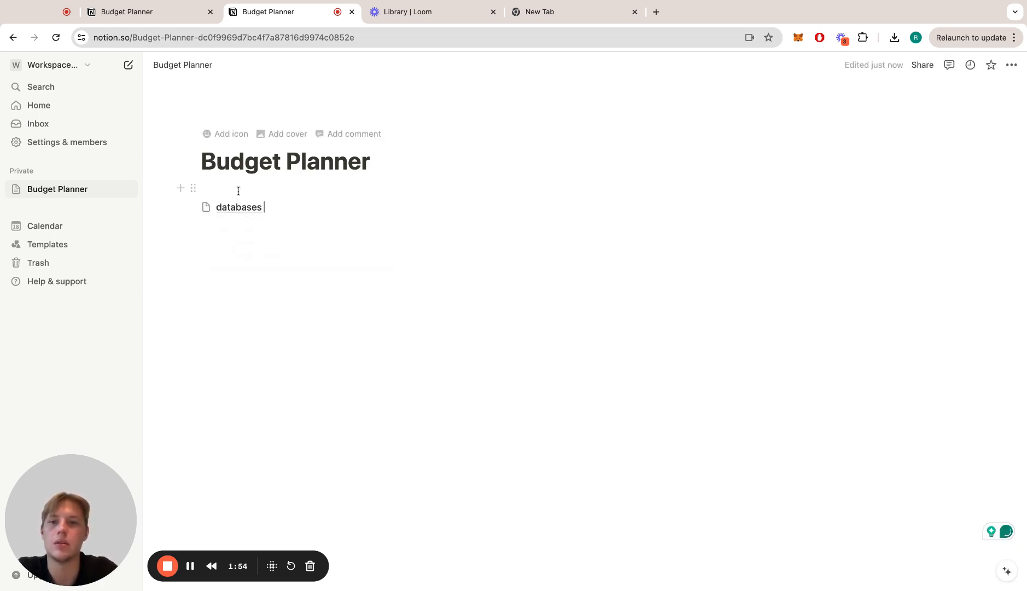
left_click(237, 210)
left_click(390, 161)
key("BackSpace")
type("D")
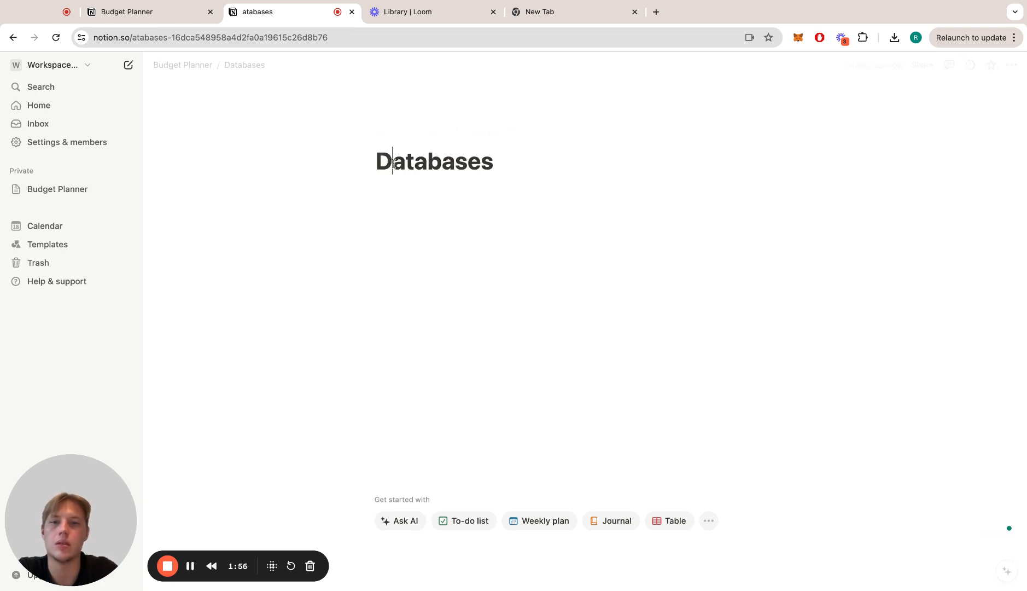
- Give the Databases page a dark grey database-stack icon from the built-in icon set
left_click(413, 141)
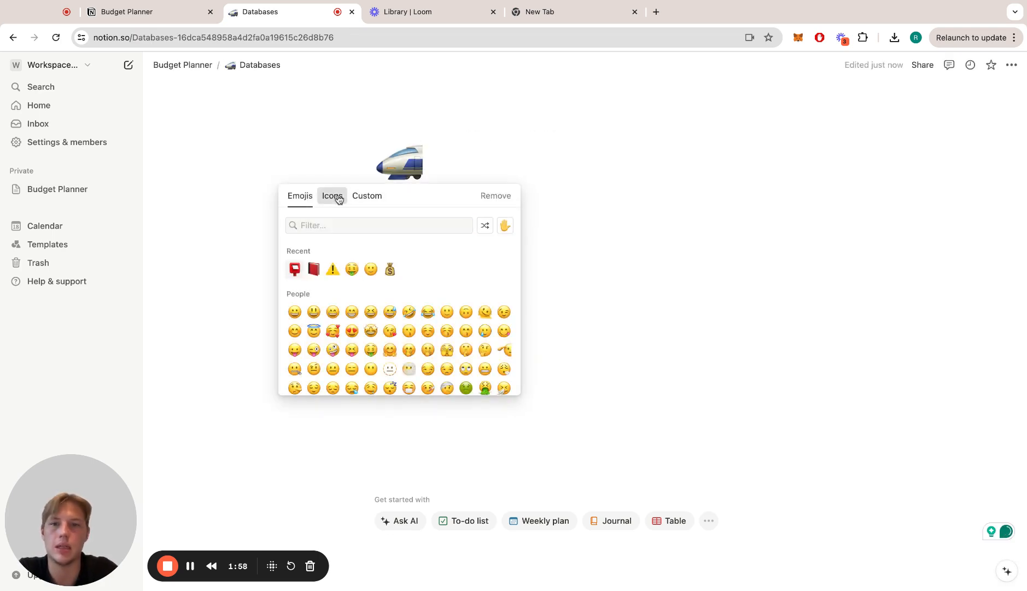
left_click(332, 195)
left_click(296, 268)
left_click(255, 289)
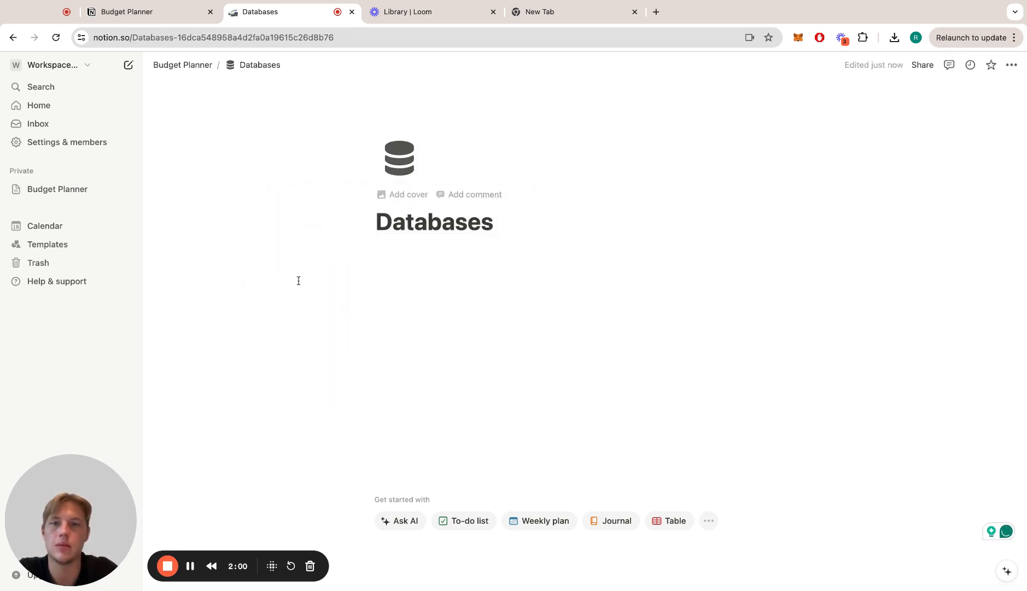
- Add a sub-page named "Year" in the body of the Databases page, leaving a blank line above it, and open it
left_click(514, 271)
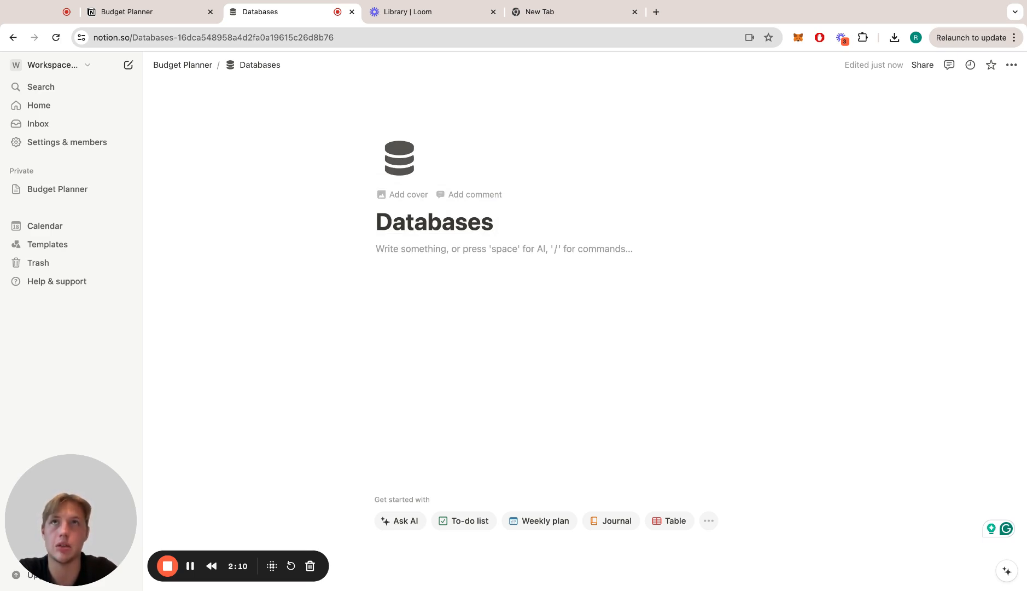
key("Return")
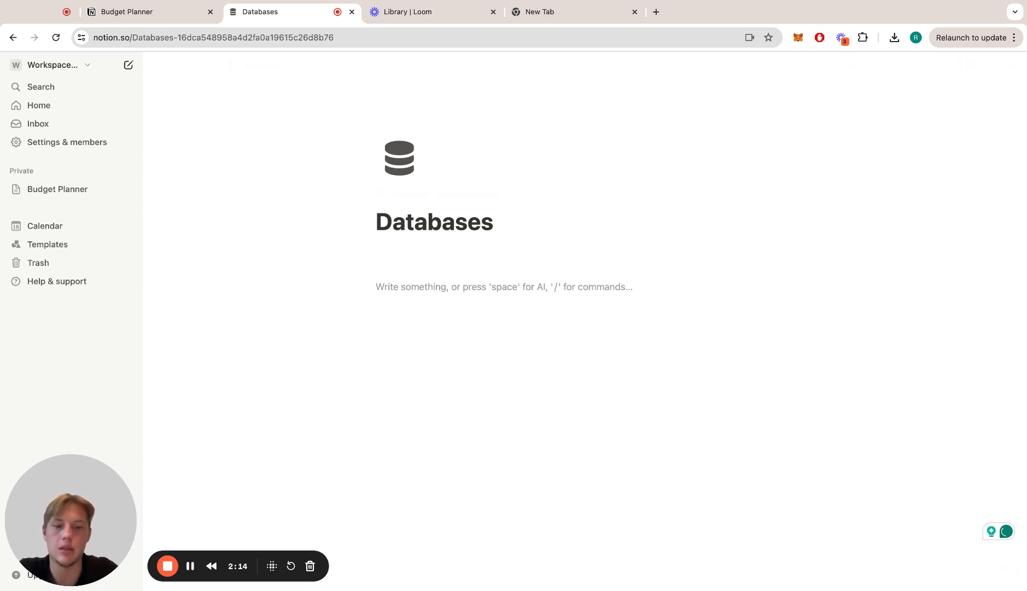
type("+")
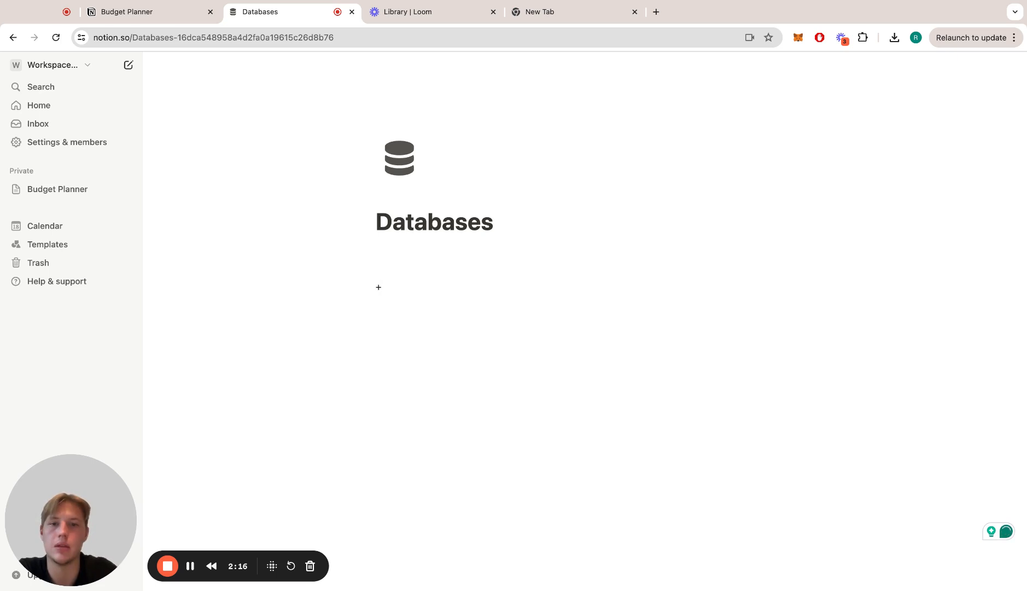
type("Year")
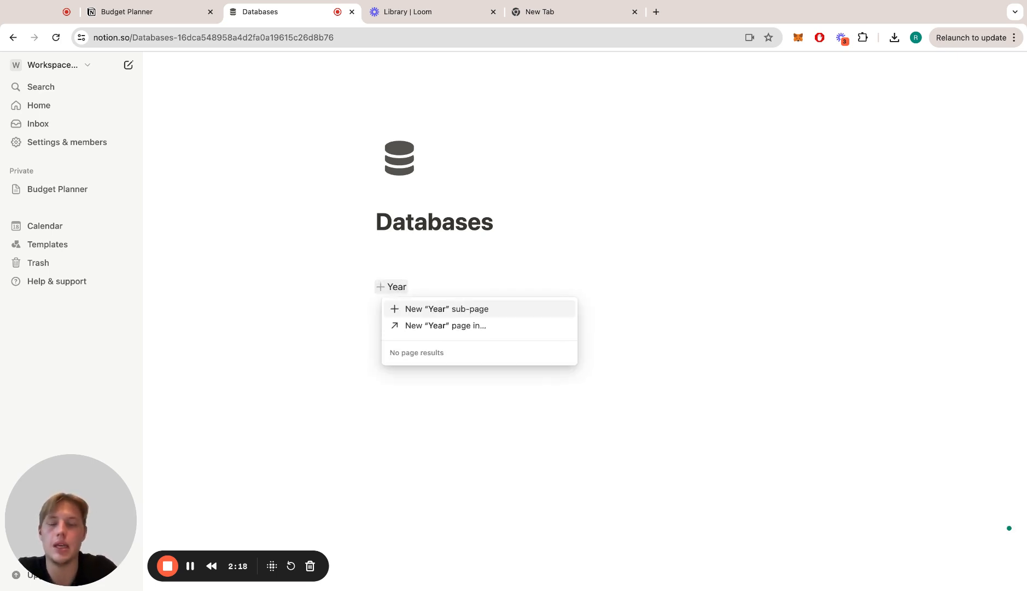
key("Return")
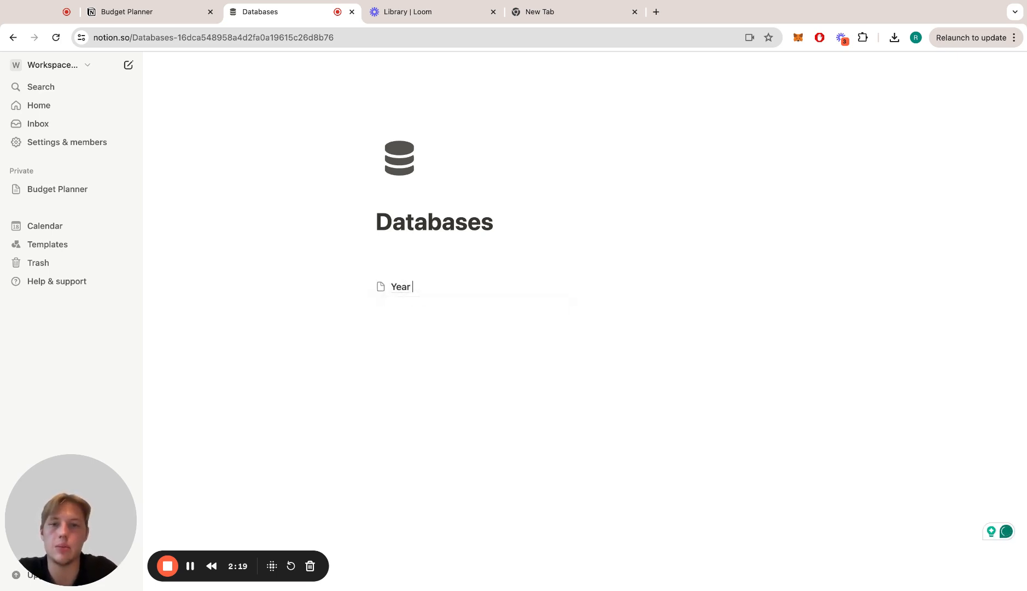
left_click(404, 291)
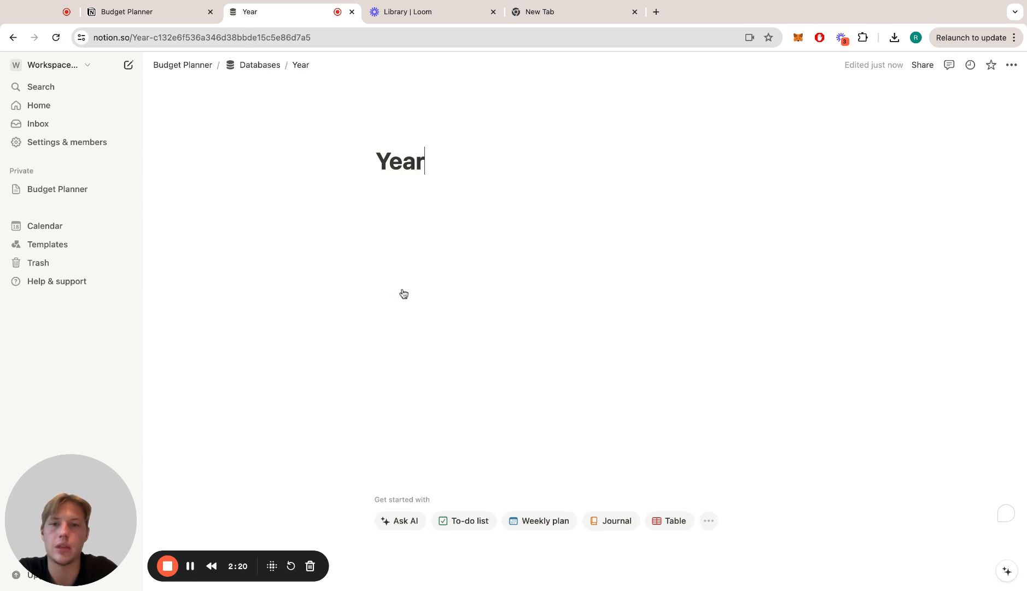
- Set the Year page to full width
left_click(1012, 65)
left_click(1002, 150)
left_click(470, 219)
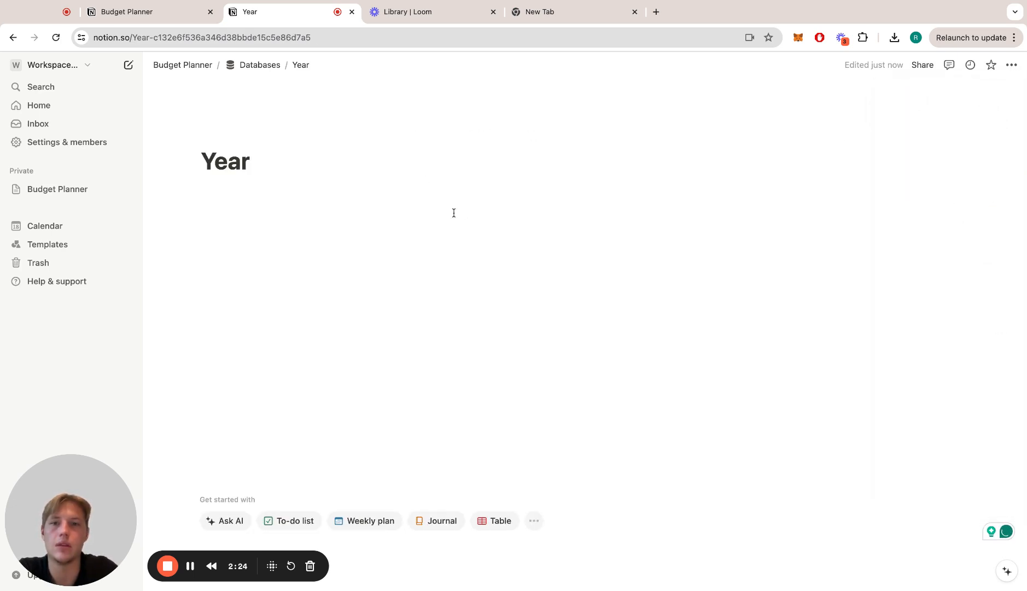
- Insert a table view backed by a new blank database in the Year page's body and title the database "Year"
left_click(426, 188)
type("/tab")
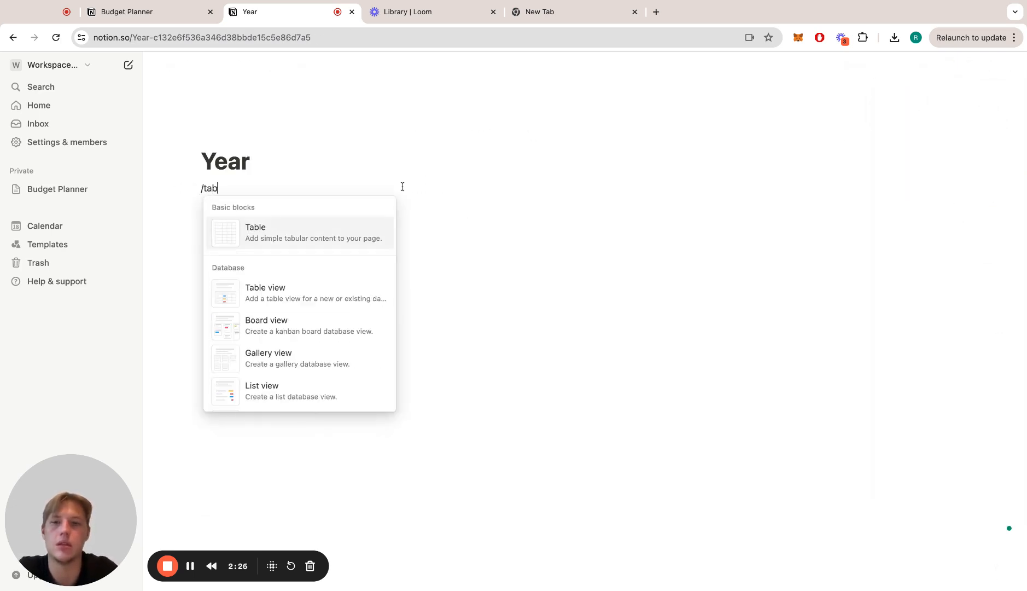
key("Down")
key("Return")
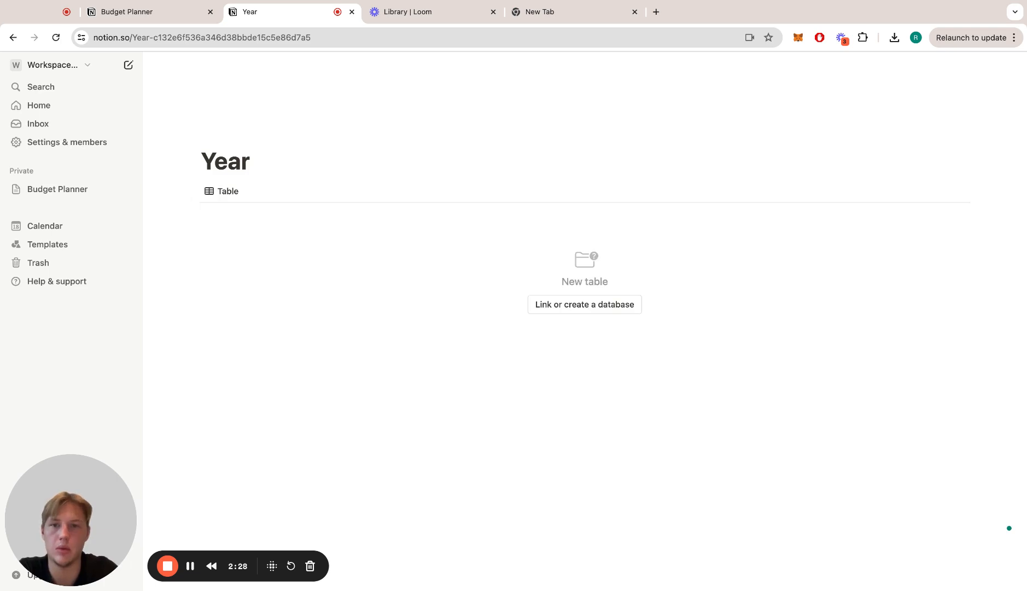
left_click(601, 307)
left_click(889, 264)
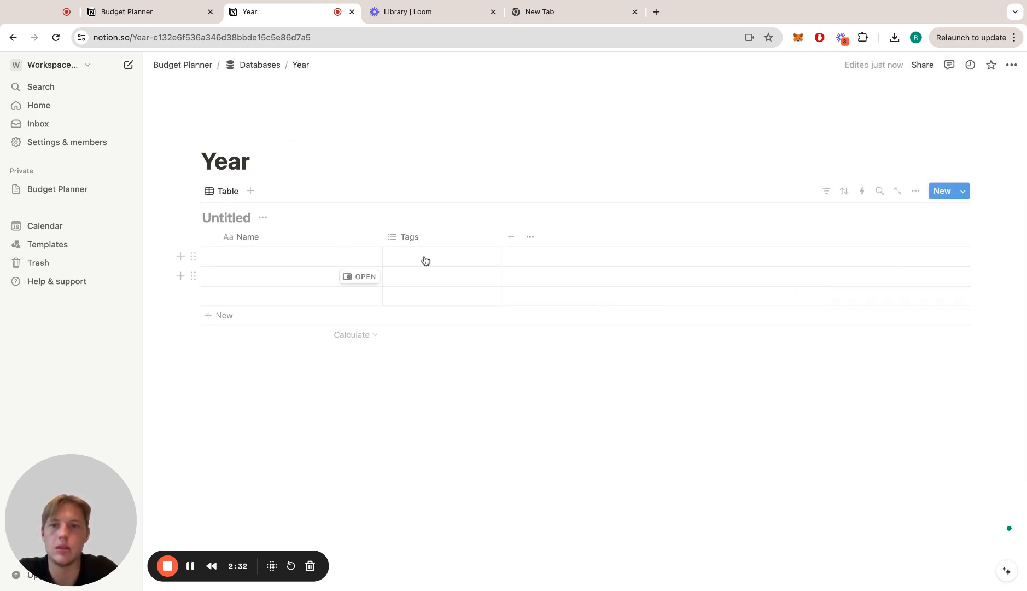
left_click(208, 224)
type("Year")
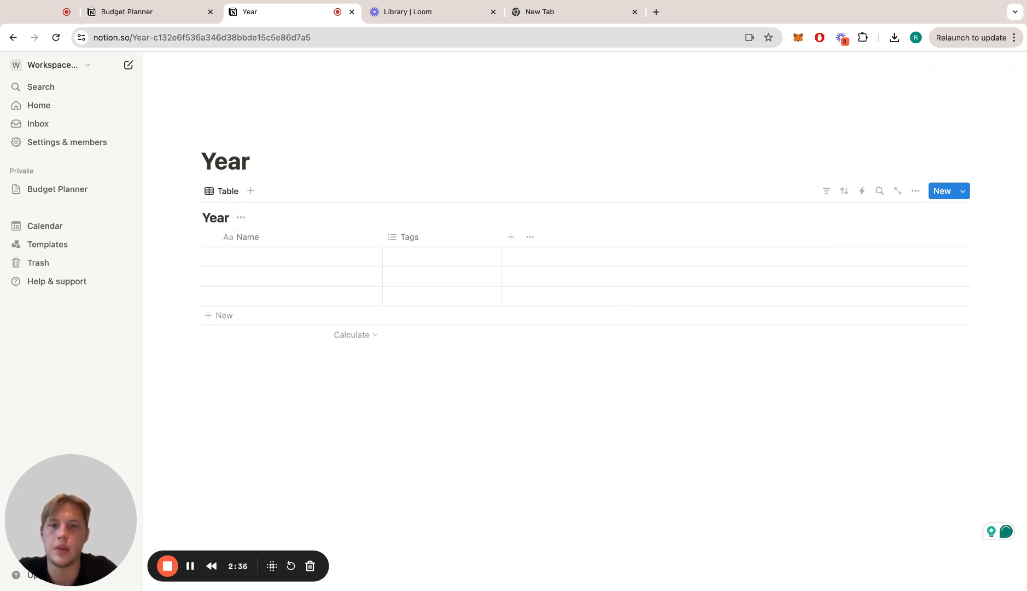
- Delete the Tags property from the Year database
left_click(452, 235)
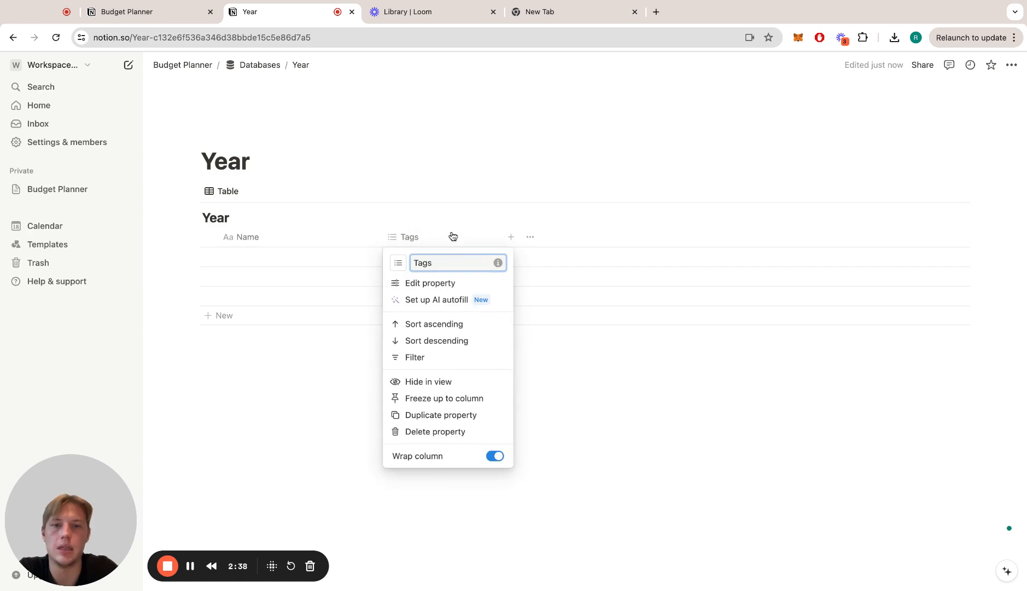
left_click(444, 432)
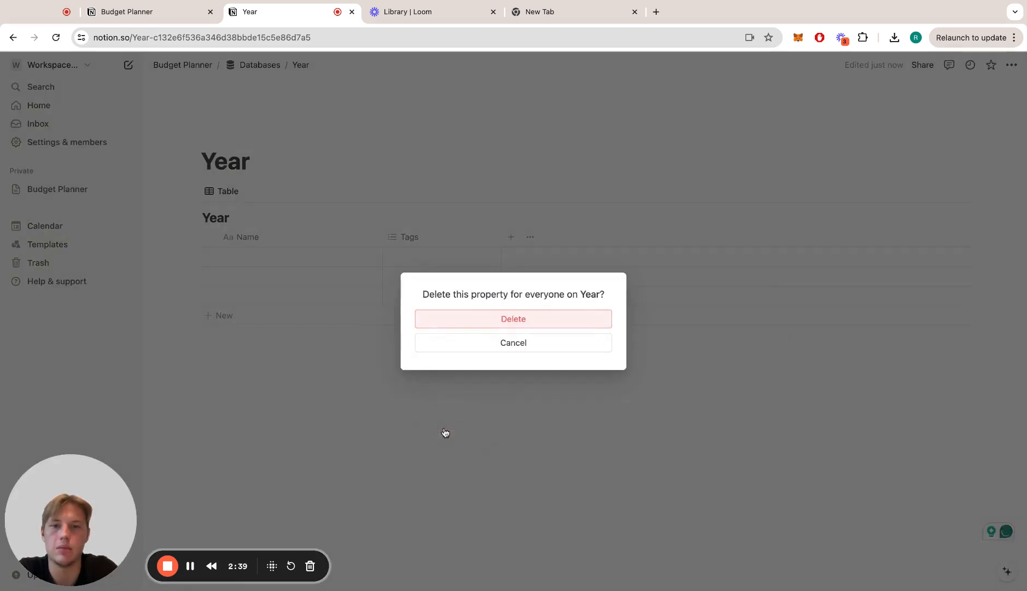
left_click(518, 320)
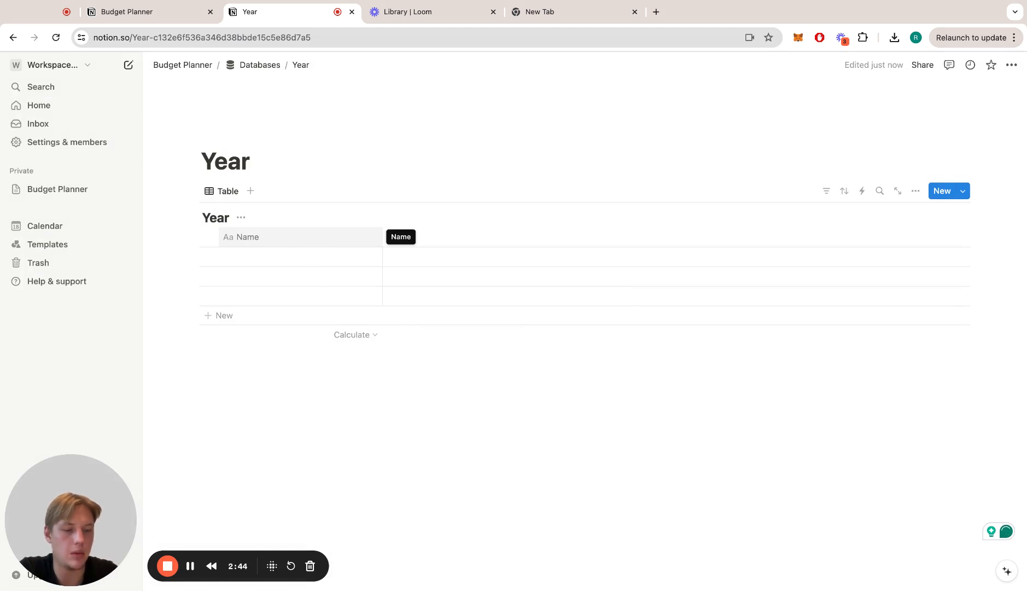
- Delete the second and third empty rows of the Year database, keeping only the first one
left_click(208, 276)
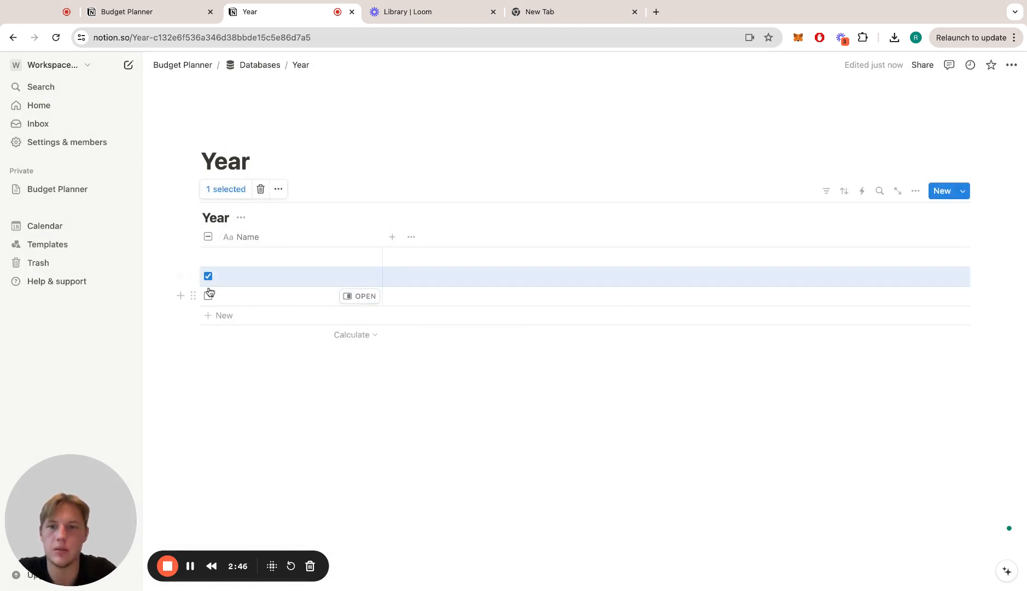
left_click(208, 295)
left_click(261, 191)
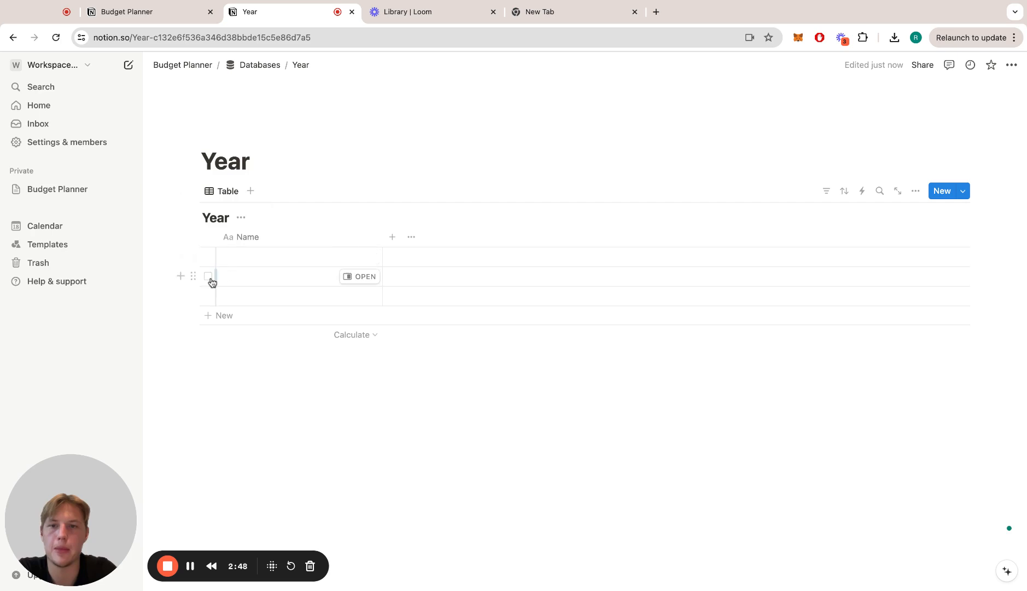
left_click(208, 278)
left_click(208, 296)
left_click(261, 190)
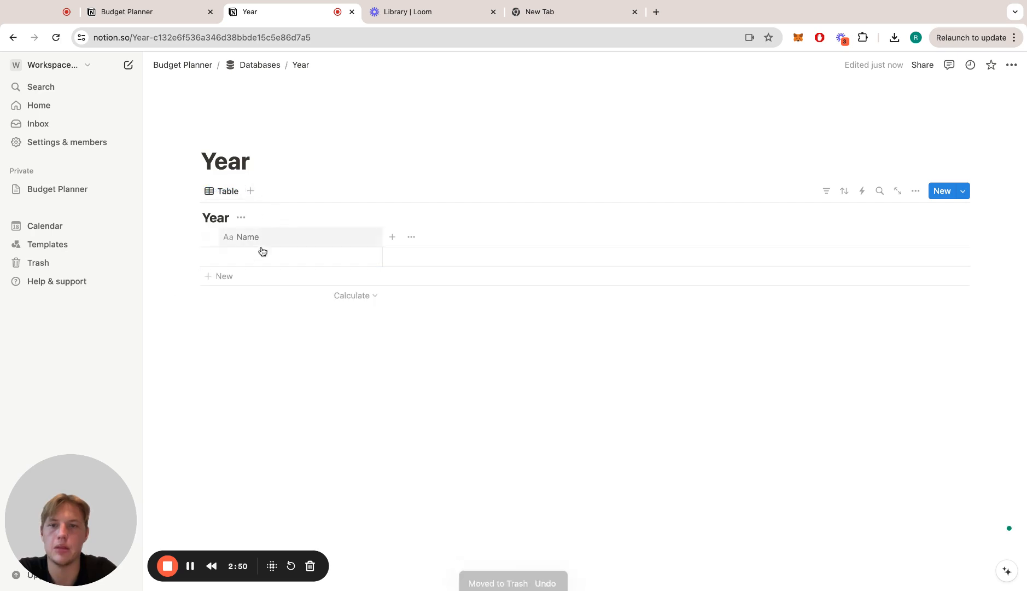
- Name the remaining entry in the Year database "2024"
left_click(262, 261)
type("2024")
key("Return")
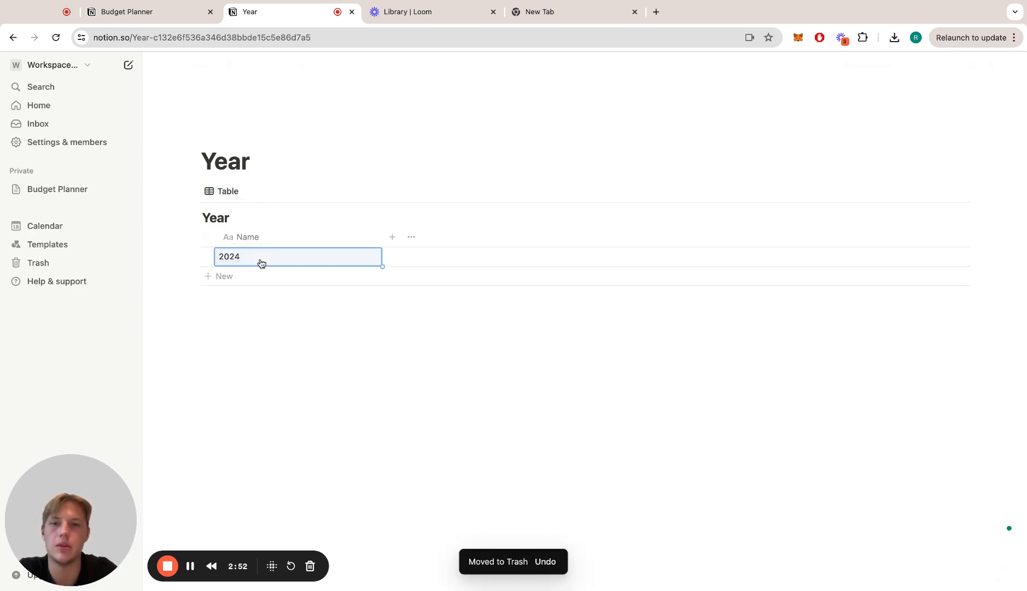
left_click(427, 370)
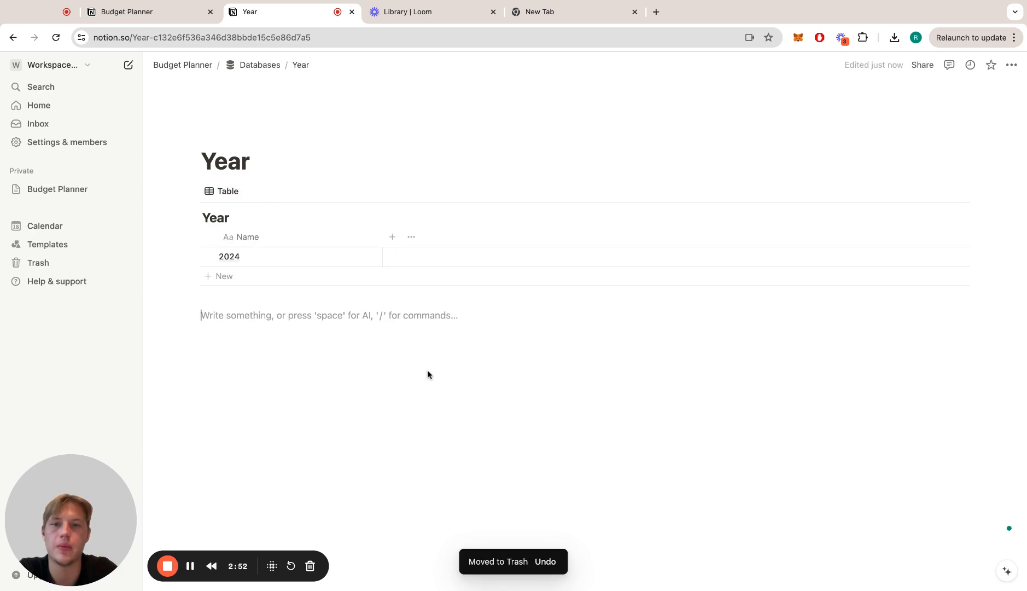
- Give the Year page a solid dark grey calendar icon from the built-in icon set, filtering the icons by "cale"
left_click(264, 64)
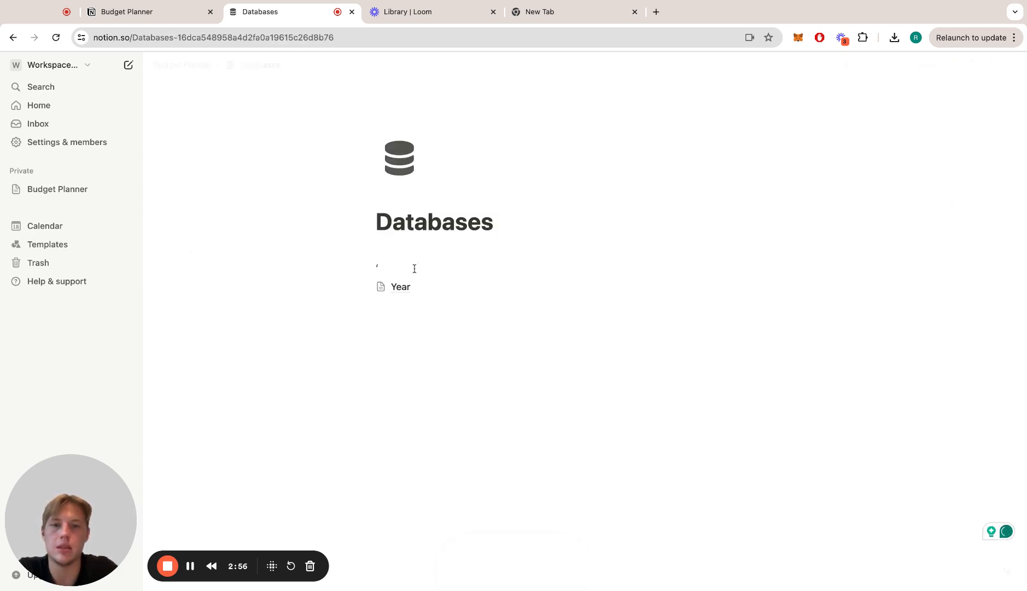
left_click(398, 287)
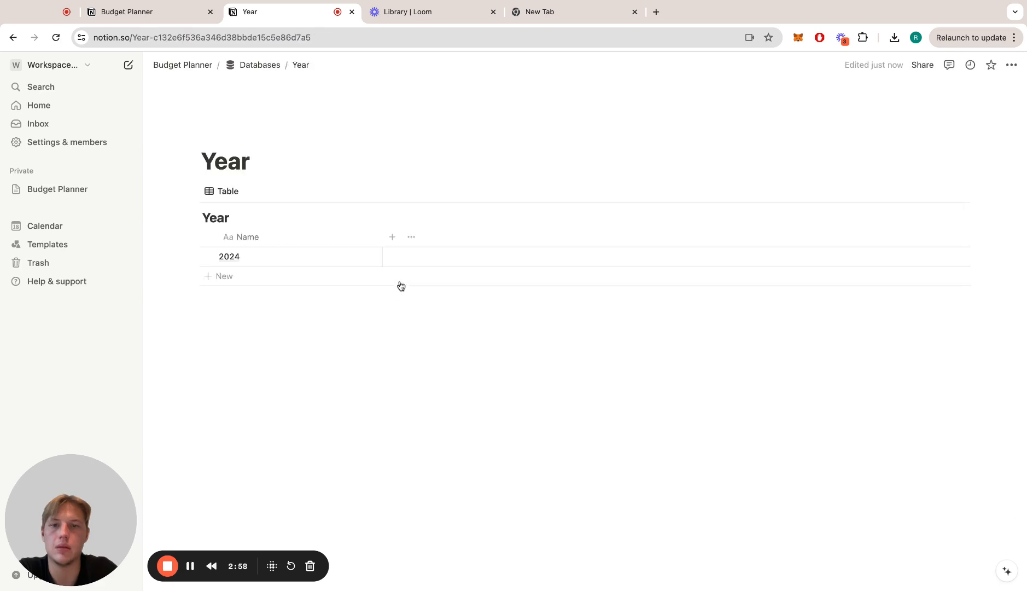
left_click(210, 133)
left_click(230, 141)
left_click(159, 195)
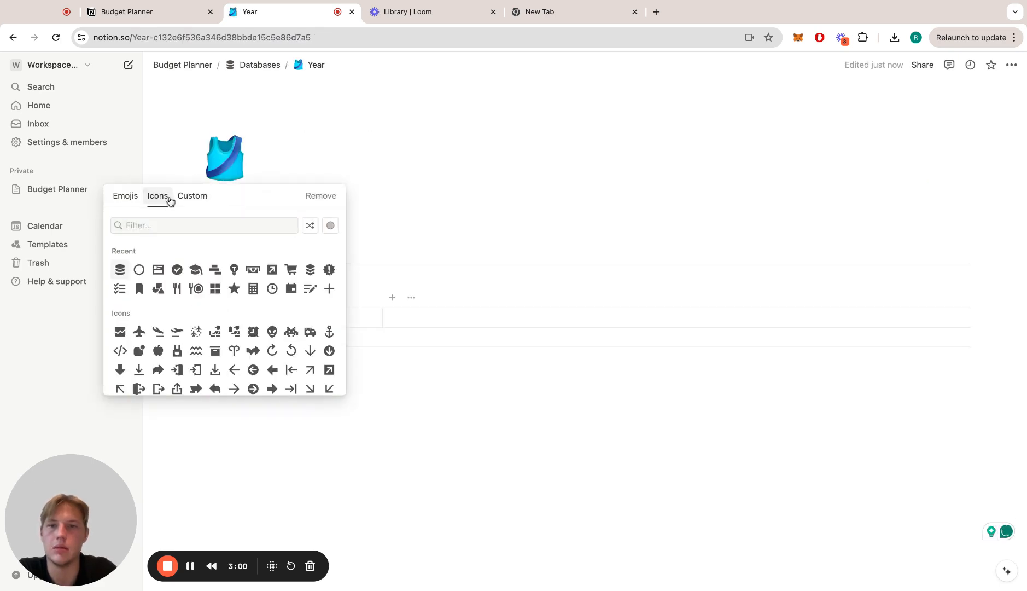
left_click(184, 223)
type("cale")
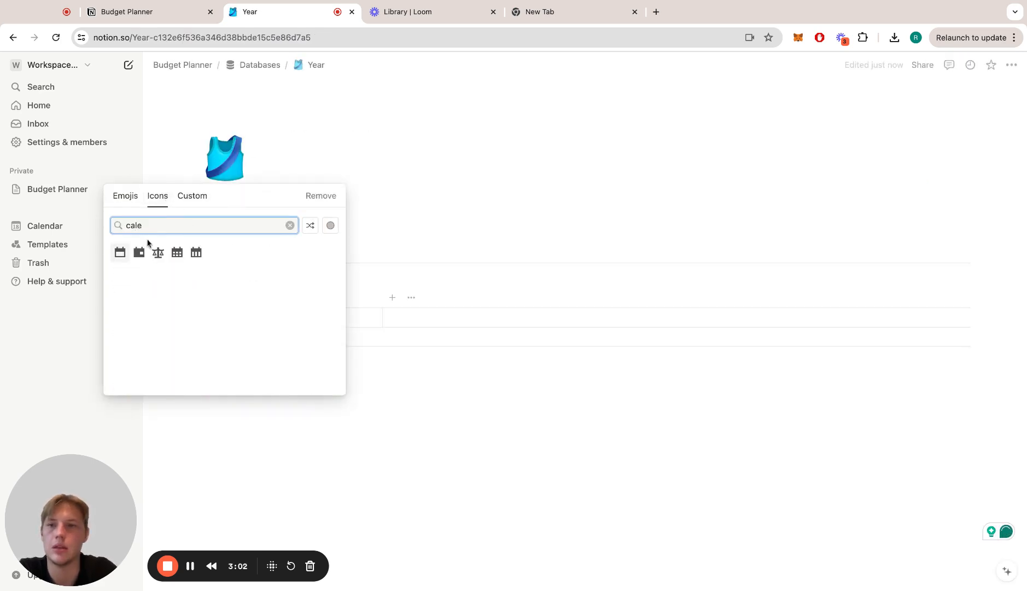
left_click(137, 258)
left_click(100, 275)
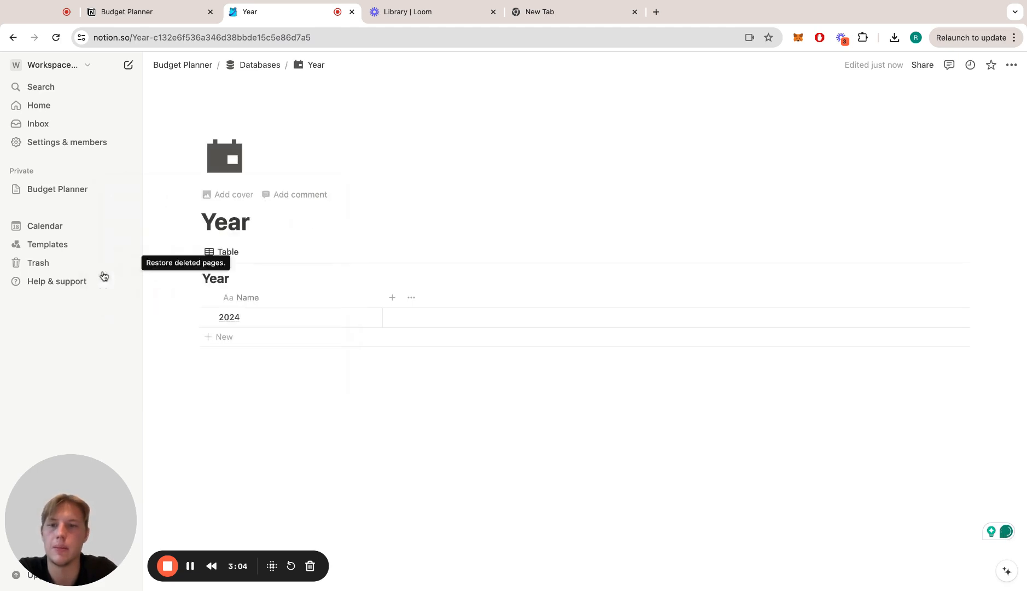
- Return to the Databases page, add a "budget categories" sub-page on a new line above Year, and open it
left_click(261, 66)
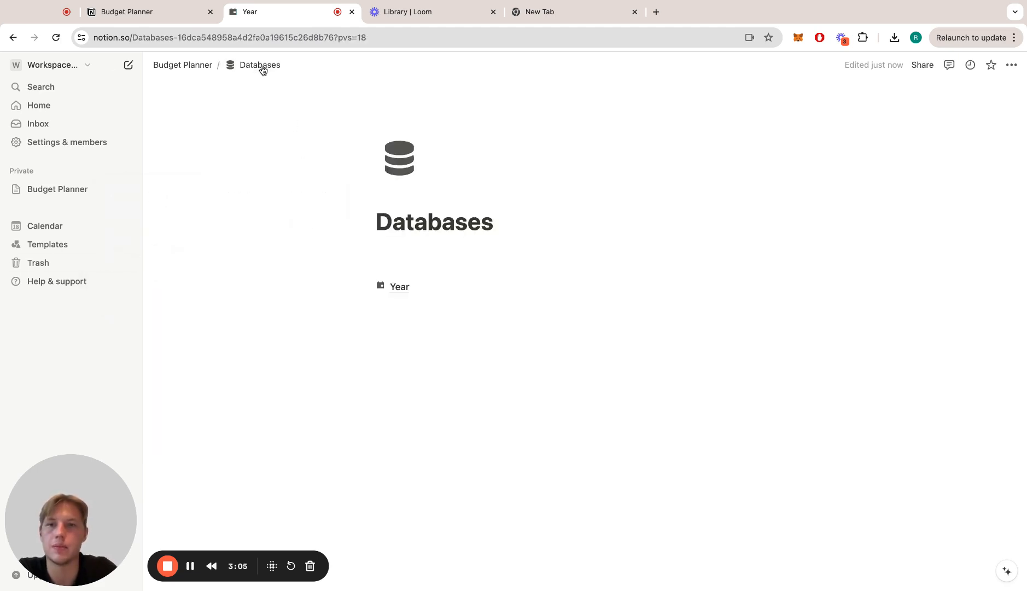
left_click(408, 268)
key("Return")
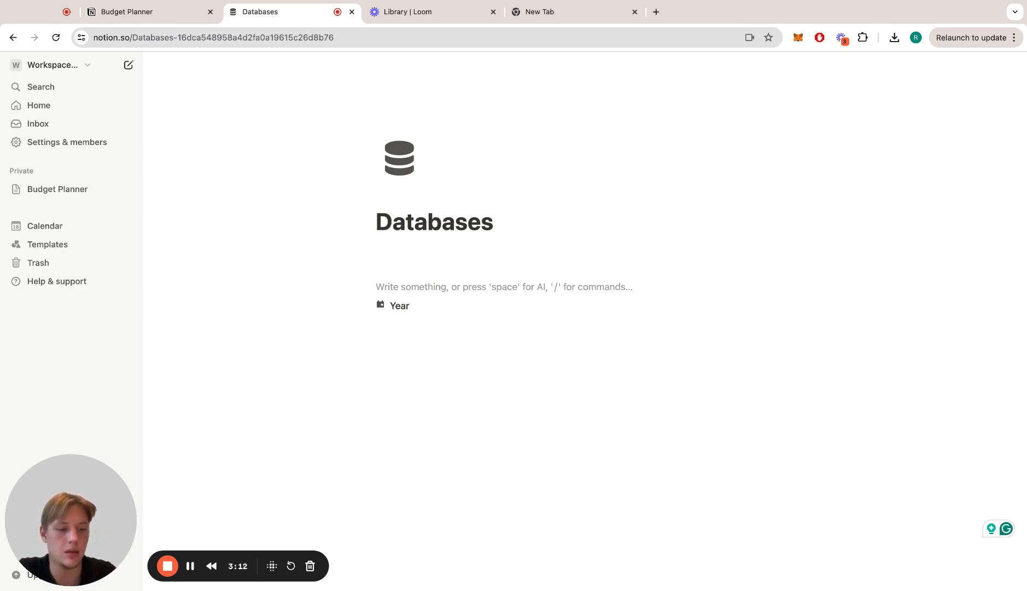
type("+")
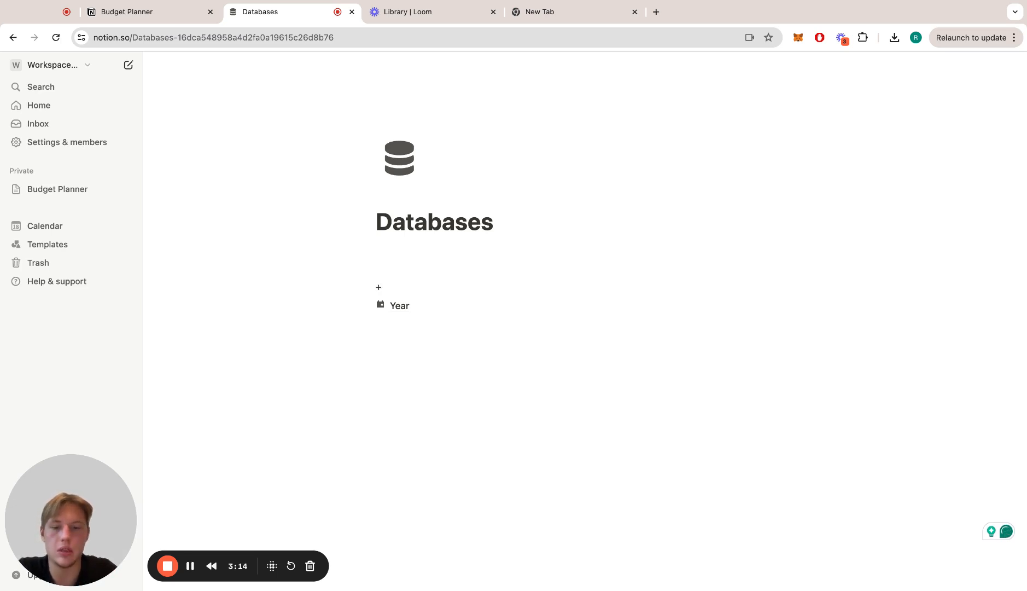
type("budg")
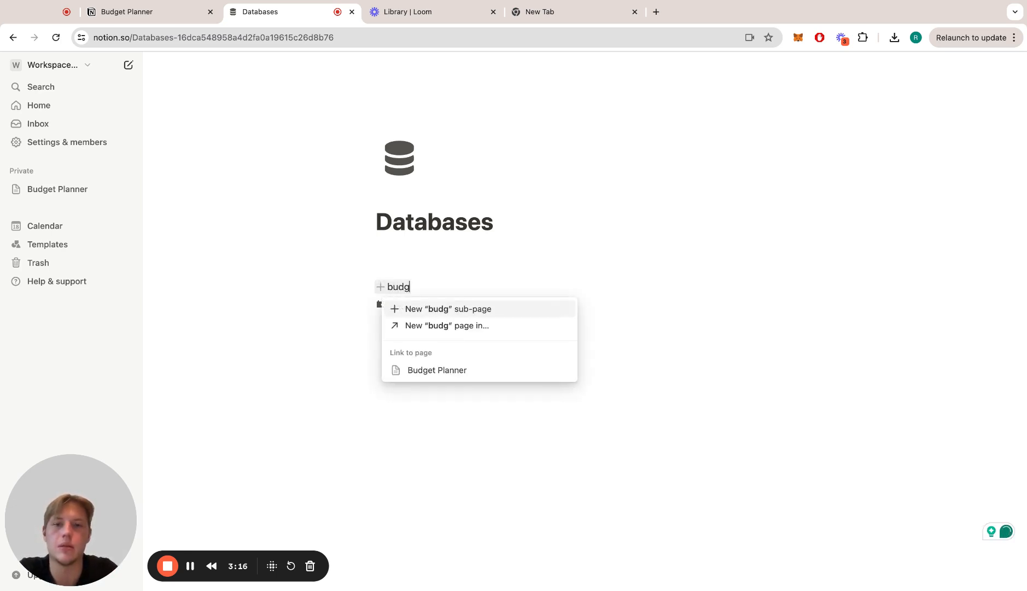
type("et cate")
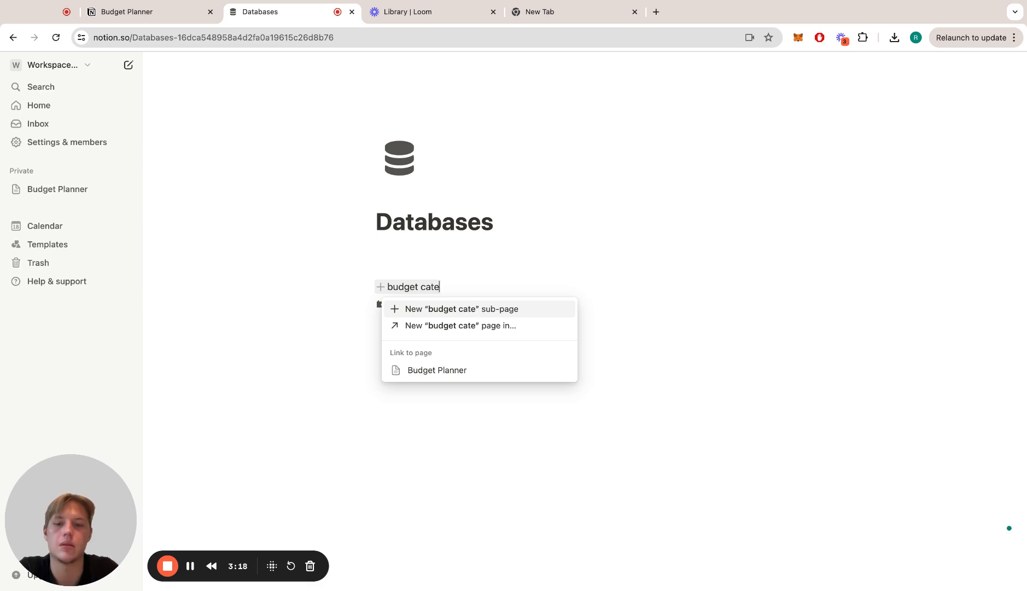
type("gories")
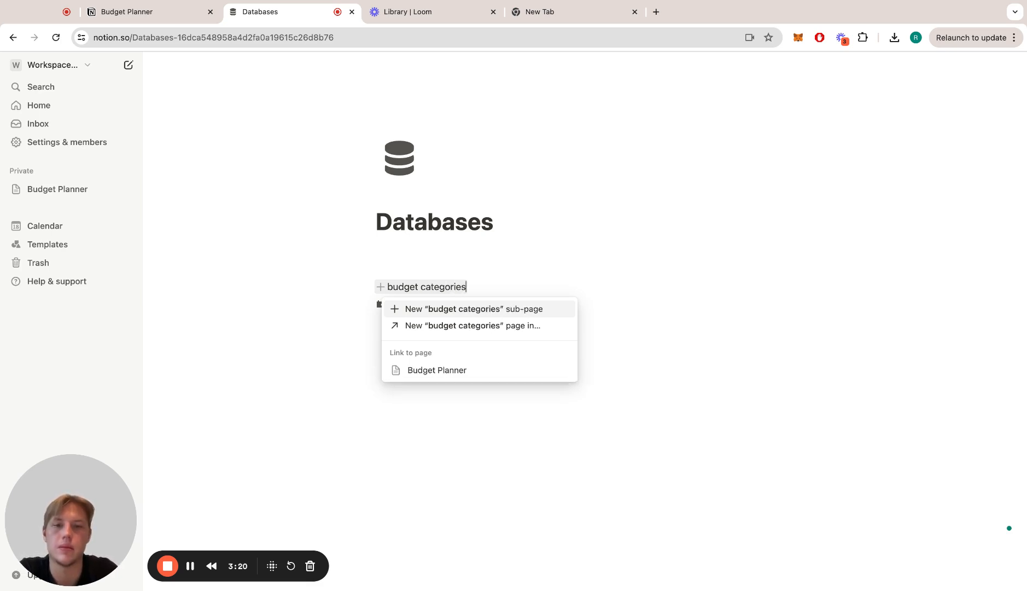
key("Return")
left_click(453, 294)
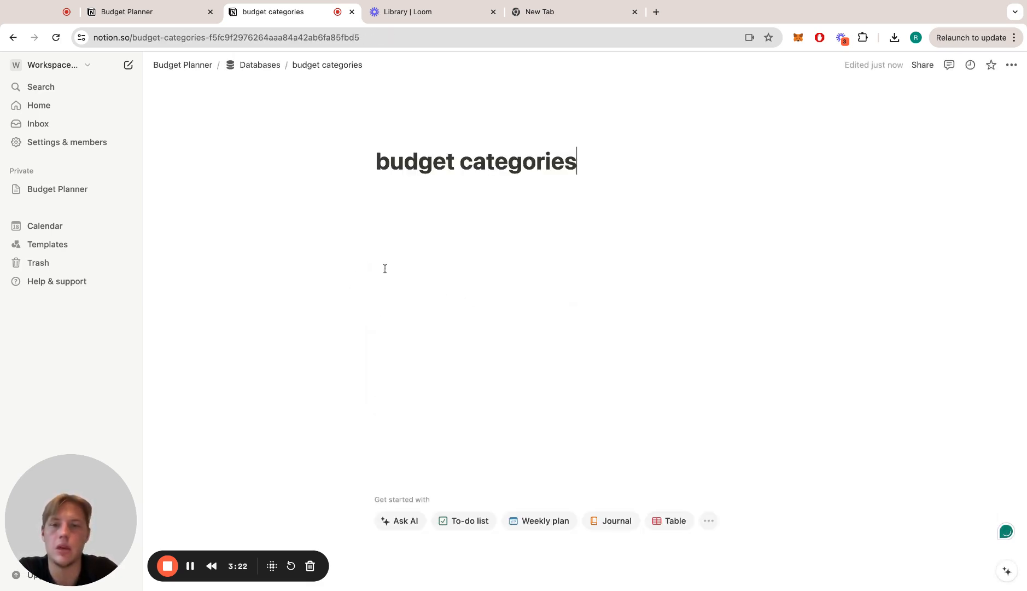
- Capitalise the new sub-page's title to "Budget categories" and set the page to full width
left_click(388, 162)
key("BackSpace")
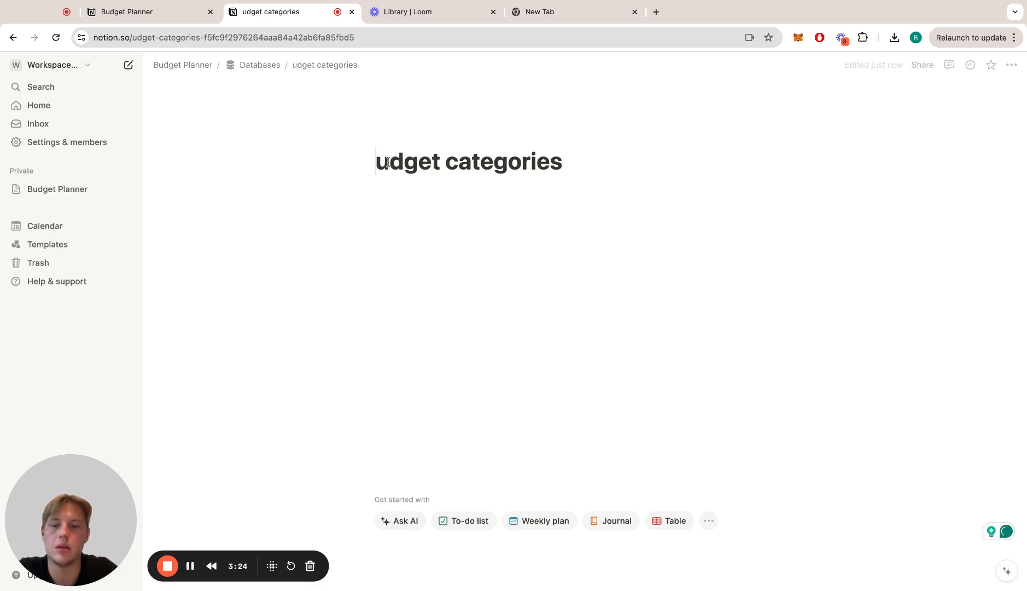
type("B")
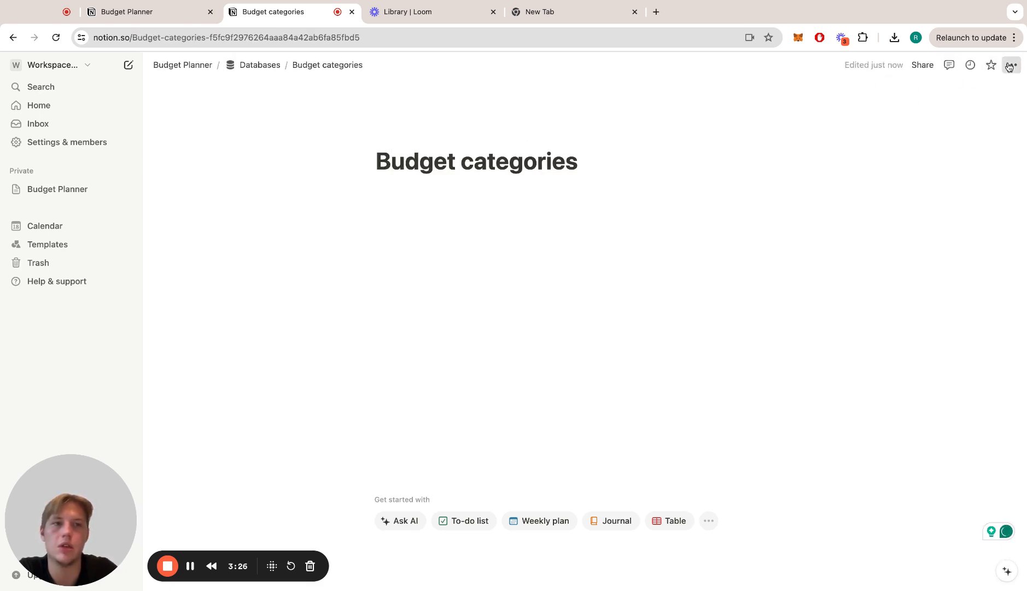
left_click(1011, 65)
left_click(1004, 155)
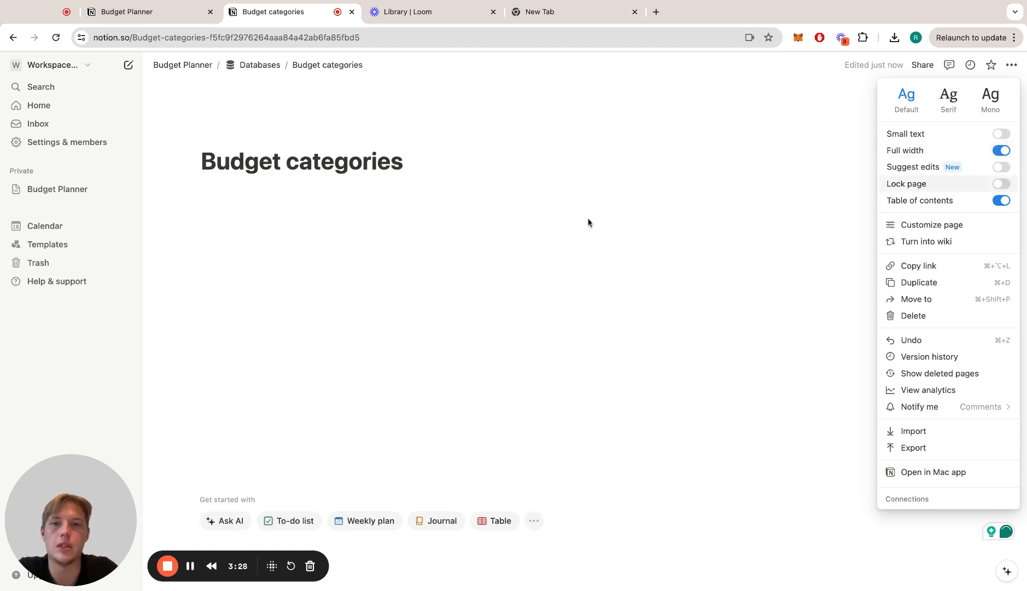
- Insert a table view with a new blank database in the Budget categories page and title the database "Budget categories"
left_click(550, 215)
type("/tab")
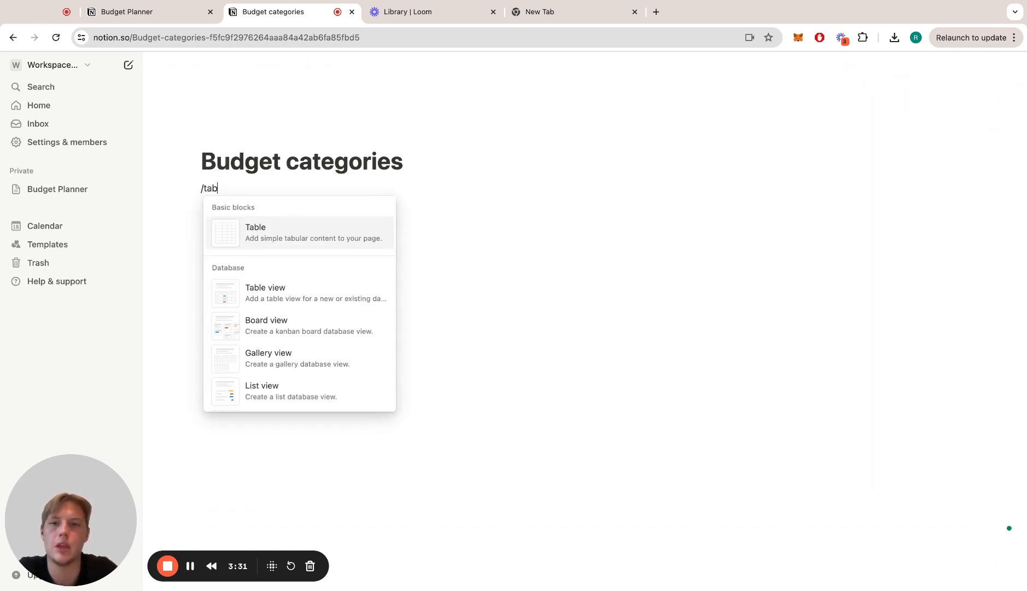
key("Down")
key("Return")
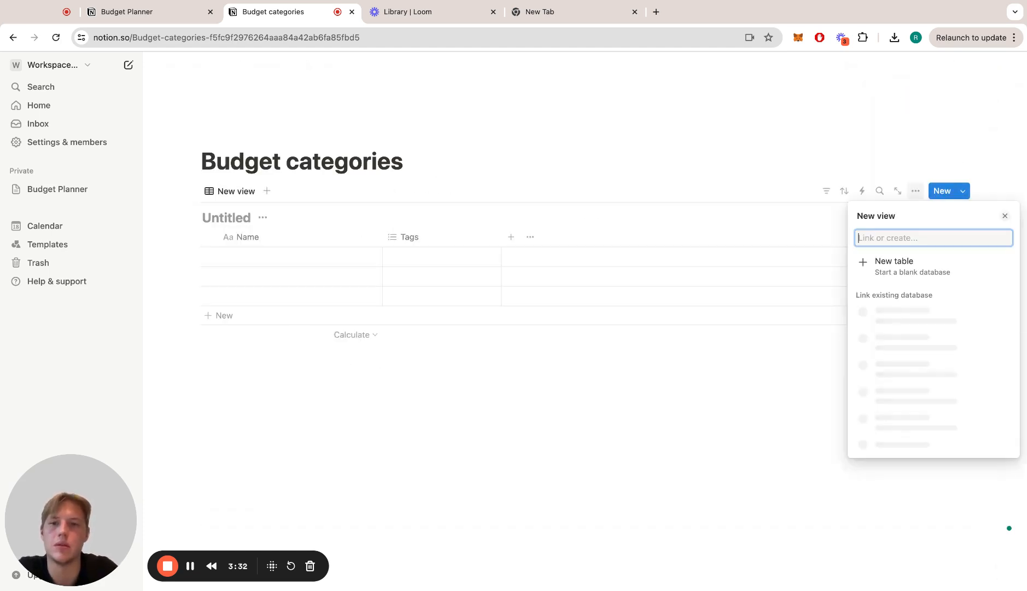
left_click(897, 266)
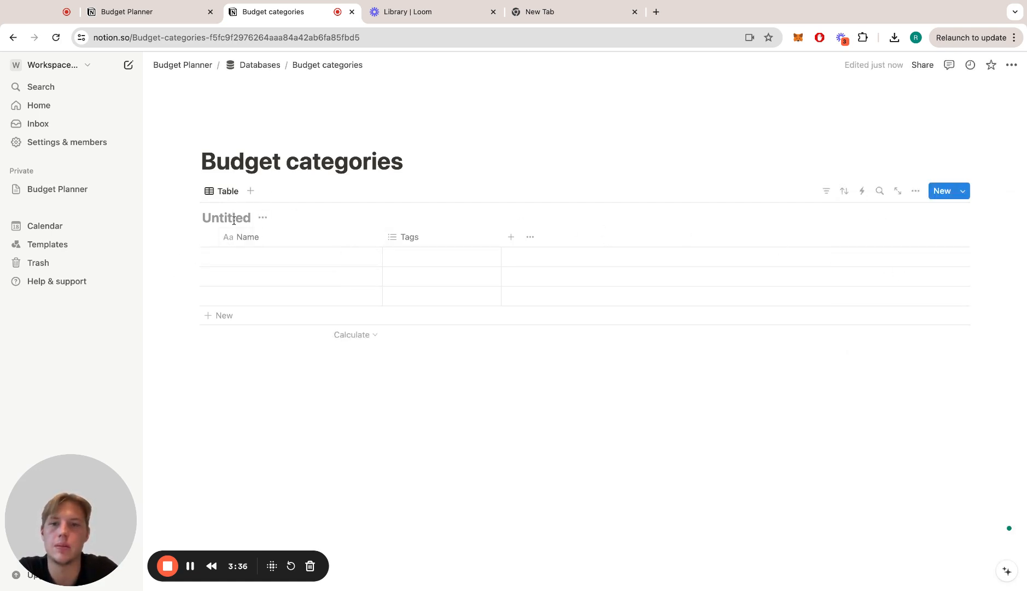
type("Budget categories")
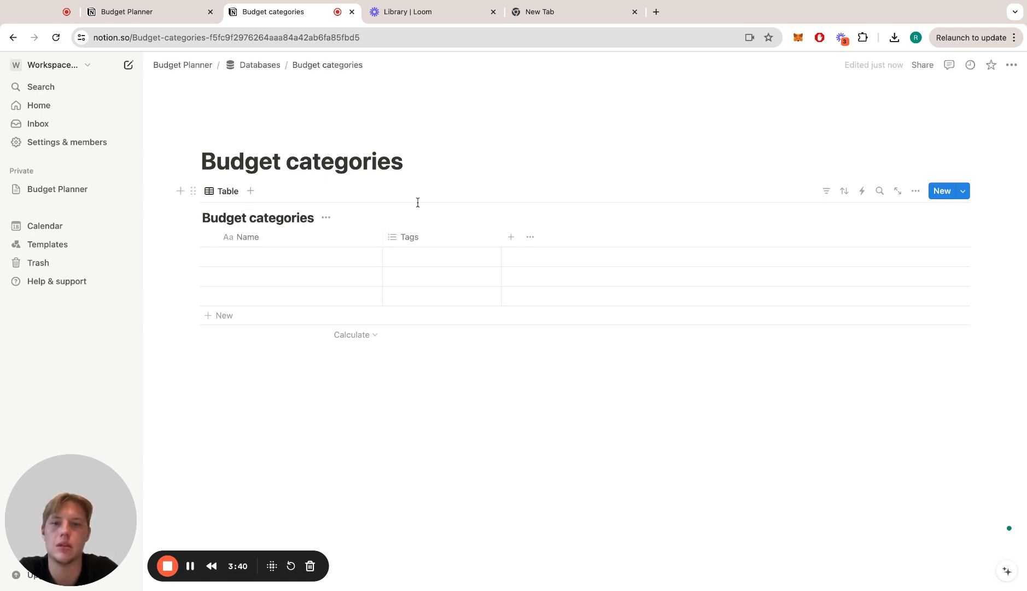
- Delete the Tags property from the Budget categories database
left_click(463, 234)
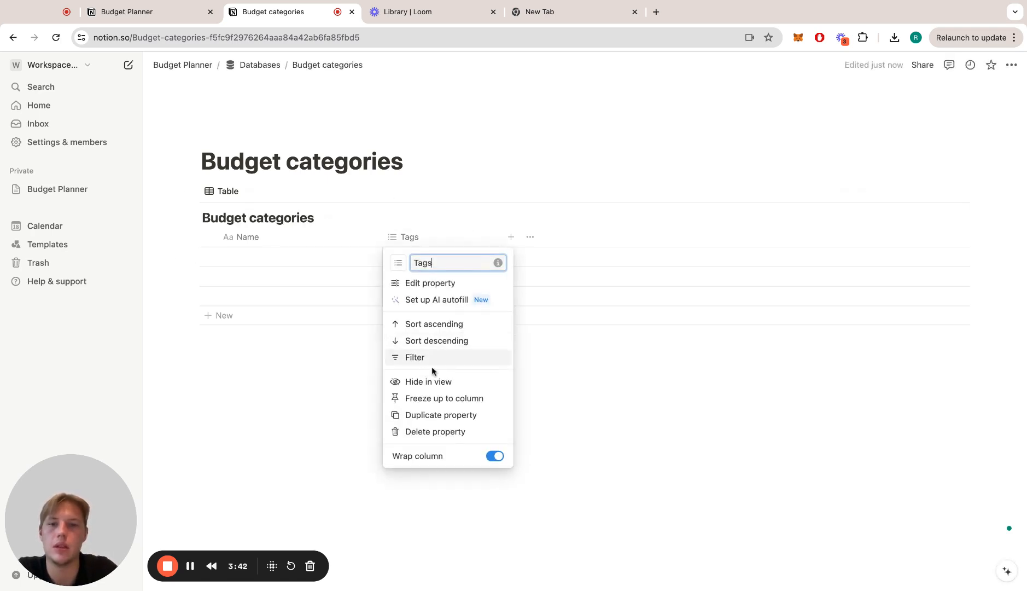
left_click(429, 431)
left_click(578, 325)
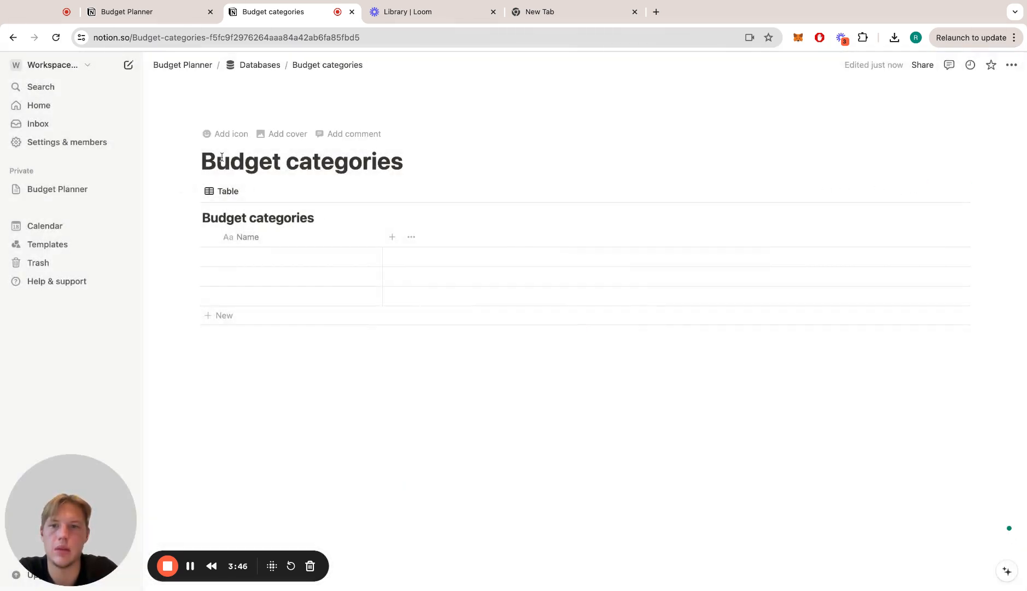
- Give the Budget categories page a dark categories (shapes) icon, found by searching the icon set for "cate"
left_click(237, 142)
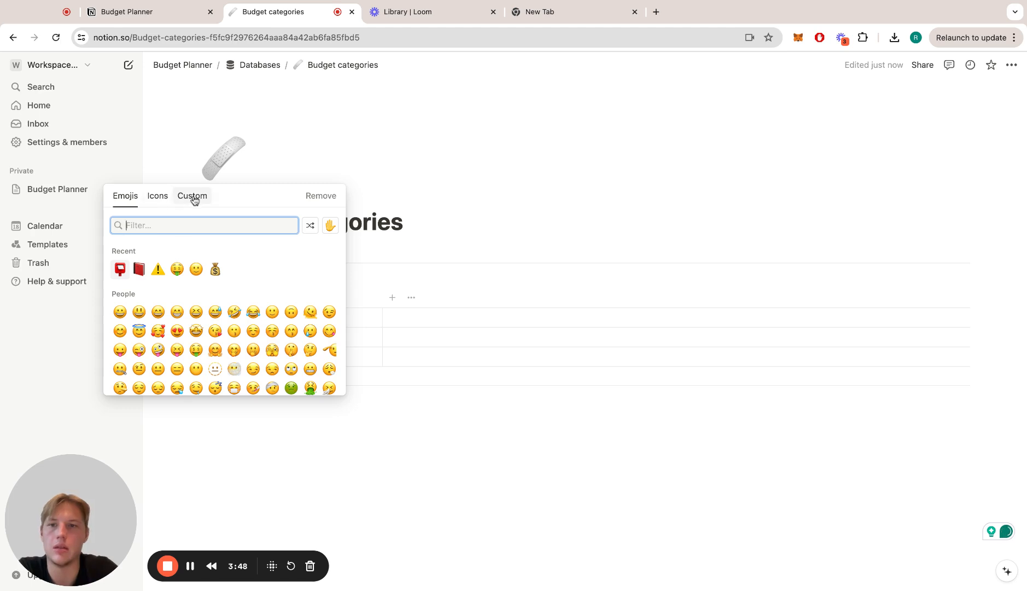
left_click(159, 201)
type("cate")
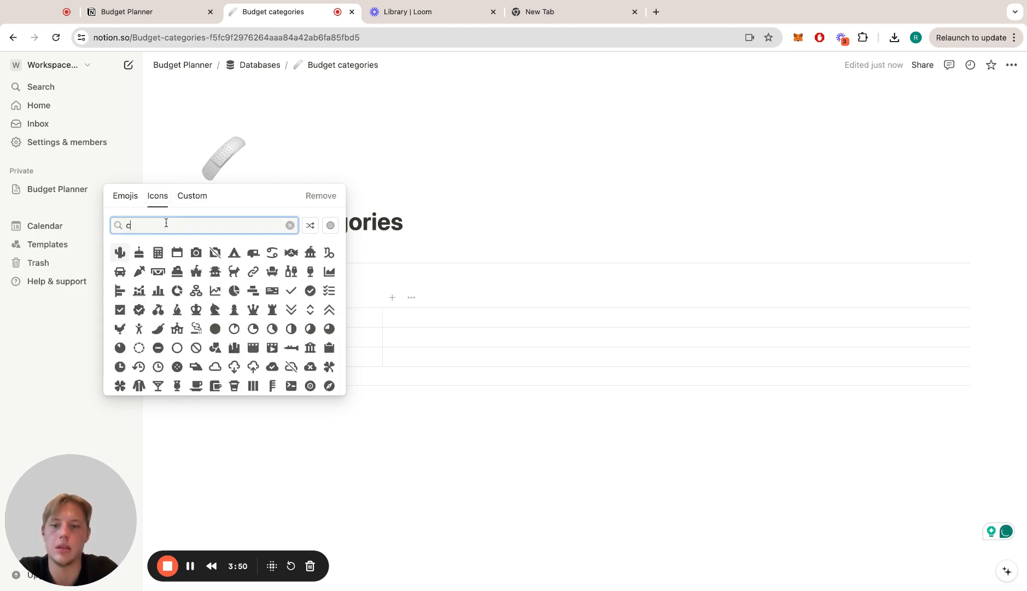
mouse_move(120, 253)
left_click(82, 274)
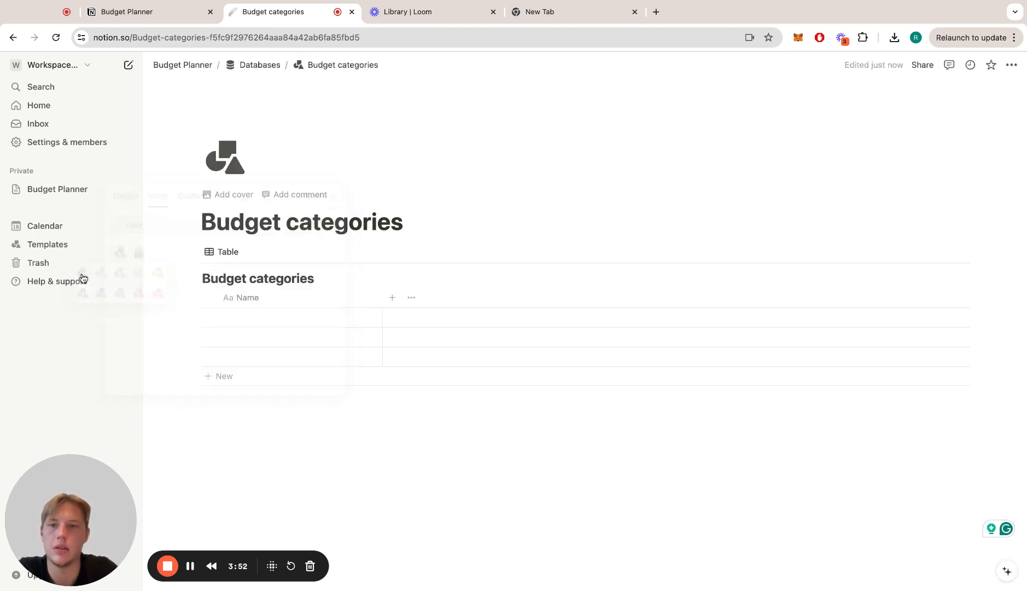
left_click(380, 435)
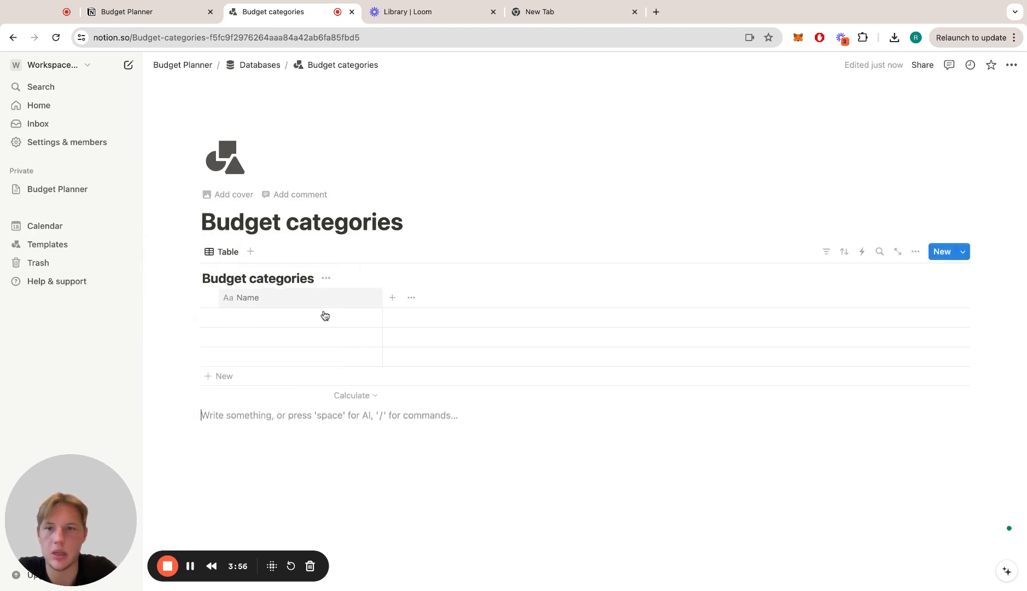
- Delete the second and third blank rows of the Budget categories table and hide its database title
left_click(208, 337)
left_click(208, 357)
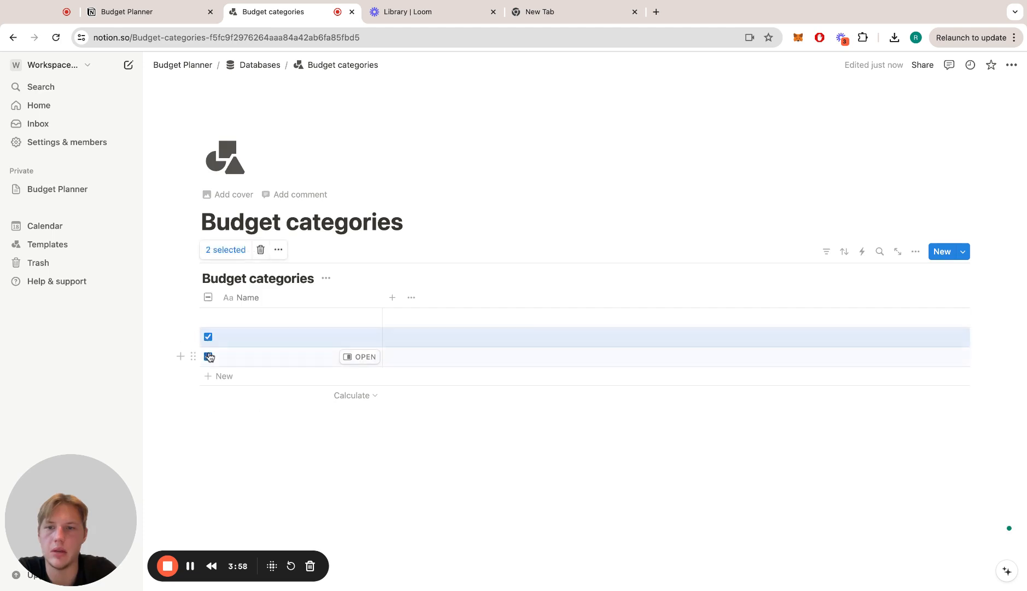
left_click(259, 250)
left_click(326, 279)
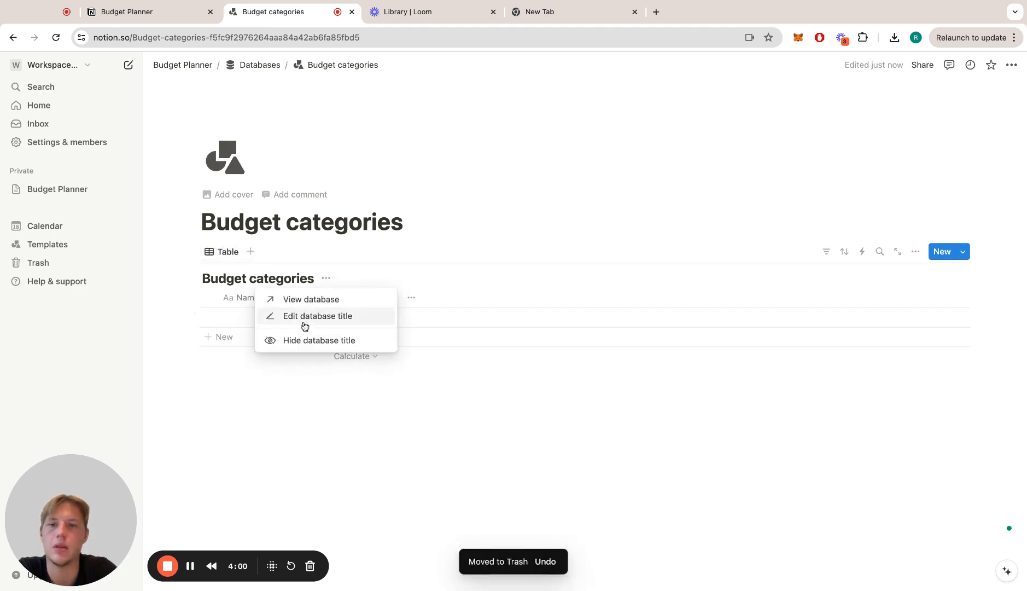
left_click(323, 340)
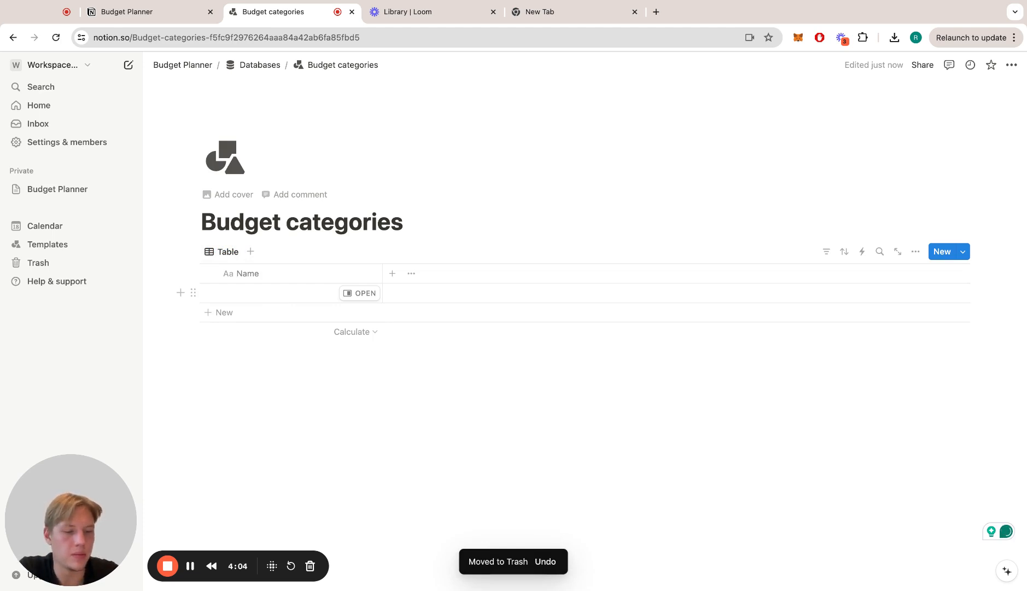
- Return to the Databases page, add an "income" sub-page above Budget categories, and open it
left_click(259, 63)
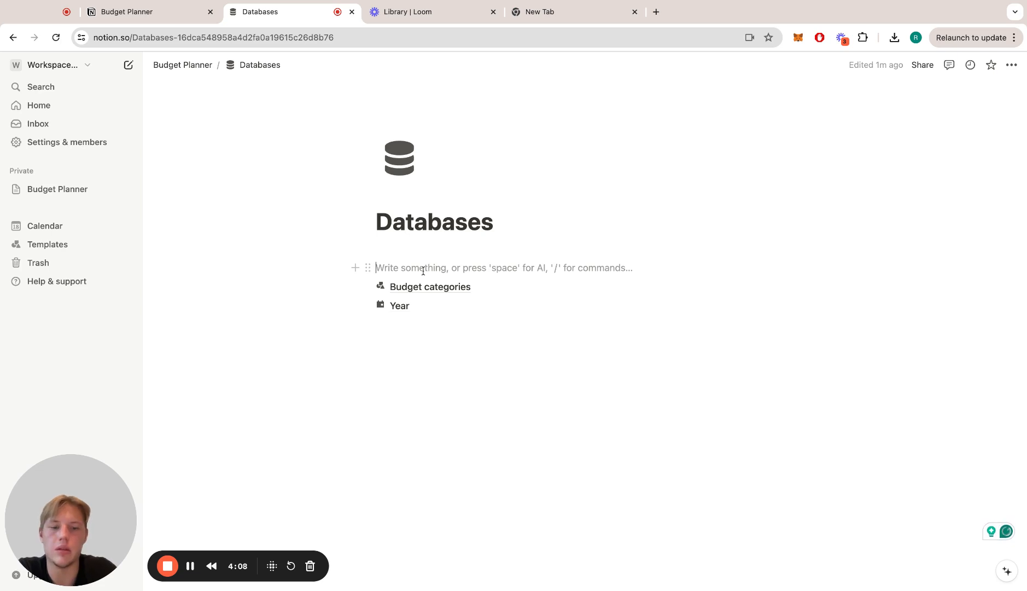
type("+inc")
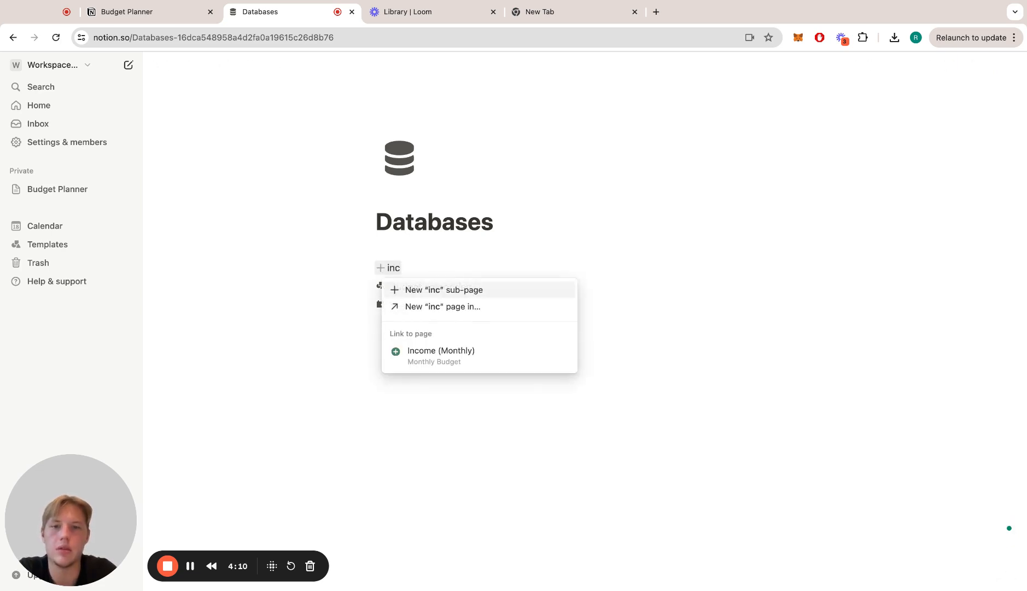
type("ome")
key("Return")
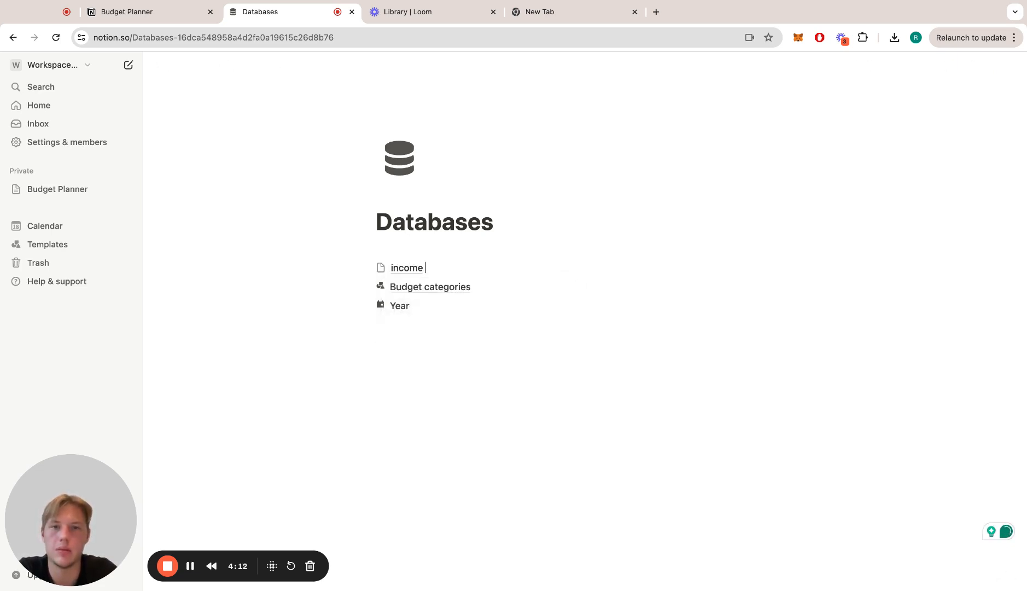
left_click(407, 269)
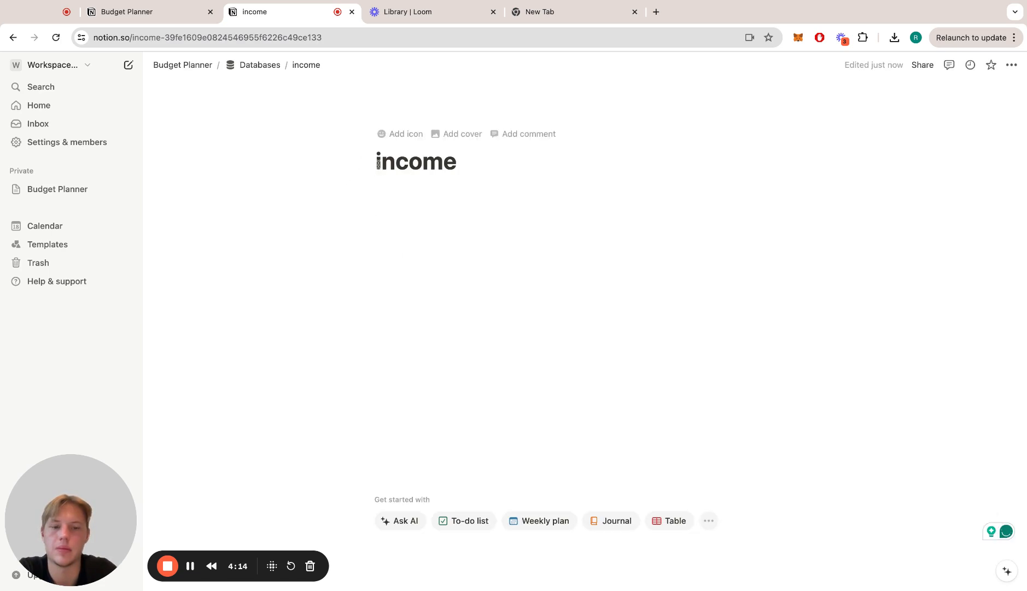
- Capitalise the new sub-page's title to "Income" and set the page to full width
key("Delete")
type("I")
left_click(1012, 66)
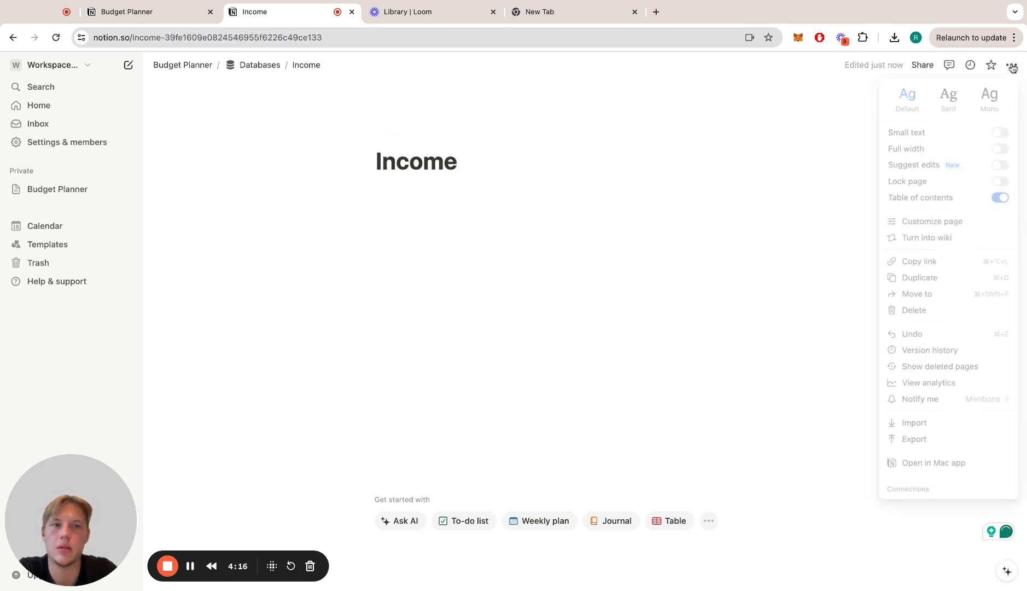
left_click(1001, 149)
left_click(405, 190)
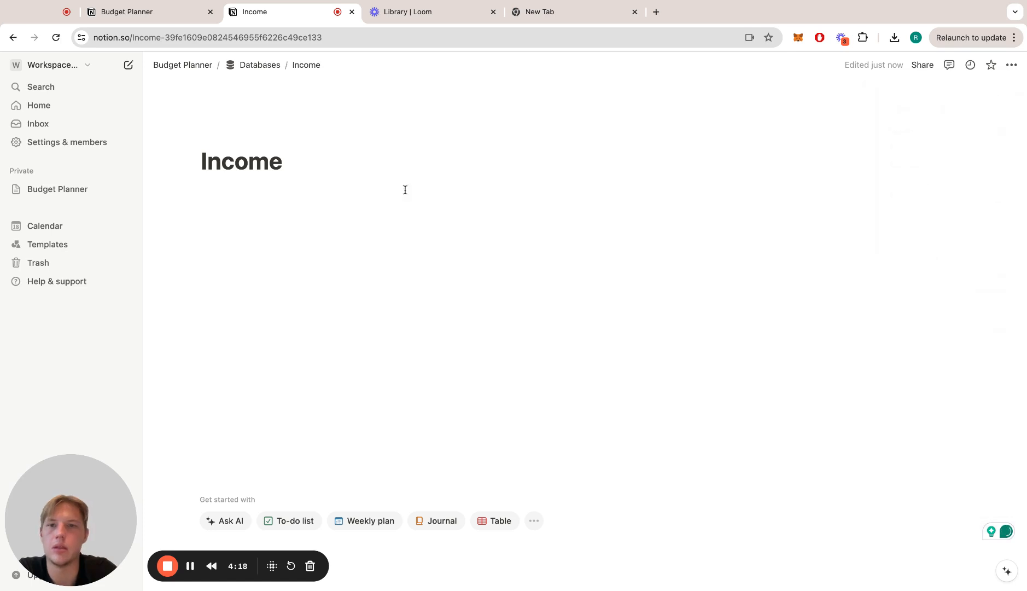
- Add an icon to the Income page and show the icon set instead of the emojis
left_click(227, 136)
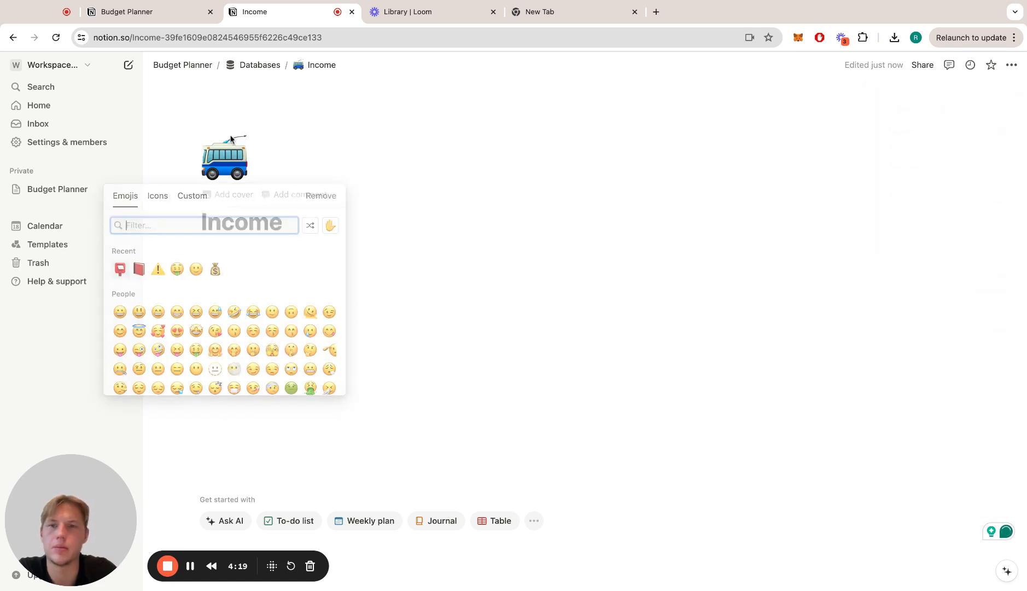
left_click(158, 195)
type("incom")
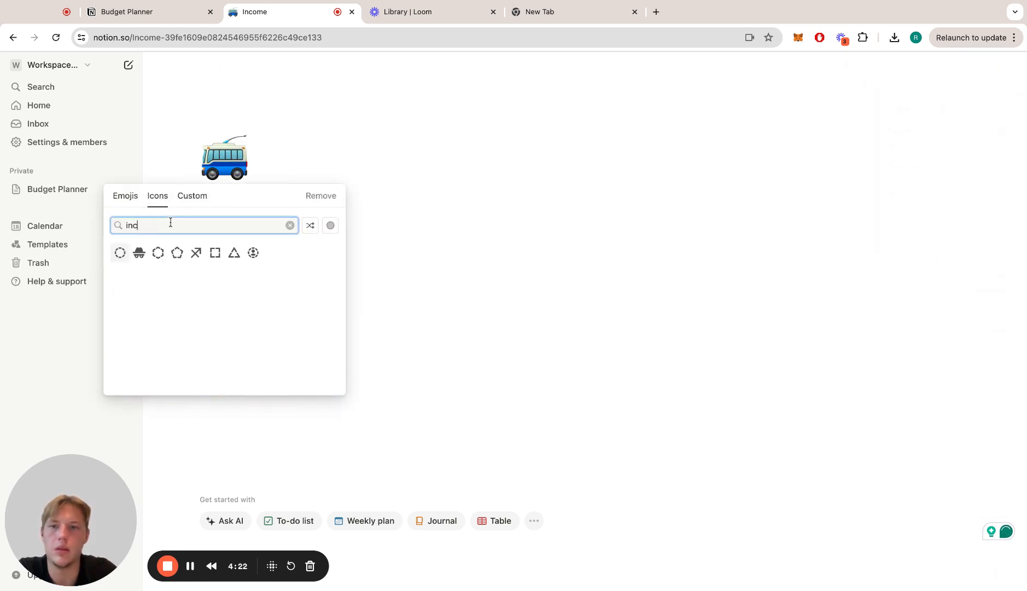
key("BackSpace")
key("BackSpace")
key("BackSpace")
key("BackSpace")
key("BackSpace")
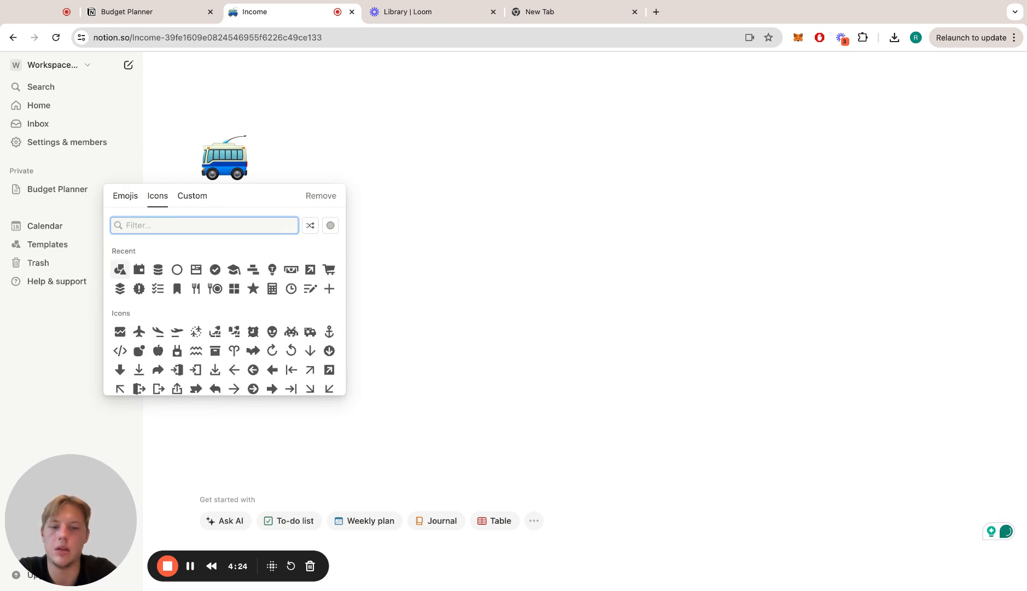
- Search the icon set for "arro" and set the dark diagonal down-right arrow as the Income page's icon
type("arro")
mouse_move(177, 293)
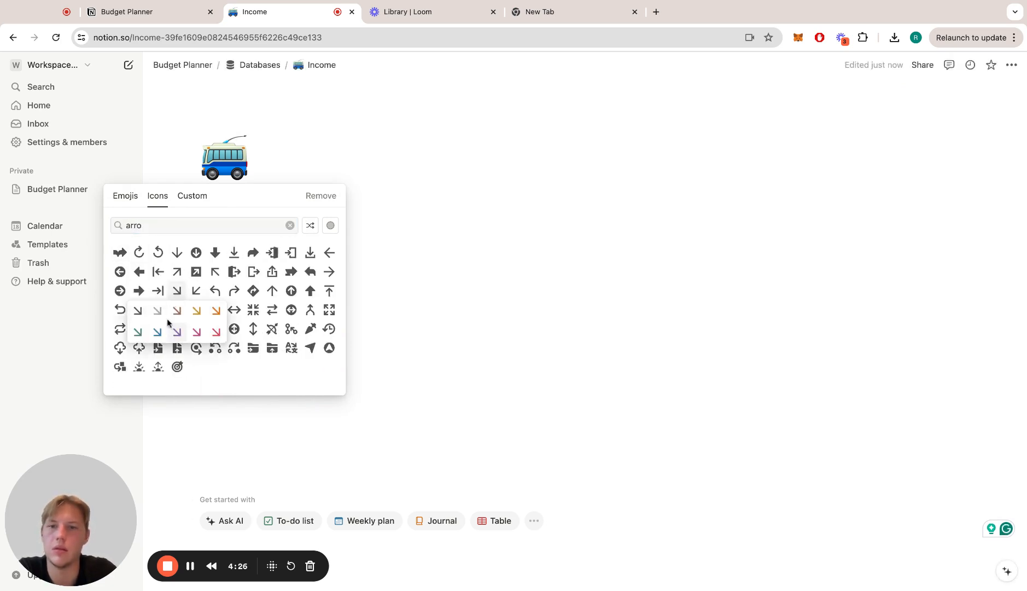
left_click(138, 310)
left_click(405, 282)
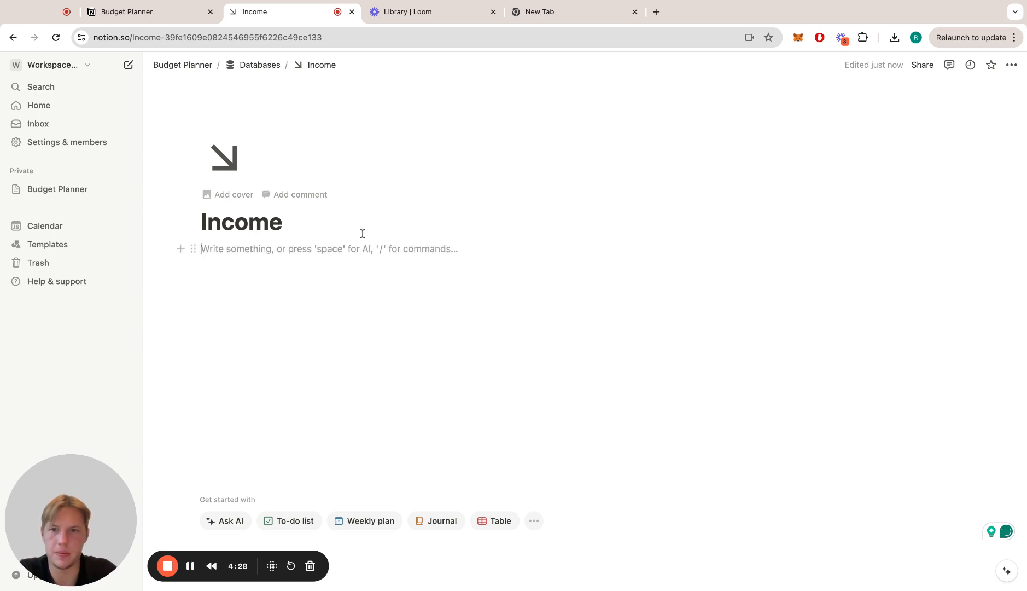
- Insert a table view with a new blank database in the Income page and title the database "Income"
key("BackSpace")
key("Return")
type("/tab")
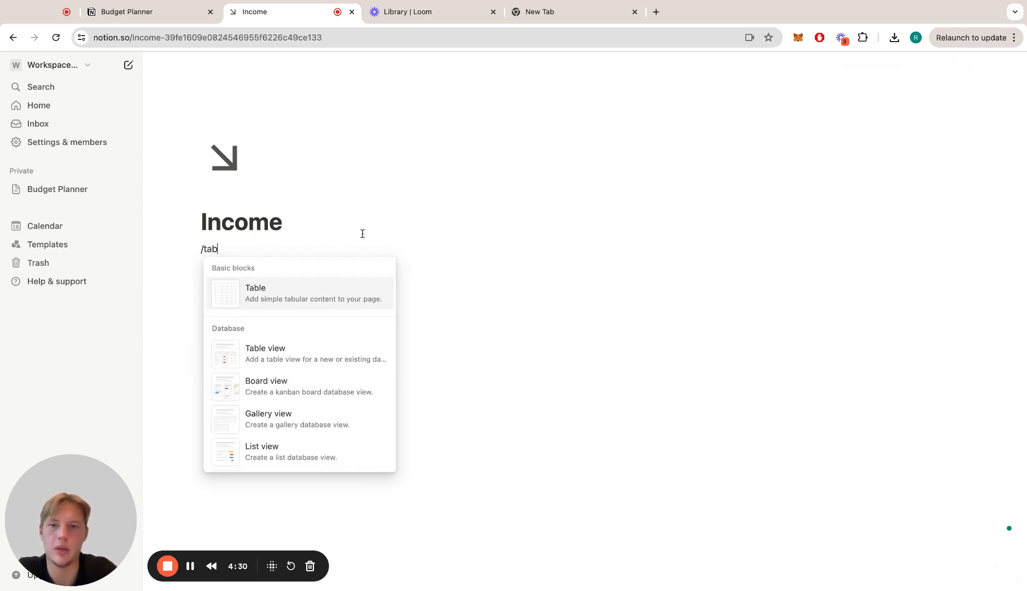
key("Down")
key("Return")
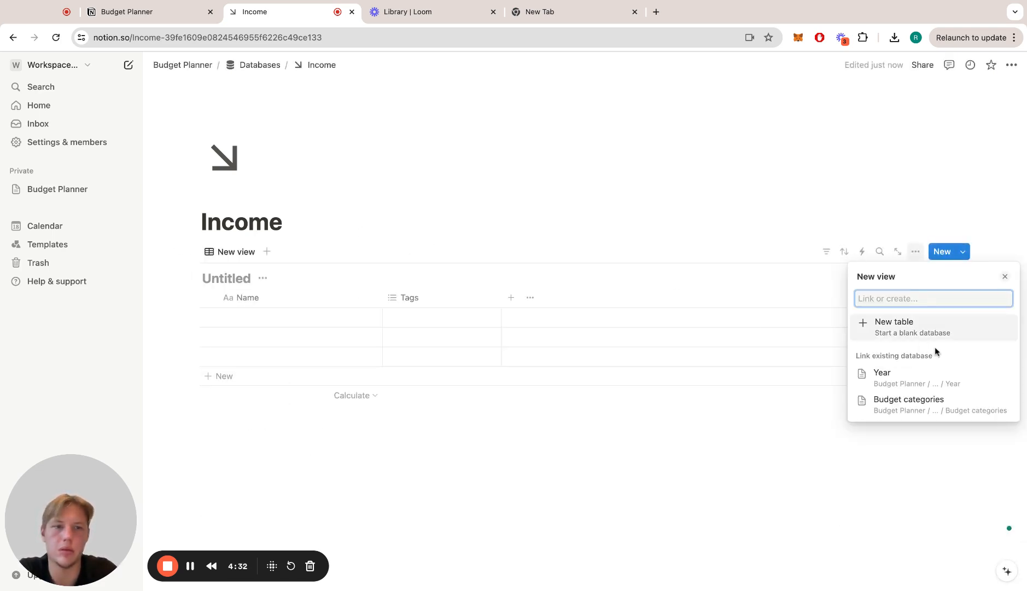
left_click(896, 335)
type("Income")
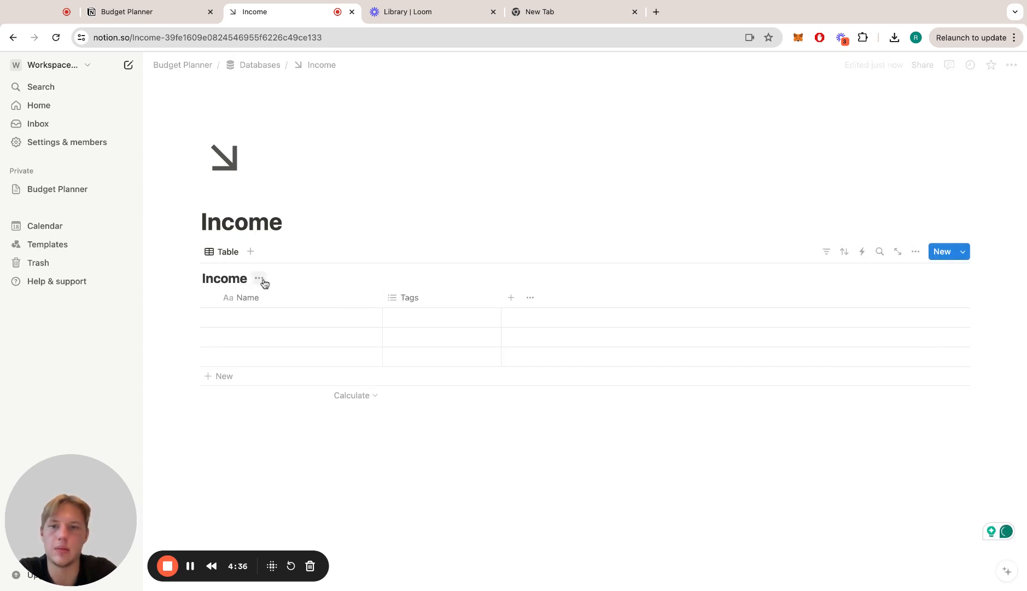
- Delete the Tags property from the Income database and hide the database title
left_click(465, 299)
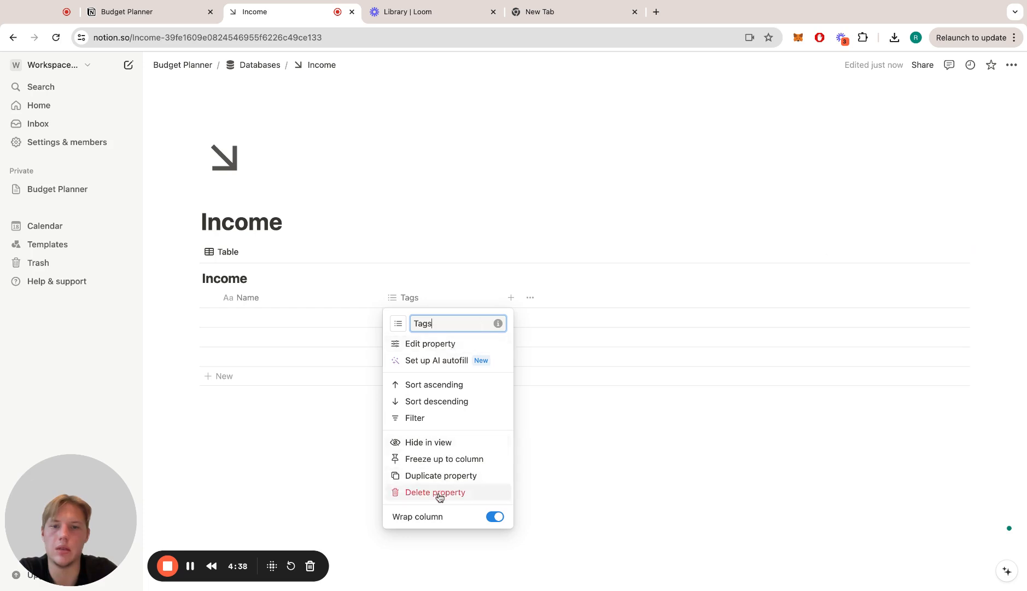
left_click(432, 488)
left_click(573, 326)
left_click(265, 283)
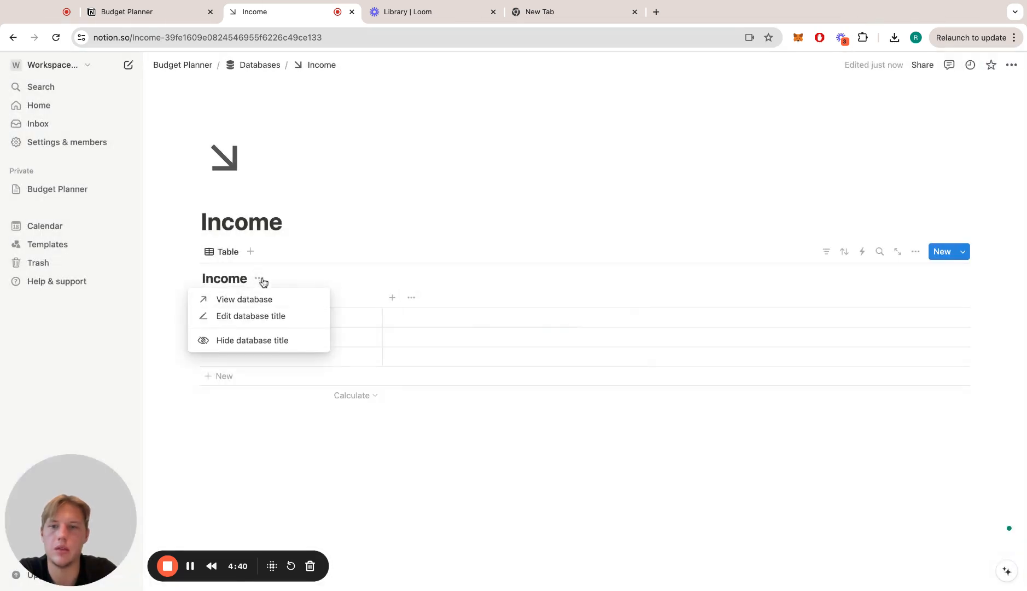
left_click(280, 340)
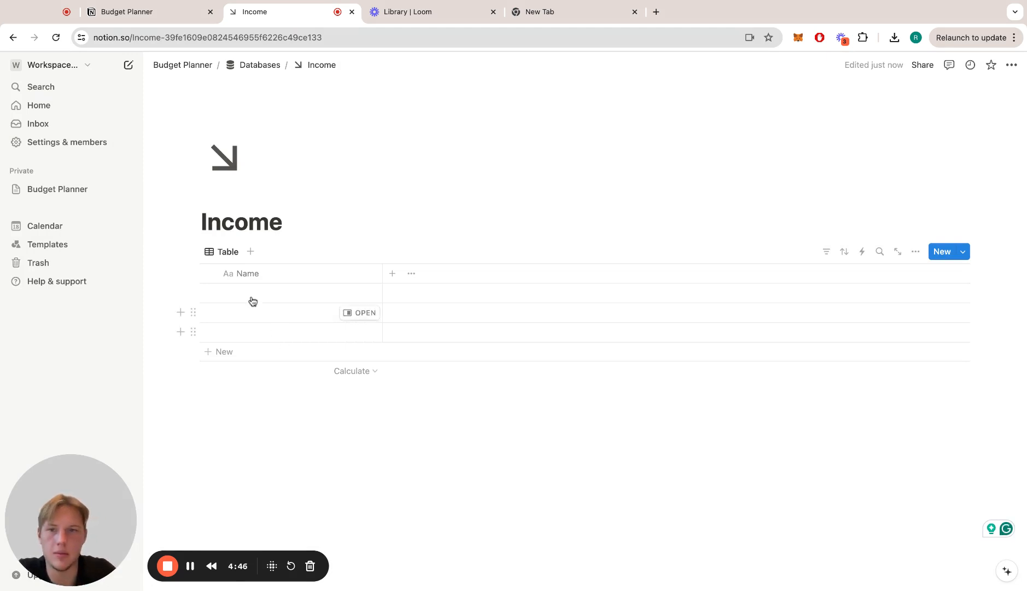
- Delete the second and third blank rows of the Income table
left_click(207, 313)
left_click(207, 331)
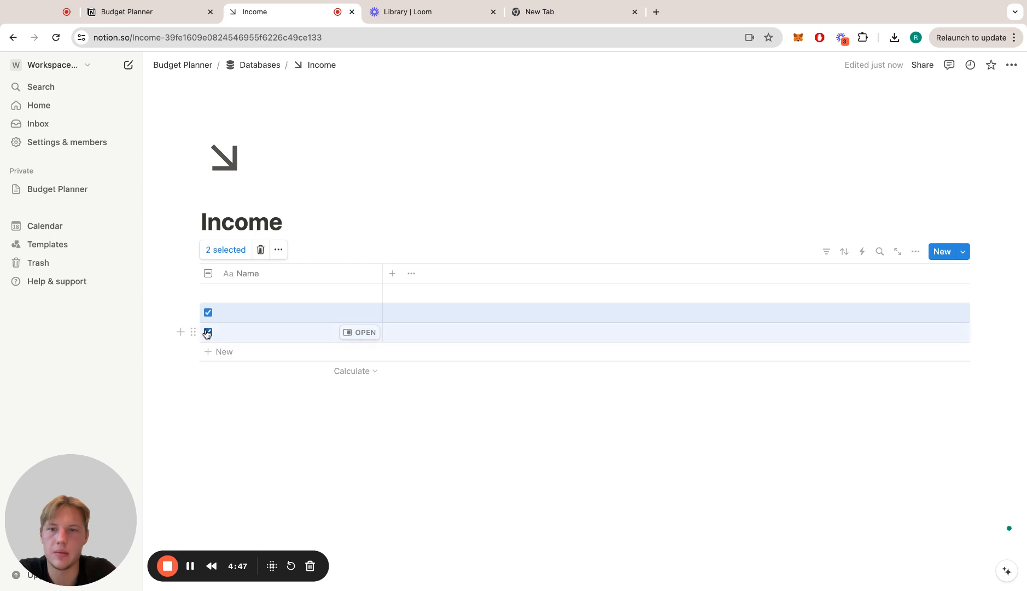
left_click(260, 249)
- Add a new property named "Amount" to the Income database
left_click(393, 273)
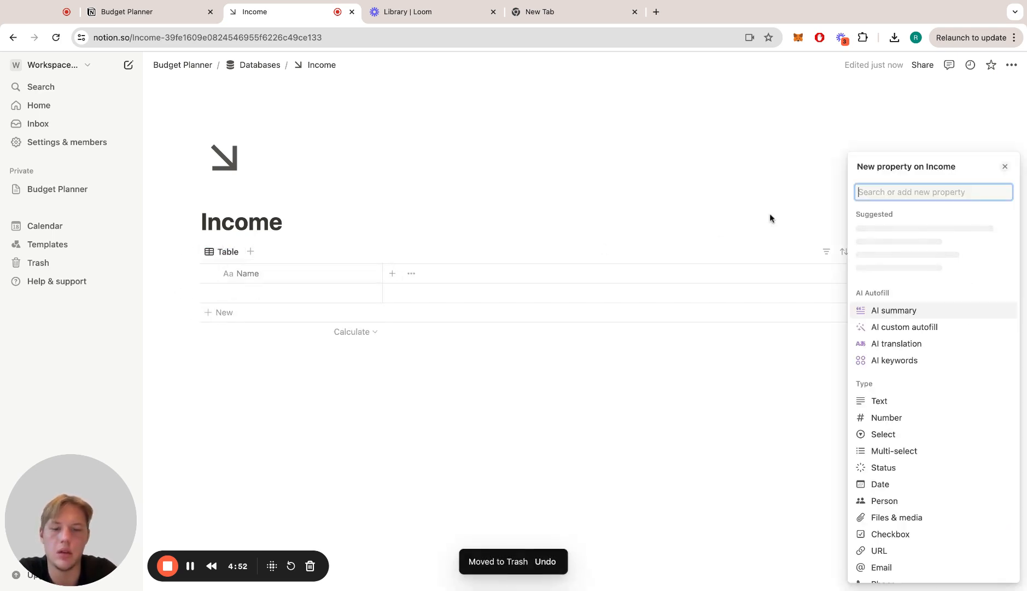
type("Am")
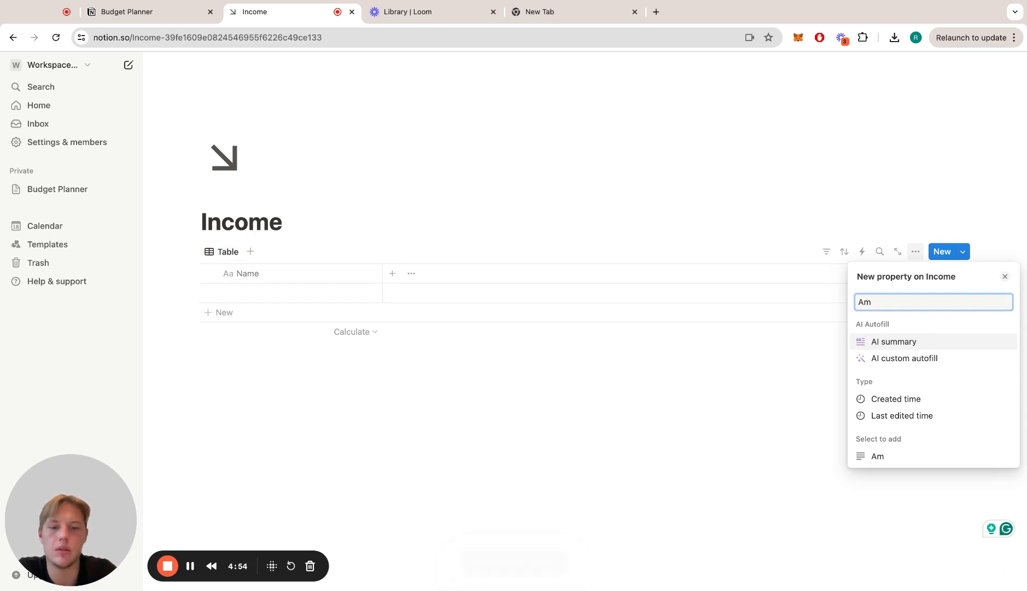
type("ount")
key("Return")
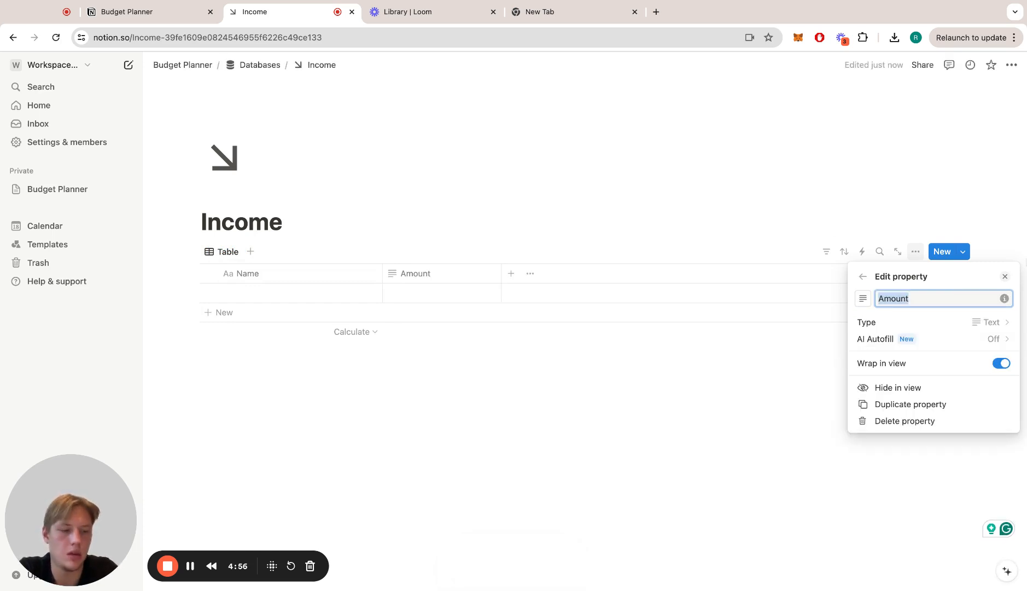
- Change the Amount property's type to Number and set its number format to US Dollar
left_click(933, 324)
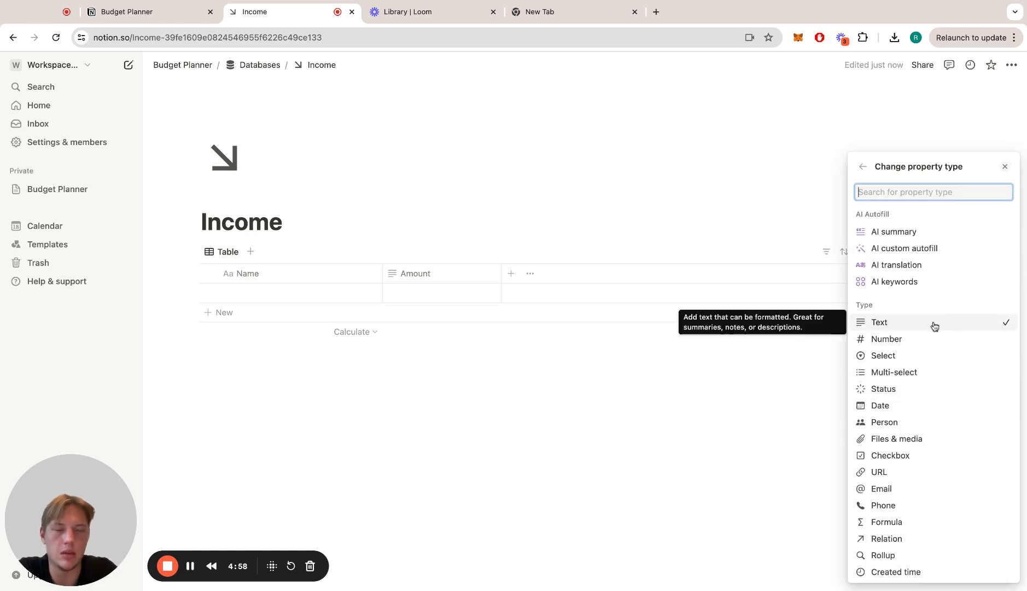
type("Nu")
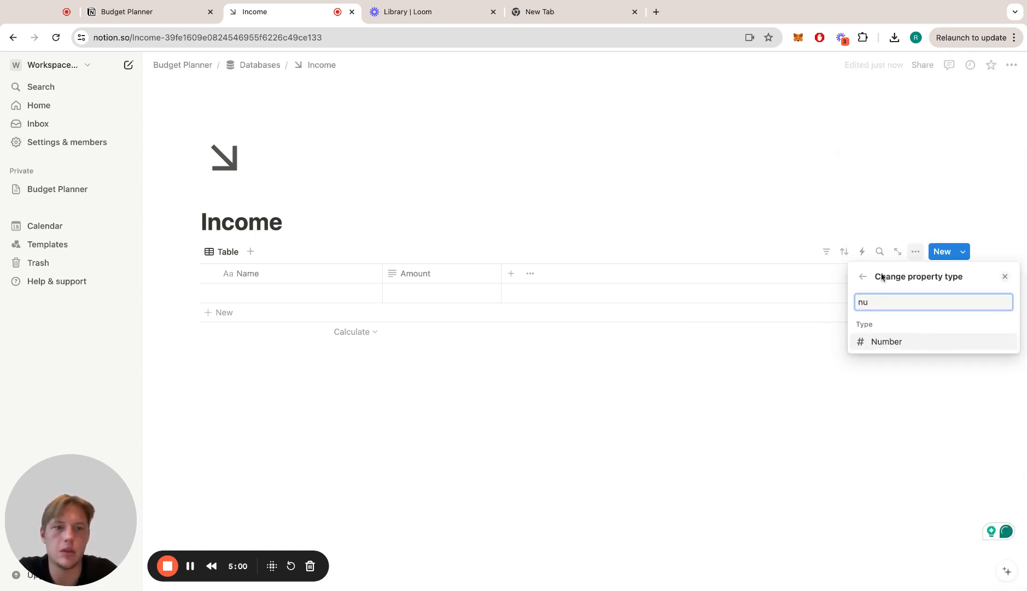
left_click(881, 340)
left_click(956, 339)
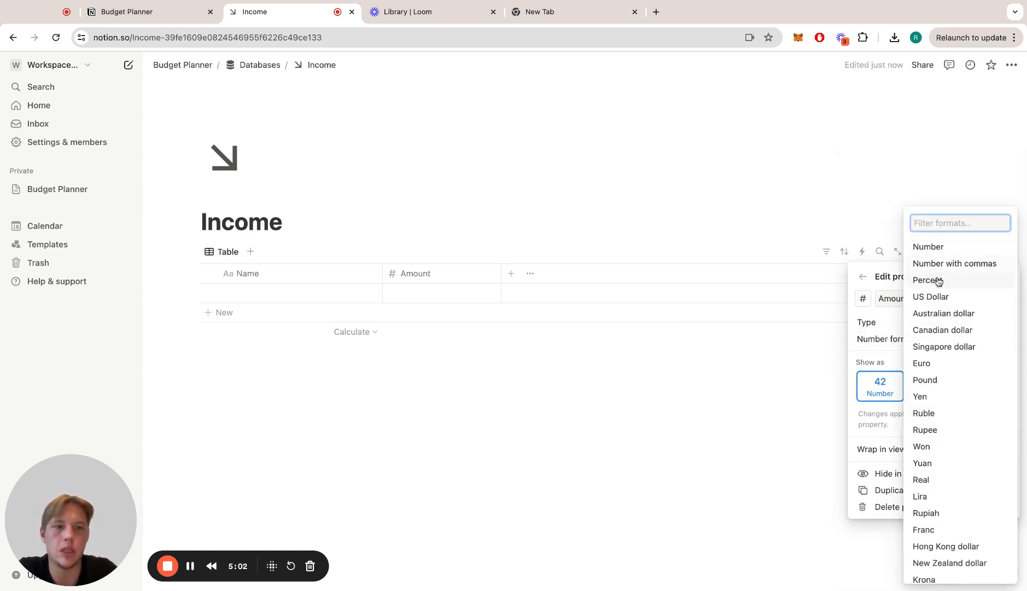
left_click(938, 295)
- Give the Amount property a banknote icon, found by searching for "mone", and finish editing the property
left_click(863, 300)
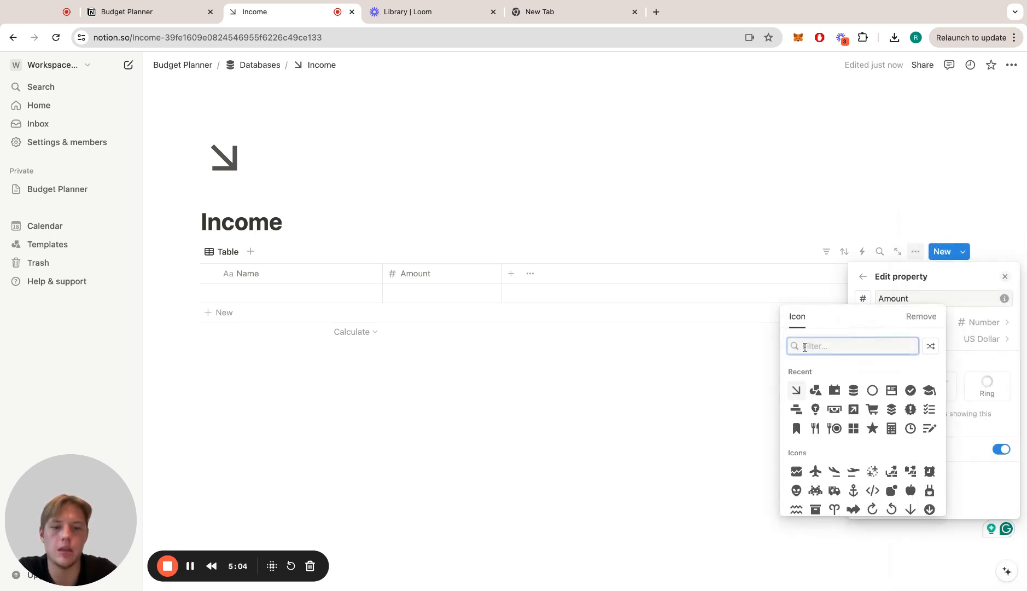
type("mone")
left_click(797, 373)
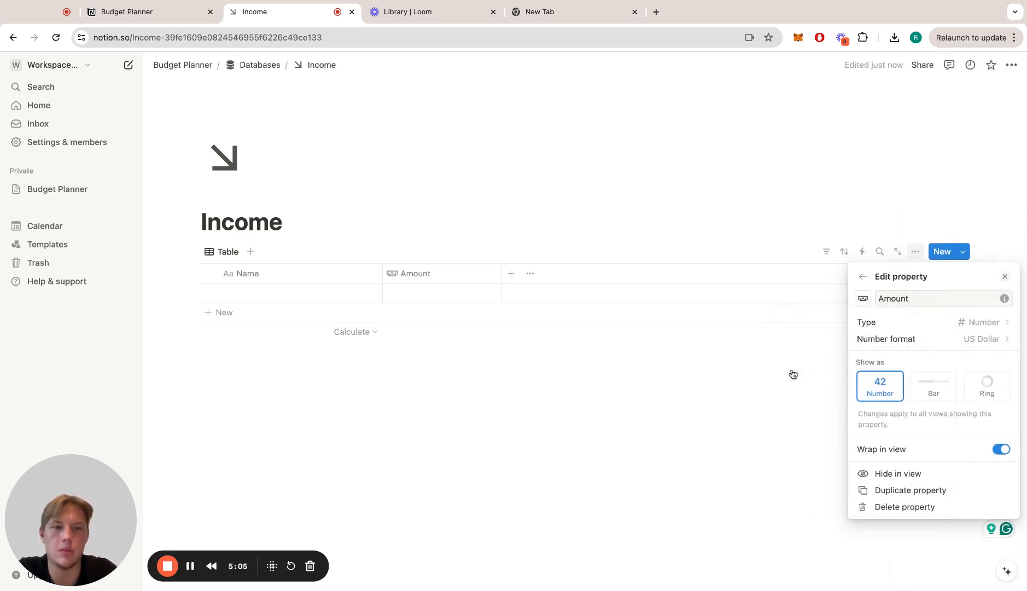
left_click(554, 406)
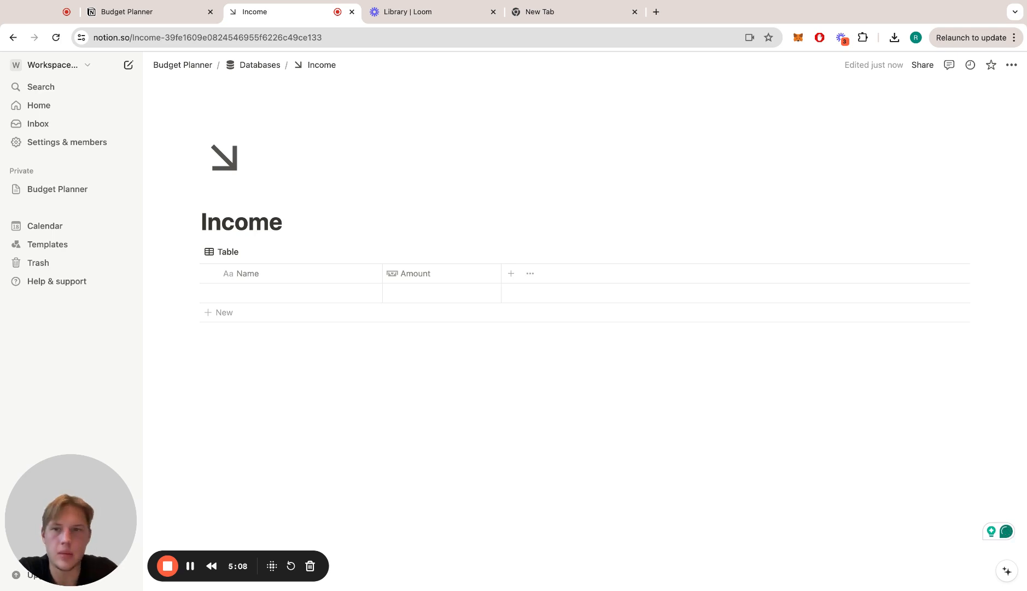
- Return to the Databases page, create a sub-page named "Expenses" above the Income link, and open it
left_click(261, 65)
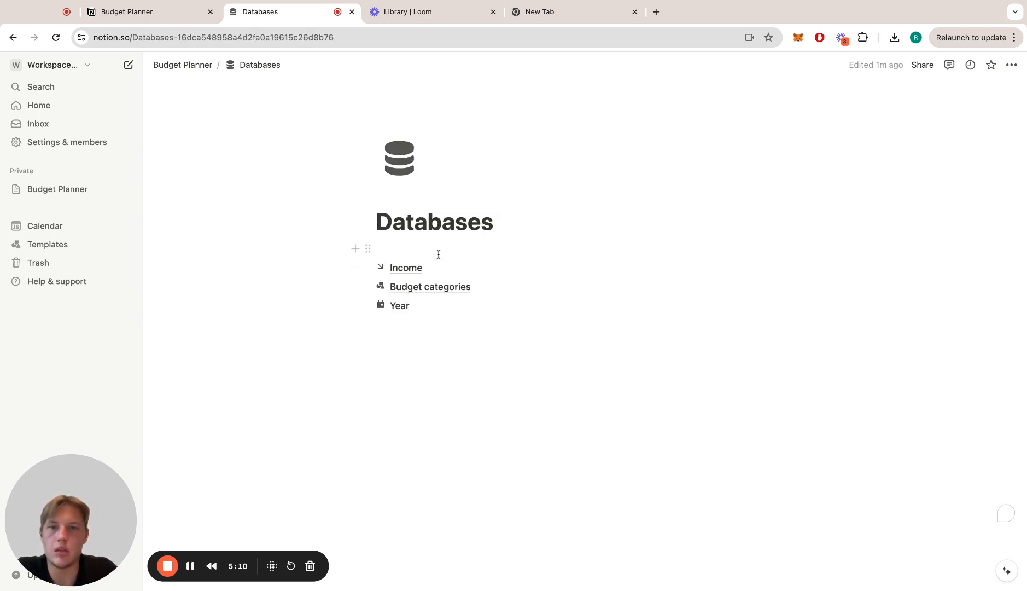
key("Return")
type("+")
type("Ex")
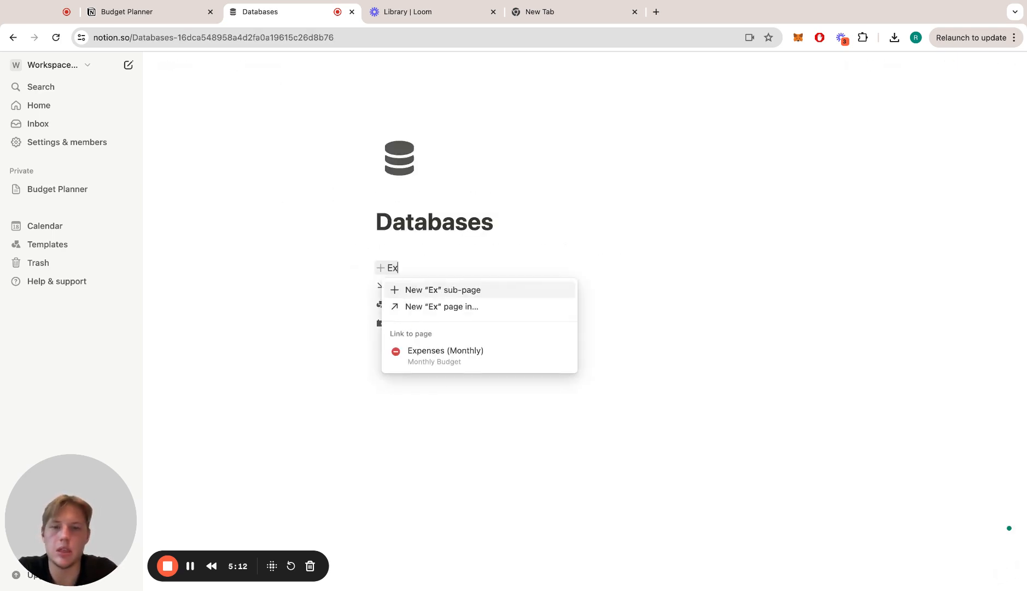
type("penses")
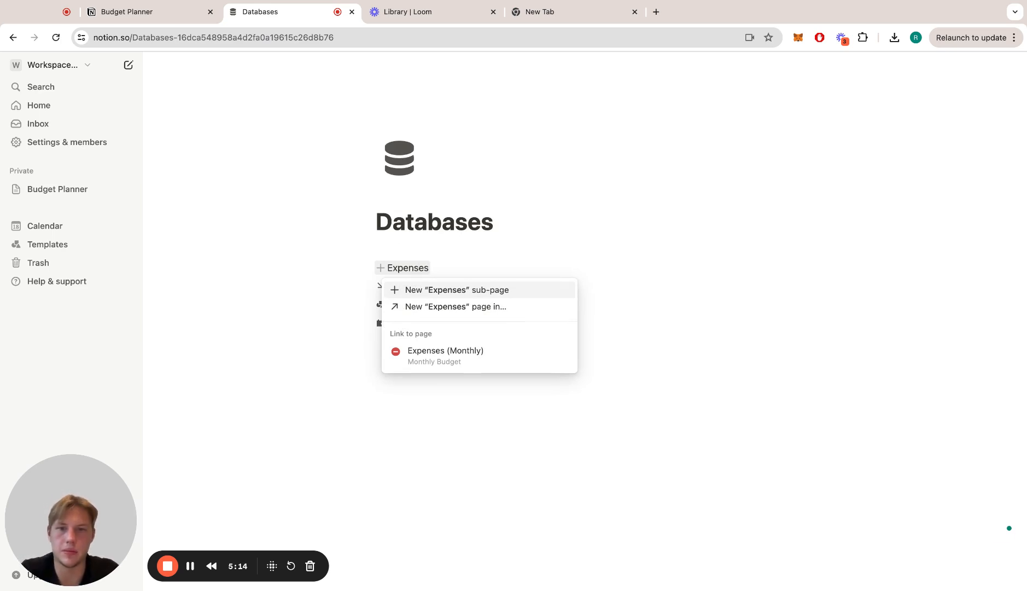
key("Return")
left_click(417, 270)
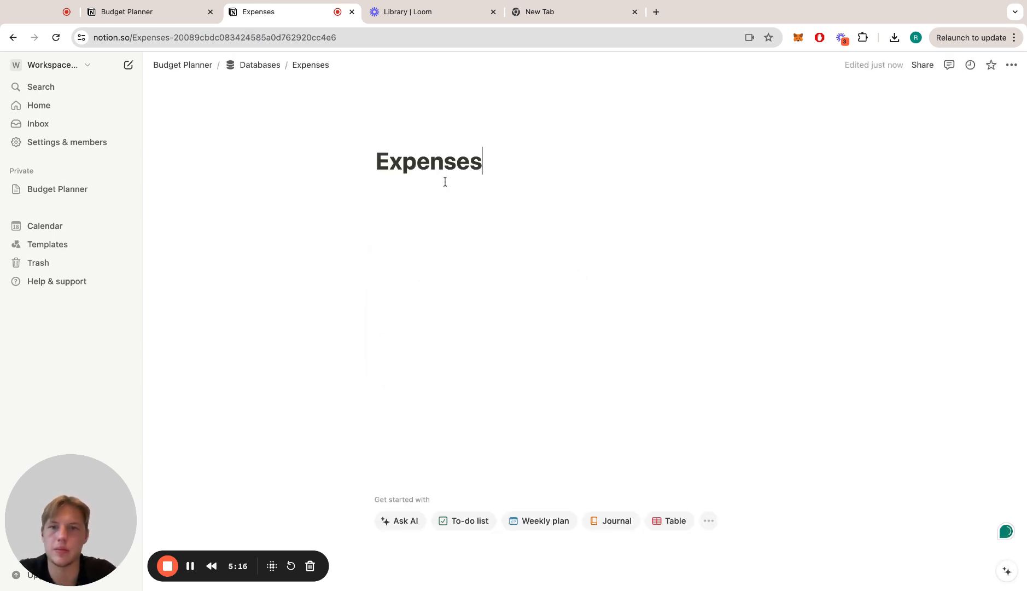
- Set the Expenses page to full width
left_click(1012, 64)
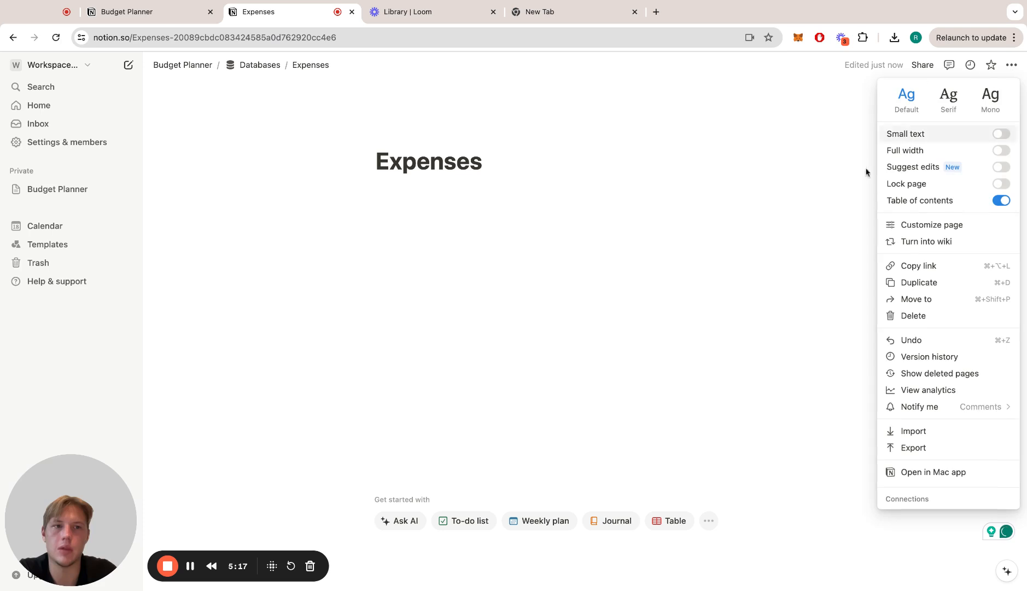
left_click(1000, 152)
left_click(418, 184)
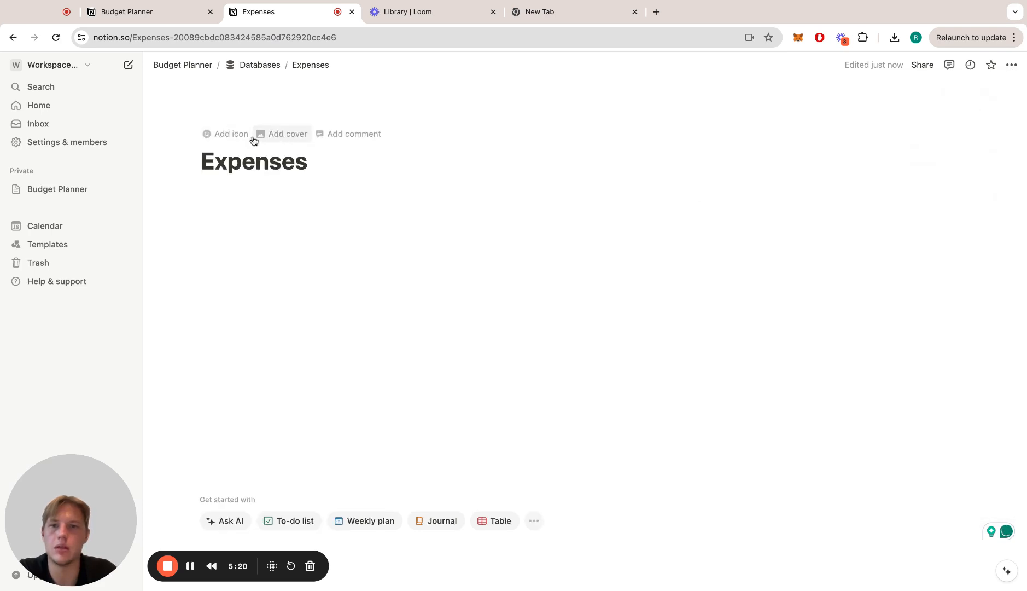
- Give the Expenses page a diagonal up-right arrow icon, found by filtering the icons for "arro"
left_click(230, 133)
left_click(224, 157)
left_click(157, 195)
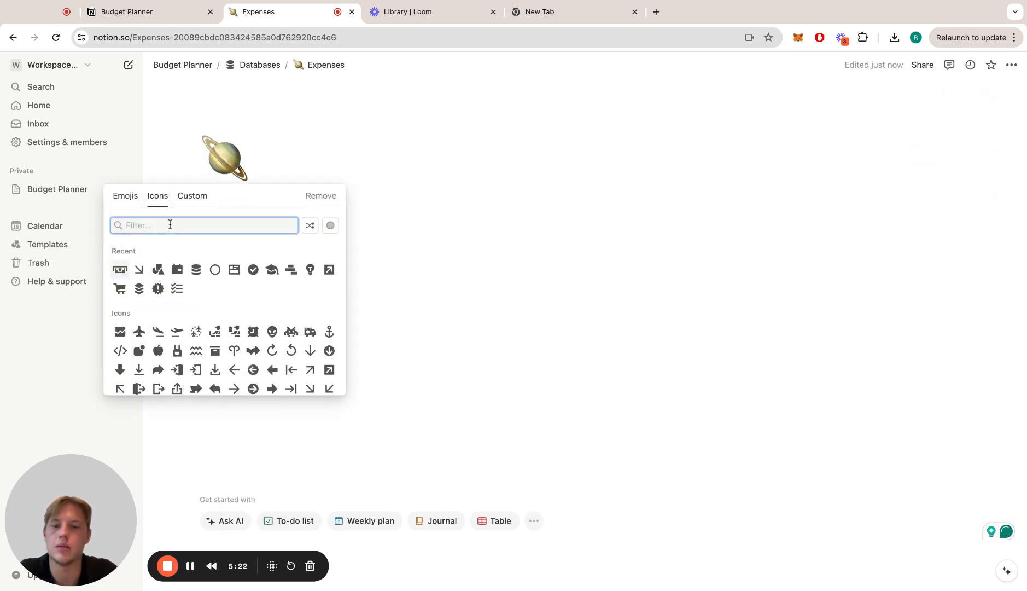
type("arro")
mouse_move(176, 271)
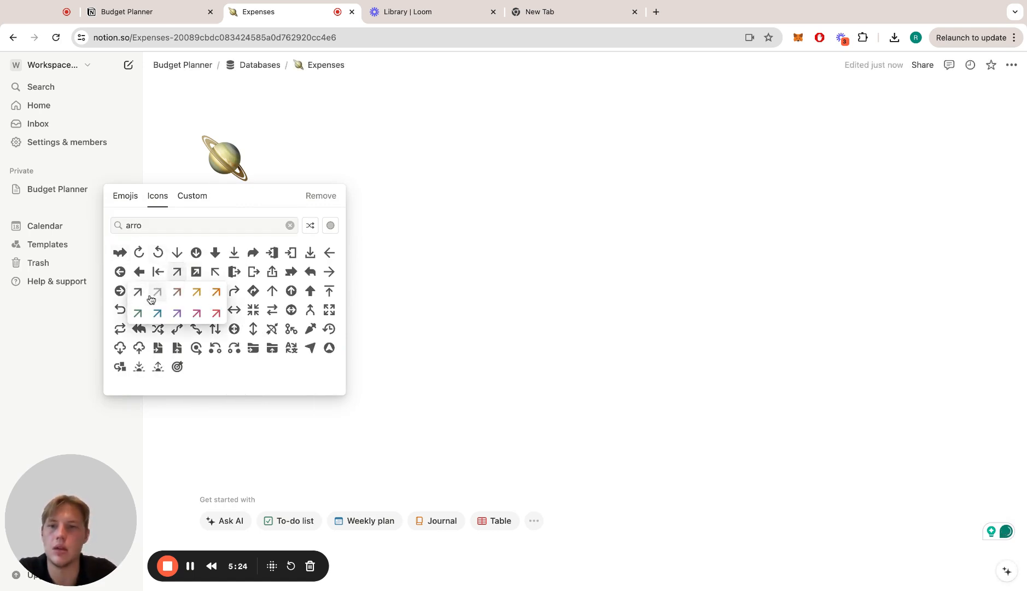
left_click(157, 292)
- Insert a table view in the Expenses page body, based on a new blank database
left_click(418, 280)
type("/")
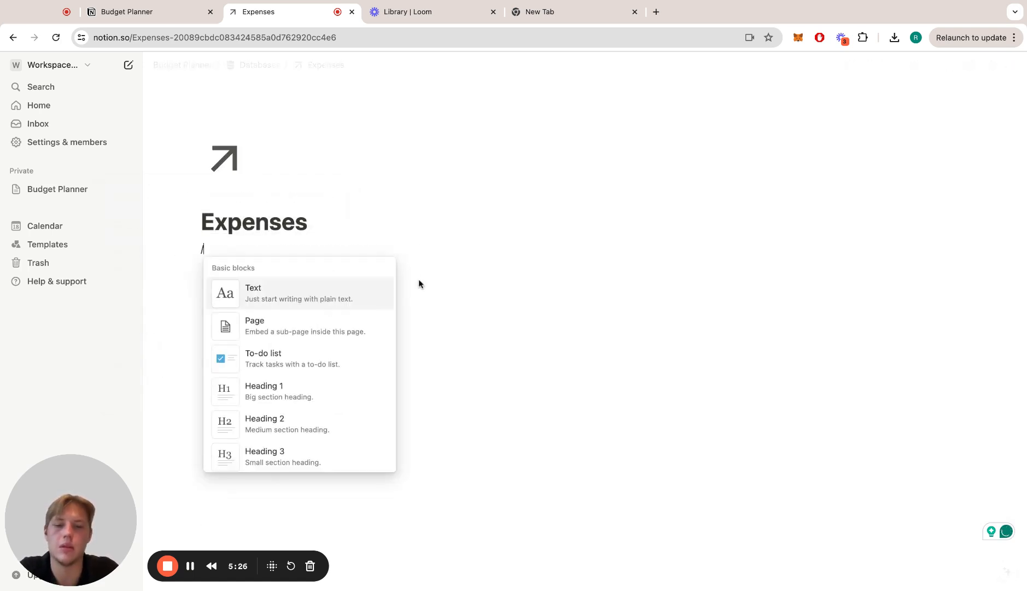
type("table")
key("Down")
key("Return")
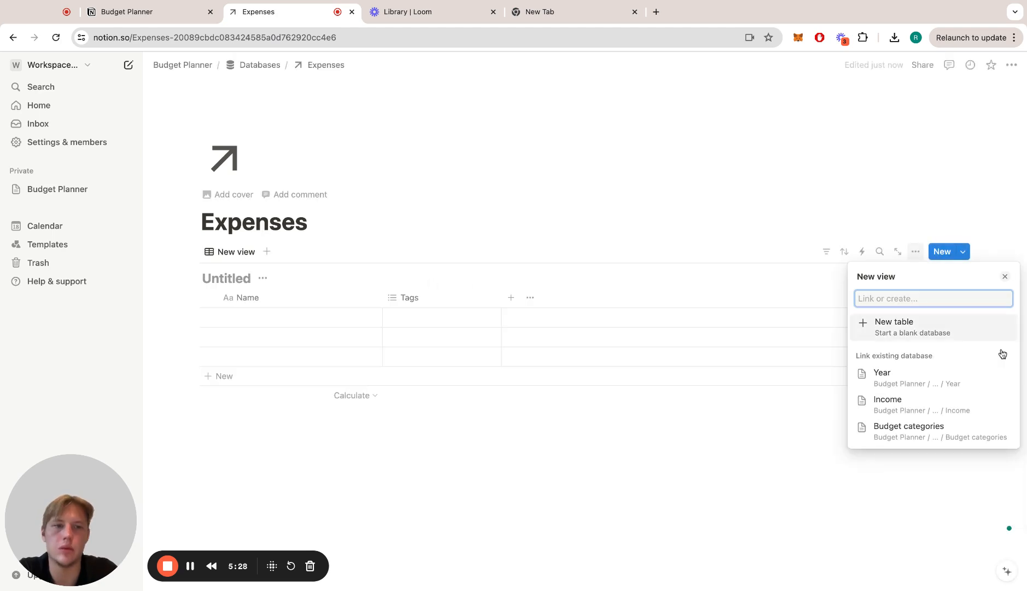
left_click(919, 328)
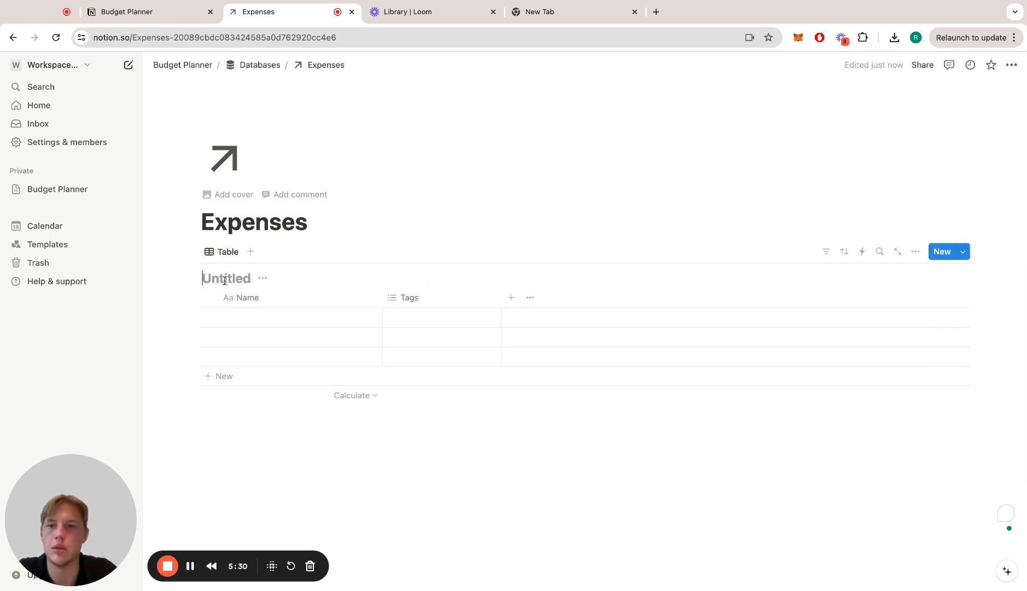
- Title the new database "Expenses" and hide its title above the table
type("Expenses")
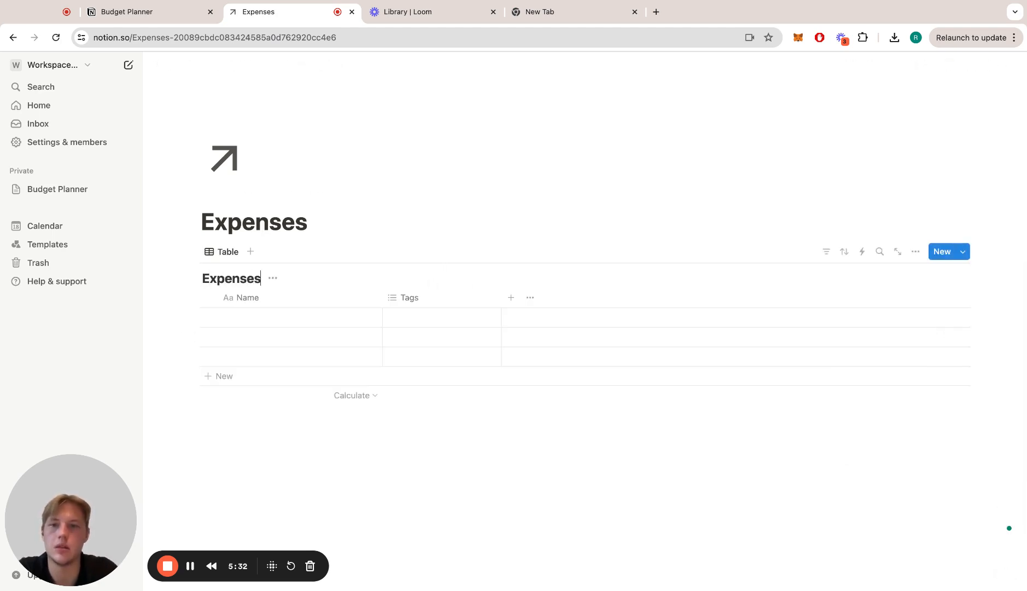
left_click(272, 278)
left_click(281, 341)
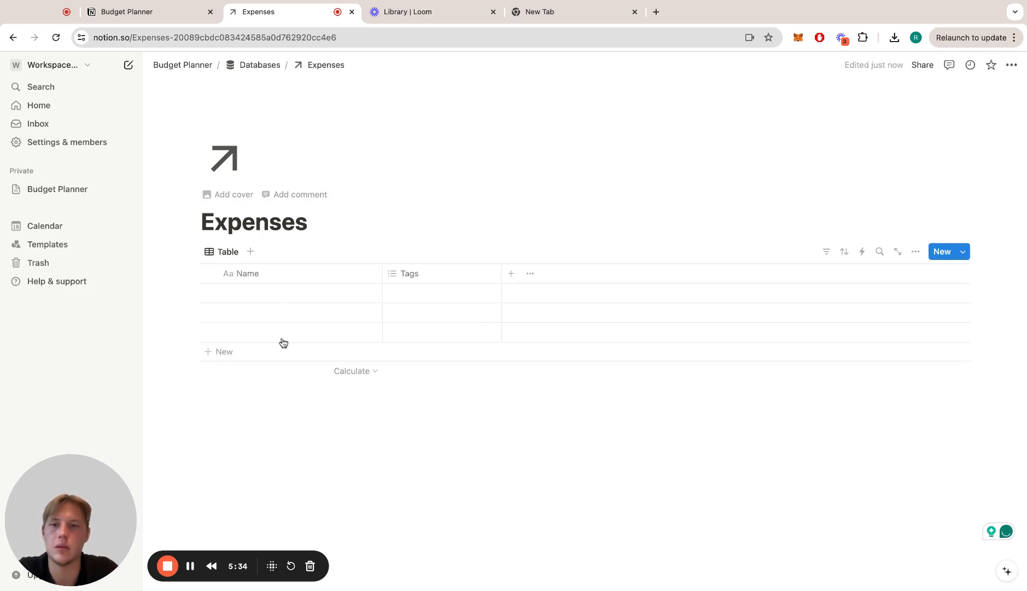
- Delete the Tags property from the Expenses database
left_click(473, 273)
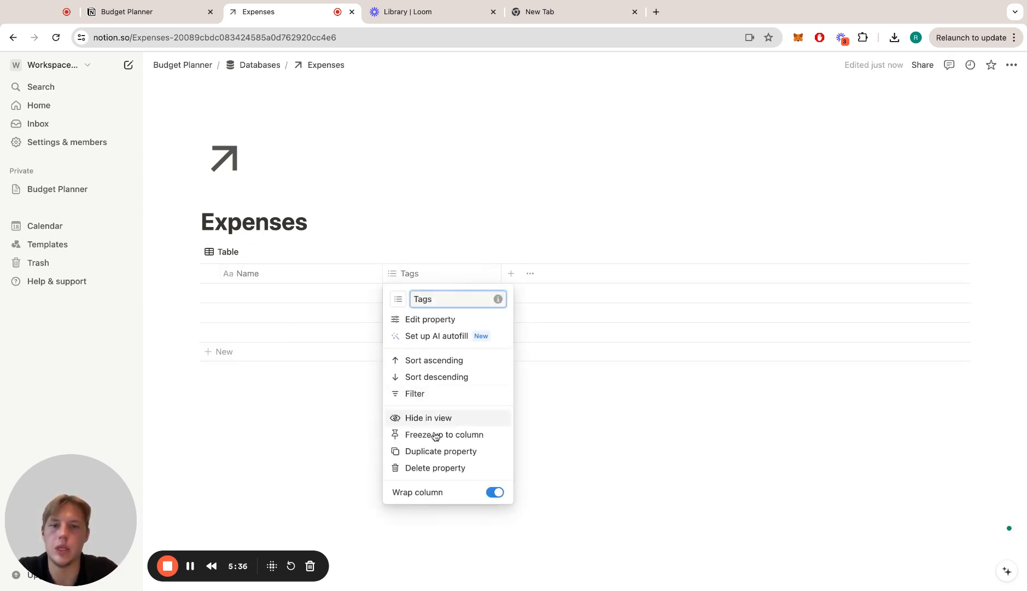
left_click(435, 468)
left_click(540, 332)
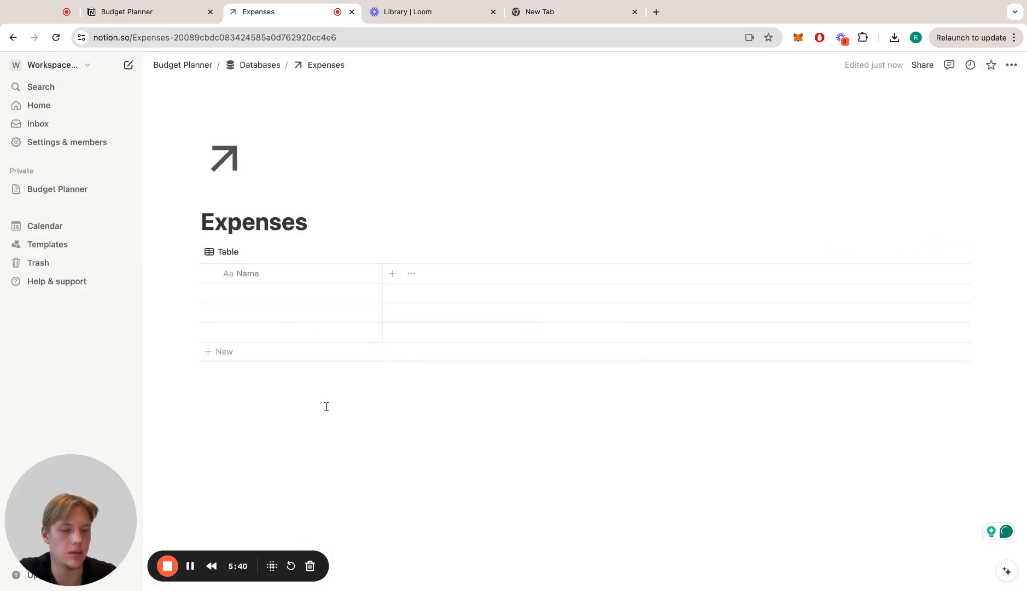
- Delete the second and third blank rows of the Expenses table
left_click(208, 312)
left_click(208, 332)
left_click(263, 250)
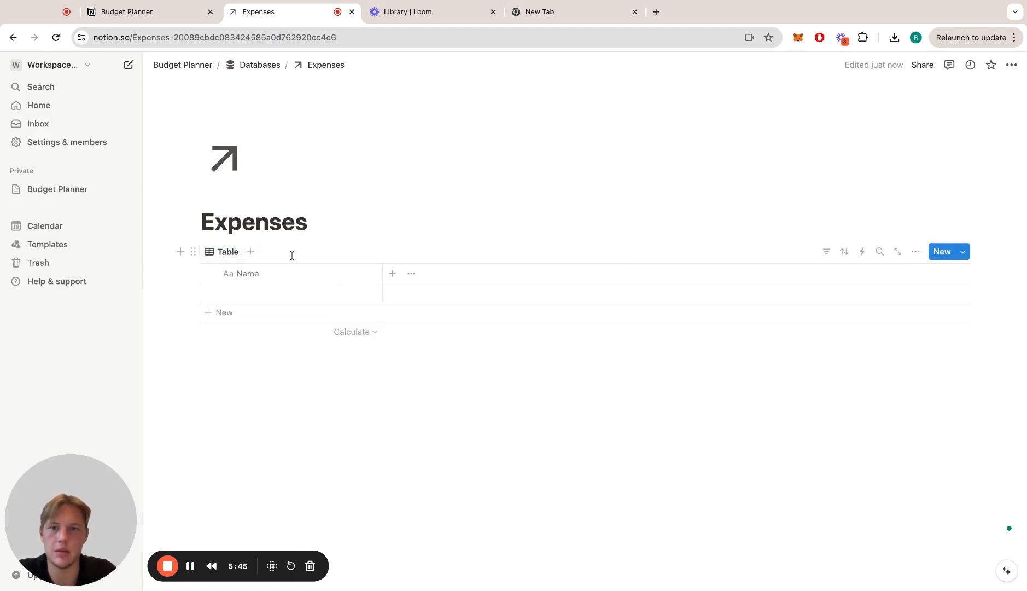
- Add a new property named "Amount" to the Expenses database
left_click(392, 274)
type("Amount")
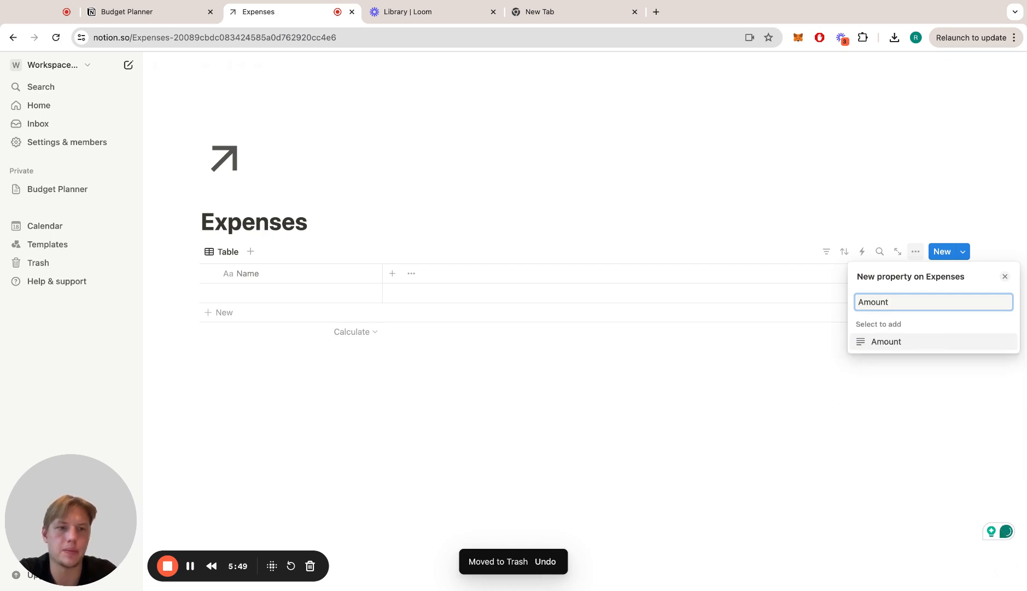
left_click(873, 339)
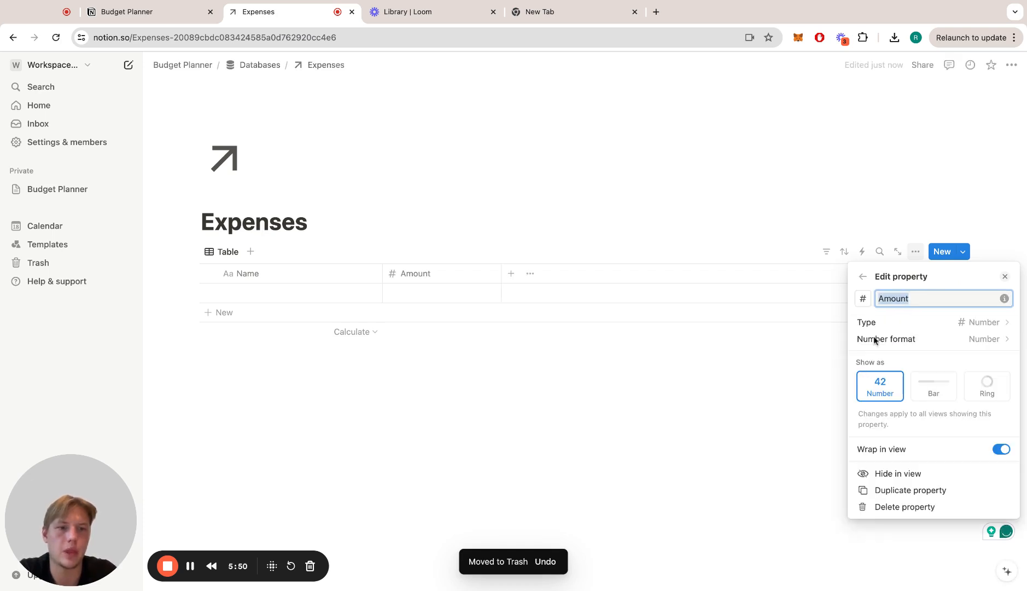
- Make the Expenses database's Amount property a Number with the US Dollar number format
left_click(899, 322)
left_click(863, 170)
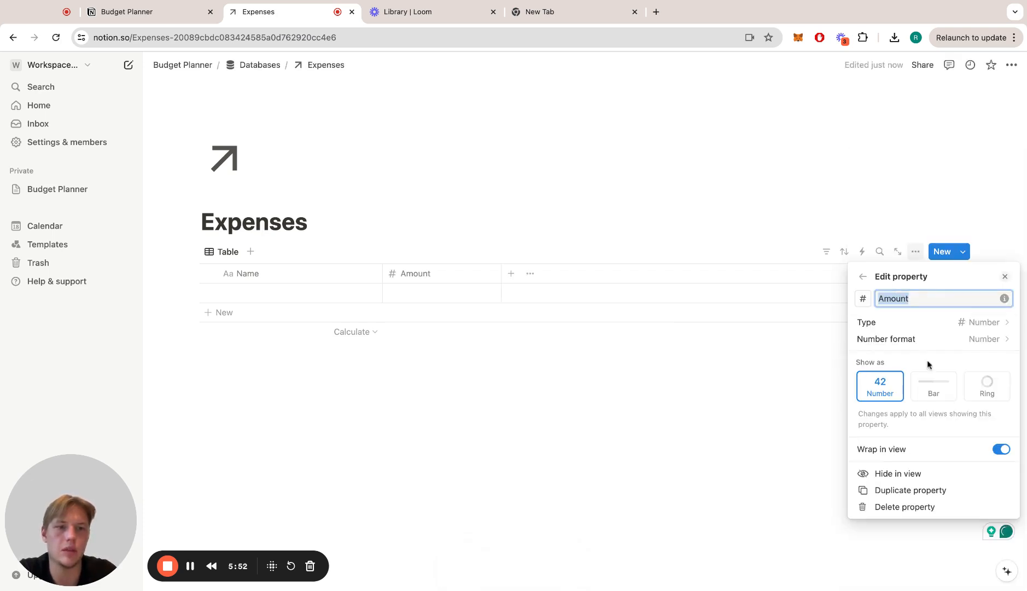
left_click(919, 338)
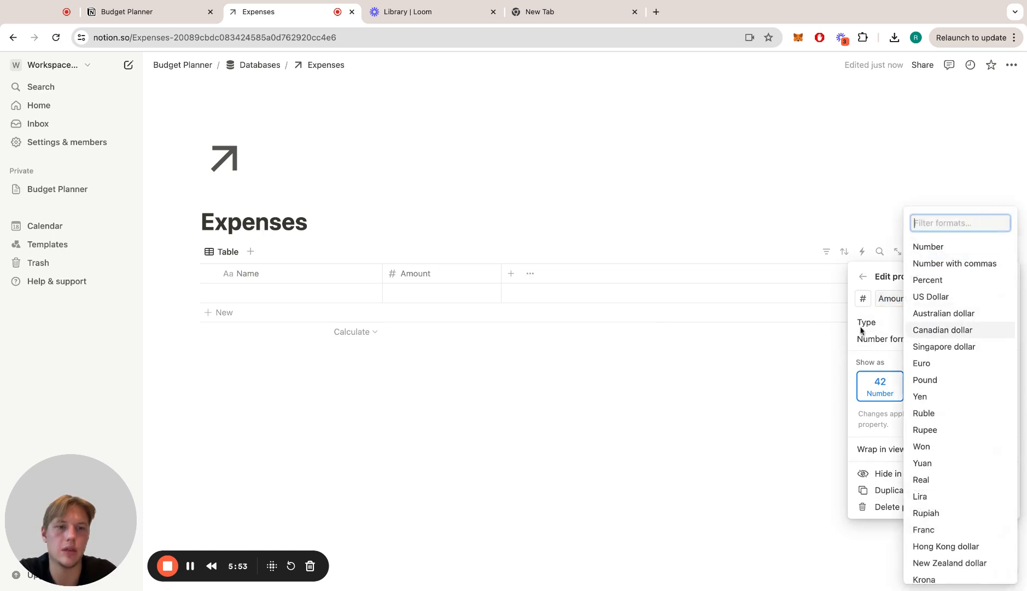
left_click(938, 297)
- Give the Expenses database's Amount property the recently used banknote icon and finish editing the property
left_click(863, 298)
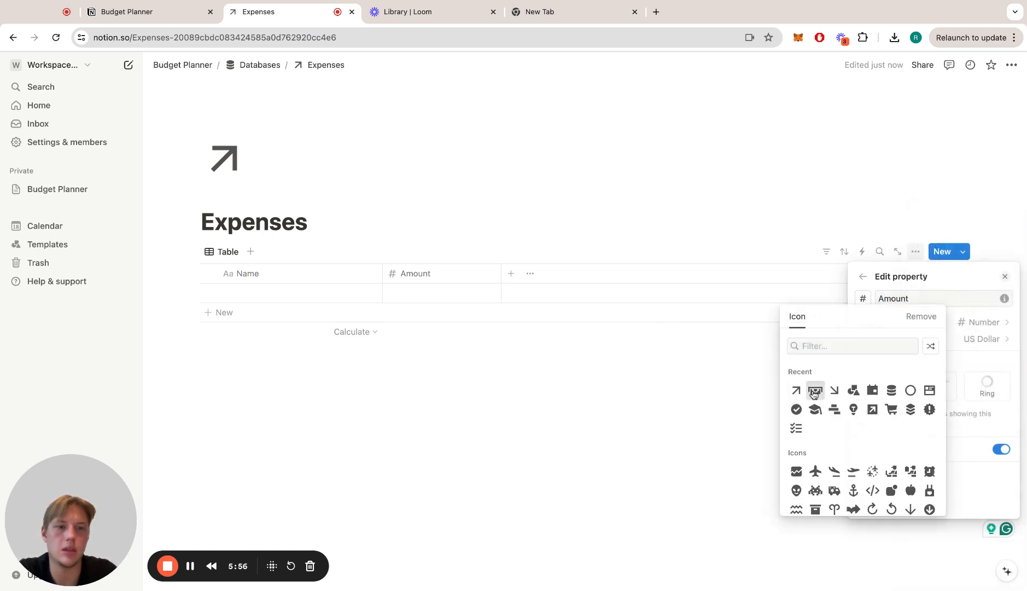
left_click(815, 390)
left_click(641, 369)
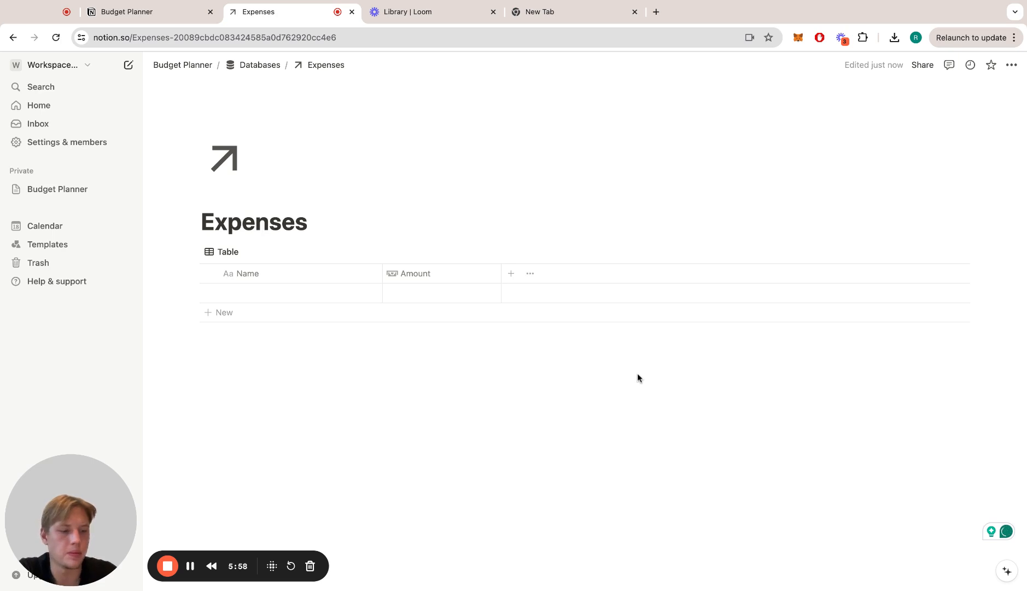
- Return to the Databases page, create a sub-page named "Month" above the Expenses link, and open it
left_click(262, 65)
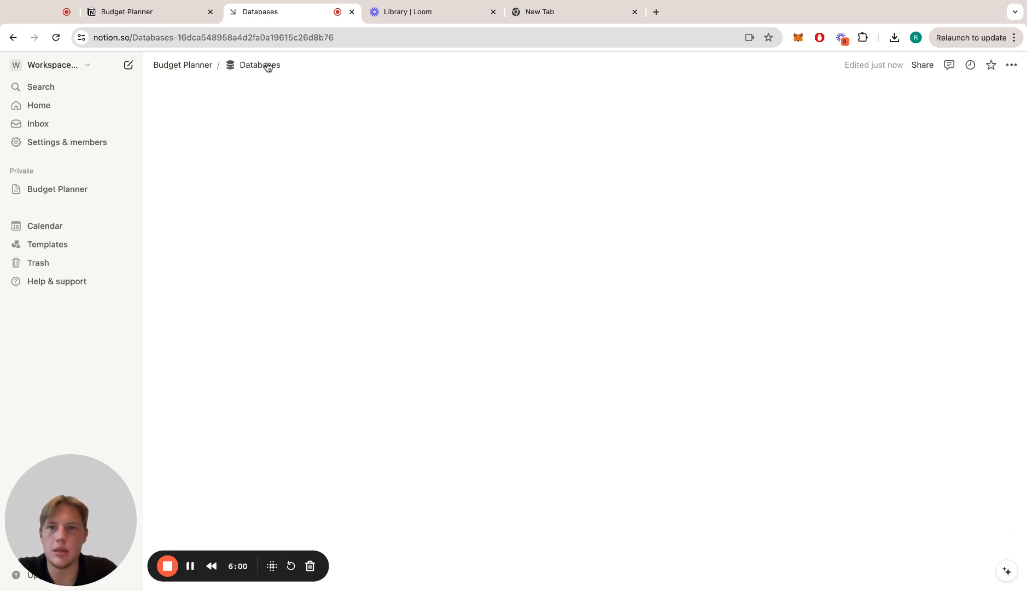
left_click(427, 255)
key("Return")
type("+mo")
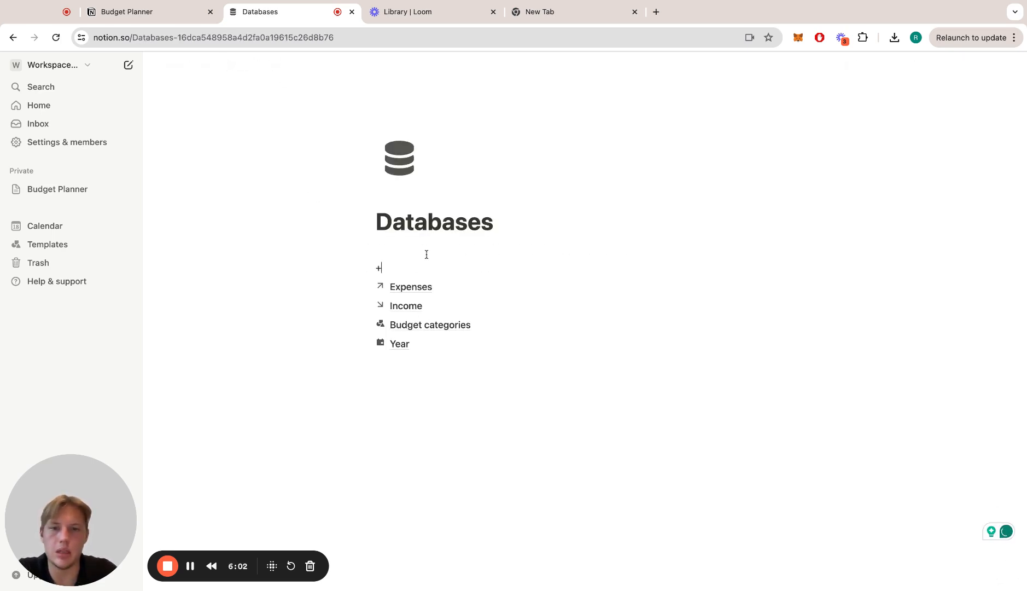
key("BackSpace")
key("BackSpace")
type("Month")
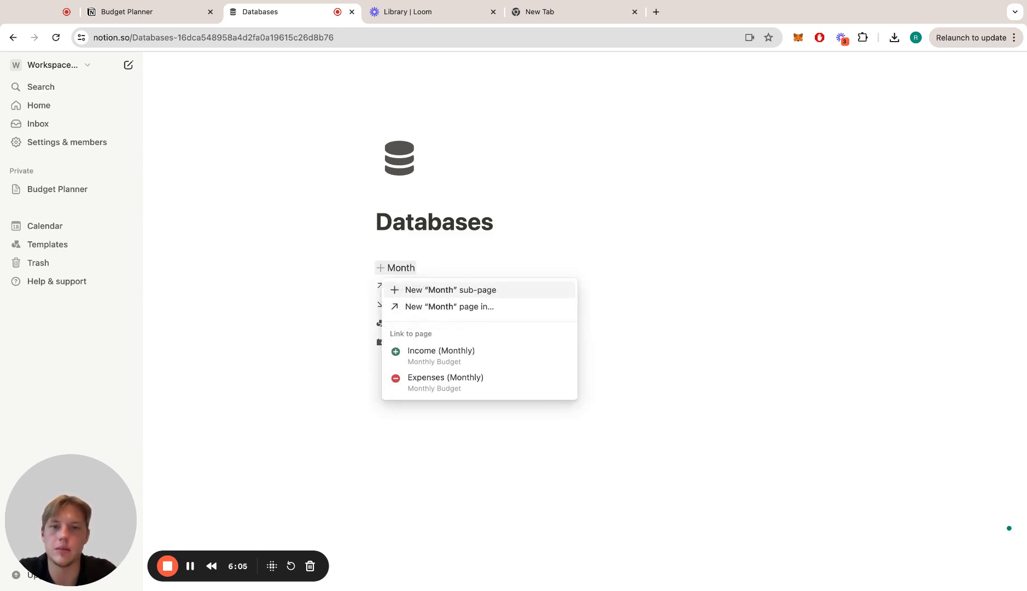
key("Return")
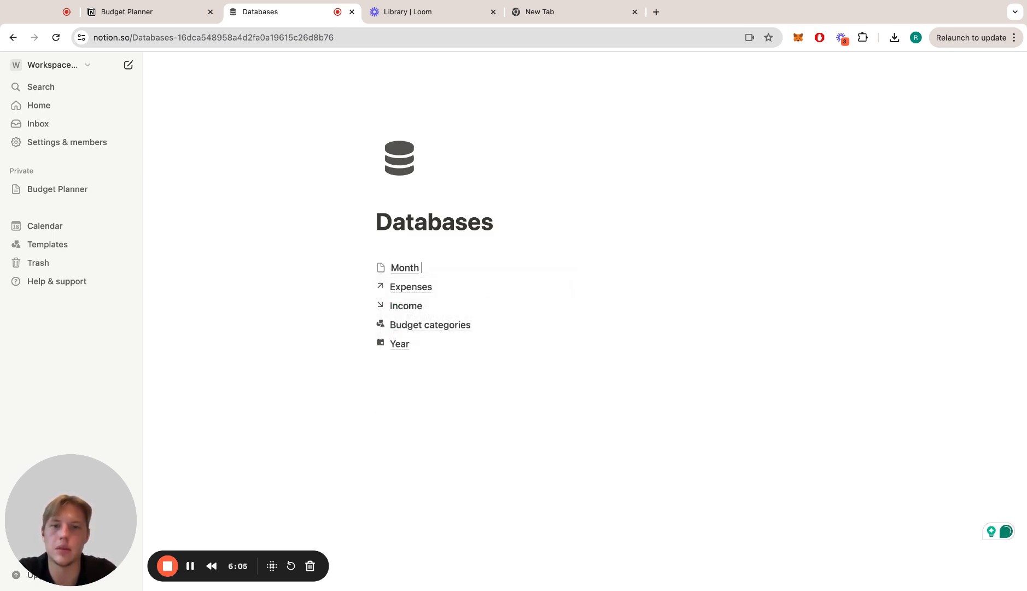
left_click(413, 268)
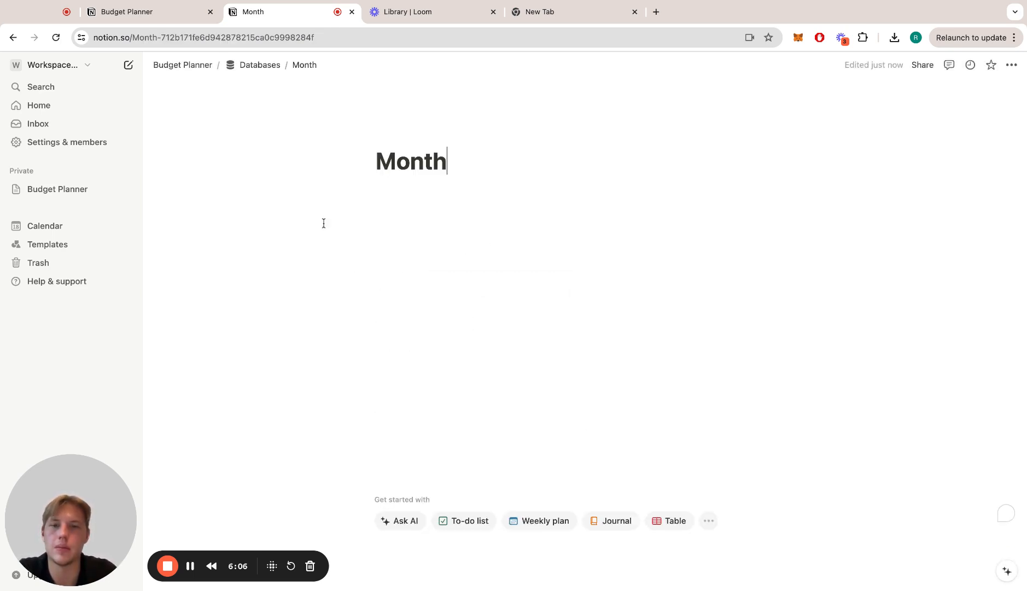
- Set the Month page to full width
left_click(1013, 65)
left_click(1003, 152)
left_click(425, 206)
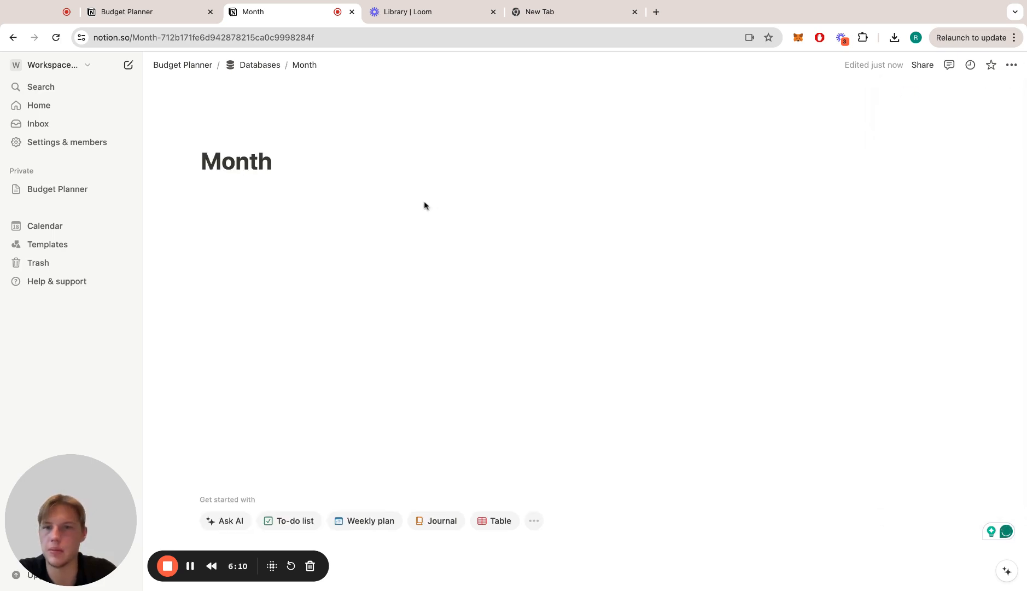
left_click(379, 199)
- Give the Month page the calendar grid icon, found by filtering the icons for "calen"
left_click(219, 133)
left_click(233, 150)
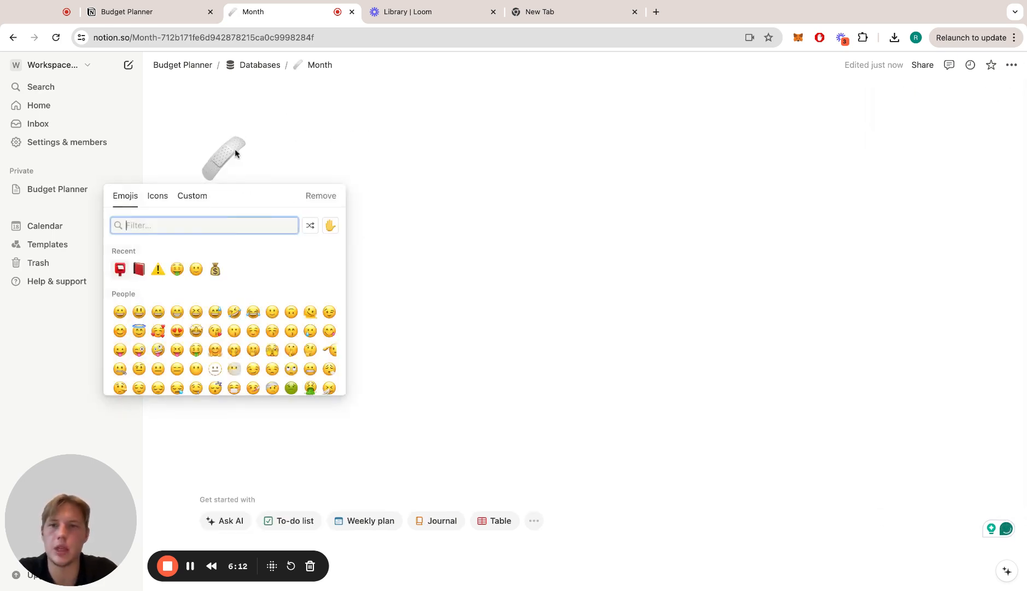
left_click(157, 196)
left_click(167, 223)
type("calen")
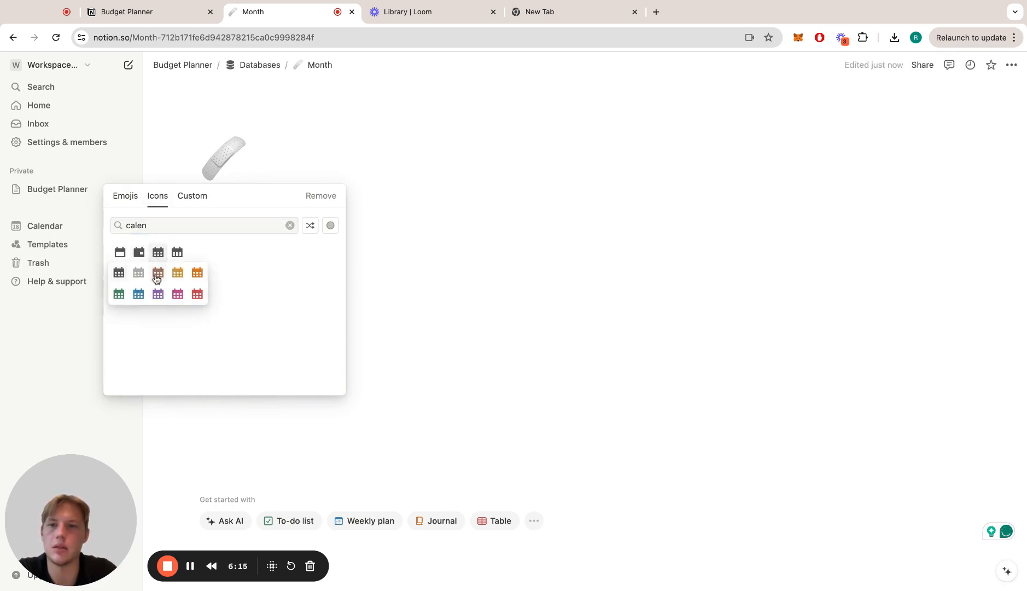
left_click(156, 272)
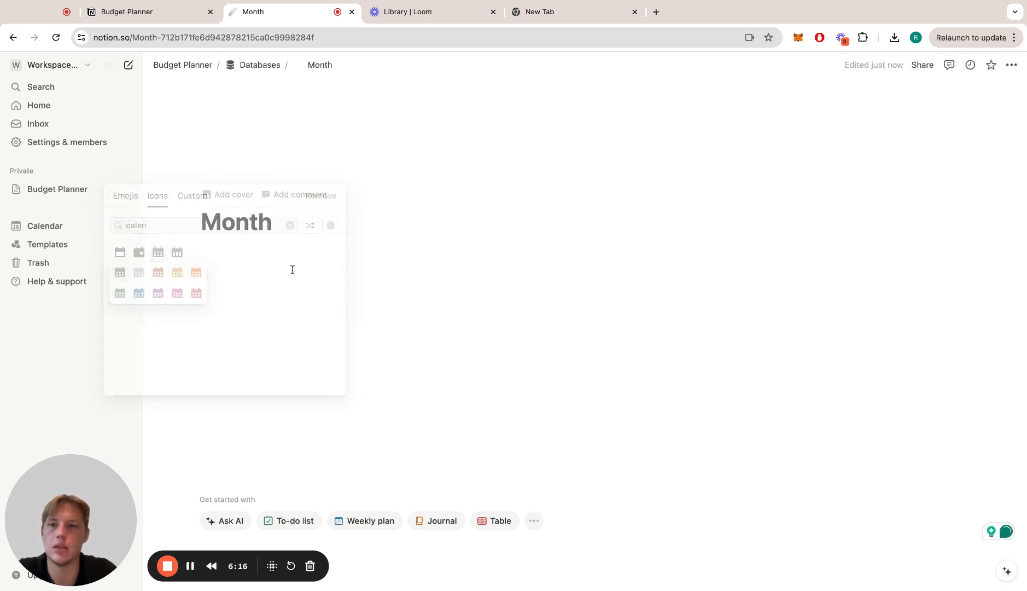
type("/tab")
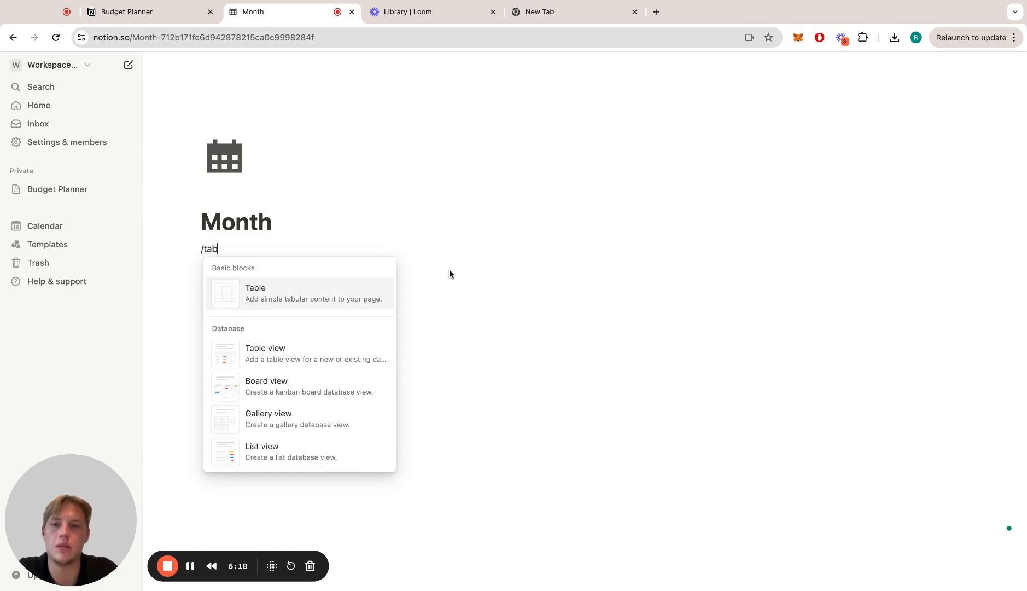
key("Return")
left_click_drag(382, 318, 215, 256)
key("BackSpace")
- Insert a table view in the Month page body, based on a new blank database
left_click(250, 260)
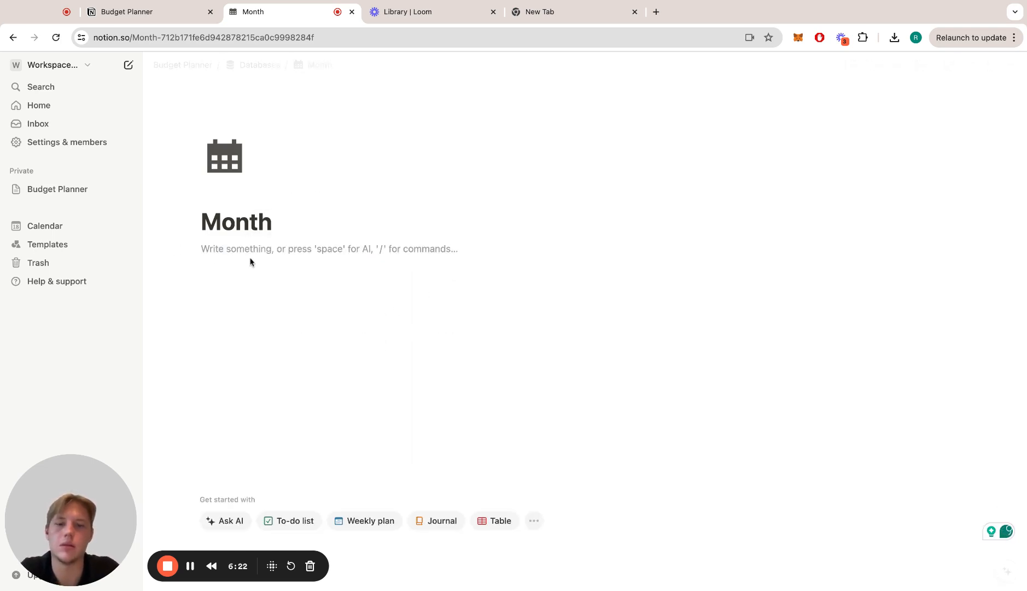
type("/tab")
left_click(266, 353)
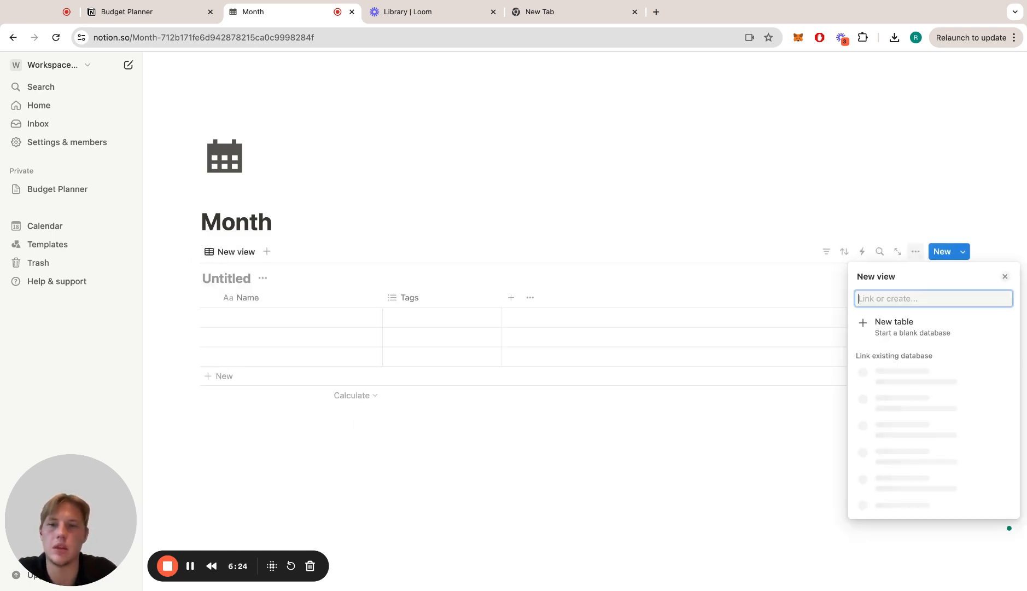
left_click(924, 336)
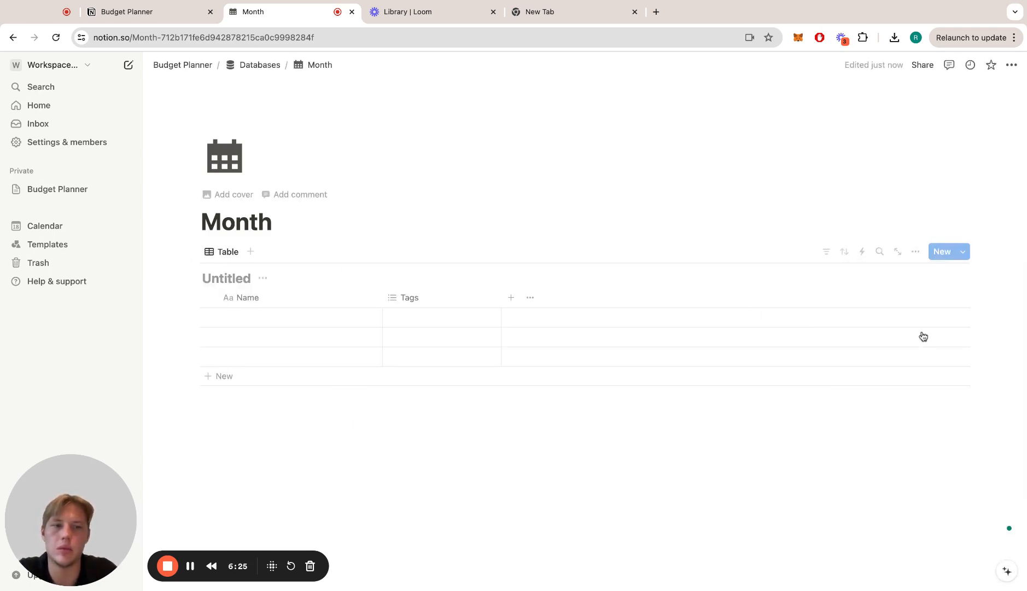
- Name the new database "Month" and hide its title above the table
left_click(234, 277)
type("Month")
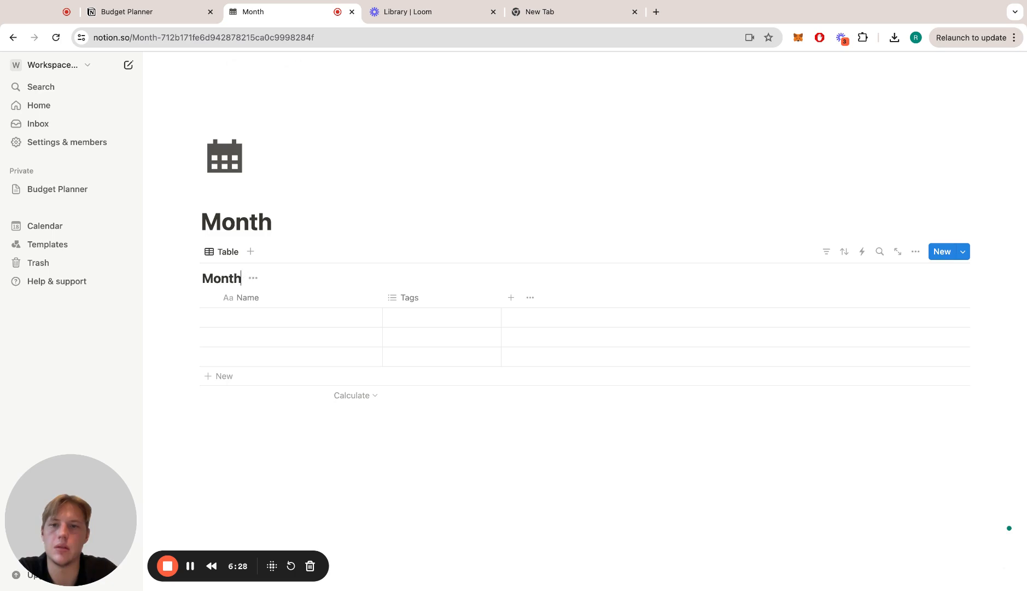
left_click(253, 277)
left_click(267, 344)
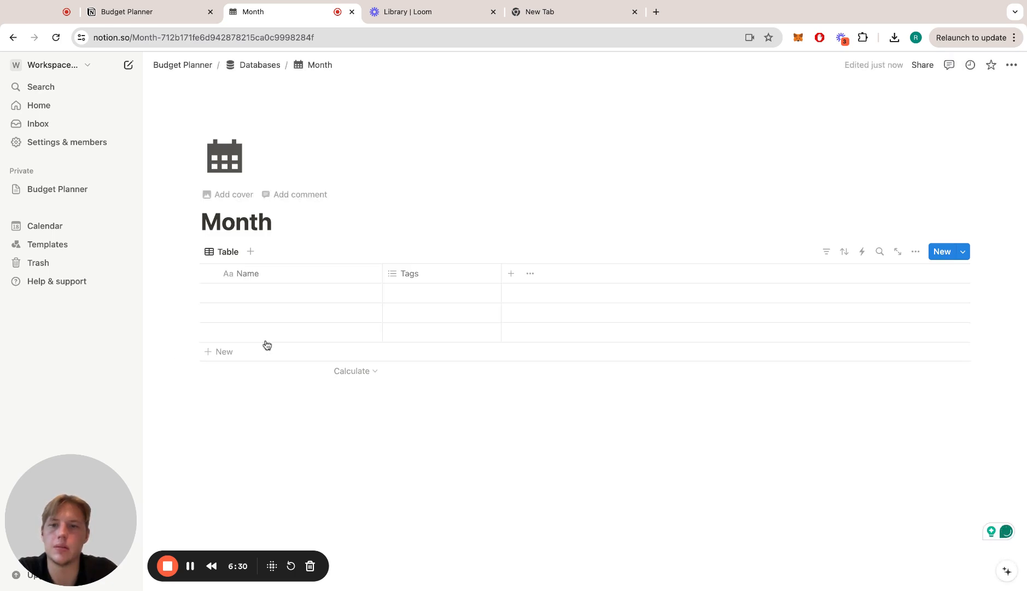
- Delete the Tags property from the Month database
left_click(437, 274)
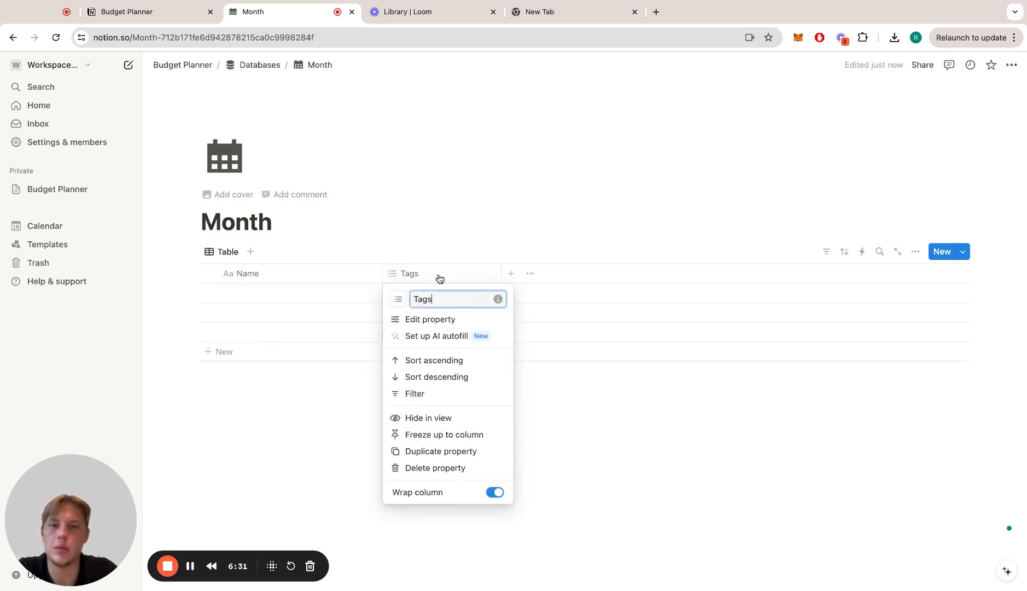
left_click(450, 465)
left_click(514, 323)
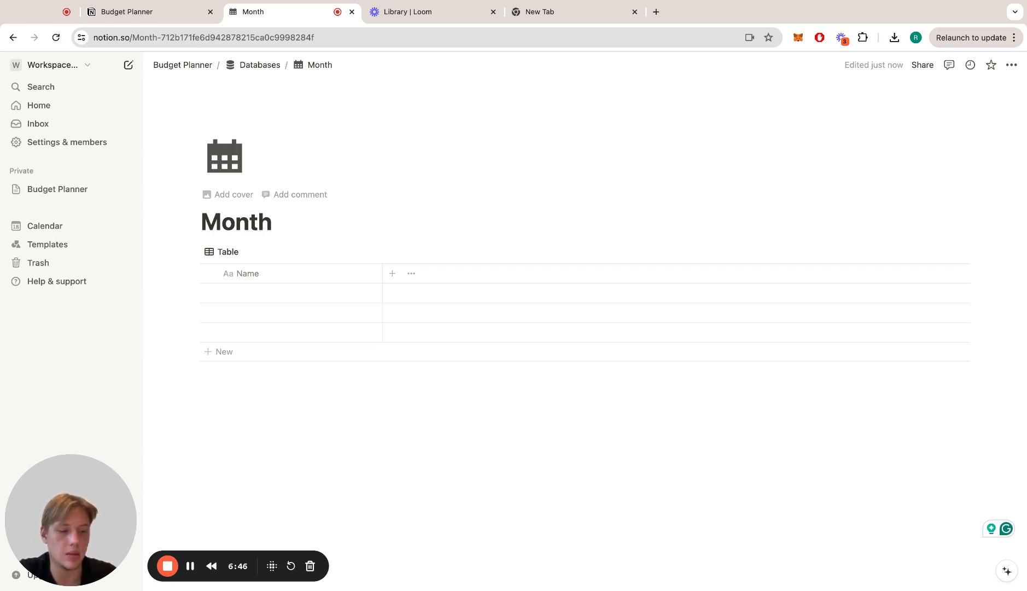
- Return to the Databases page and open the Income page
left_click(256, 66)
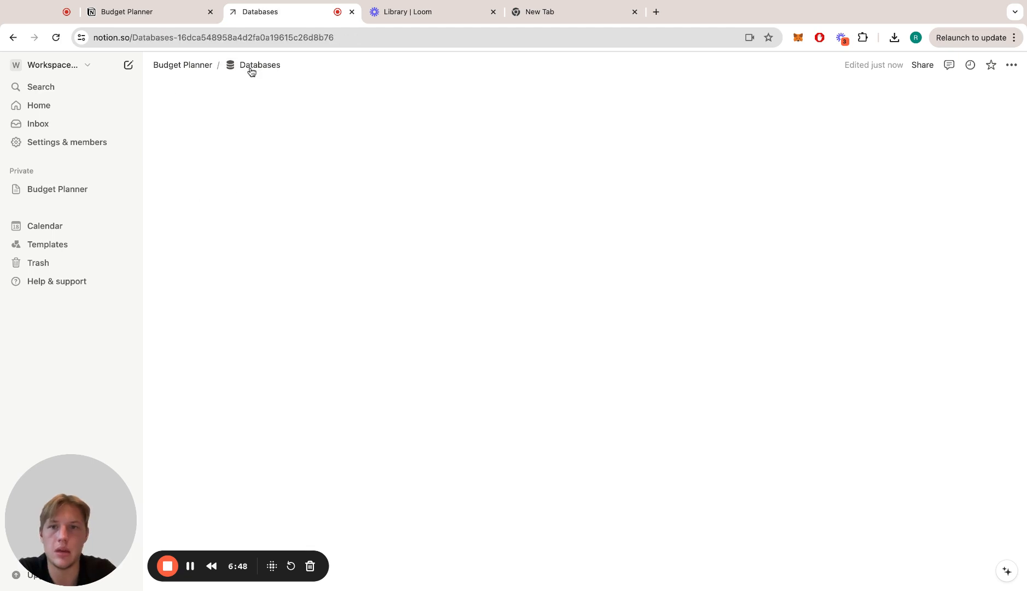
mouse_move(411, 292)
left_click(407, 306)
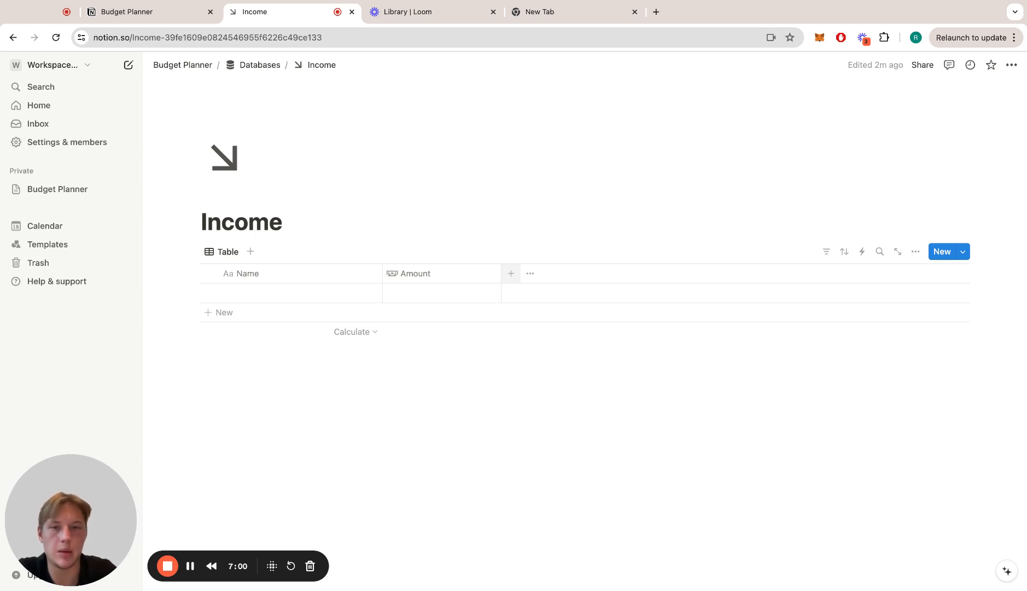
- Add a relation property to the Month database in the Income table, limited to 1 page and shown on Month
left_click(511, 273)
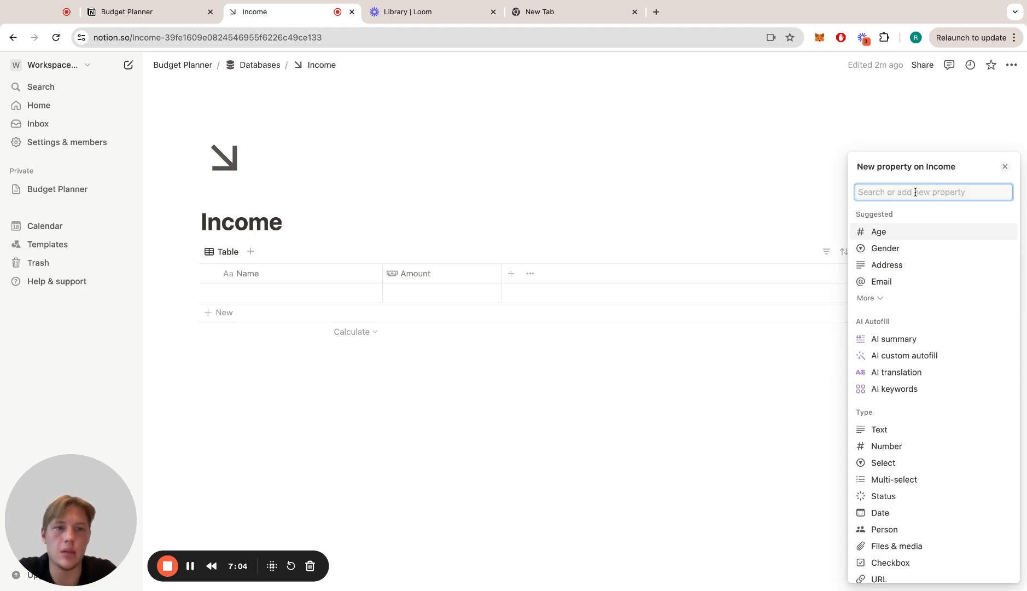
type("rel")
key("Return")
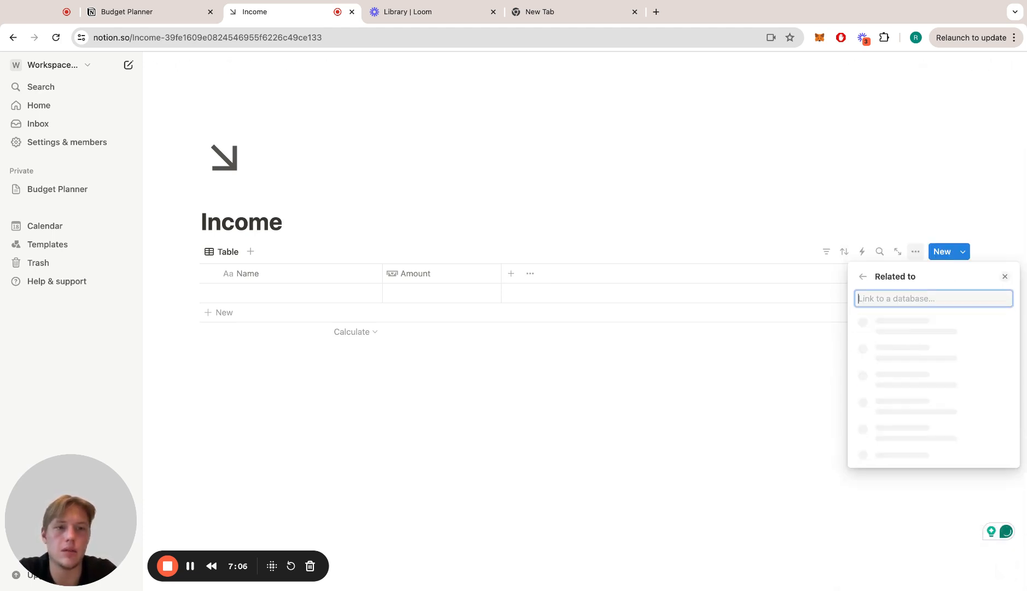
left_click(895, 378)
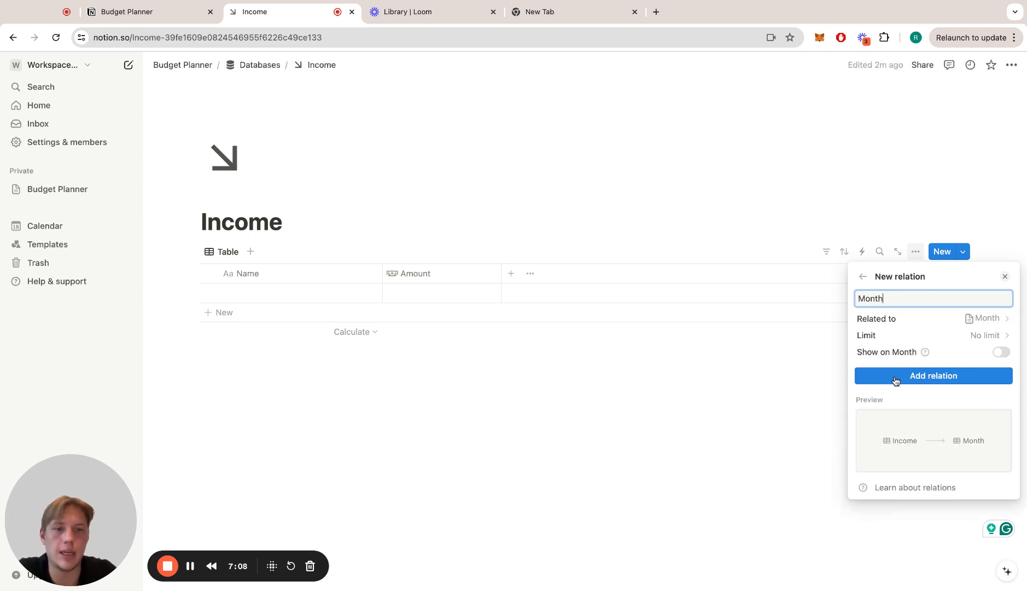
left_click(999, 354)
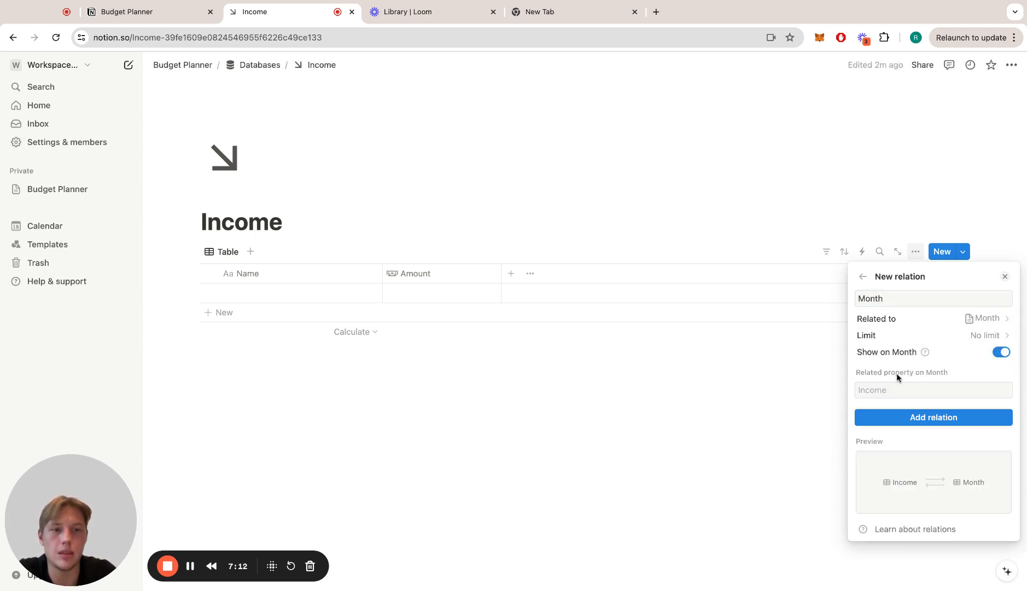
left_click(971, 335)
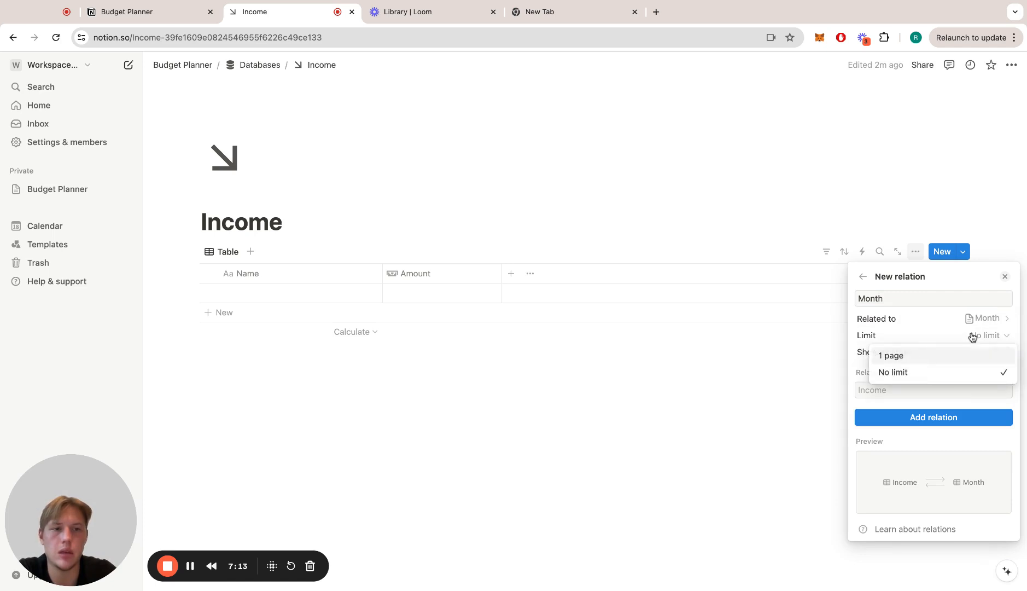
left_click(903, 359)
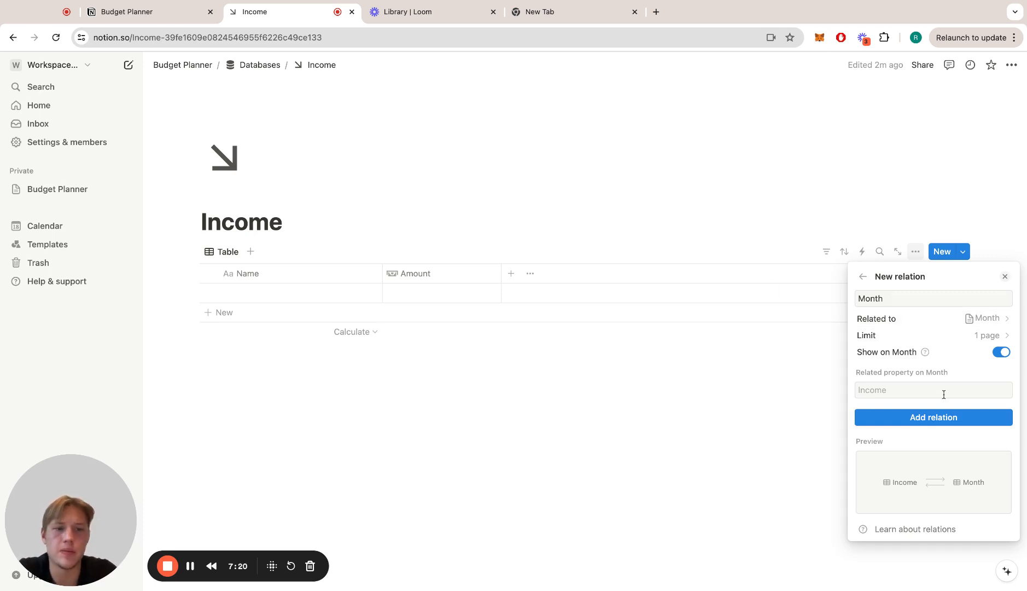
left_click(940, 419)
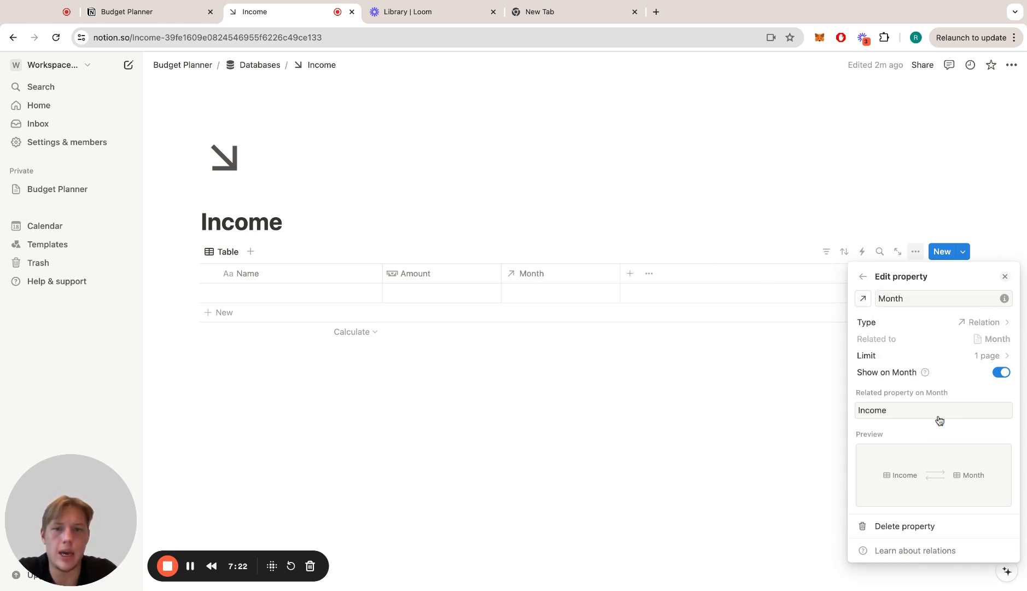
left_click(667, 389)
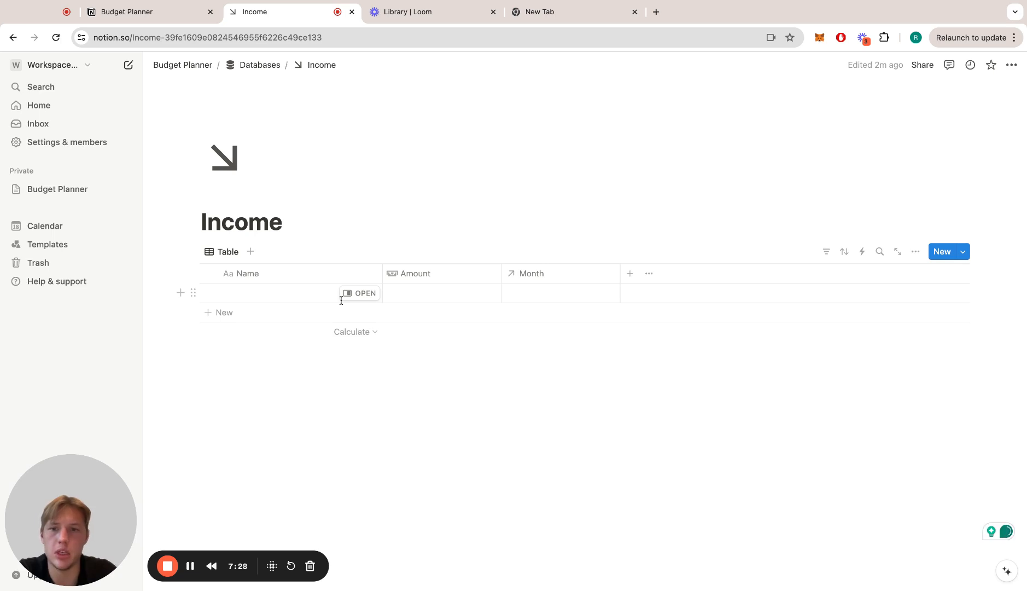
- Go to the Expenses page via Databases and add a relation to the Month database, limited to 1 page and shown on Month
left_click(262, 64)
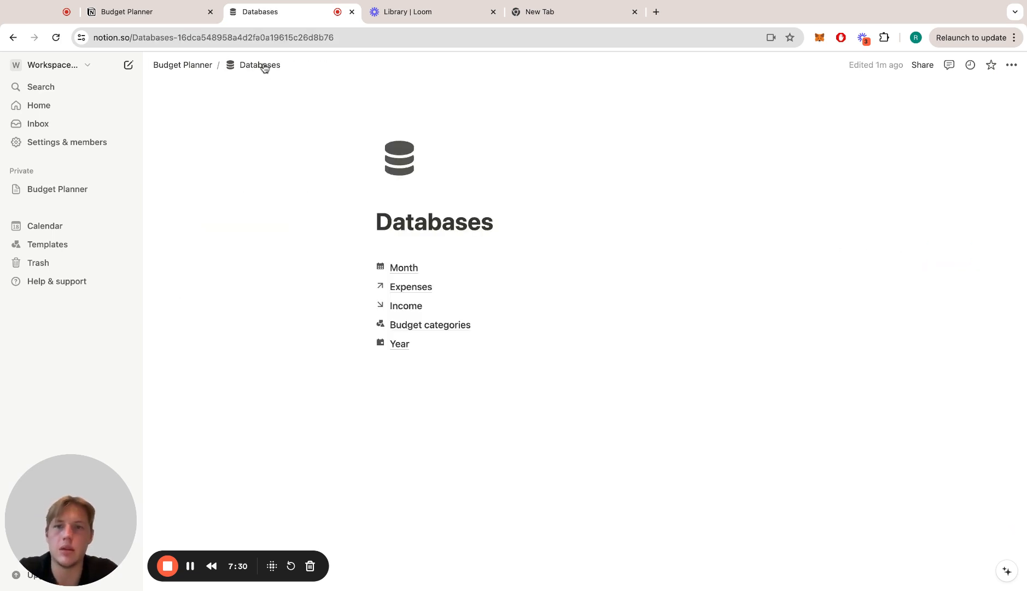
left_click(411, 287)
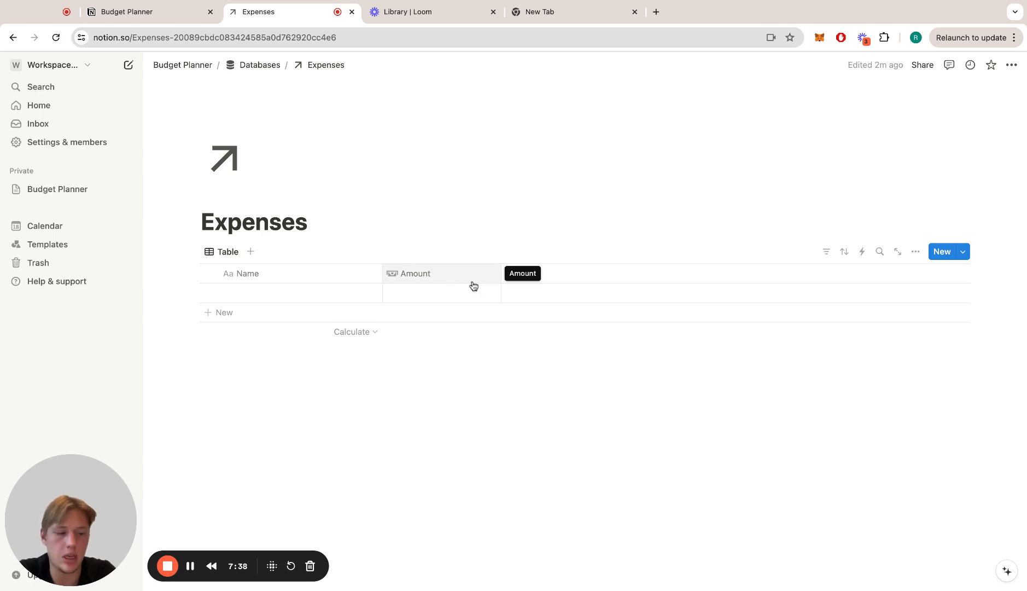
left_click(514, 278)
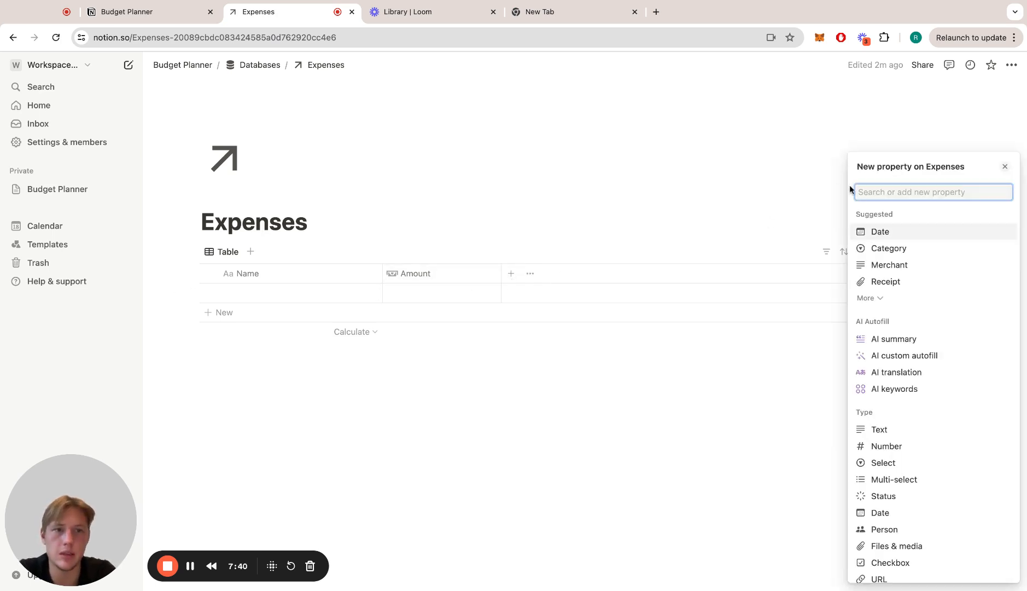
type("rela")
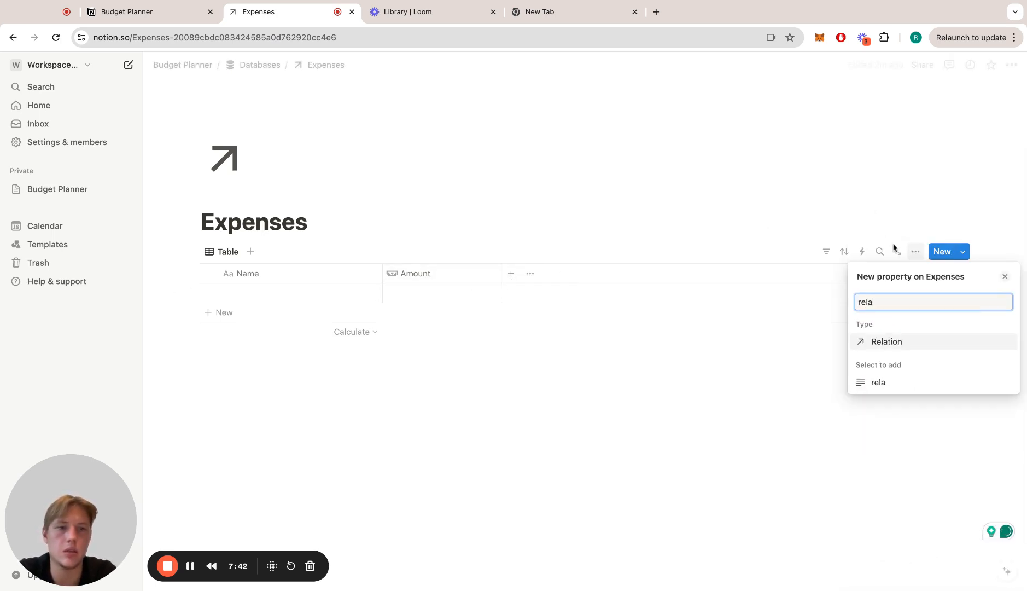
left_click(885, 342)
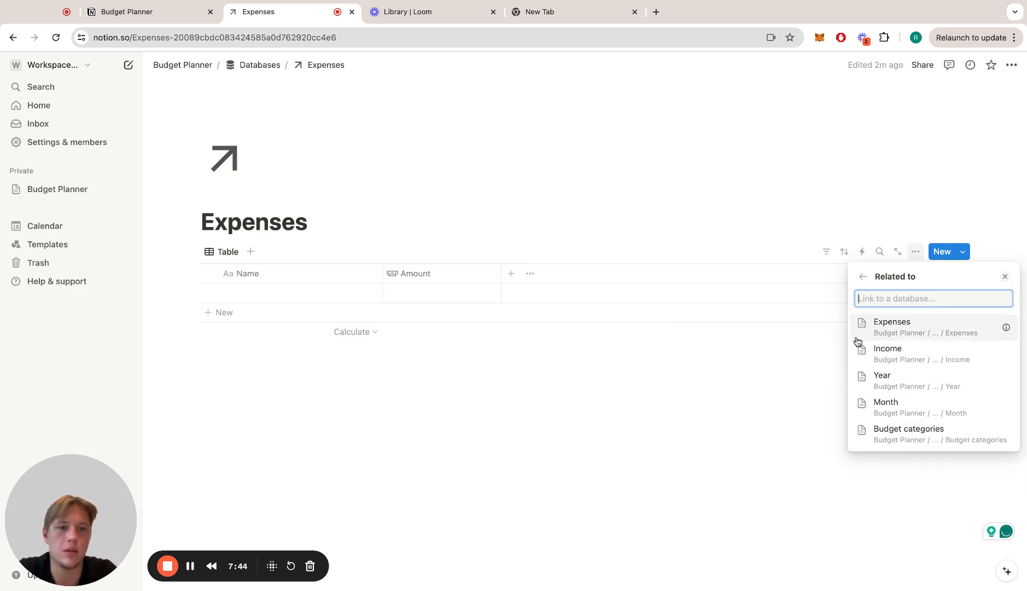
left_click(895, 410)
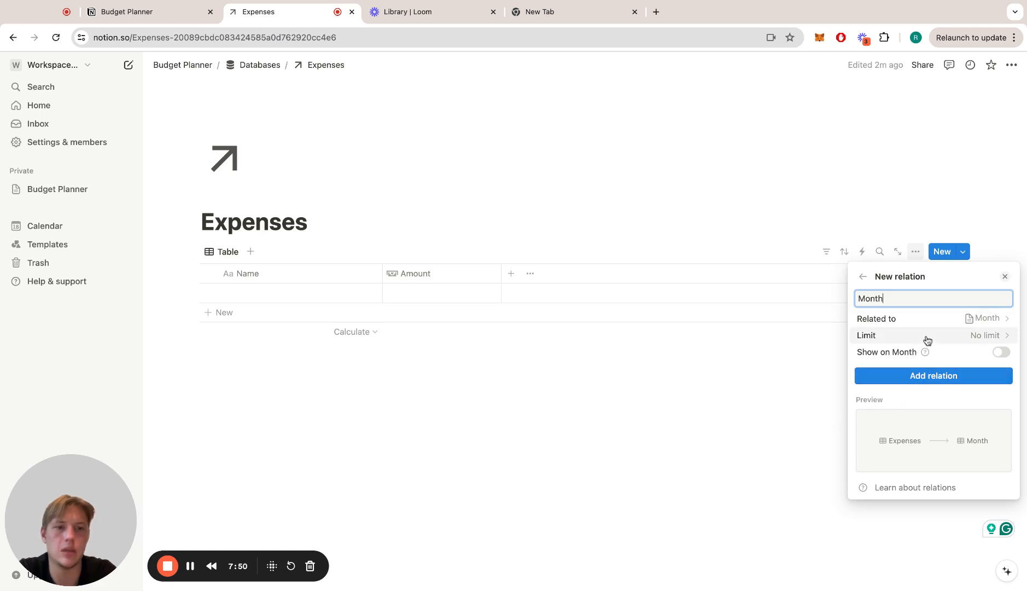
left_click(986, 339)
left_click(899, 357)
left_click(1001, 351)
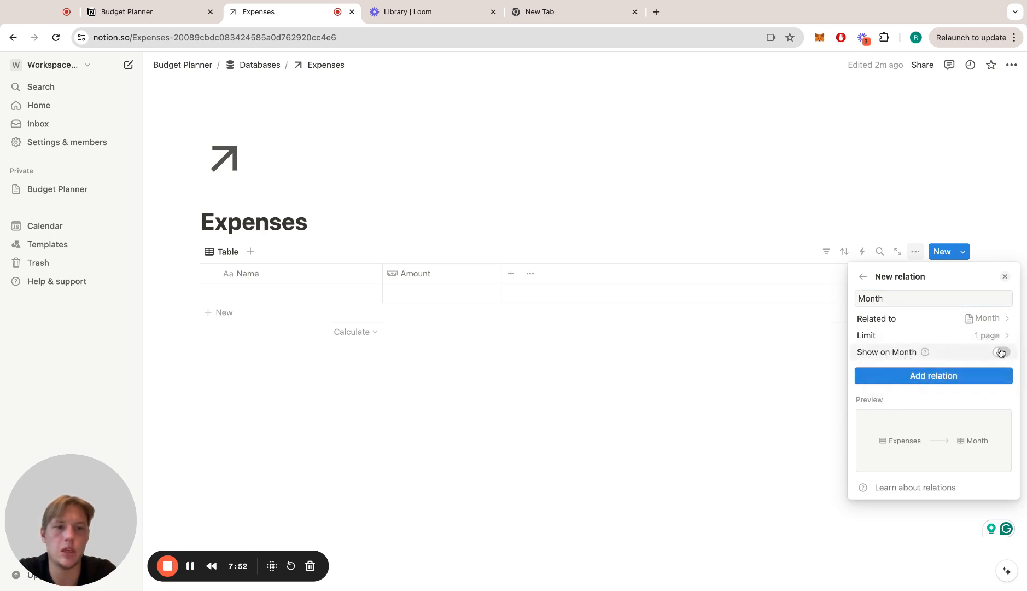
left_click(907, 417)
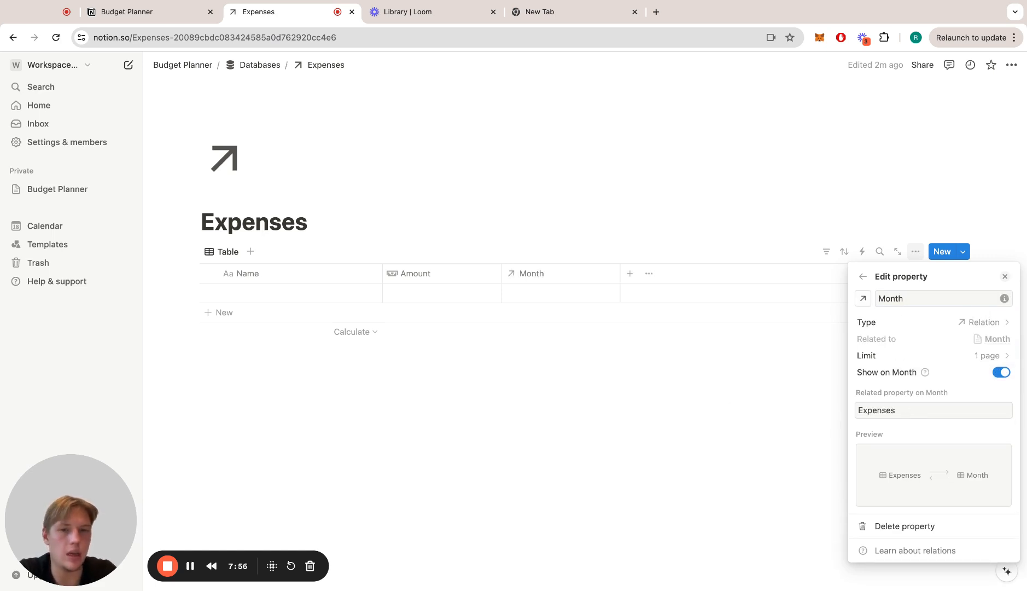
left_click(606, 396)
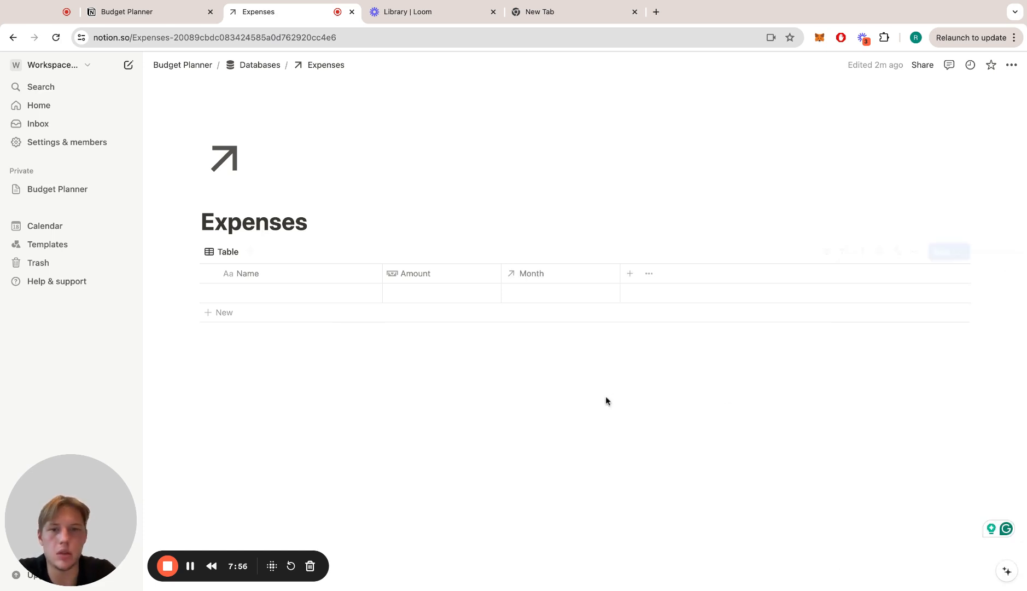
- Add a relation to Budget categories in the Expenses table, limited to 1 page and shown on Budget categories
left_click(633, 274)
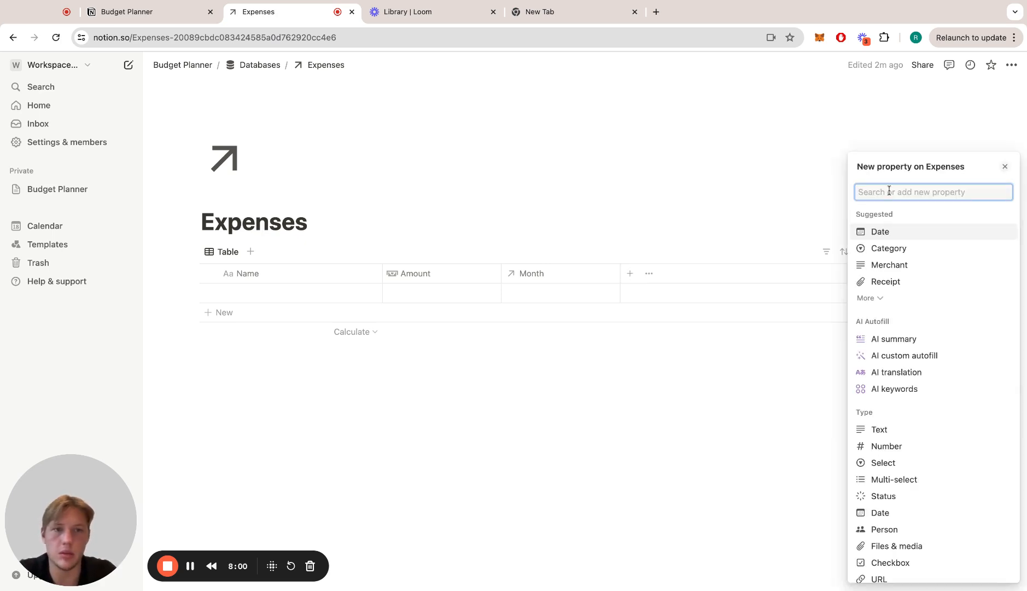
type("rela")
key("Return")
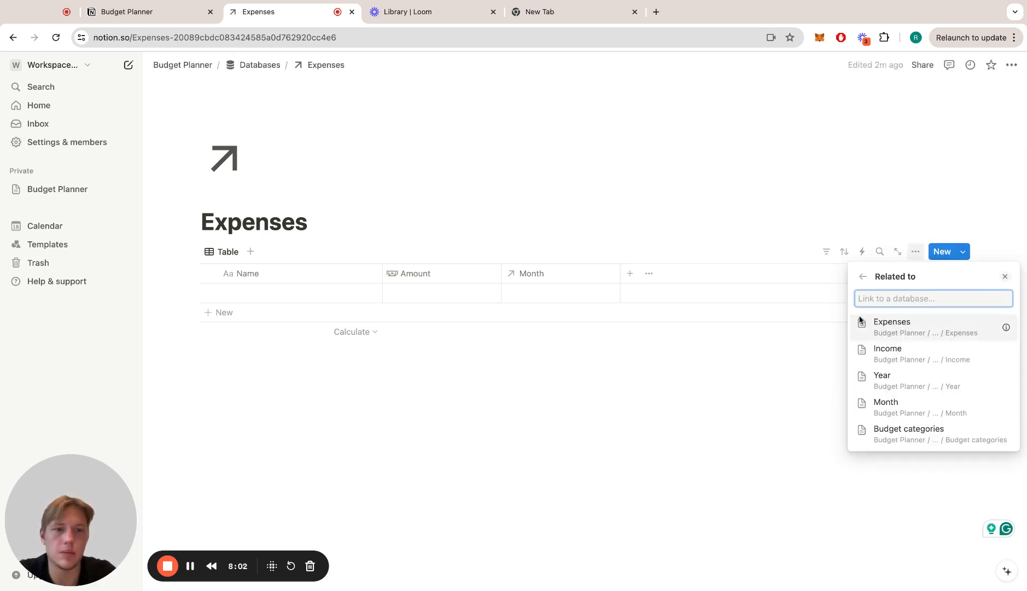
left_click(906, 436)
left_click(1002, 352)
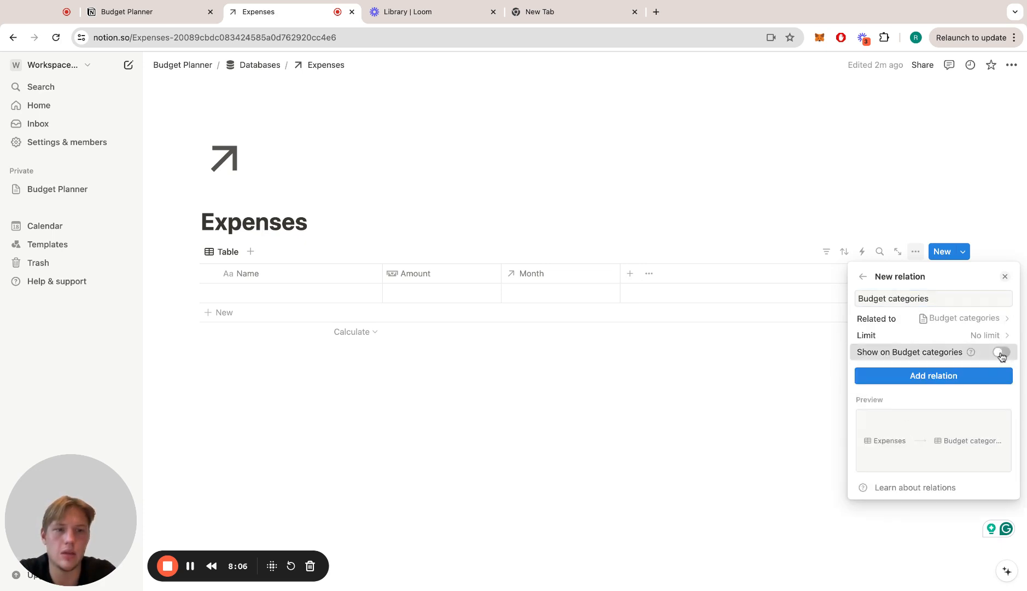
left_click(996, 337)
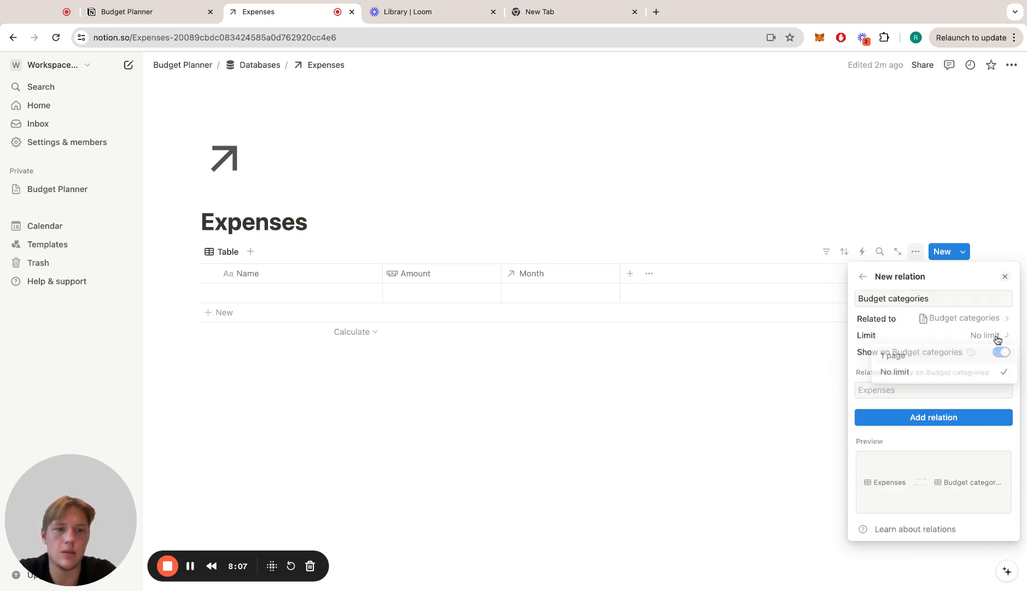
left_click(919, 357)
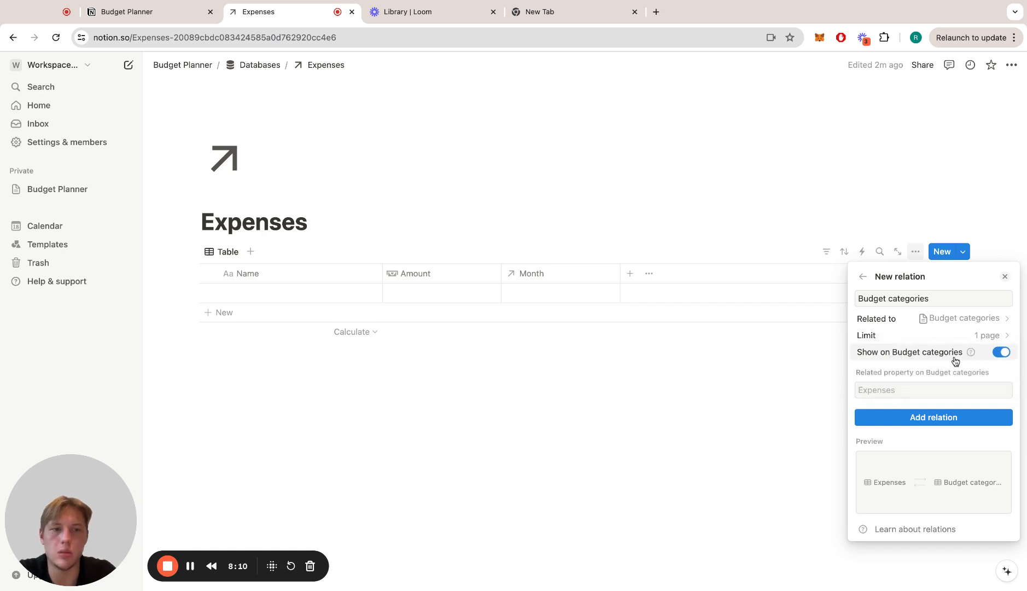
left_click(928, 418)
left_click(580, 374)
- Give the Expenses table's Month property the calendar grid icon and its Budget categories property the shapes icon
left_click(515, 276)
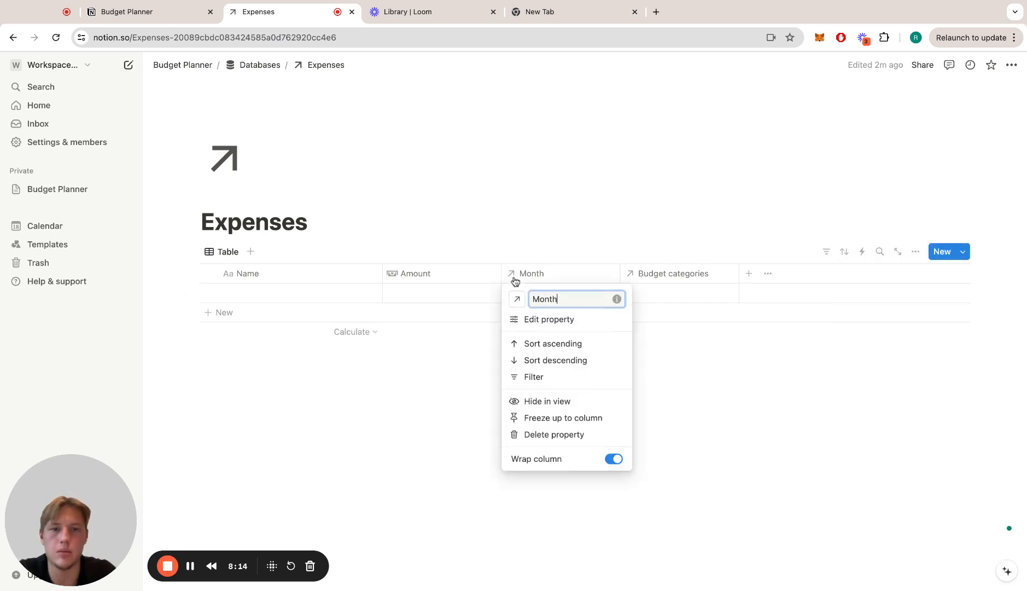
left_click(515, 300)
left_click(445, 392)
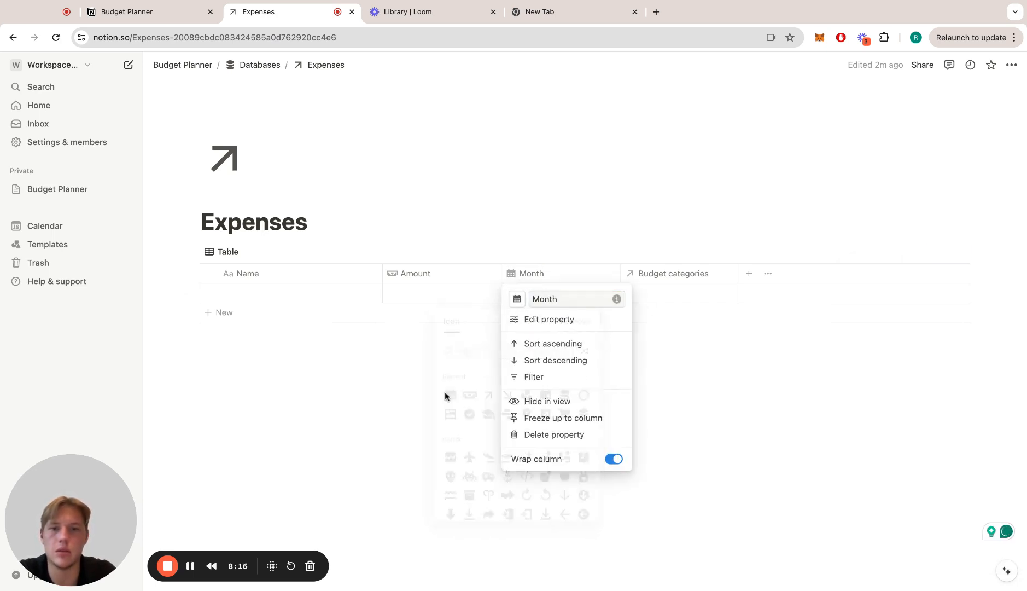
left_click(629, 220)
left_click(632, 284)
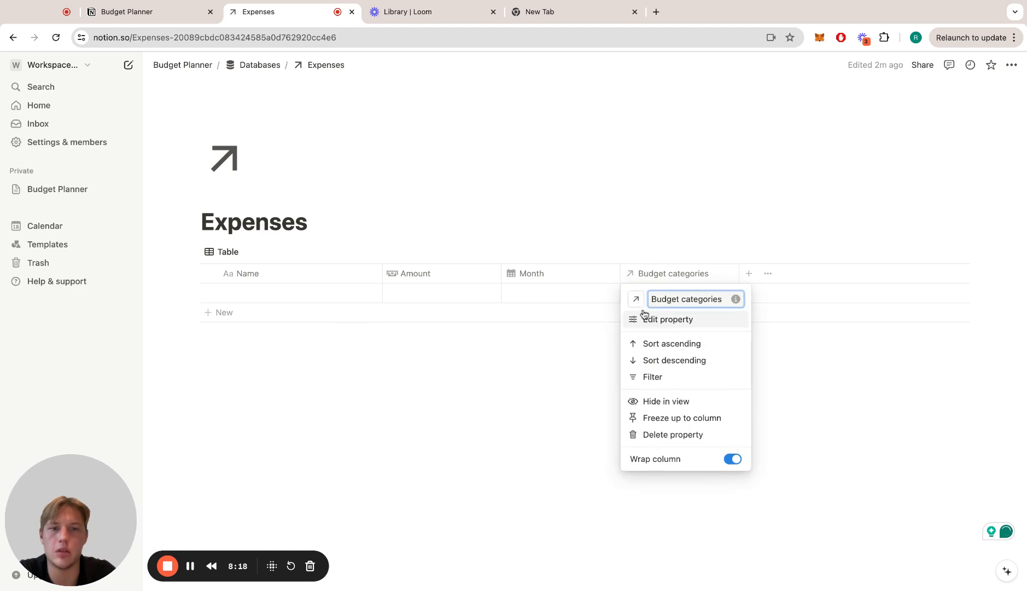
left_click(635, 298)
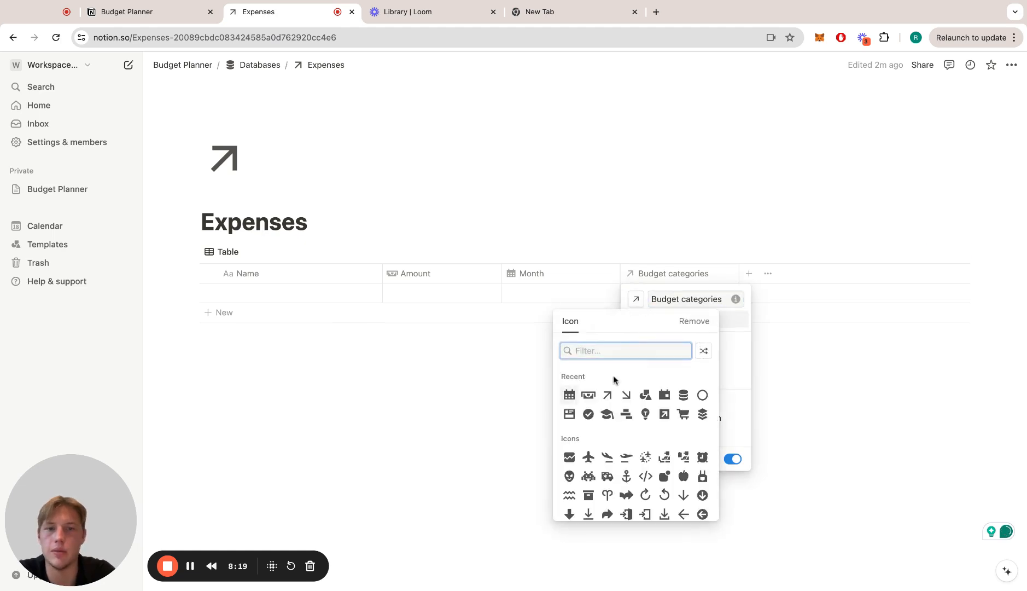
left_click(646, 394)
left_click(494, 378)
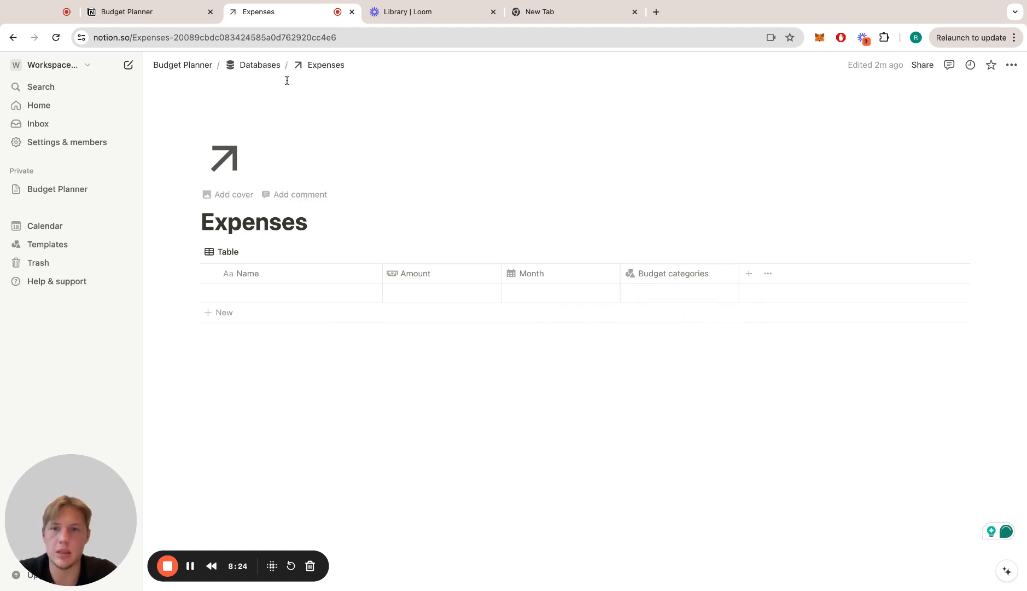
- Go to the Budget categories page via Databases and add a new property named Budget to its table
left_click(274, 66)
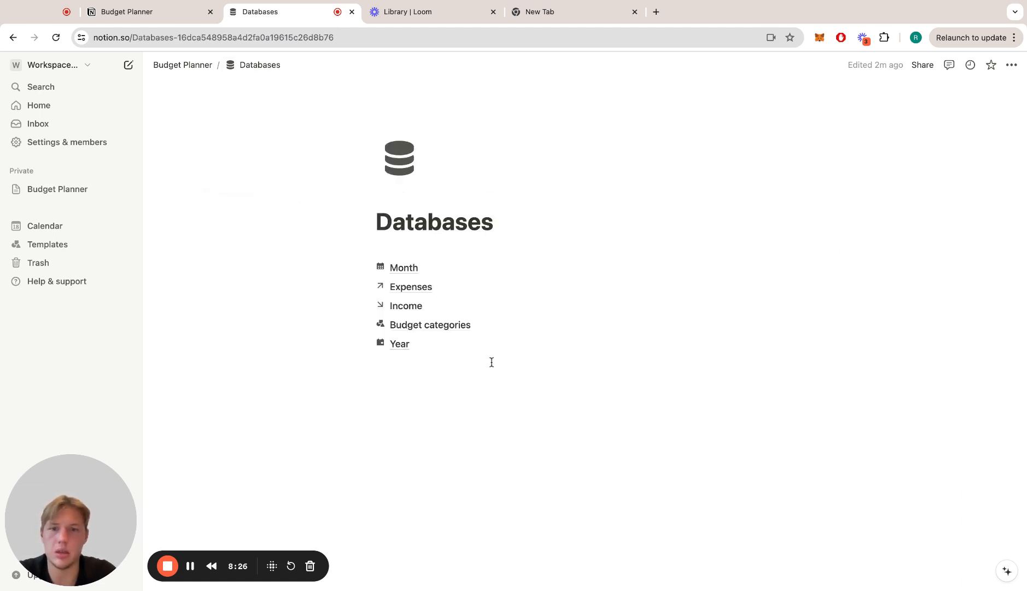
mouse_move(453, 331)
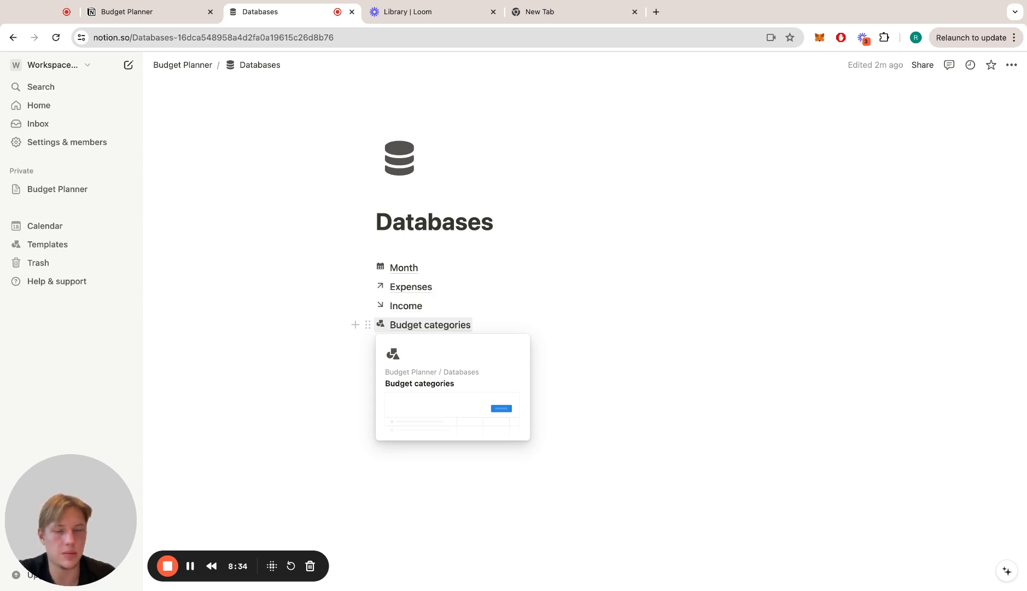
left_click(431, 324)
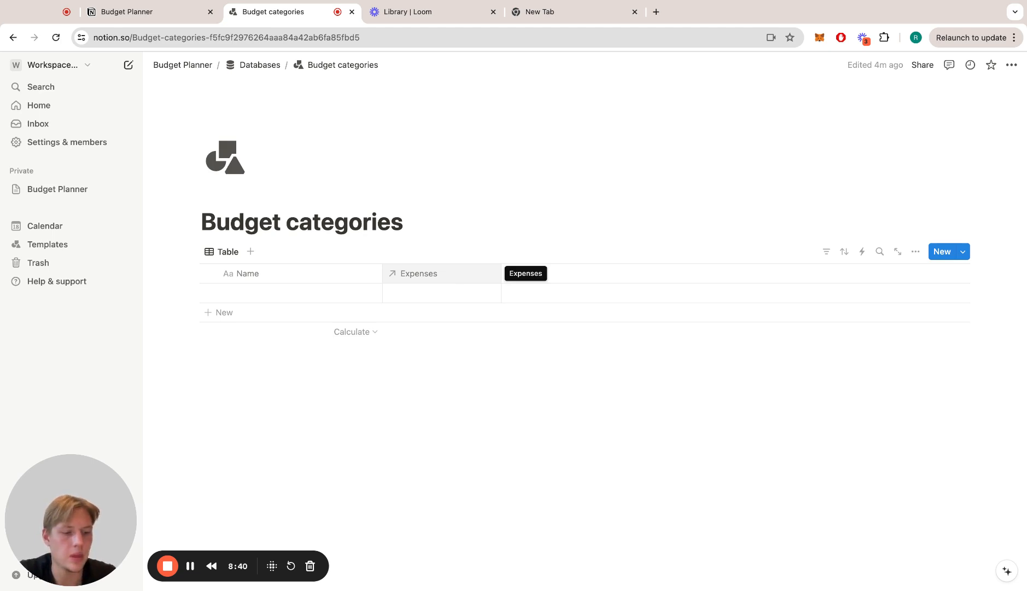
left_click(511, 273)
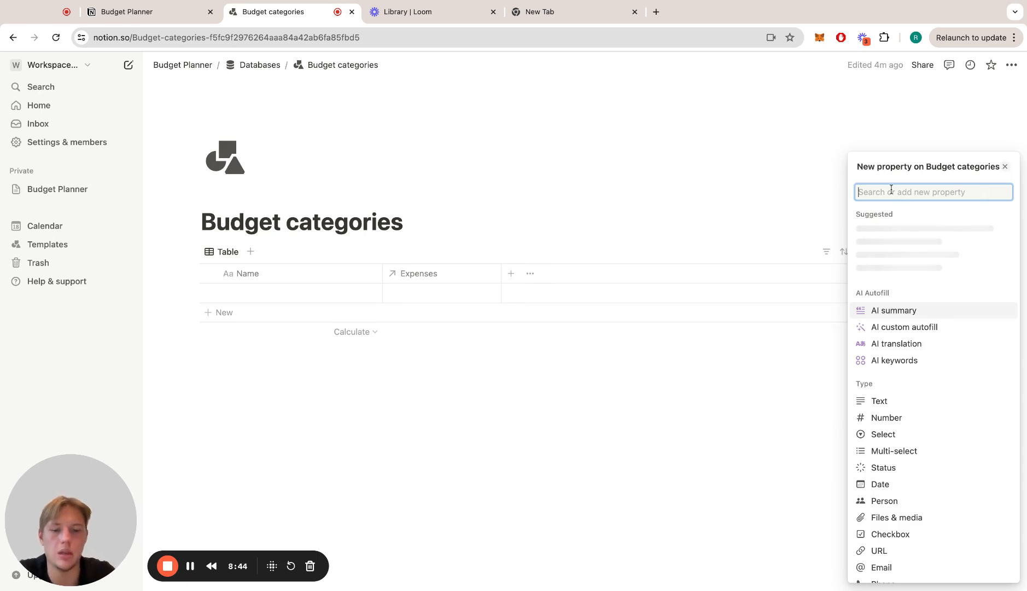
type("Bu")
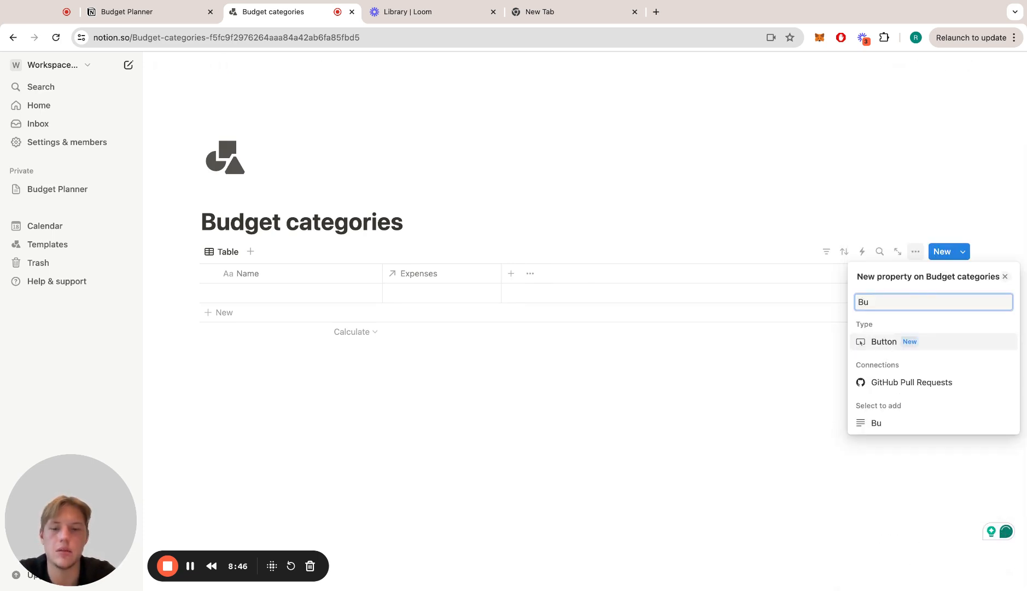
type("dget")
key("Return")
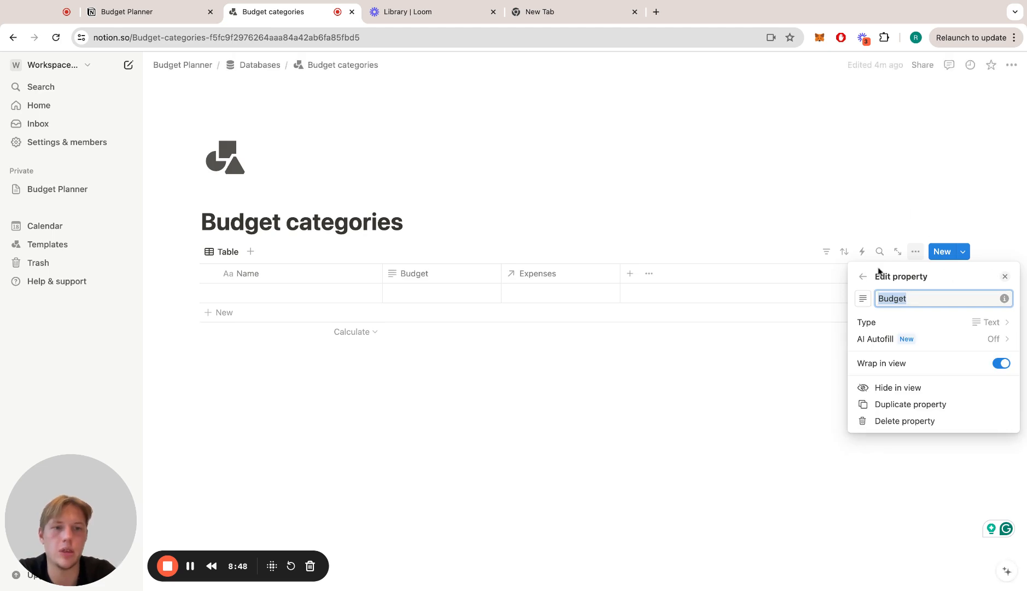
- Change the Budget property's type to Number and set its number format to US Dollar
left_click(885, 322)
type("b")
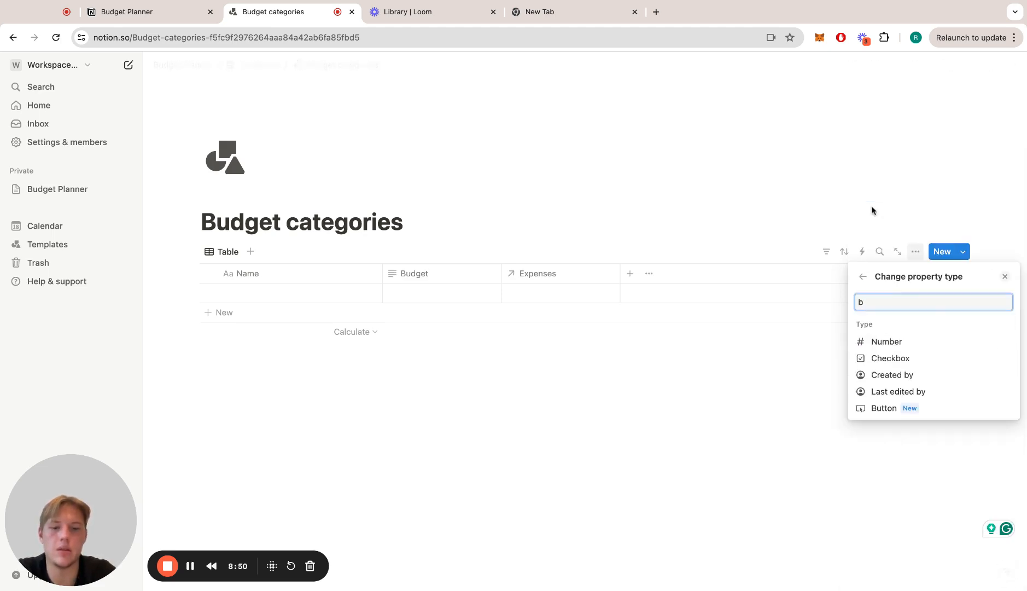
key("BackSpace")
type("num")
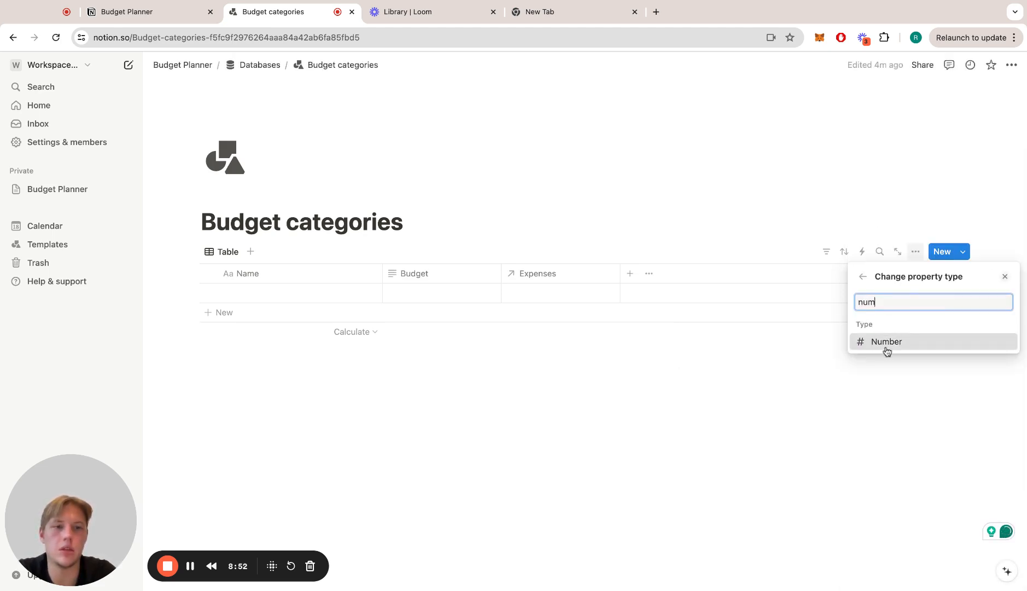
left_click(886, 350)
left_click(881, 341)
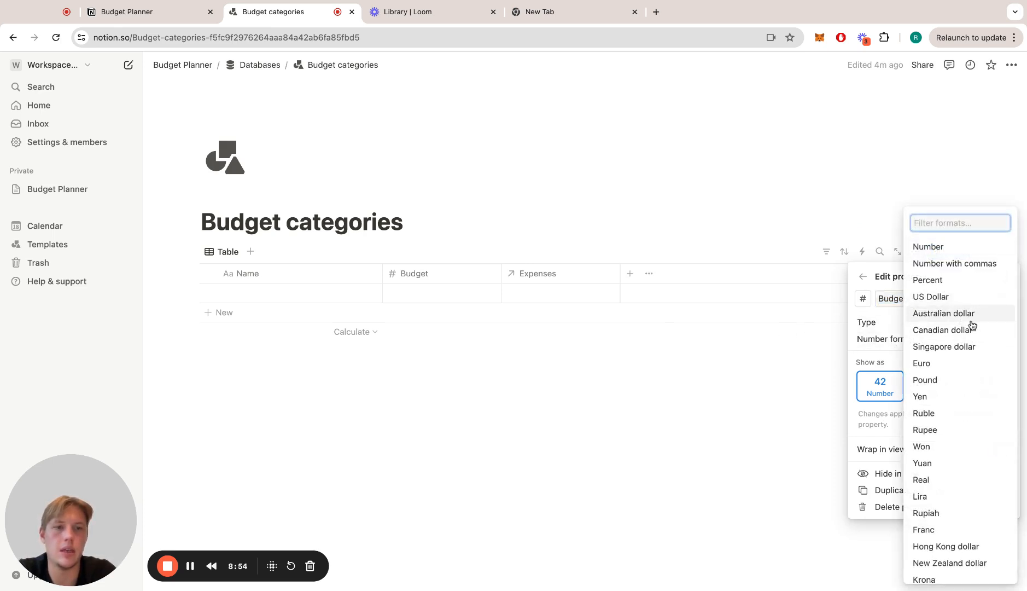
left_click(957, 297)
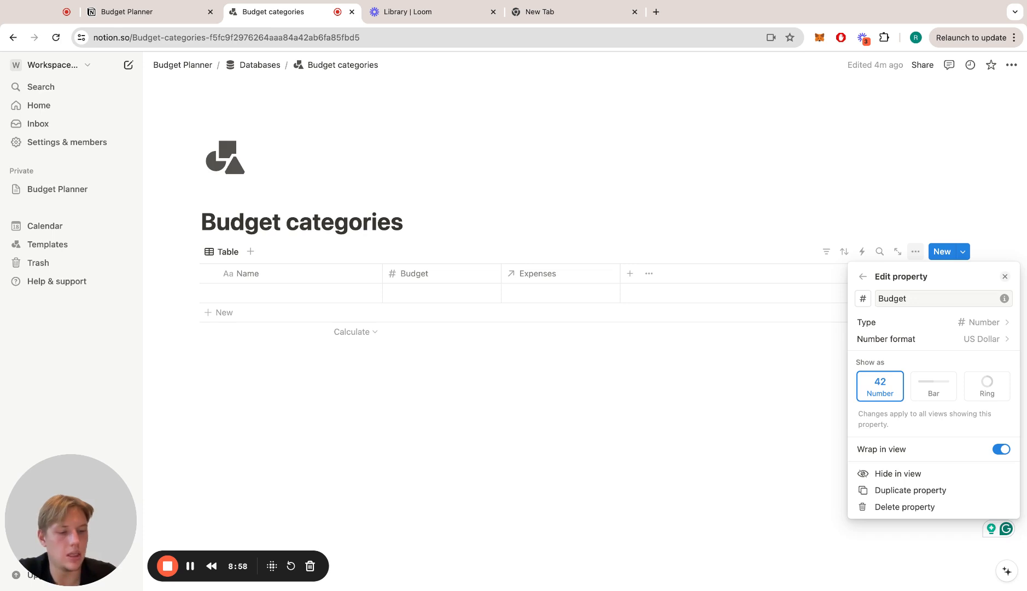
left_click(488, 415)
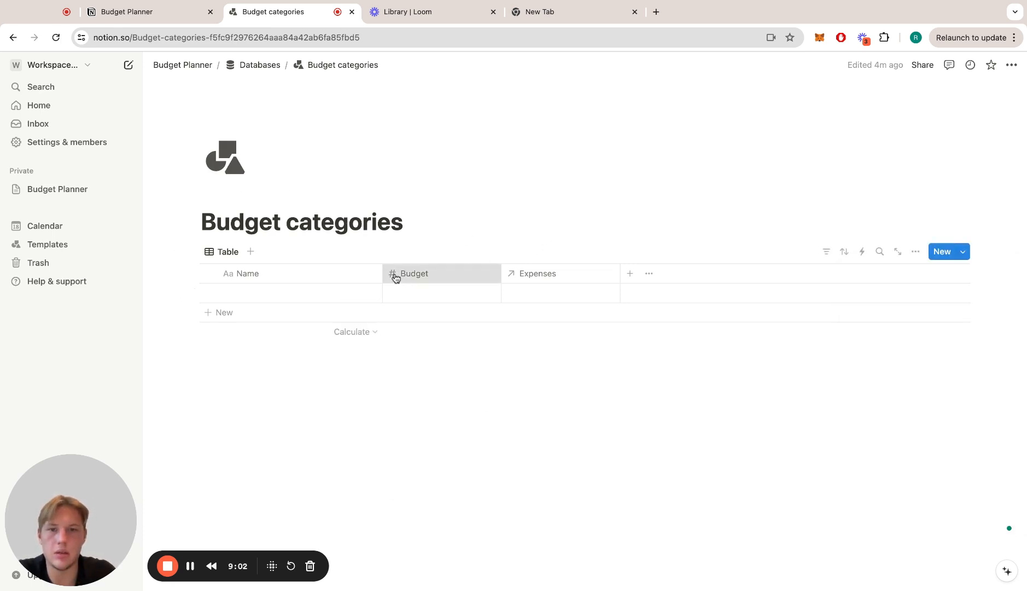
- Give the Budget property the banknote icon and start adding another property to the Budget categories table
left_click(394, 274)
left_click(398, 299)
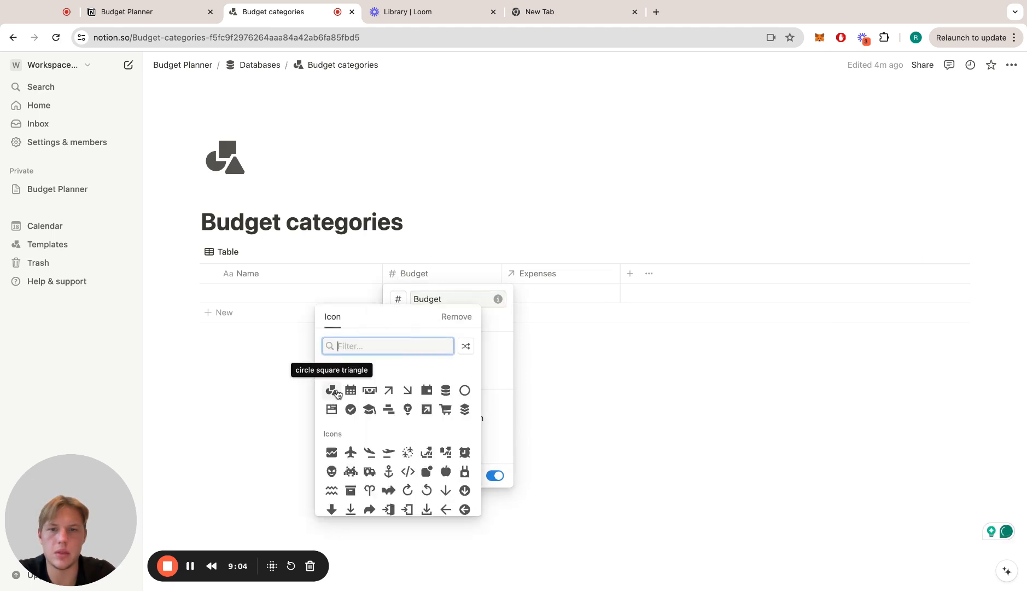
left_click(370, 390)
left_click(359, 372)
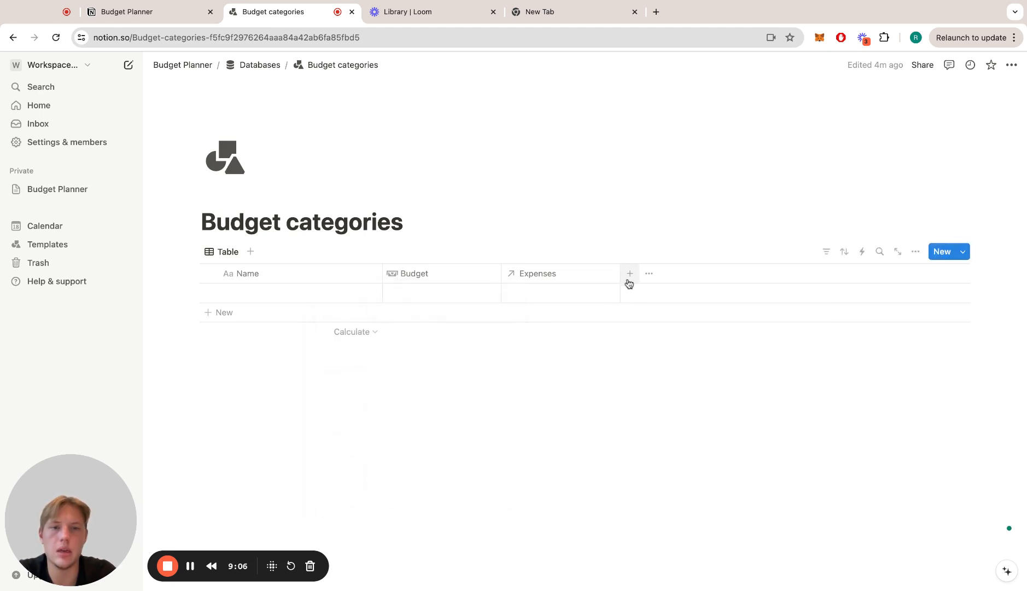
left_click(631, 279)
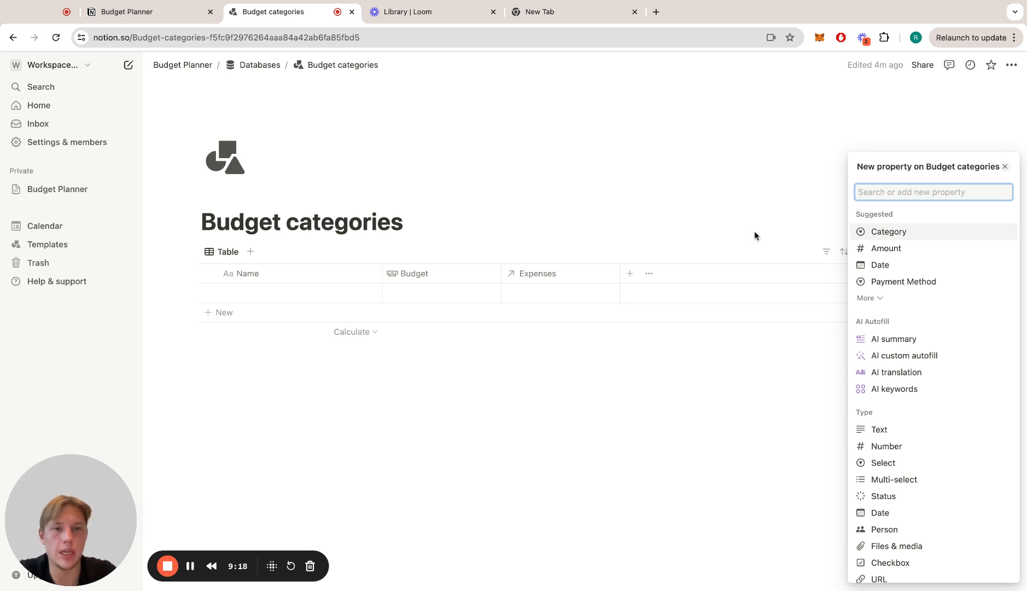
type("mont")
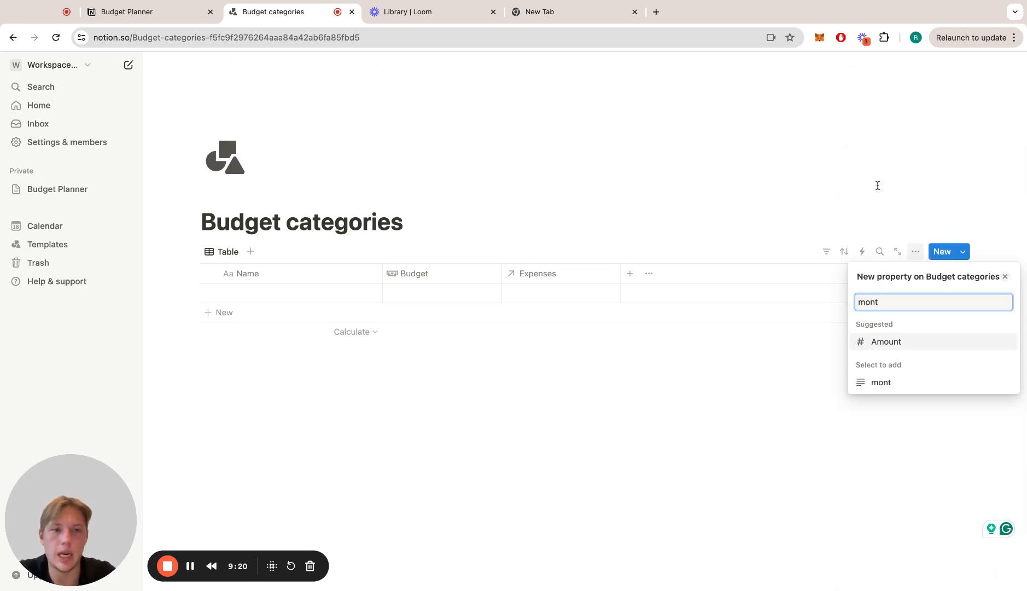
key("BackSpace")
key("BackSpace")
key("BackSpace")
type("Mo")
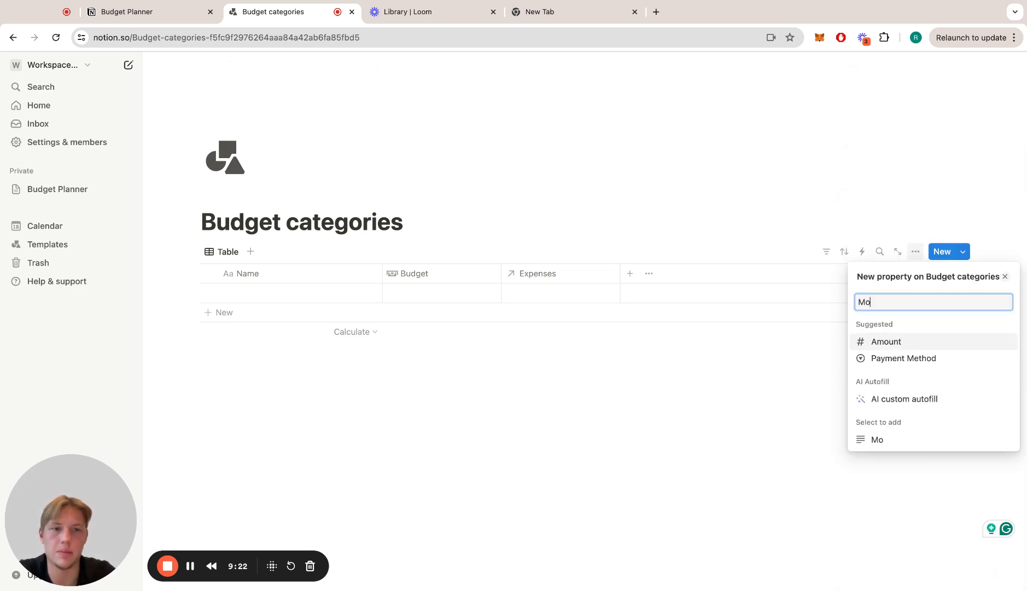
type("nth")
key("BackSpace")
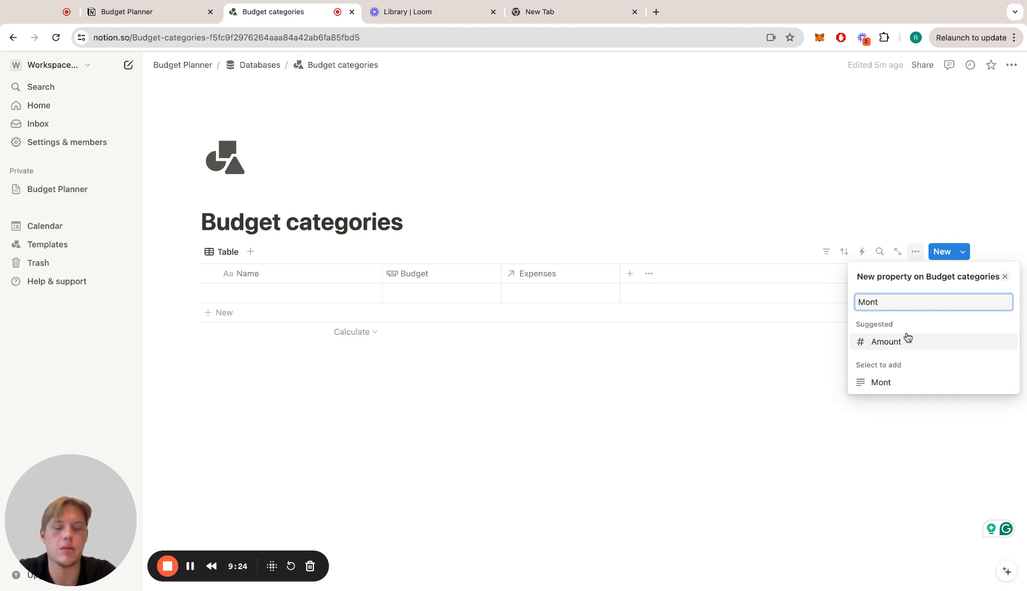
key("BackSpace")
key("BackSpace")
key("BackSpace")
key("BackSpace")
- Add a relation to the Month database in the Budget categories table, limited to 1 page and shown on Month
type("rela")
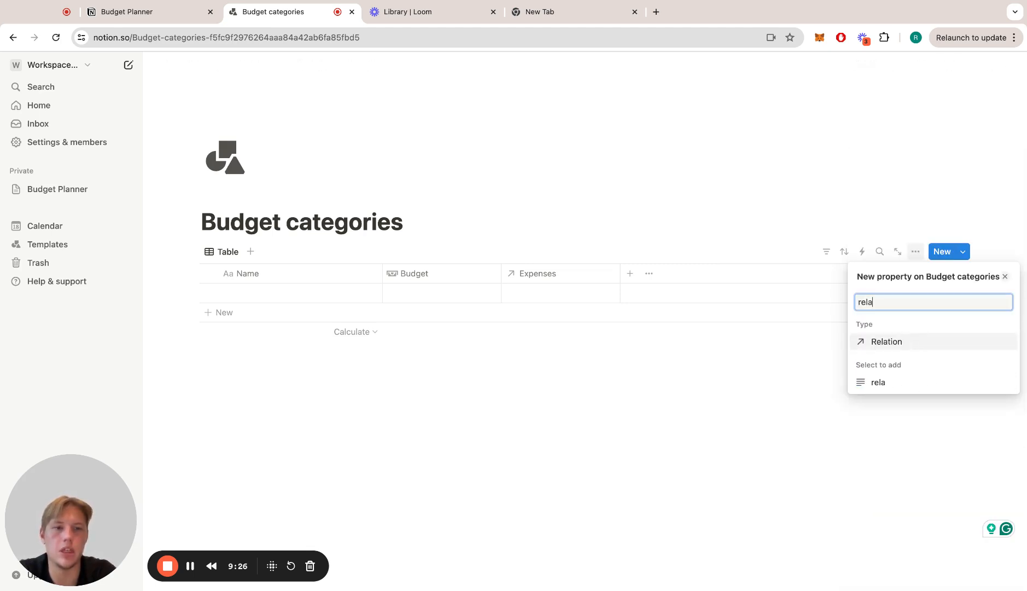
left_click(902, 341)
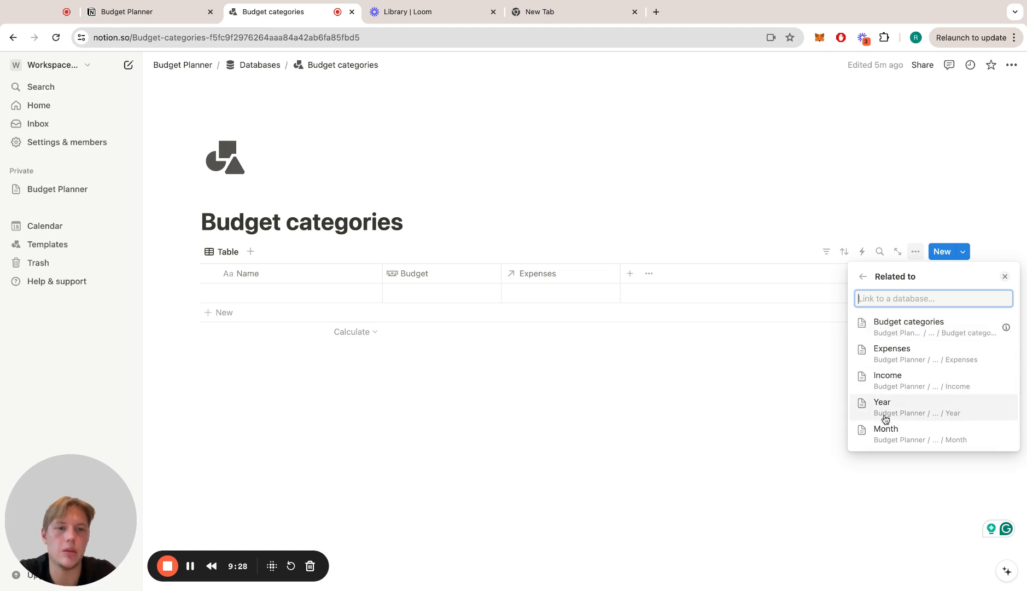
left_click(886, 433)
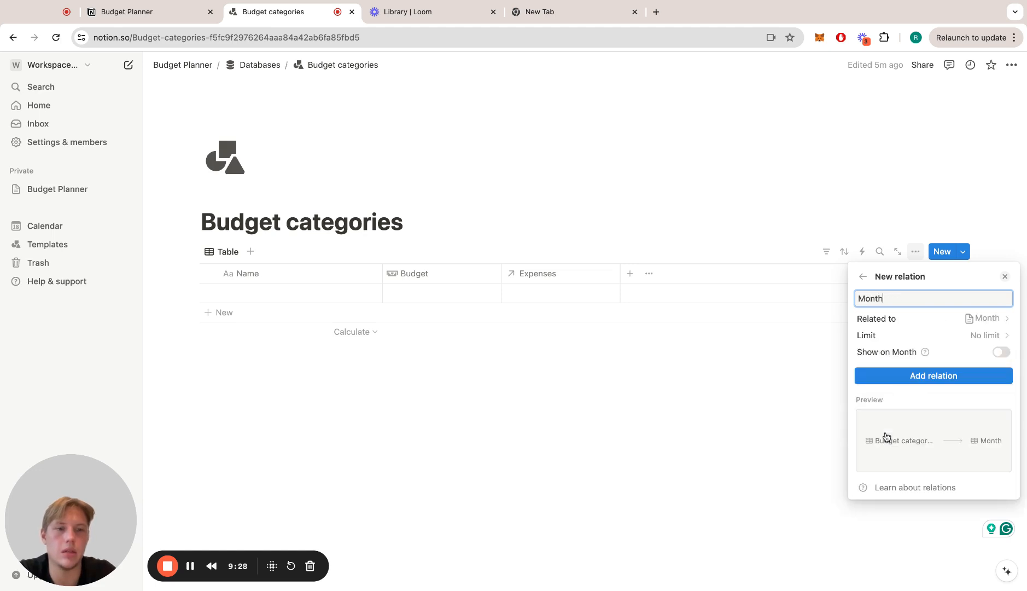
left_click(1001, 352)
left_click(980, 334)
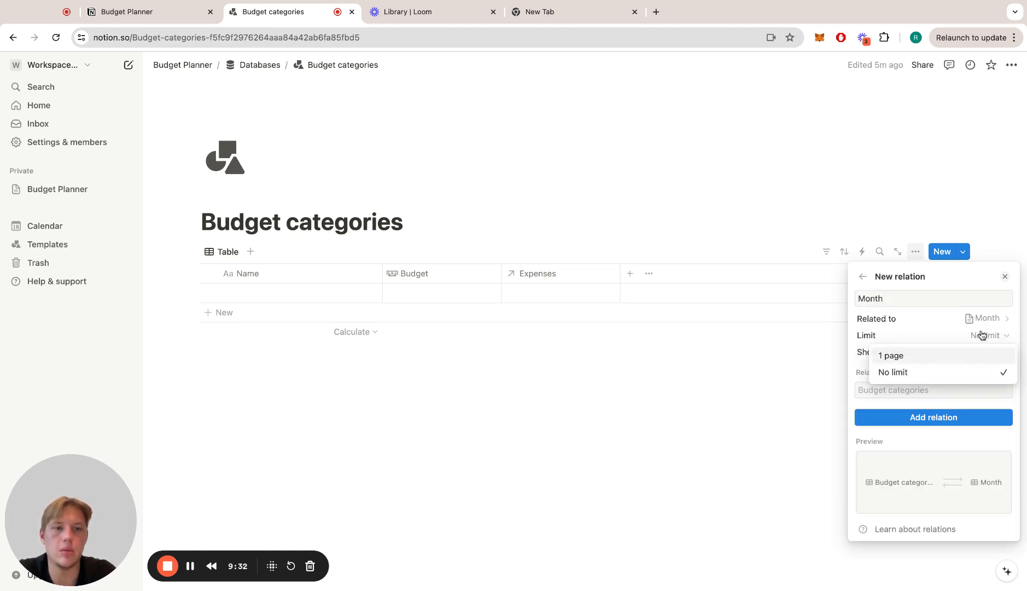
left_click(914, 360)
left_click(936, 419)
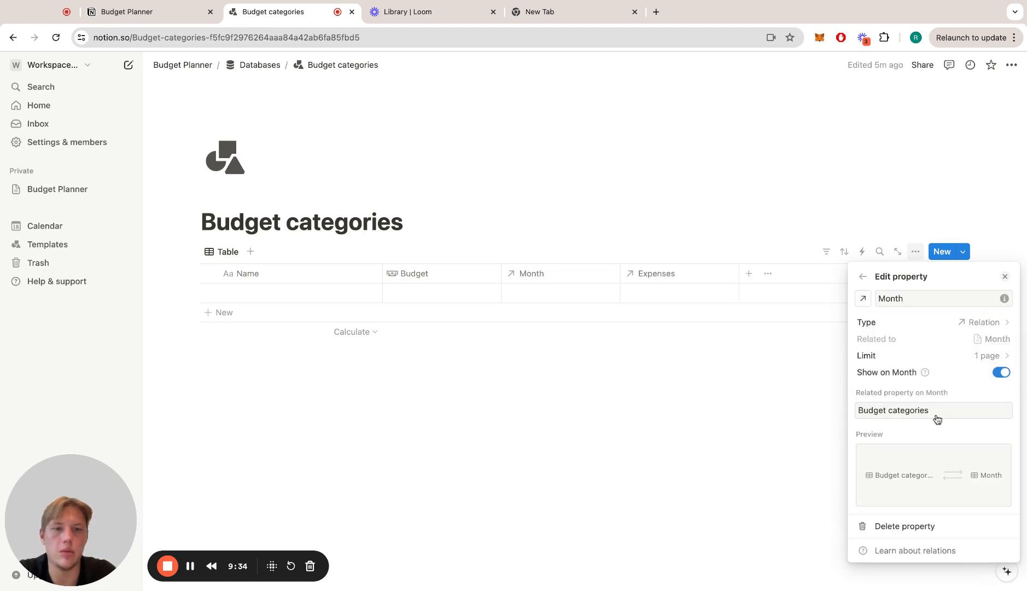
left_click(732, 381)
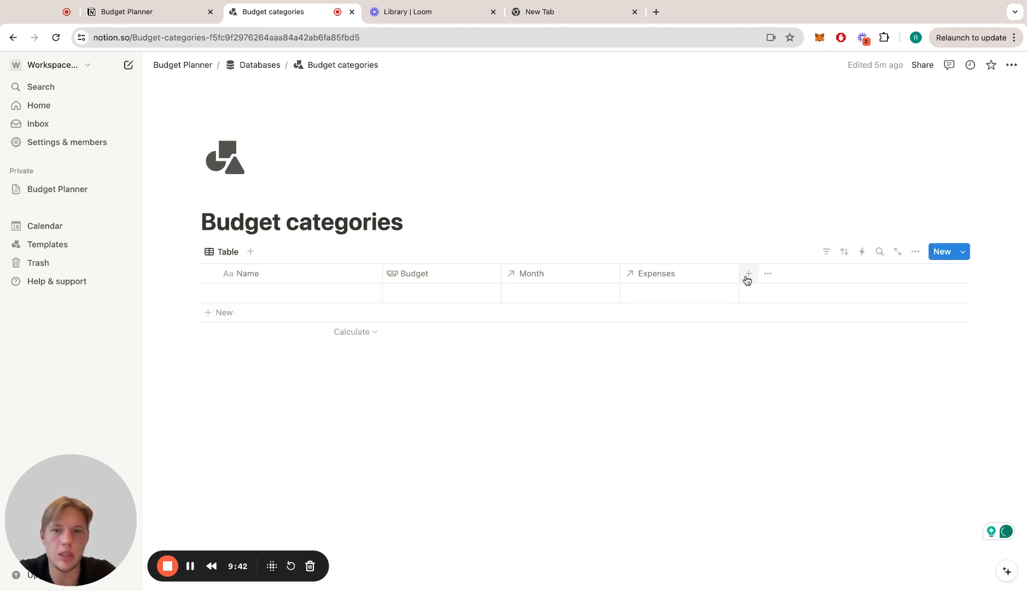
- Add a Formula property to the Budget categories table and name it Total spent
left_click(748, 275)
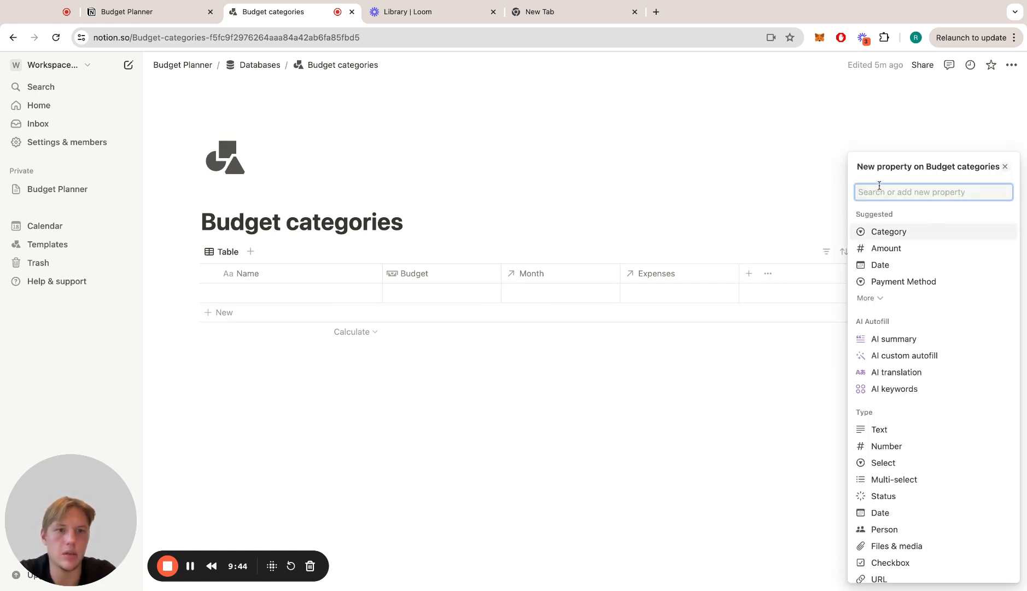
type("For")
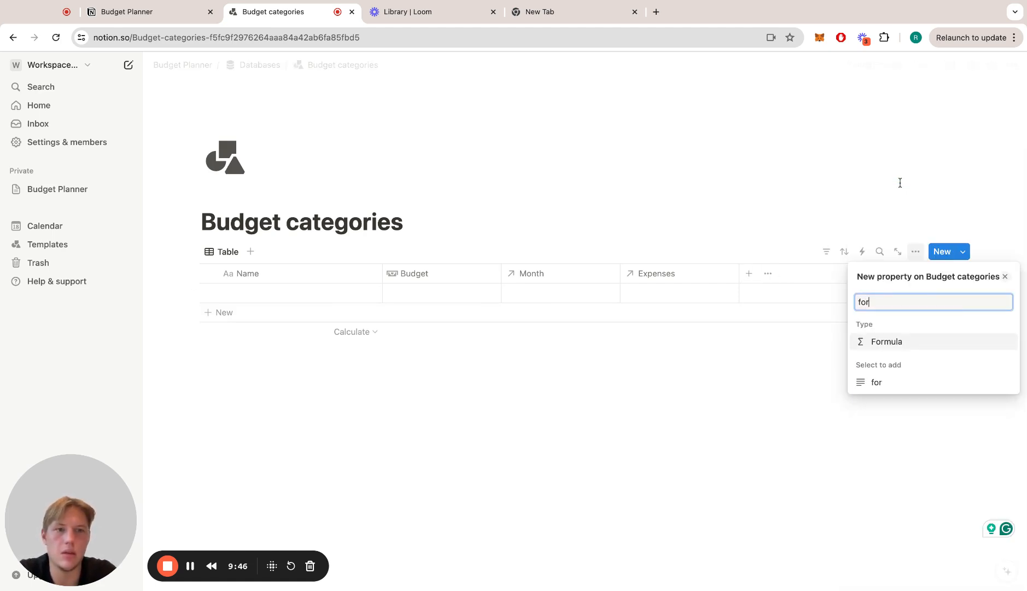
key("Return")
left_click(898, 298)
double_click(897, 298)
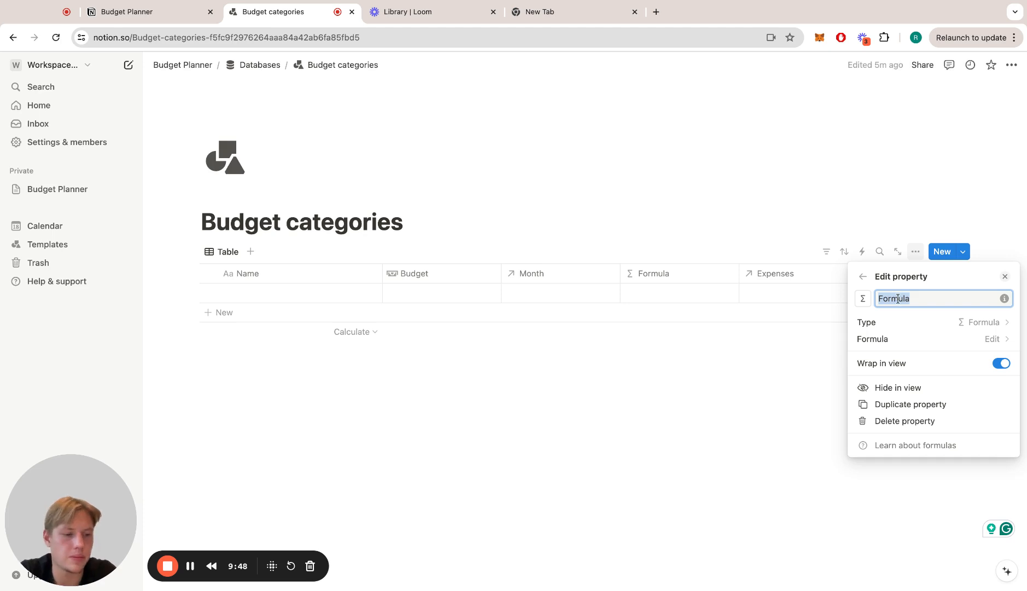
type("Tota")
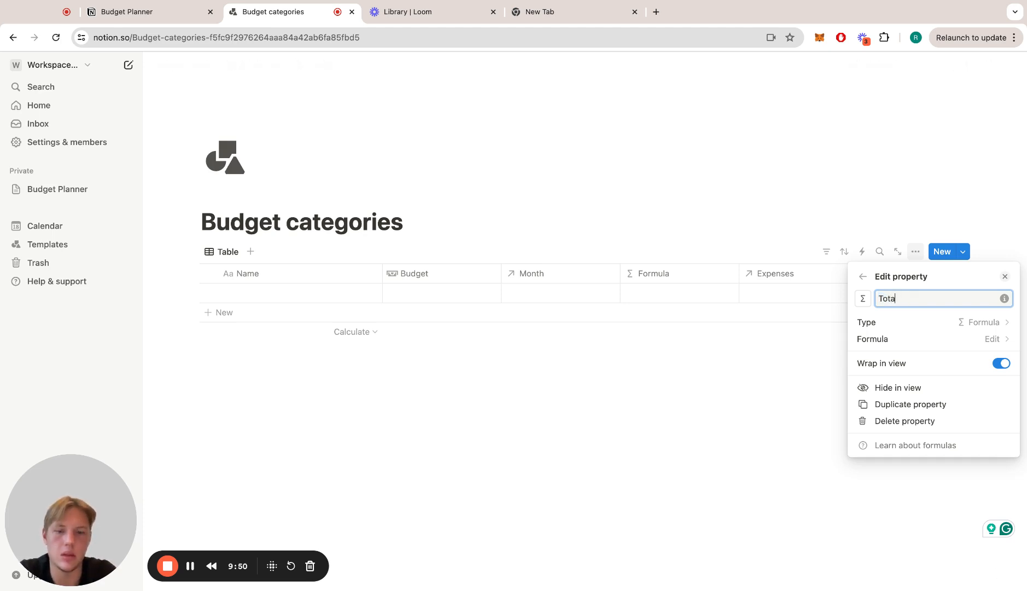
type("l spent")
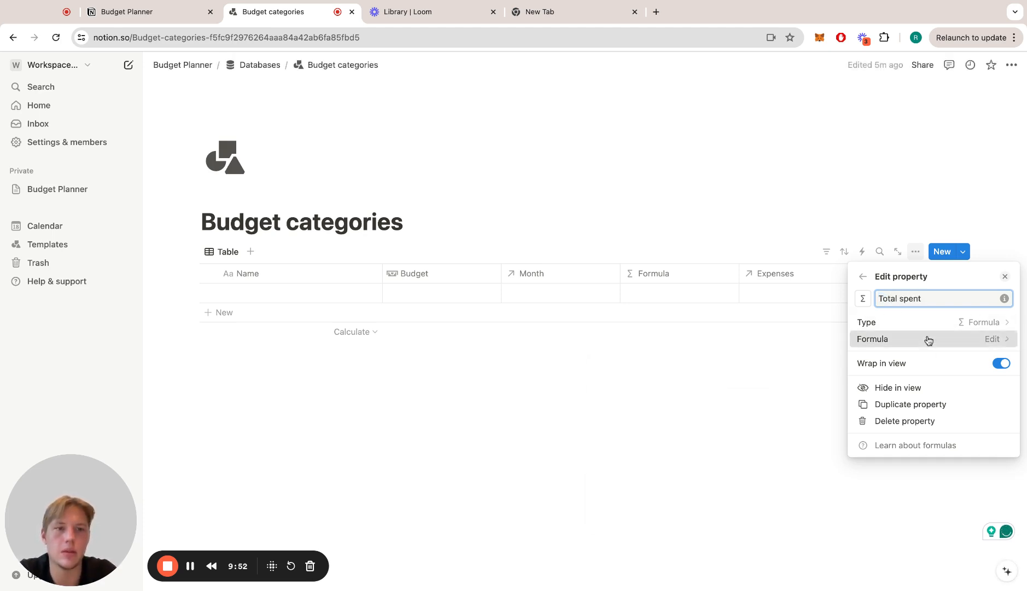
- Set the Total spent formula to "Total spent: " + Expenses.map(current.Amount).sum() and save it
left_click(927, 339)
type("\"")
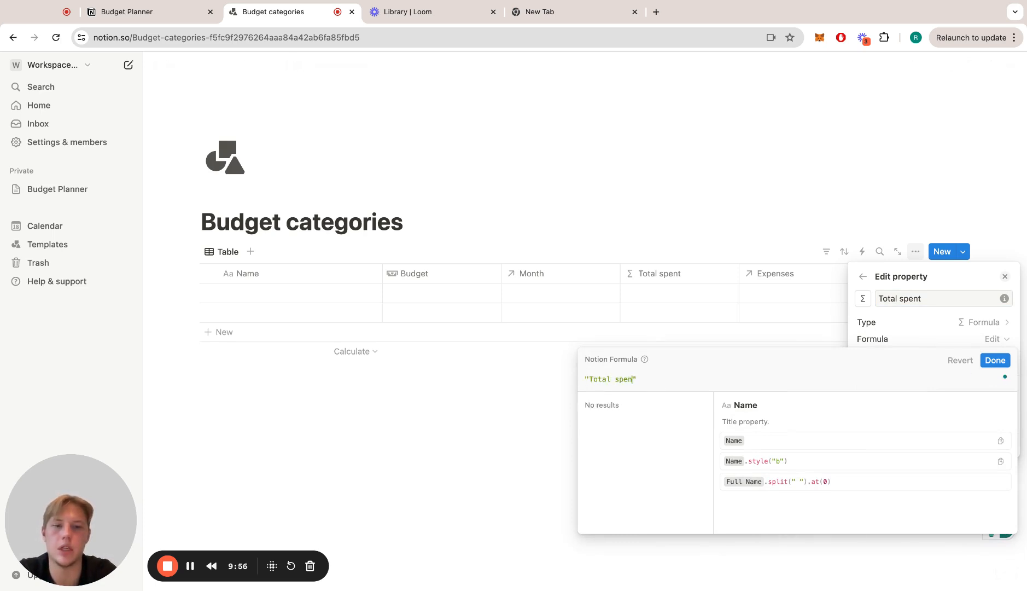
type("Total spent: \" + ")
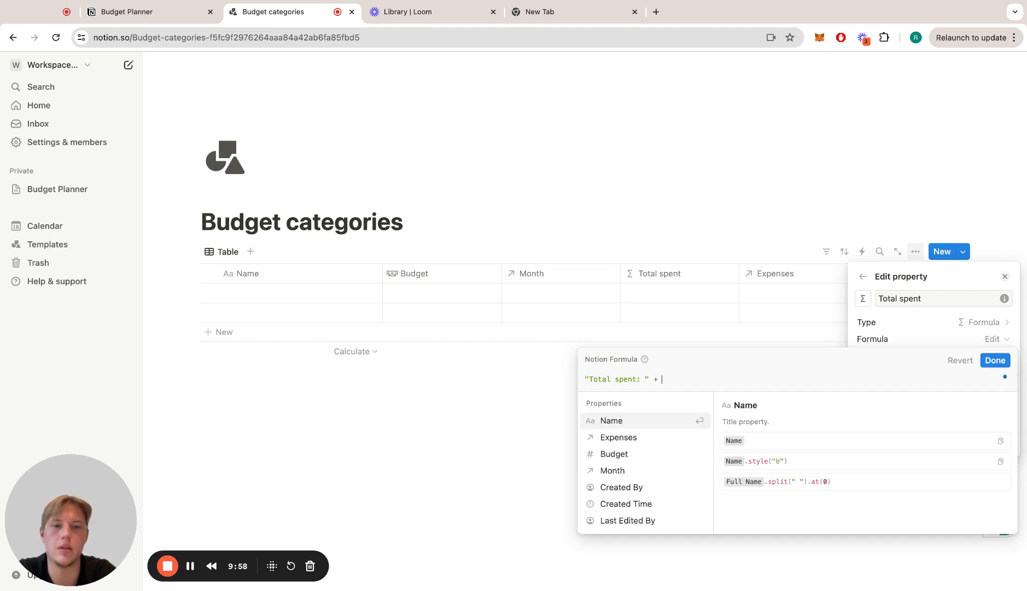
type("Expenses.")
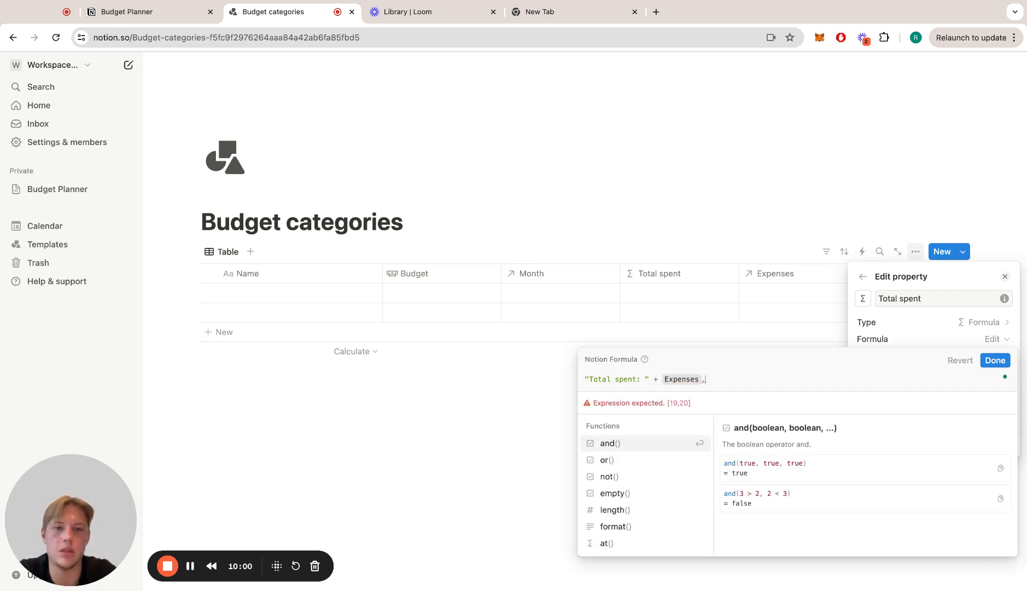
type("map(")
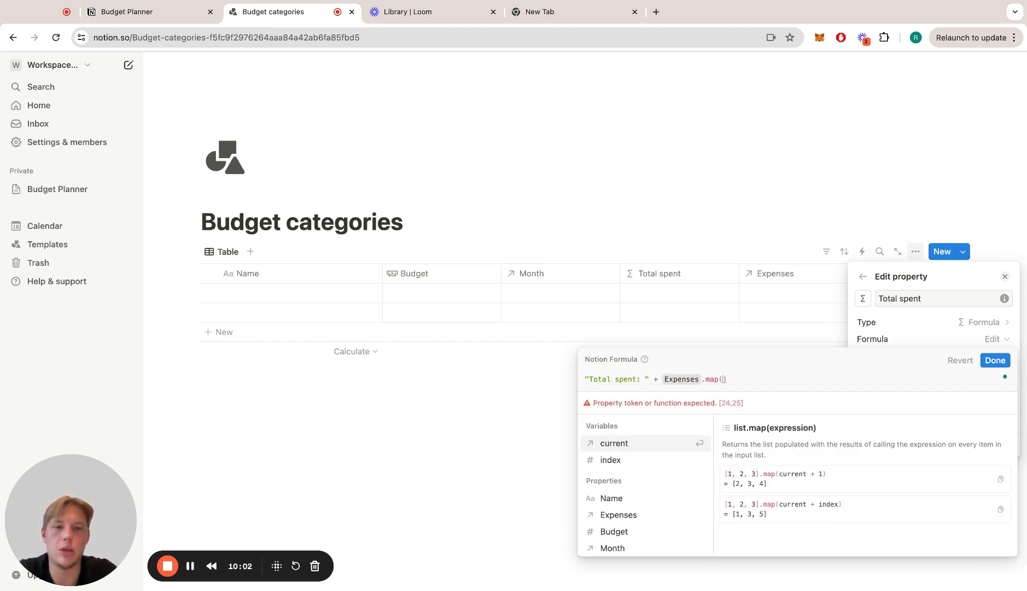
type("current.")
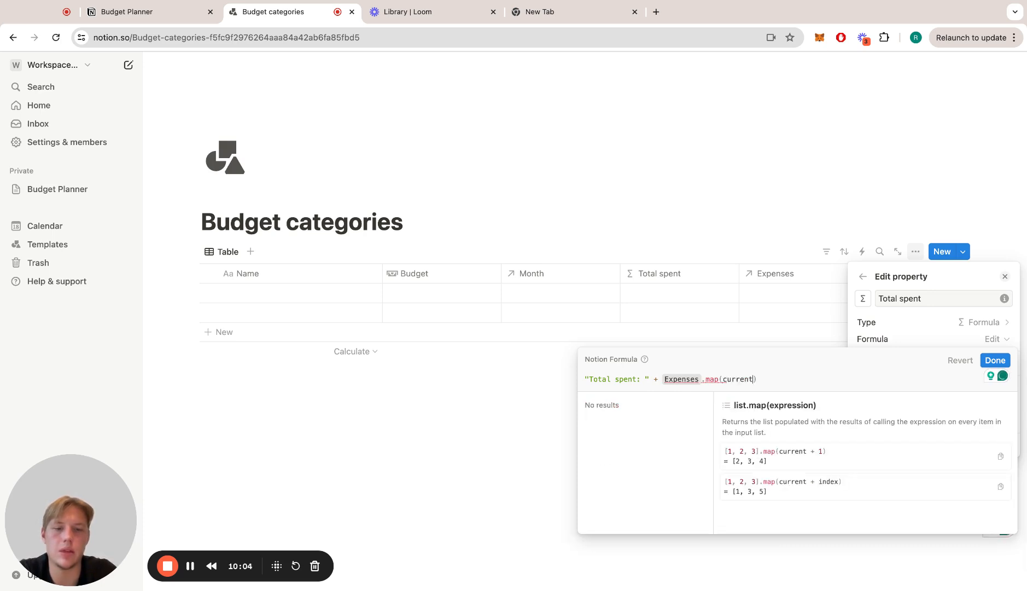
key("Down")
key("Return")
type(")")
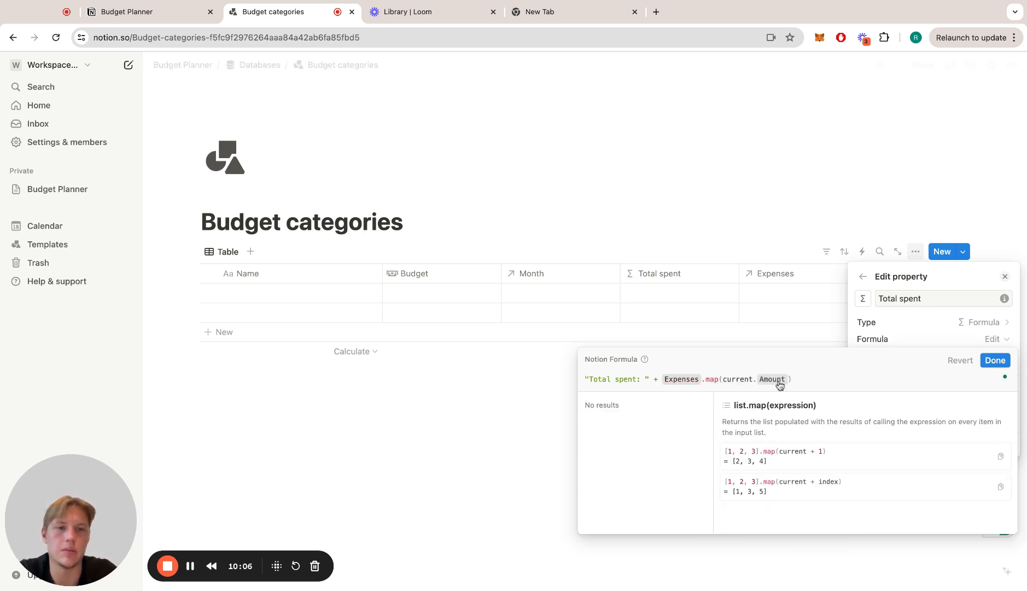
type(".sum(")
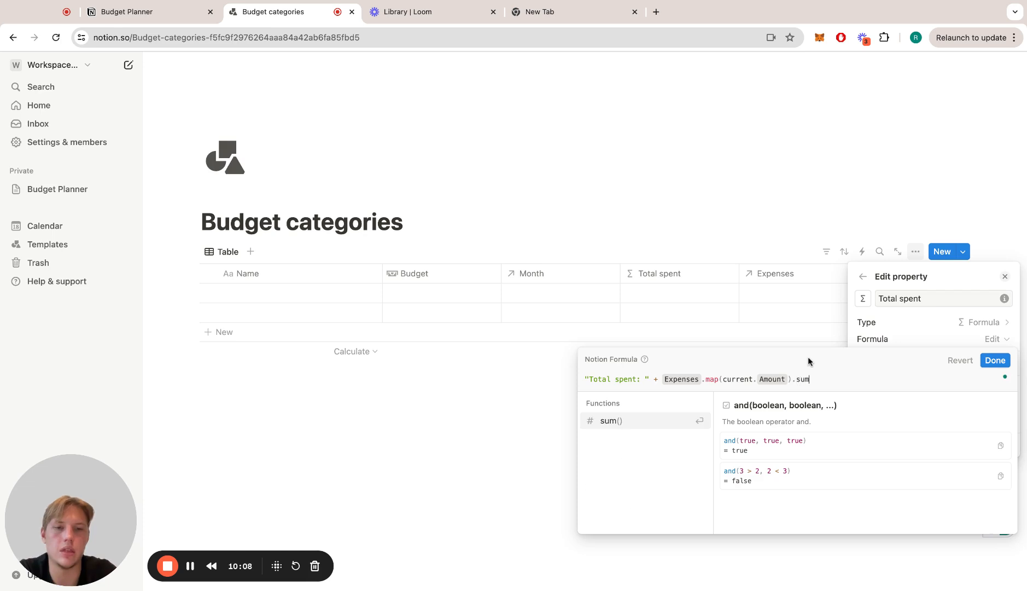
left_click(994, 360)
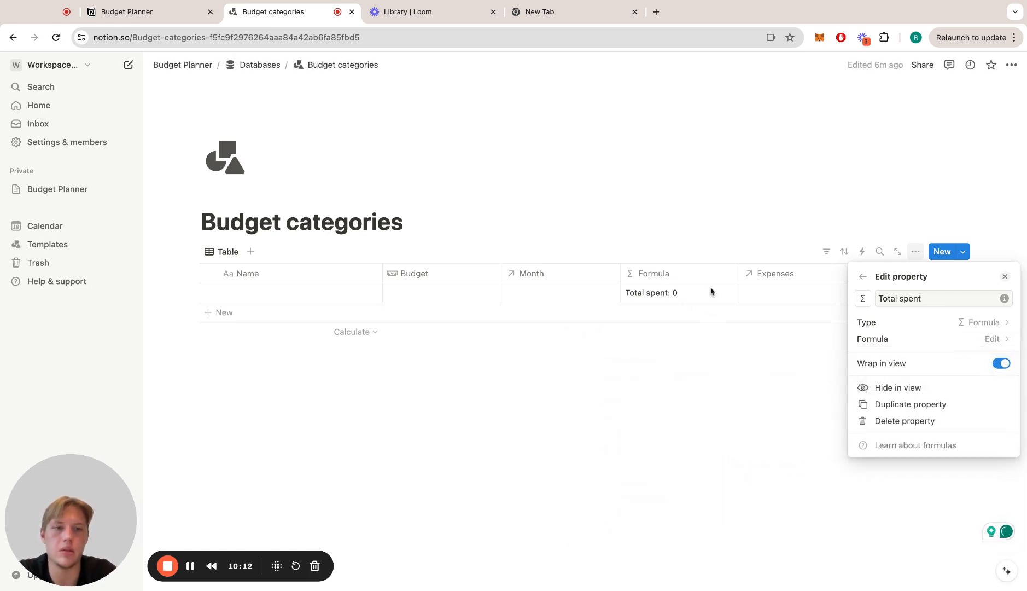
left_click(676, 279)
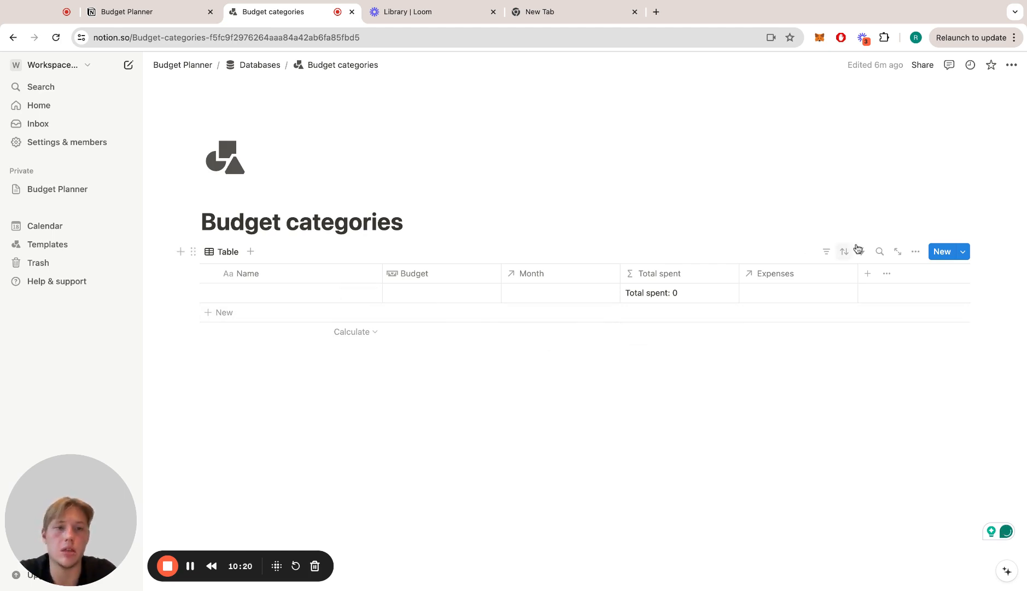
- Add a property named Difference to the Budget categories table and change its type to Formula
left_click(867, 273)
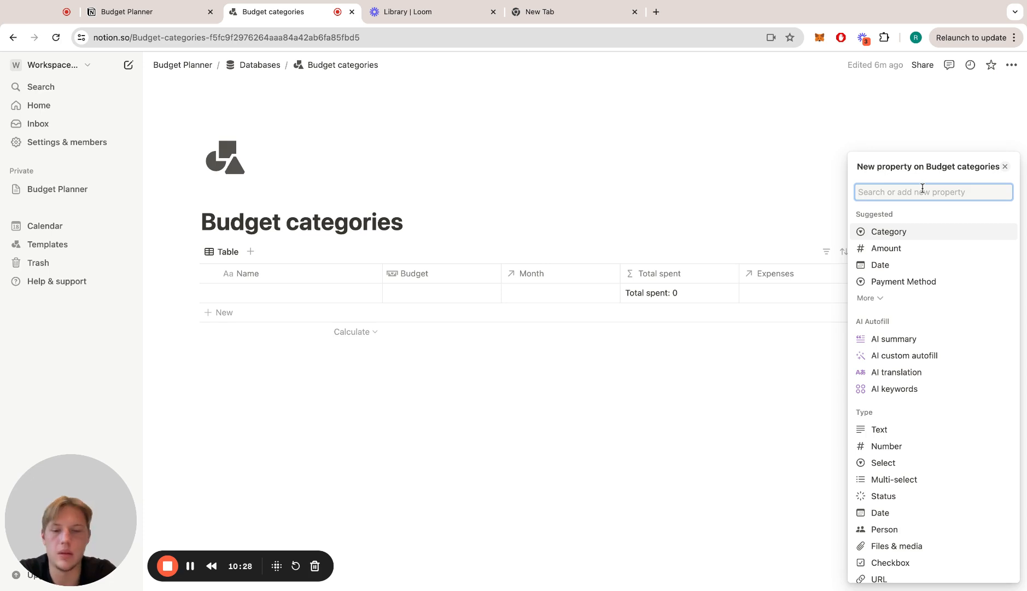
type("Diffe")
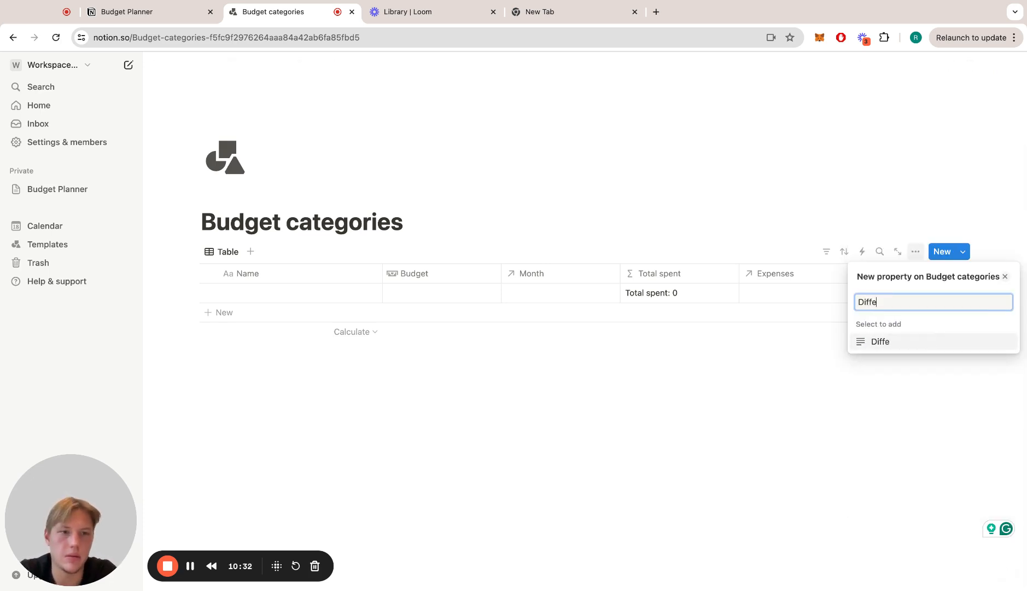
type("rence")
key("Return")
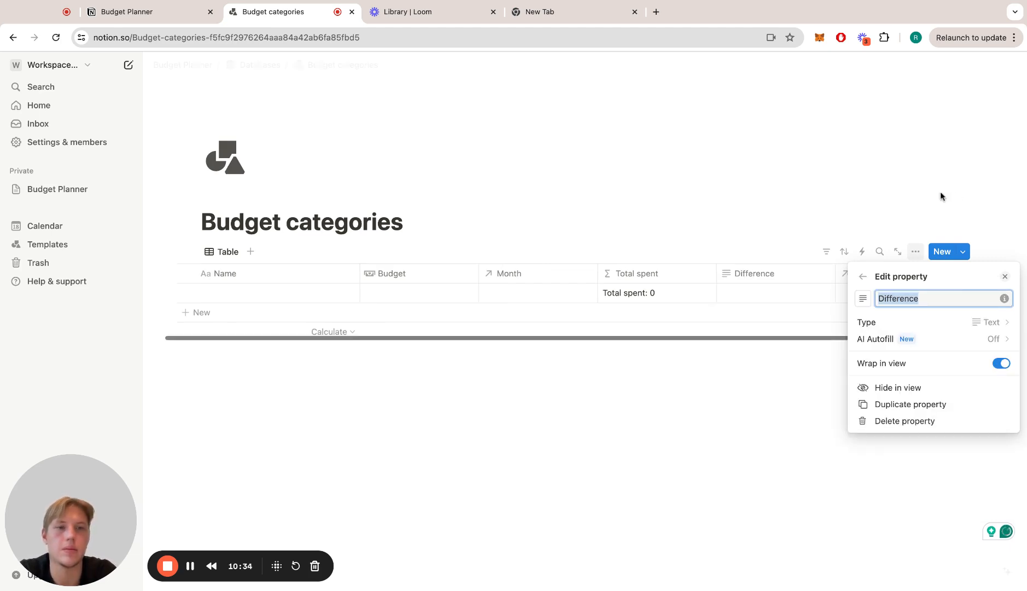
left_click(924, 322)
type("form")
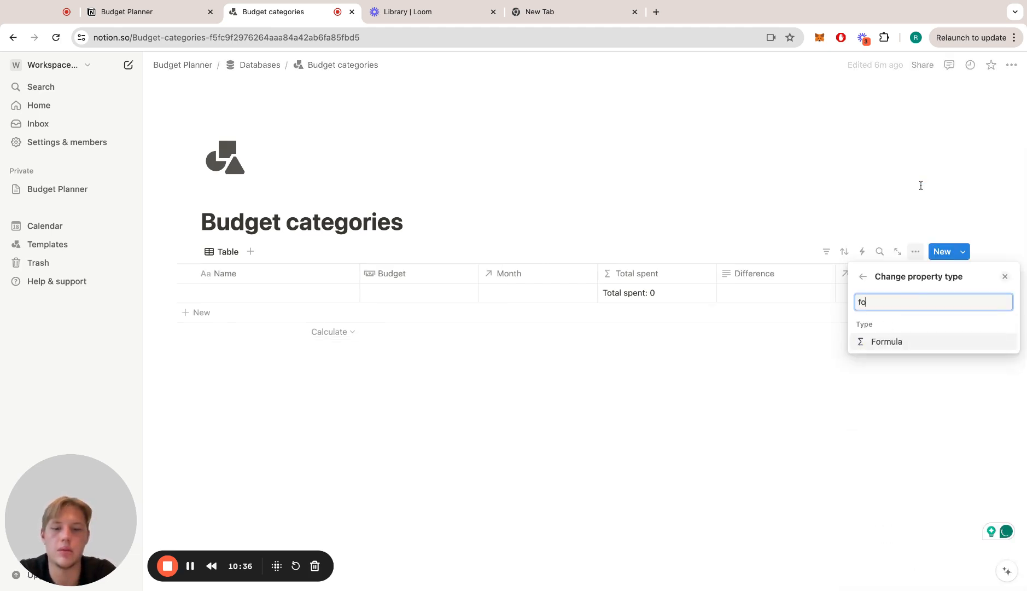
left_click(897, 344)
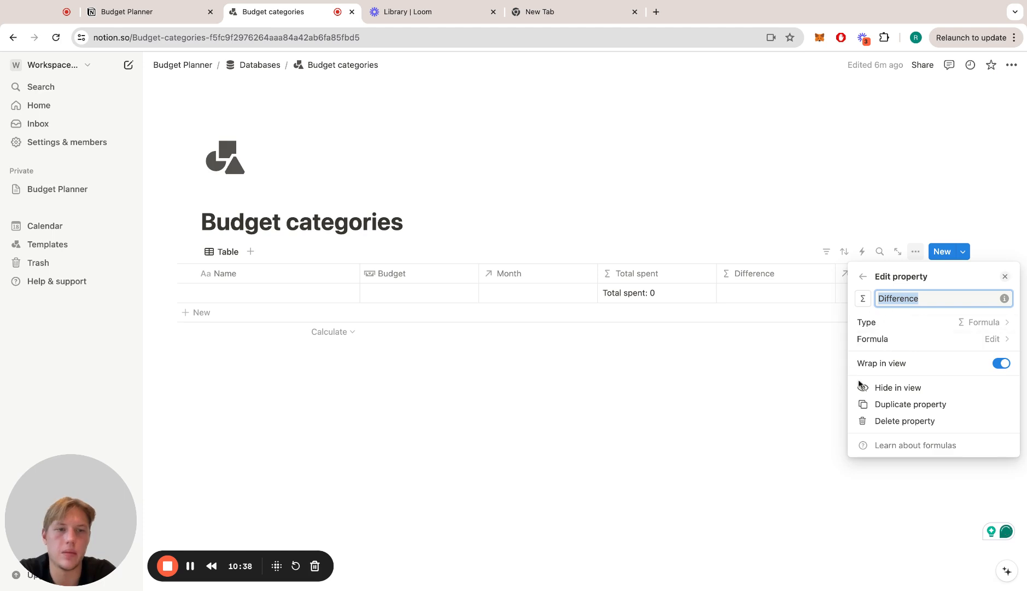
- Enter the Difference formula as "Difference: " + Budget - Expenses.map(current.Amount).sum()
left_click(949, 340)
type("\"Difference: ")
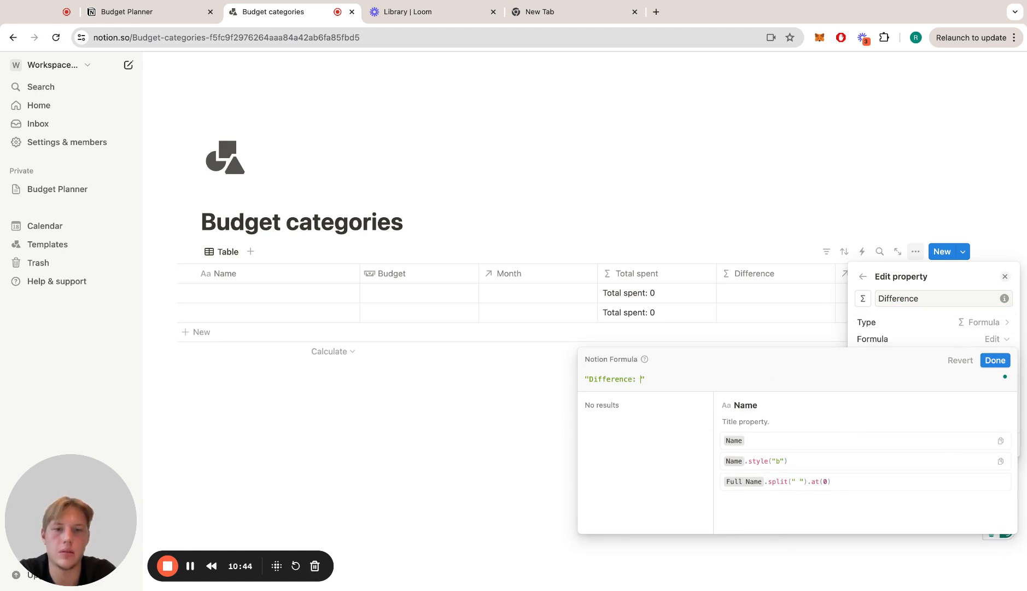
type("\" +")
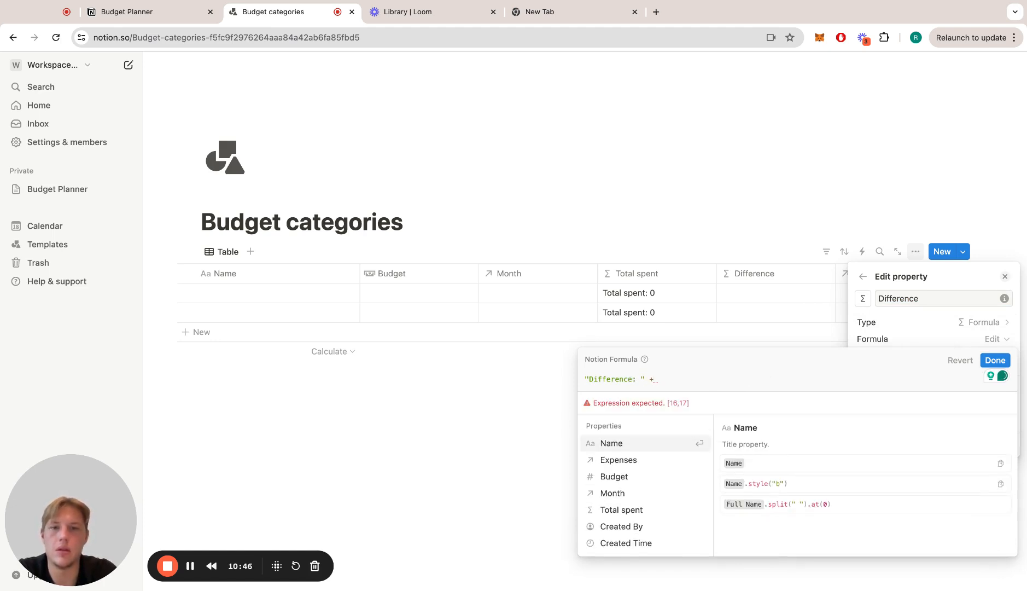
type(" bu")
key("Return")
type("- ")
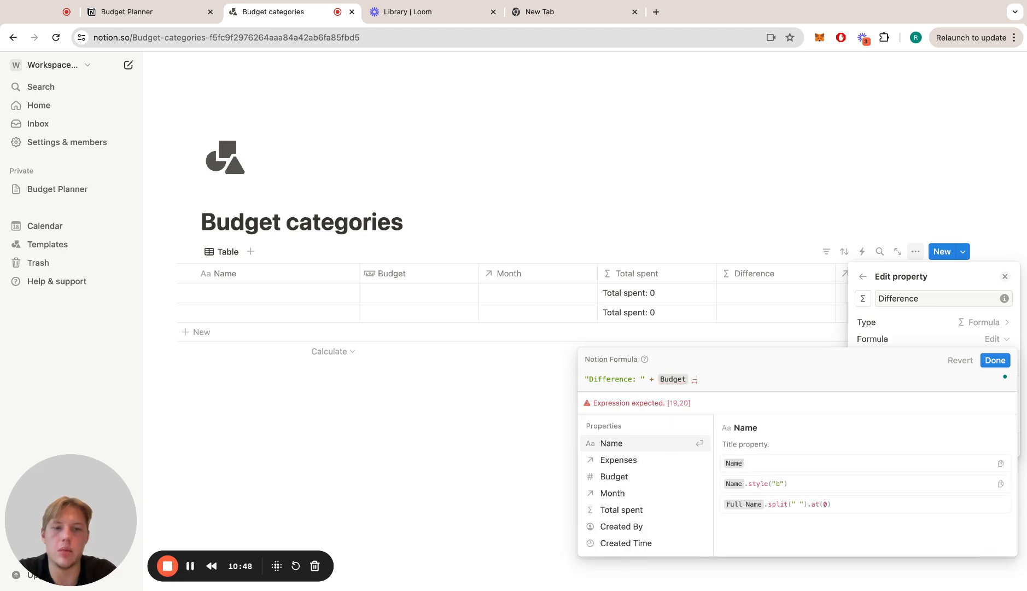
type("ex")
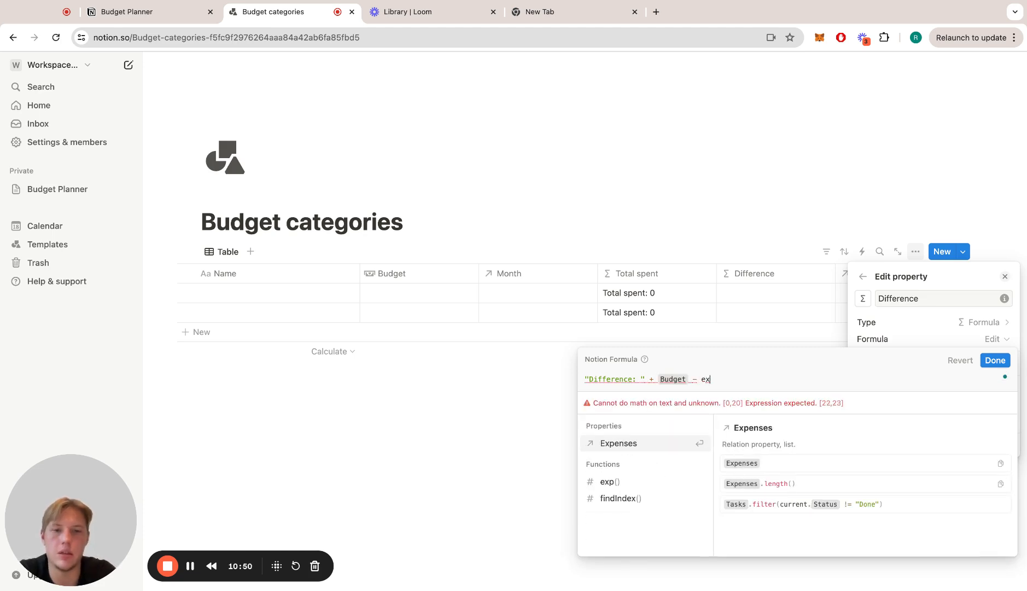
key("Return")
type(".m")
key("Return")
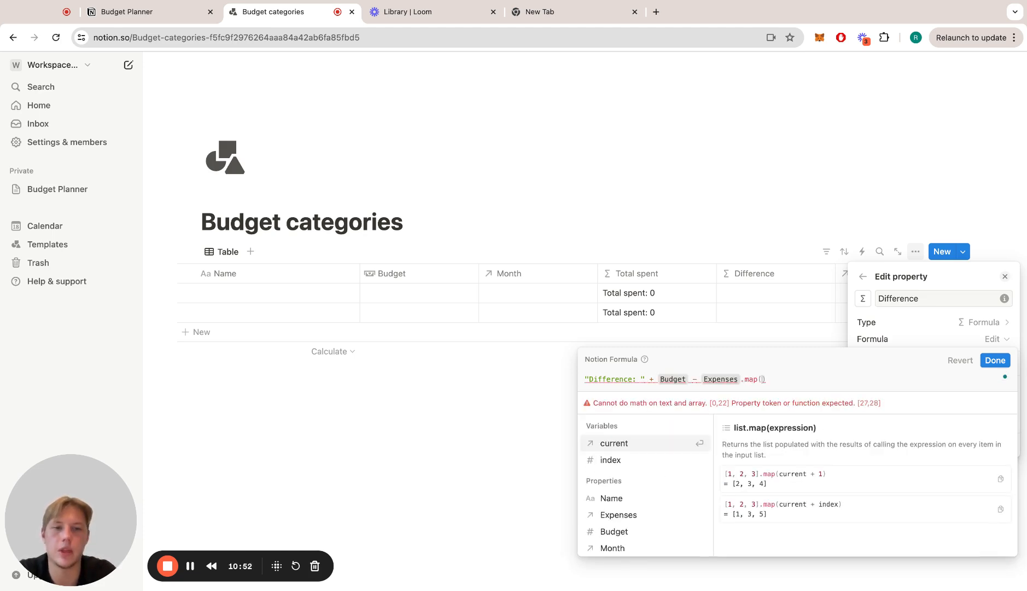
key("Return")
type(".")
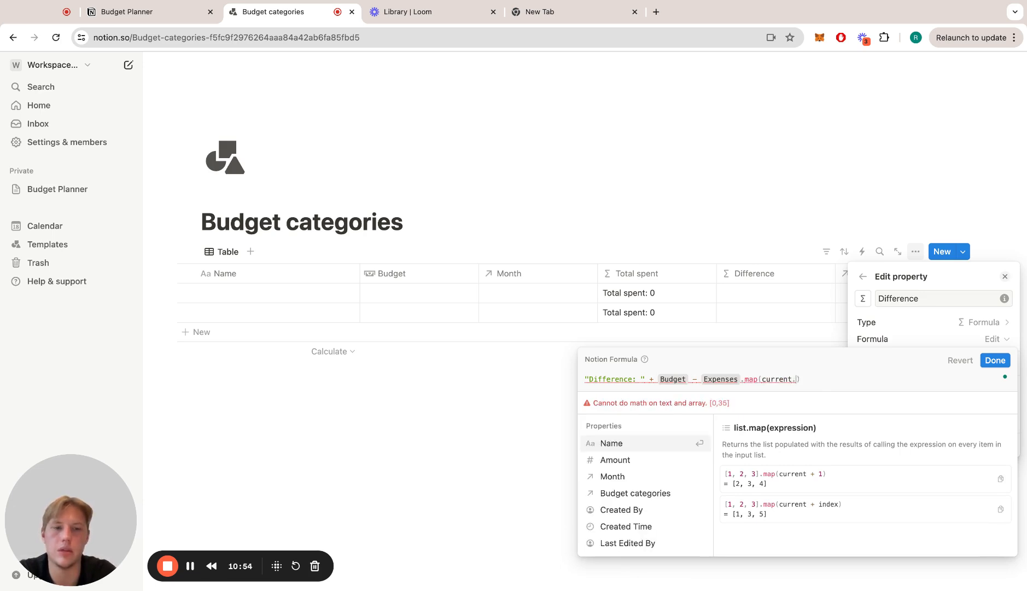
key("Down")
key("Return")
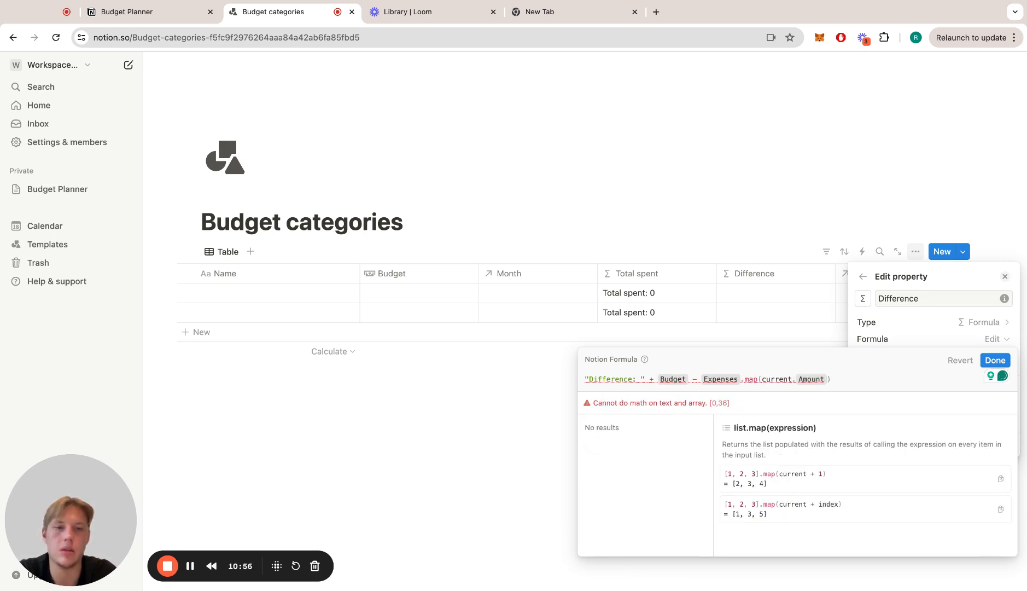
type(".sum(")
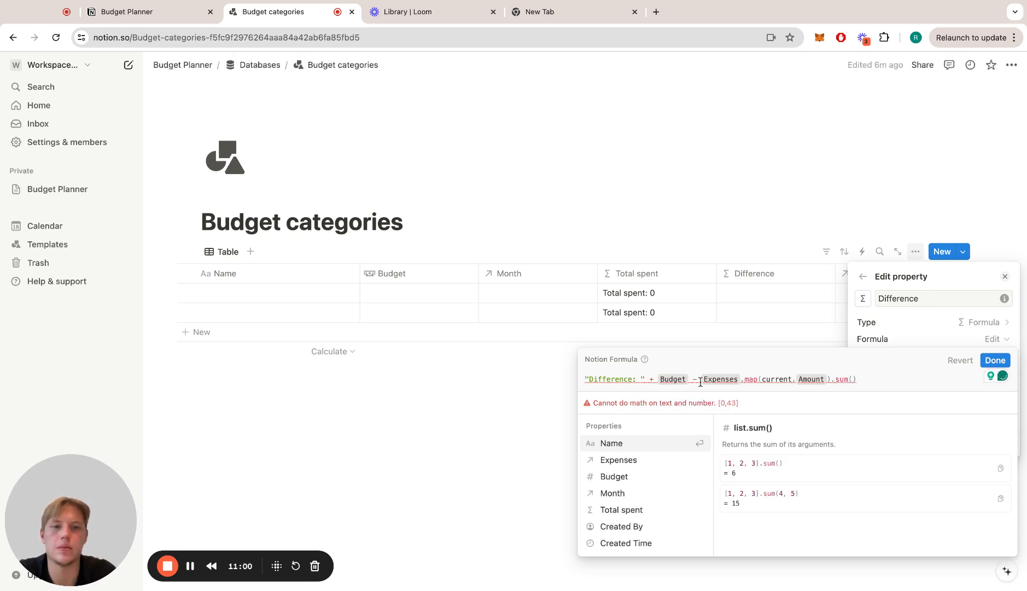
- Enclose Budget - Expenses.map(current.Amount).sum() in parentheses in the Difference formula and save it
left_click(659, 379)
type("(")
left_click(879, 378)
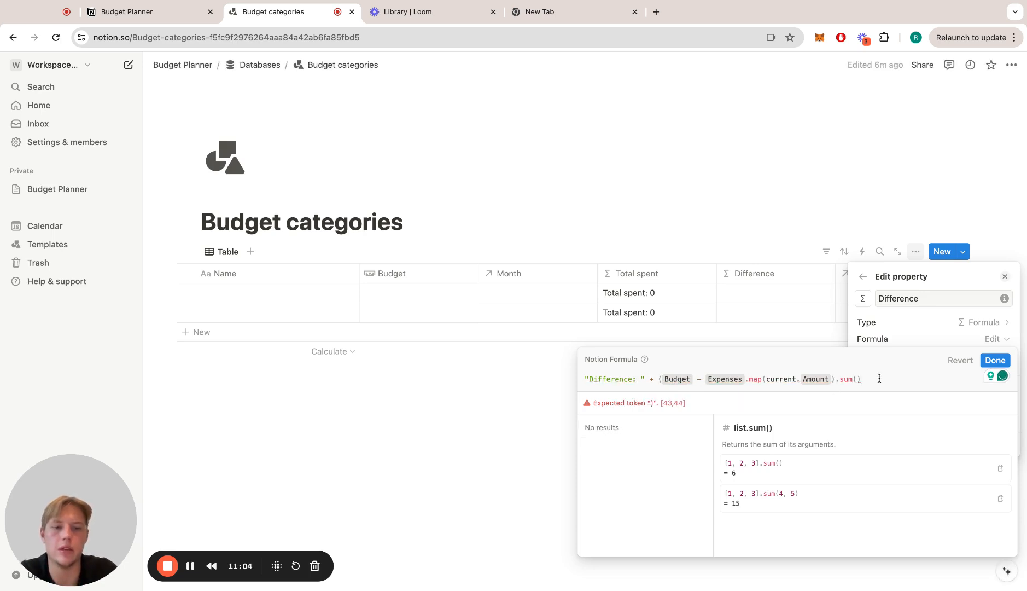
type(")")
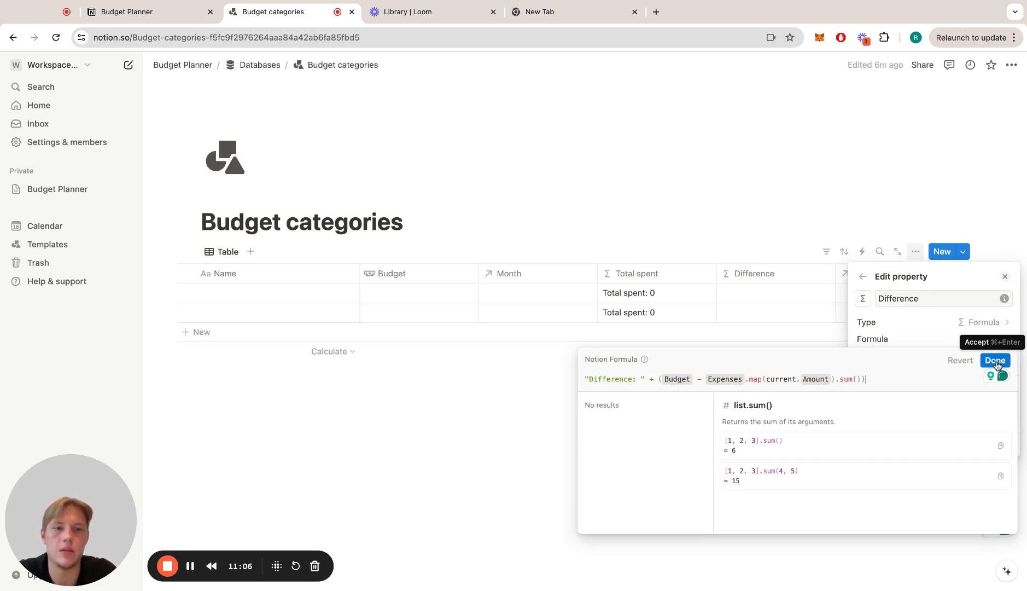
left_click(995, 360)
left_click(785, 376)
scroll(856, 319, "right", 1)
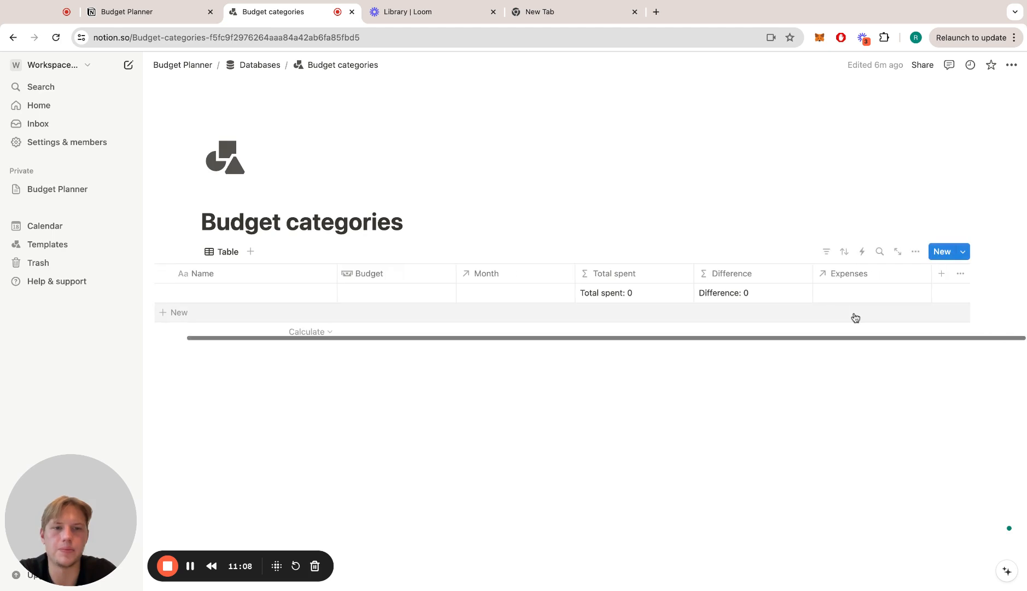
scroll(856, 319, "left", 1)
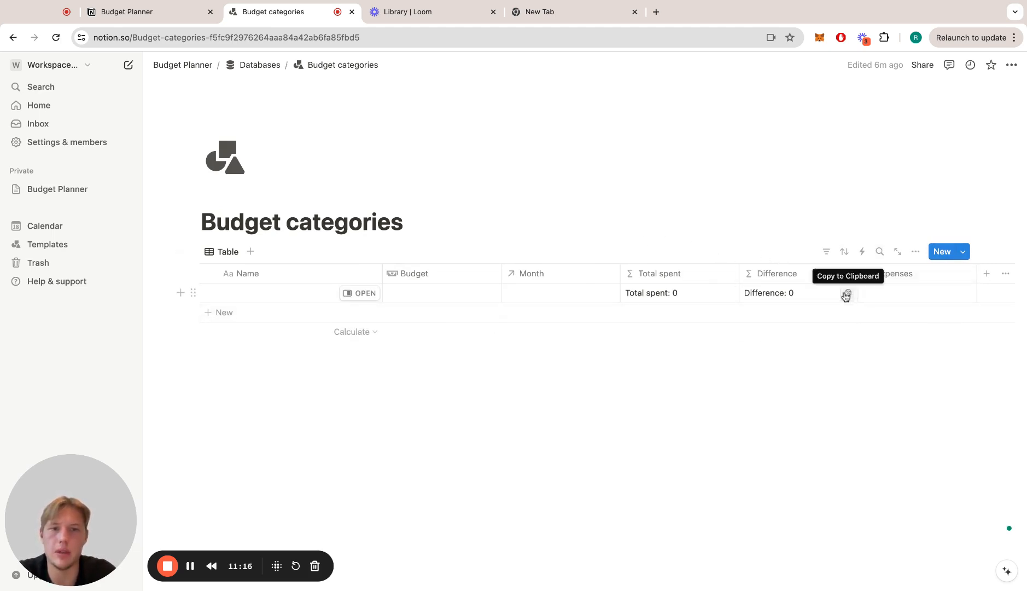
- Name the empty row in the Budget categories table Daily living and set its Budget to 1000
left_click(253, 300)
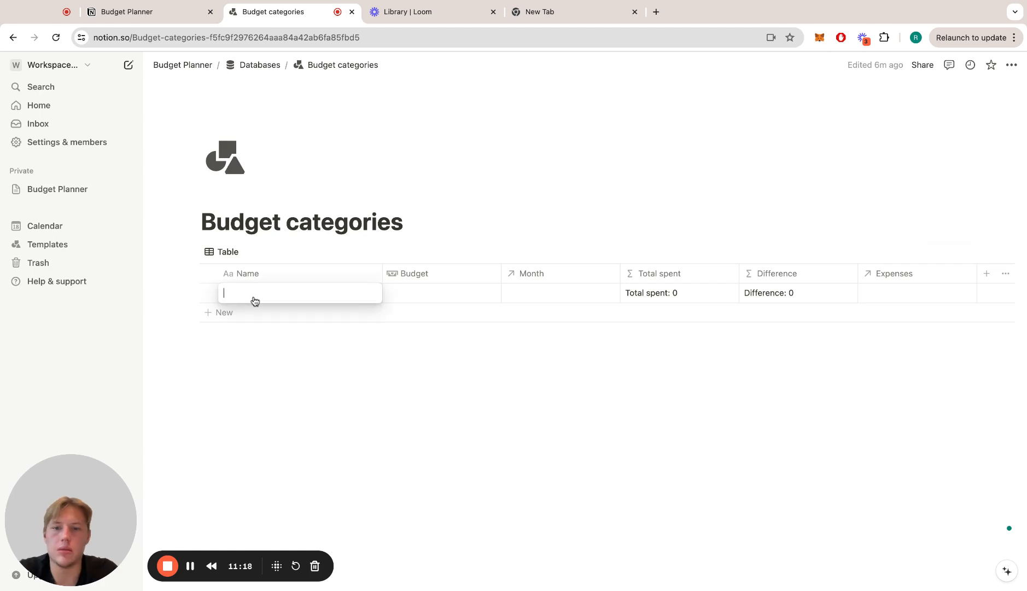
type("Daily")
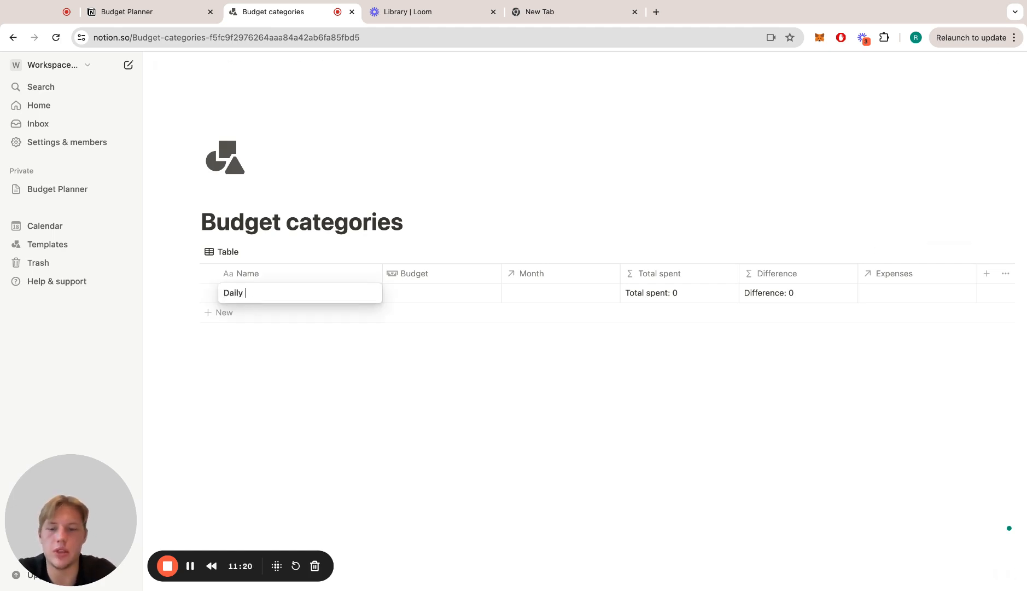
type(" living")
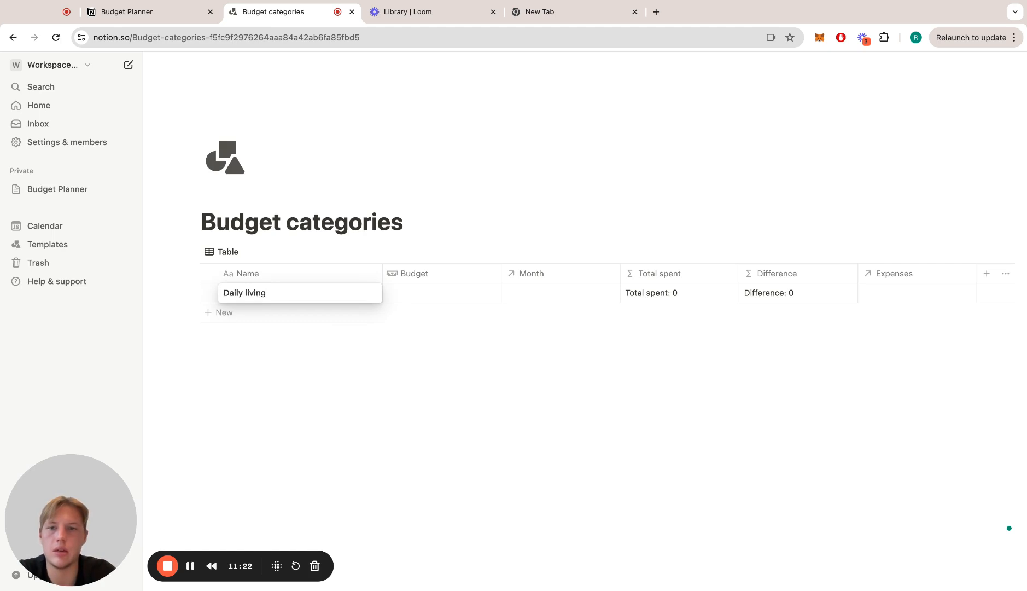
key("Return")
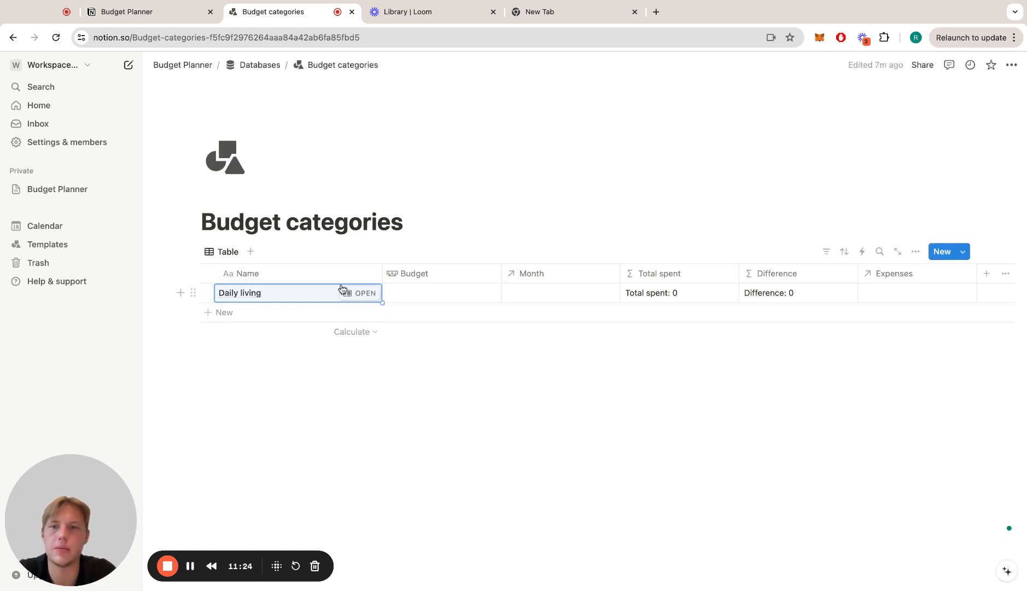
left_click(413, 296)
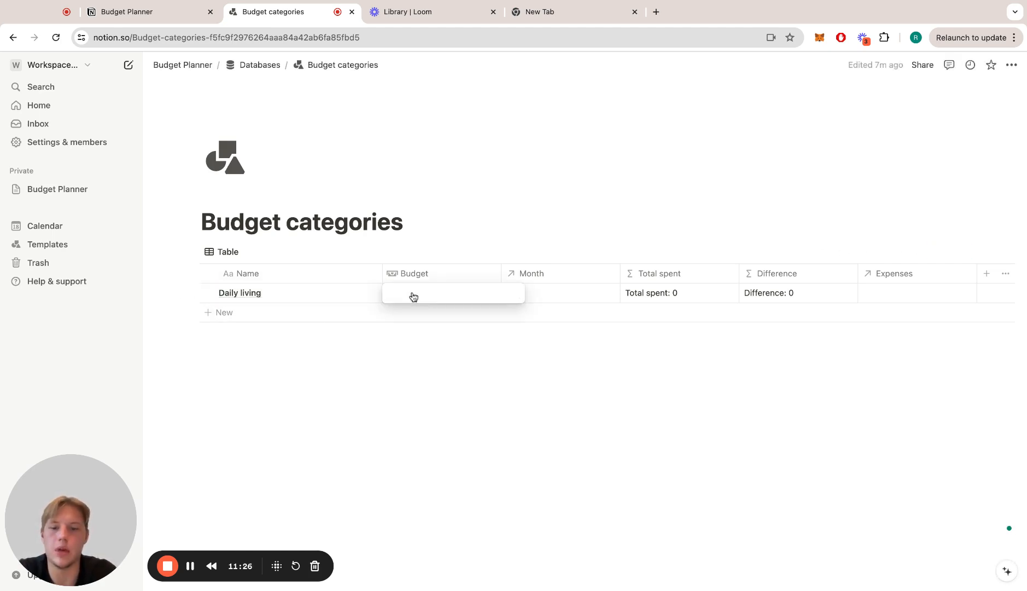
type("1000")
key("Return")
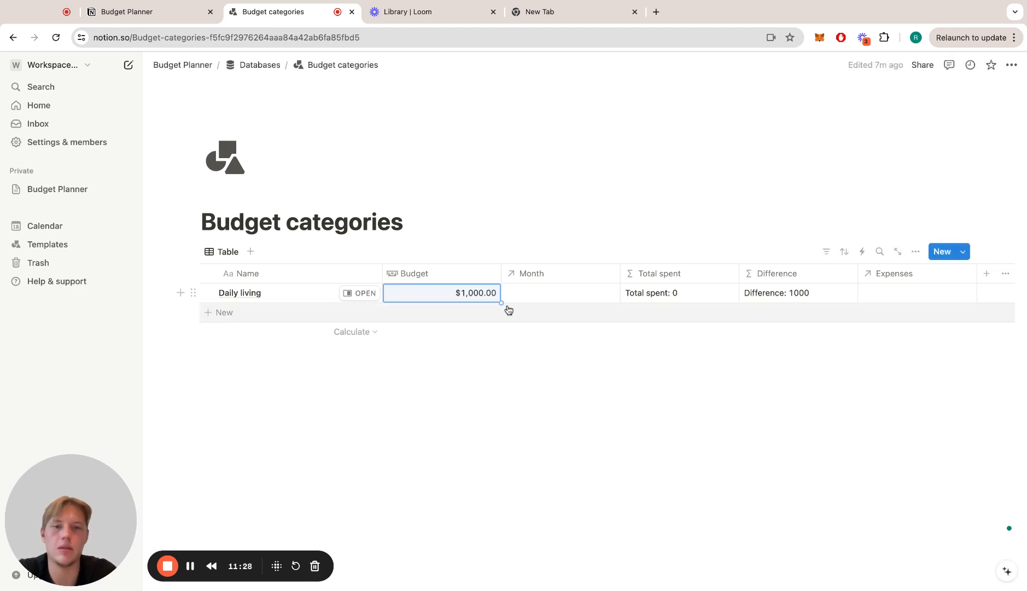
left_click(557, 293)
key("Escape")
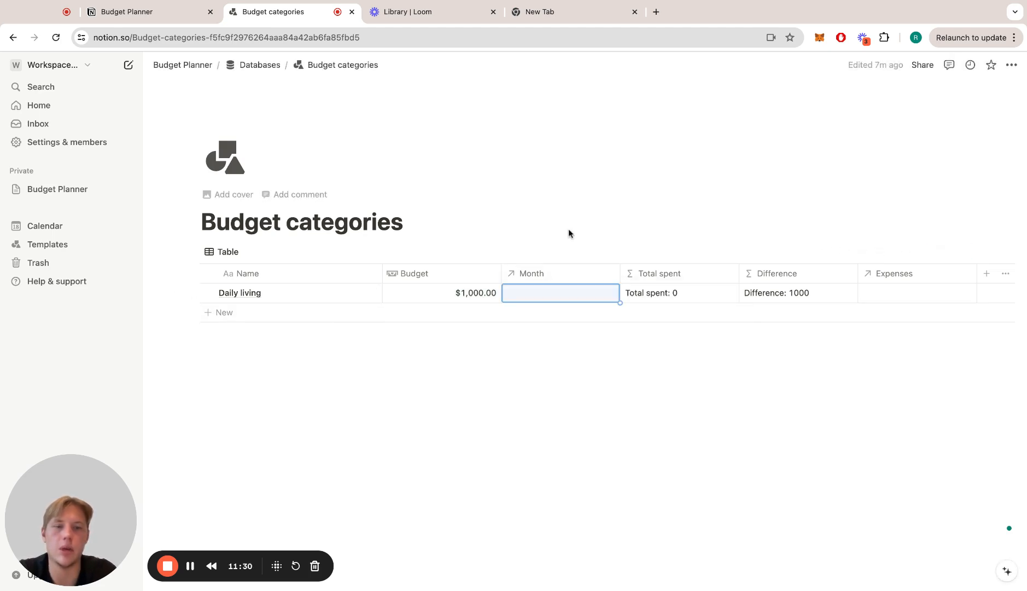
left_click(908, 294)
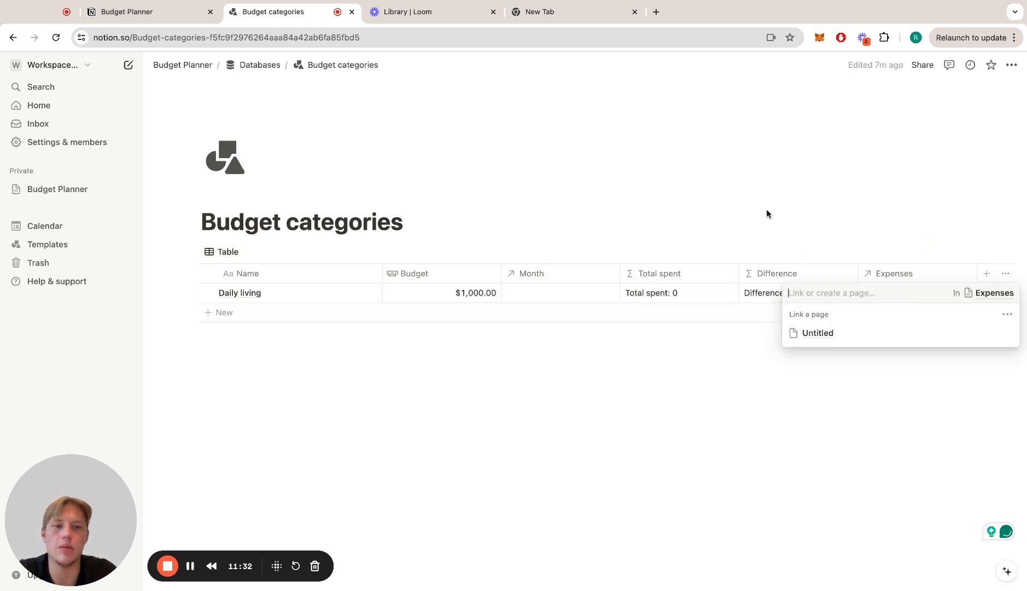
key("Escape")
- Return to the Databases page that lists all of the planner's databases
left_click(263, 67)
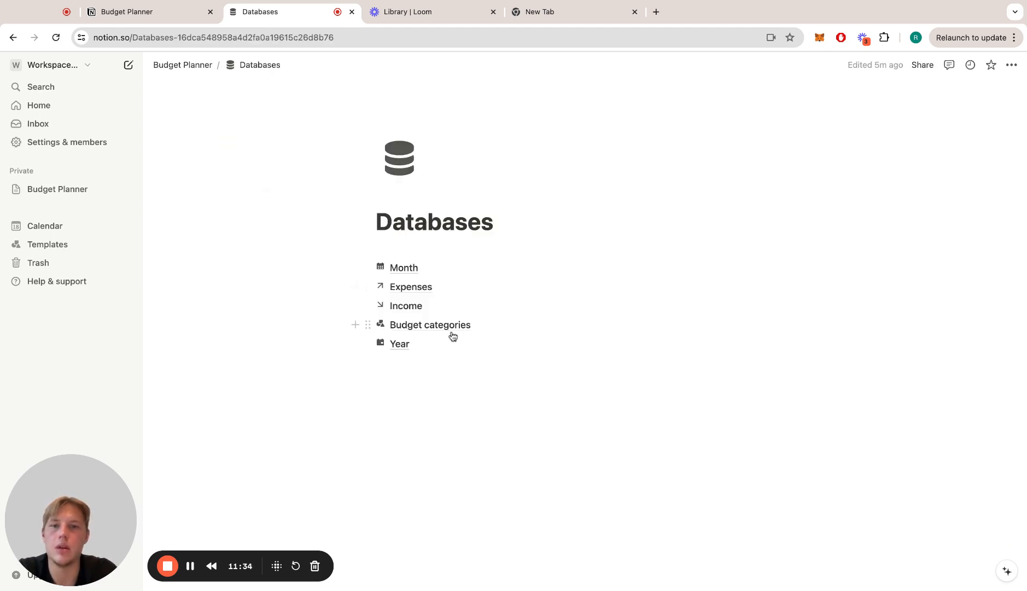
- Open the Year database and hide the duplicate database title above its table
left_click(401, 344)
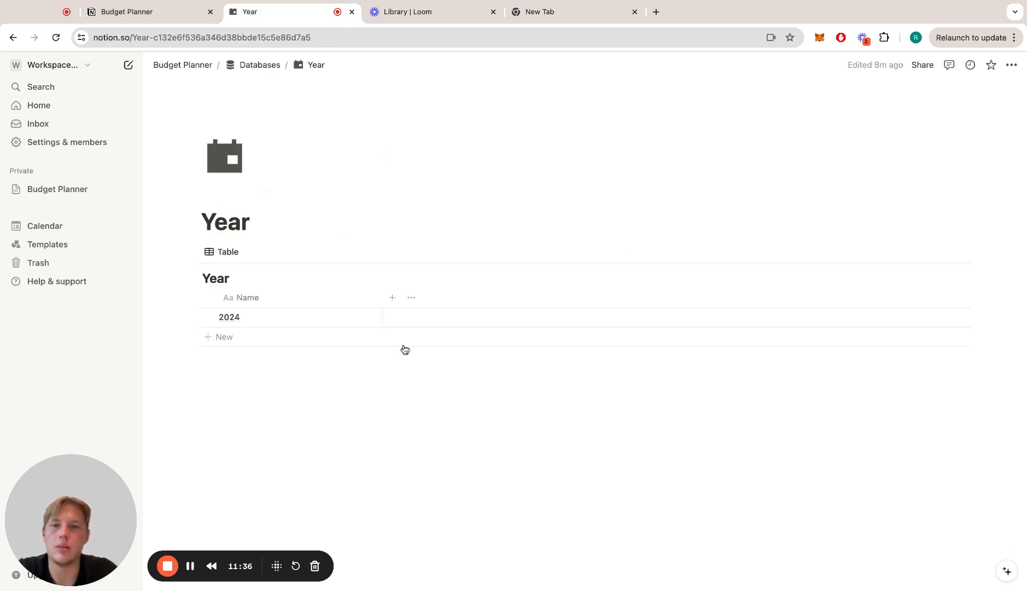
left_click(240, 278)
left_click(267, 342)
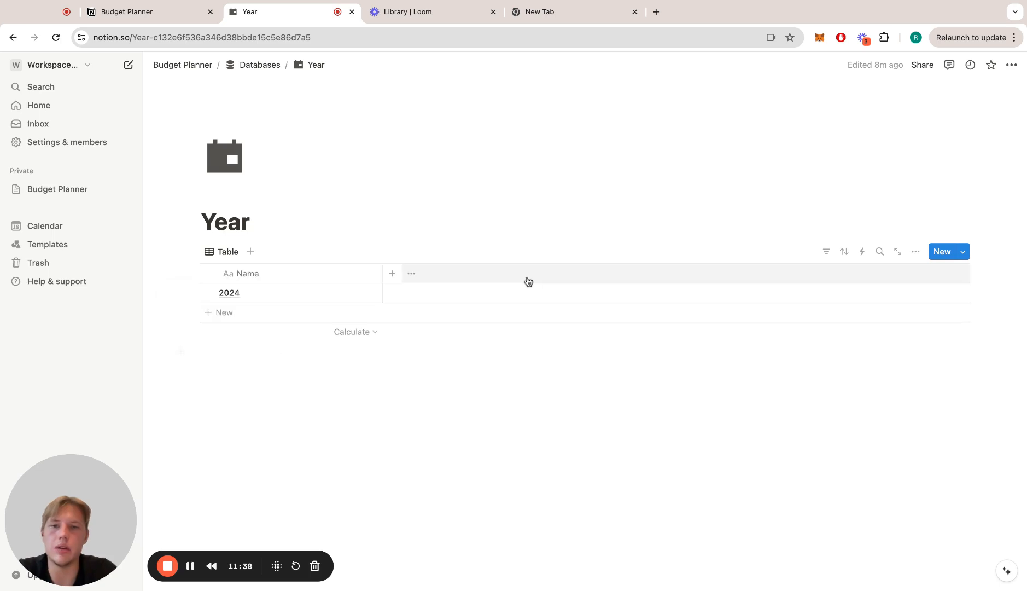
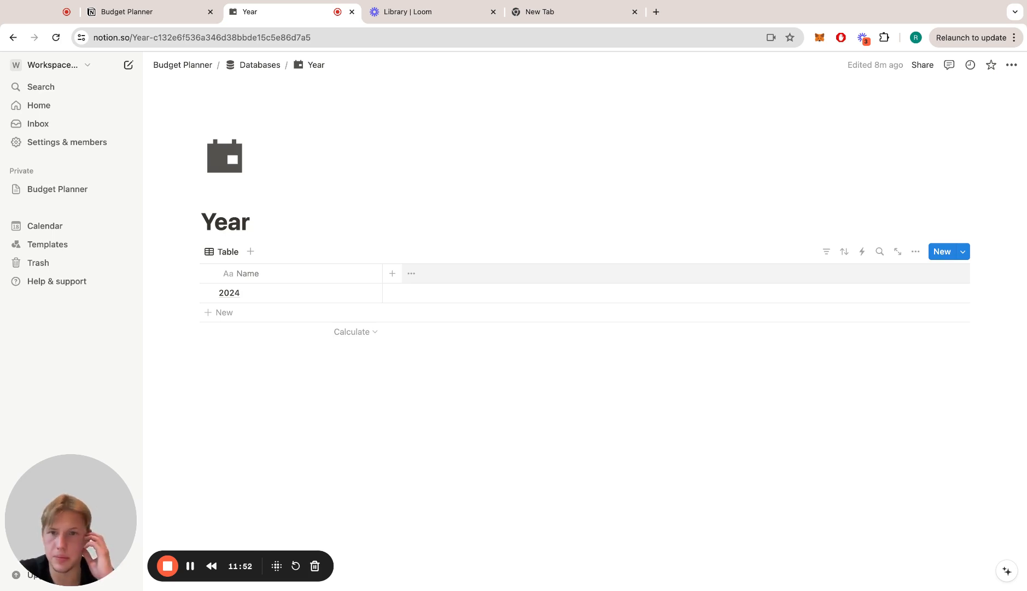
- Add a text property named Total expenses to the Year table
left_click(392, 275)
type("Totl")
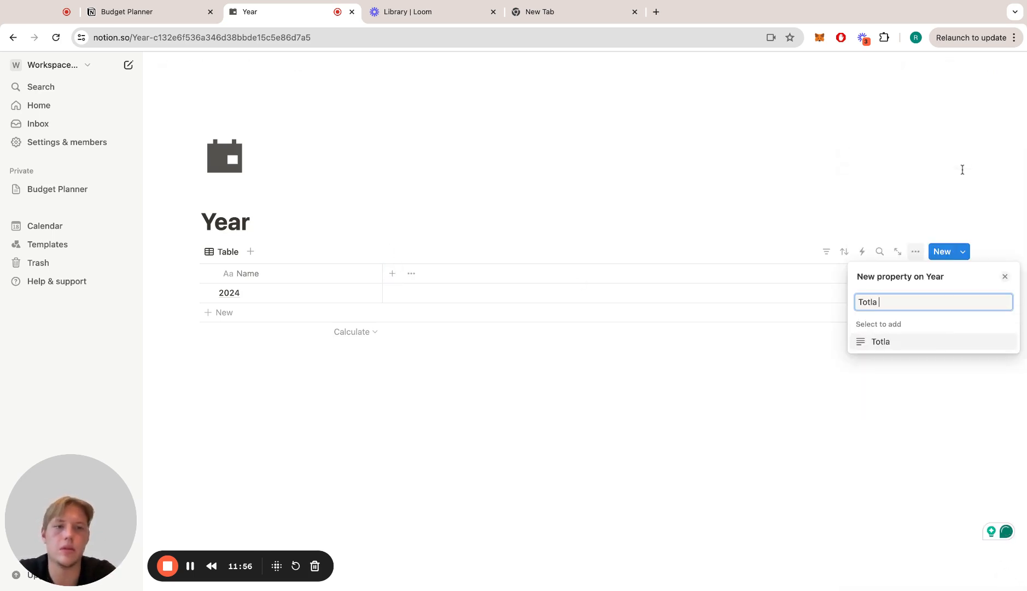
type("al expenses")
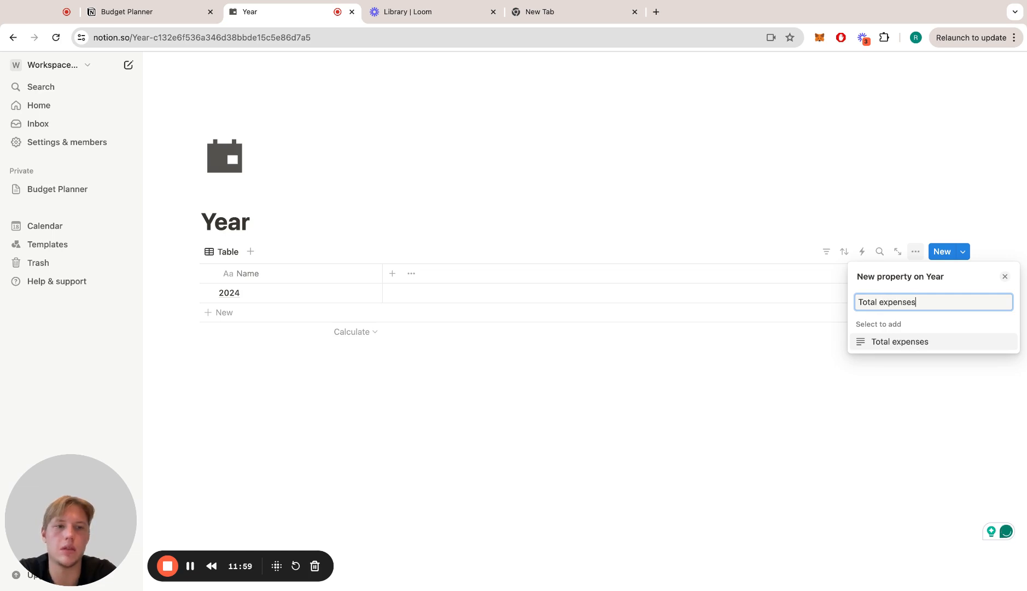
key("Return")
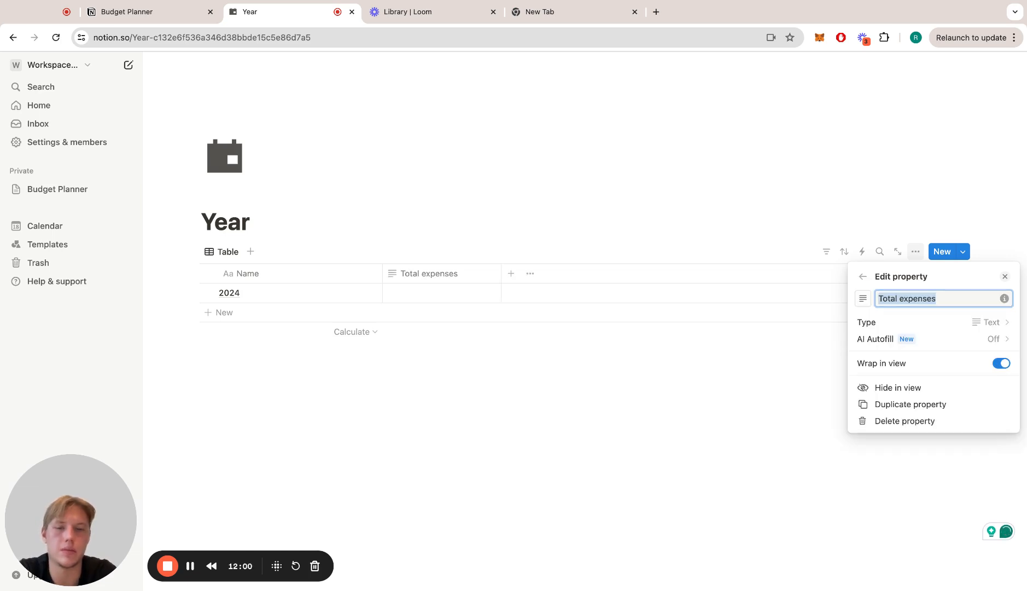
left_click(511, 275)
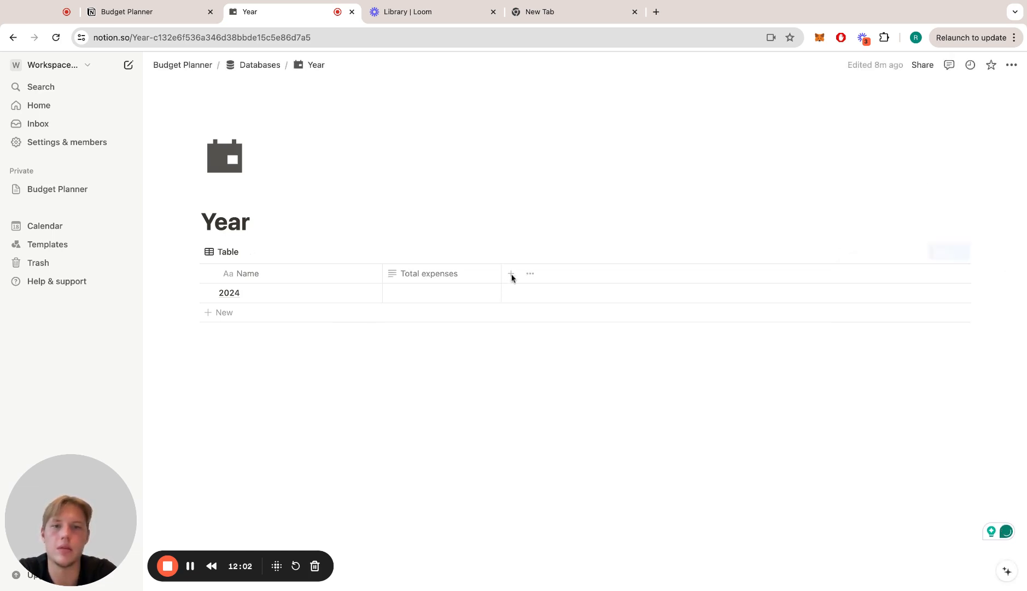
- Add a text property named Total income to the Year table
left_click(511, 275)
type("Total ")
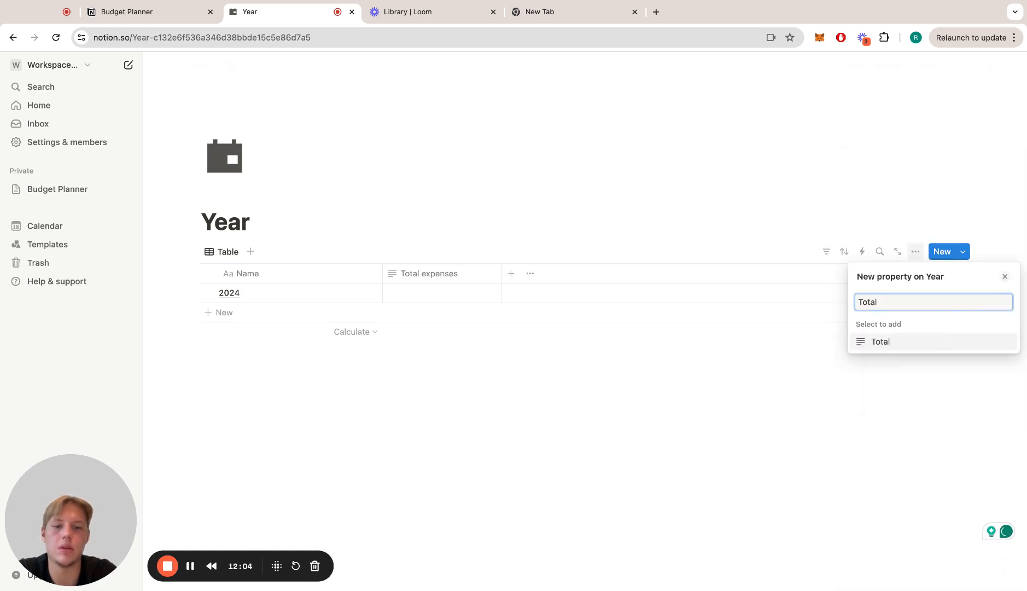
type("income")
key("Return")
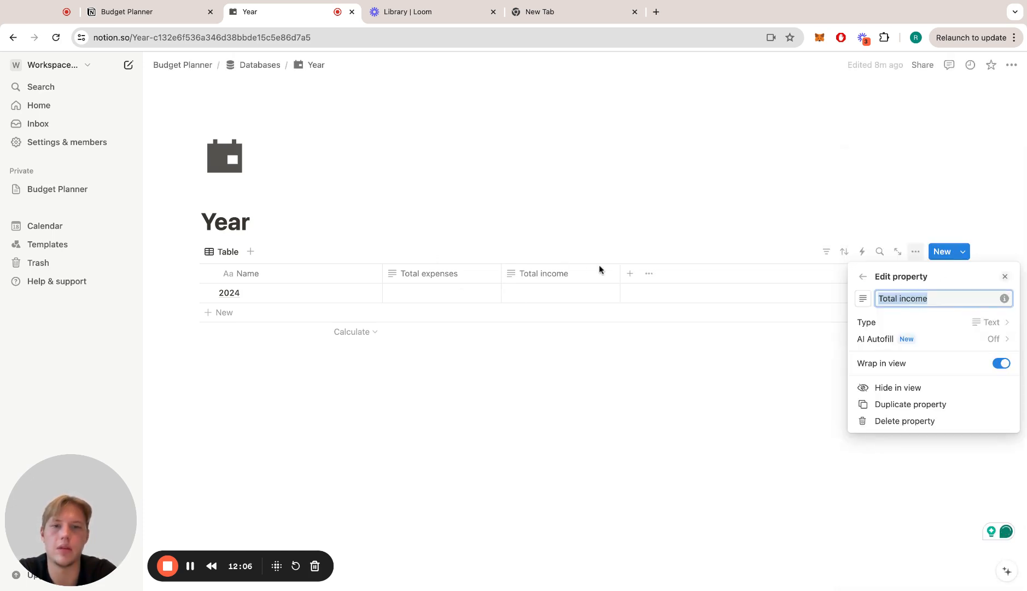
left_click(628, 275)
- Add a text property named Difference to the Year table
left_click(629, 276)
type("Dif")
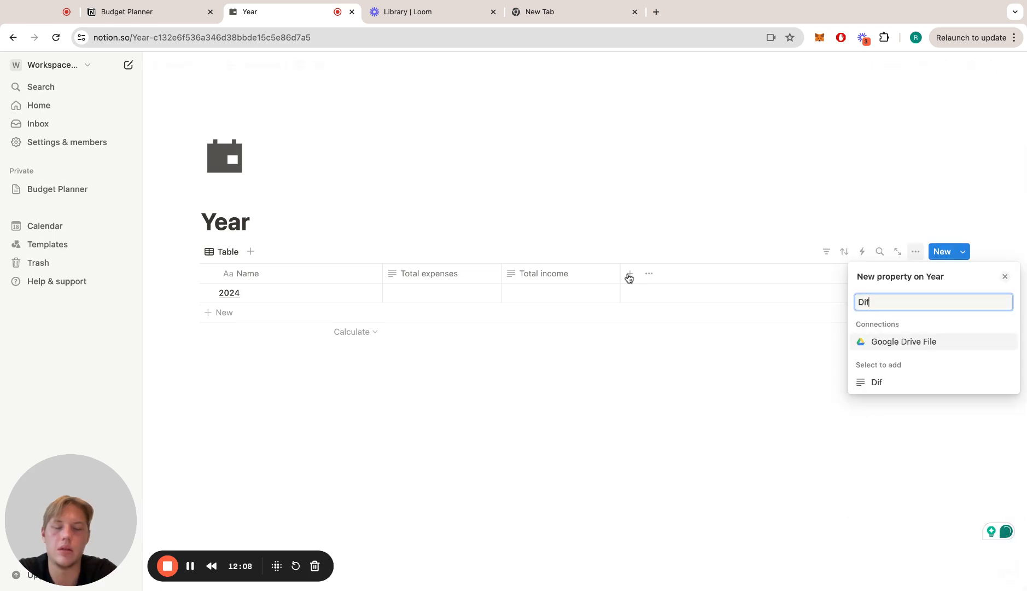
type("ference")
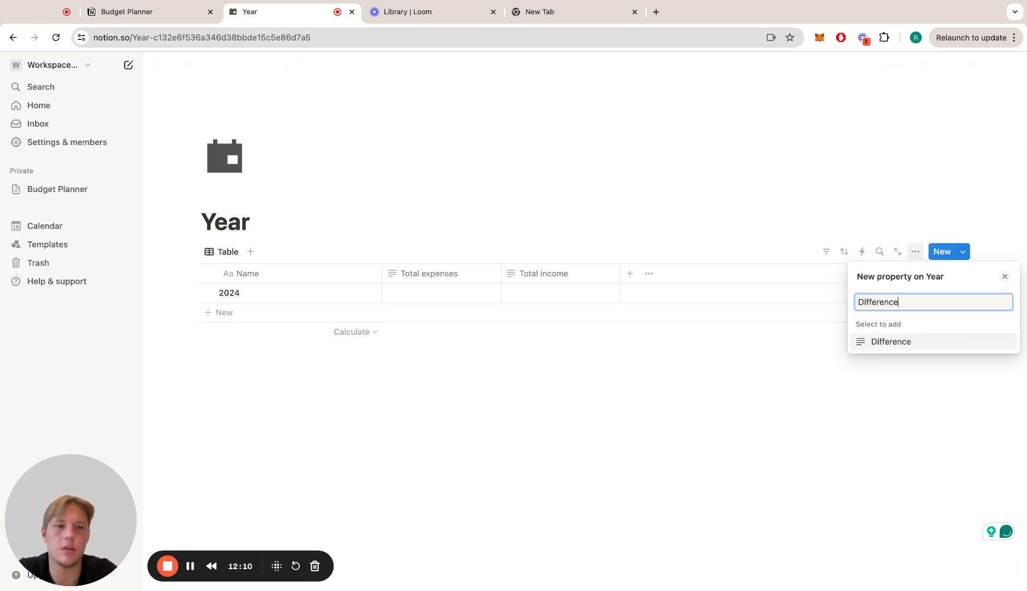
key("Return")
left_click(706, 372)
- Add a Month relation property to the Year table, linked to the Month database and also shown on Month as Year
left_click(749, 273)
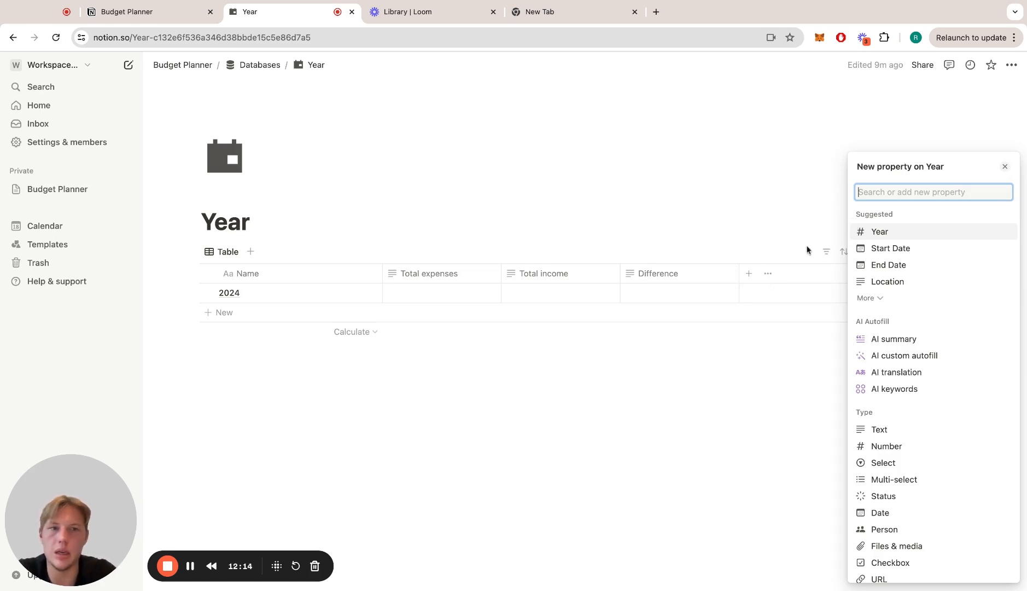
type("Mo")
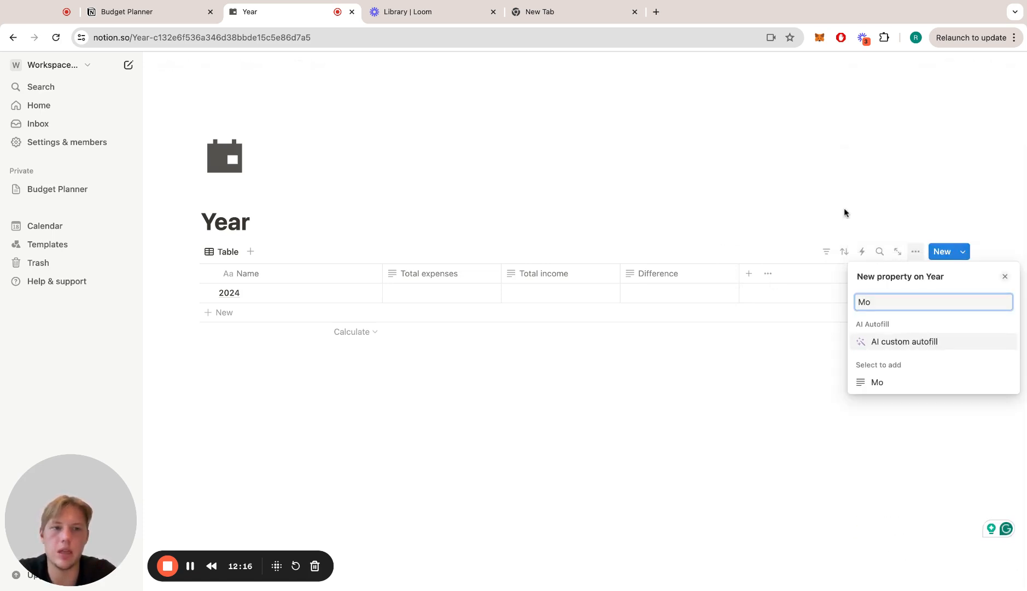
type("nth")
key("Return")
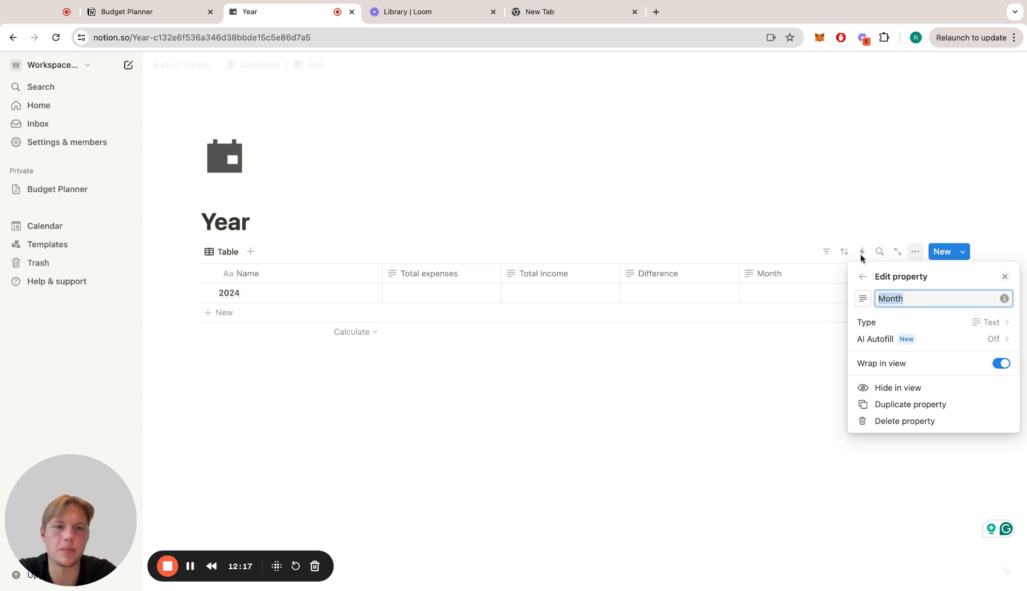
left_click(913, 324)
type("rela")
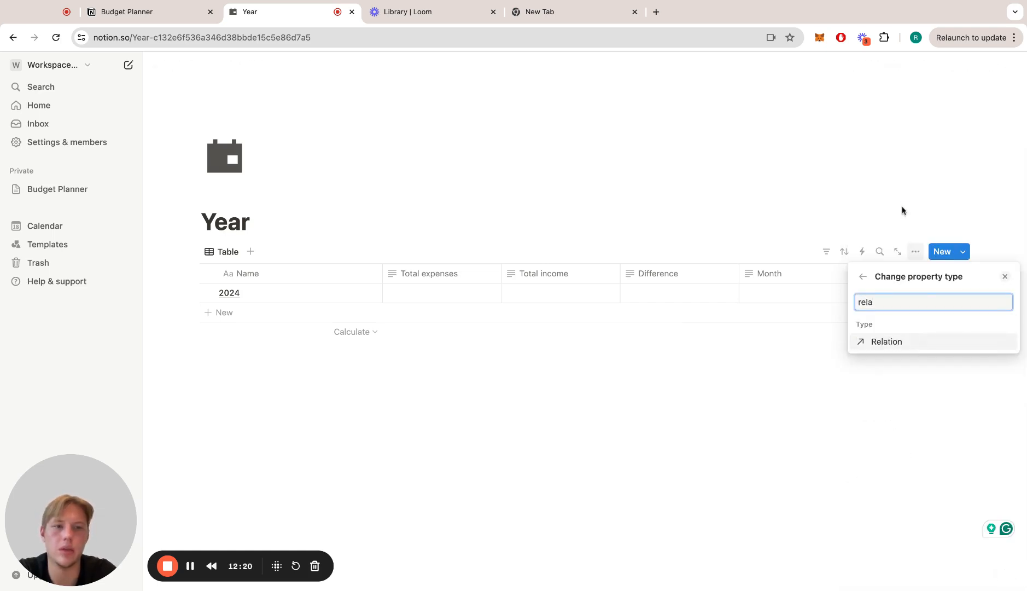
key("Return")
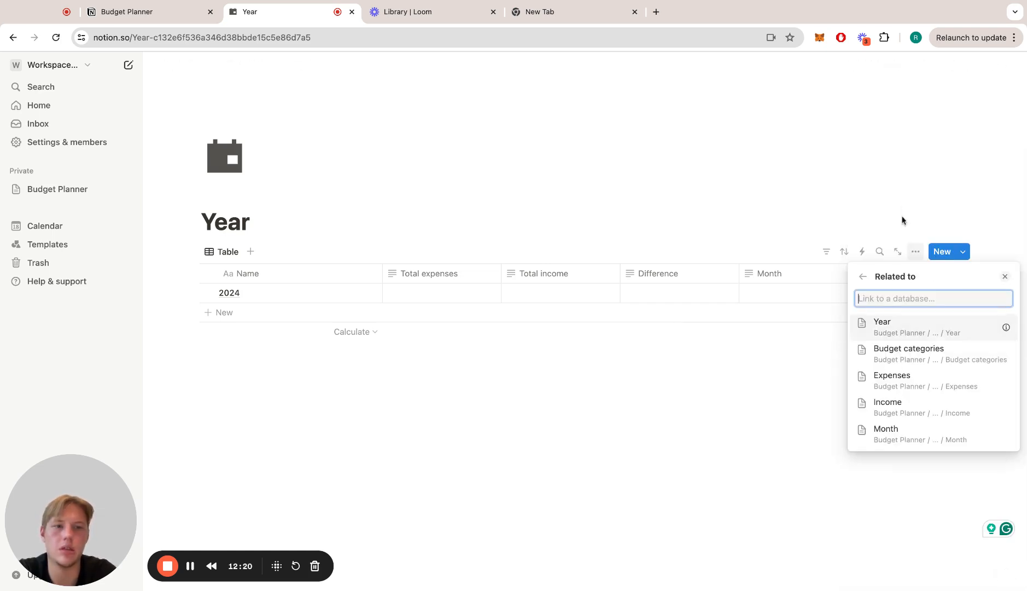
left_click(917, 436)
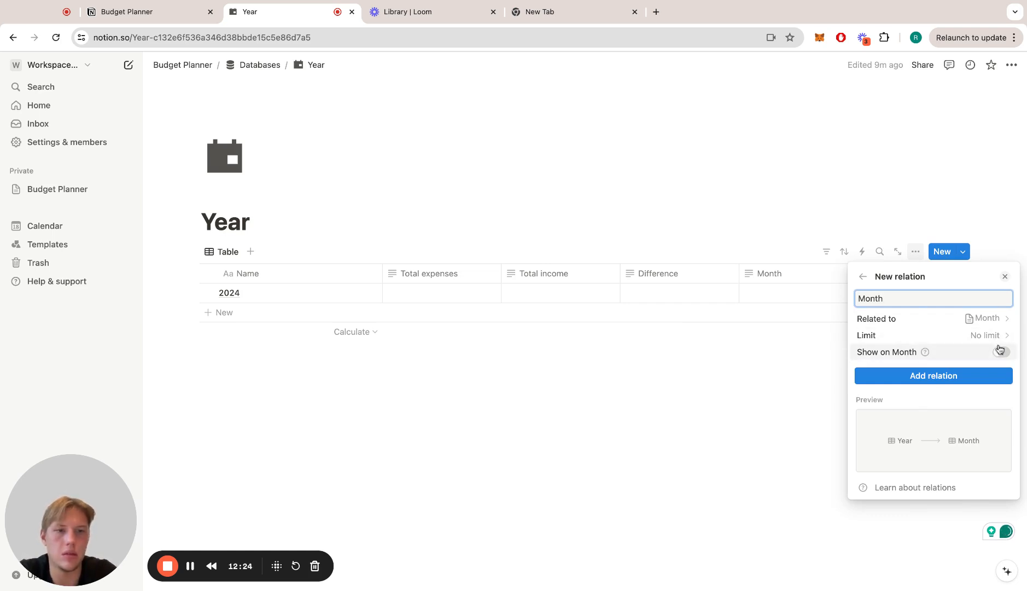
left_click(1002, 352)
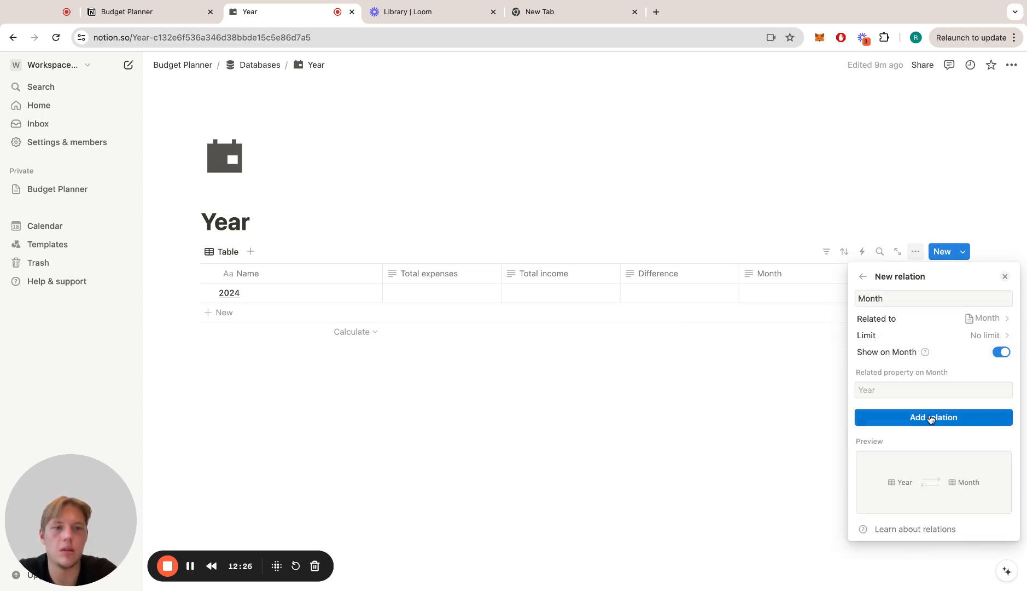
left_click(931, 419)
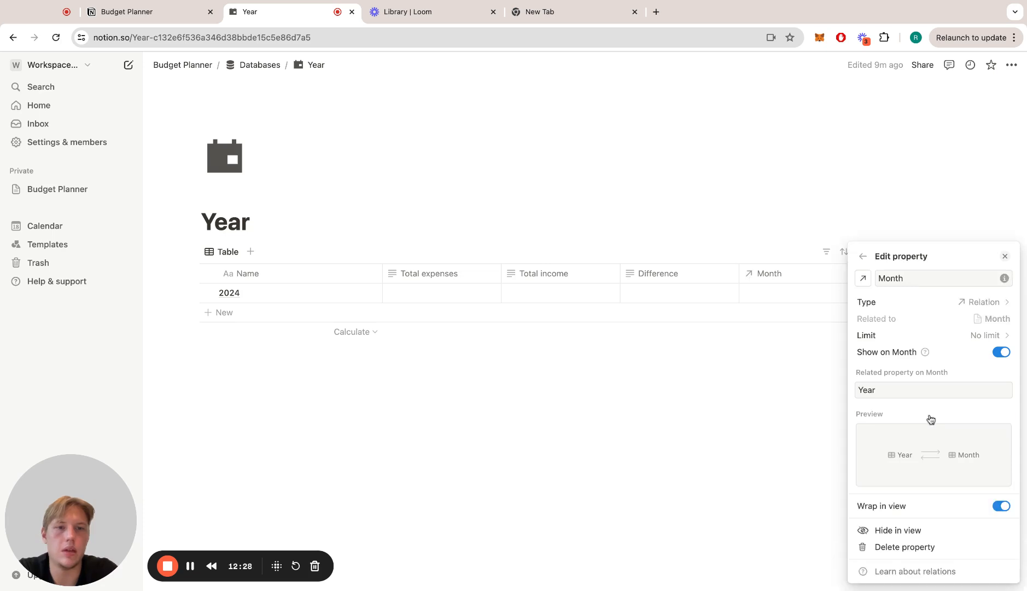
left_click(777, 378)
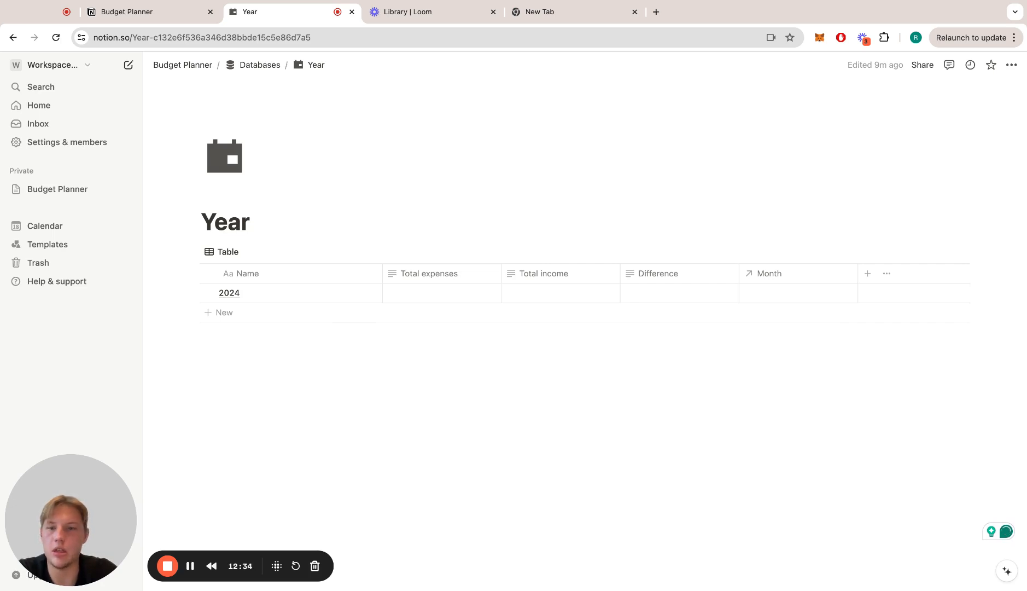
- Open the Month database and delete its three empty rows
left_click(262, 65)
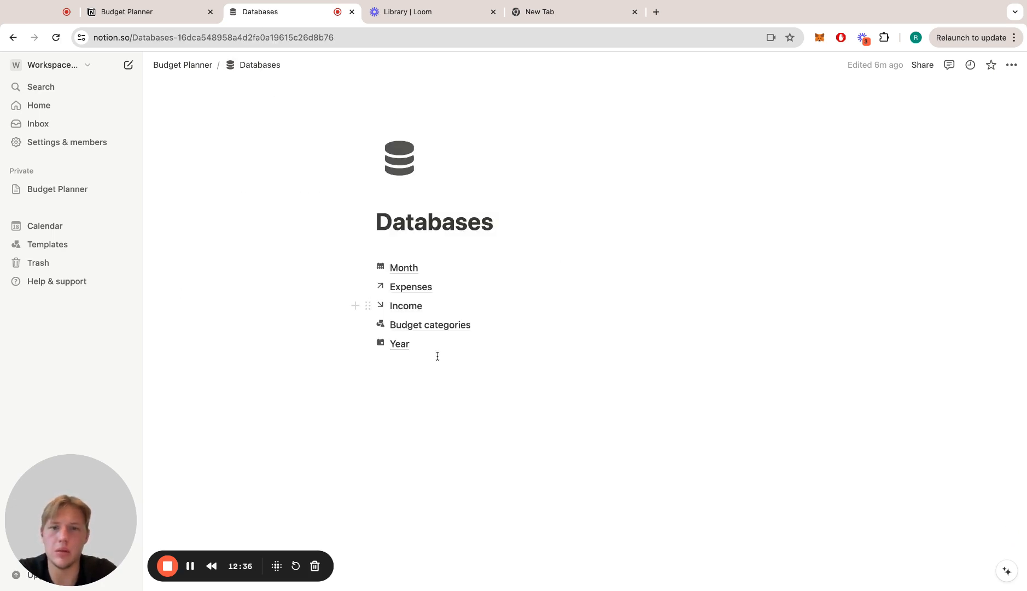
left_click(404, 267)
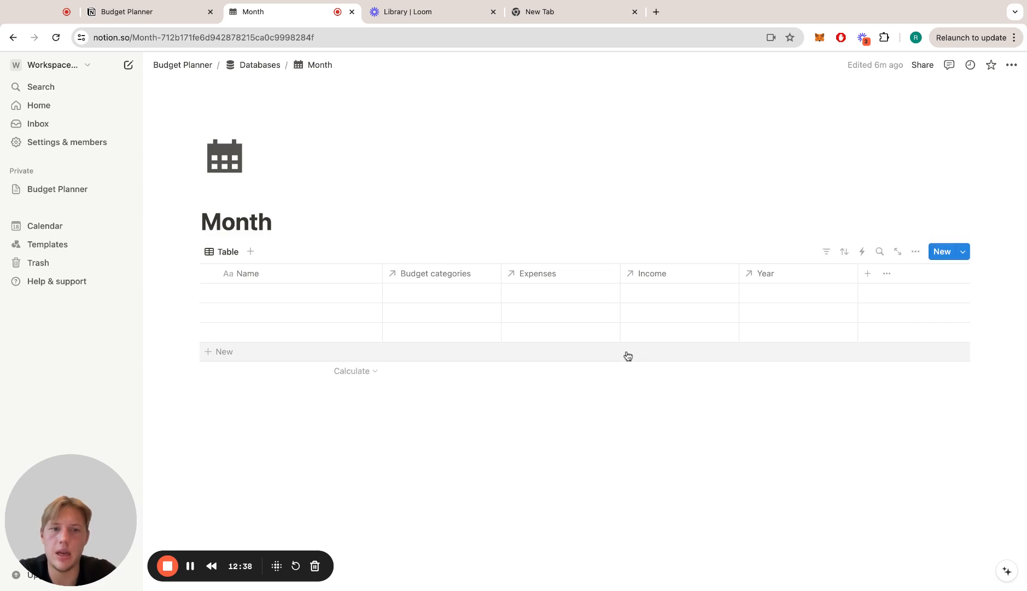
left_click(208, 293)
left_click(208, 312)
left_click(208, 332)
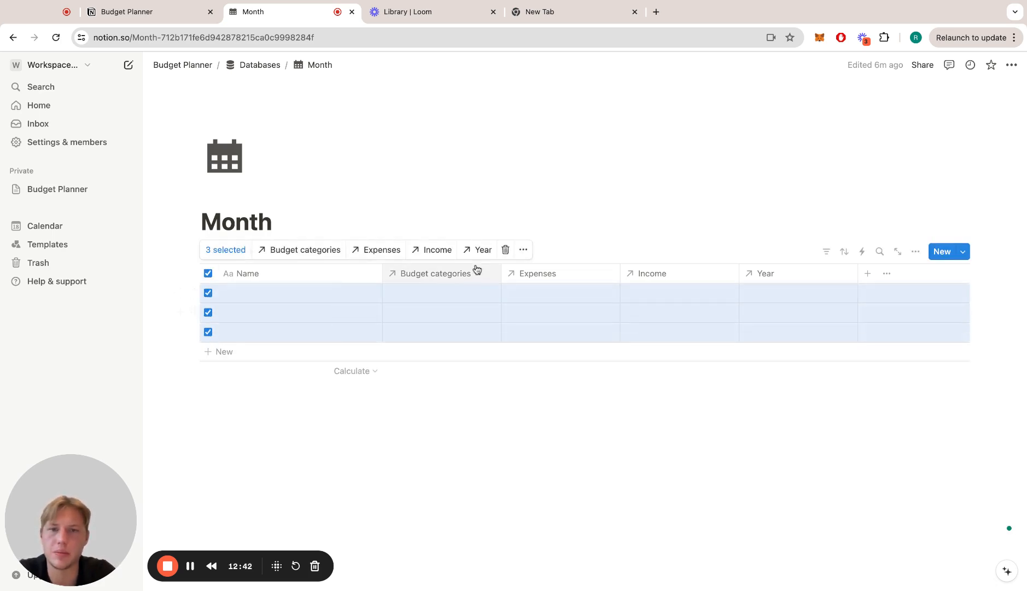
left_click(504, 251)
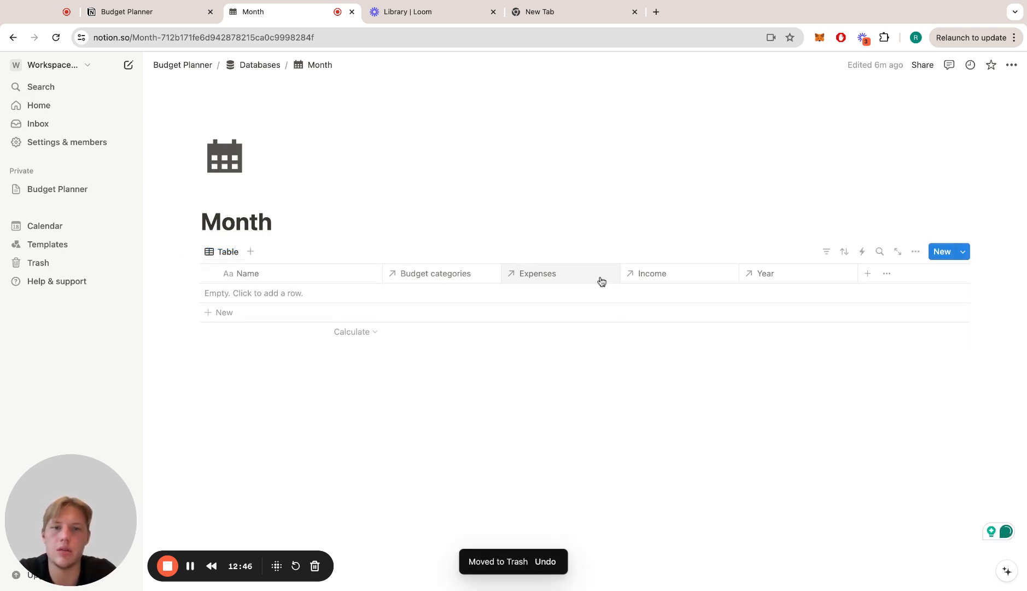
- Add a Formula property named Total expenses to the Month table
left_click(869, 277)
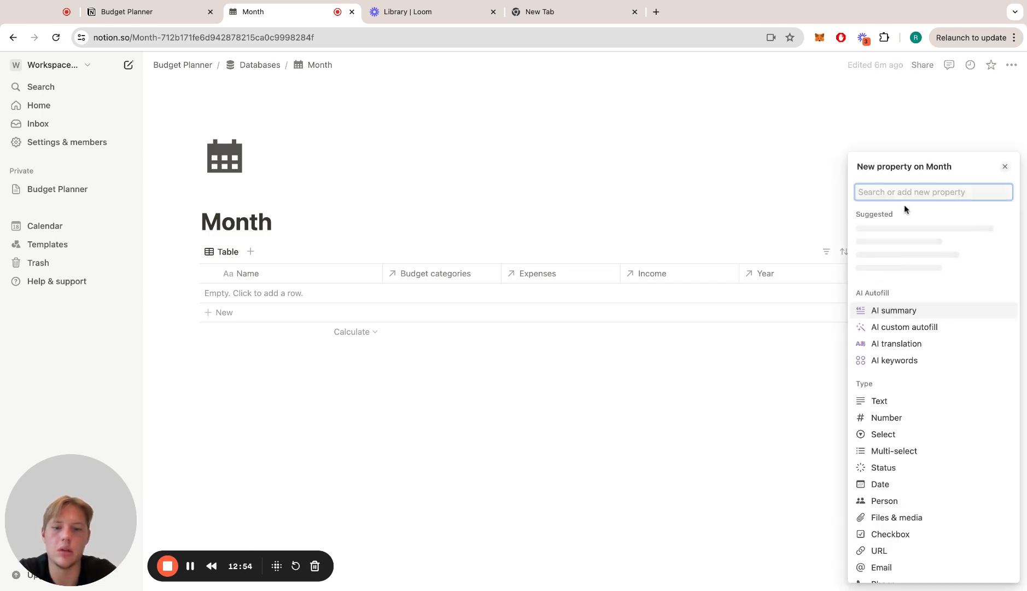
type("Total ")
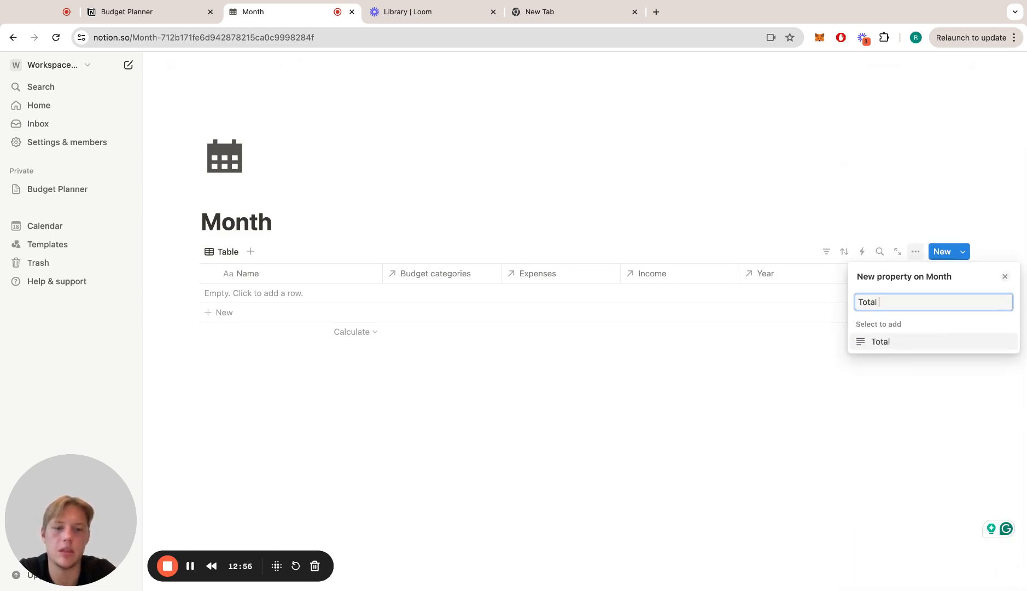
type("expenses")
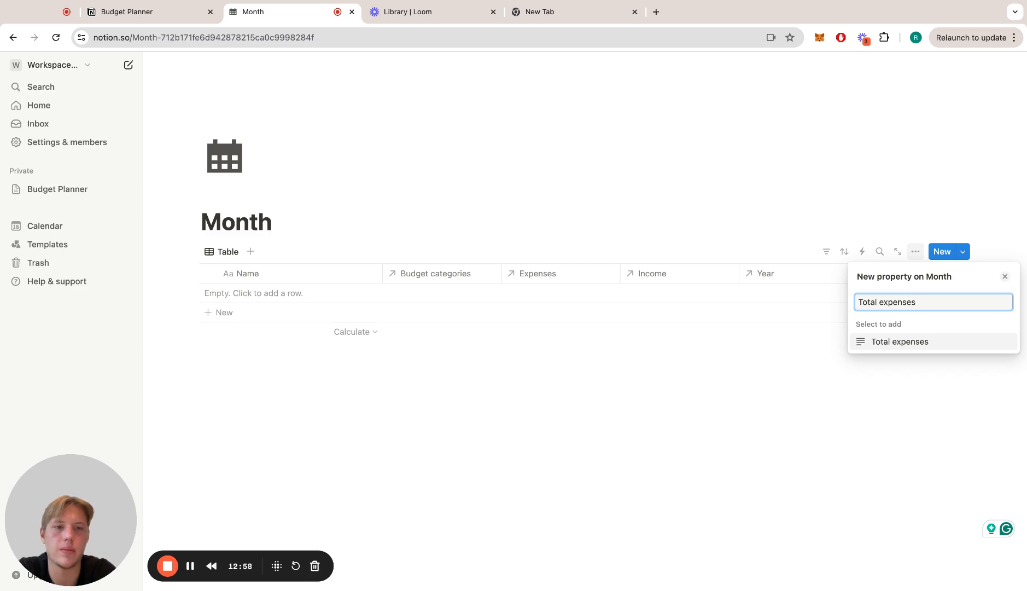
key("Return")
left_click(931, 324)
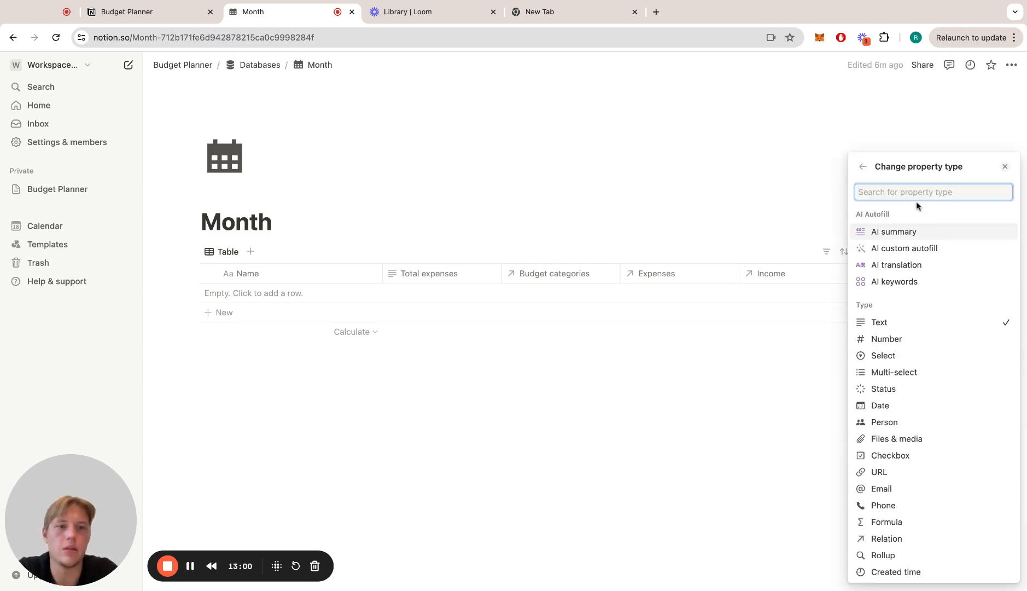
type("form")
left_click(890, 341)
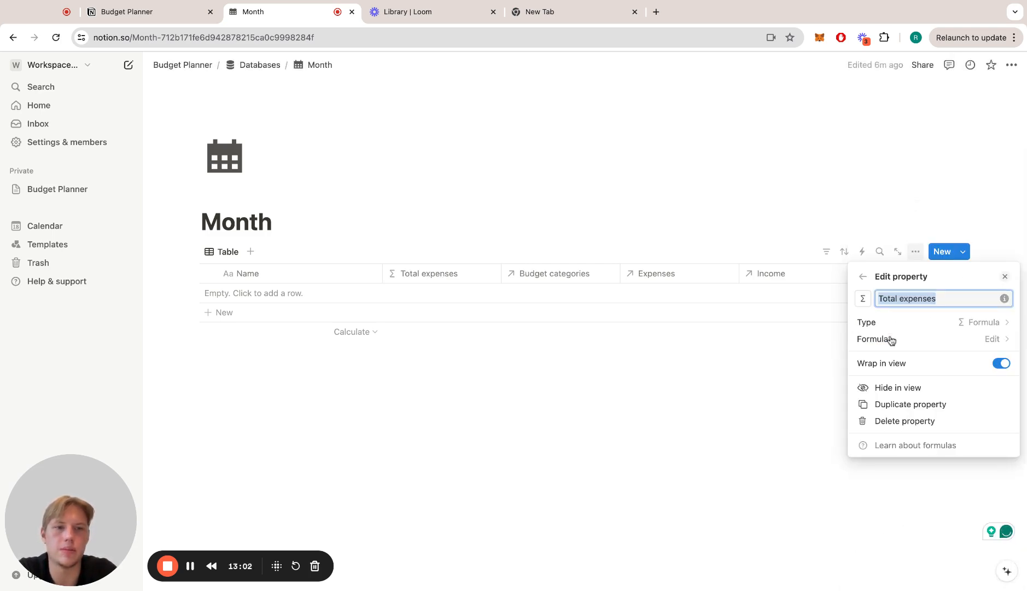
- Enter Expenses.map(current.Amount).sum() as the formula of the Month table's Total expenses property
left_click(939, 340)
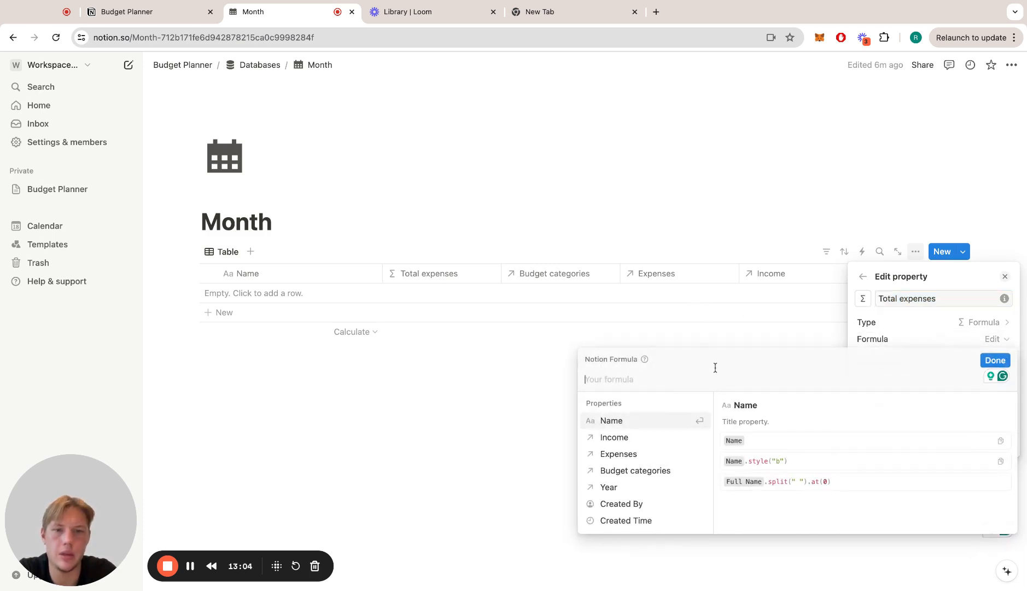
key("Down")
key("Down")
key("Return")
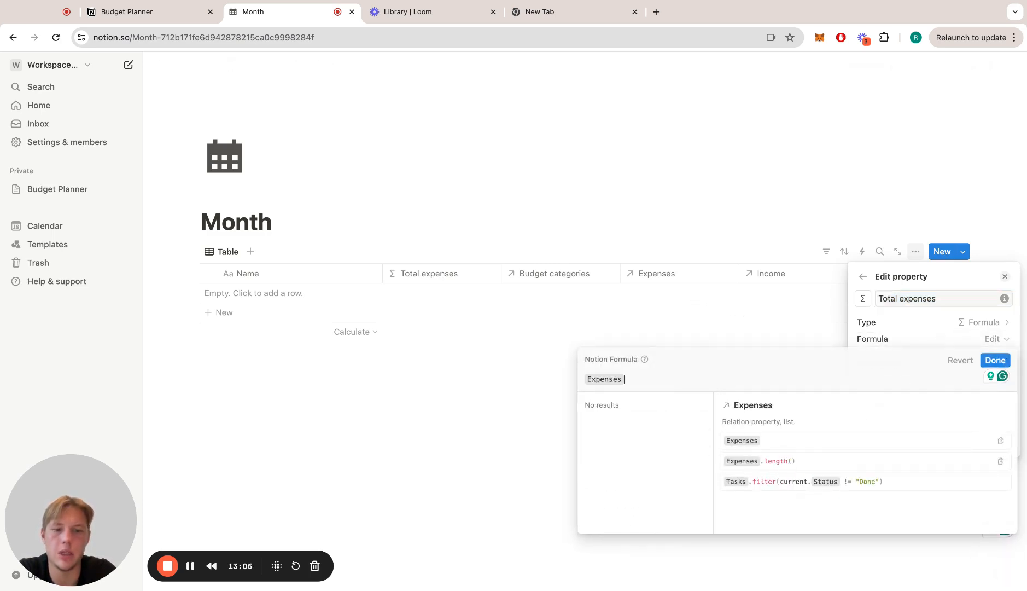
type(".ma")
key("Return")
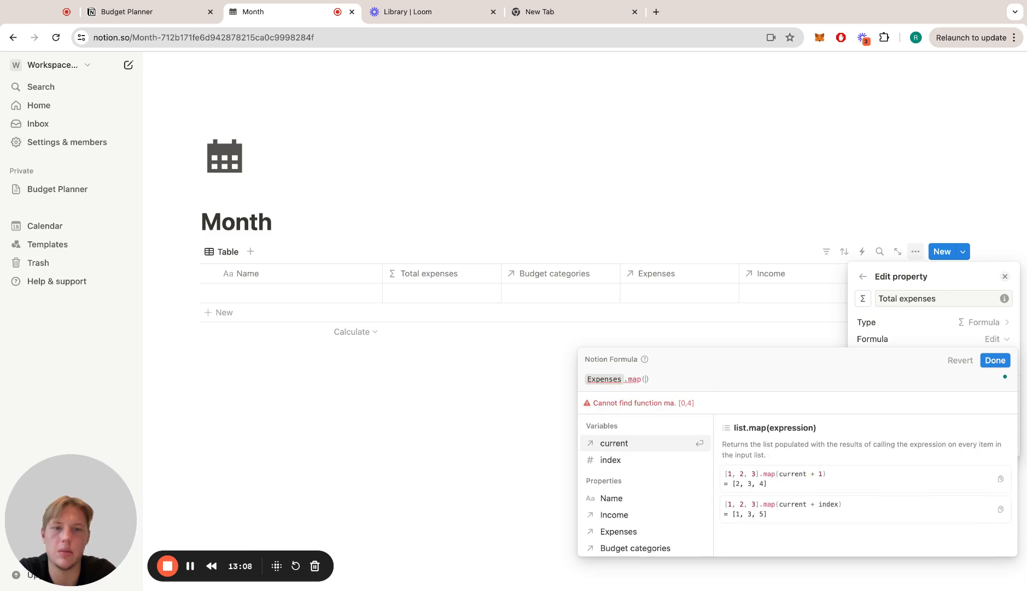
type("cu")
key("Return")
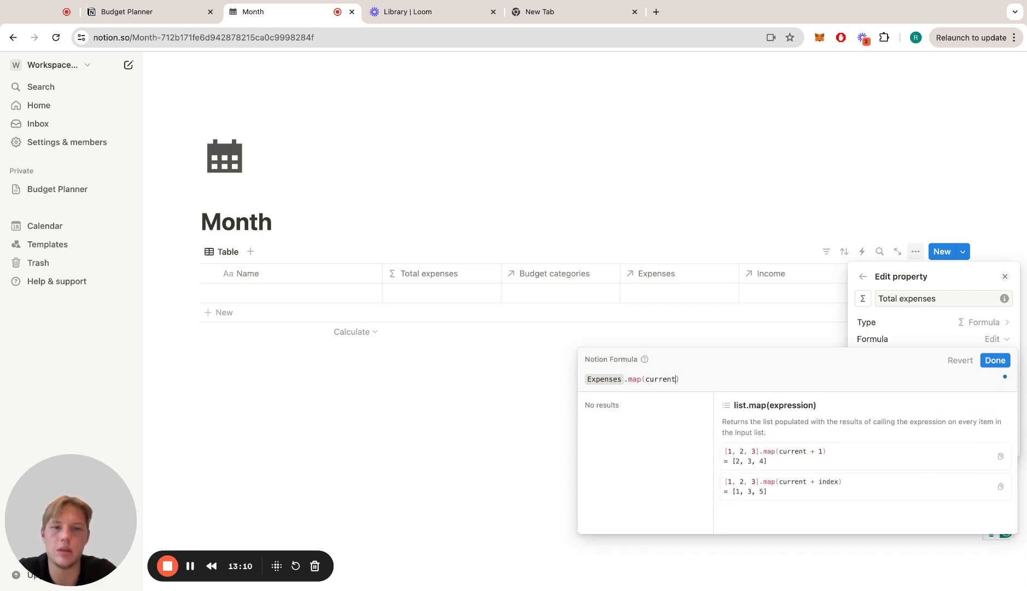
type(".")
key("Down")
key("Return")
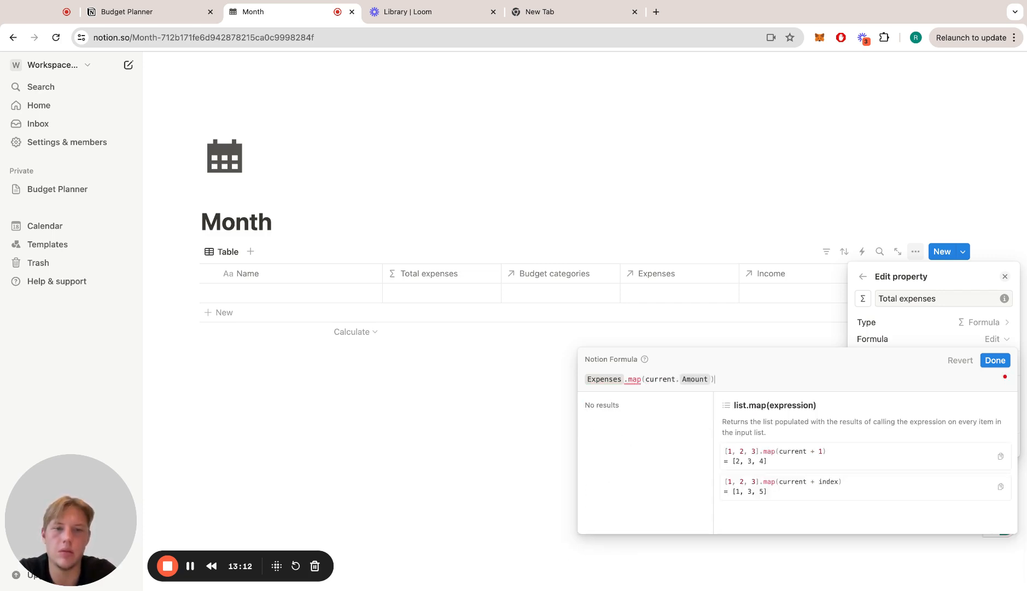
type(".s")
key("Return")
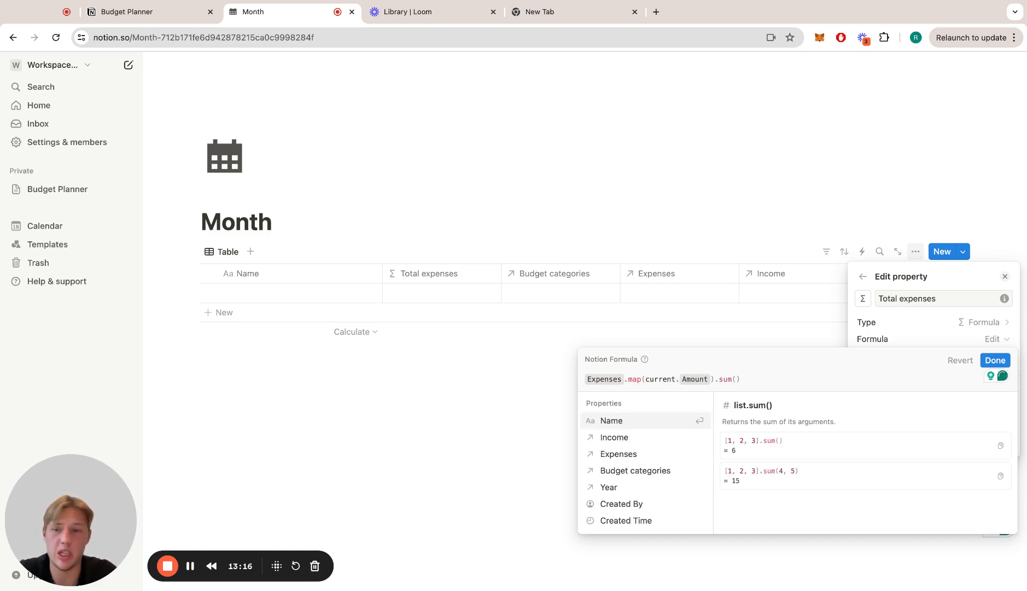
- Save the Month table's Total expenses formula and set its number format to Number
left_click(995, 361)
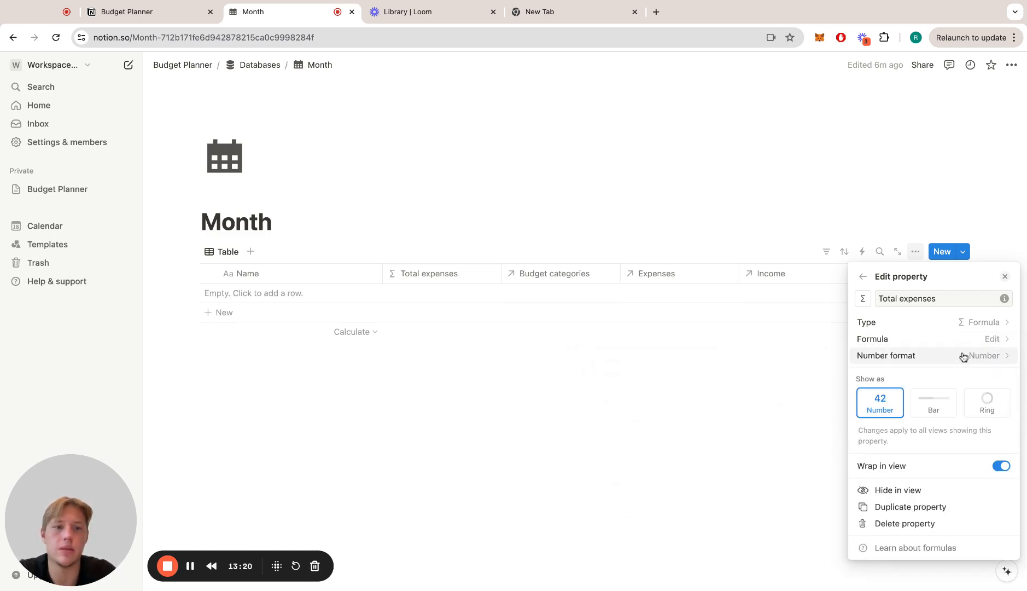
left_click(969, 357)
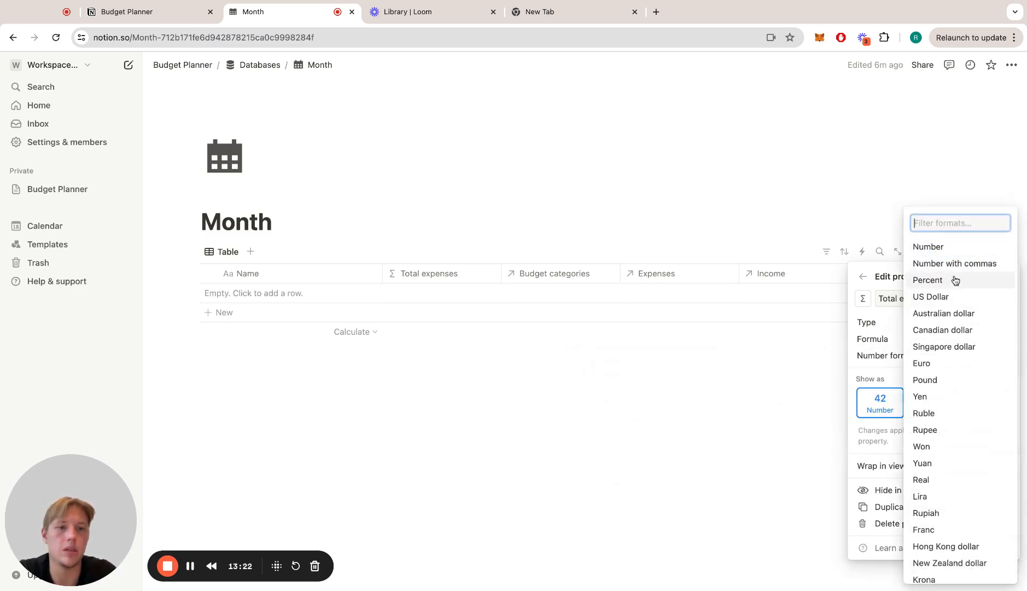
left_click(943, 249)
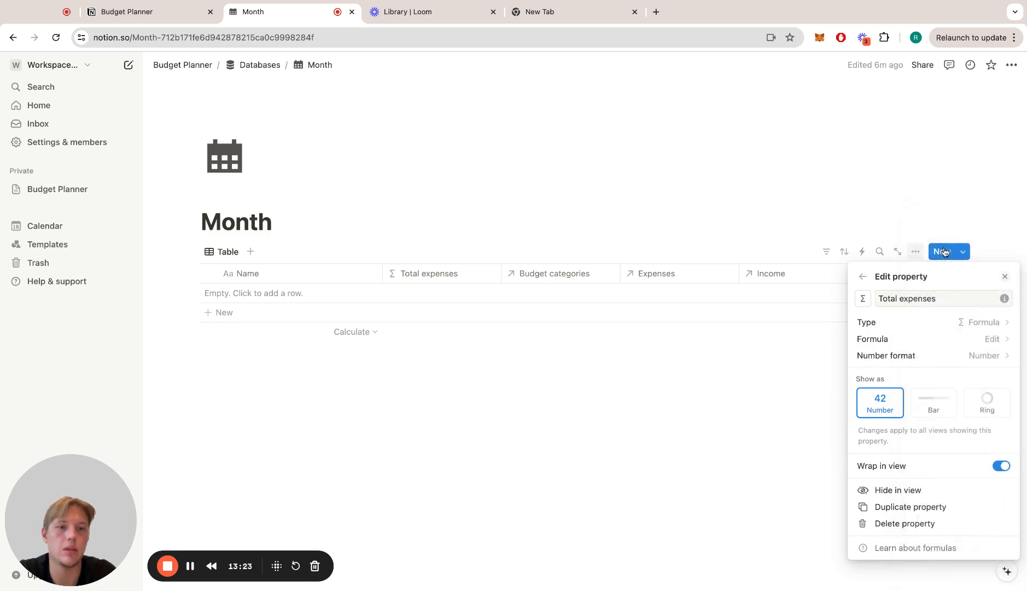
left_click(718, 372)
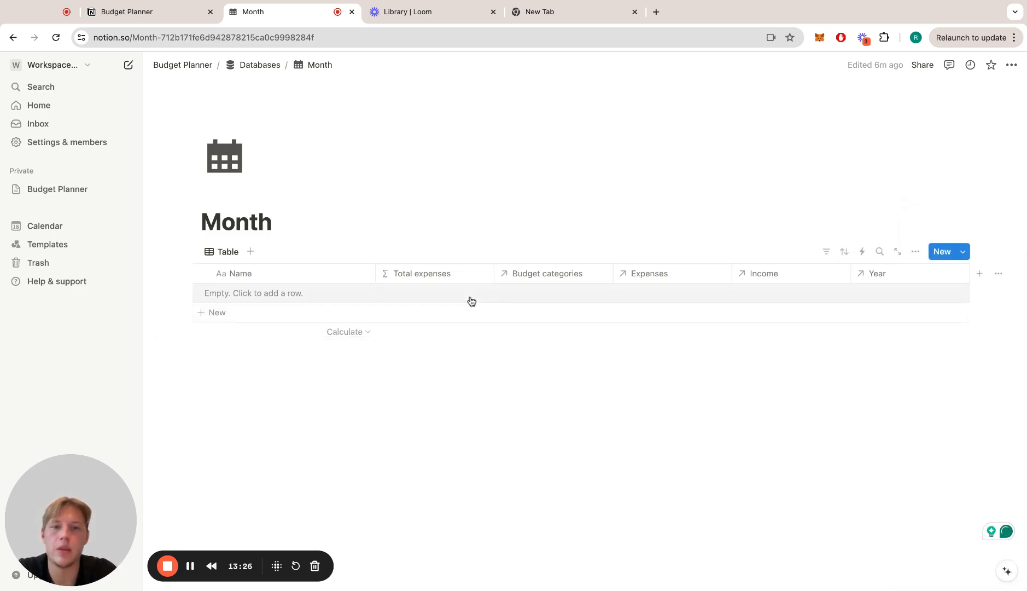
- Add a Formula property named Total income to the Month table
left_click(972, 283)
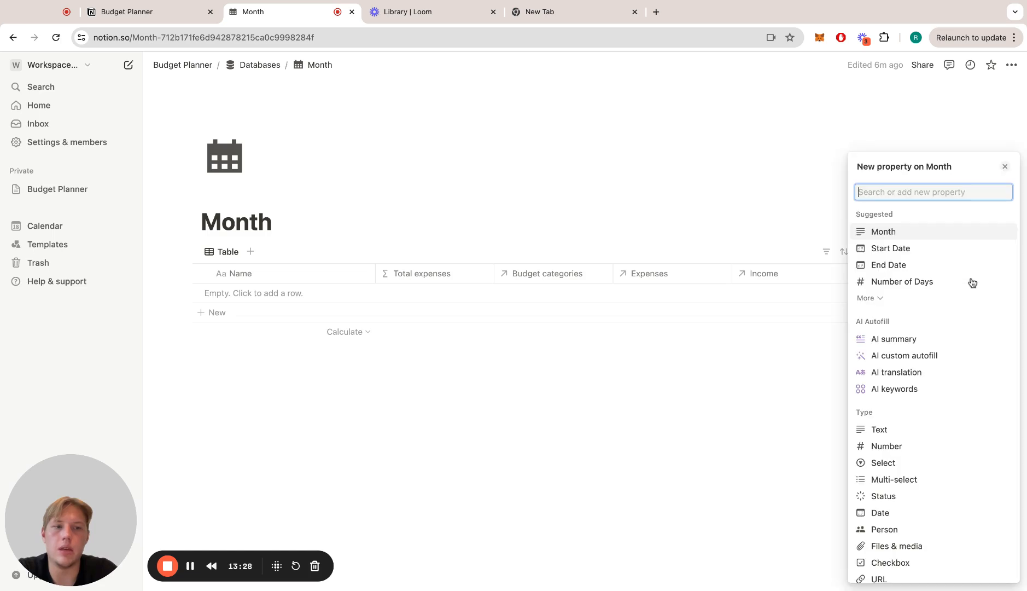
type("To")
type("tal")
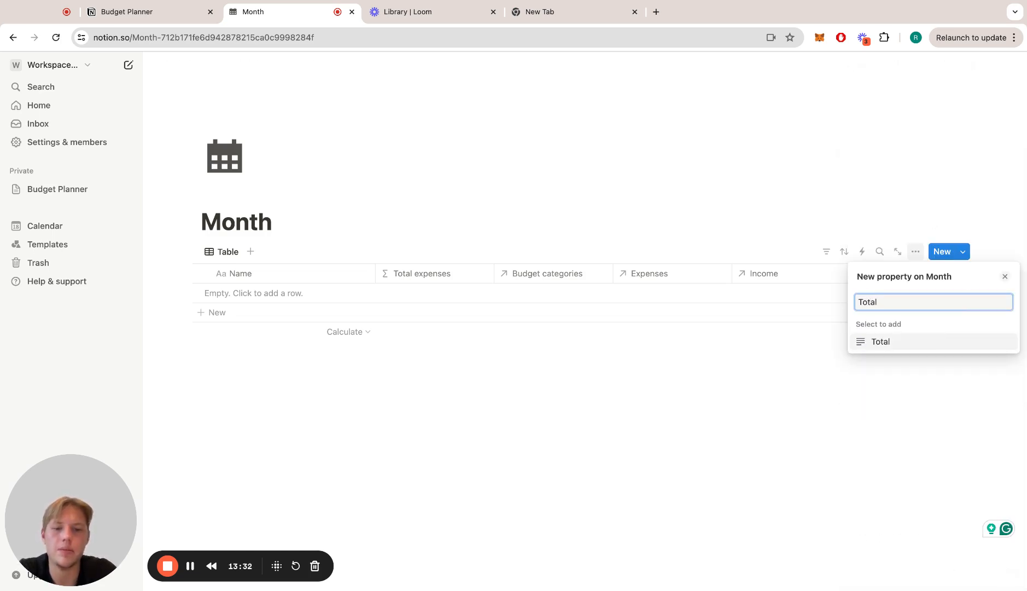
type(" inco")
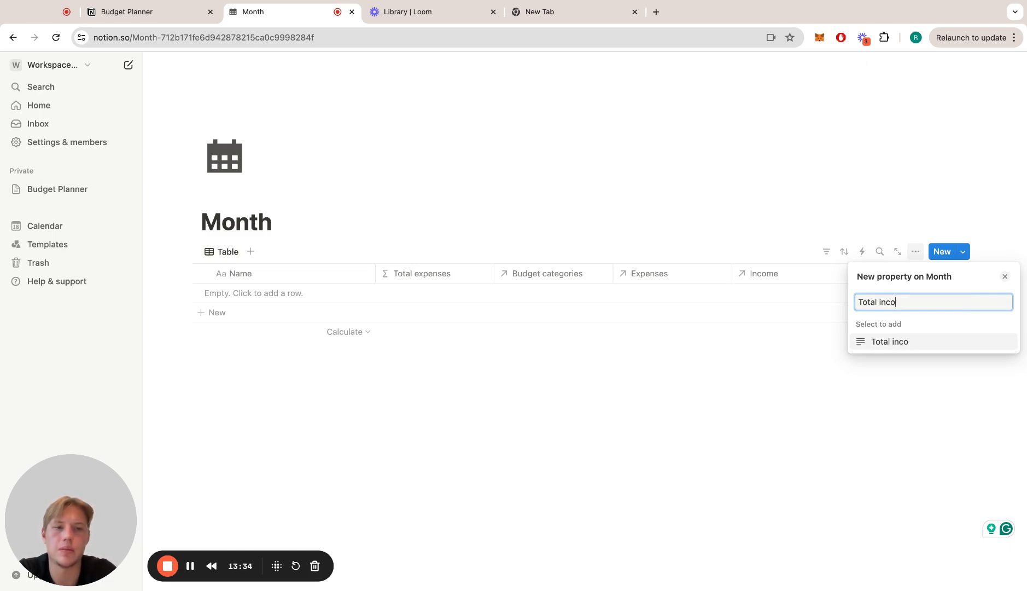
type("me")
key("Return")
left_click(936, 324)
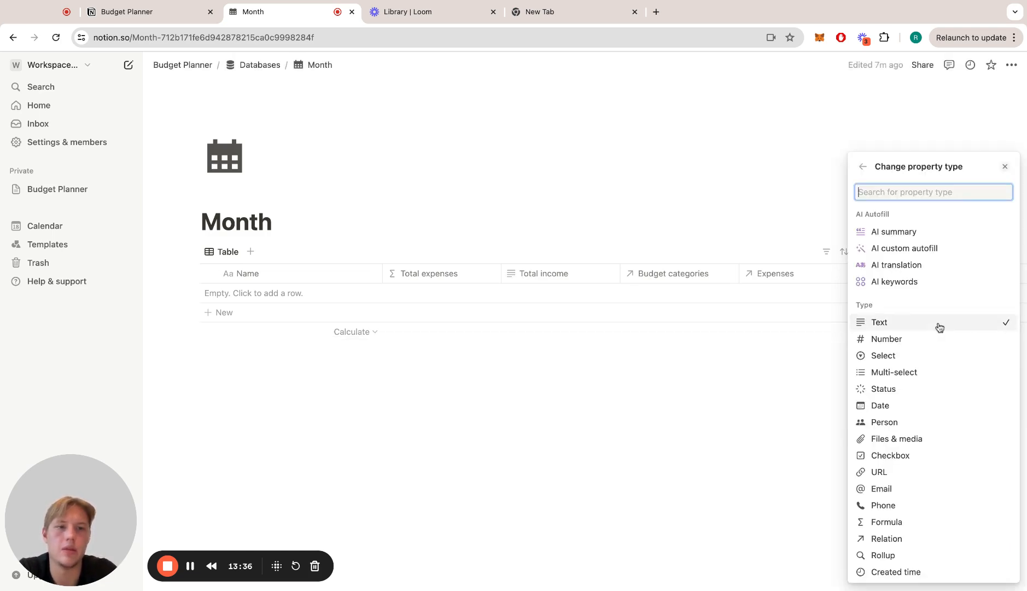
type("formu")
left_click(899, 344)
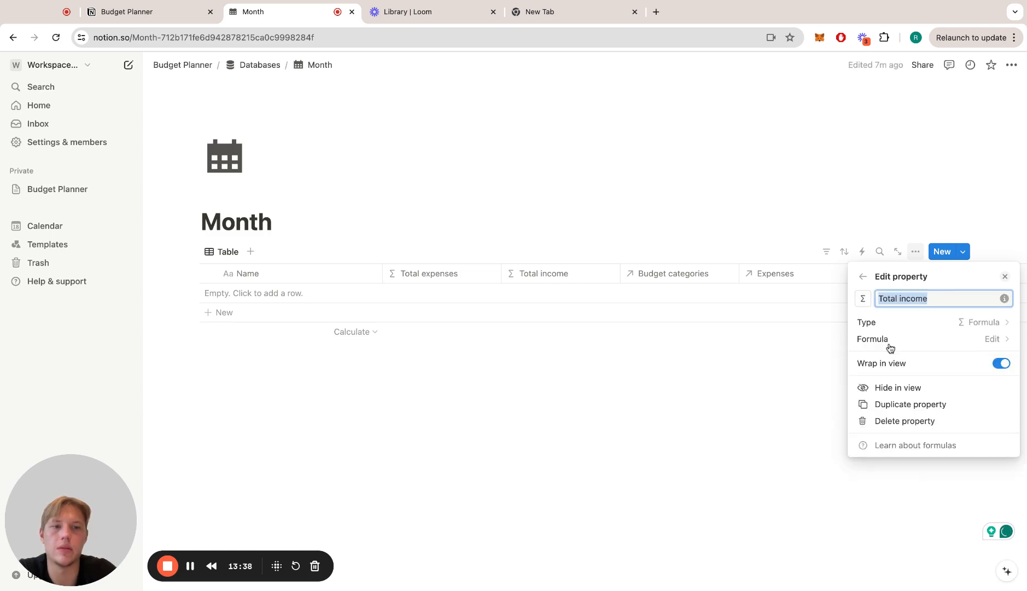
- Enter Income.map(current.Amount) as the formula of the Month table's Total income property and save it
left_click(897, 340)
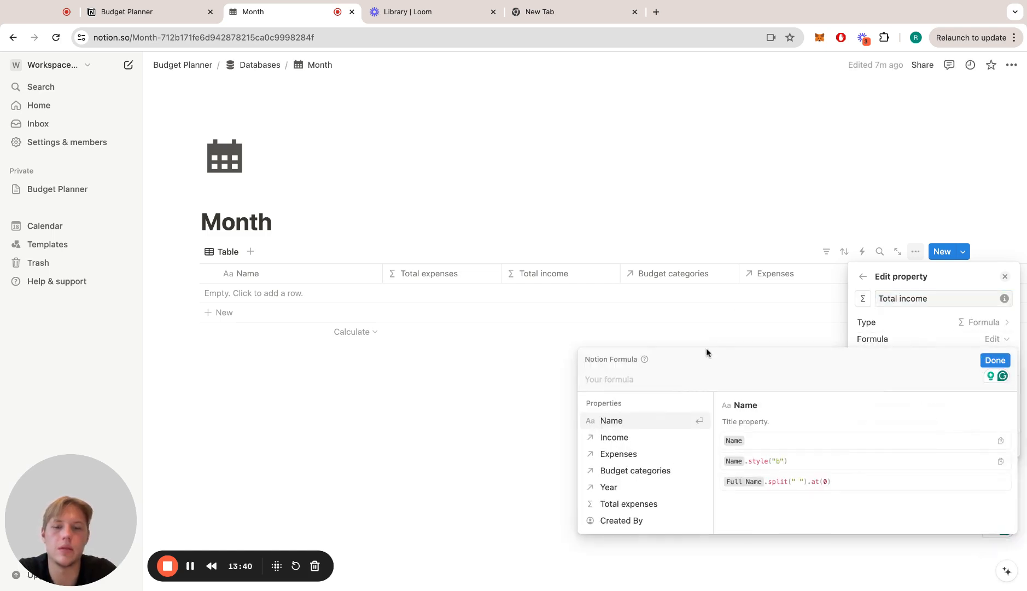
key("Down")
key("Return")
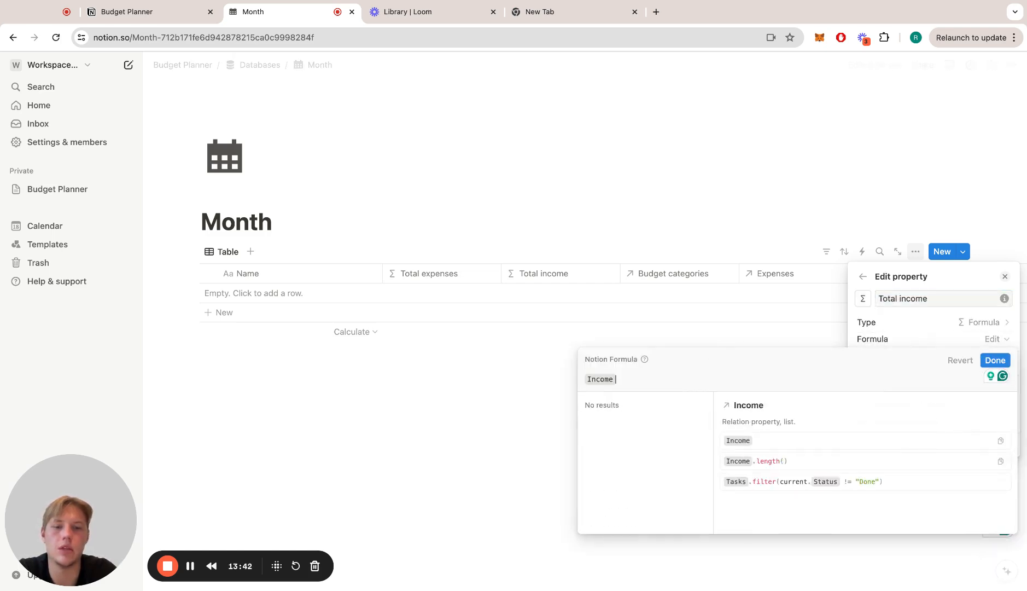
type(".map(cu")
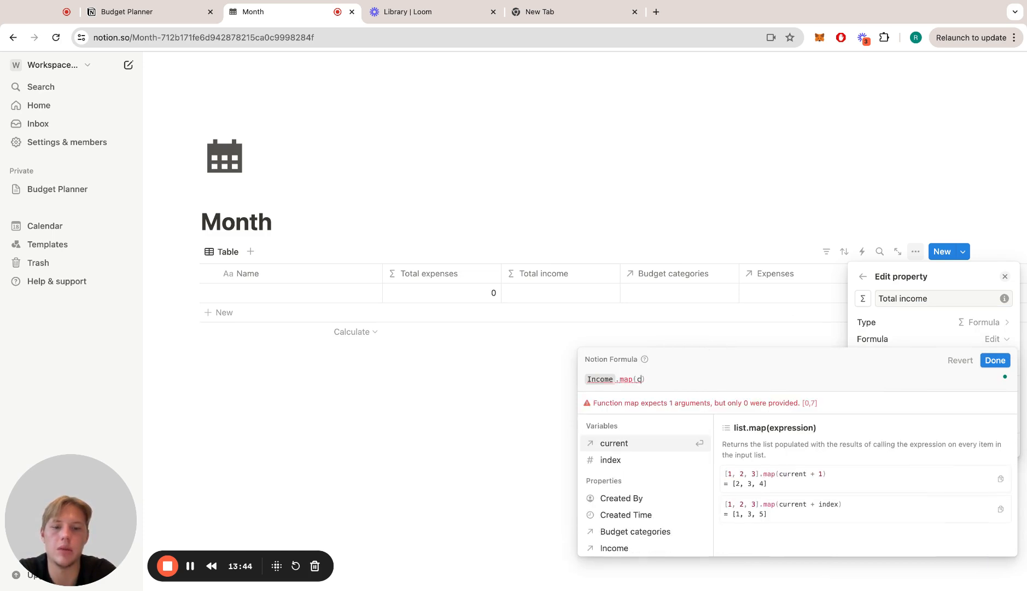
key("Return")
type(".")
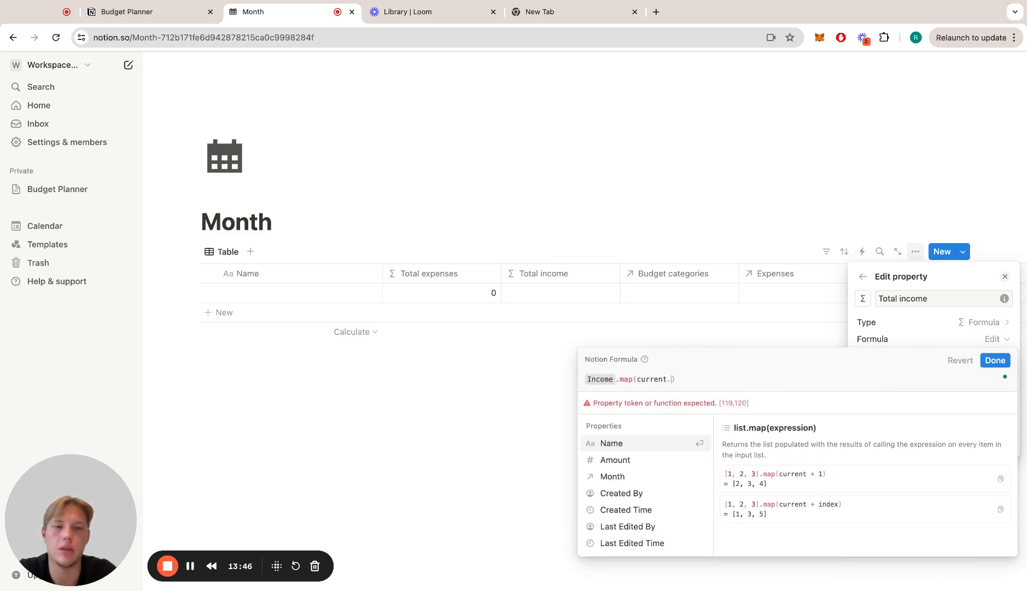
key("Return")
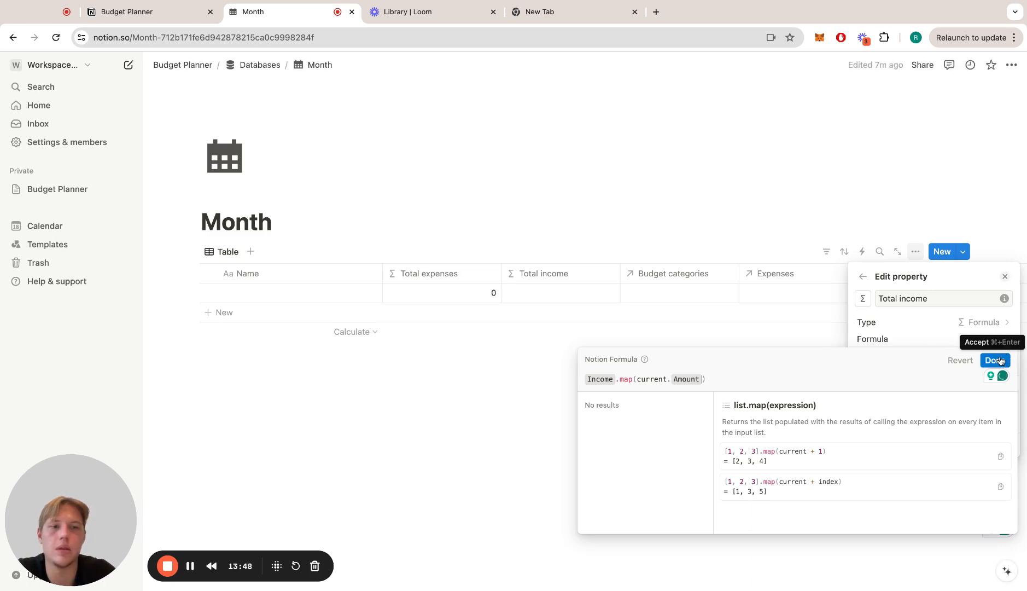
left_click(1000, 360)
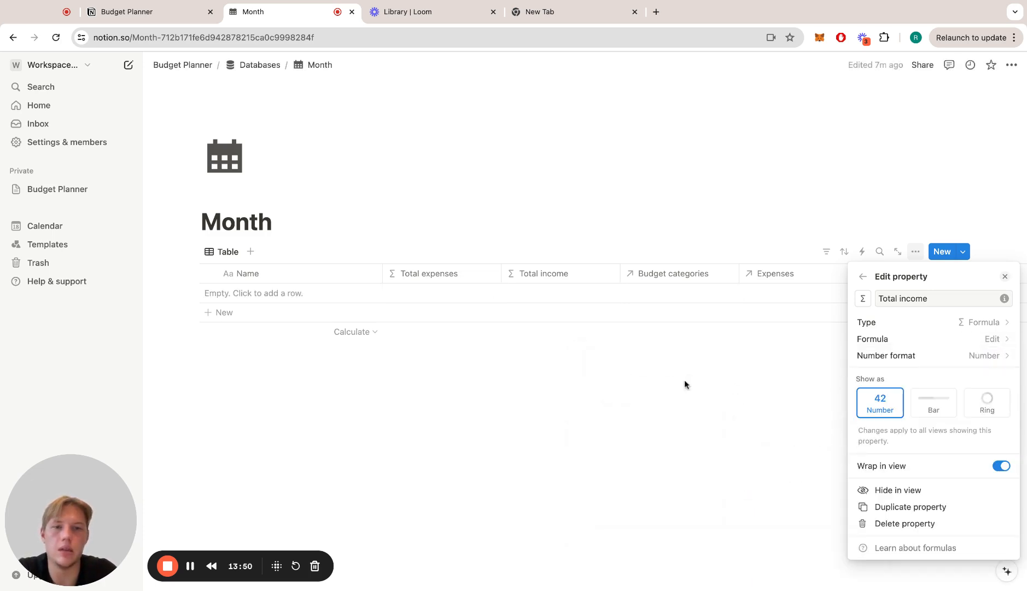
left_click(742, 387)
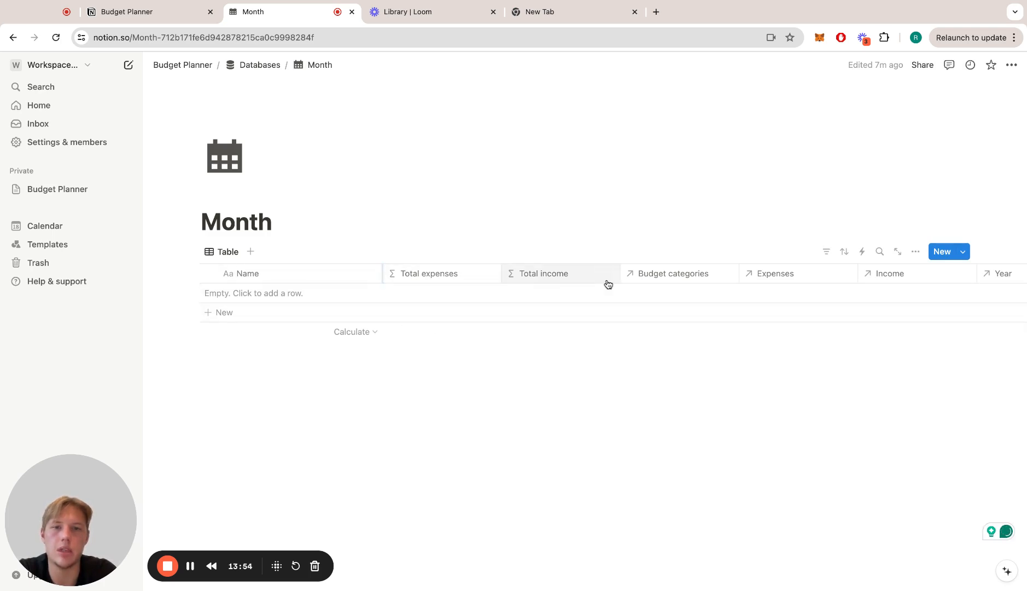
scroll(564, 284, "right", 3)
scroll(564, 284, "left", 3)
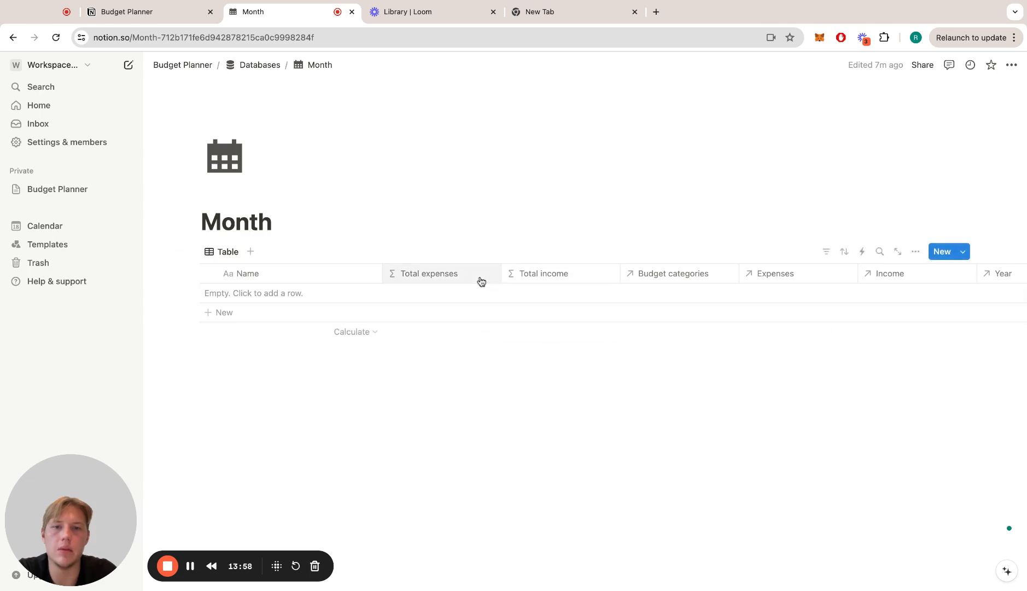
- In the Year database, change the Total expenses property's type to Formula and open its formula for editing
left_click(260, 67)
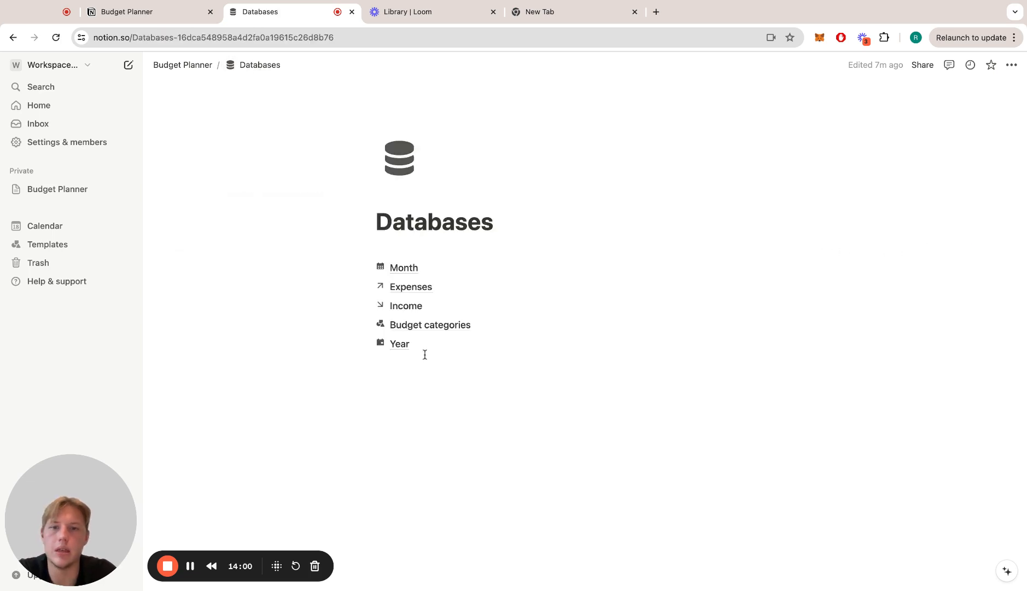
left_click(399, 344)
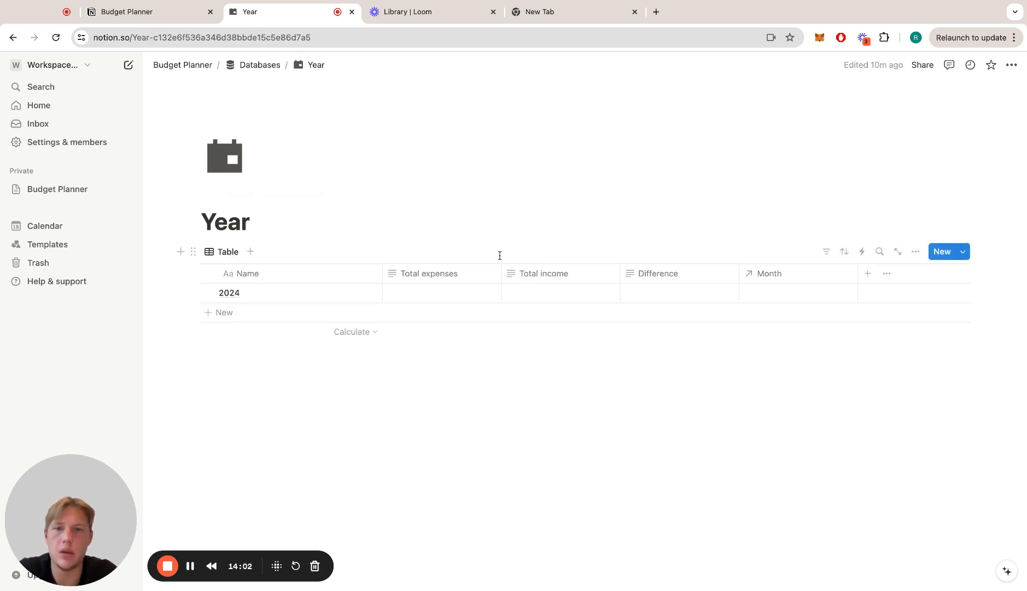
left_click(437, 274)
left_click(449, 320)
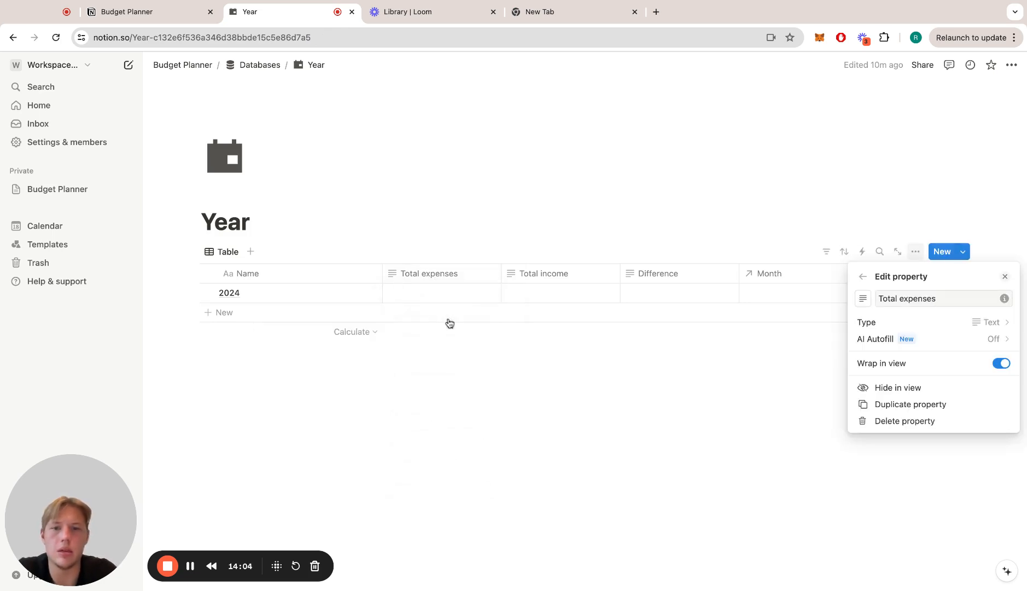
left_click(944, 323)
type("for")
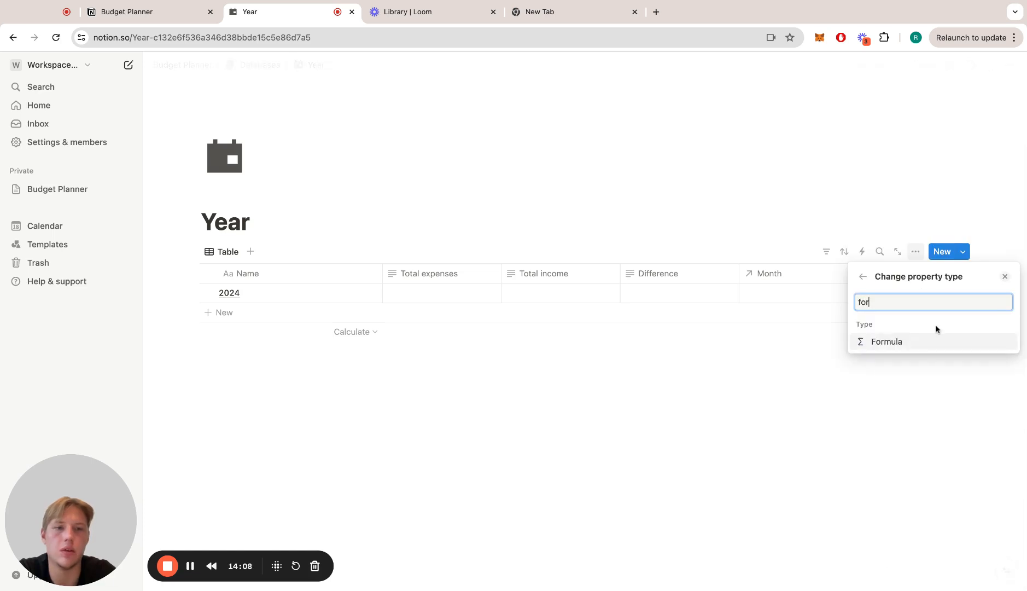
left_click(915, 341)
left_click(903, 341)
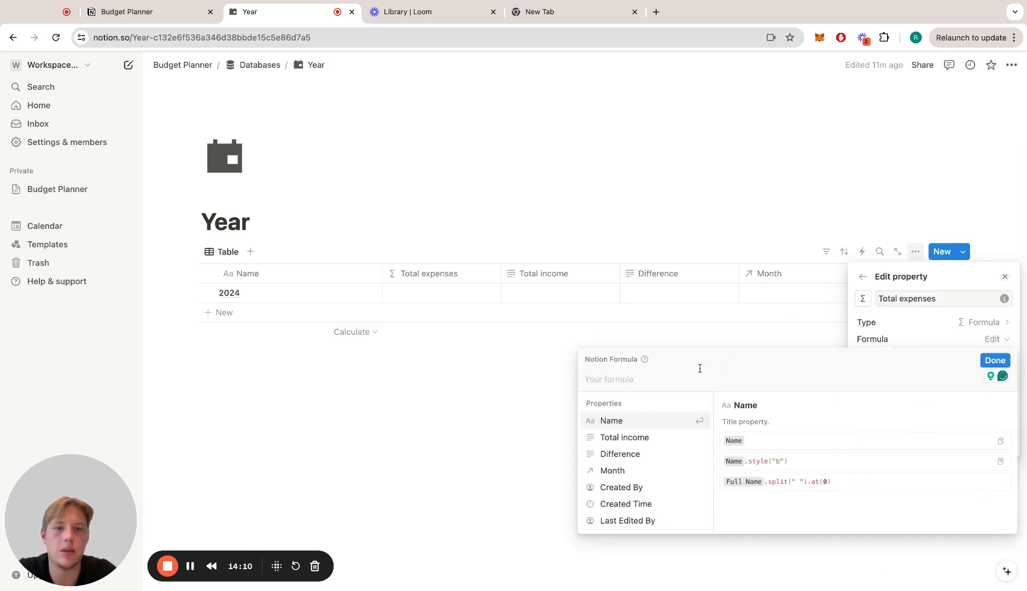
key("Down")
key("Down")
key("Down")
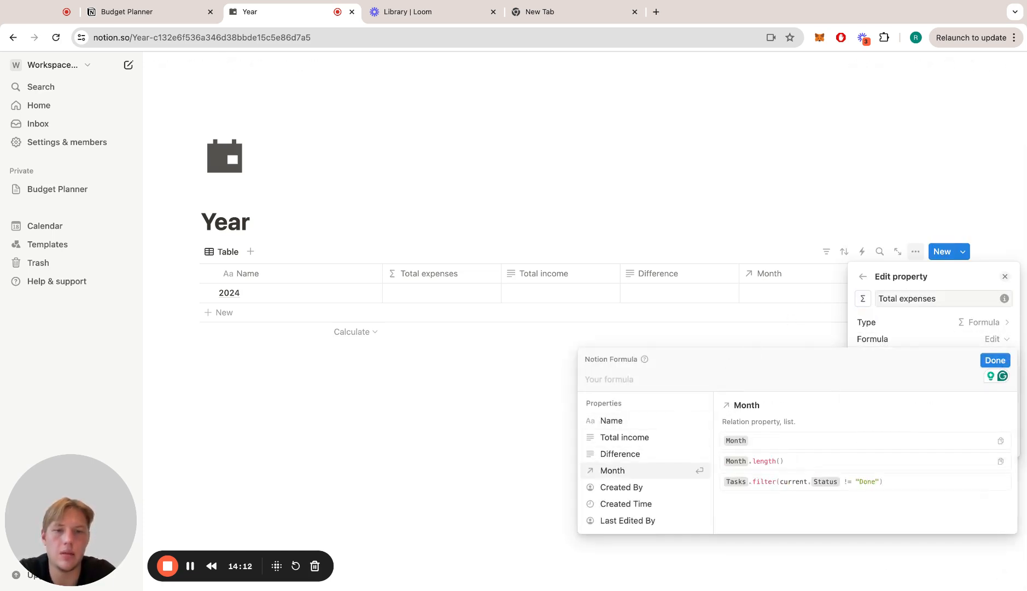
type("\"Total")
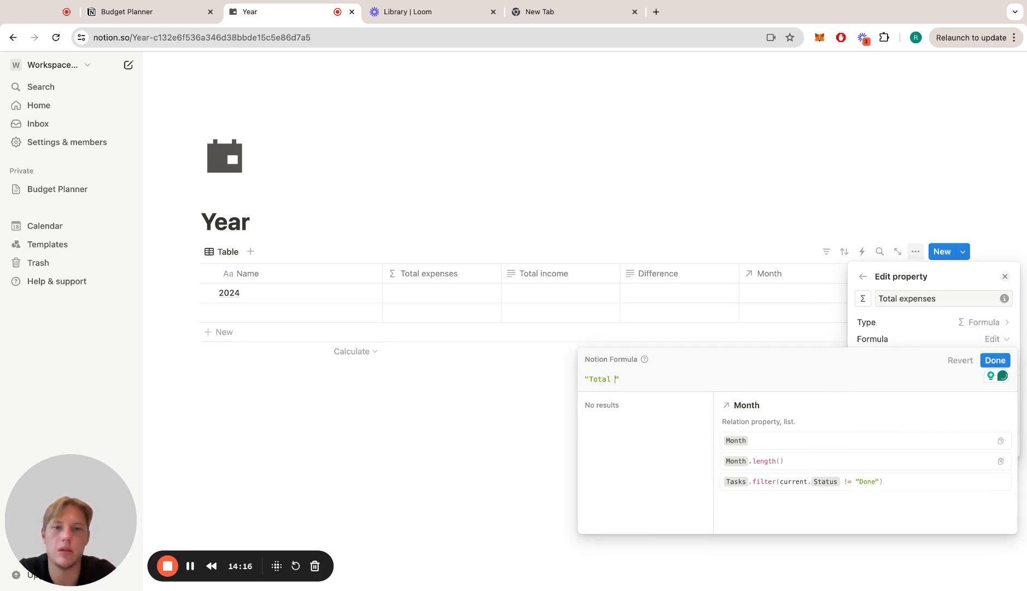
key("BackSpace")
key("BackSpace")
key("BackSpace")
key("BackSpace")
key("BackSpace")
key("BackSpace")
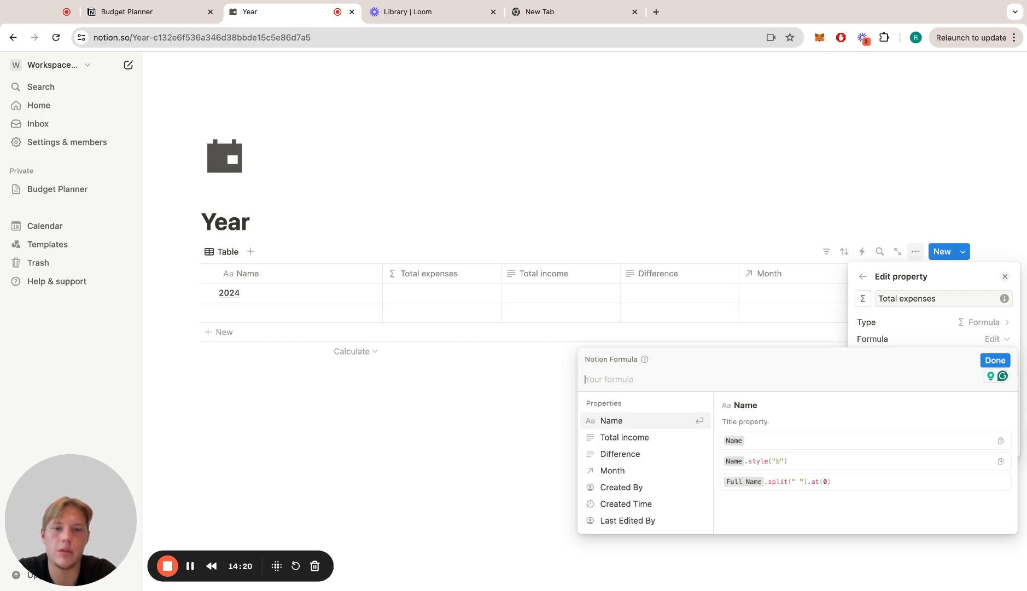
- Set the Year table's Total expenses formula to Month.map(current.Total expenses).sum() and save it
key("Down")
key("Down")
key("Down")
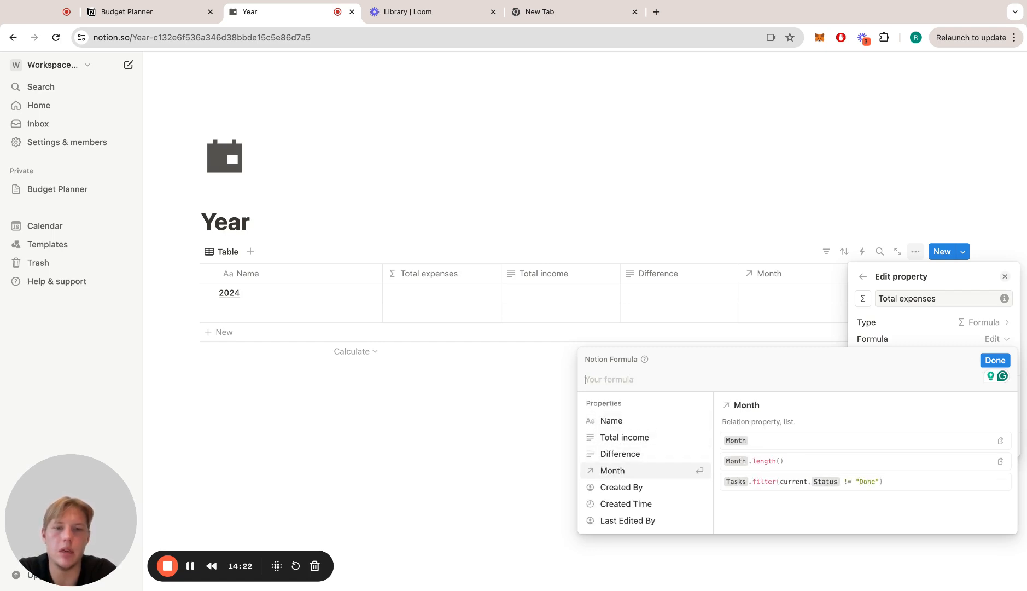
key("Return")
type(",")
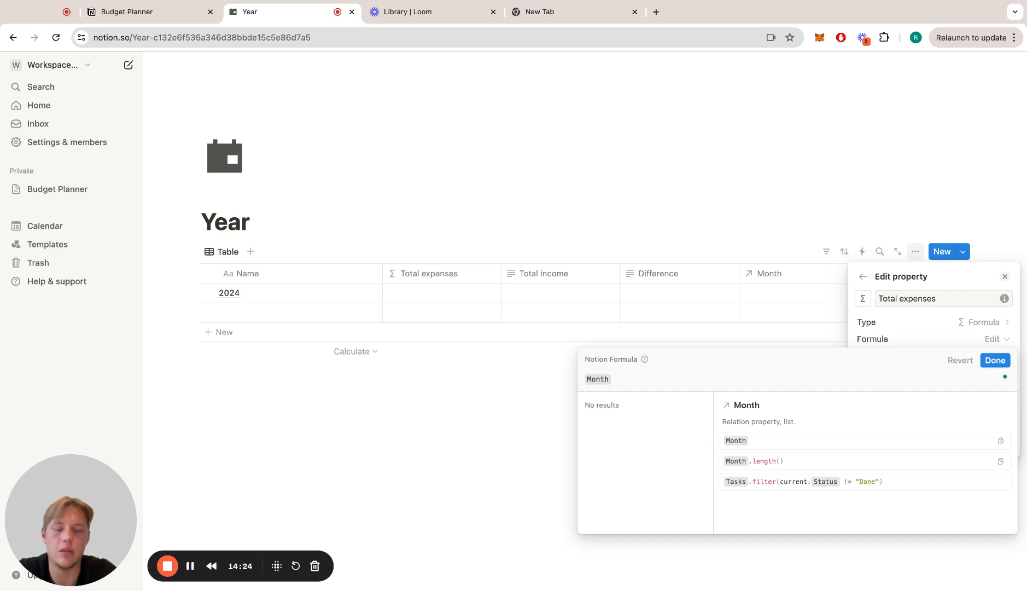
type(".")
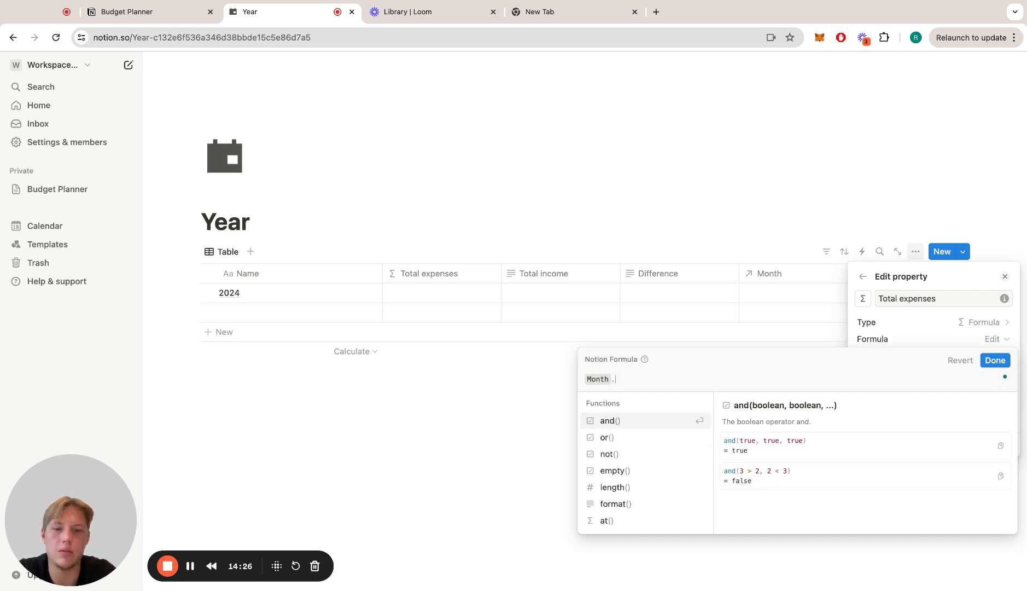
type("map(current")
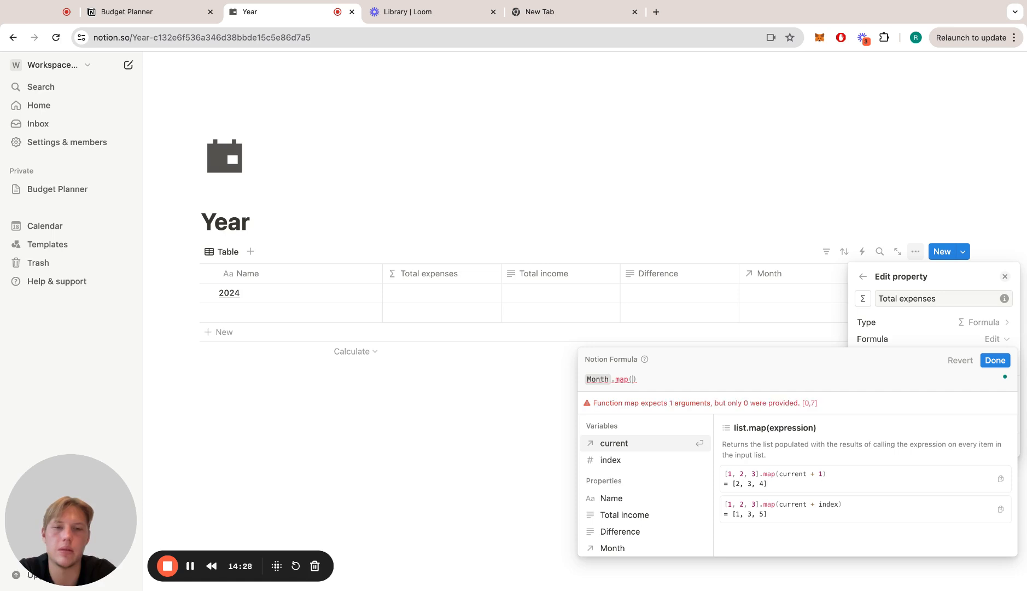
type(".")
key("Down")
key("Down")
key("Down")
key("Down")
key("Down")
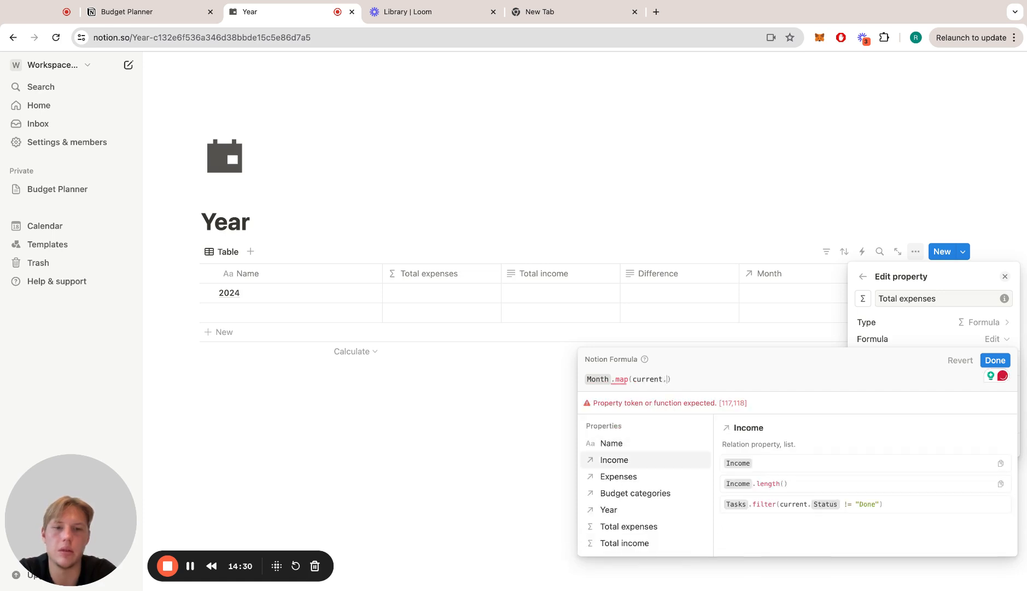
key("Return")
type(".s")
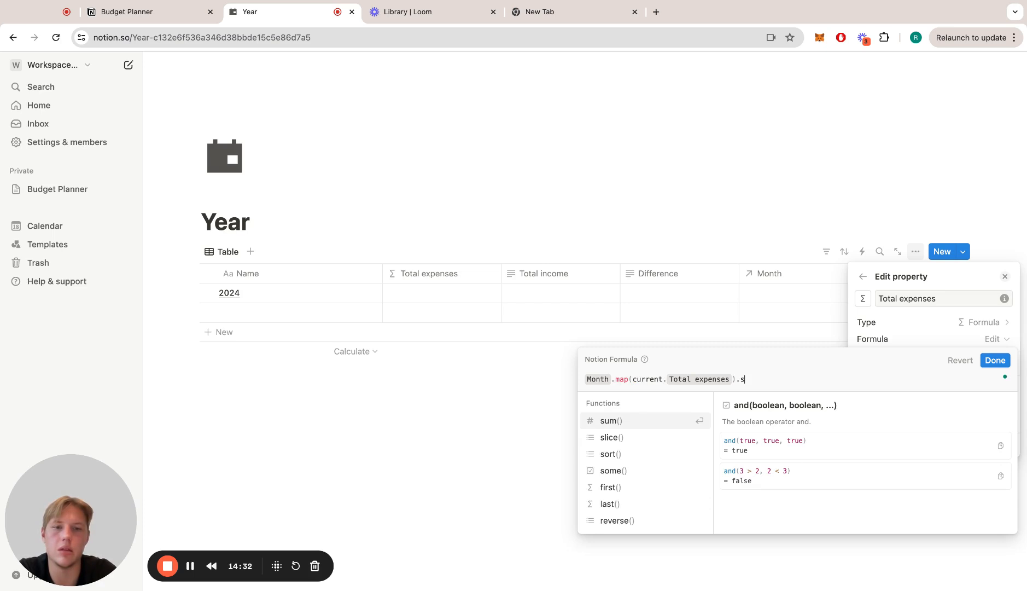
key("Return")
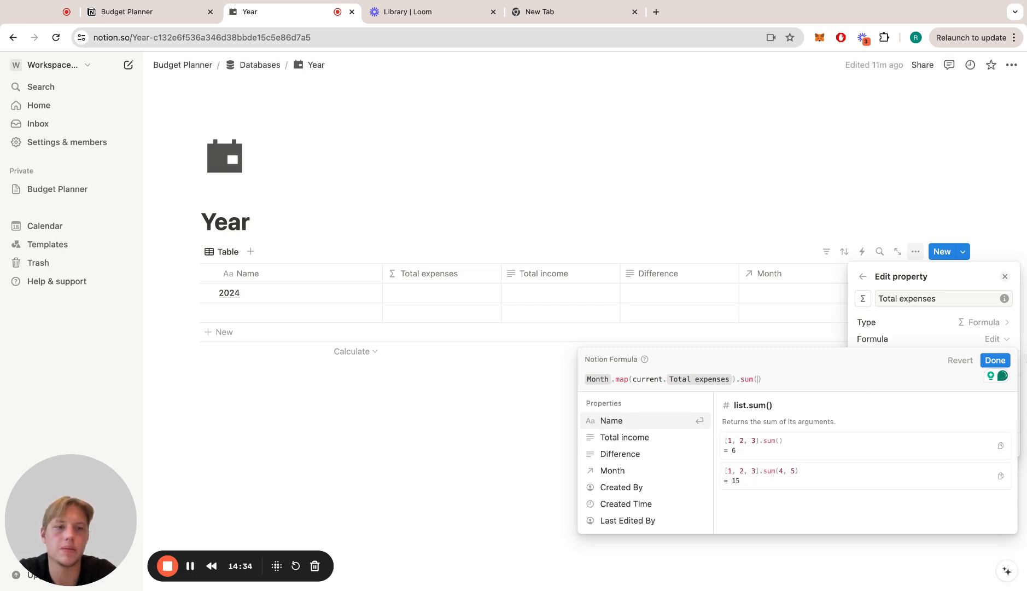
left_click(993, 361)
left_click(587, 280)
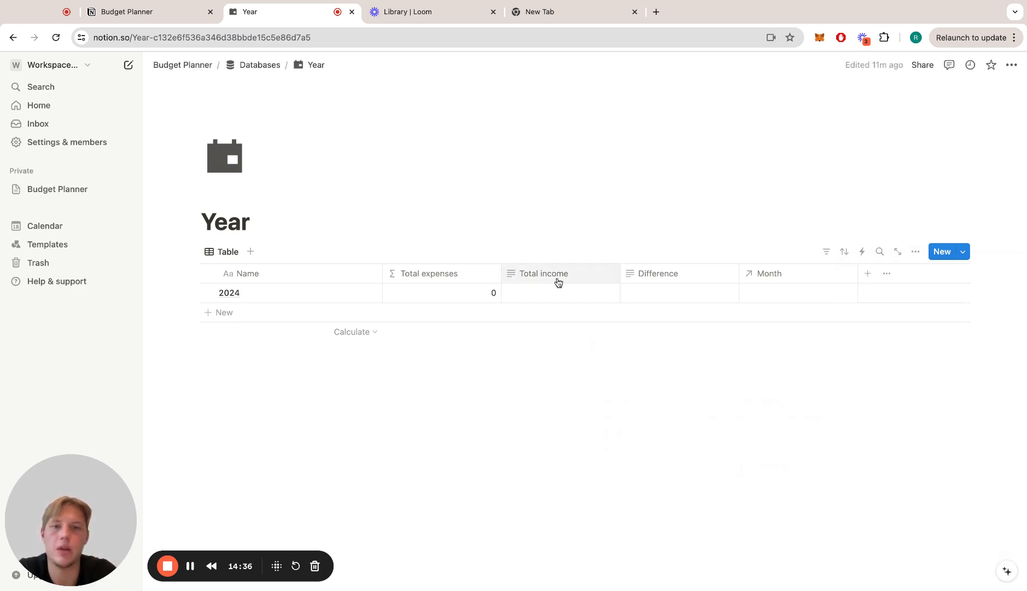
- Change the Year table's Total income property to the Formula type and open its formula for editing
left_click(553, 273)
left_click(573, 322)
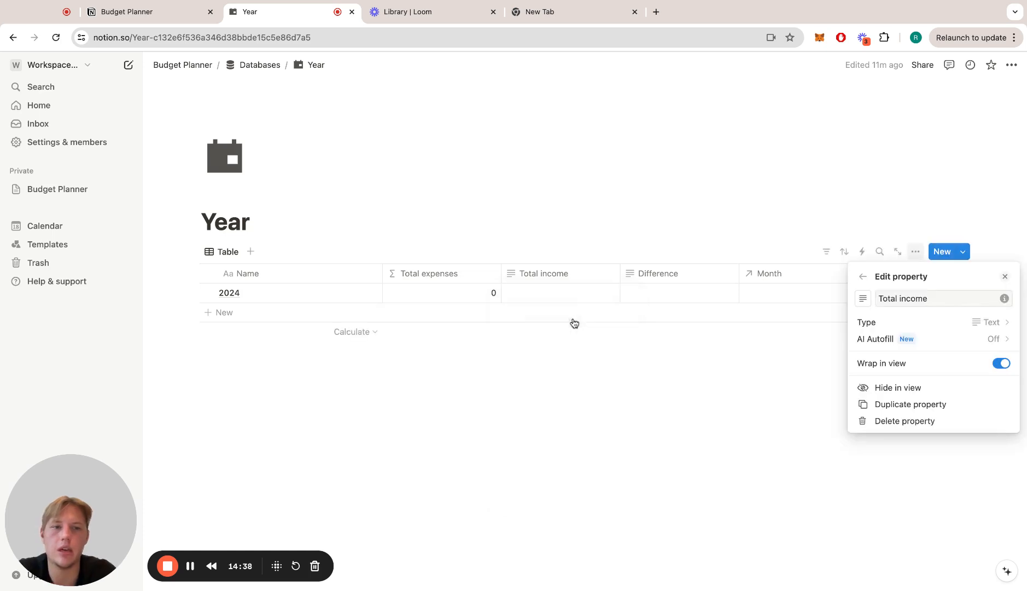
left_click(931, 325)
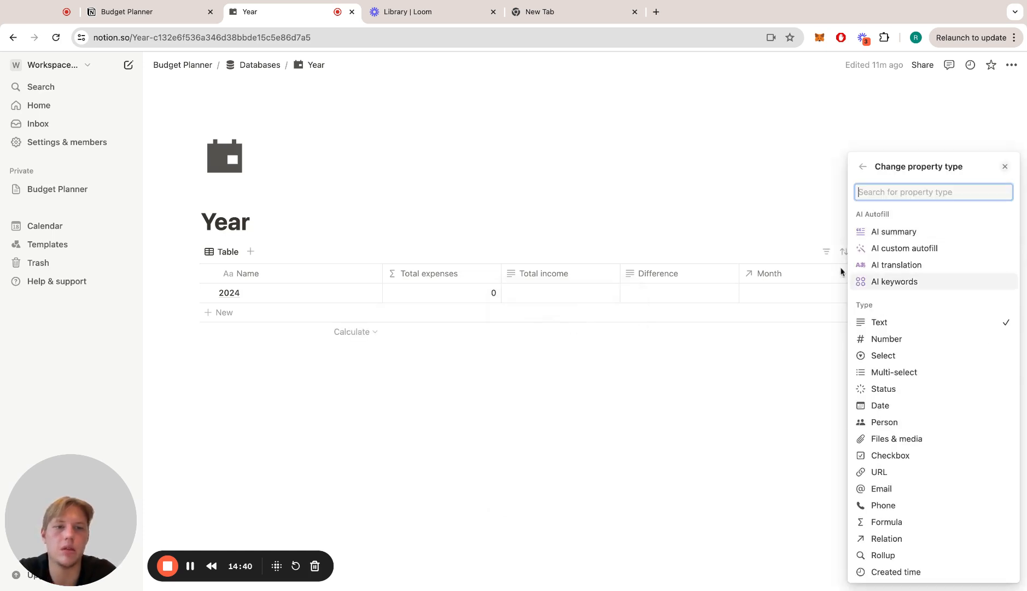
type("form")
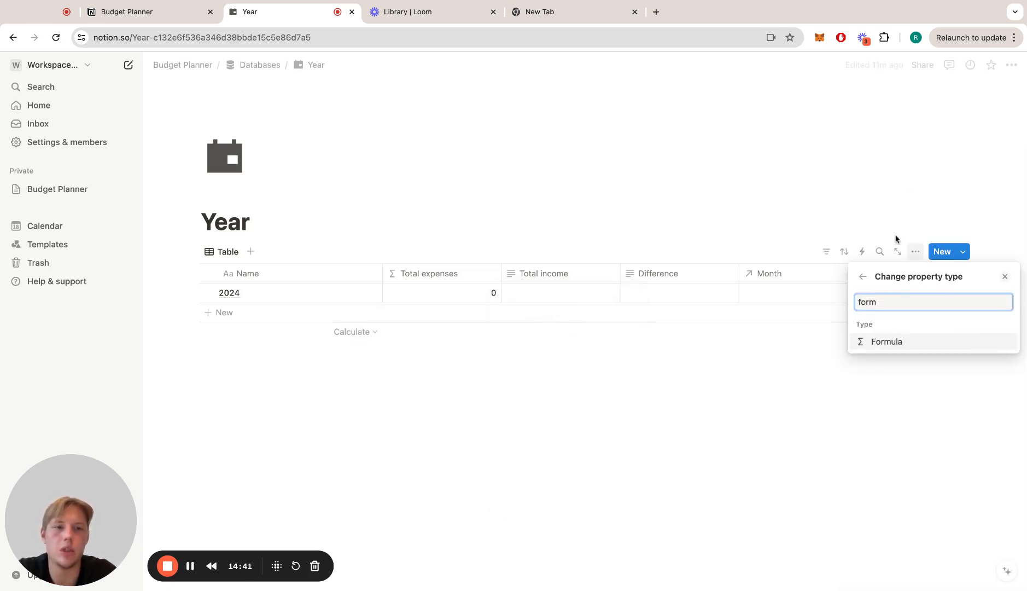
left_click(882, 343)
left_click(919, 339)
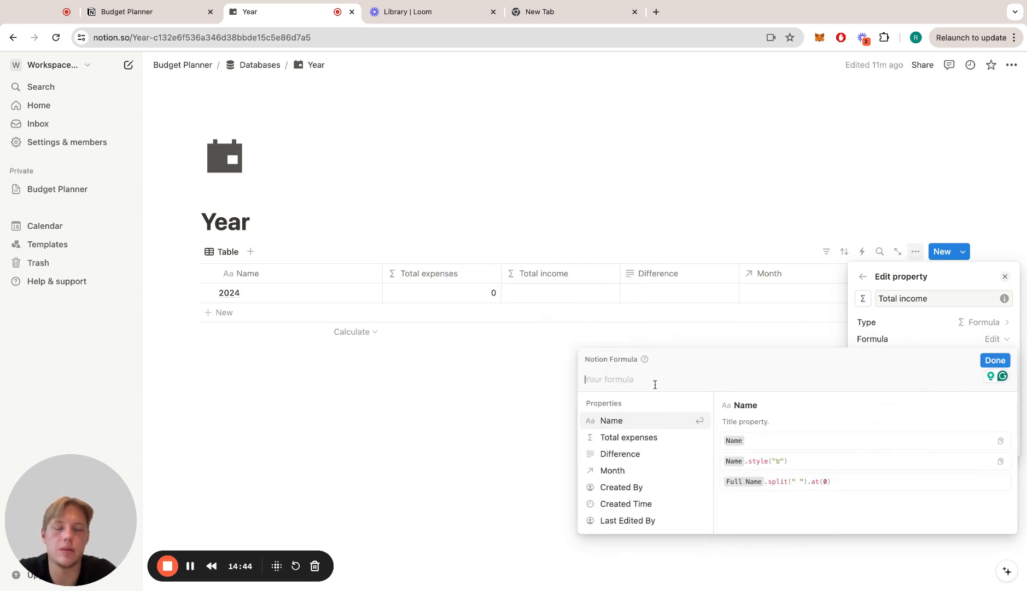
- Try to set the Year table's Total income formula to Month.map(current.Total income).sum()
key("Down")
key("Down")
key("Down")
key("Return")
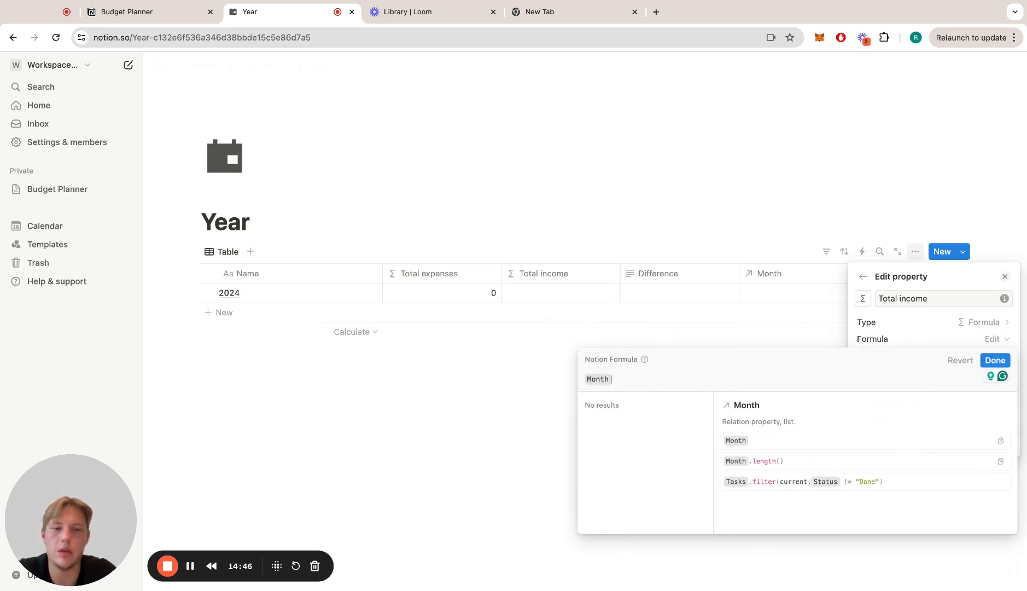
type(".map(cu")
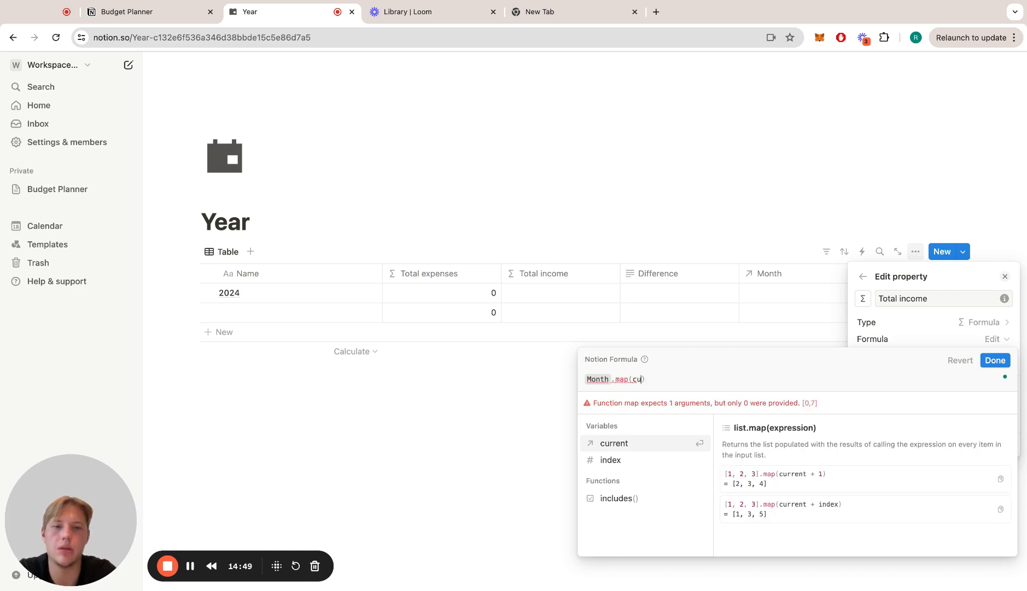
key("Return")
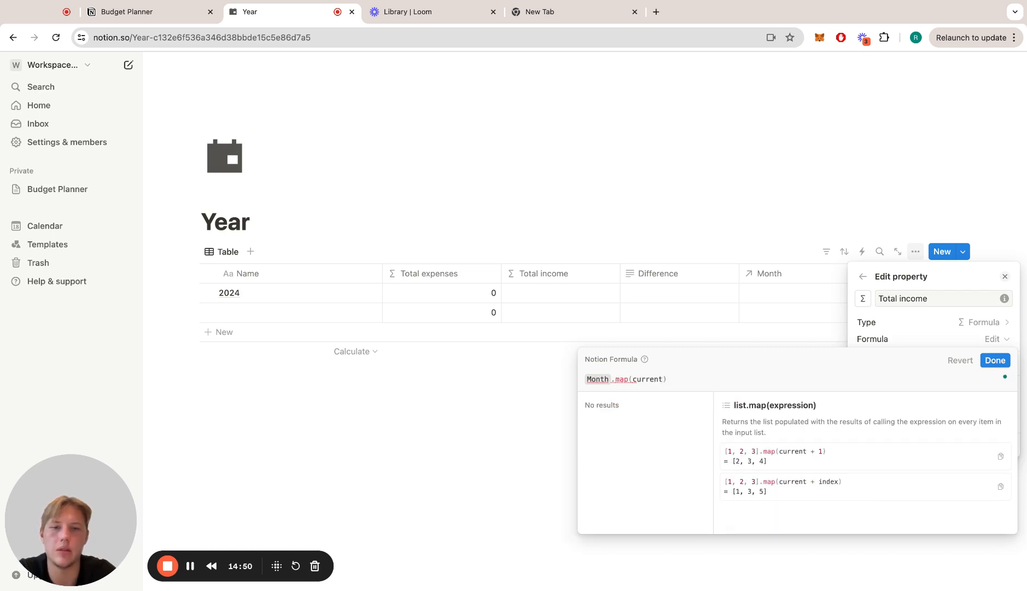
type(".")
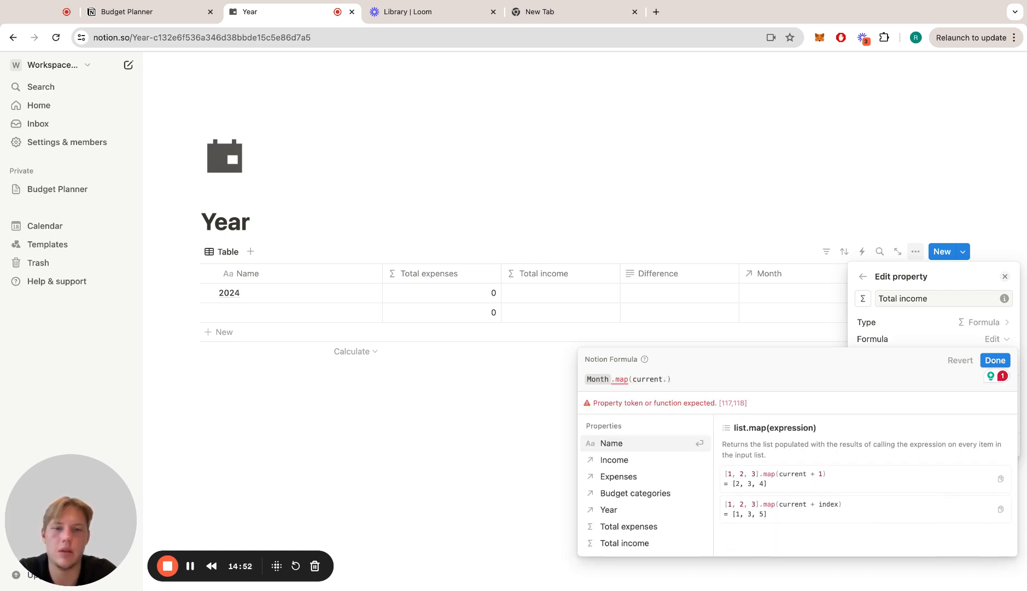
key("Down")
key("Down")
key("Down")
key("Down")
key("Down")
key("Down")
key("Return")
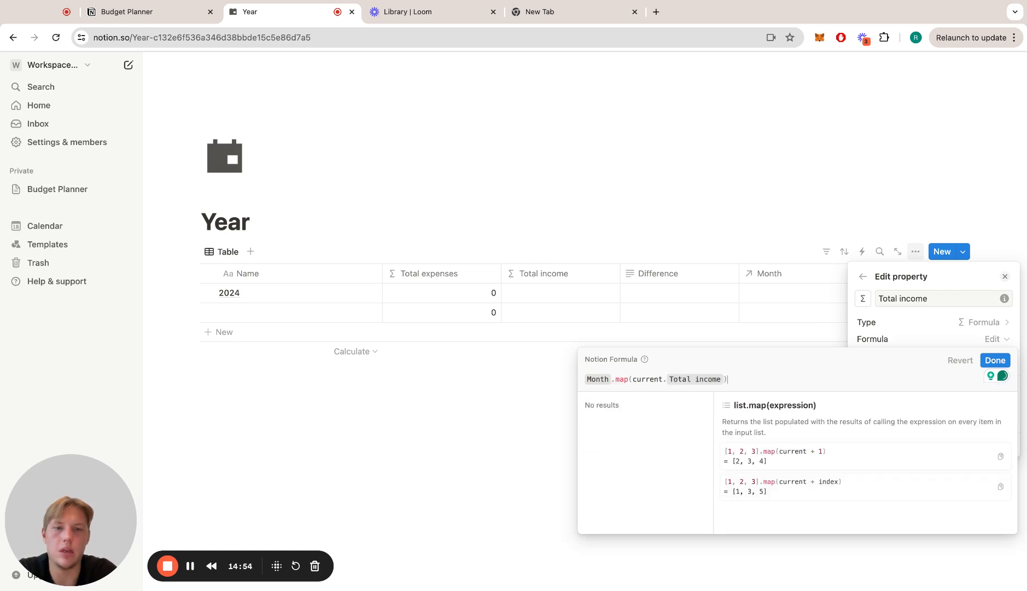
type(".s")
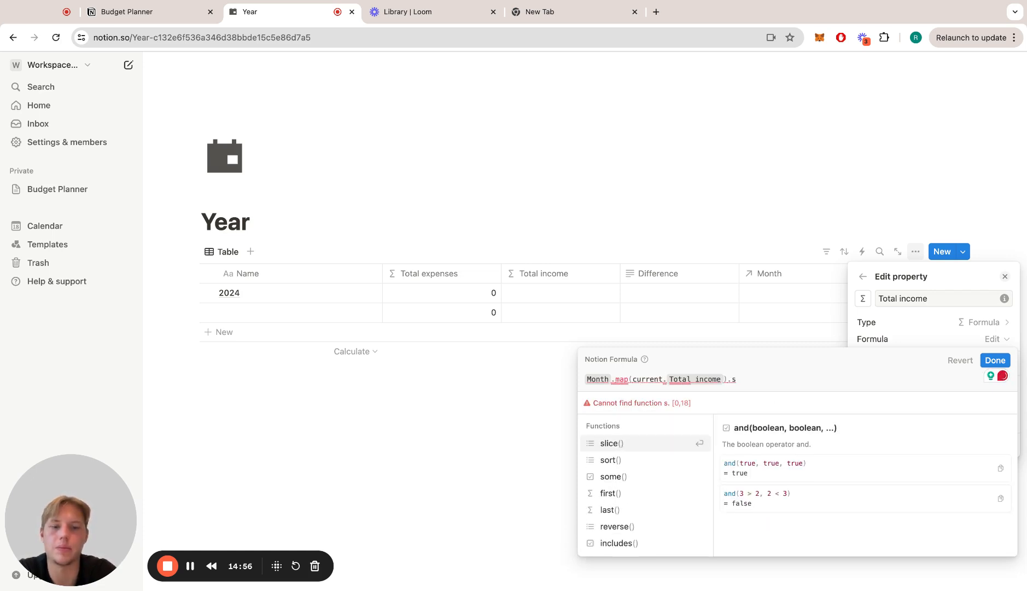
type("um")
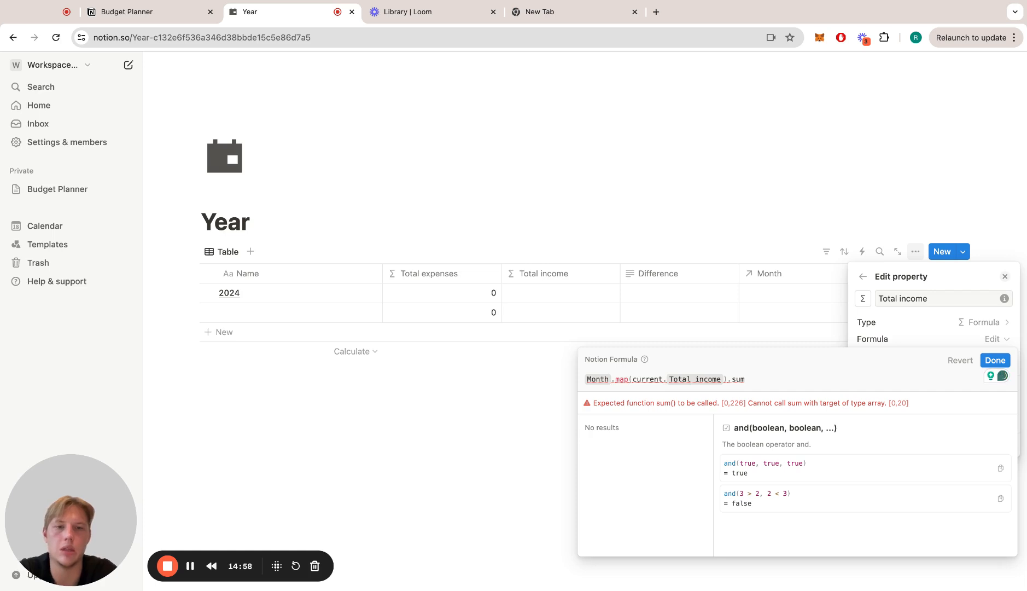
type("()")
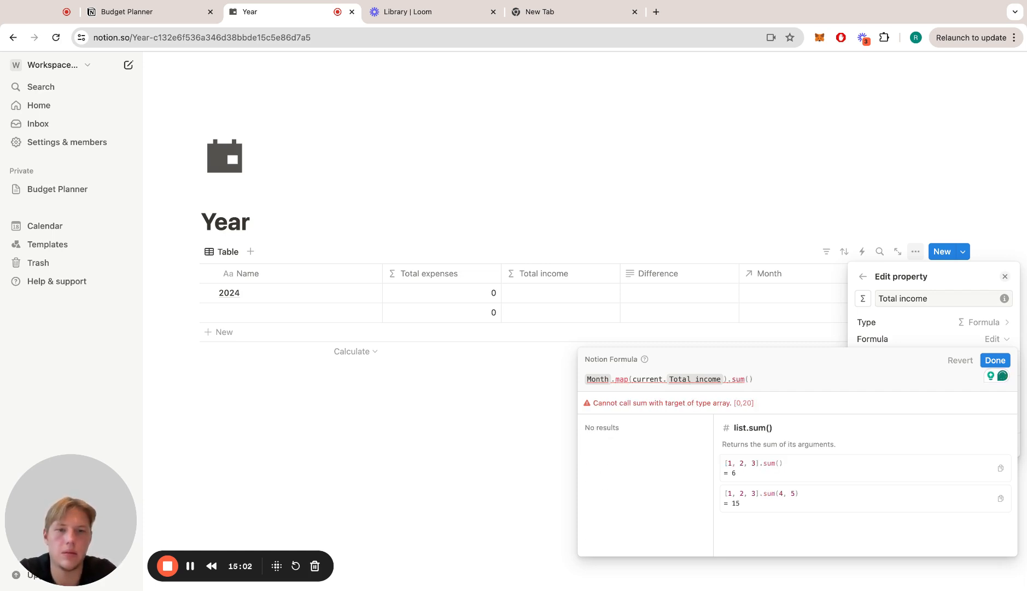
- Clear the whole formula entered for the Year table's Total income property
key("Left")
key("Left")
key("Left")
key("Left")
key("Left")
key("Left")
key("Left")
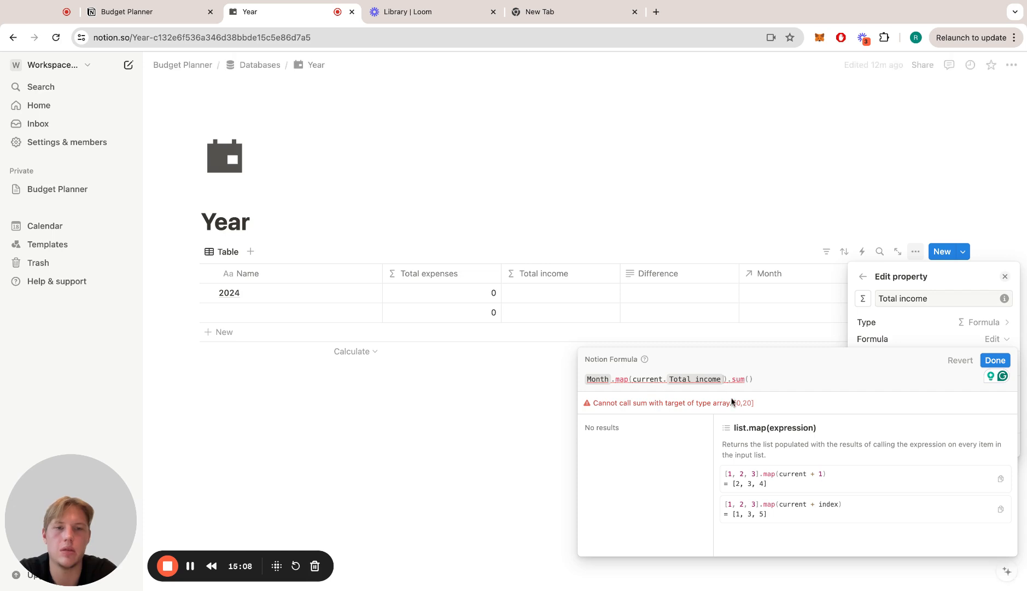
key("ctrl+a")
key("BackSpace")
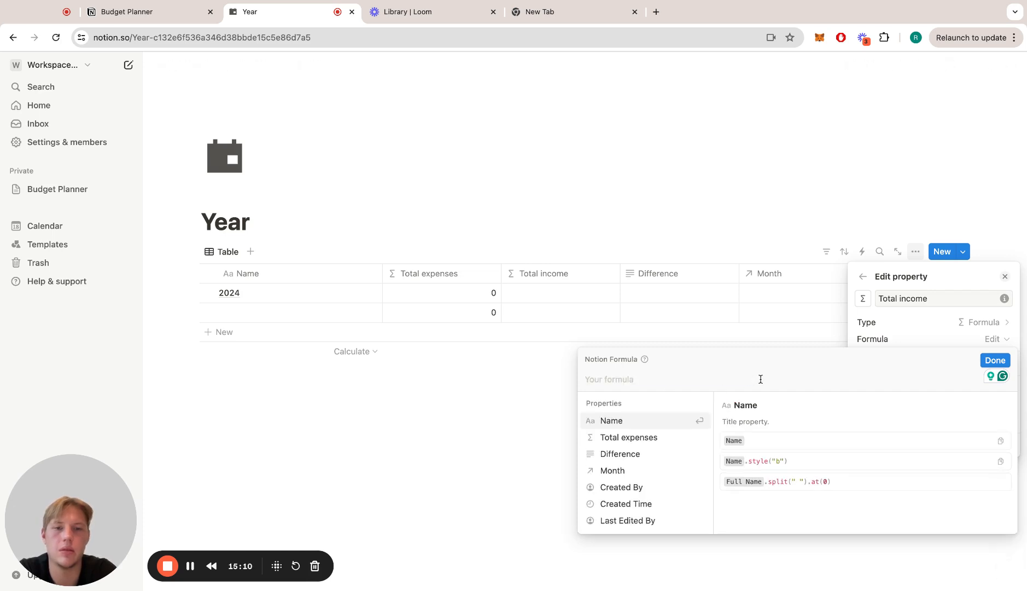
- Enter Month.map(current.Total income) again as the Year table's Total income formula, without a sum function, and close the formula editor
key("Down")
key("Down")
key("Down")
key("Return")
type(".m")
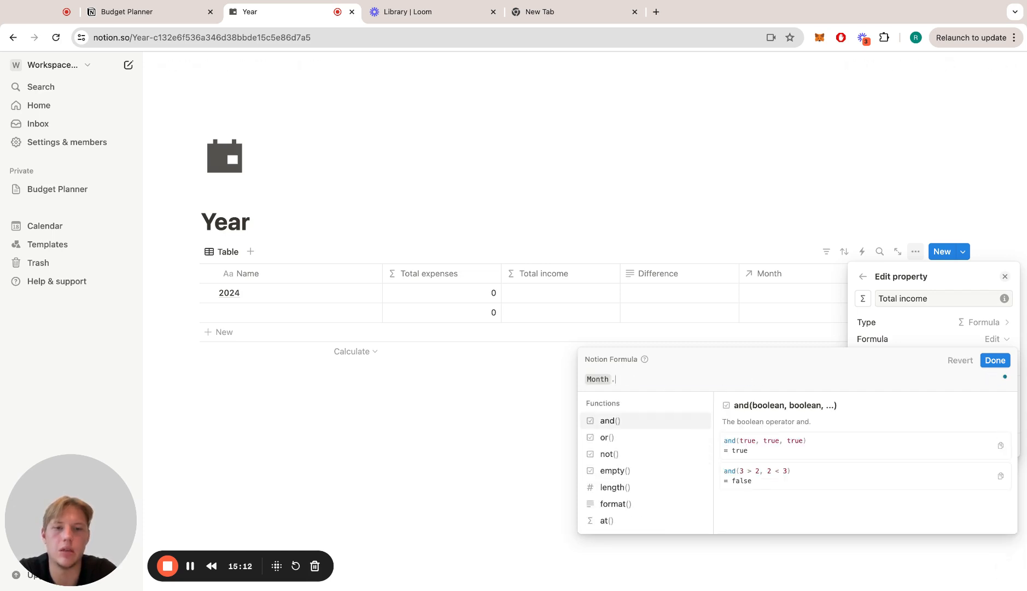
type("ap")
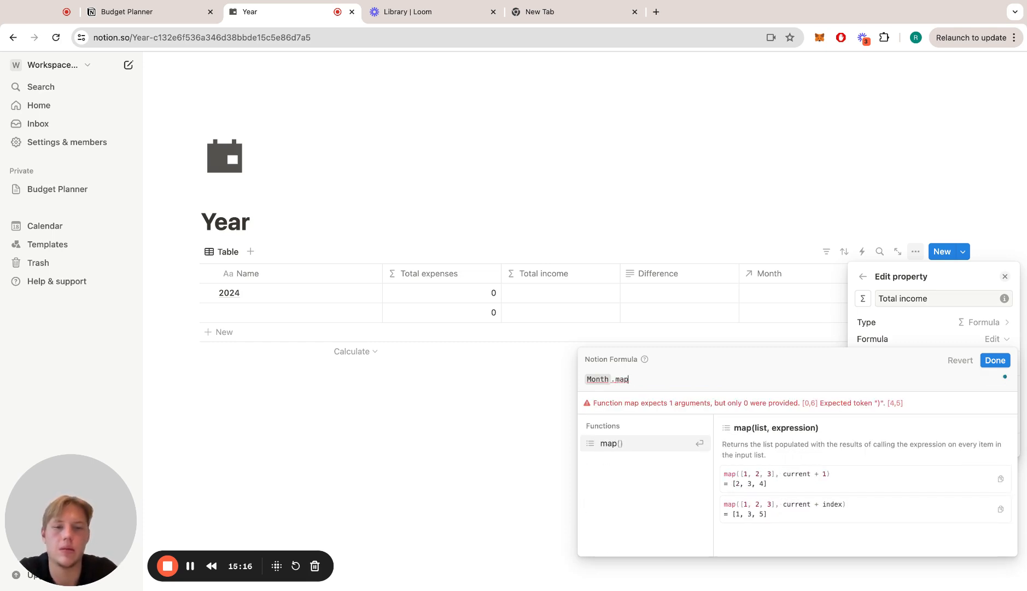
type("()")
key("Return")
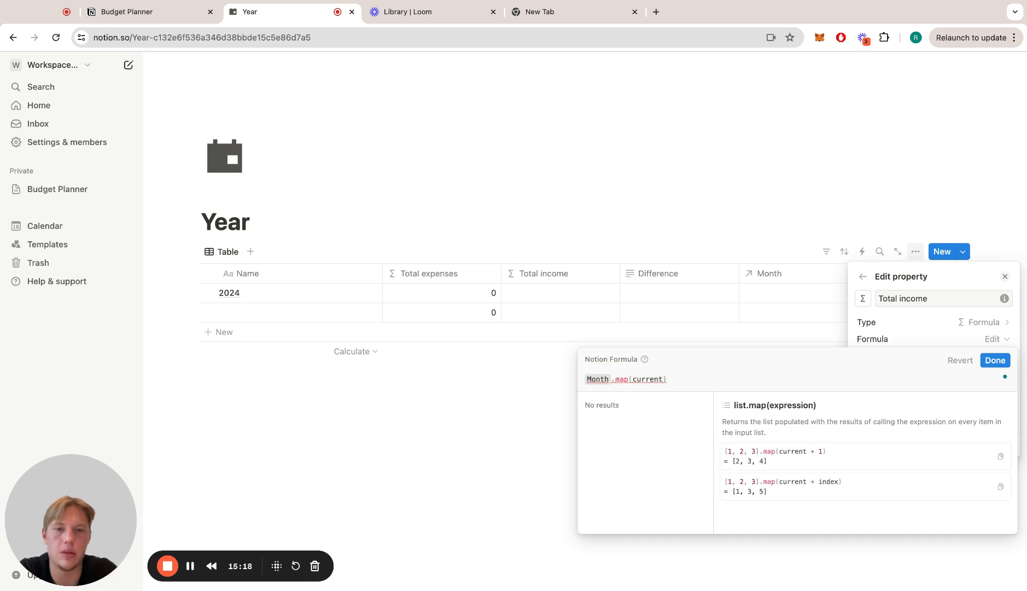
type(".")
key("Down")
key("Down")
key("Down")
key("Down")
key("Down")
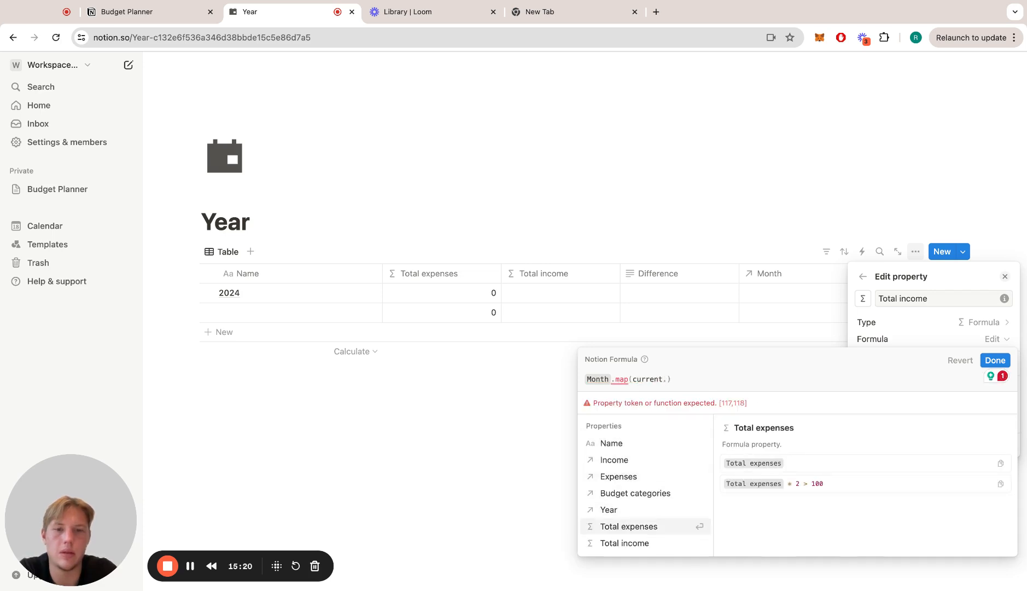
key("Down")
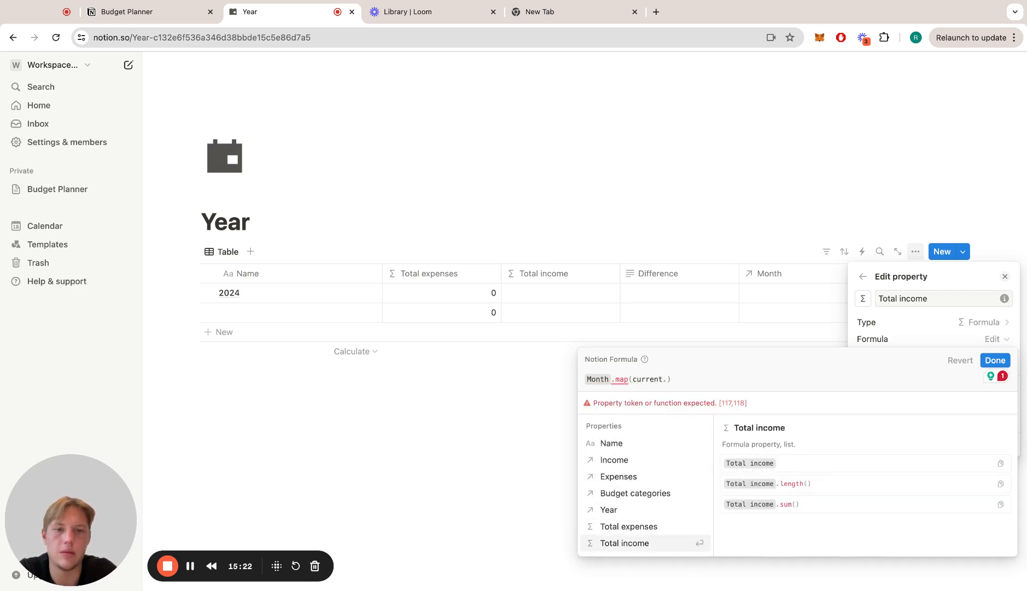
key("Up")
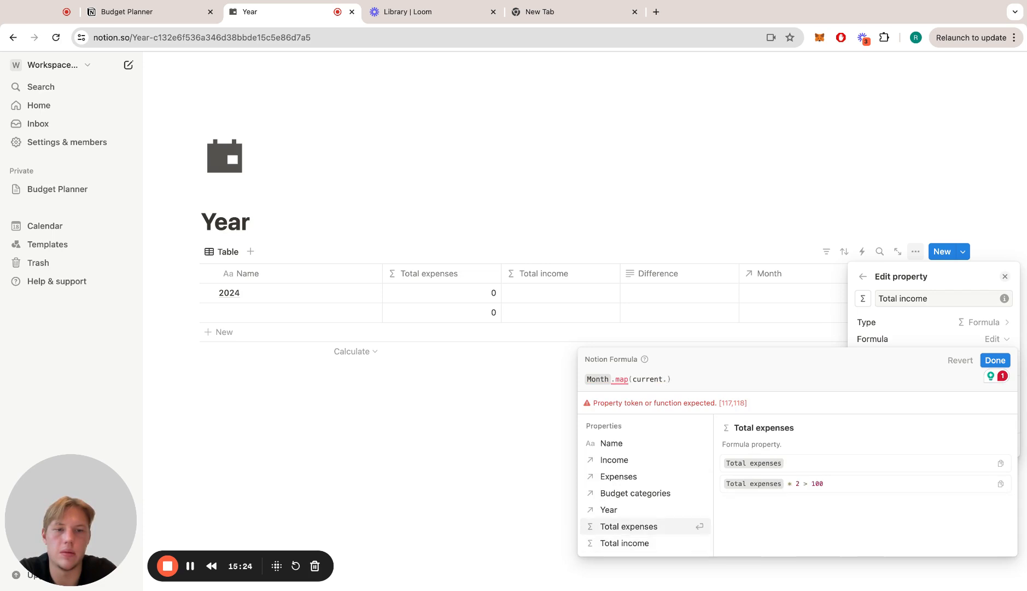
key("Down")
key("Down")
key("Up")
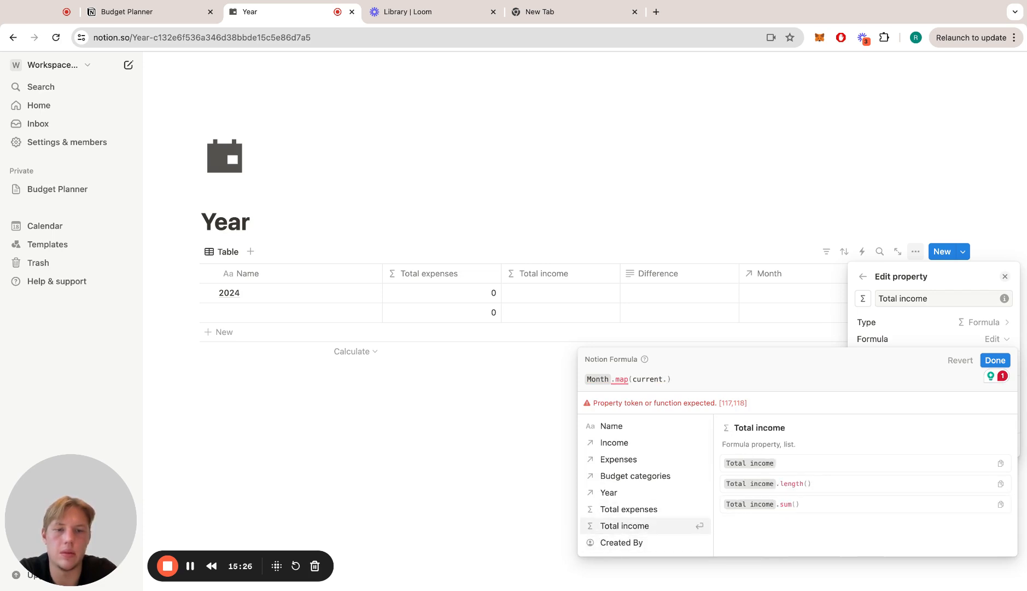
key("Return")
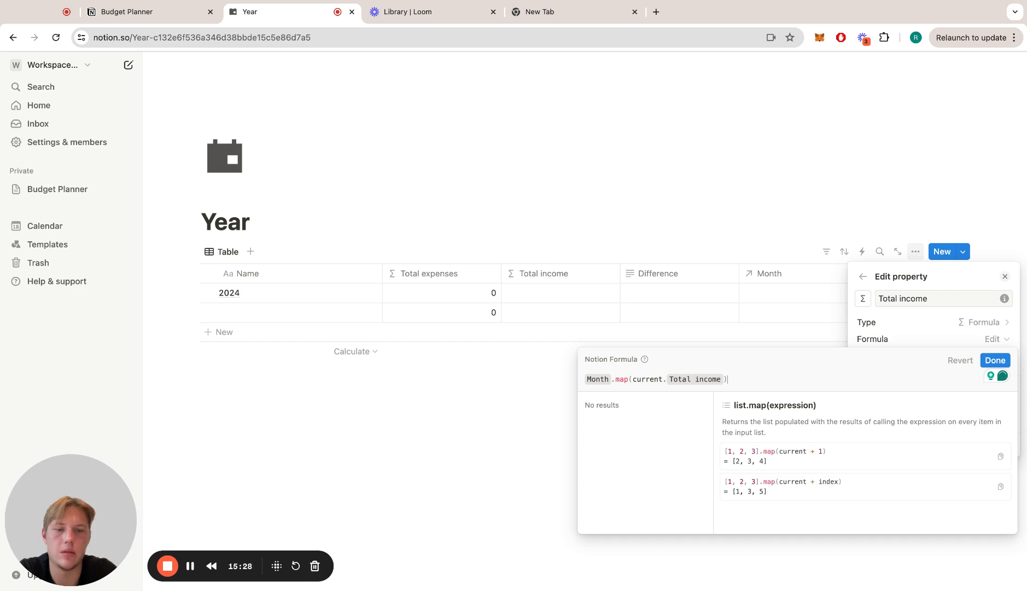
type(".su")
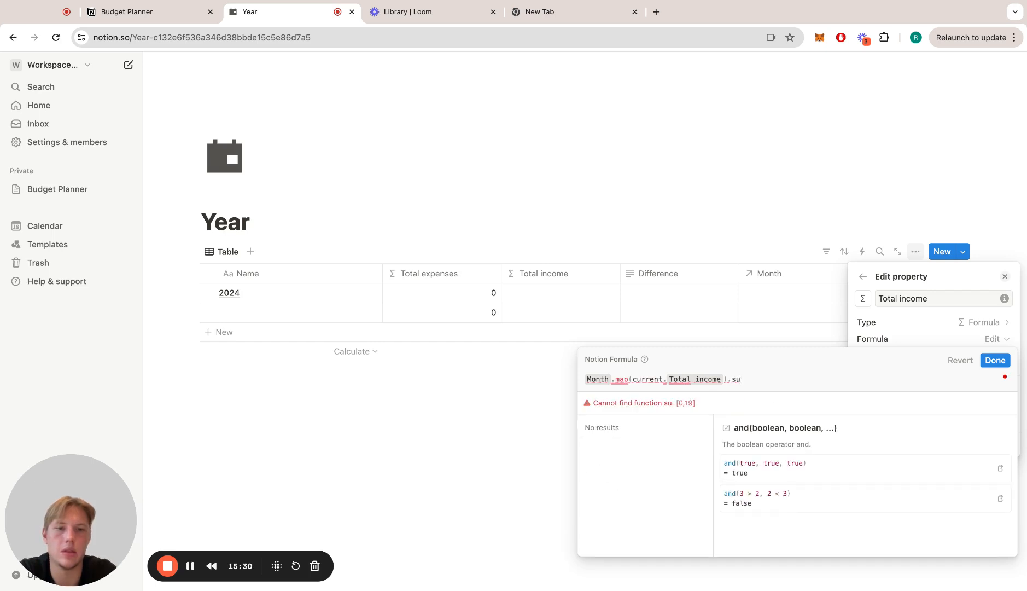
key("BackSpace")
key("BackSpace")
key("BackSpace")
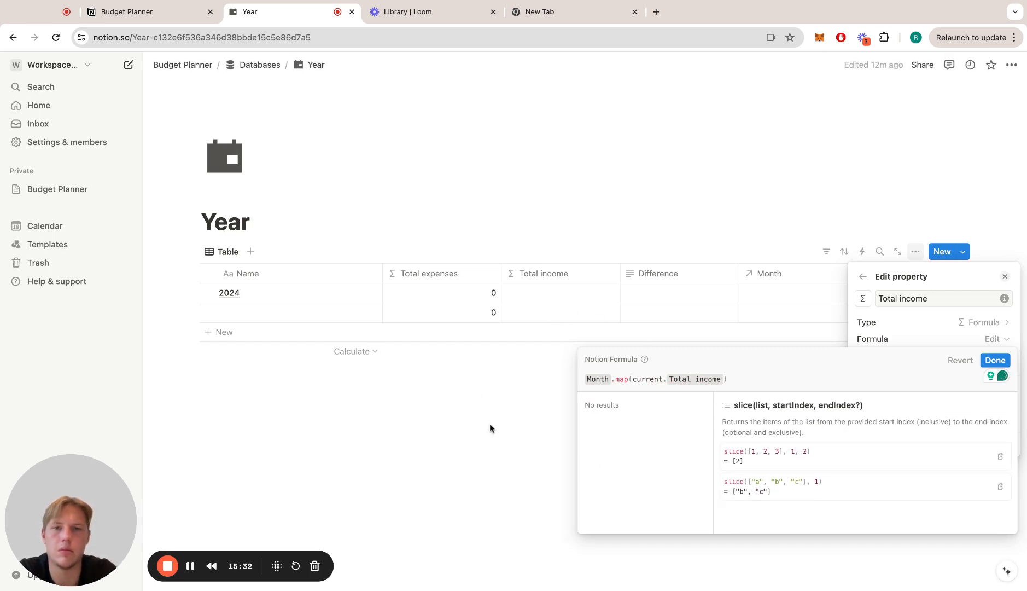
left_click(490, 428)
- Open the Year table's Total expenses formula to check how it is written, then close it unchanged
left_click(483, 276)
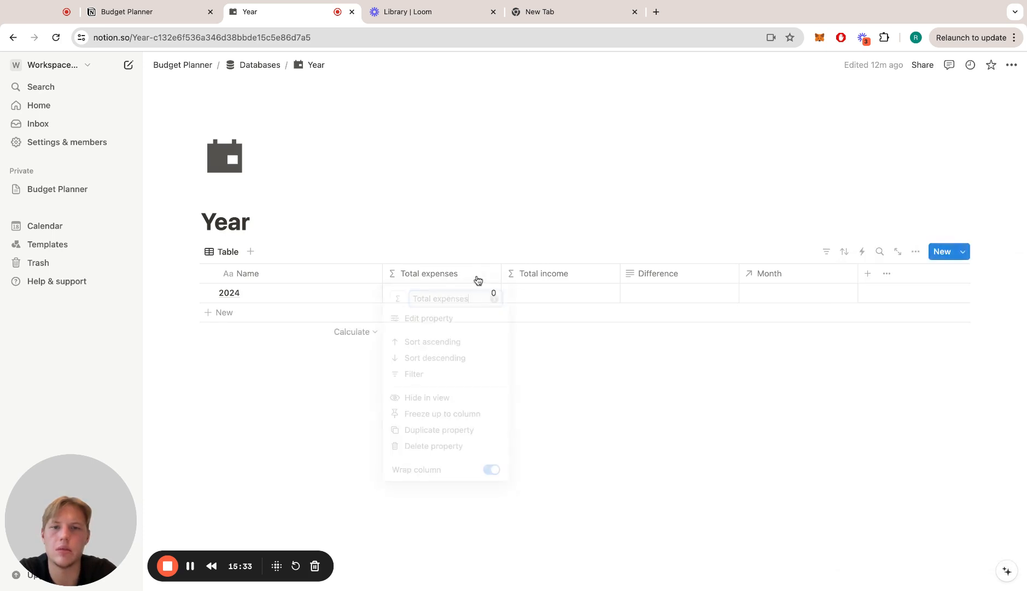
left_click(459, 321)
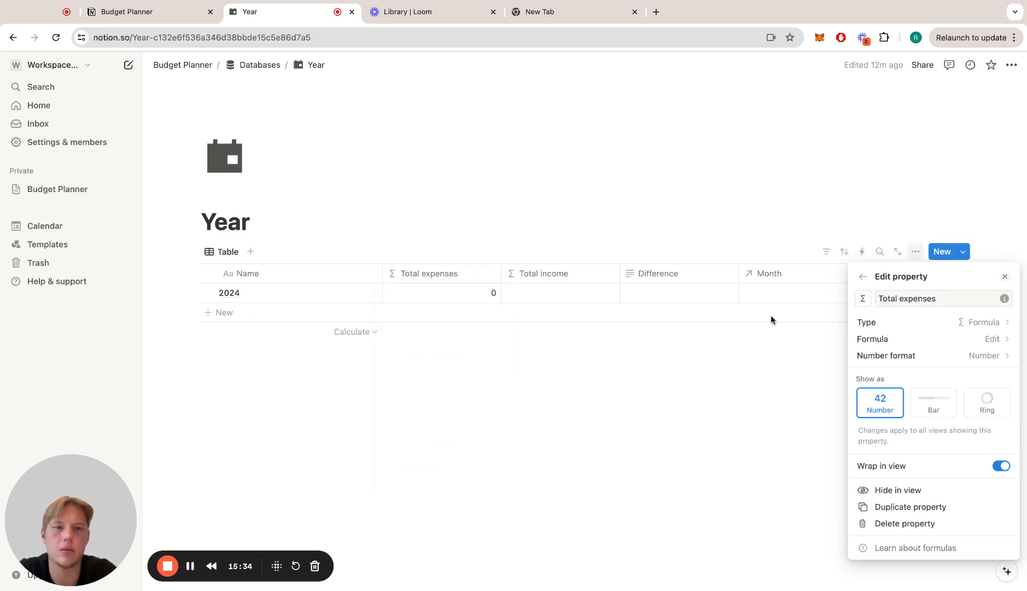
left_click(918, 323)
left_click(864, 166)
left_click(878, 340)
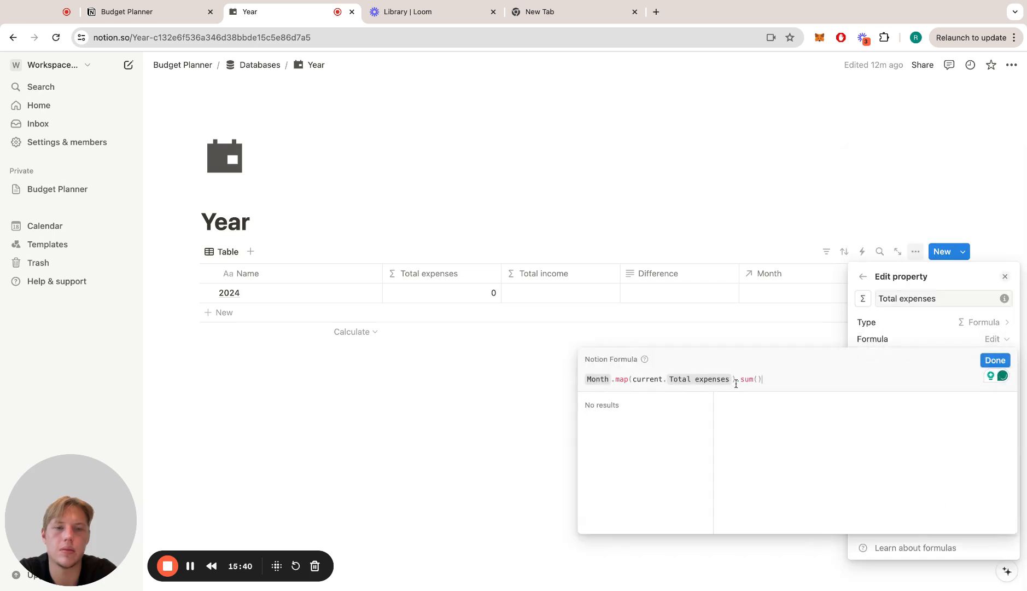
left_click(505, 389)
- In the Month database, extend the Total income formula to Income.map(current.Amount).sum() and save it
left_click(264, 68)
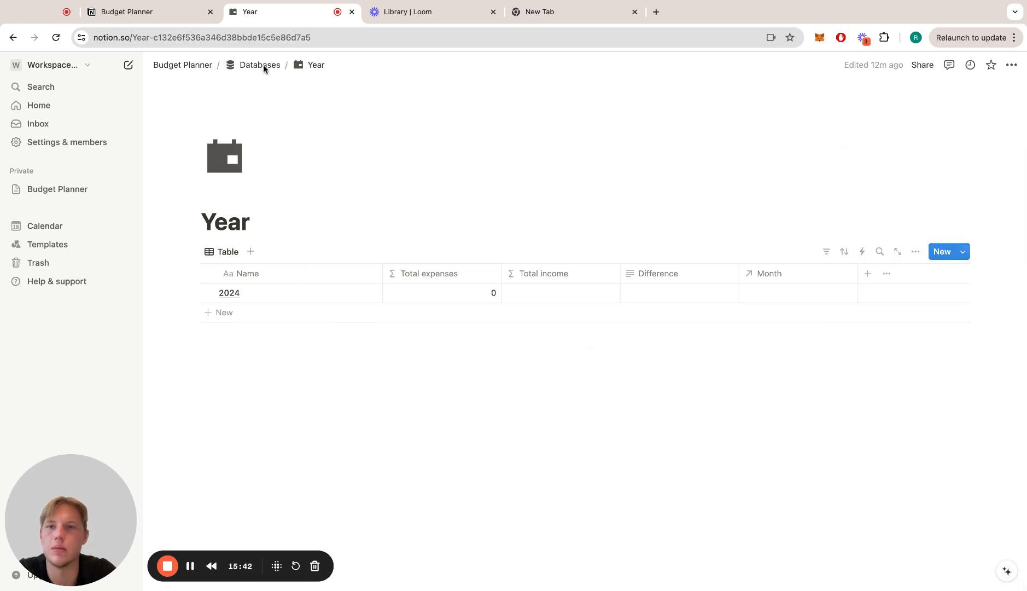
left_click(263, 65)
left_click(405, 268)
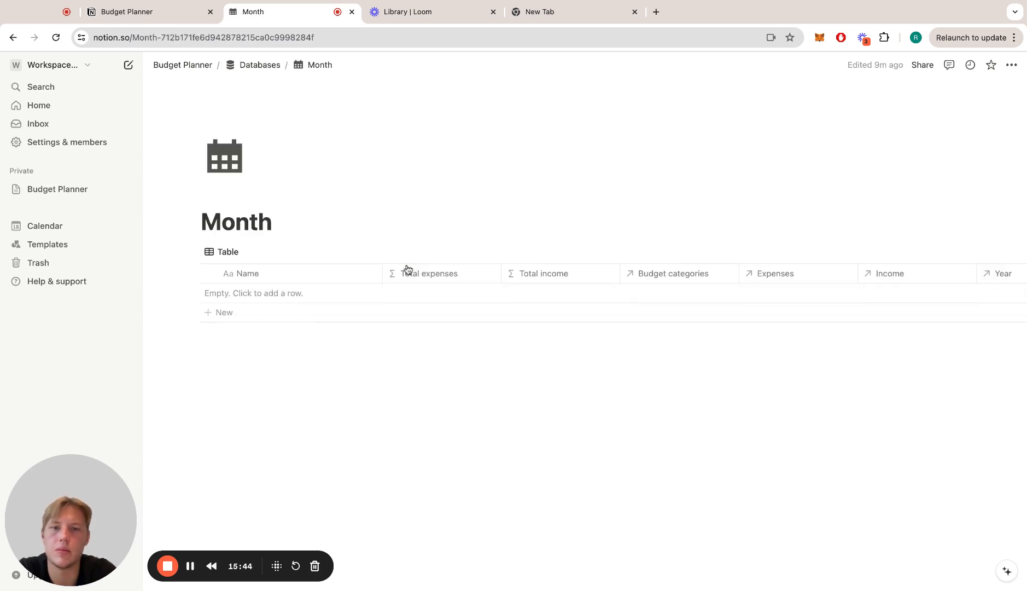
left_click(572, 276)
left_click(565, 320)
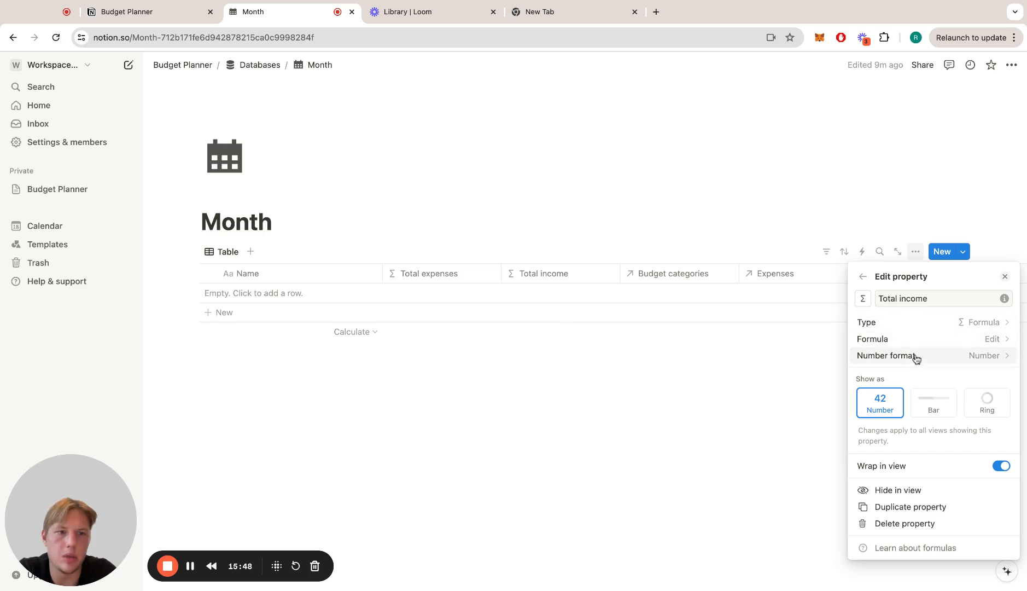
left_click(924, 338)
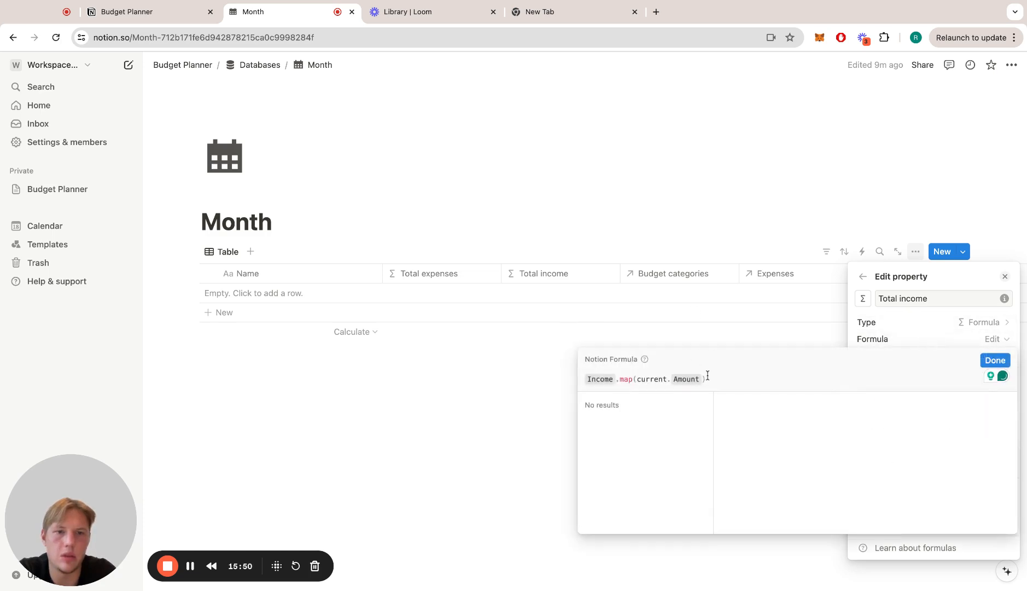
type(".sum")
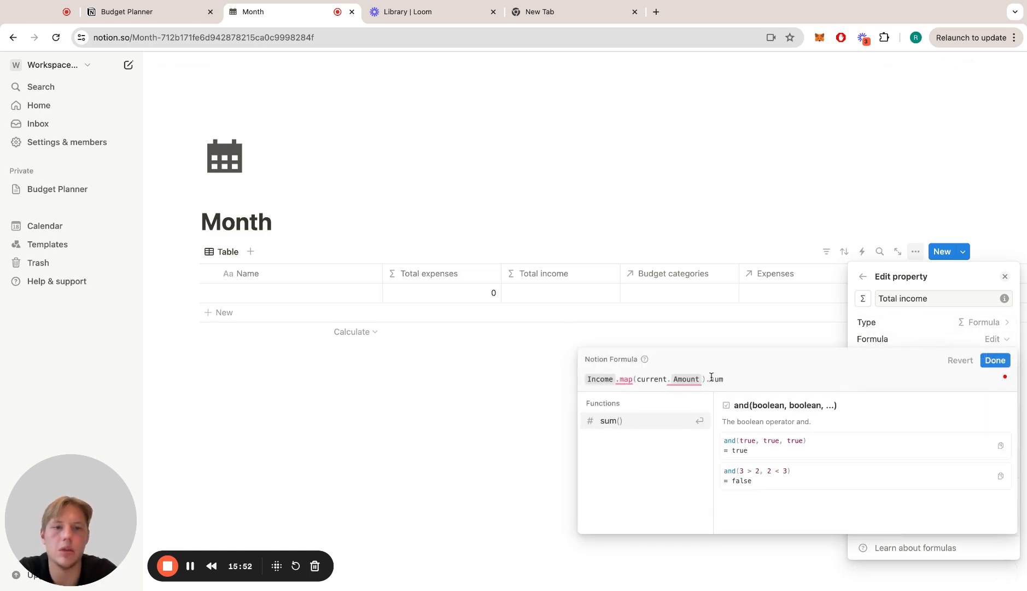
key("Return")
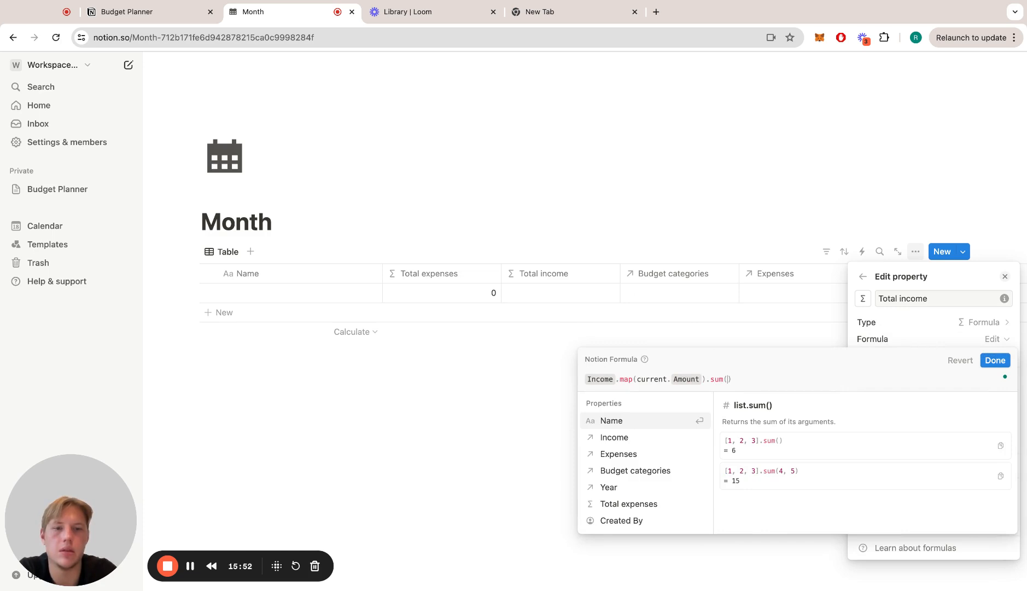
left_click(994, 359)
left_click(658, 344)
- Return to the Year database through the Databases page
left_click(256, 64)
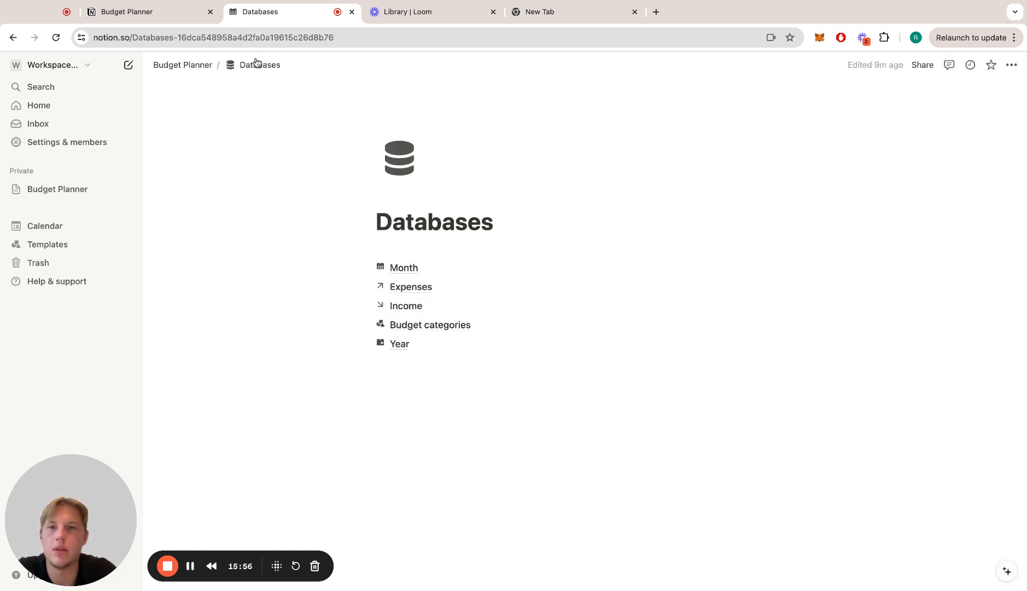
left_click(403, 345)
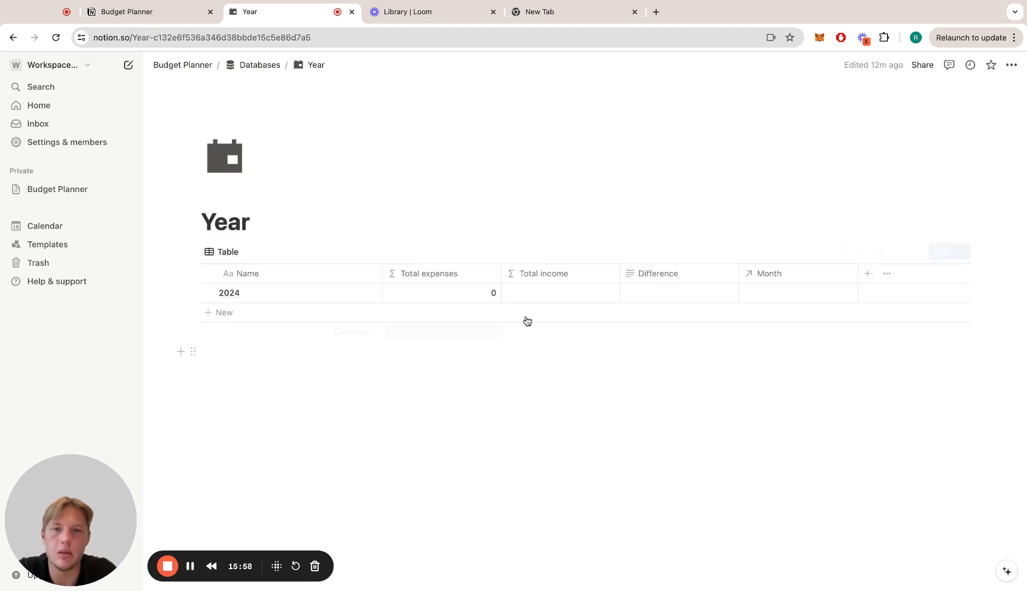
- Extend the Year table's Total income formula to Month.map(current.Total income).sum() and save it
left_click(566, 275)
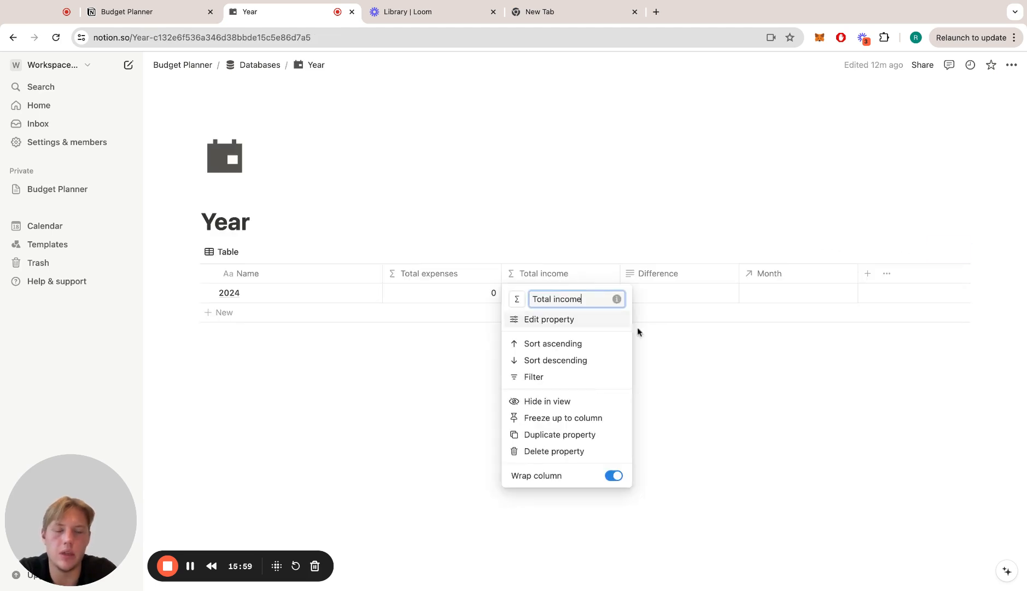
left_click(568, 320)
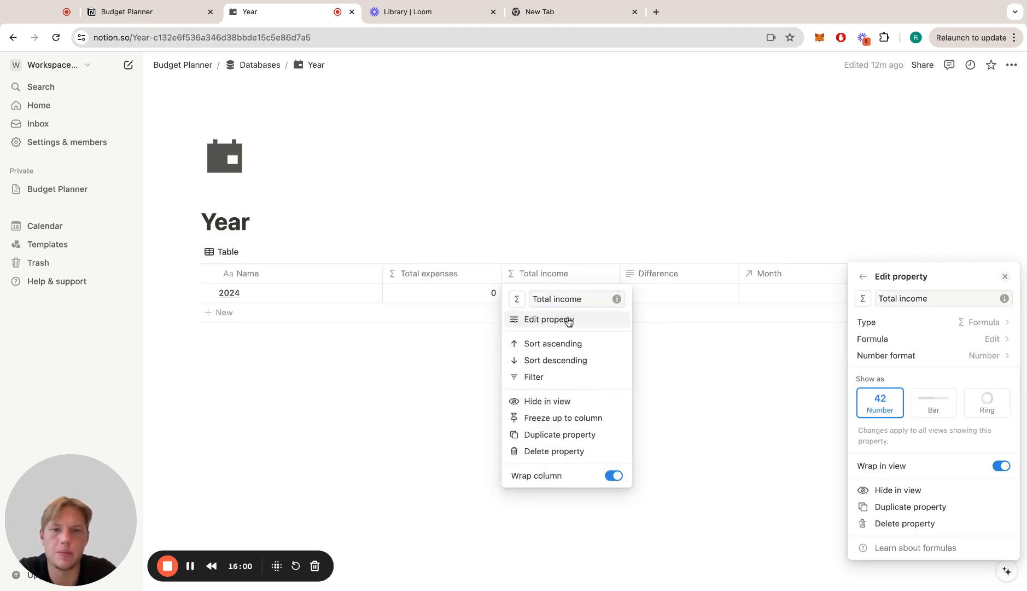
left_click(941, 339)
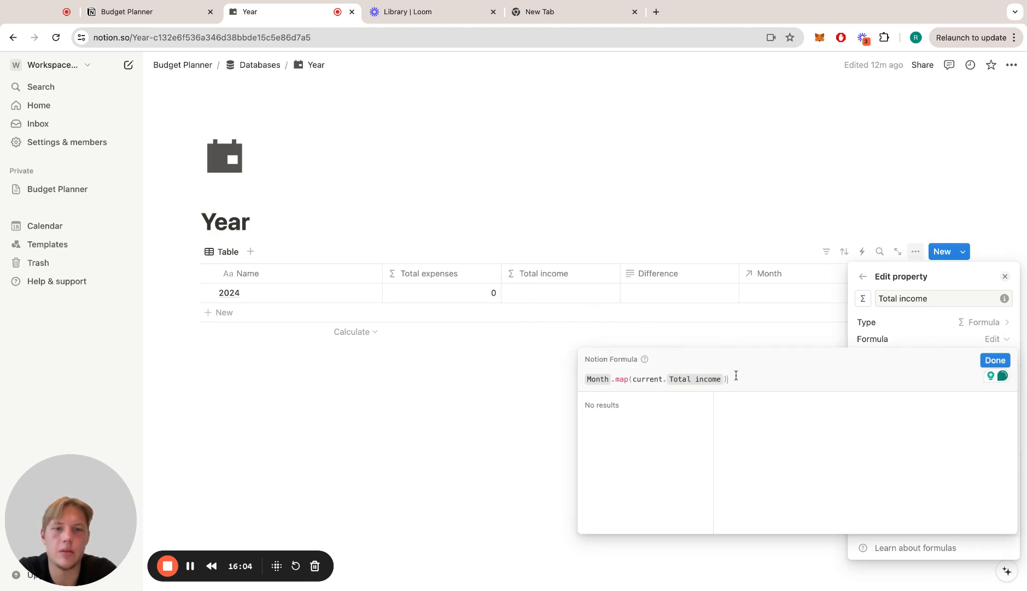
type(".sum(")
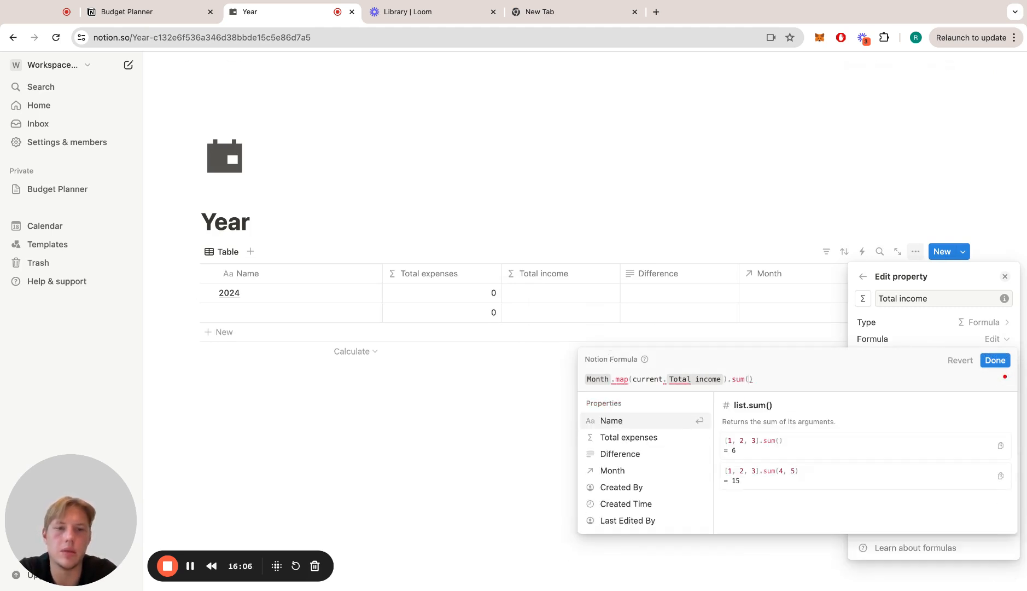
left_click(994, 360)
left_click(673, 271)
- Change the Year table's Difference property from text to the Formula type
left_click(673, 270)
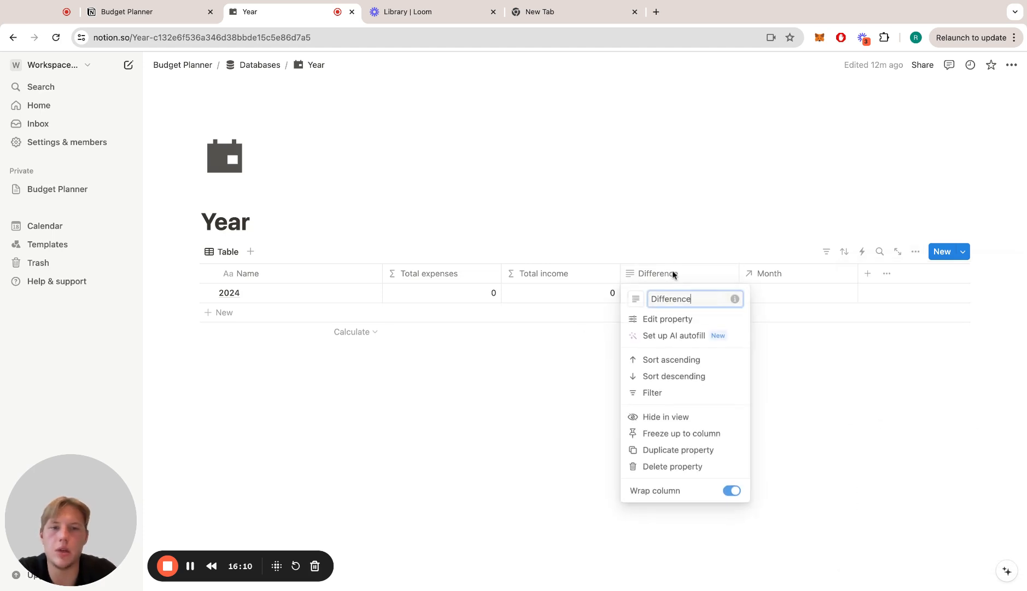
left_click(699, 323)
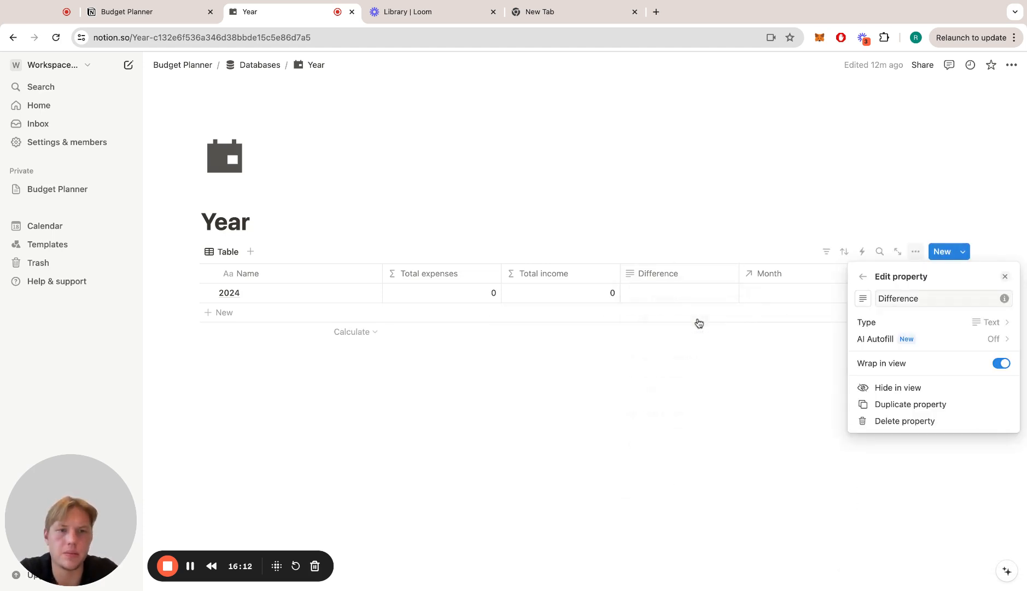
left_click(941, 326)
type("formu")
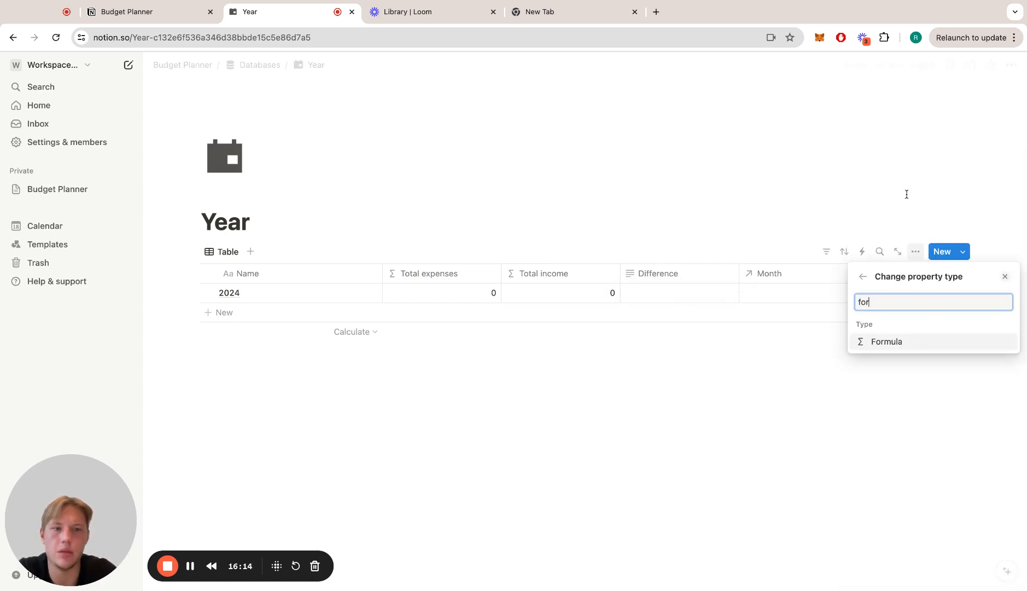
left_click(891, 341)
- Set the Difference formula to Total income - Total expenses and save it
left_click(919, 340)
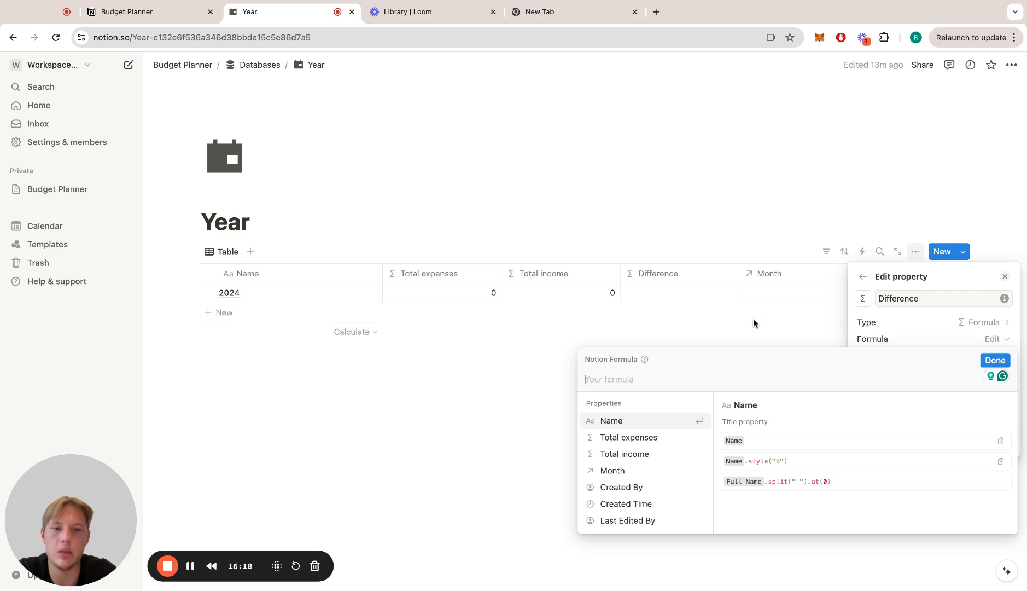
key("Down")
key("Down")
key("Return")
type("- ")
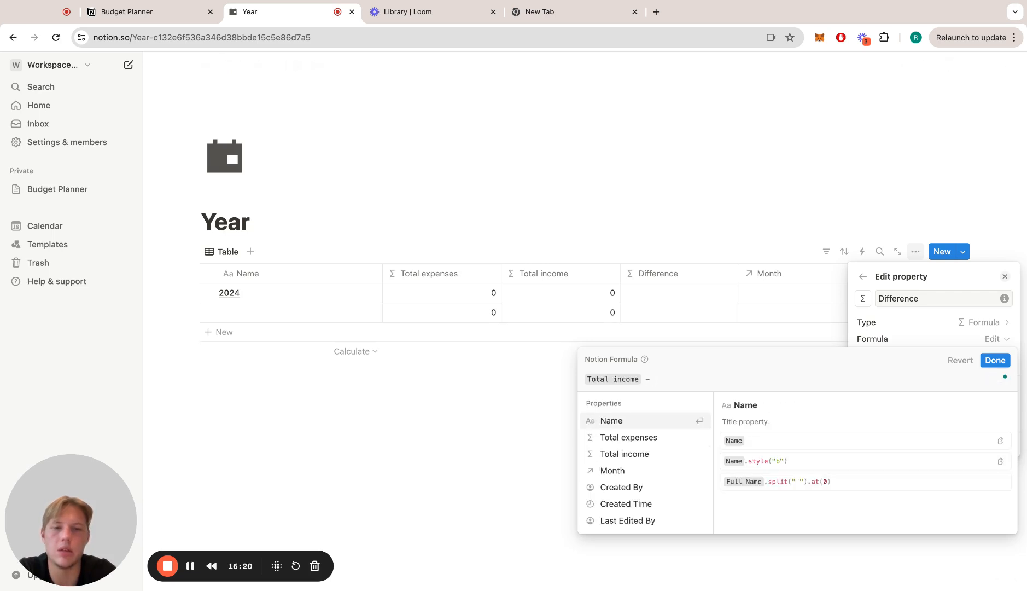
type("tot")
key("Return")
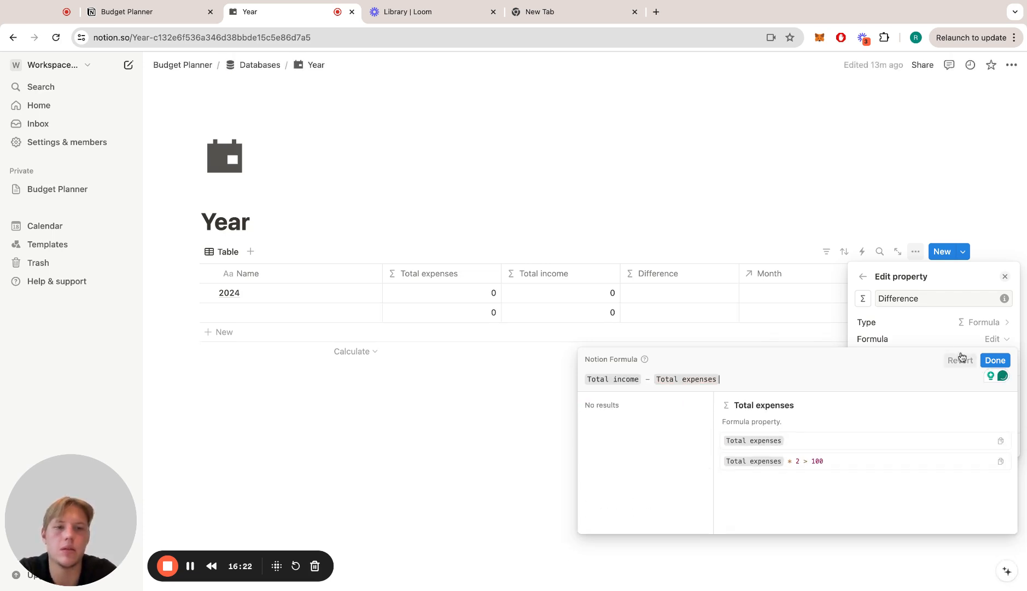
left_click(995, 359)
left_click(761, 390)
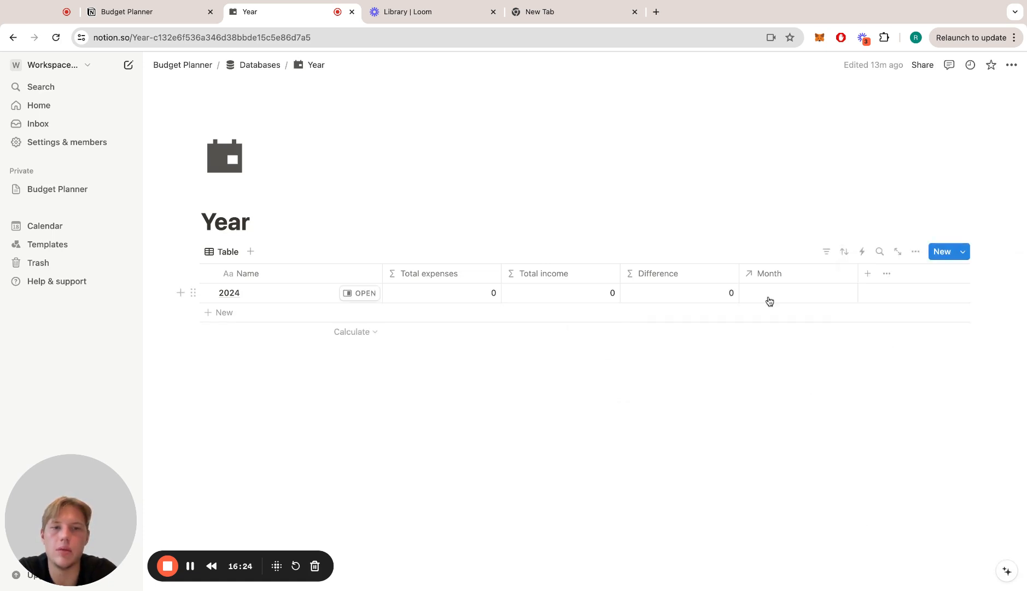
- Add a property named "Total expenses - formatted" to the Year table and make it a Formula
left_click(867, 273)
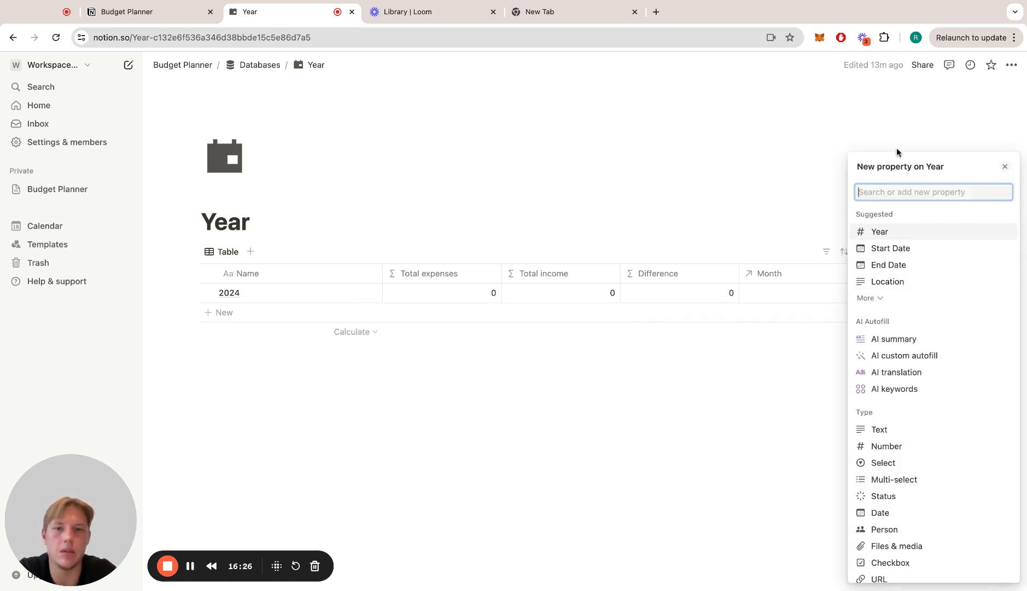
type("To")
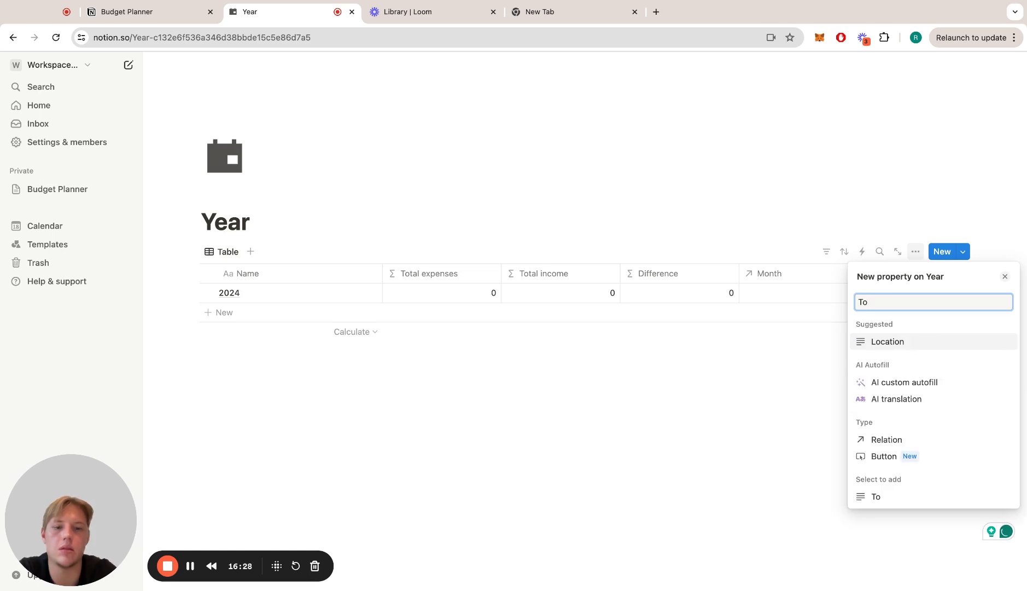
type("tal expenses - formatted")
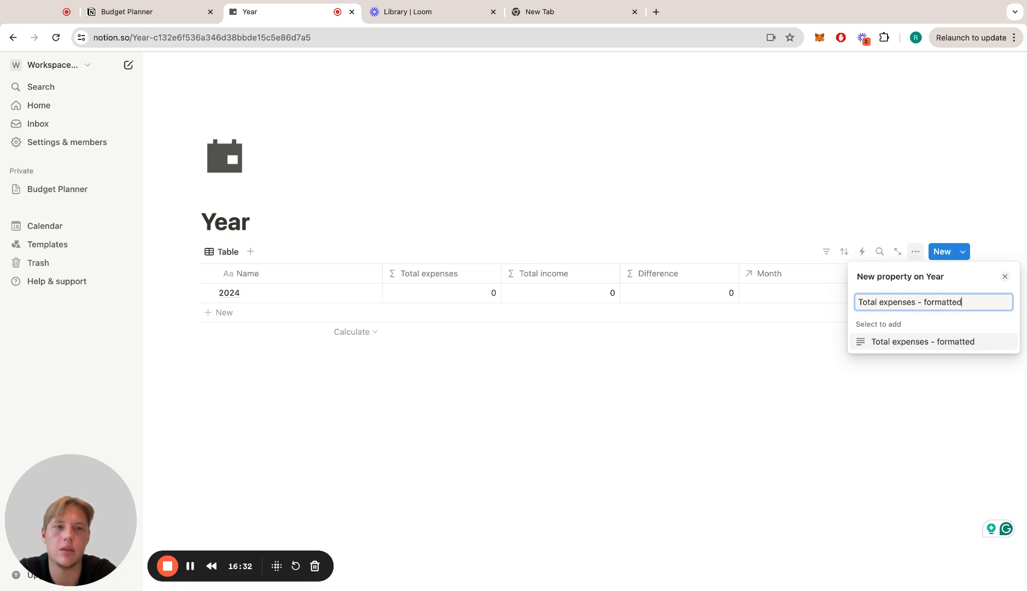
key("Return")
left_click(898, 323)
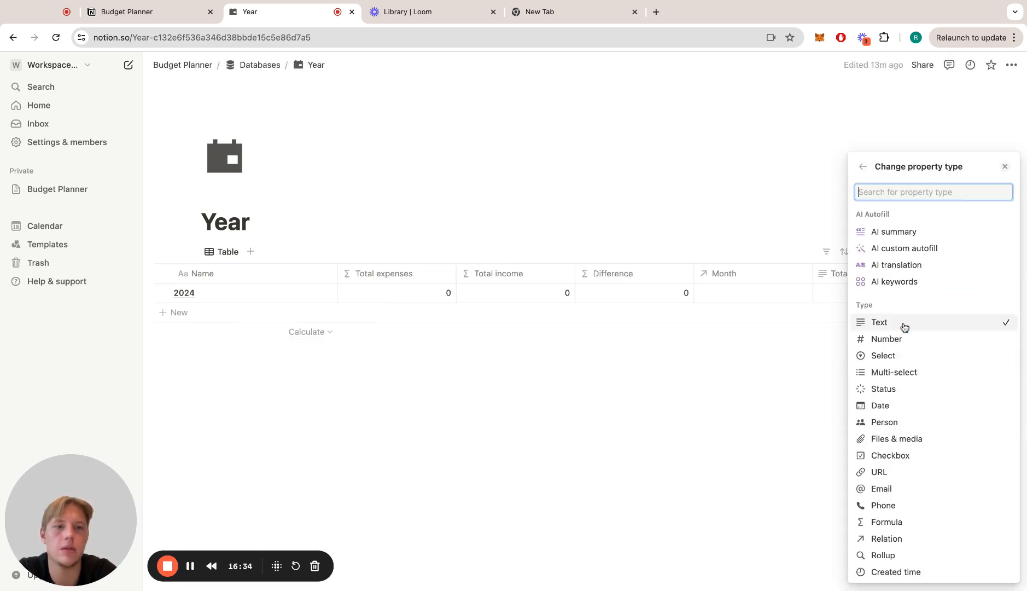
type("form")
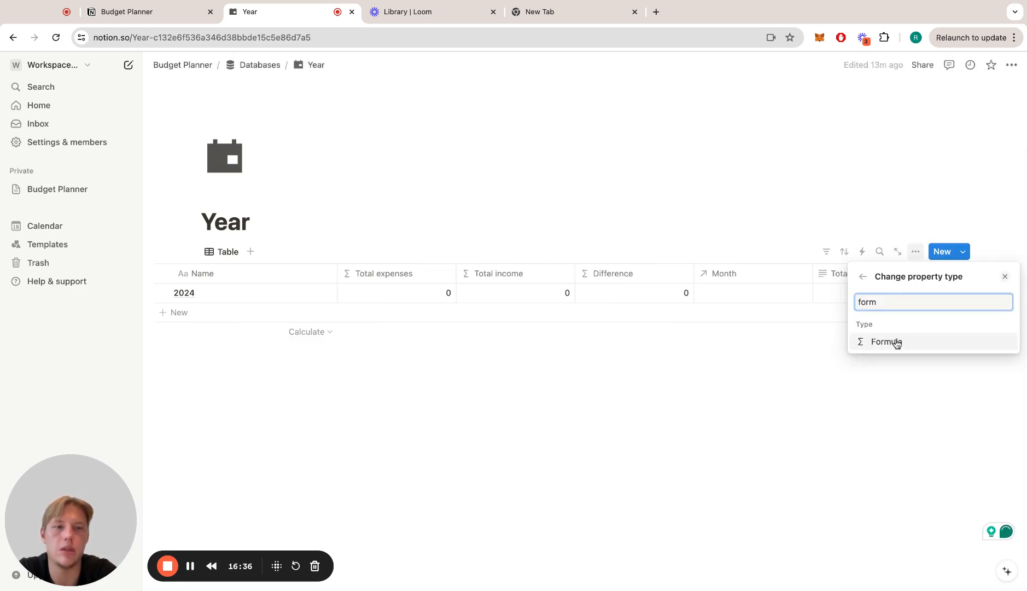
left_click(896, 341)
- Set the formula of Total expenses - formatted to "Total expenses: " + Total expenses and save it
left_click(902, 339)
type("\"")
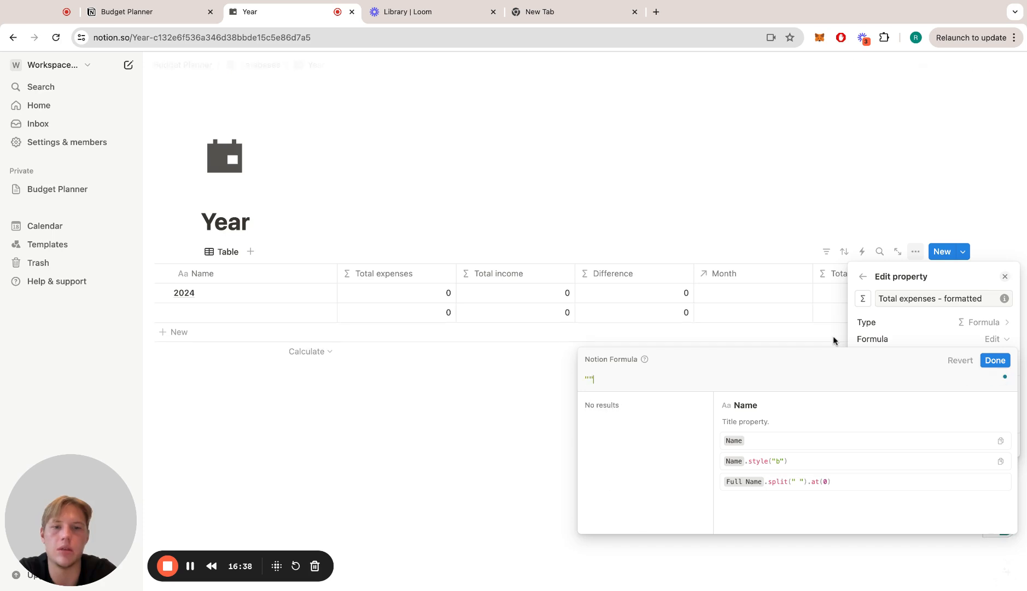
type("Tot")
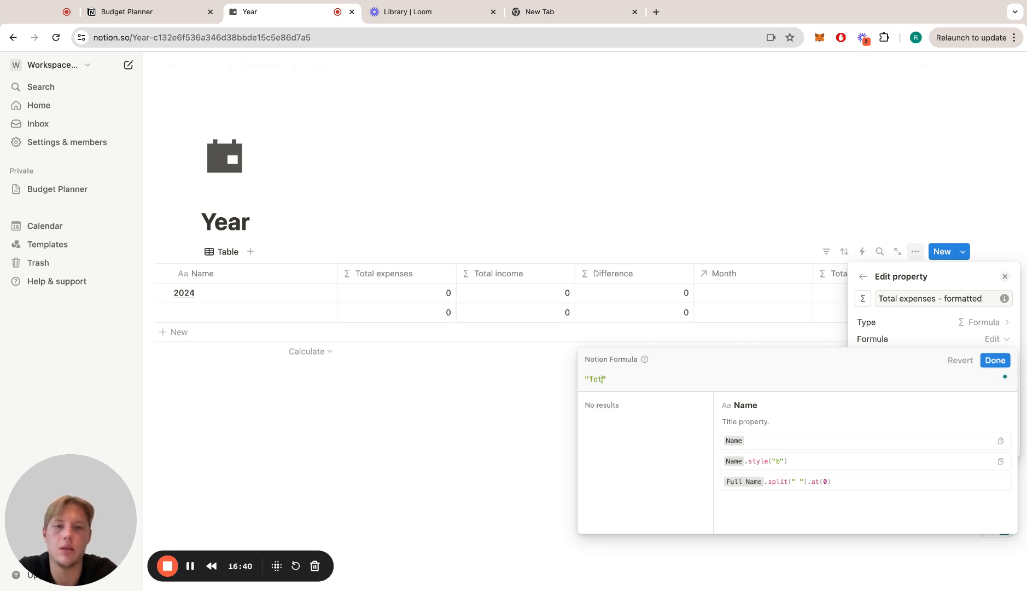
type("al expenses")
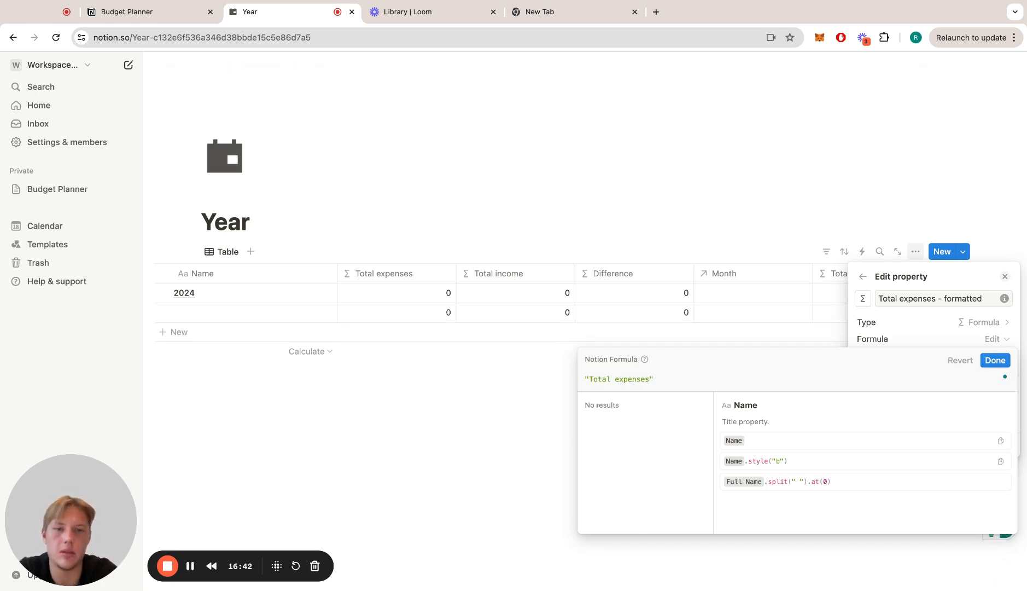
type(": \" +")
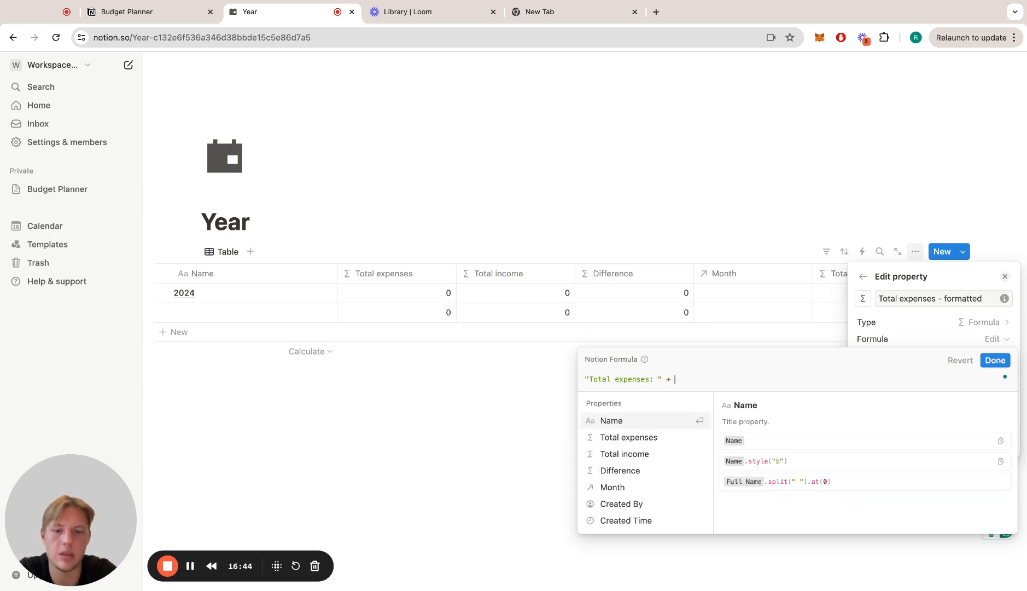
type("to")
key("Return")
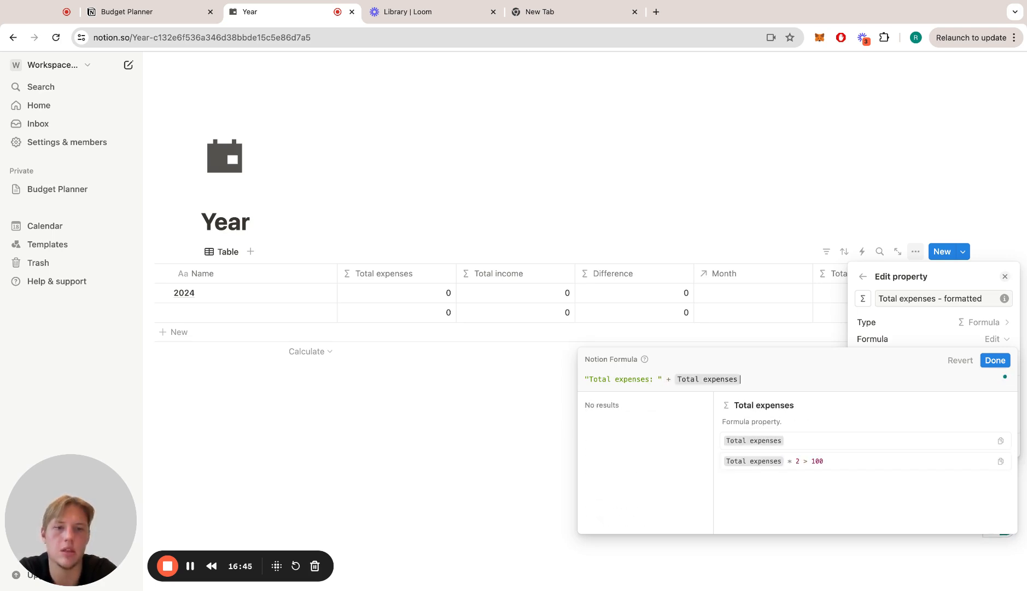
left_click(995, 361)
left_click(809, 336)
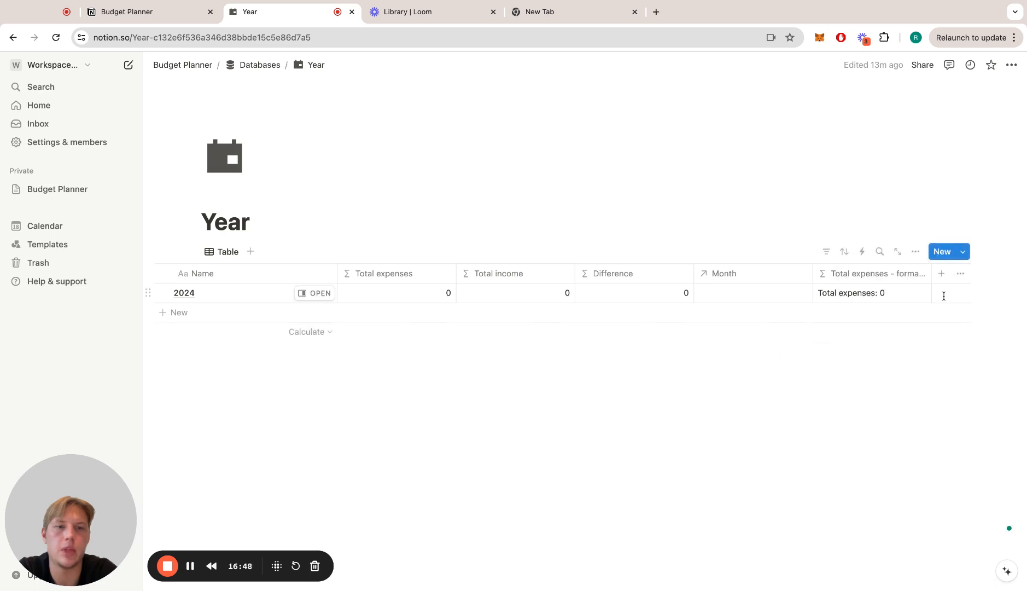
- Add a property named "Total income - formatted" to the Year table and make it a Formula
left_click(940, 274)
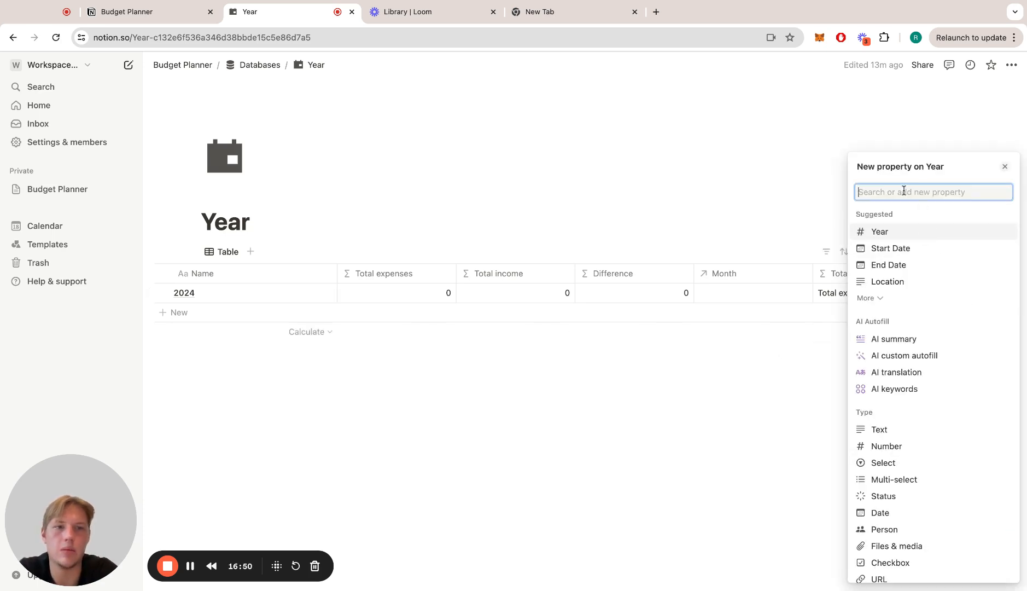
type("Total ")
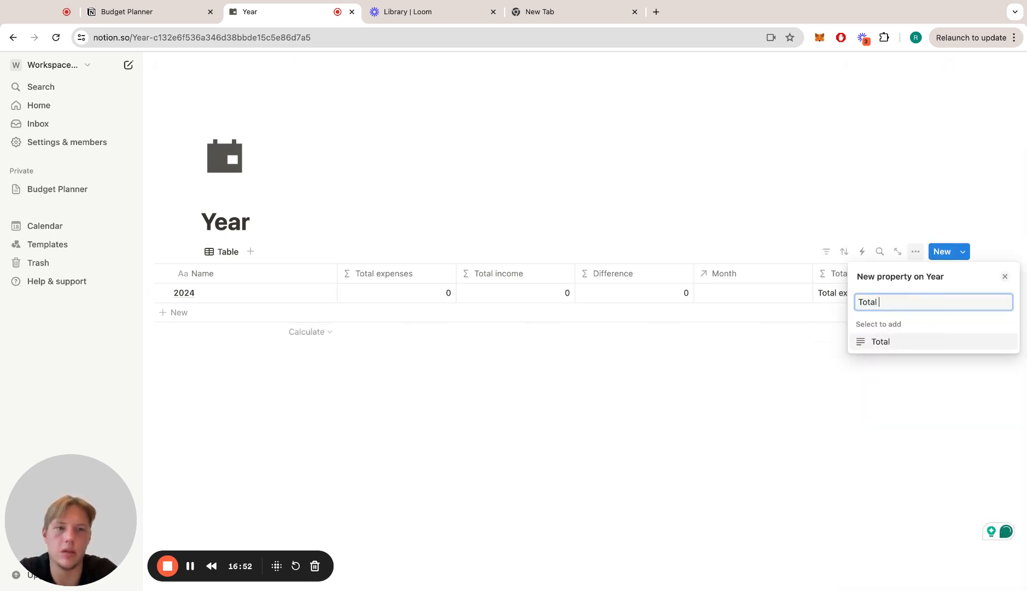
type("income - forma")
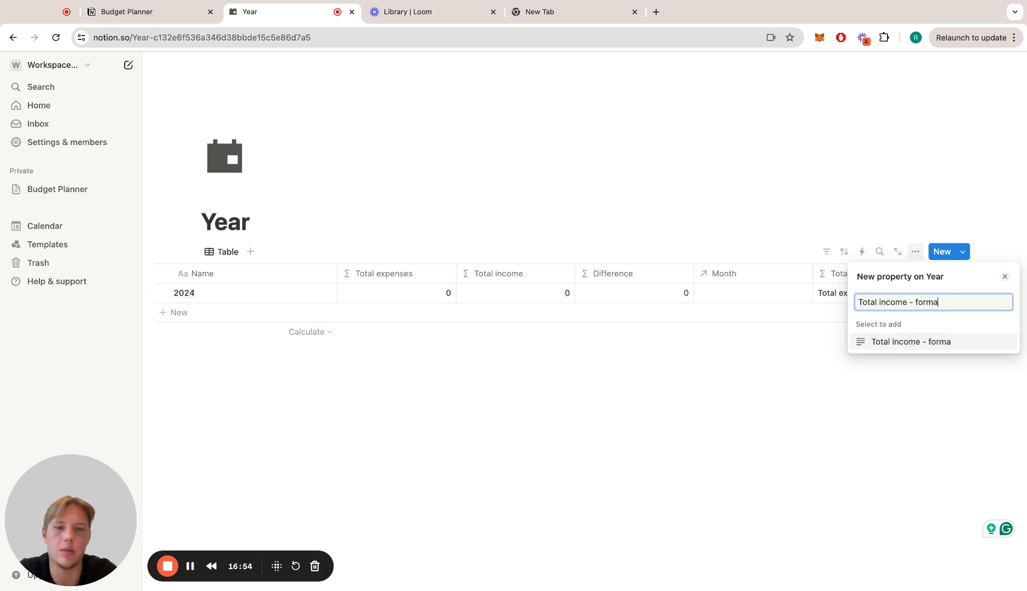
type("tted")
key("Return")
left_click(904, 323)
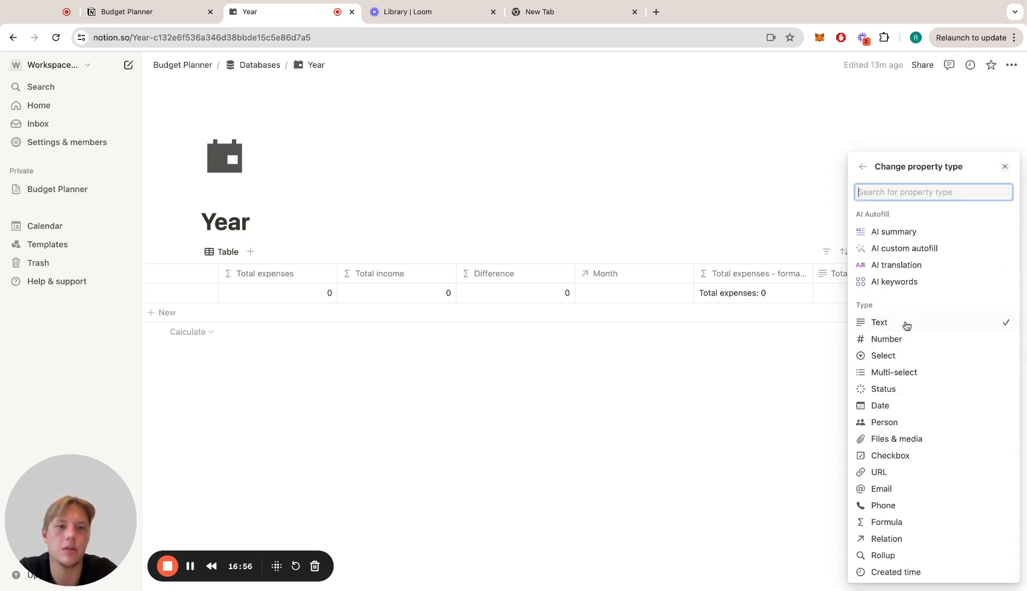
type("form")
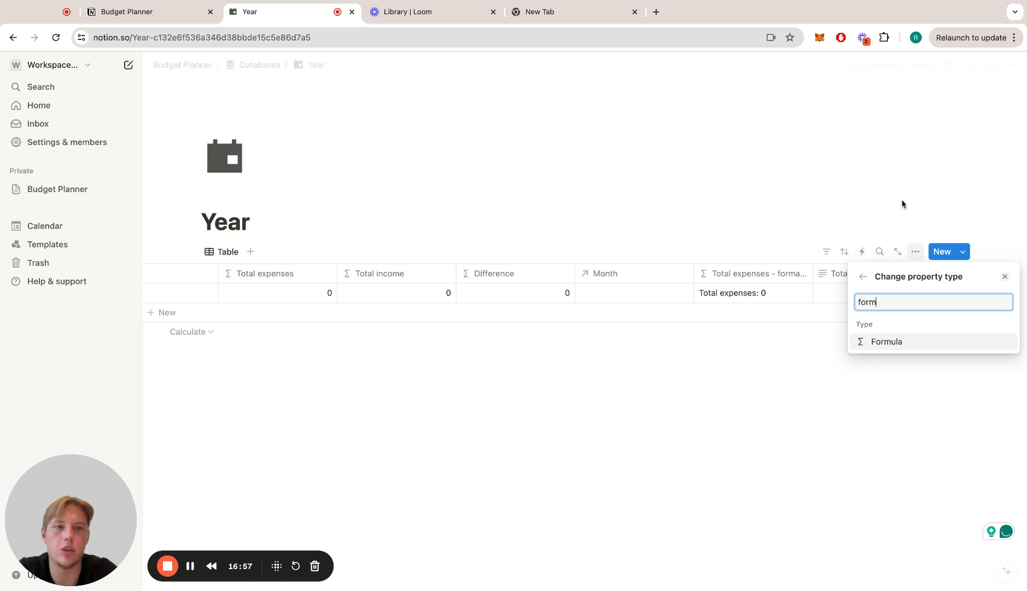
left_click(887, 345)
- Set the formula of Total income - formatted to "Total income: "+Total income, without a space after the plus sign, and save it
left_click(944, 341)
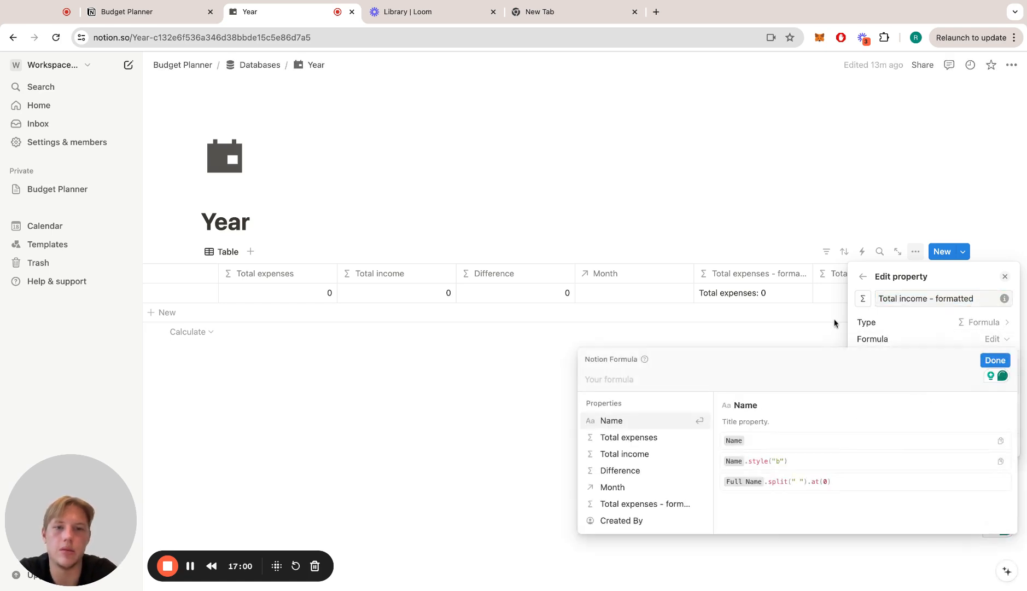
type("\"Total")
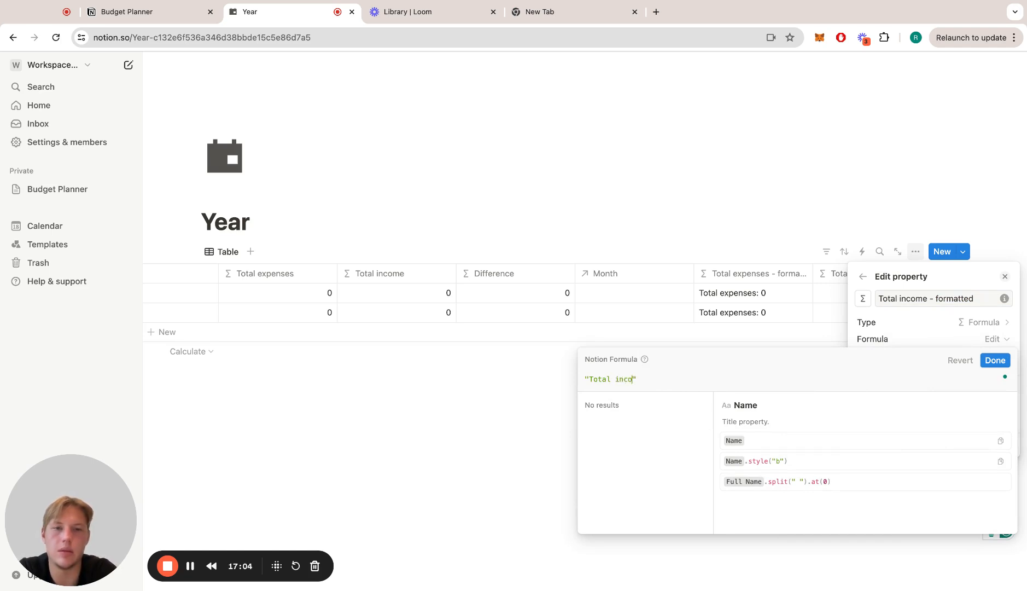
type(" income: ")
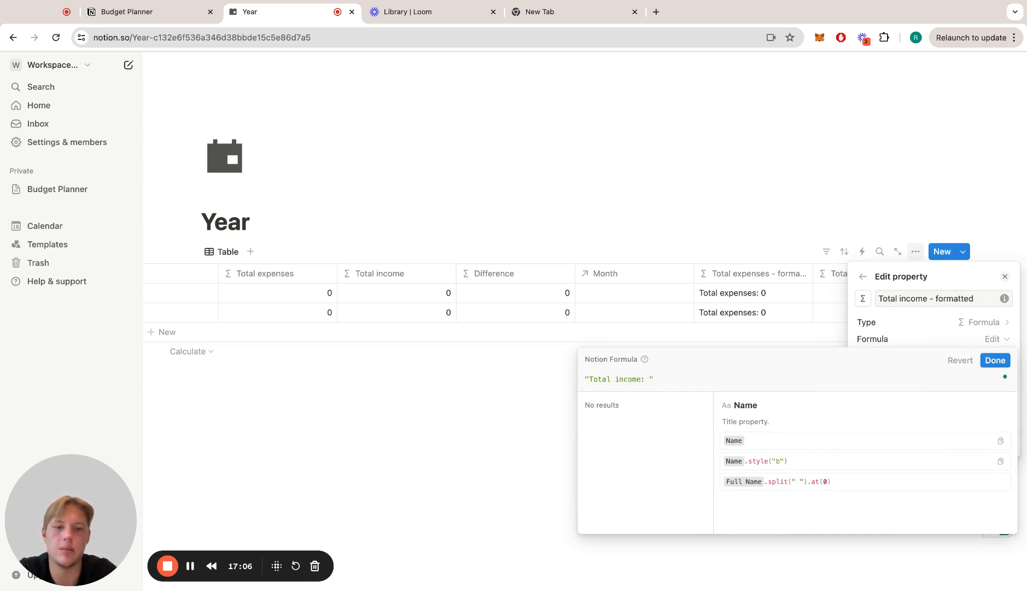
type("\"+ tot")
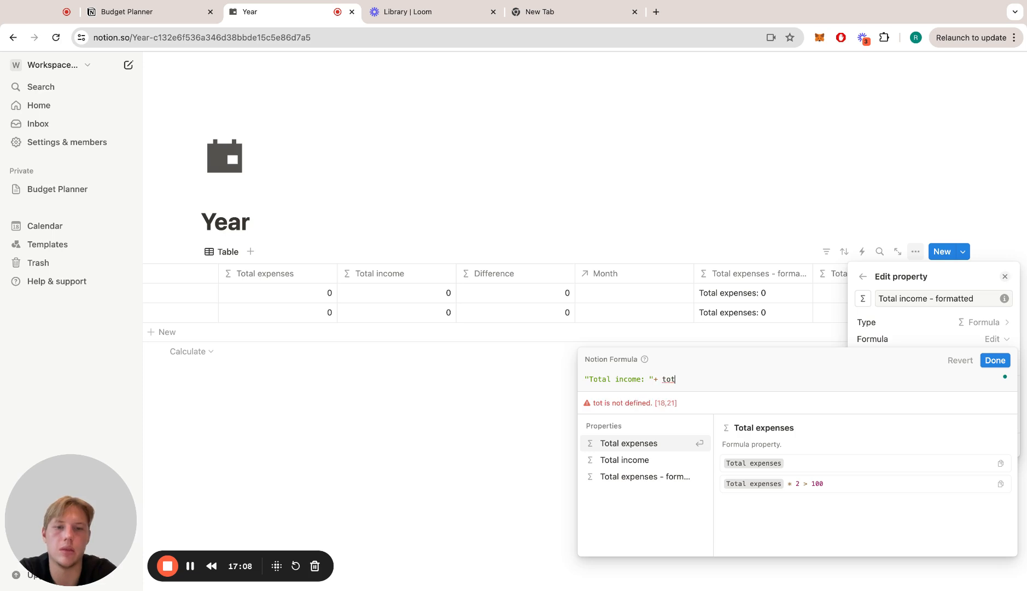
key("Down")
key("Return")
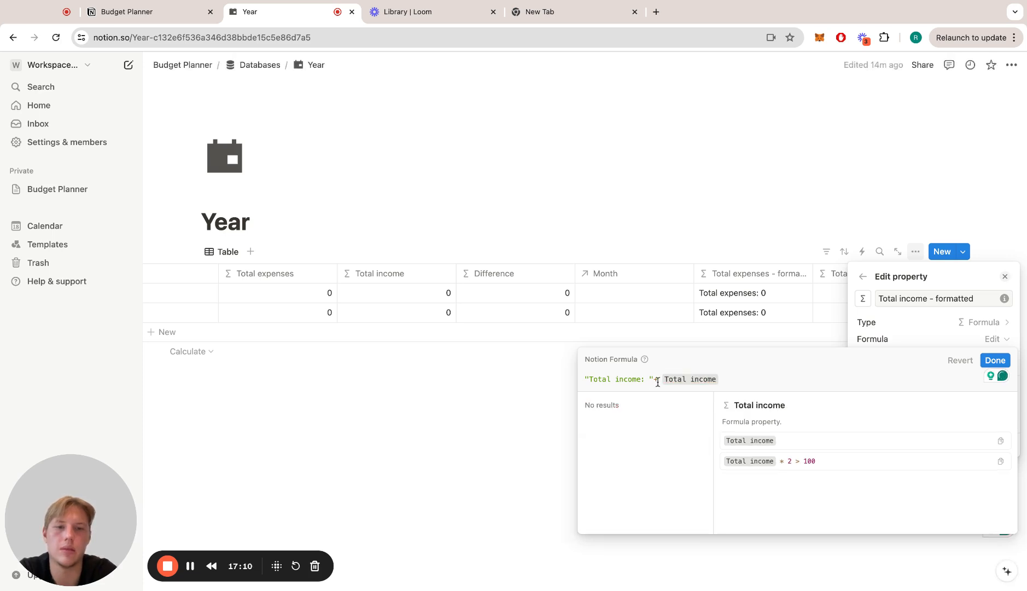
left_click(658, 380)
key("BackSpace")
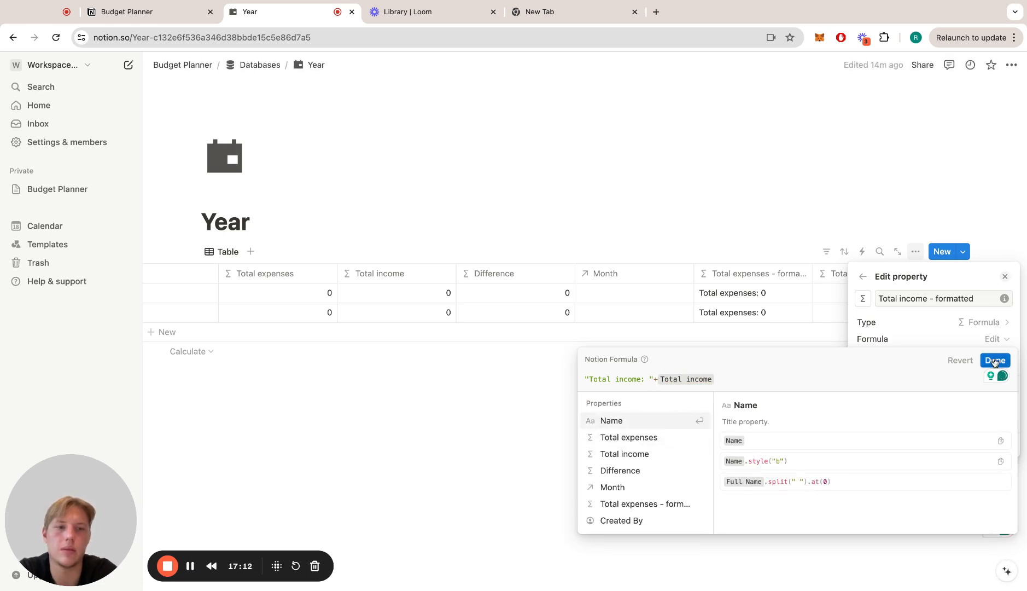
left_click(994, 362)
left_click(824, 366)
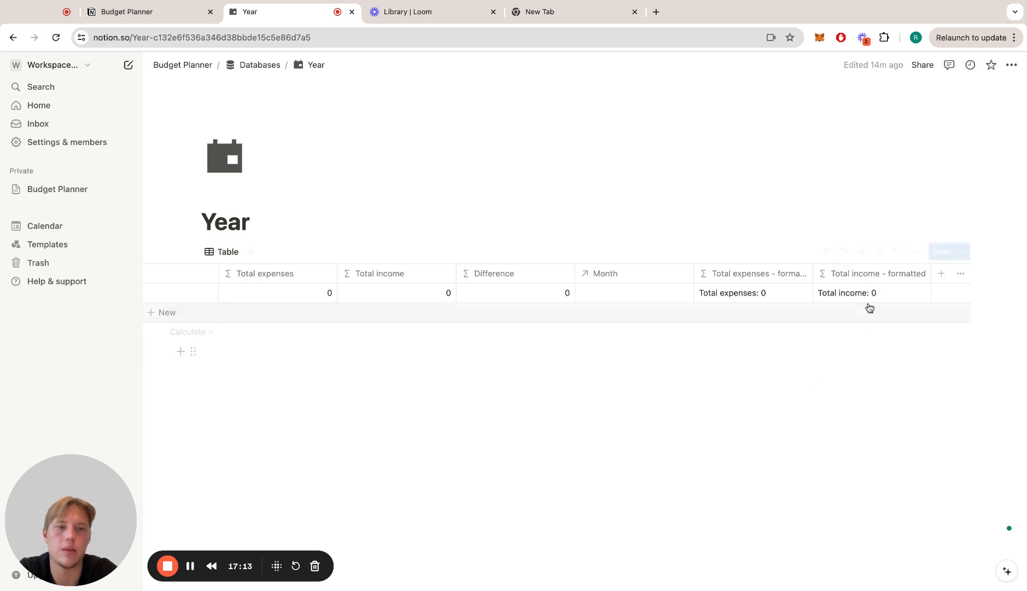
- Add a property named "Difference - formatted" to the Year table and make it a Formula
left_click(940, 274)
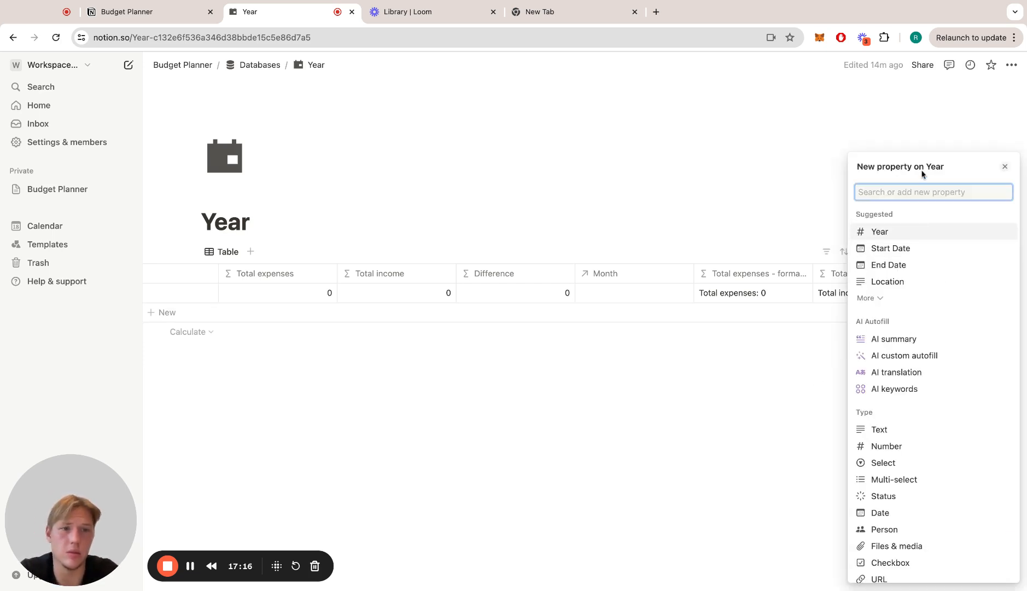
type("Diffe")
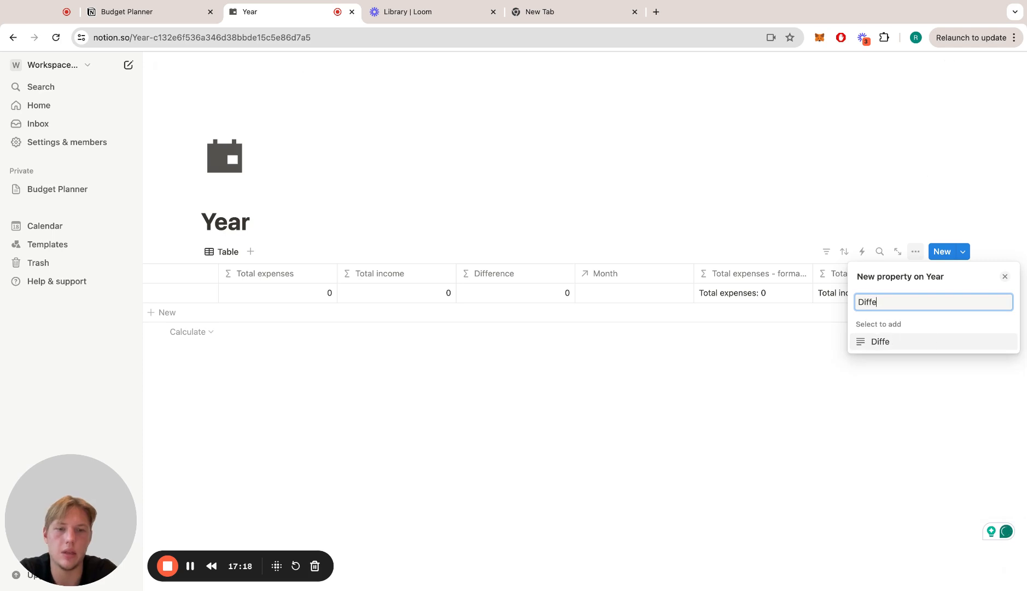
type("rence - forma")
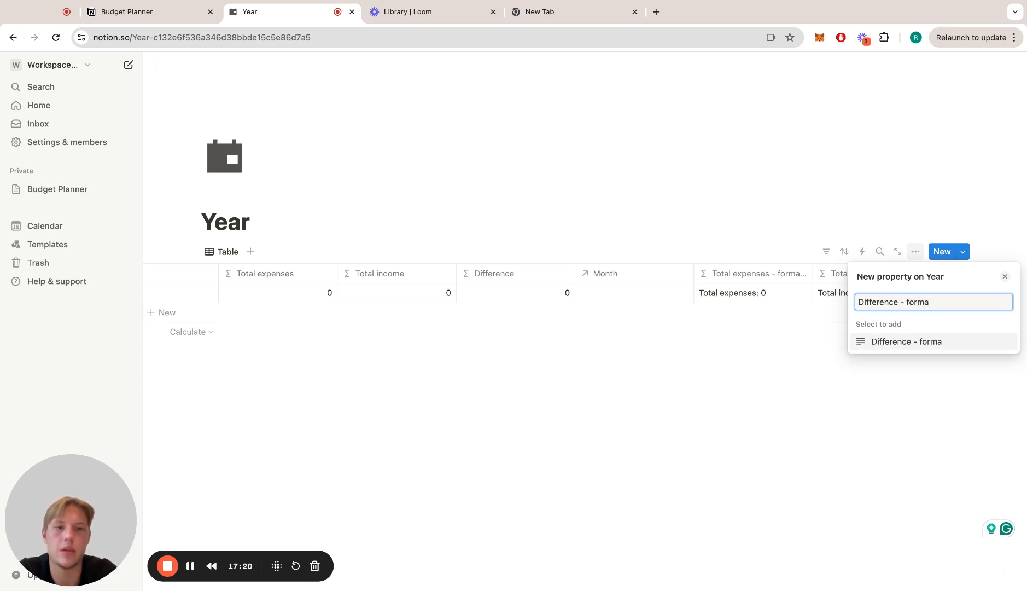
type("tted")
key("Return")
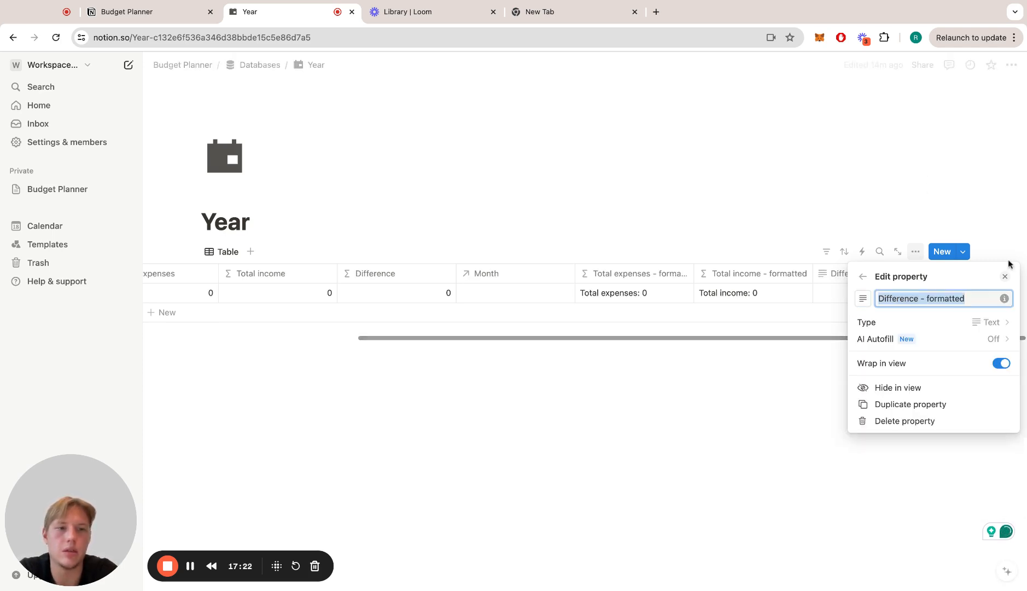
left_click(939, 324)
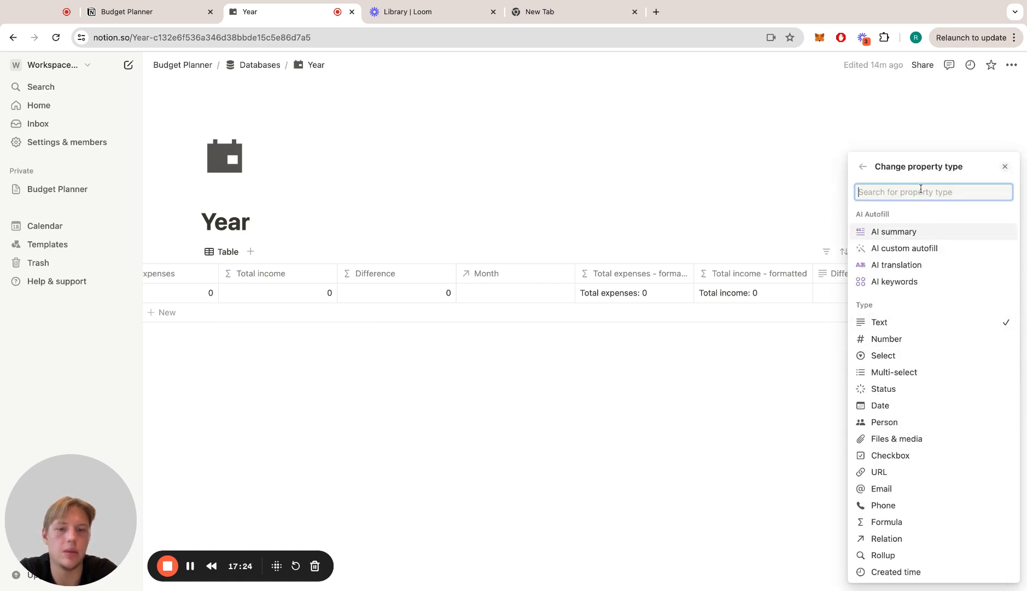
type("form")
left_click(894, 341)
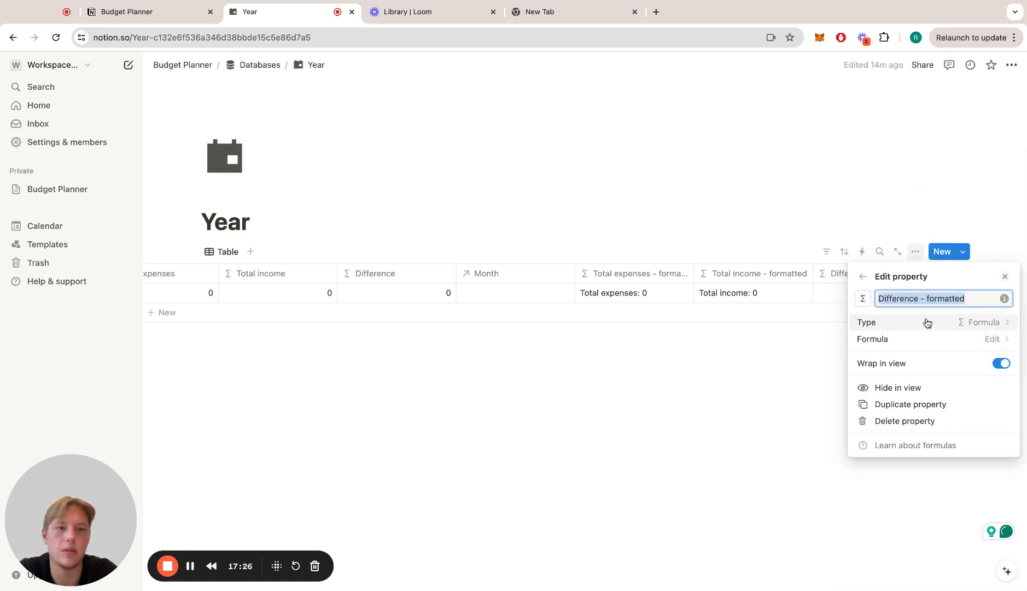
- Enter "Difference: " + Difference as the formula of the Difference - formatted property
left_click(922, 339)
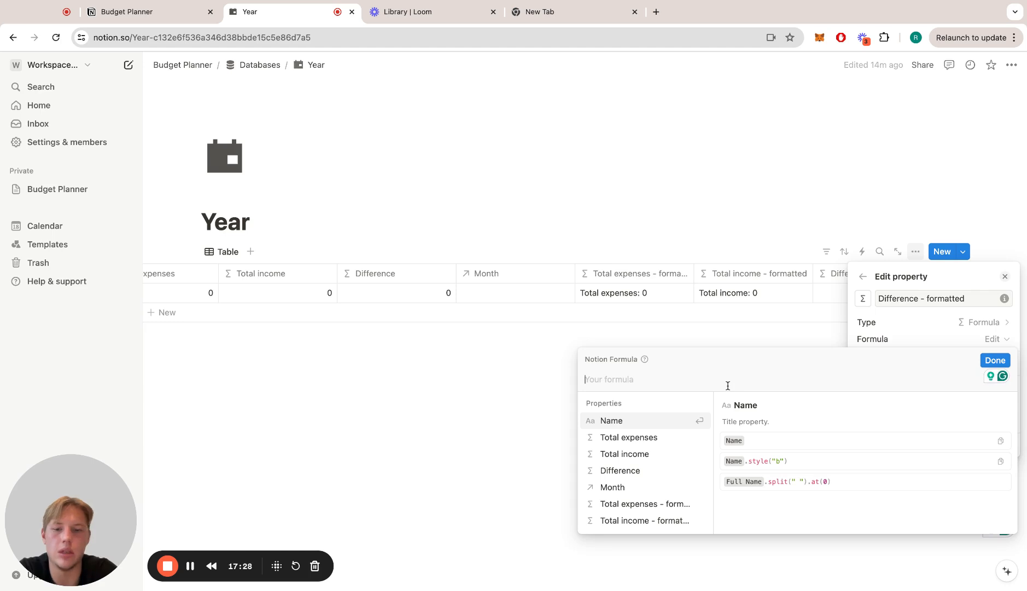
type("\"\"")
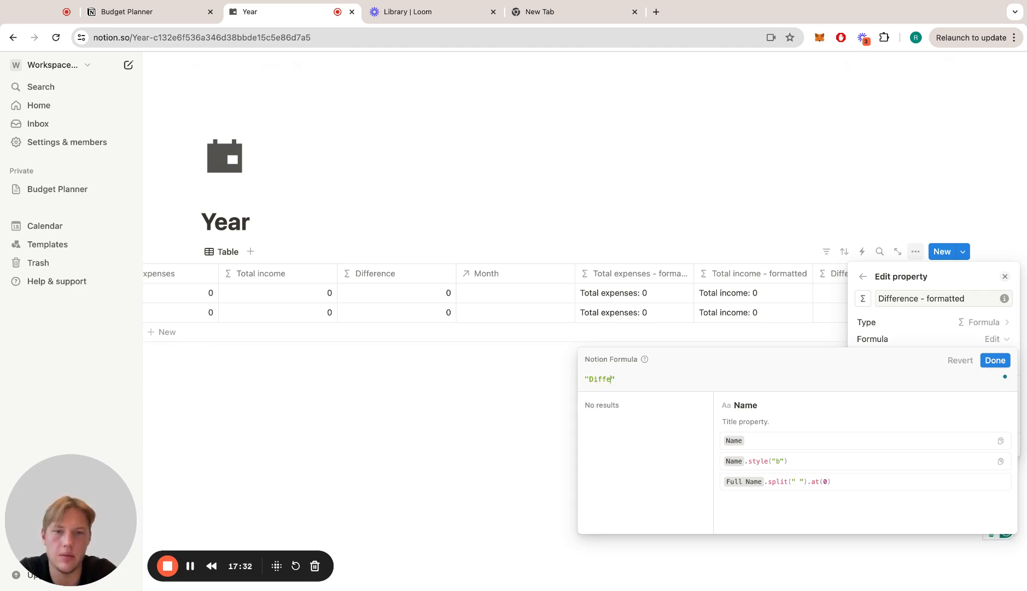
type("Diffe")
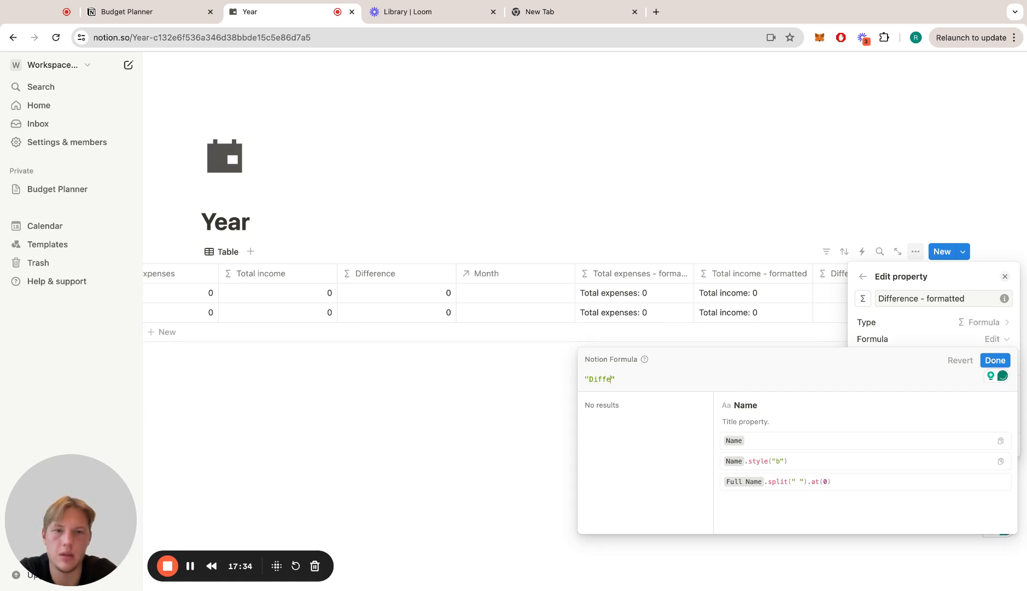
type("rence:")
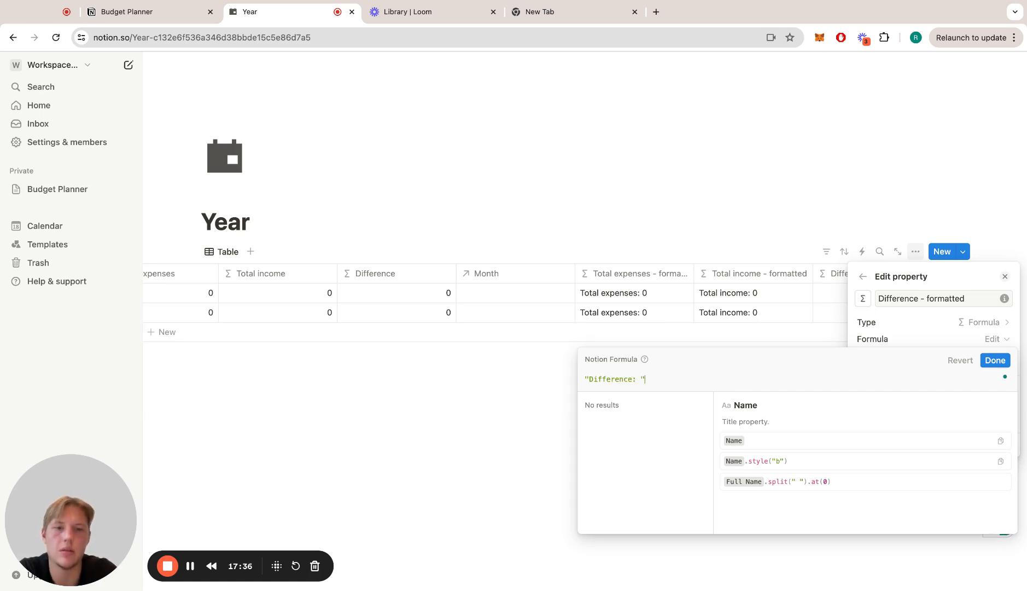
type(" \" + Difference")
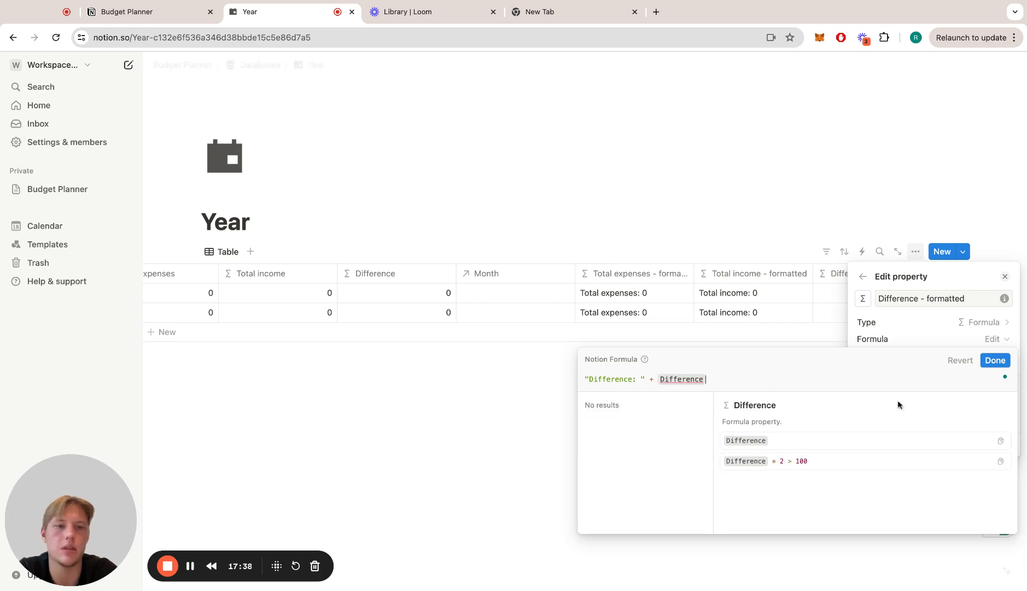
- Save the "Difference: " + Difference formula for the Difference - formatted property in the Year database
left_click(996, 360)
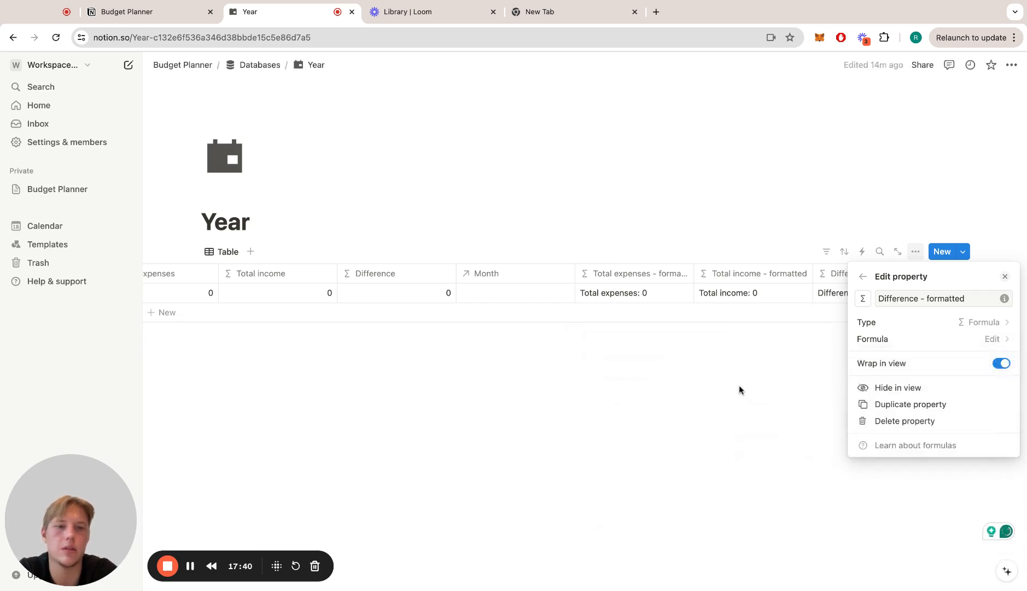
left_click(724, 381)
scroll(605, 300, "left", 5)
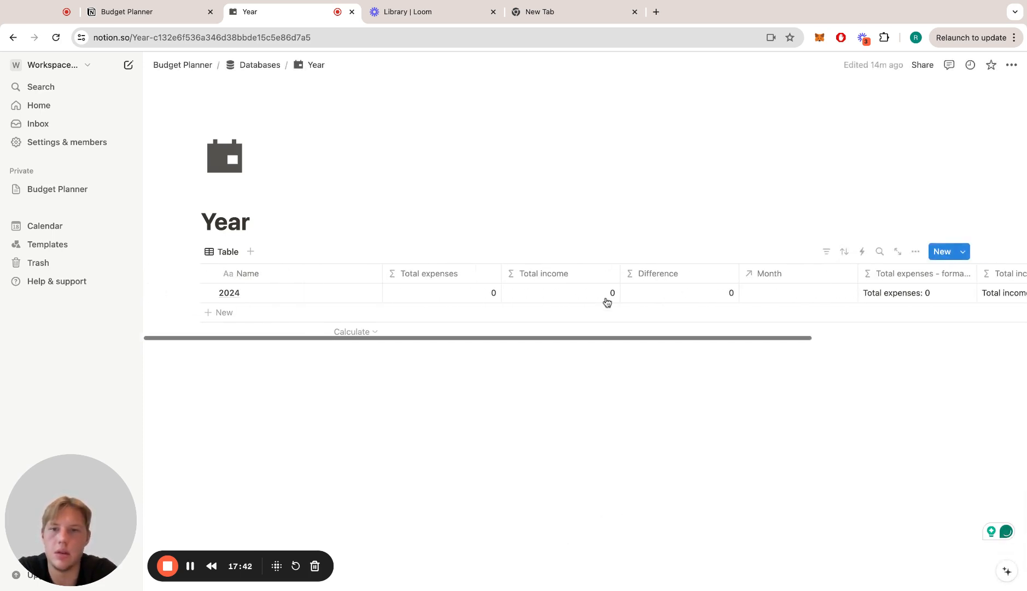
- Review the Year table's total, difference, Month and formatted columns for the 2024 entry
scroll(607, 303, "right", 1)
scroll(608, 302, "left", 1)
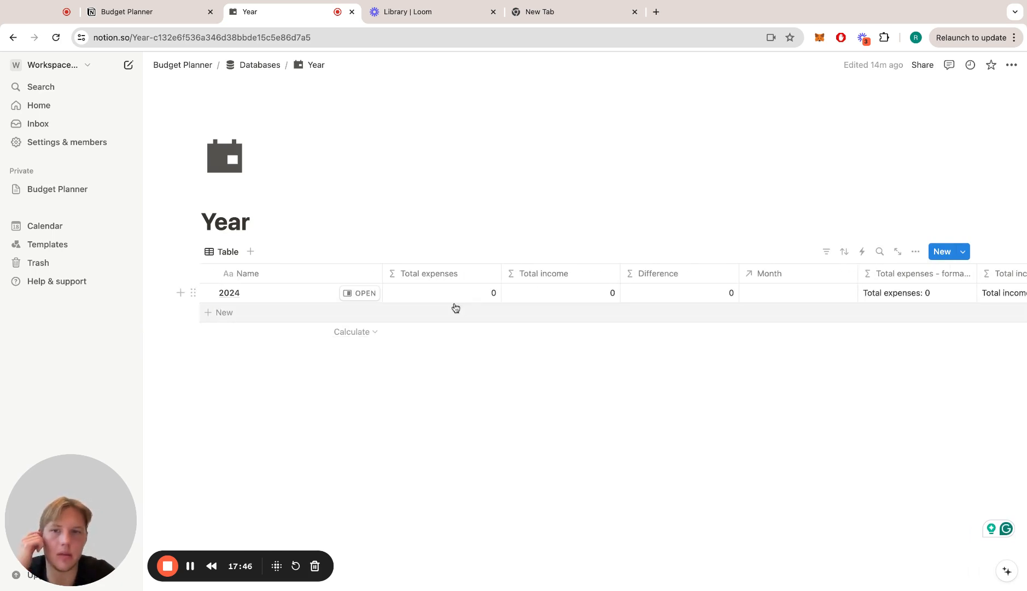
scroll(547, 303, "right", 1)
scroll(547, 303, "left", 1)
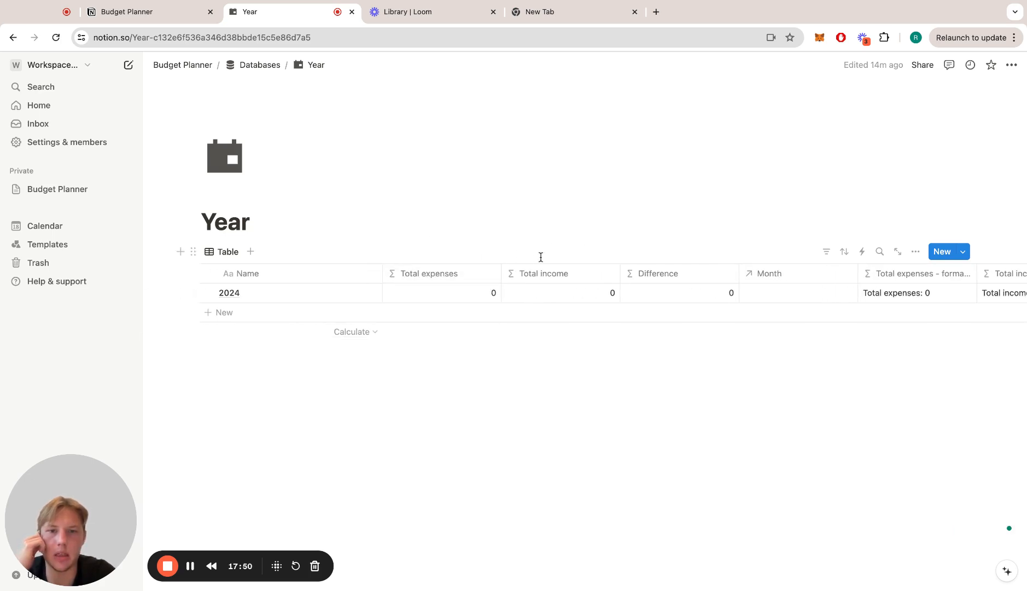
scroll(665, 300, "right", 3)
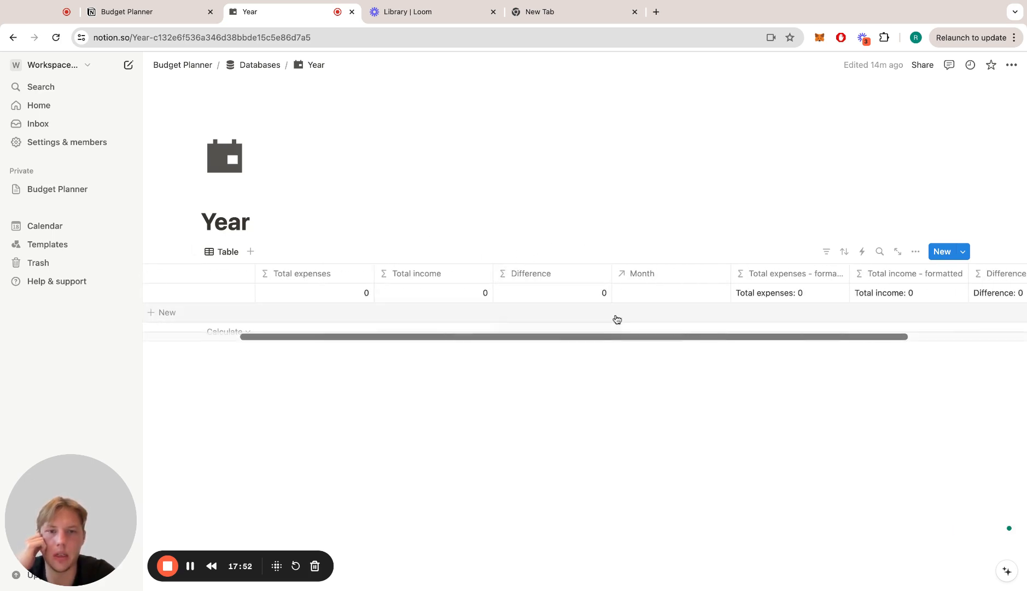
scroll(711, 293, "right", 2)
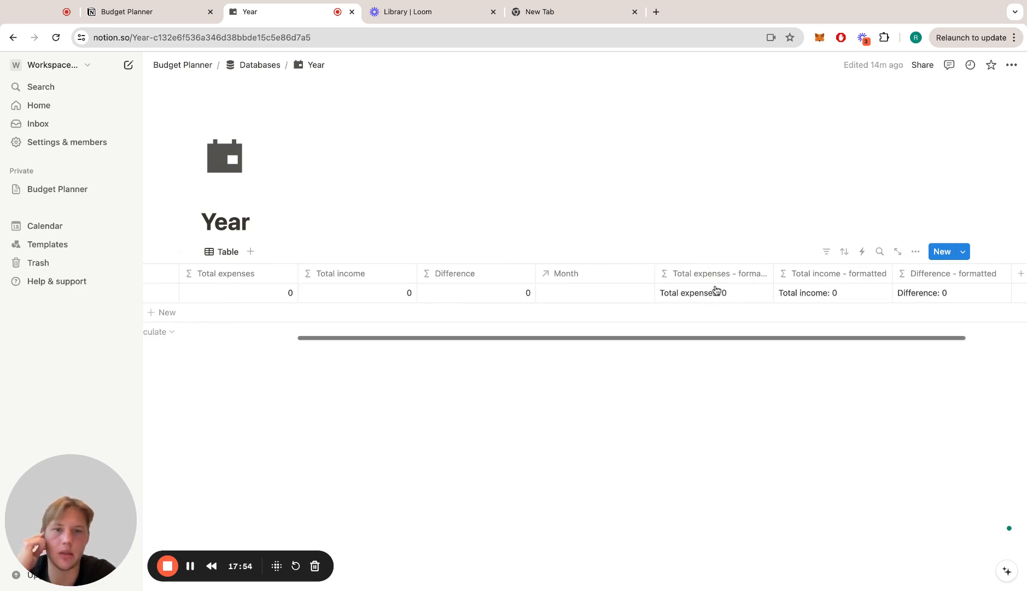
scroll(781, 288, "right", 2)
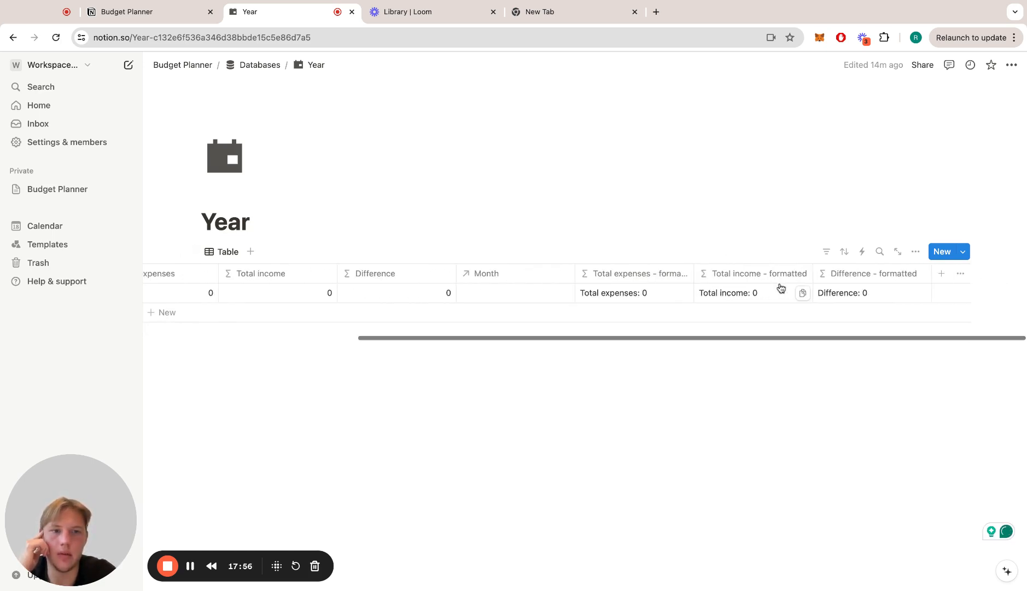
scroll(781, 288, "left", 7)
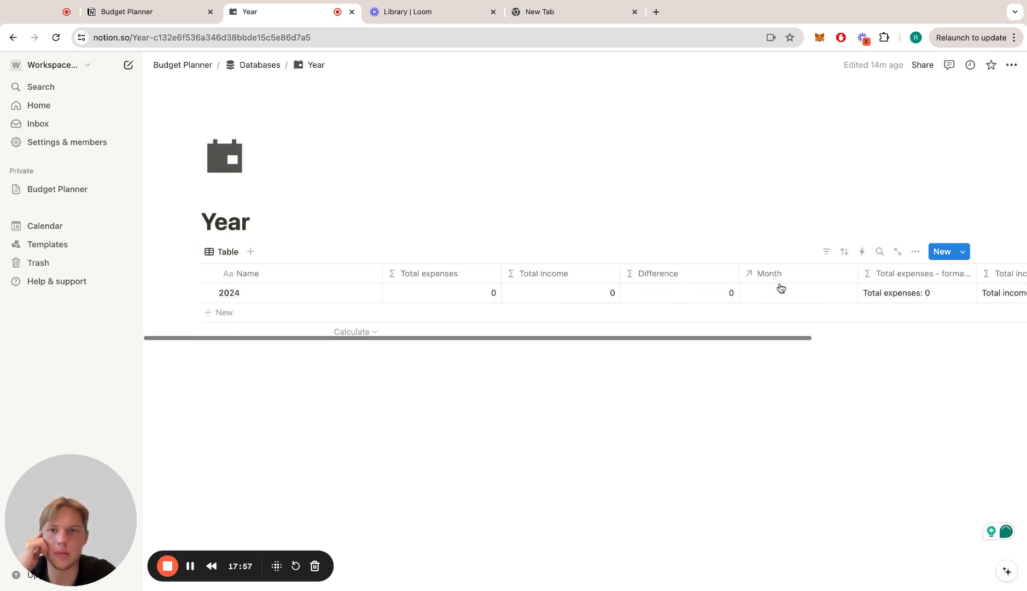
- Open the Month database and delete its three blank rows
left_click(267, 66)
left_click(405, 269)
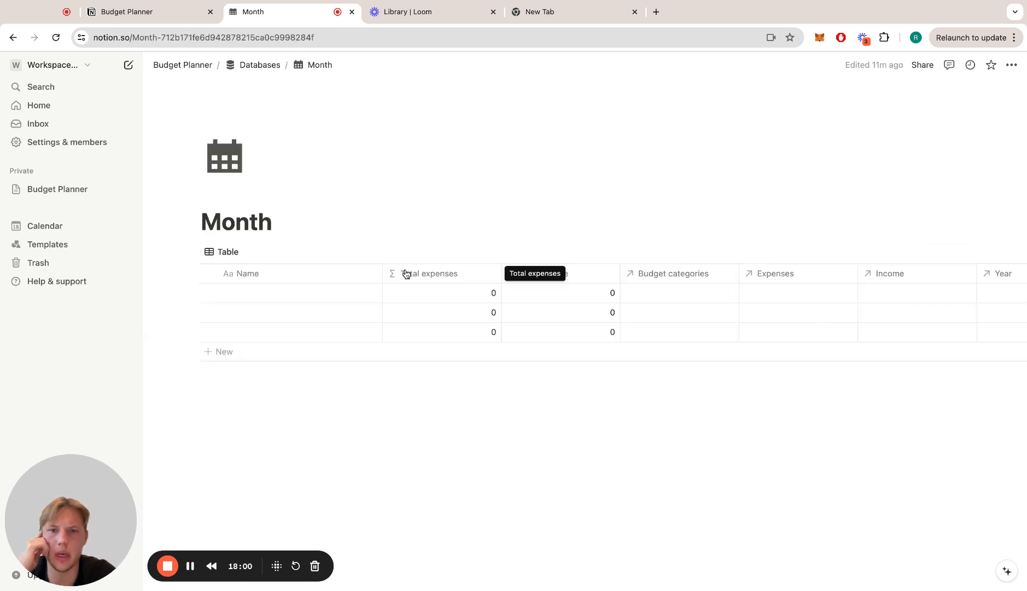
left_click(207, 292)
left_click(208, 312)
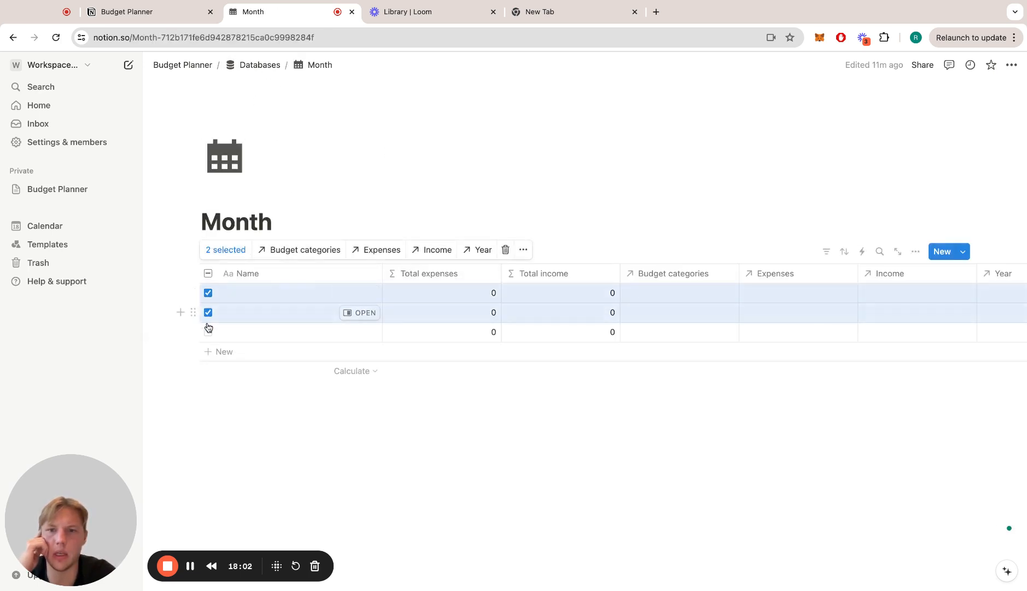
left_click(208, 331)
left_click(505, 249)
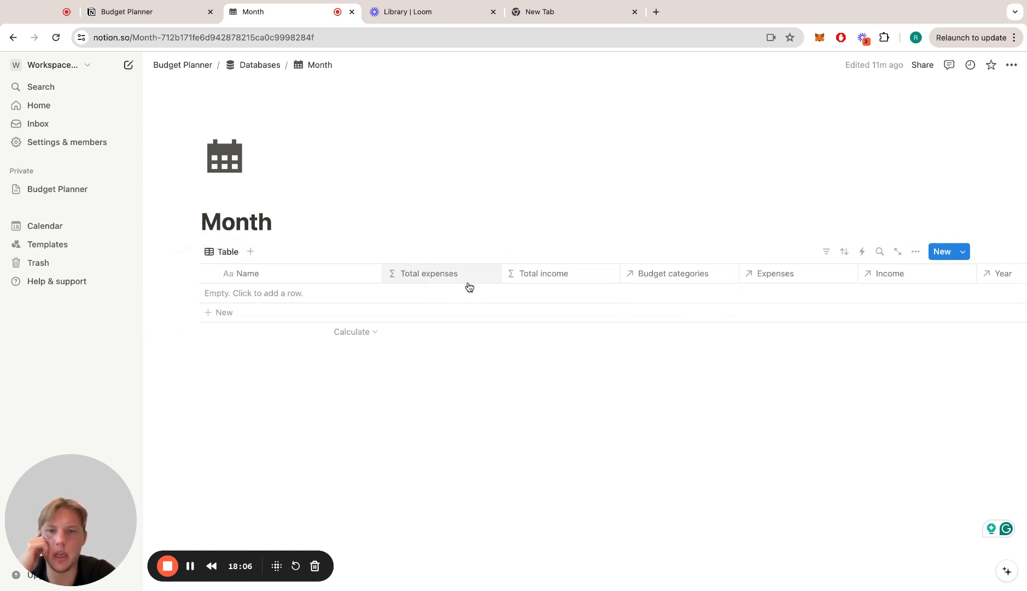
- Add a new property named Difference to the Month database
scroll(471, 284, "right", 3)
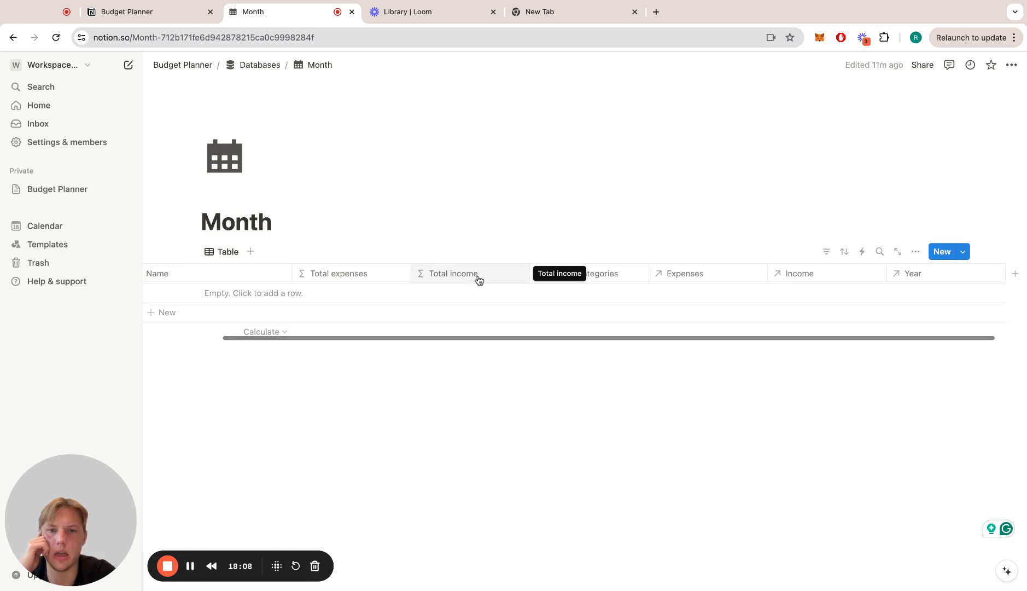
scroll(607, 283, "right", 2)
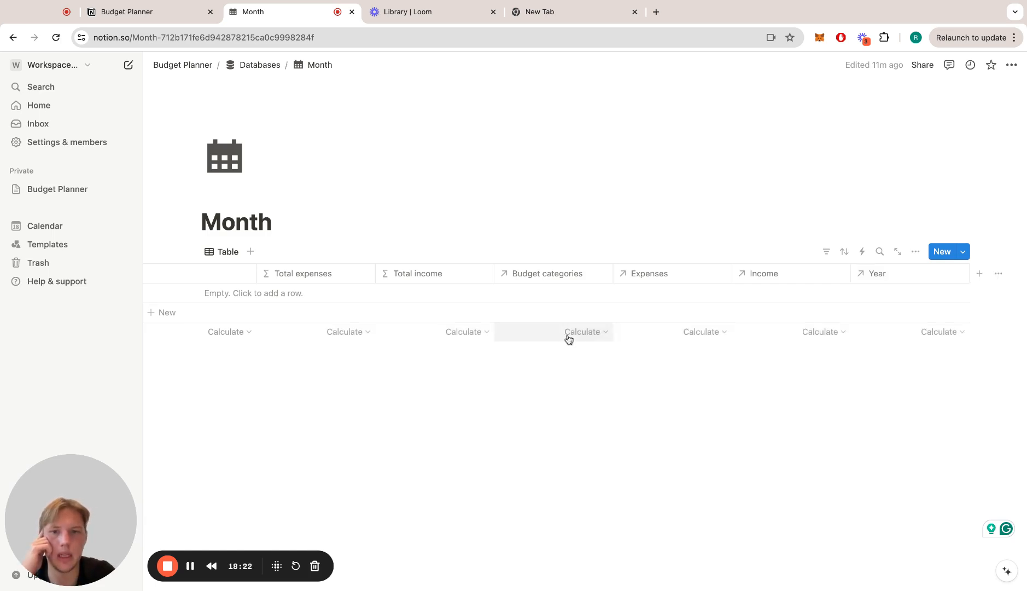
scroll(472, 290, "left", 3)
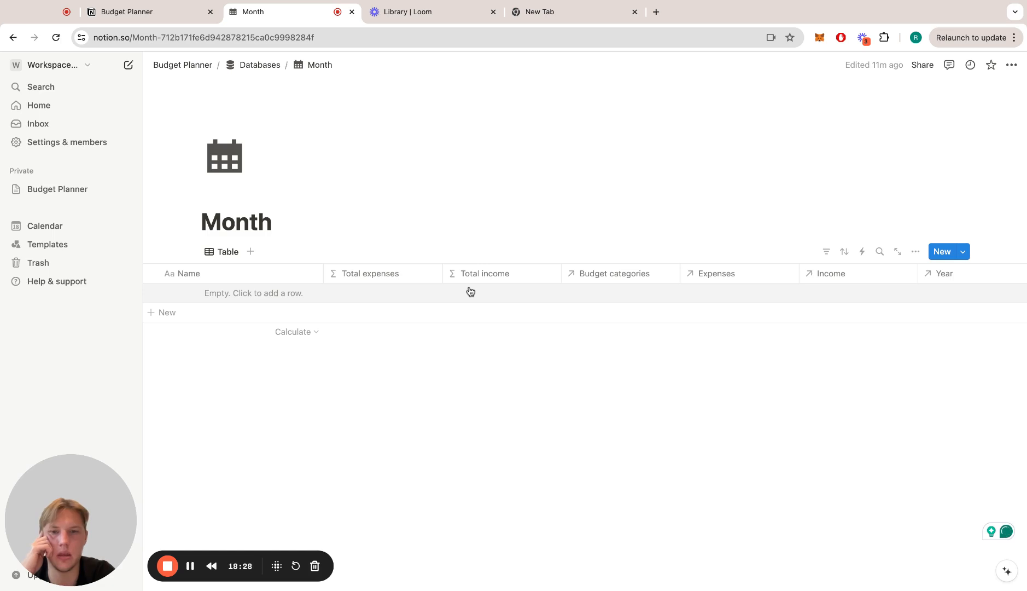
scroll(585, 284, "right", 2)
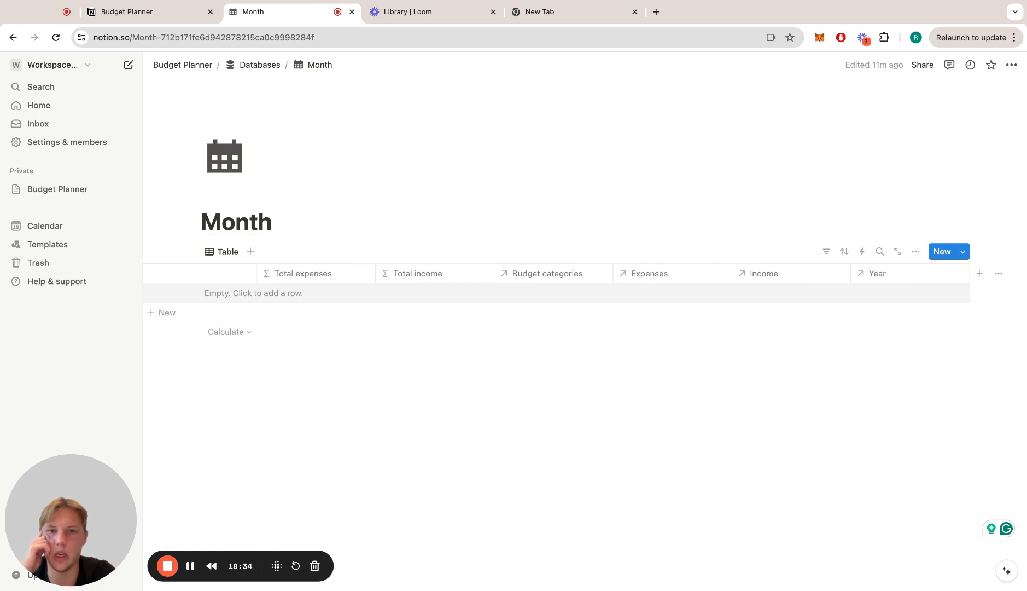
left_click(979, 273)
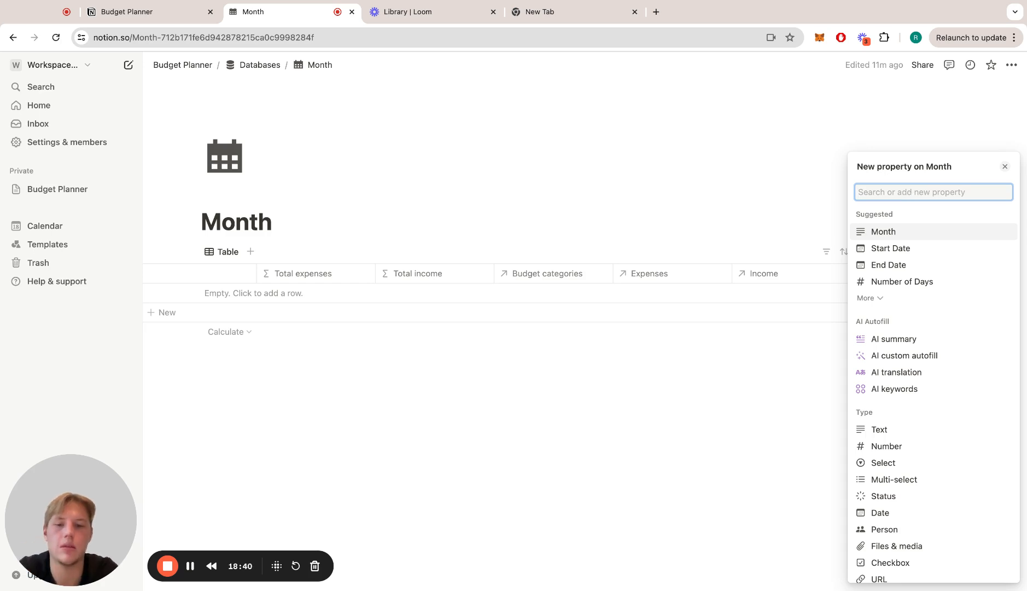
type("Net")
key("BackSpace")
key("BackSpace")
key("BackSpace")
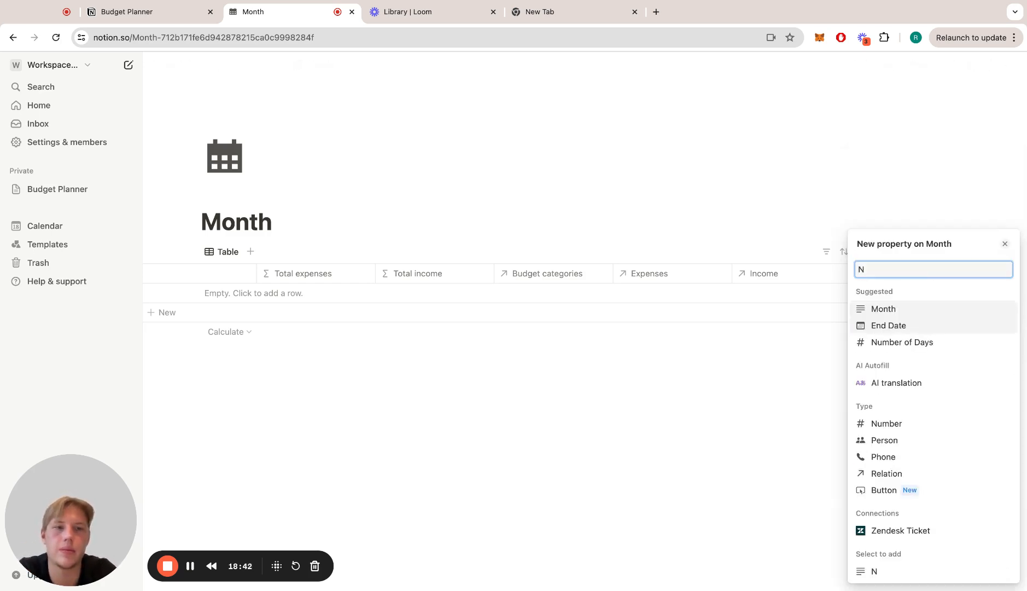
key("BackSpace")
type("Difference")
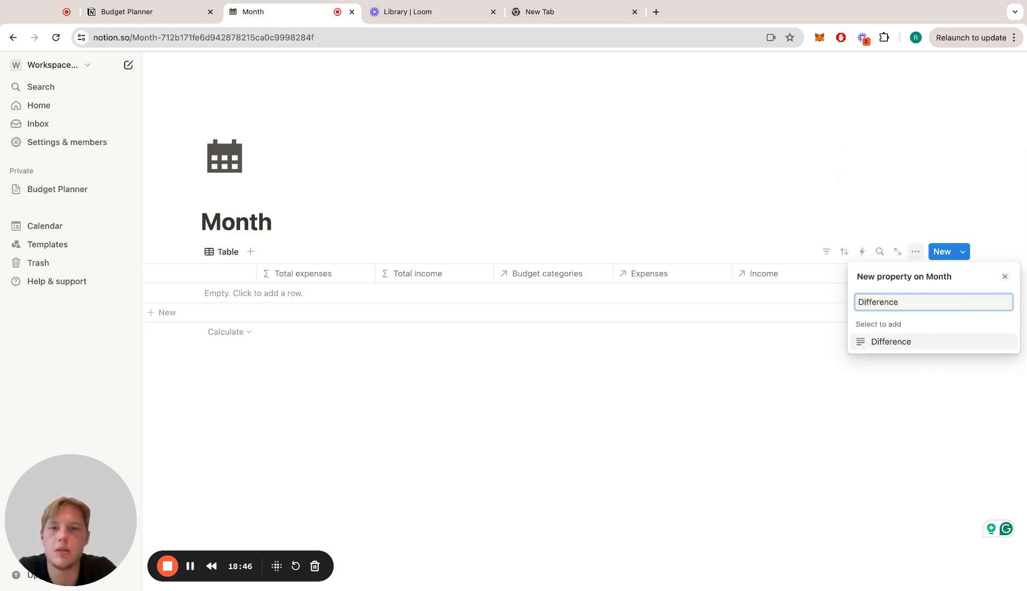
key("Return")
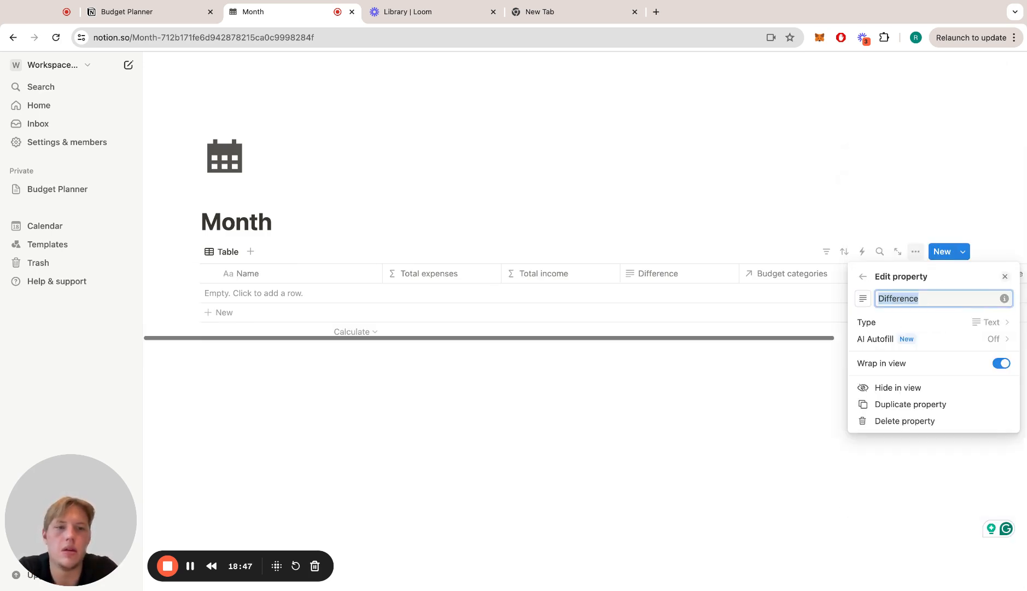
- Change the Difference property's type to Formula and begin its expression with "Difference: " +
left_click(955, 321)
type("form")
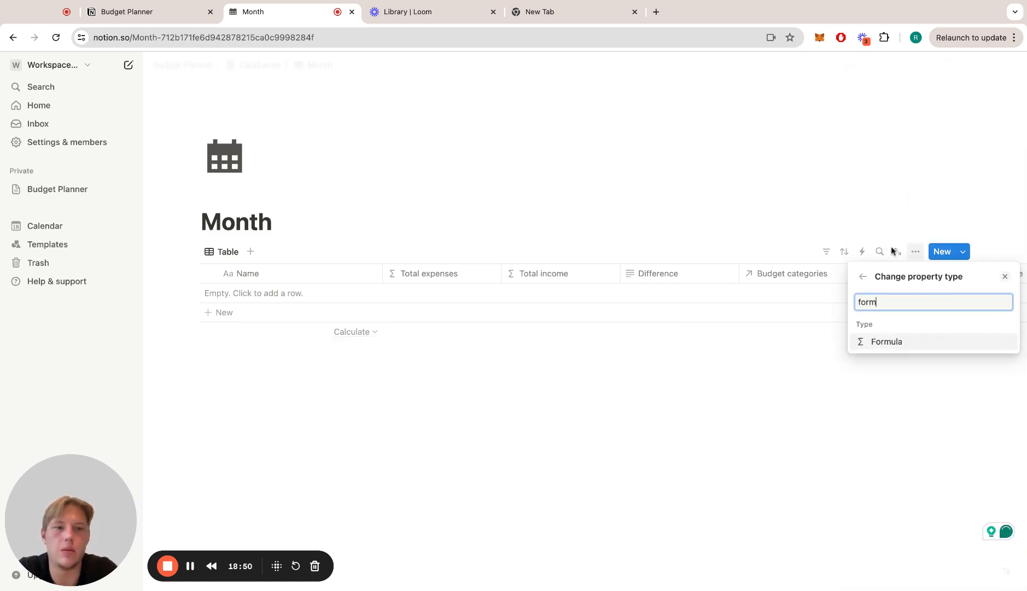
left_click(887, 342)
left_click(930, 338)
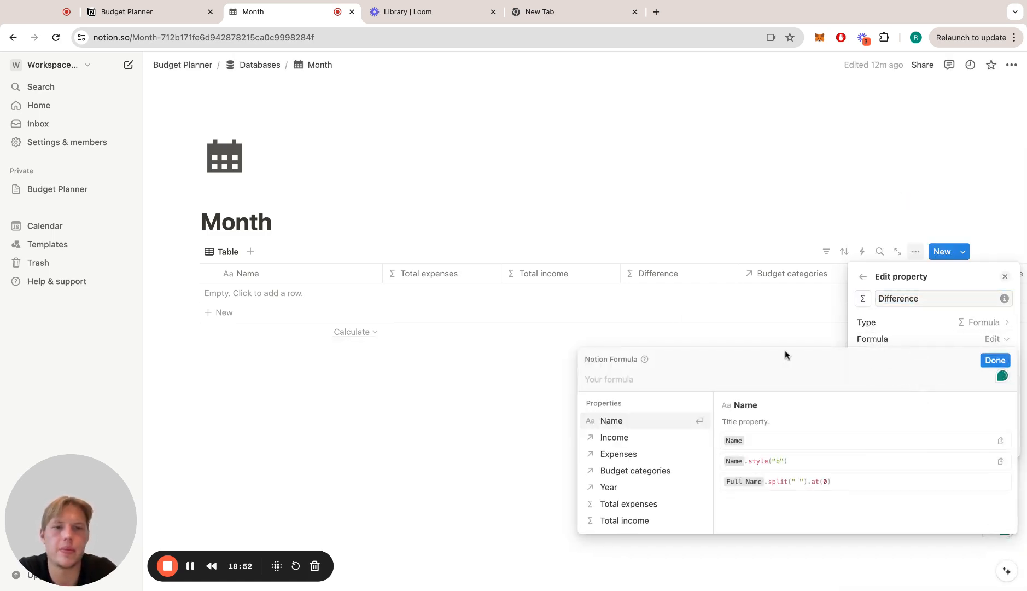
type("\"")
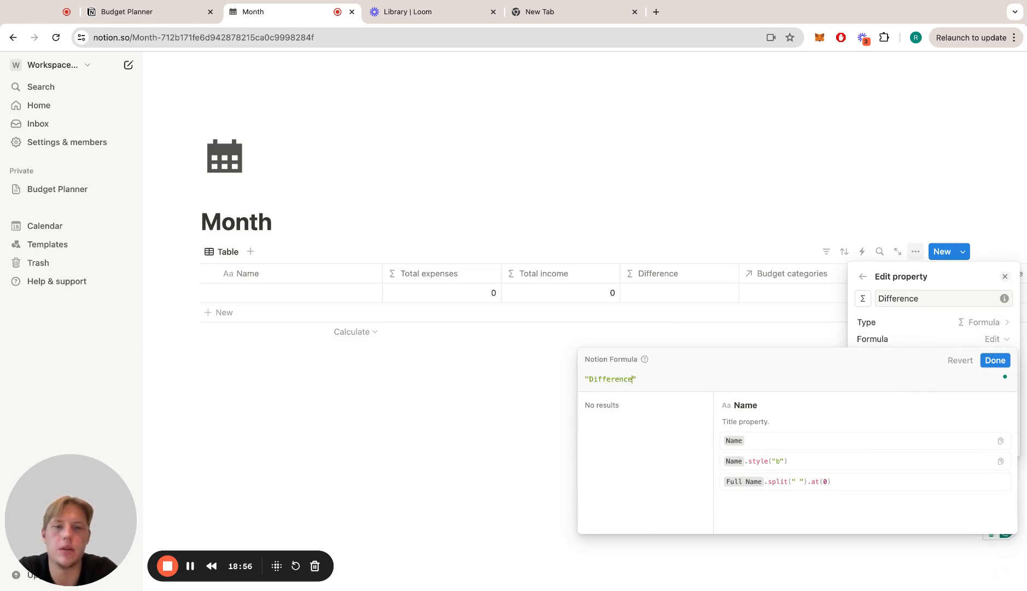
type("Difference: \" +")
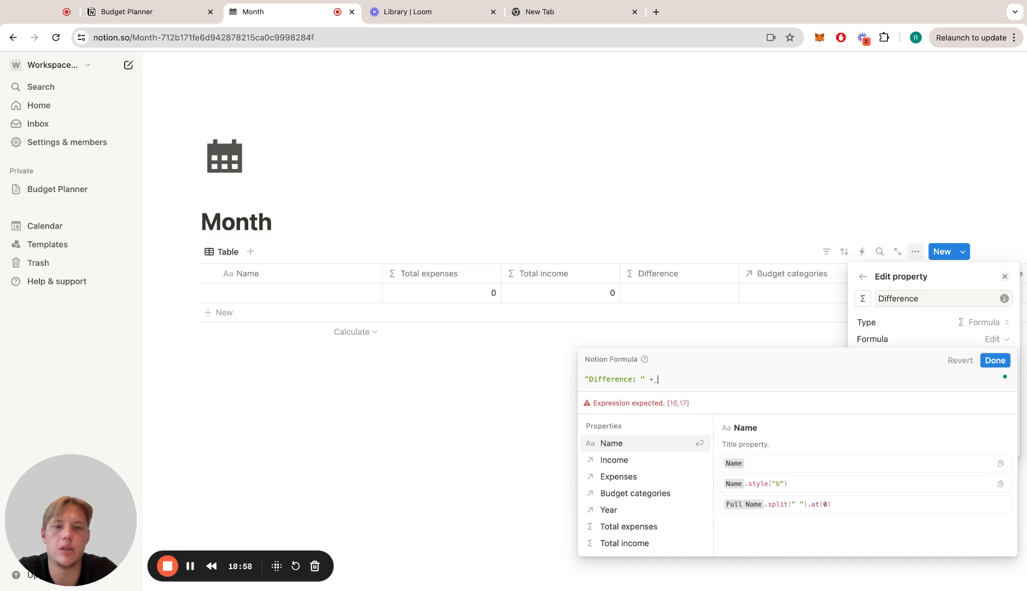
key("Down")
key("Return")
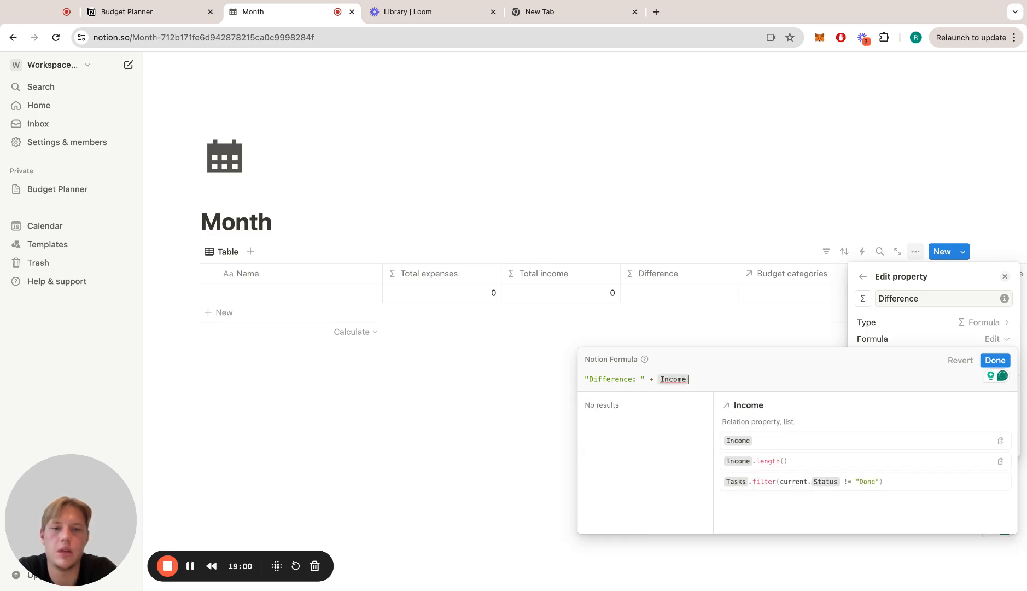
type(".map")
key("Return")
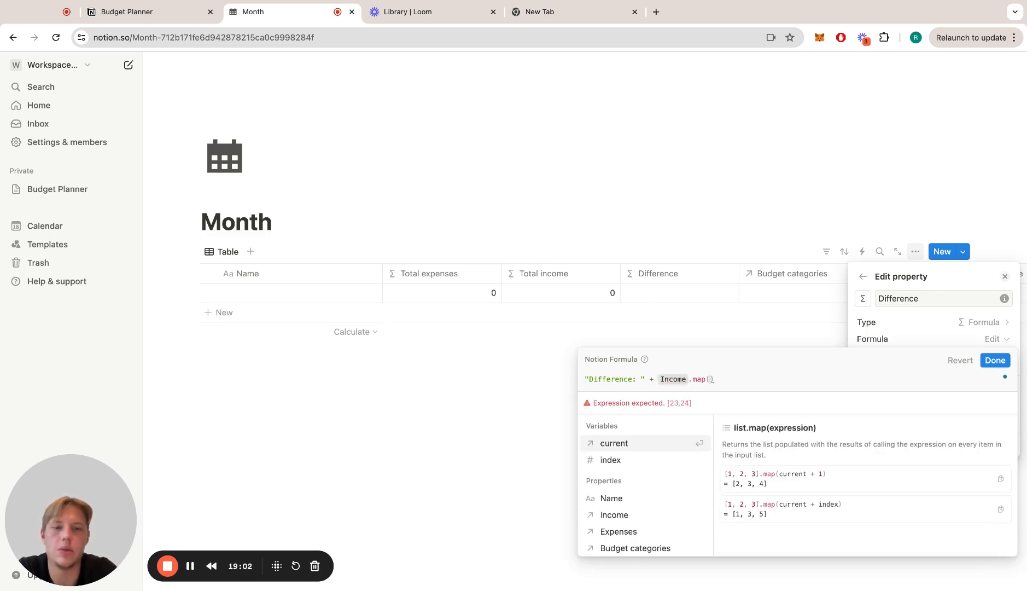
key("BackSpace")
key("BackSpace")
key("BackSpace")
key("BackSpace")
key("BackSpace")
key("BackSpace")
key("BackSpace")
key("BackSpace")
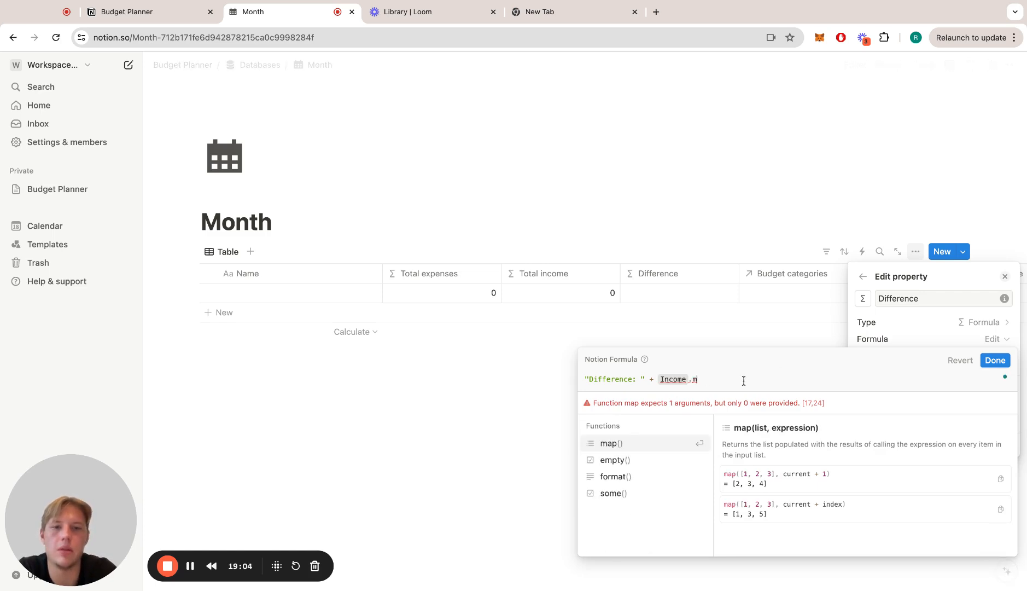
- Complete the Difference formula with (Total income - Total expenses) in parentheses and save it
type("to")
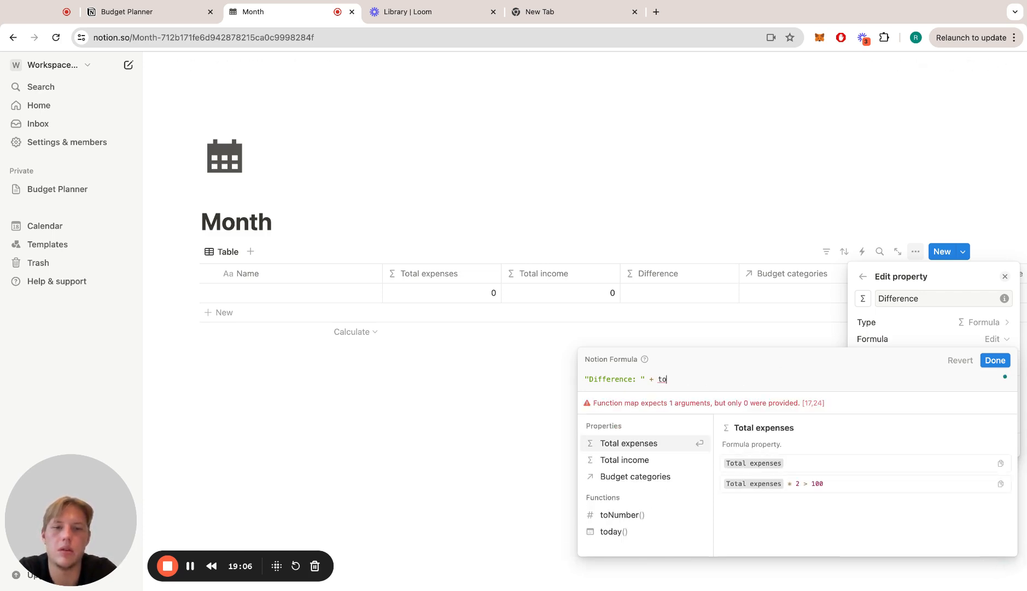
key("Down")
key("Return")
type("- tot")
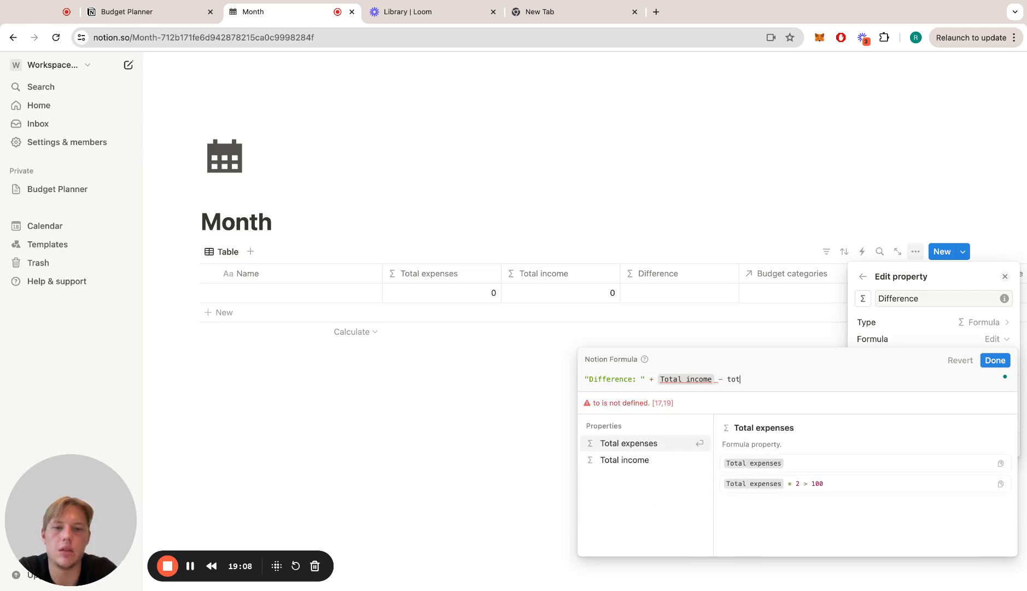
key("Return")
type(")")
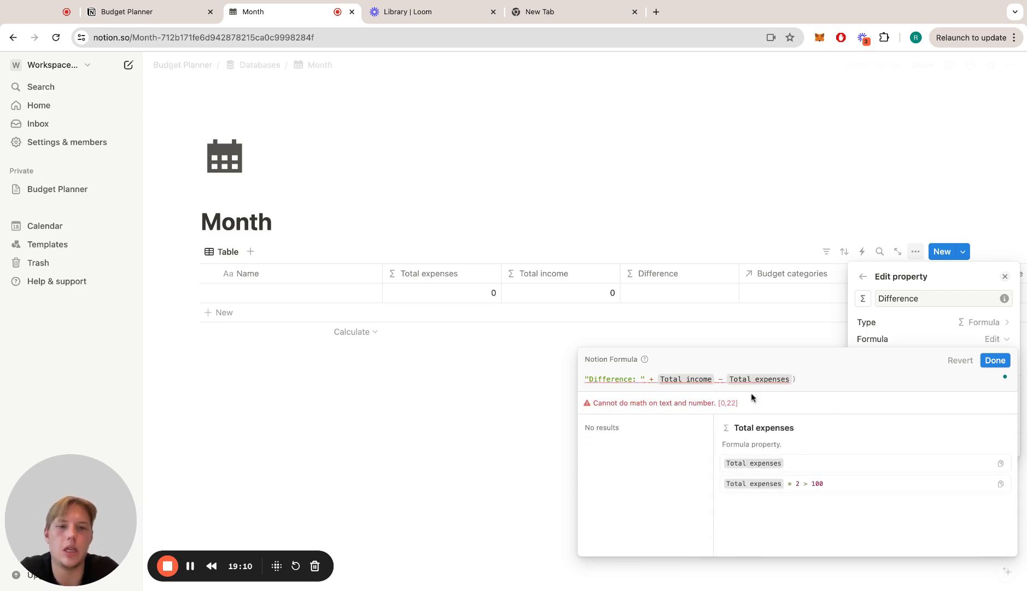
left_click(659, 381)
type("(")
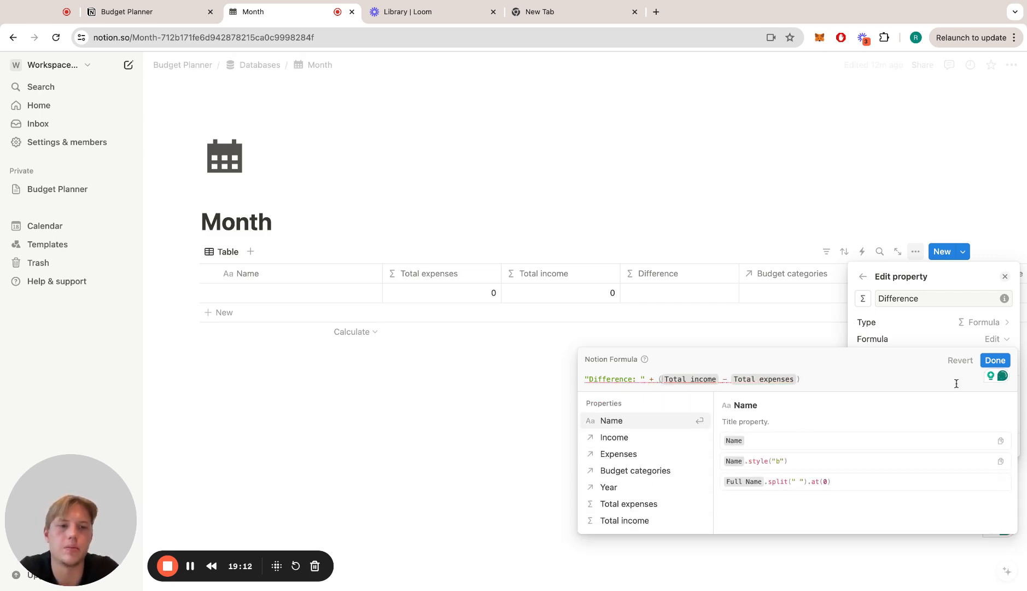
left_click(996, 360)
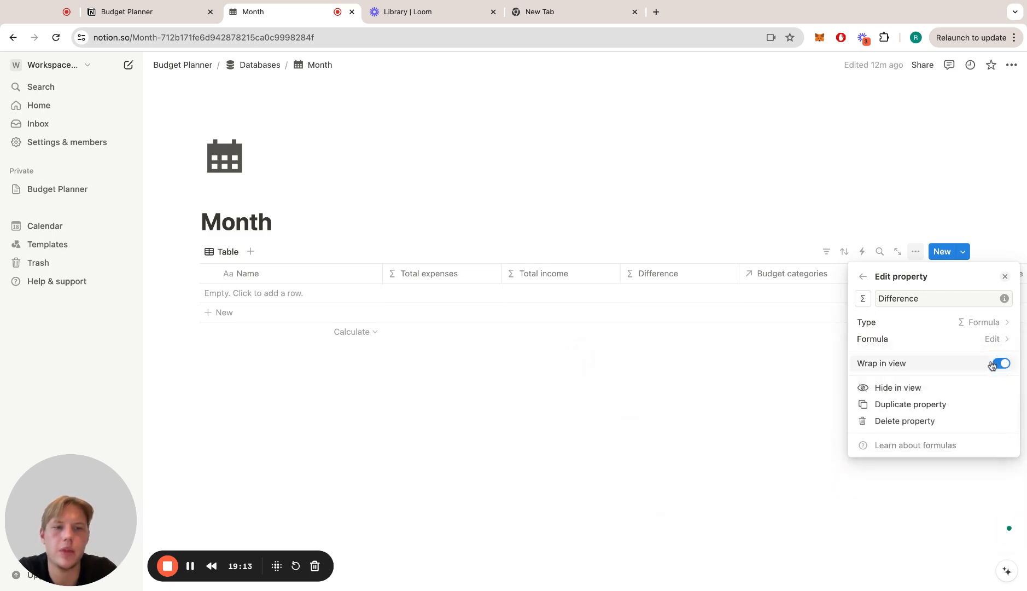
left_click(773, 345)
- Add a new property named Total budget to the Month database and set its type to Formula
scroll(811, 320, "right", 5)
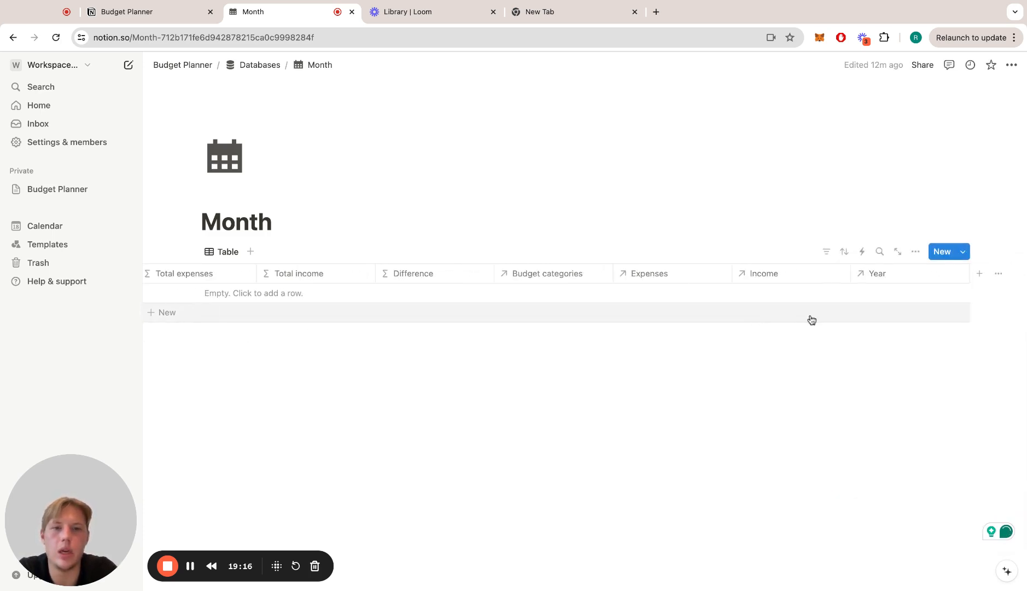
left_click(980, 273)
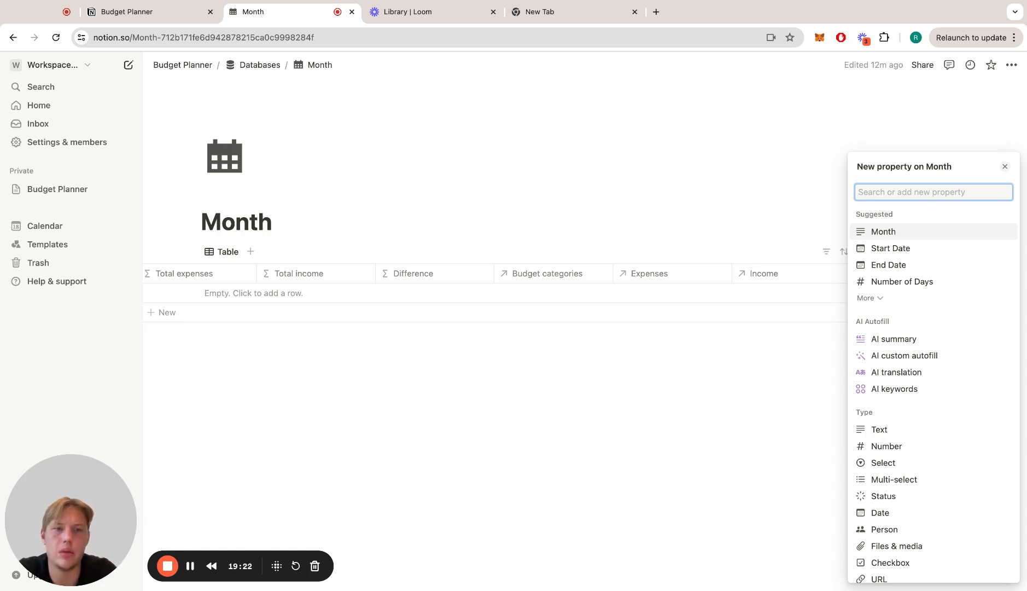
type("Total")
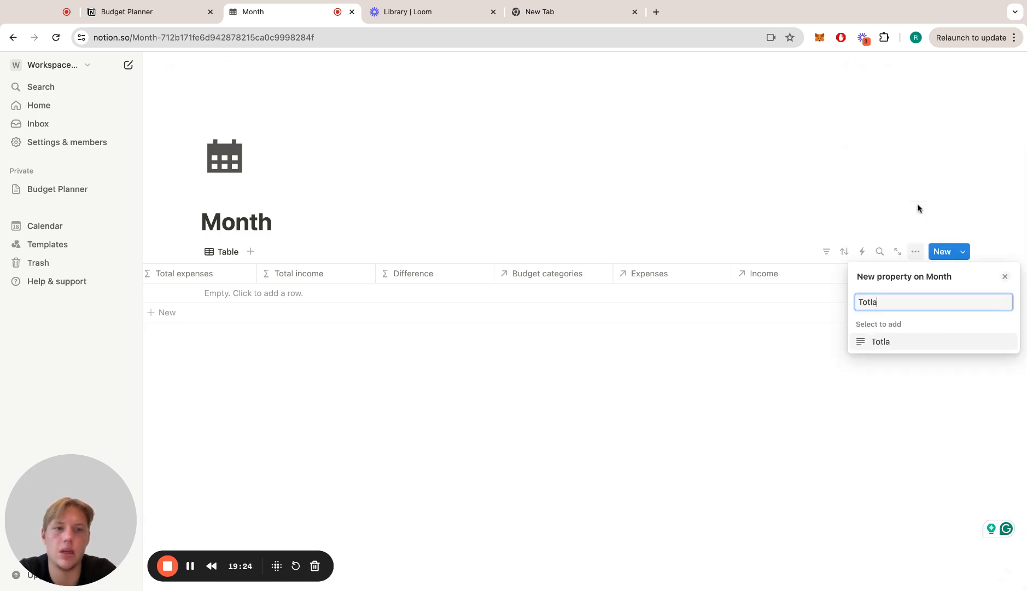
type(" bud")
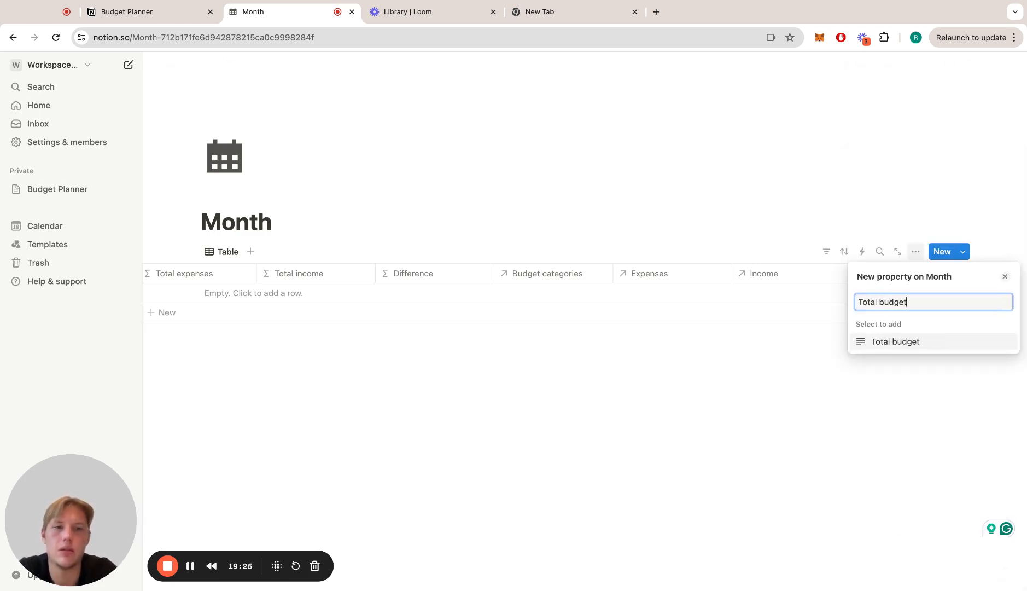
type("get")
key("Return")
left_click(947, 323)
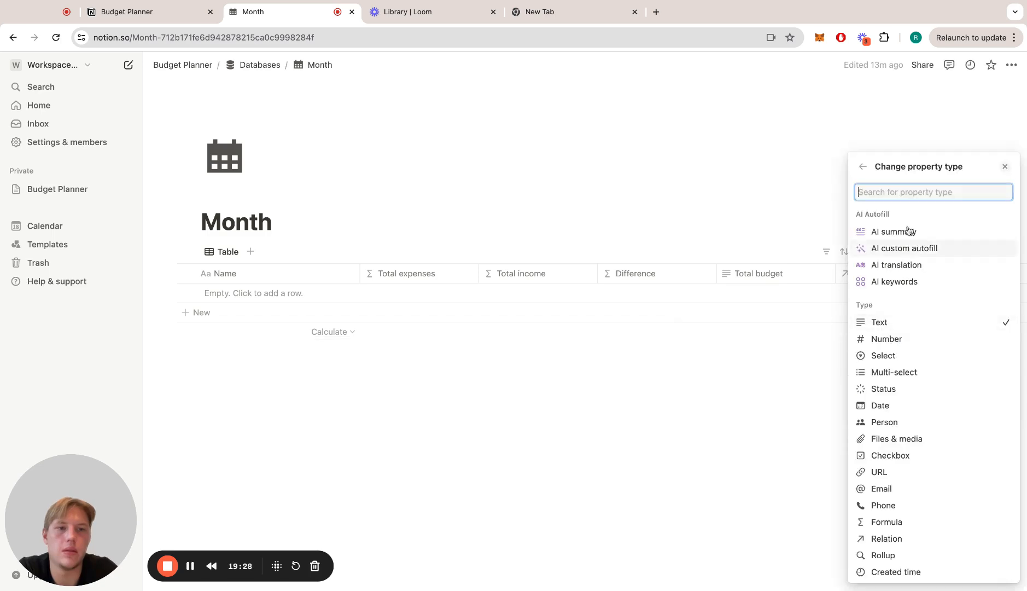
type("form")
left_click(886, 342)
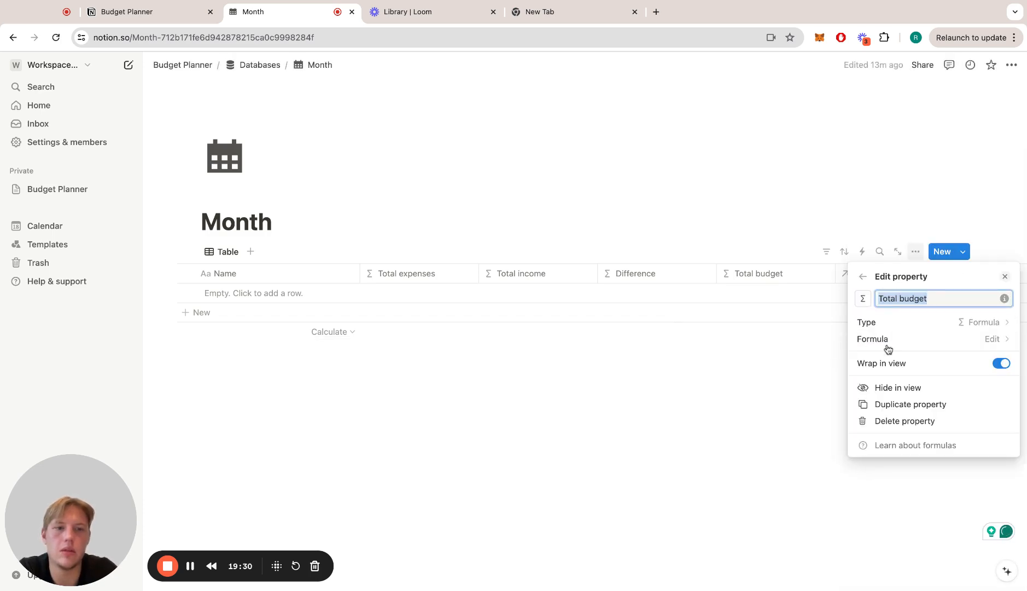
- Begin the Total budget formula with the Budget categories relation property
left_click(906, 338)
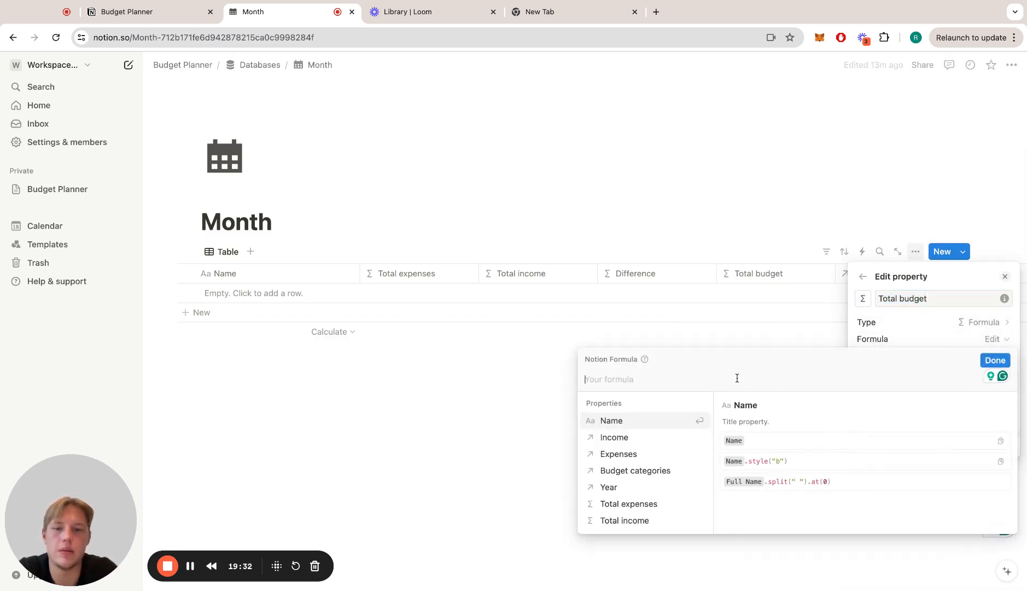
type("\"\"")
key("BackSpace")
key("BackSpace")
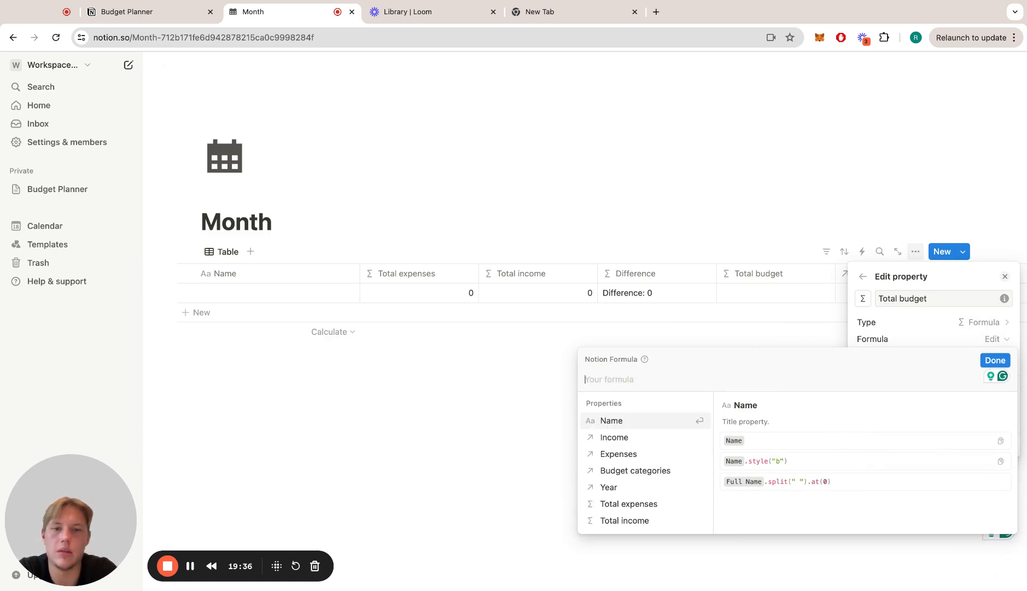
key("Down")
key("Down")
key("Down")
key("Return")
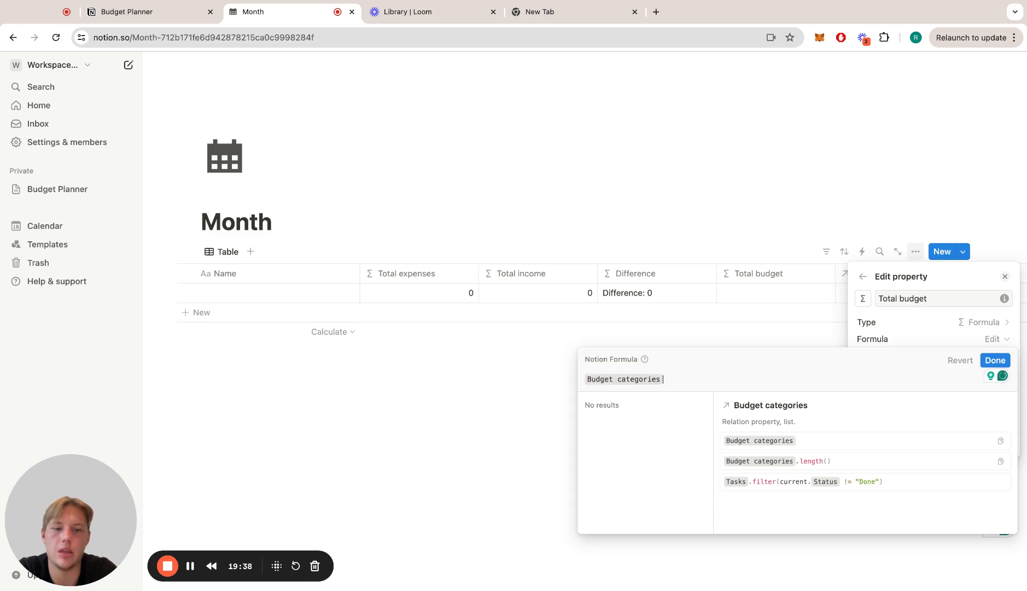
- Complete the Total budget formula with .map(current.Budget).sum() after Budget categories, save it and close the property settings
type(".map")
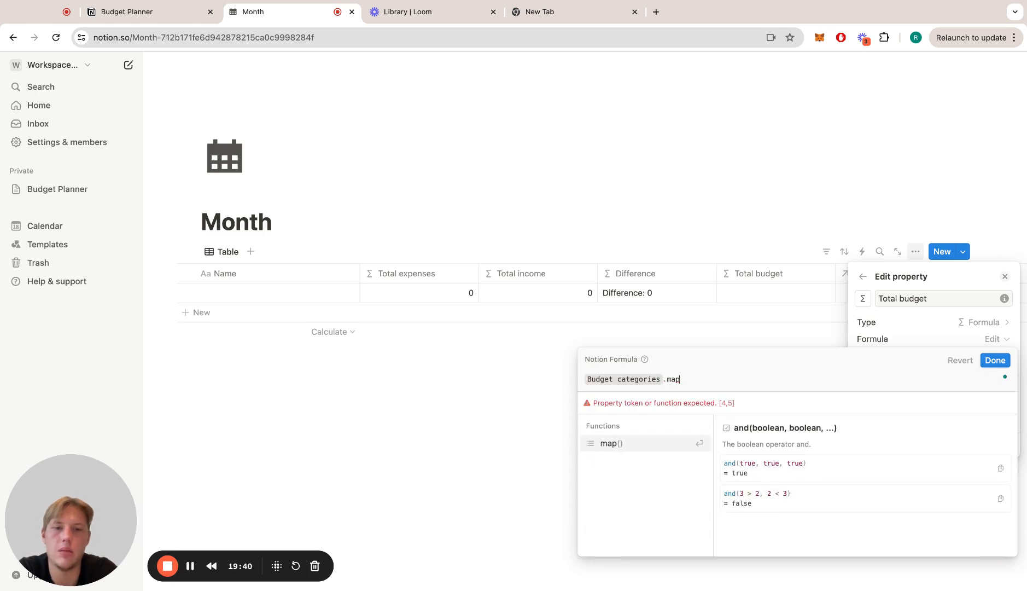
type("(")
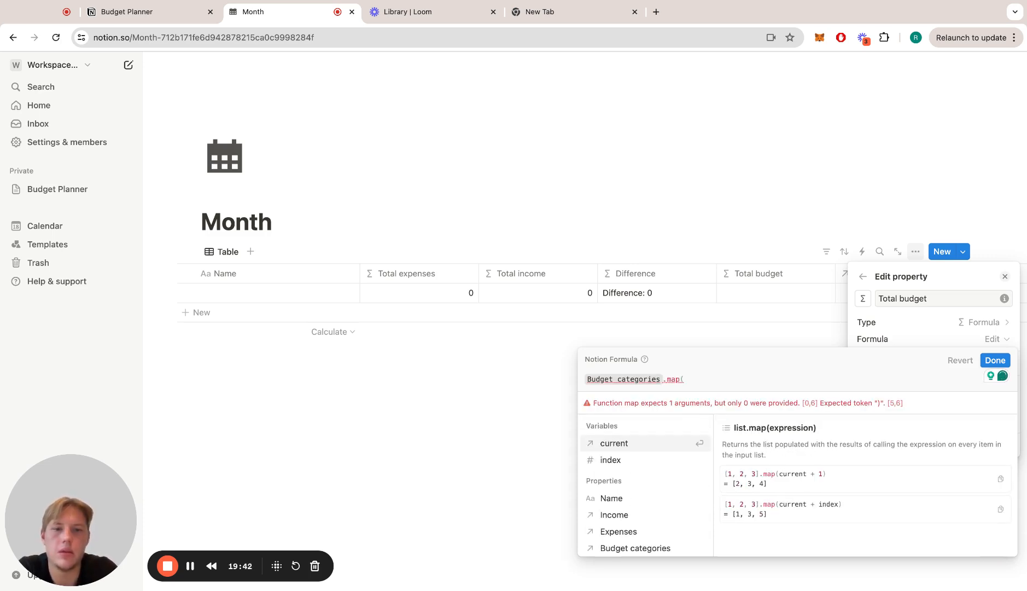
type("current")
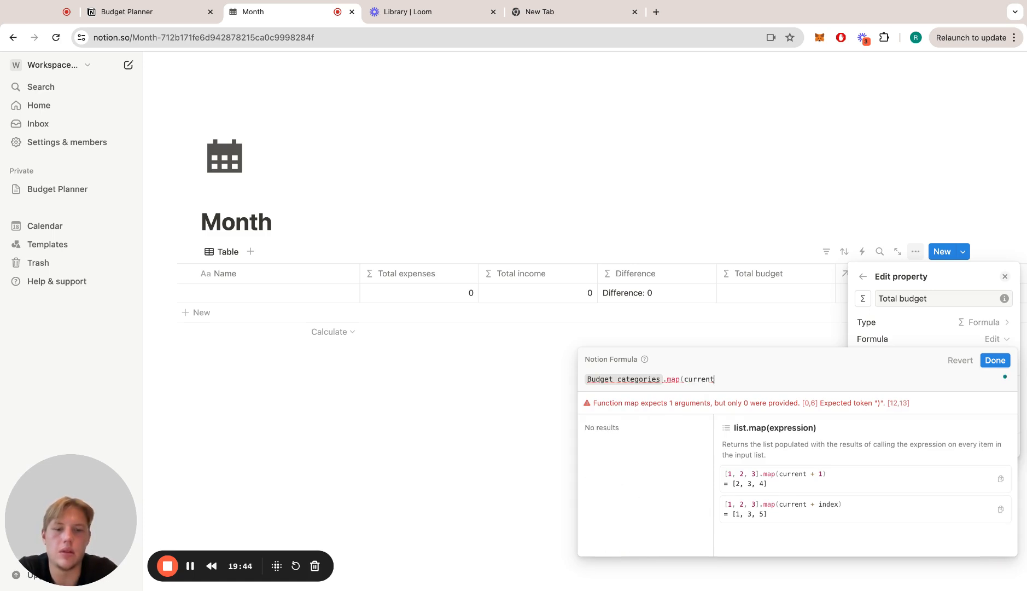
type(".Budget")
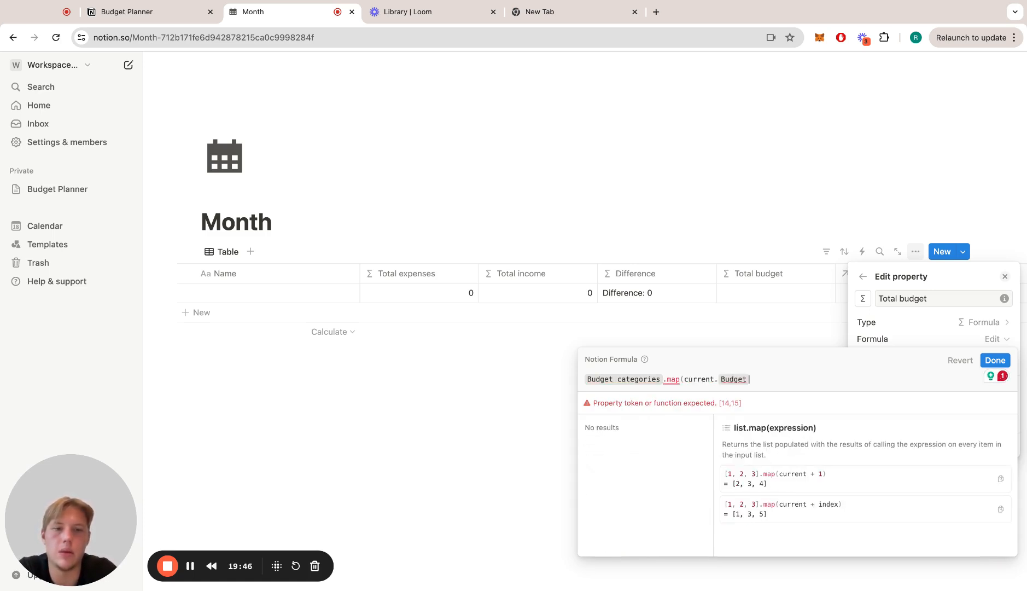
type(").sum")
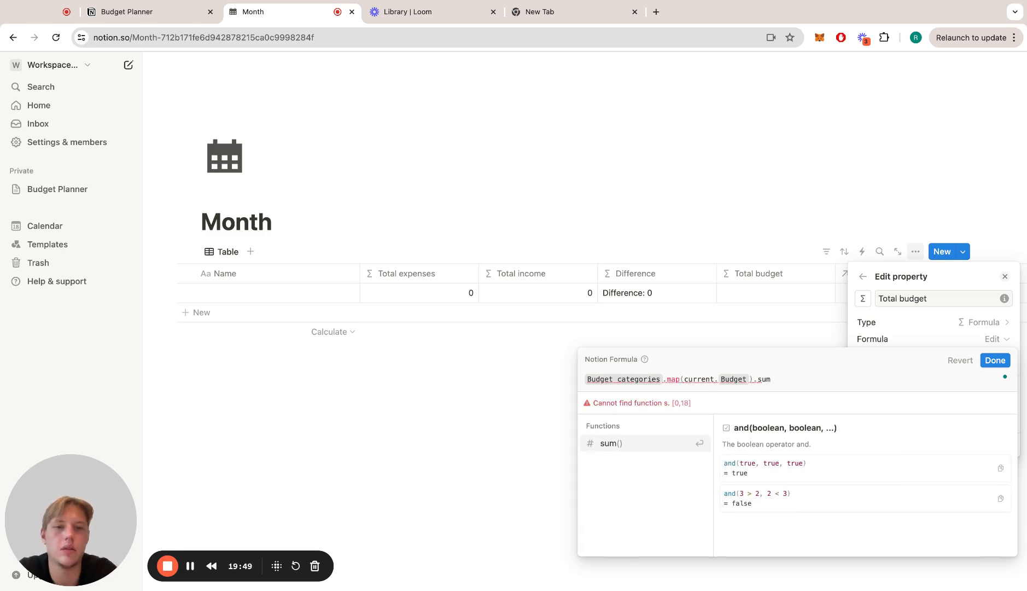
key("Return")
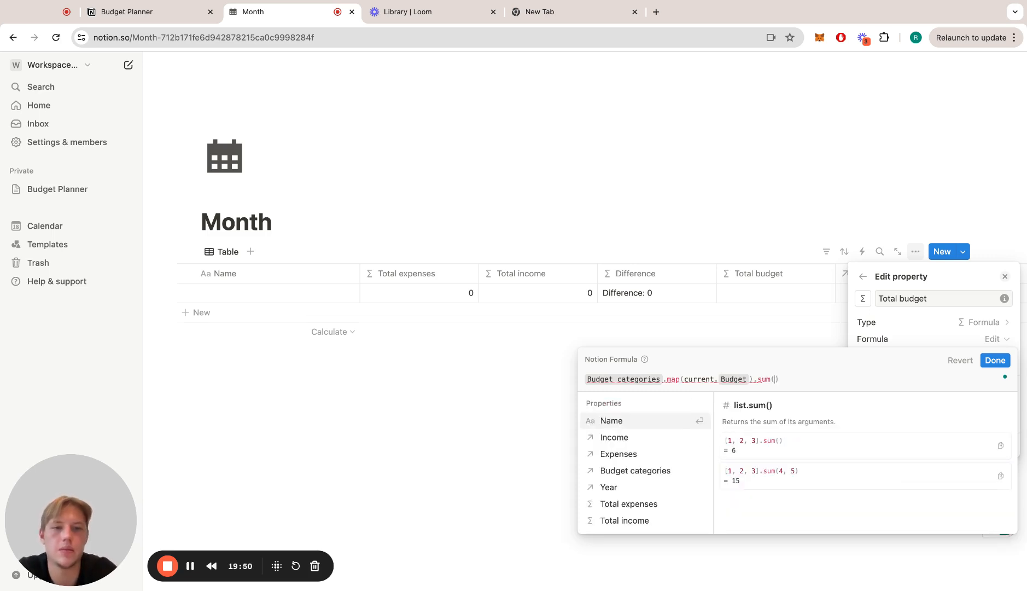
left_click(995, 360)
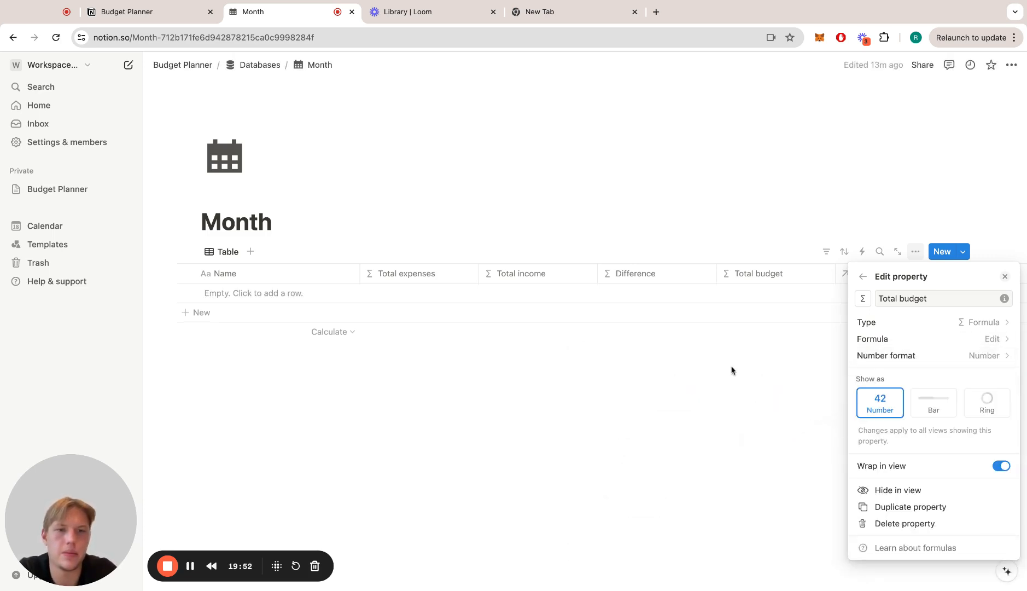
left_click(731, 369)
- Add a new property named Difference (budget) to the Month database and set its type to Formula
scroll(811, 305, "right", 5)
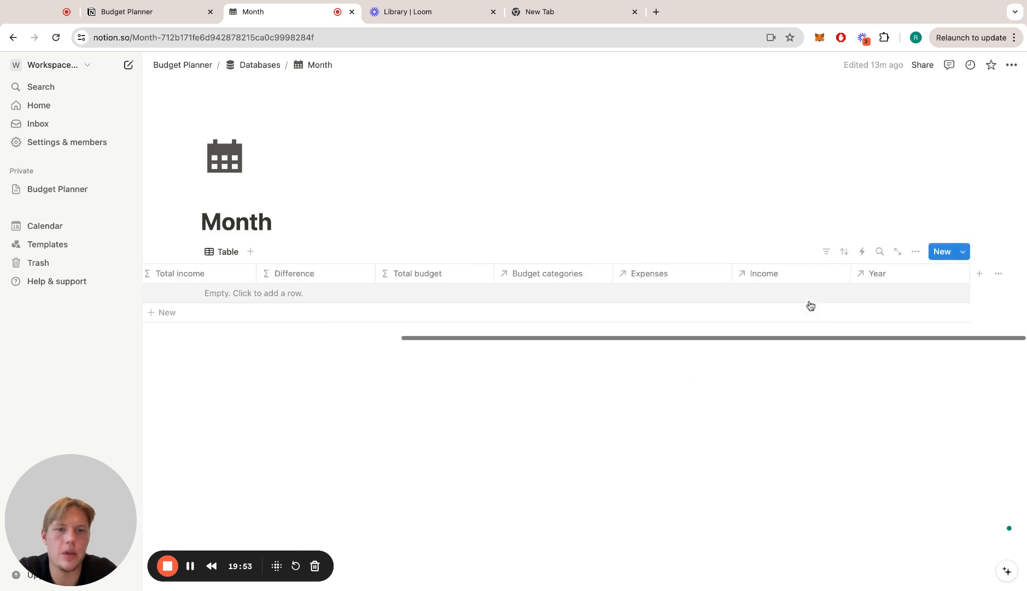
left_click(996, 275)
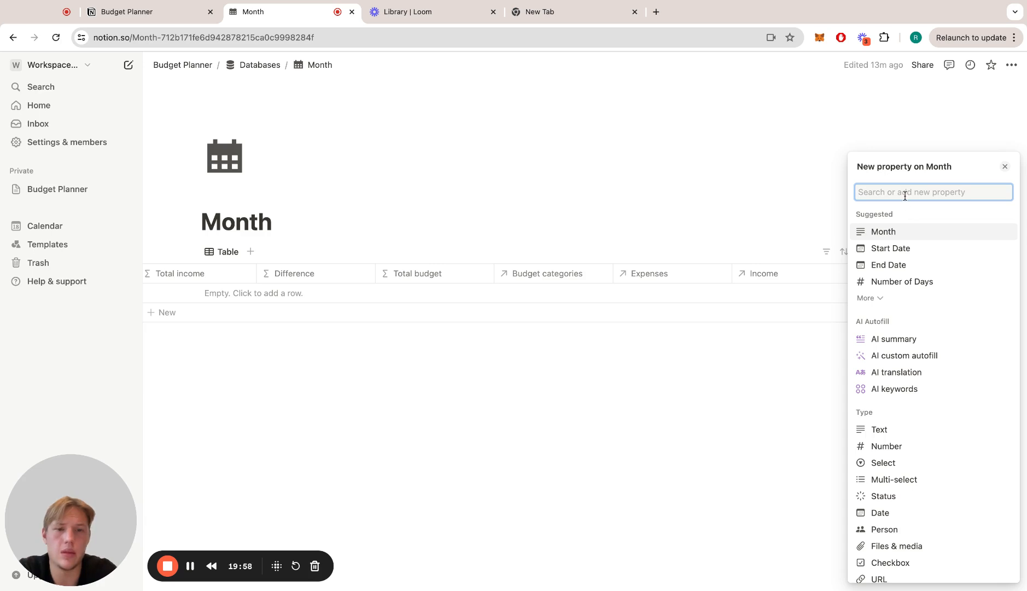
type("Diffe")
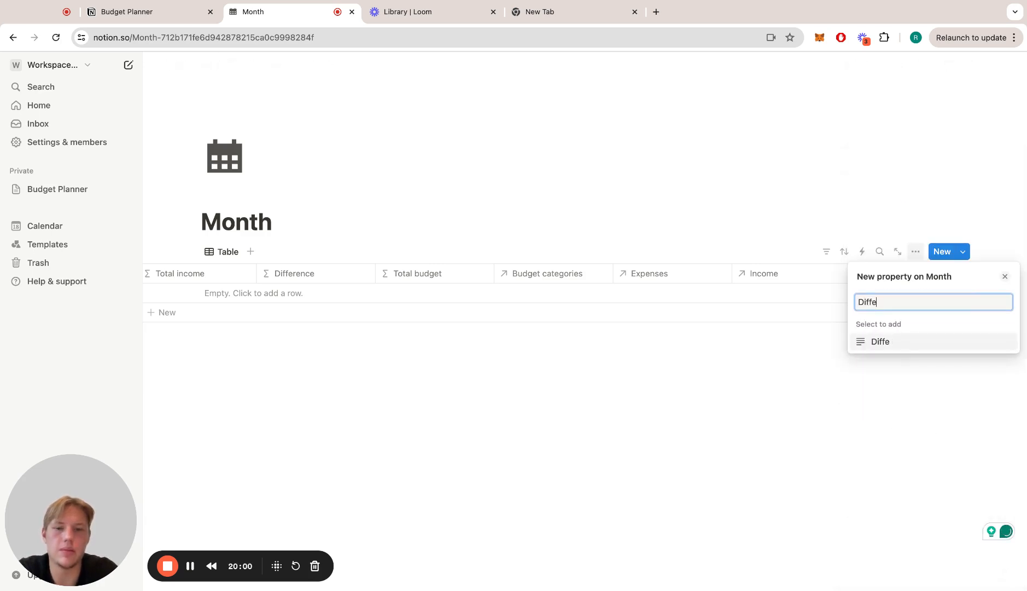
type("rence (bu")
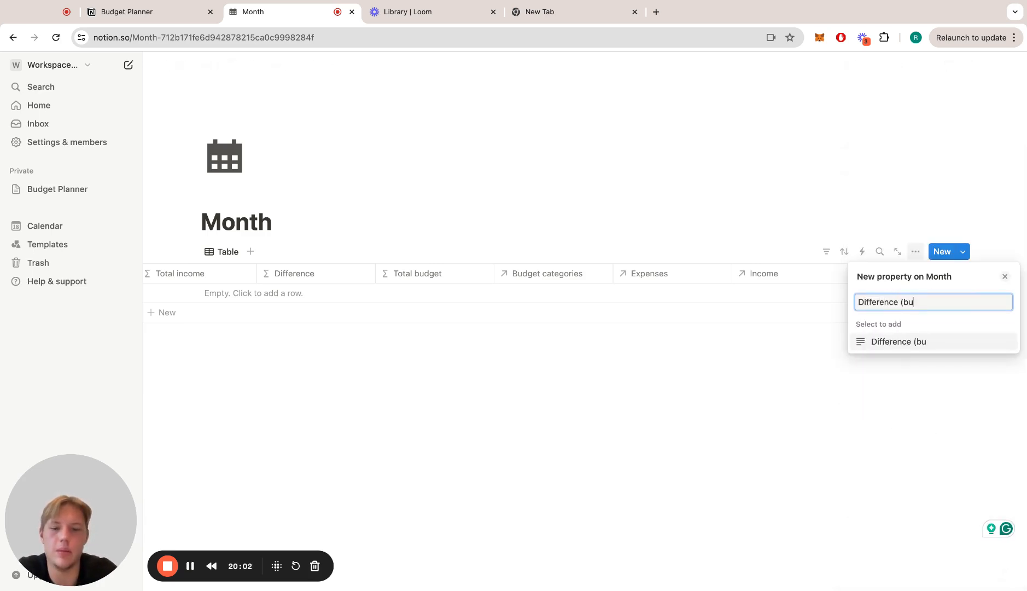
type("dget")
key("Return")
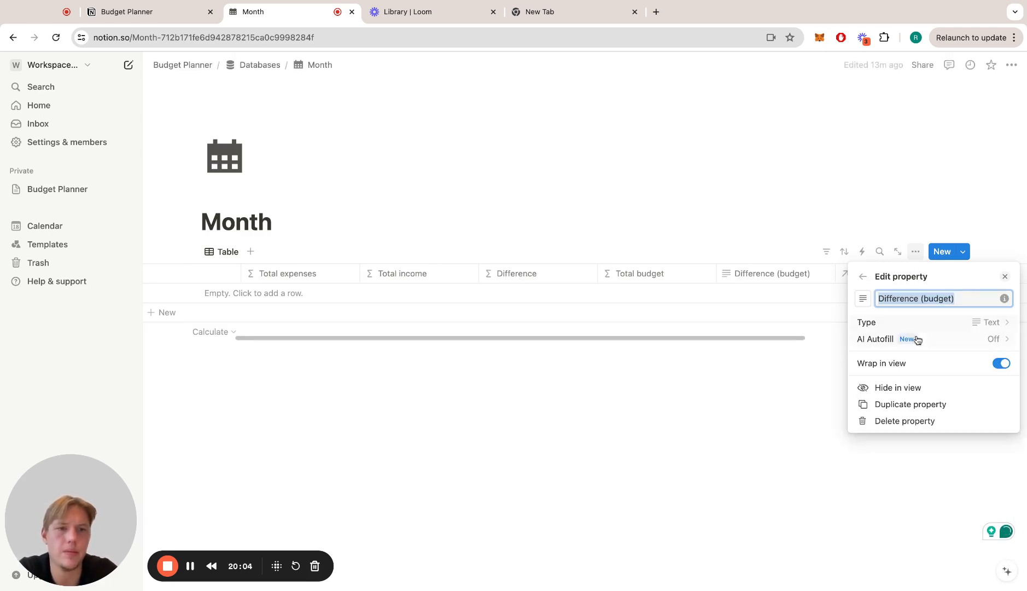
left_click(905, 324)
type("form")
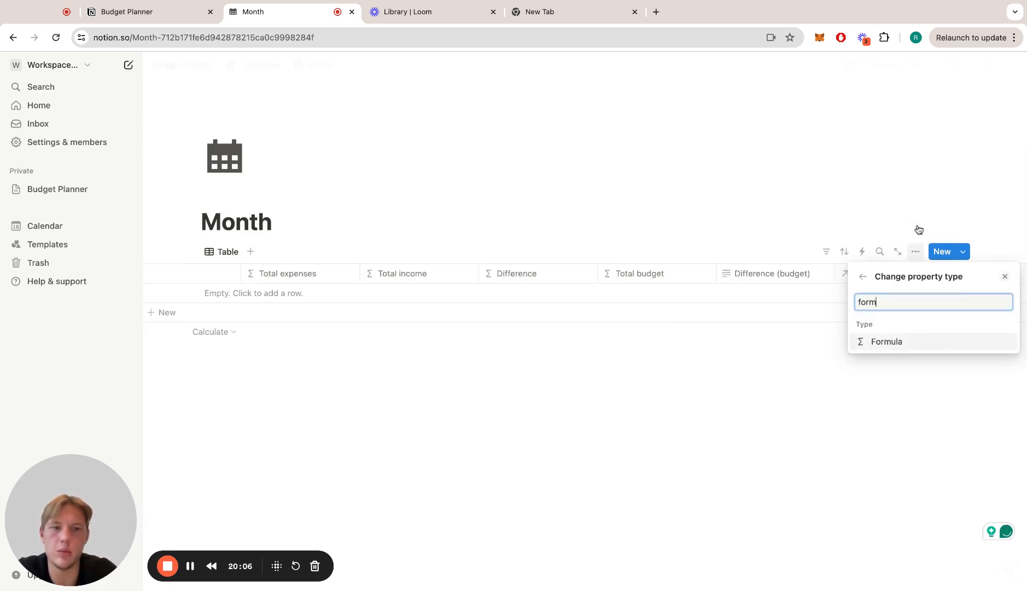
left_click(901, 345)
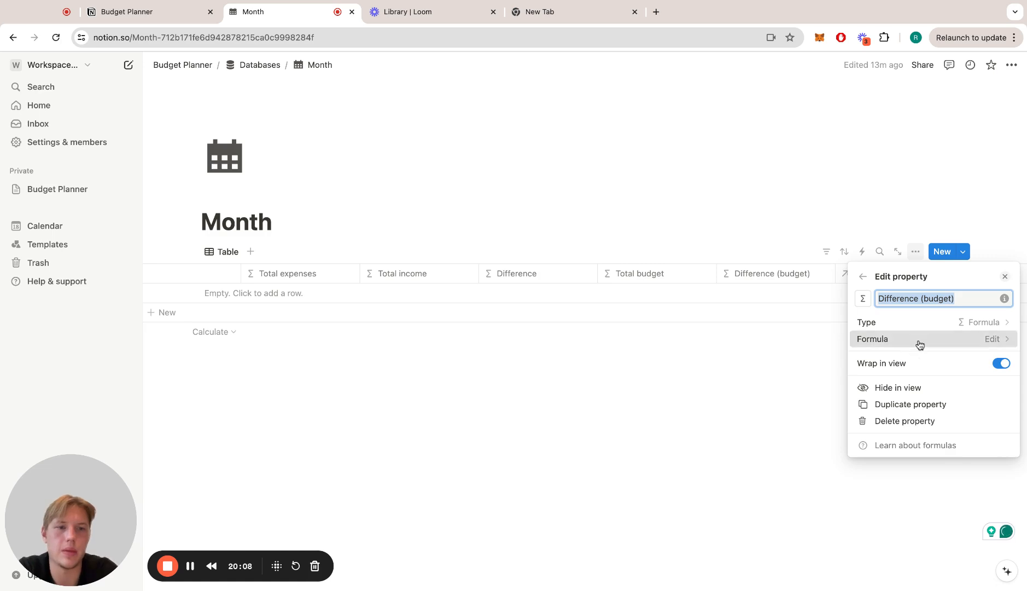
- Begin the Difference (budget) formula with the text "Difference (budget): " followed by a plus sign
left_click(918, 340)
type("\"\"")
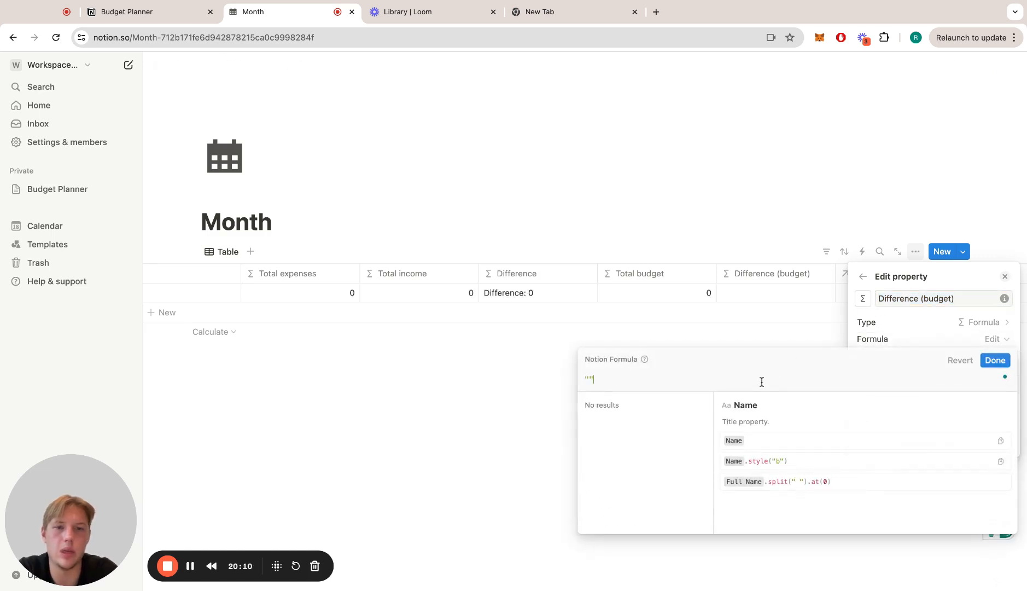
key("Left")
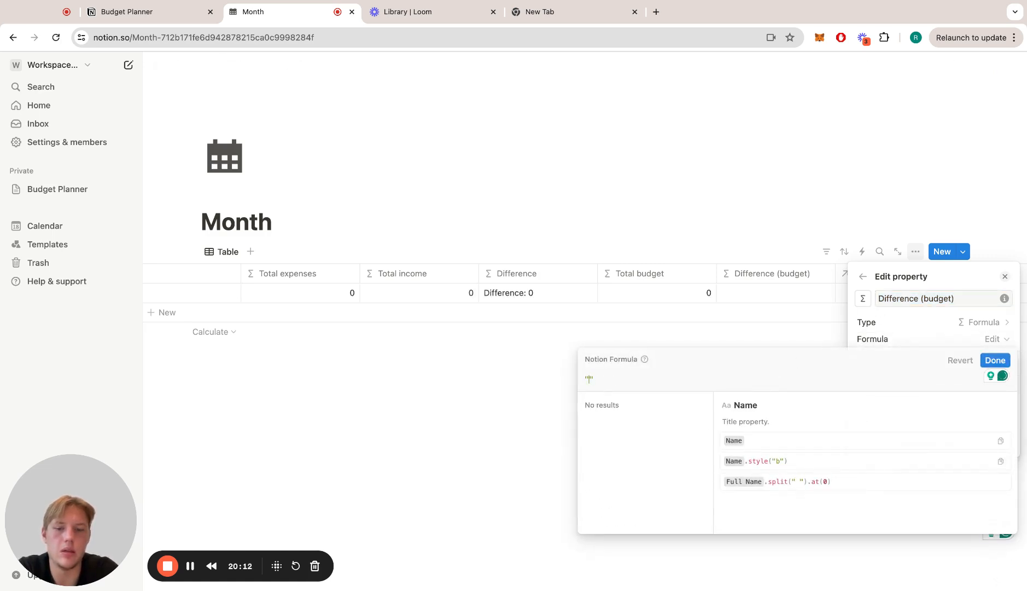
type("Diffe")
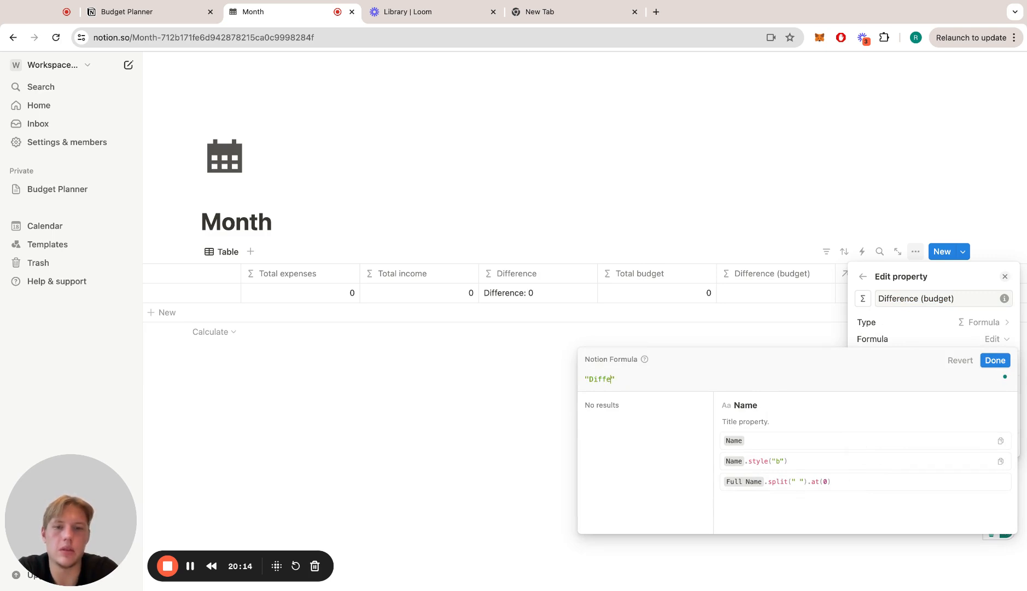
type("rence (budget):")
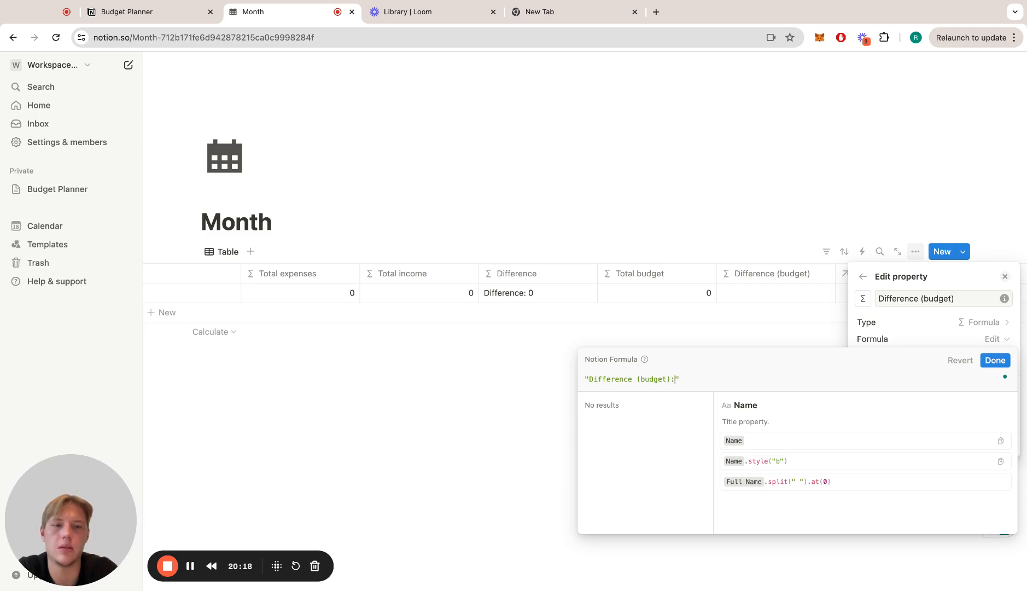
type(" +")
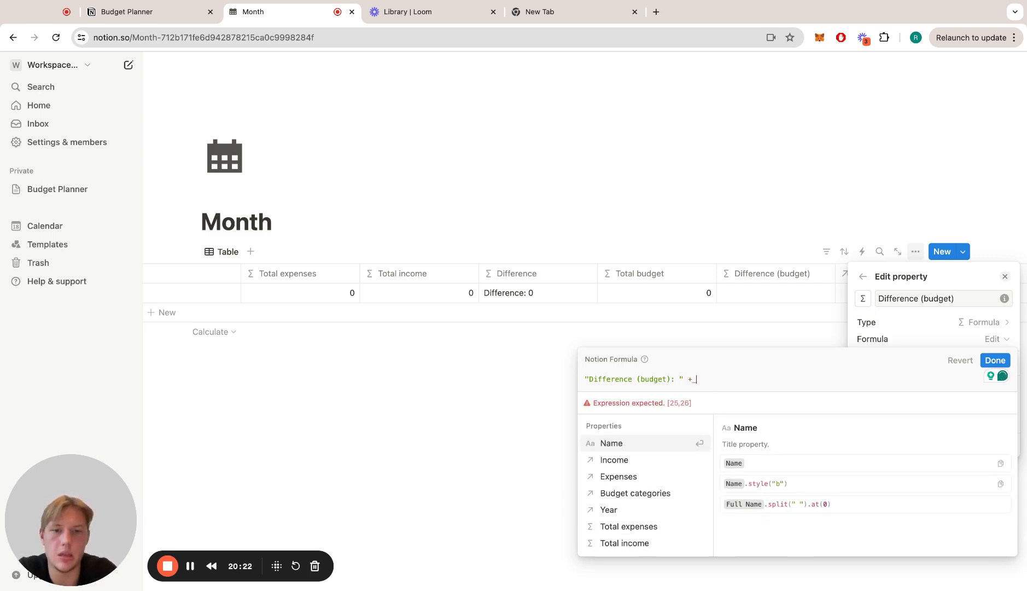
key("Down")
key("Down")
key("Down")
key("Down")
key("Down")
key("Down")
key("Down")
key("Down")
key("Down")
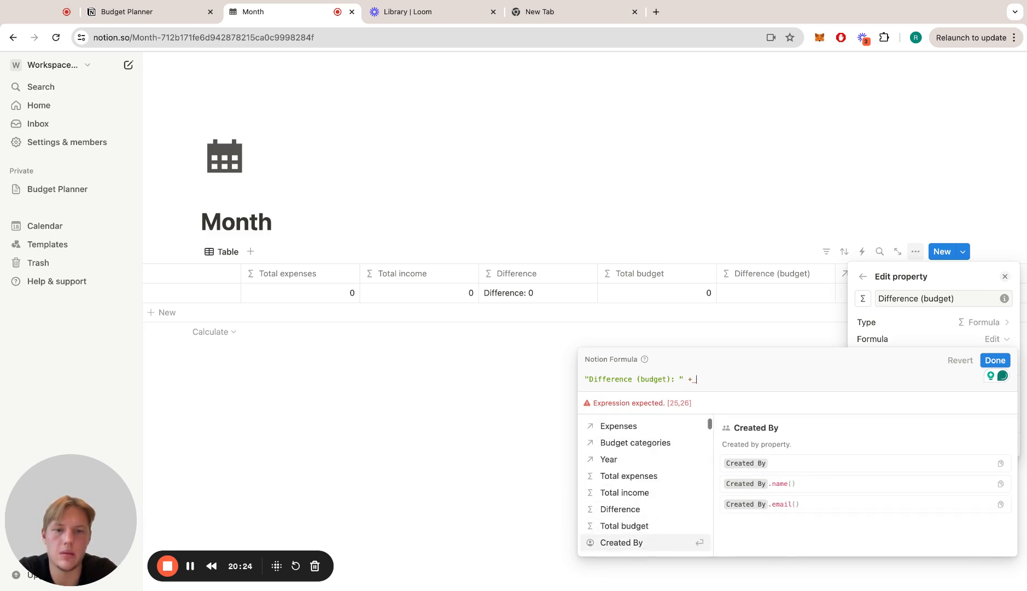
key("Down")
key("Up")
key("Return")
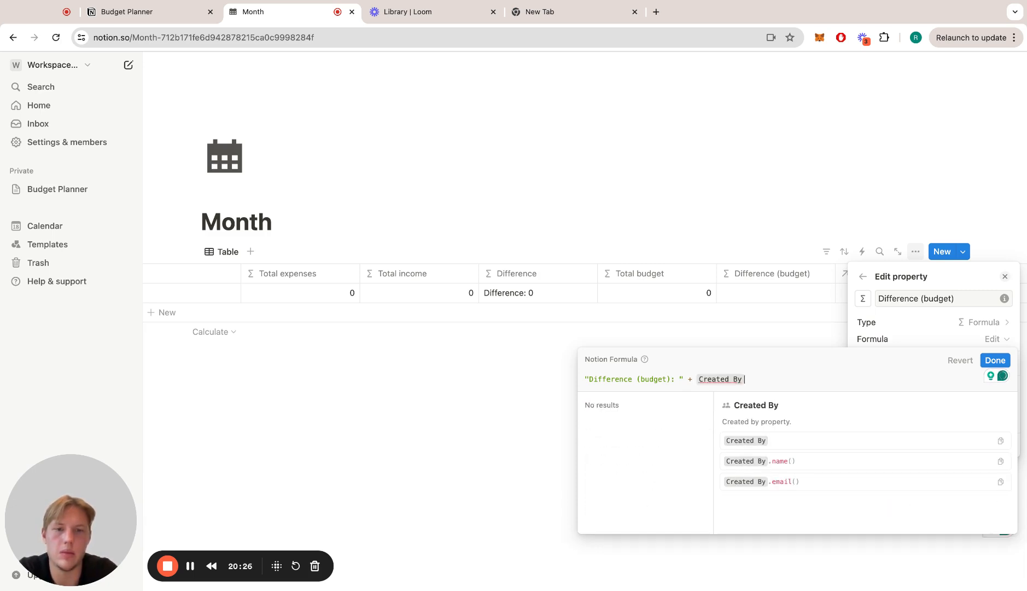
key("BackSpace")
- Append Total budget - Total expenses to the Difference (budget) formula
type("tot")
key("Down")
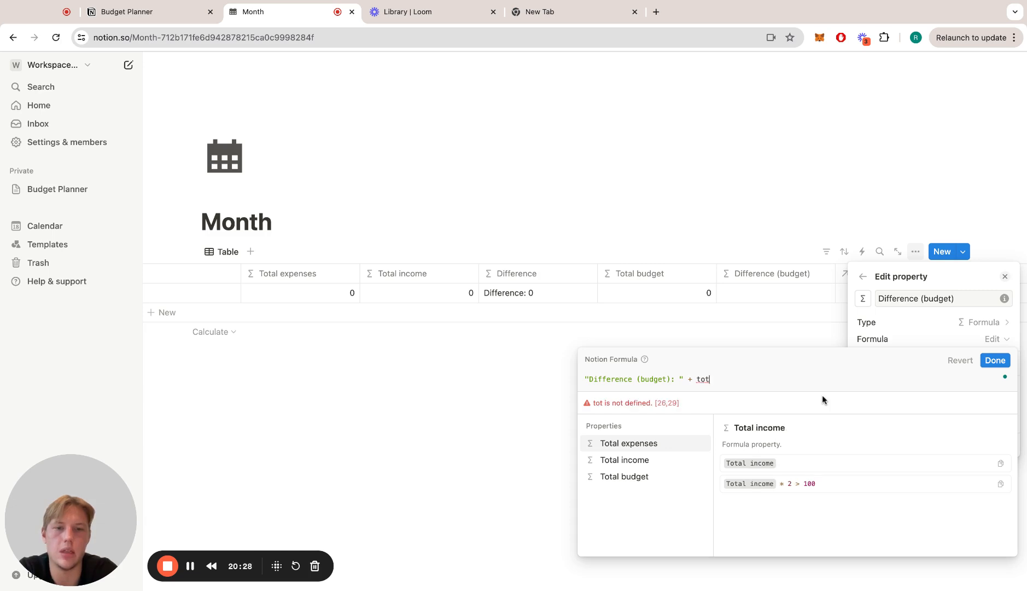
key("Down")
key("Return")
type("- ")
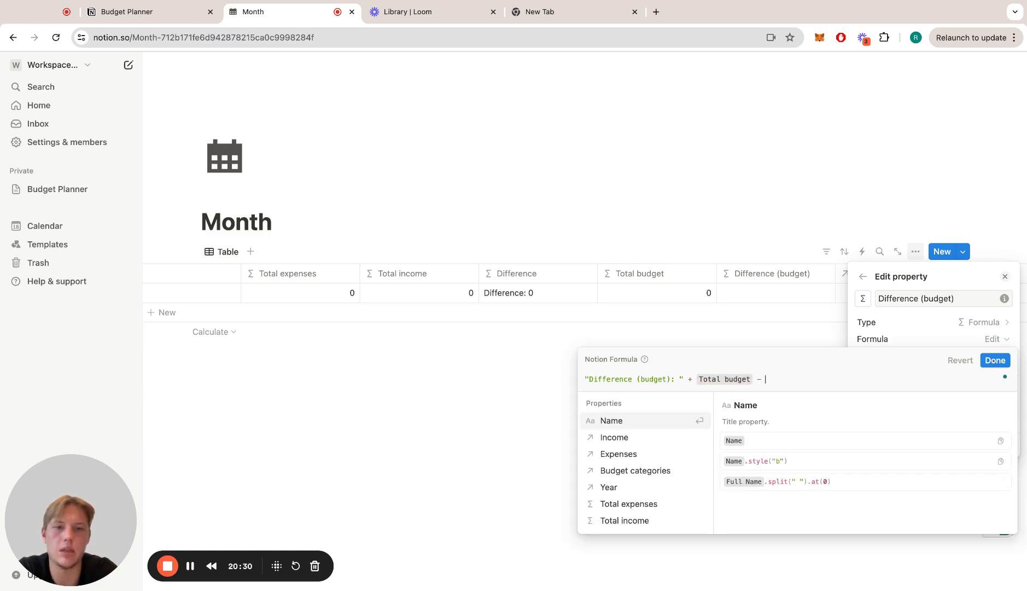
type("tot")
key("Return")
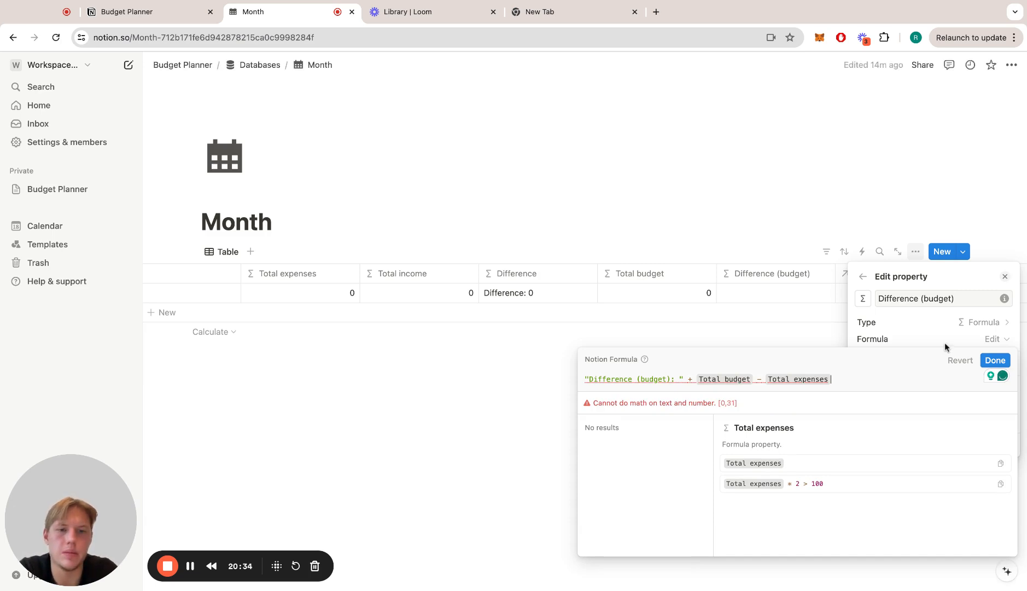
- Enclose Total budget - Total expenses in parentheses in the Difference (budget) formula
left_click(696, 379)
type("(")
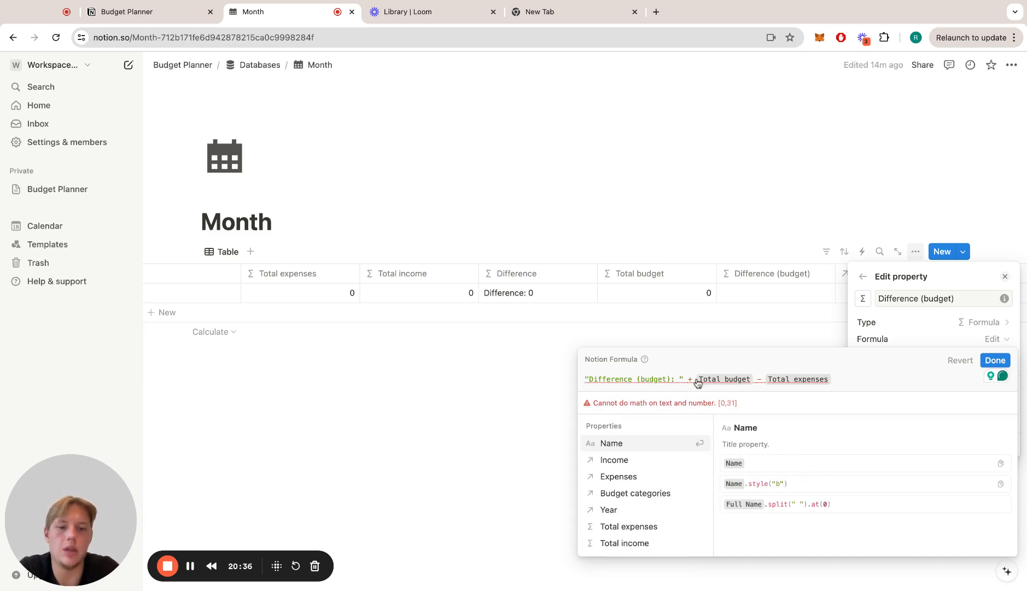
type(")")
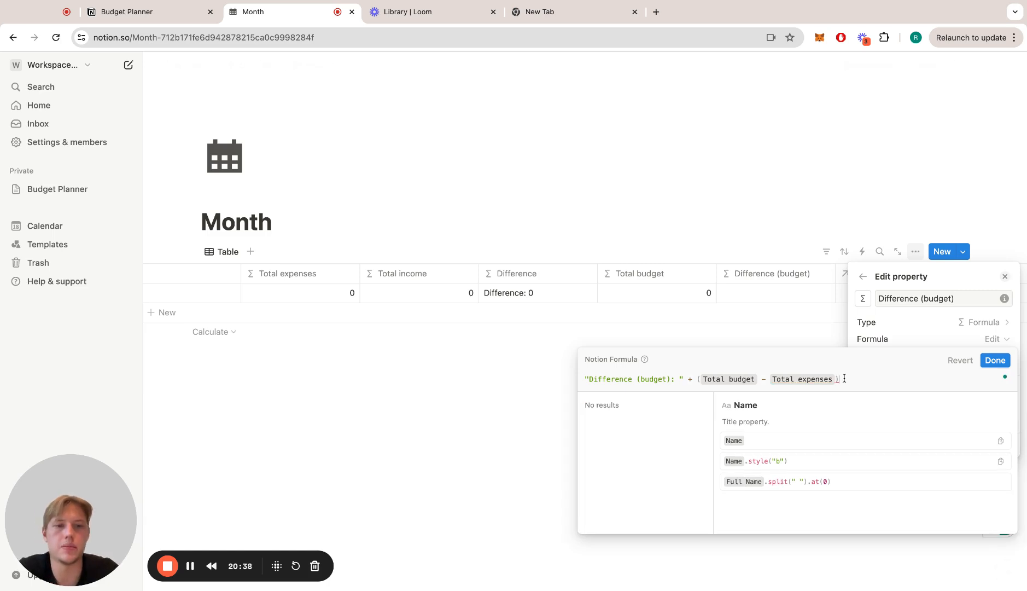
- Save the Difference (budget) formula and close the property's settings
left_click(995, 359)
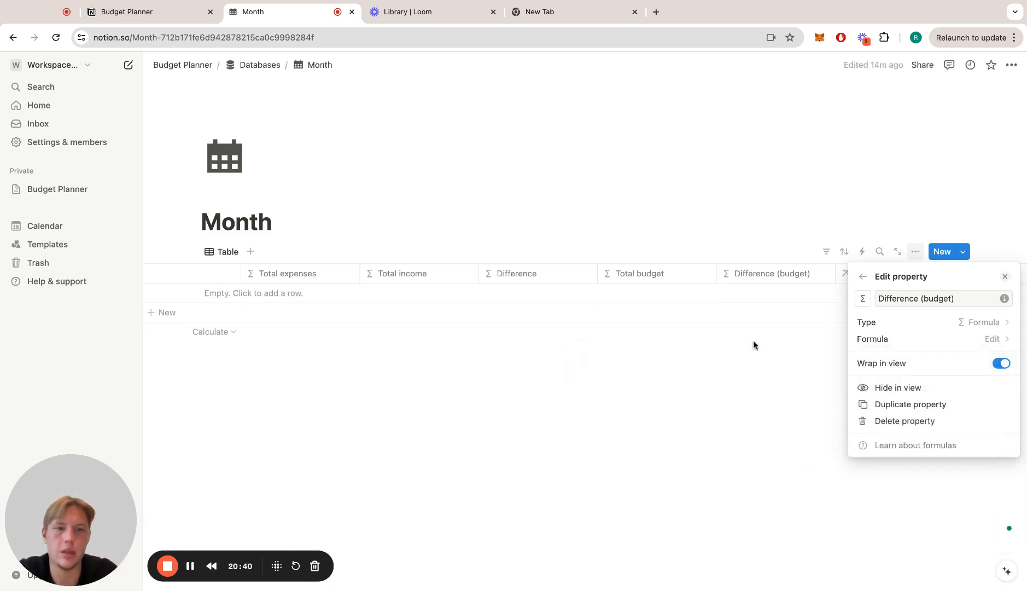
left_click(741, 357)
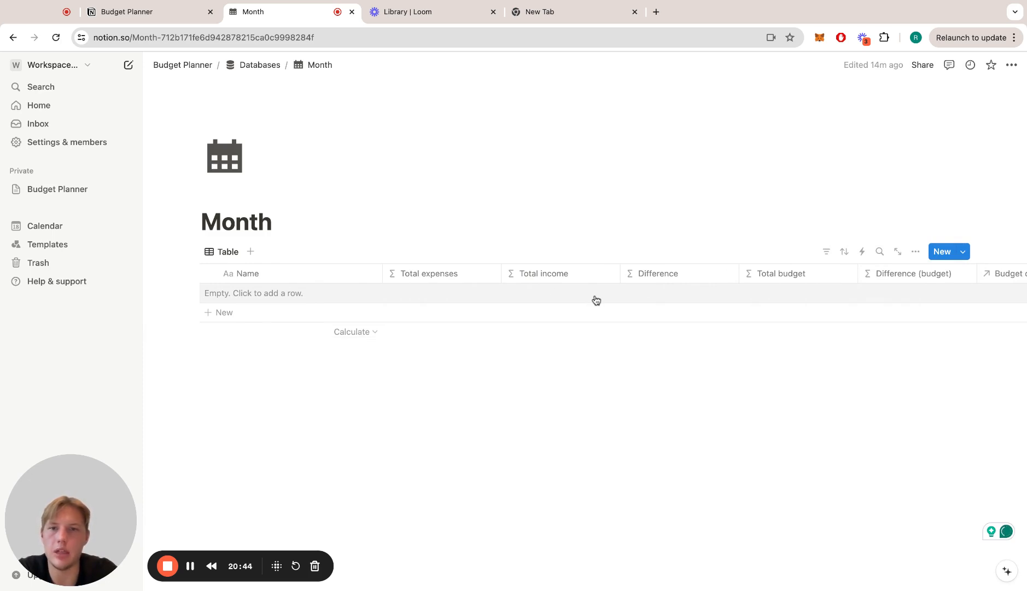
scroll(597, 300, "right", 8)
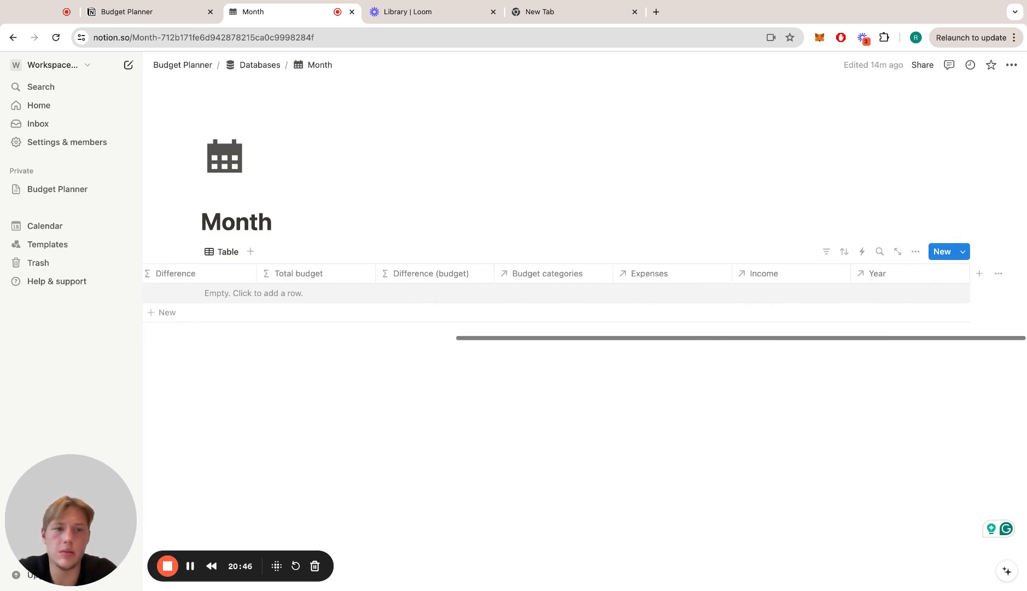
scroll(596, 300, "left", 8)
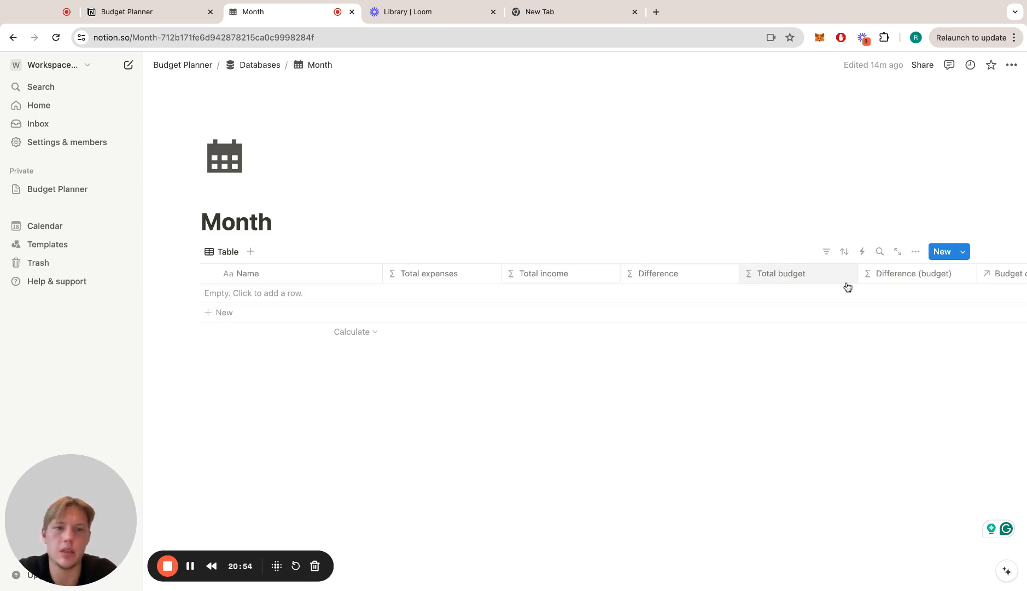
scroll(819, 280, "right", 8)
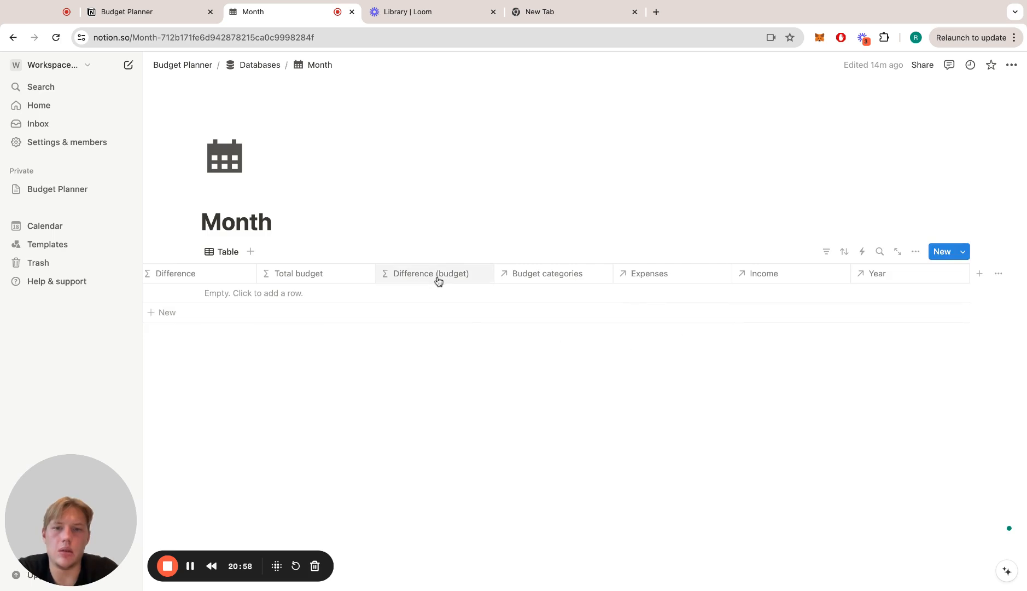
scroll(437, 279, "left", 8)
scroll(454, 279, "right", 8)
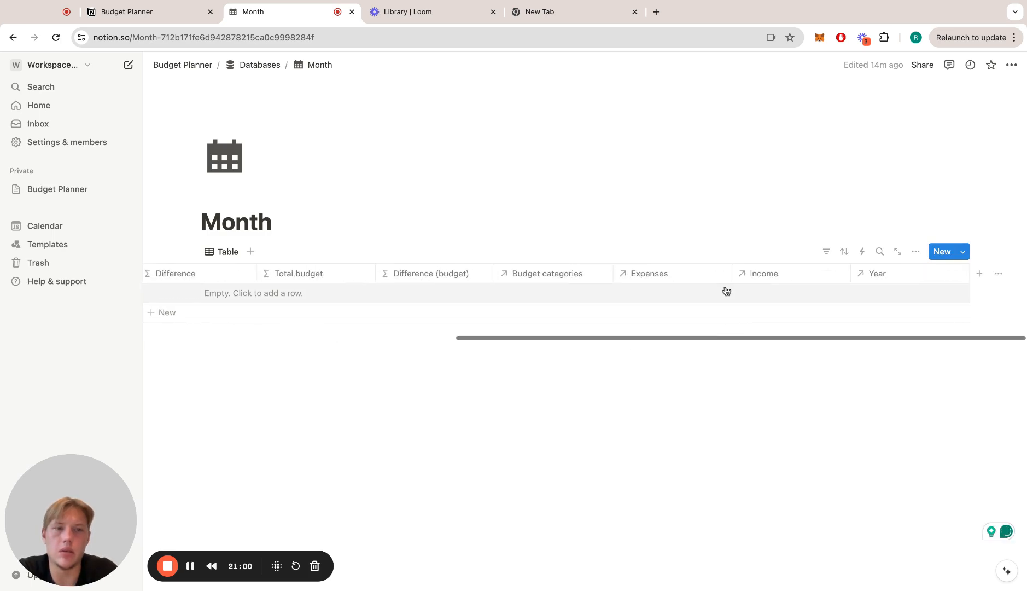
left_click(915, 252)
left_click(768, 366)
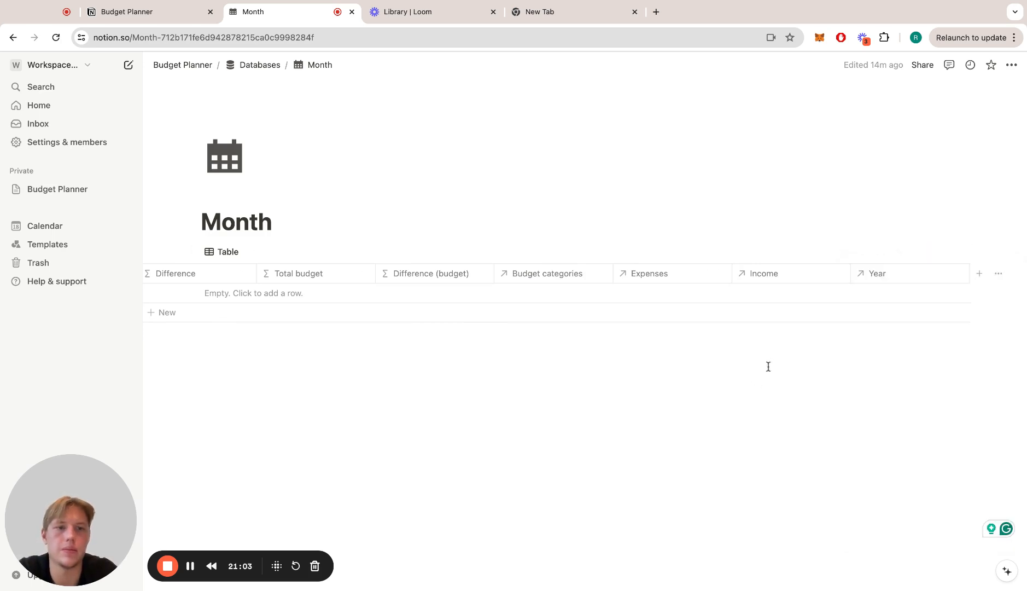
- Add a new property named Total expenses - formatted to the Month database and set its type to Formula
left_click(980, 274)
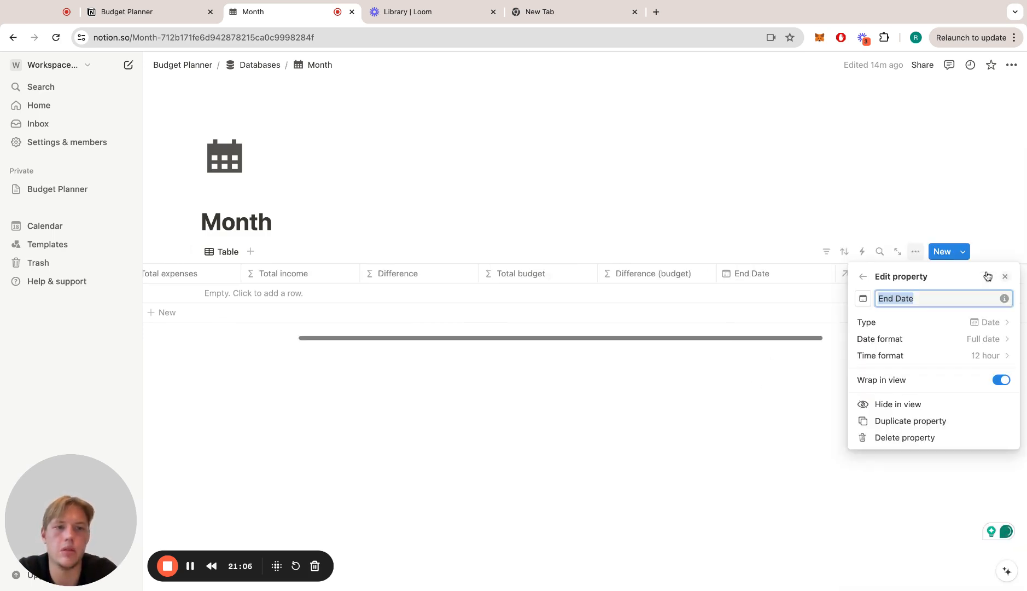
left_click(863, 276)
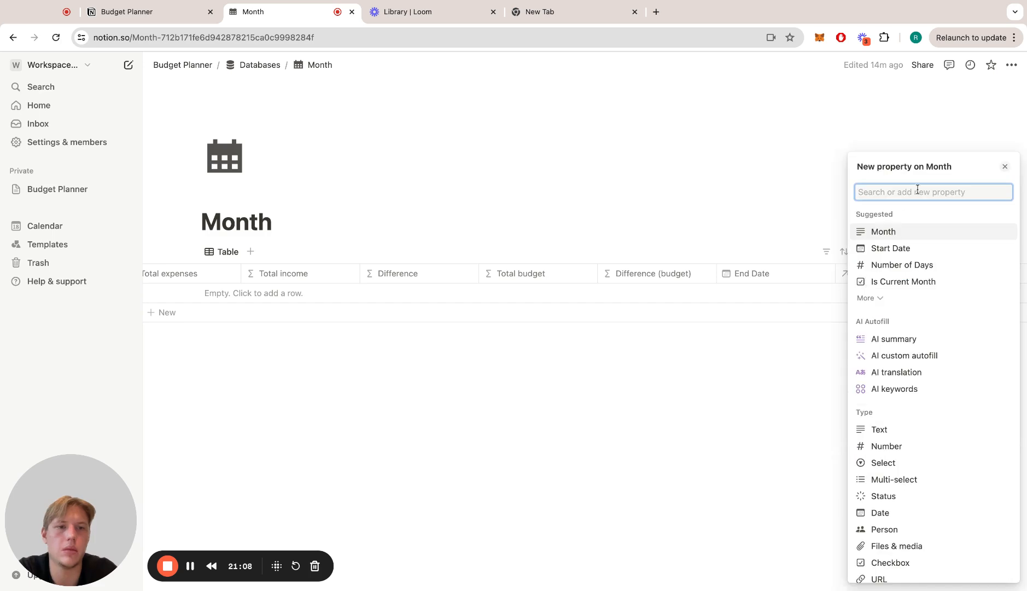
type("Total")
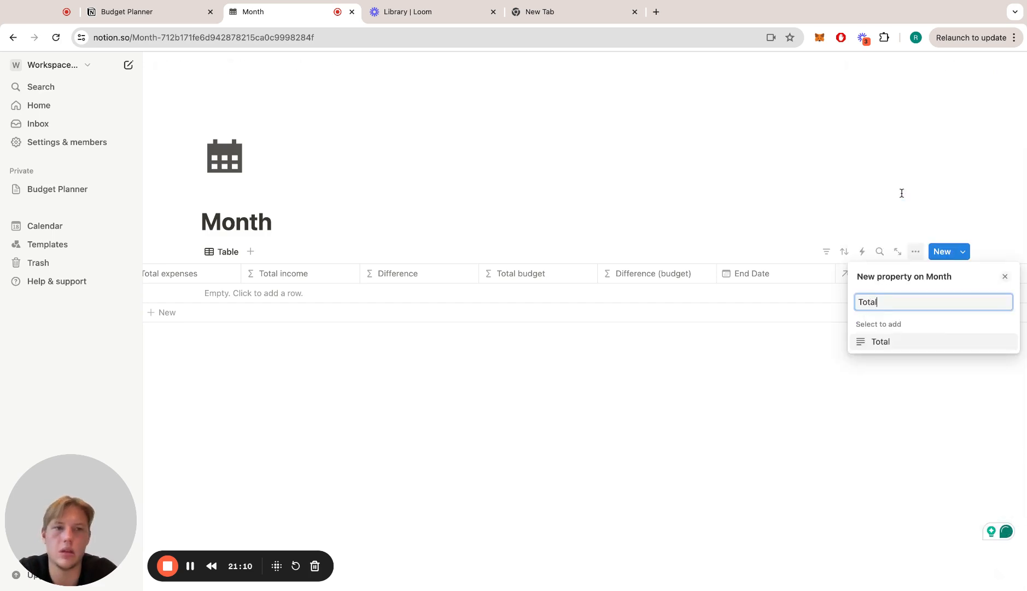
type(" expenses ")
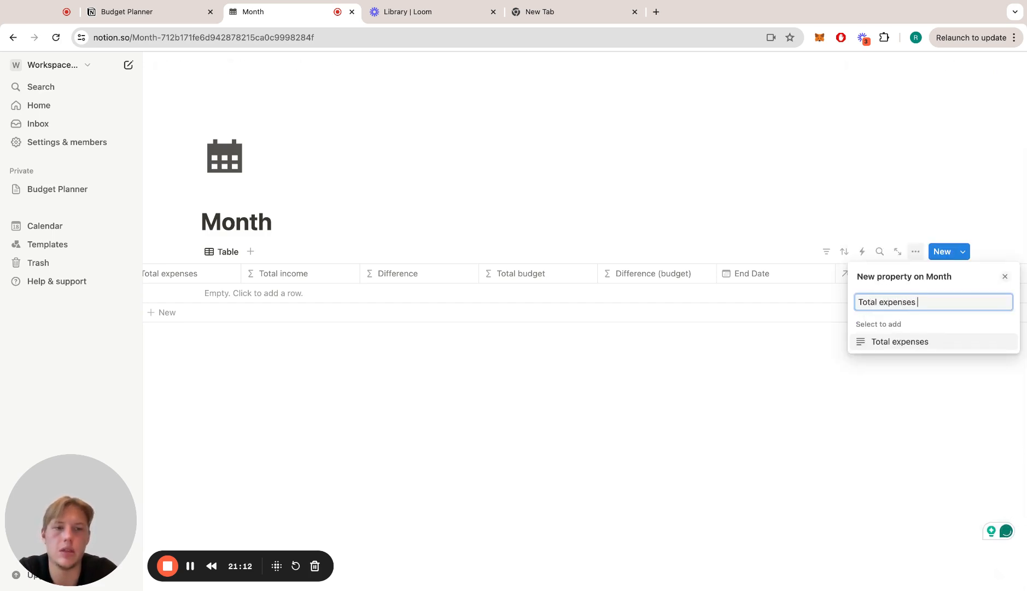
type("- formatted")
key("Return")
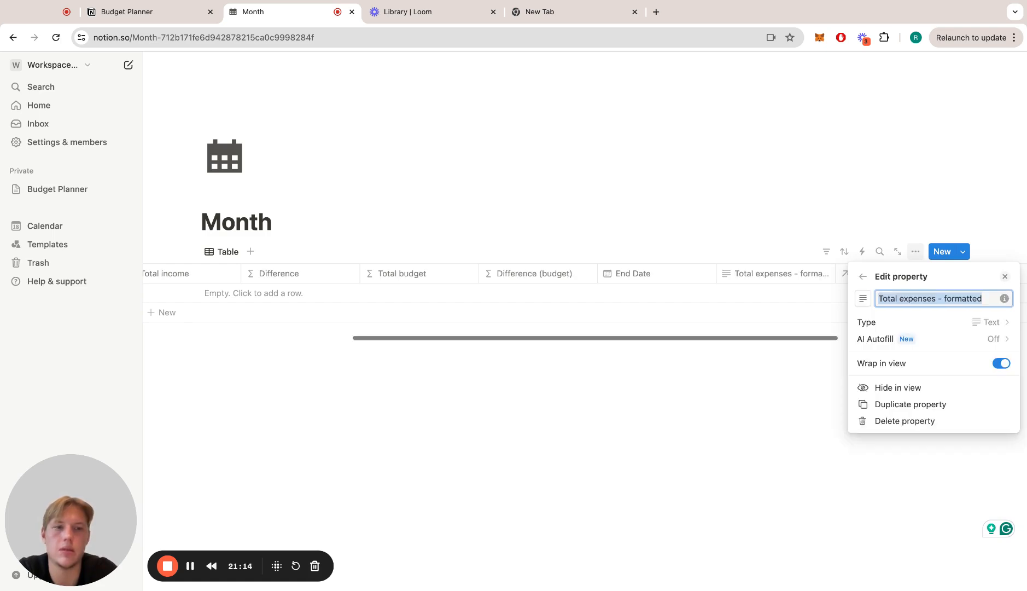
left_click(933, 323)
type("for")
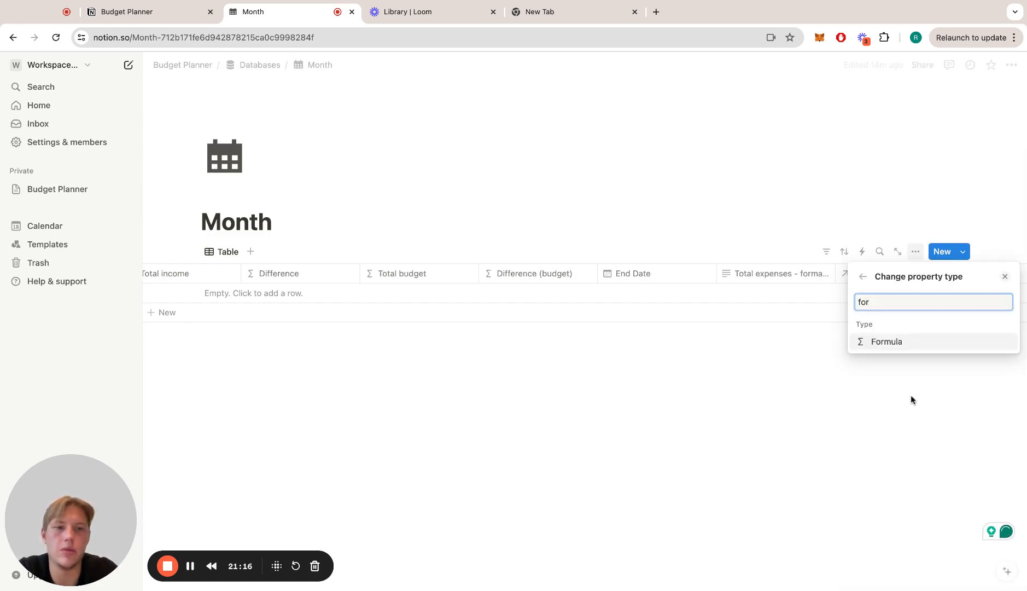
left_click(910, 341)
- Set the Total expenses - formatted formula to the text "Total expenses: " plus the Total expenses property, and save it
left_click(936, 342)
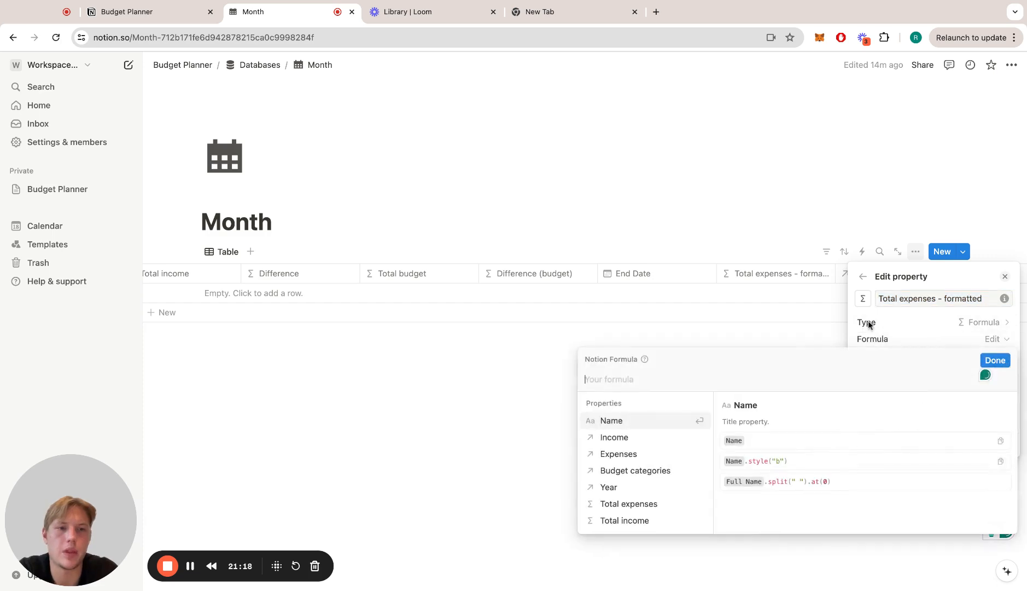
type("\"\"")
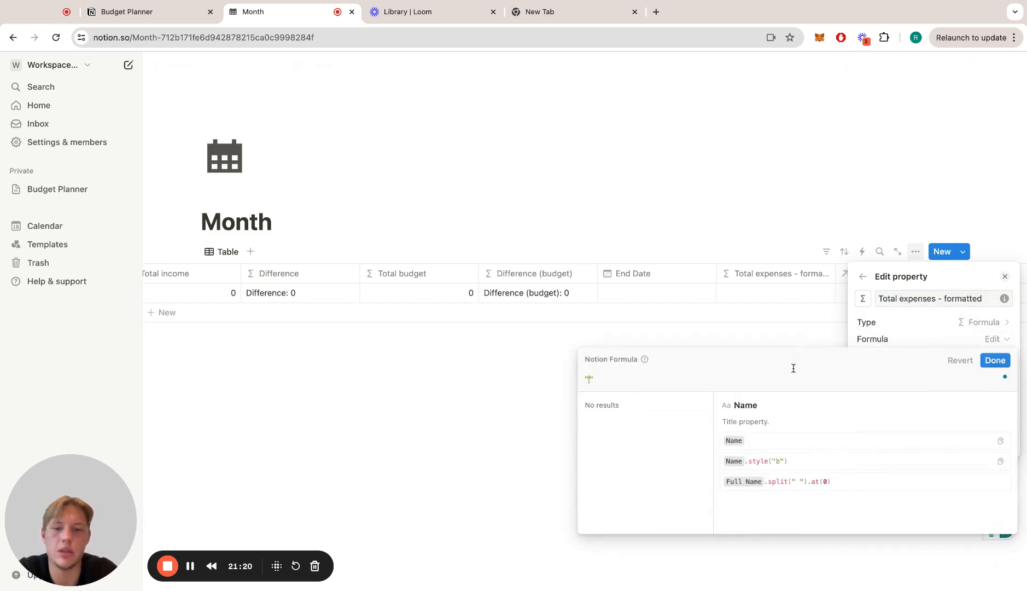
type("Tp")
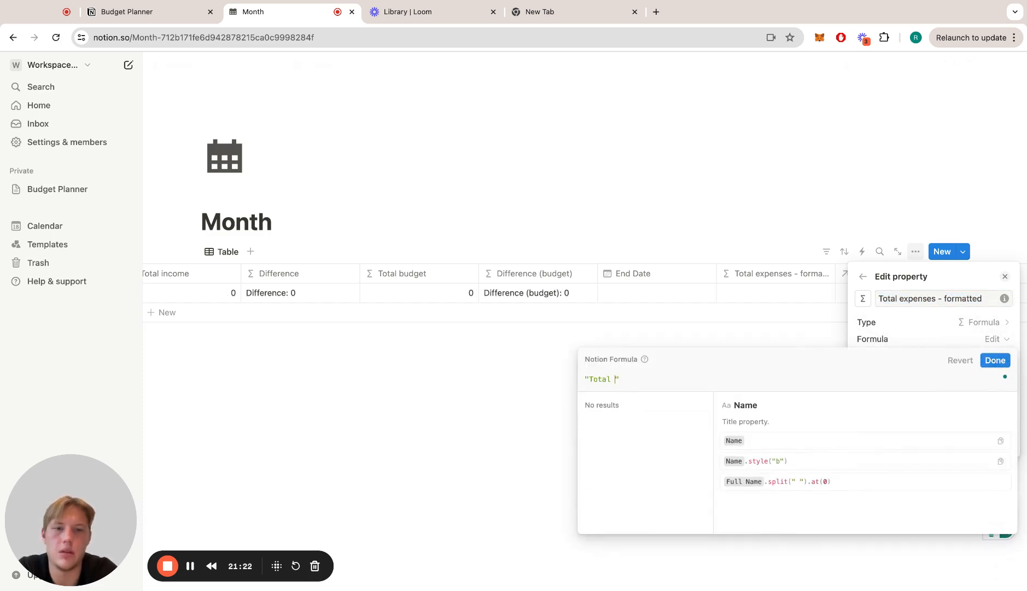
type("tal expenses")
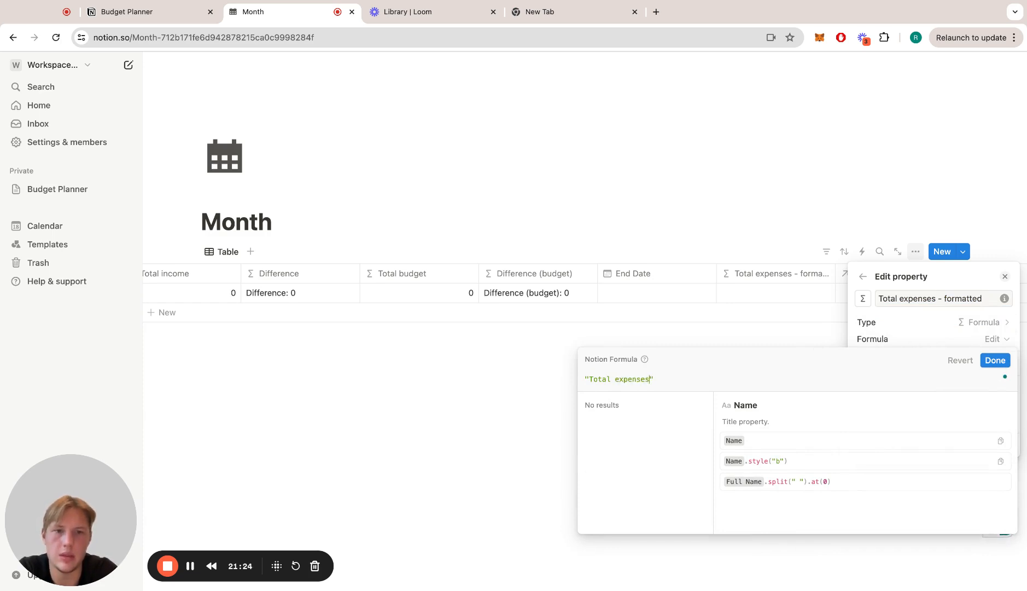
type("+Tot")
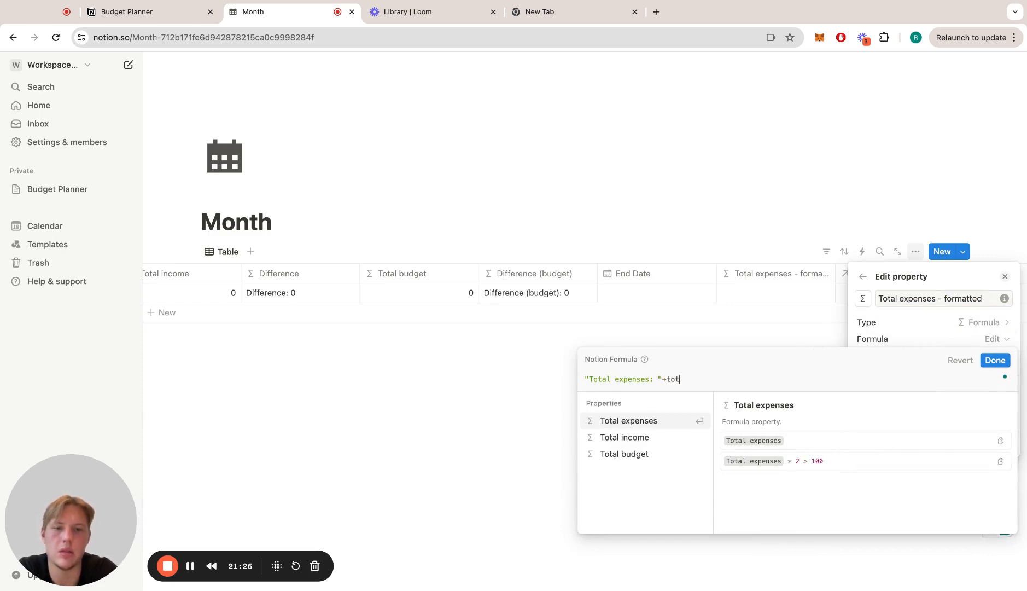
key("Return")
left_click(1001, 366)
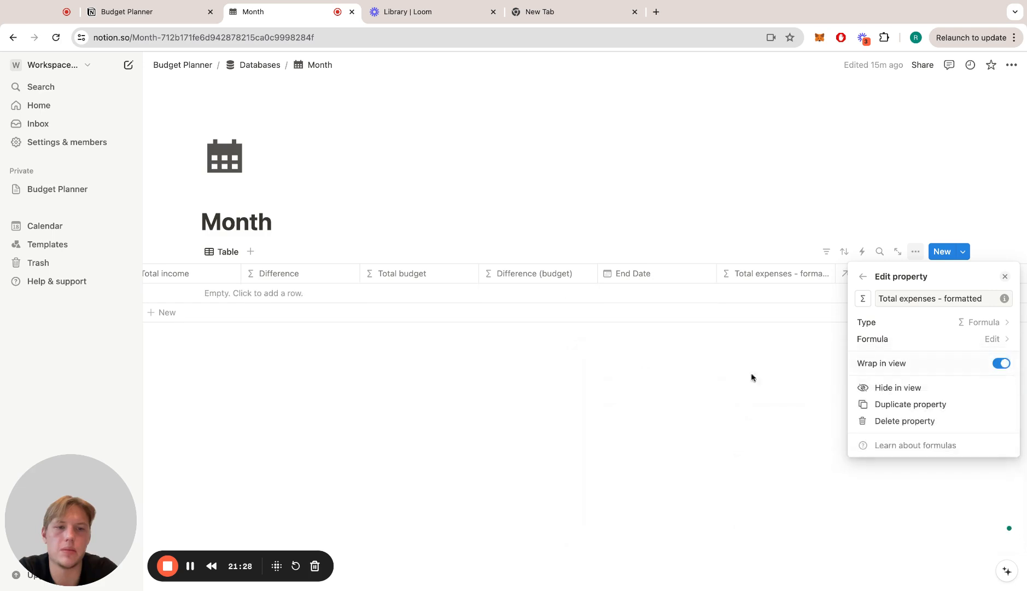
left_click(671, 378)
- Add a new property named Total income - formatted to the Month database and set its type to Formula
scroll(802, 293, "right", 6)
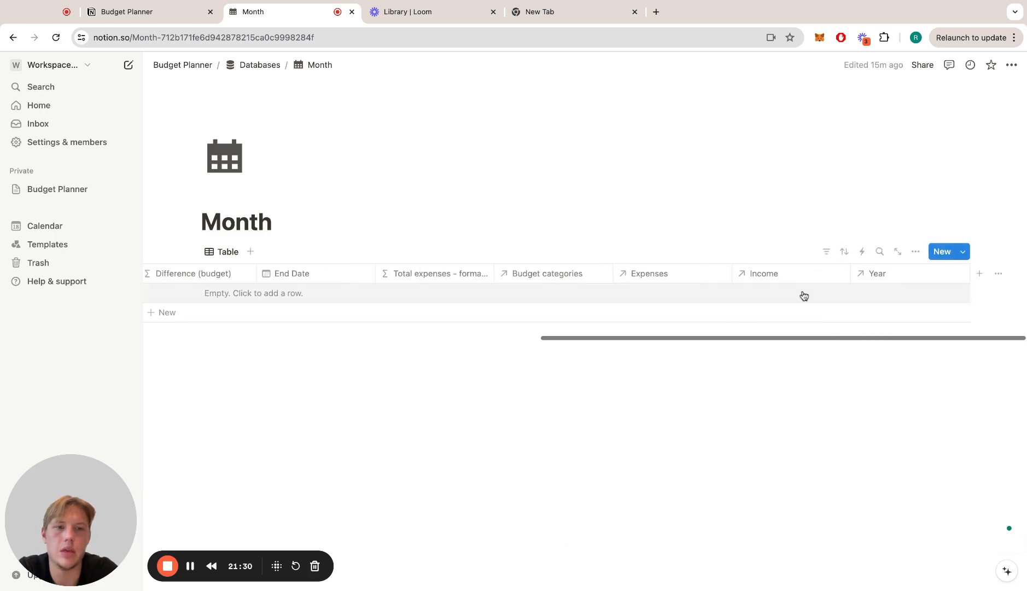
left_click(979, 273)
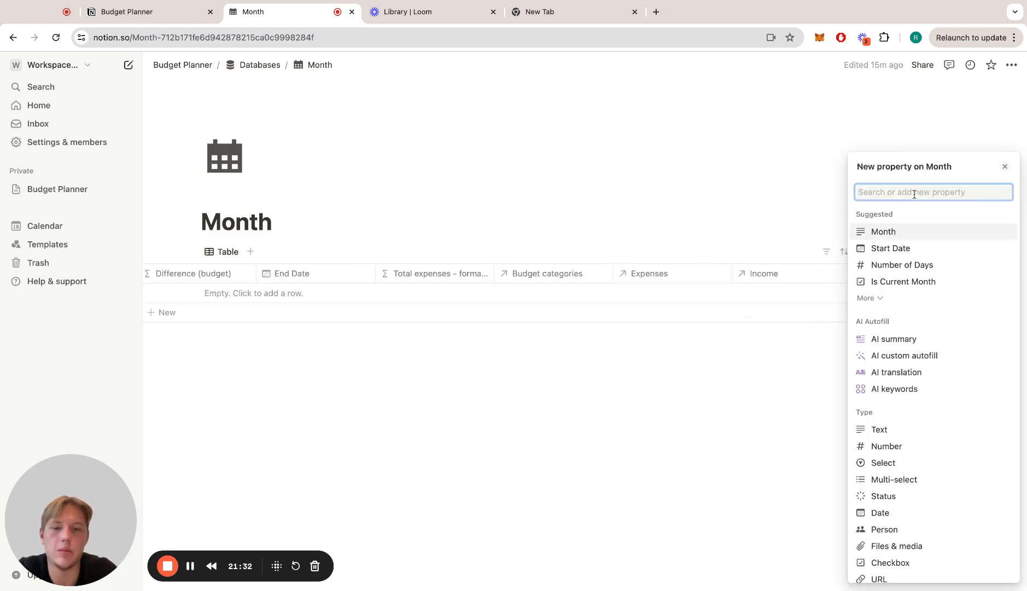
type("Total income")
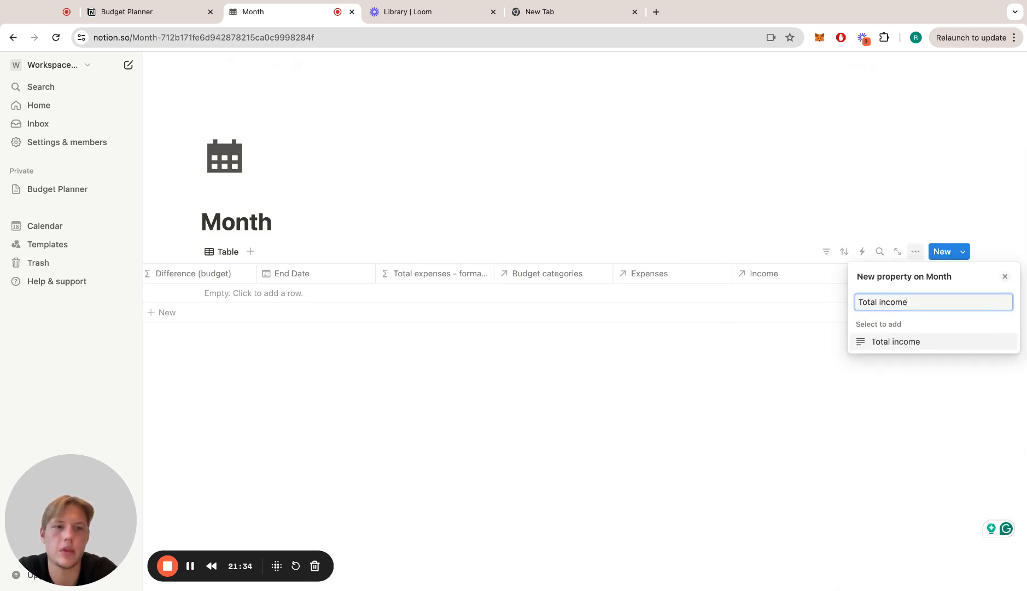
key("Return")
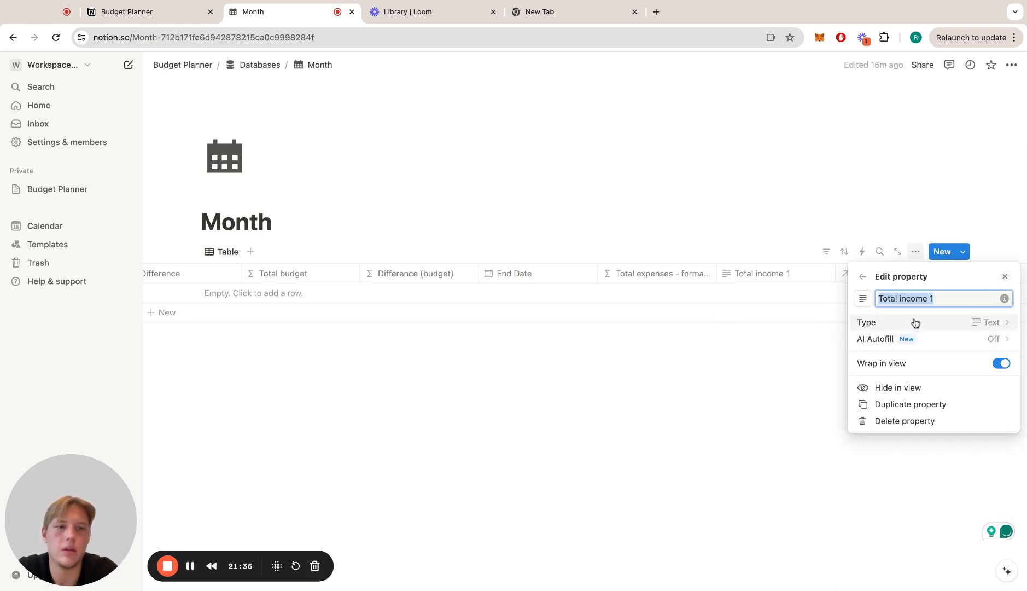
left_click(952, 298)
key("BackSpace")
type("- fo")
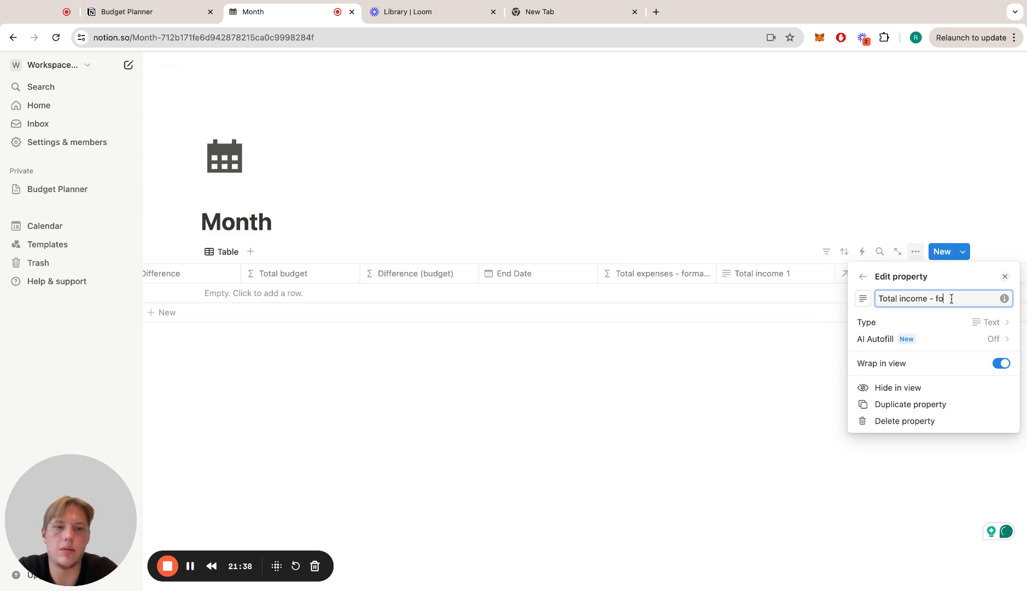
type("rmatted")
left_click(929, 322)
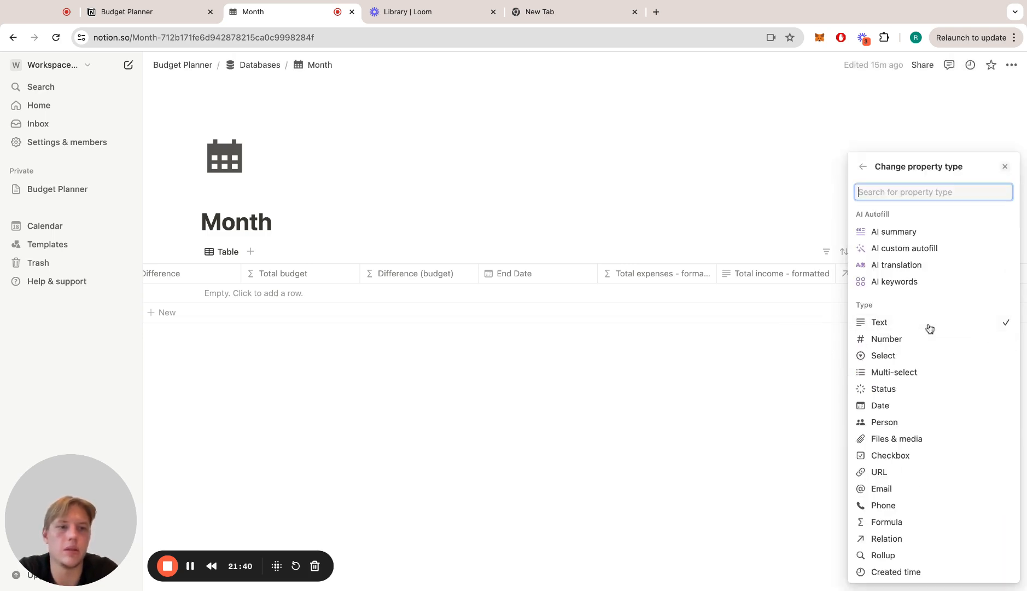
type("form")
left_click(908, 342)
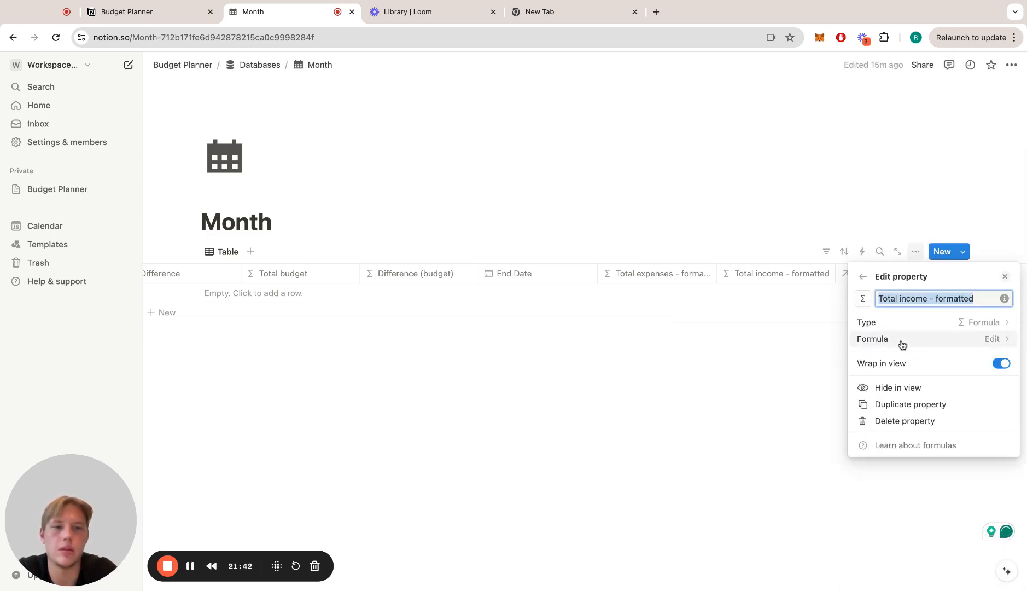
- Set the Total income - formatted formula to the text "Total income: " plus the Total income property, and save it
left_click(900, 340)
type("\"")
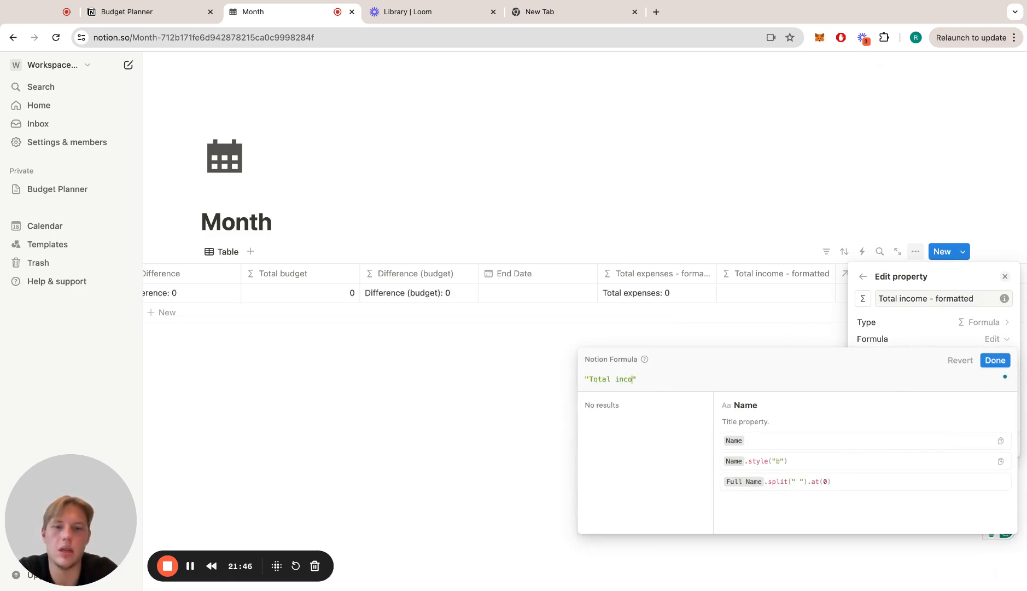
type("Total income: \" + totl")
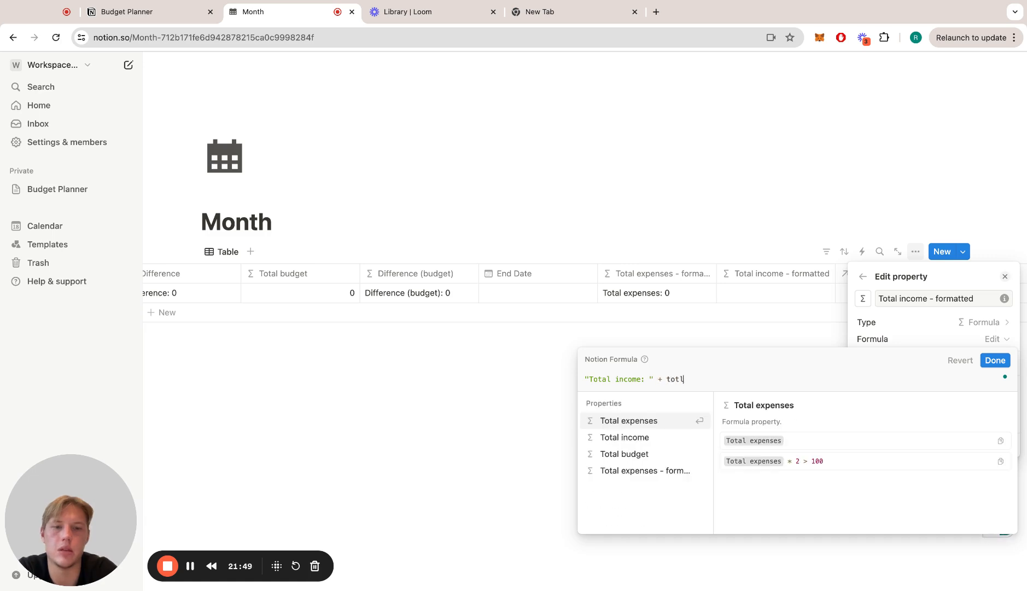
key("Down")
key("Return")
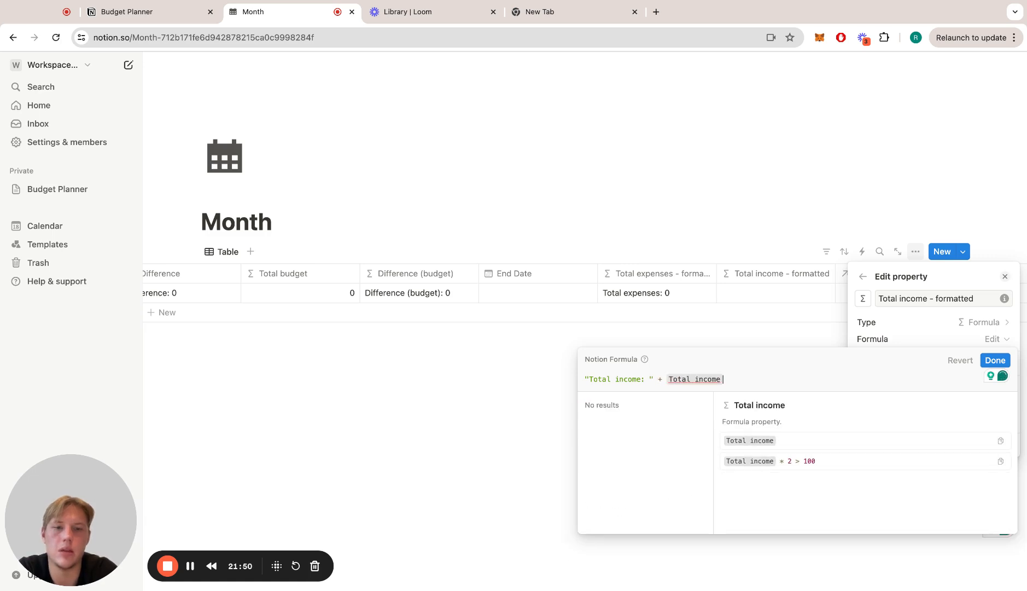
left_click(995, 359)
left_click(747, 357)
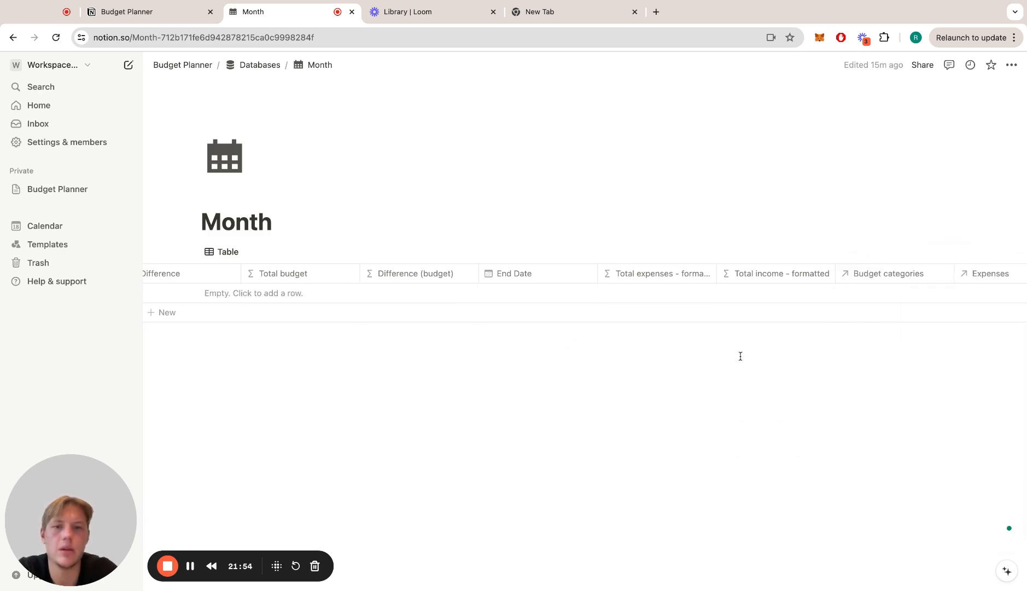
- Add a new property named Difference - formatted to the Month database and set its type to Formula
scroll(601, 320, "left", 10)
scroll(610, 282, "right", 5)
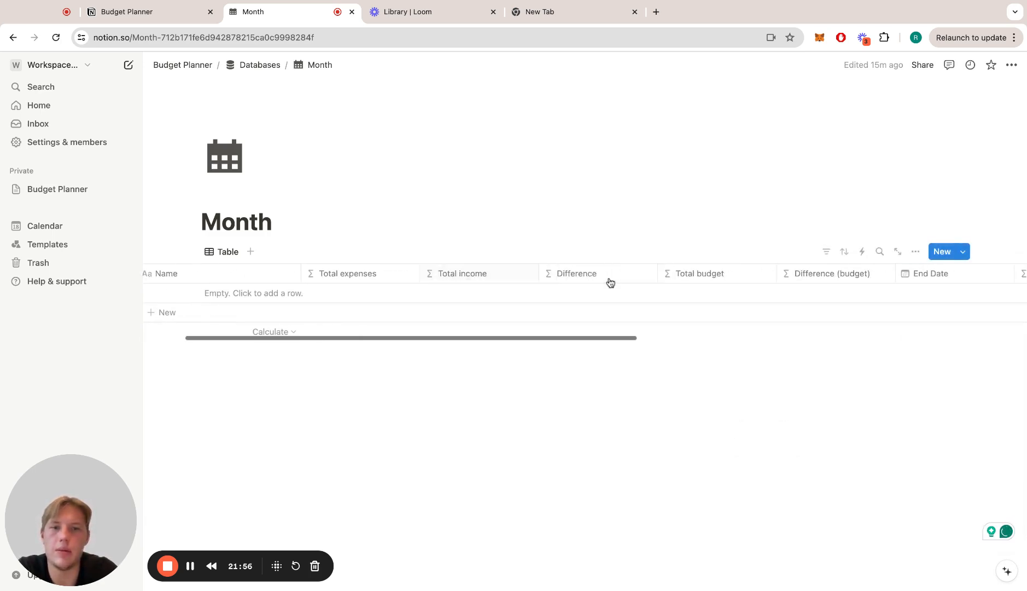
scroll(633, 298, "right", 10)
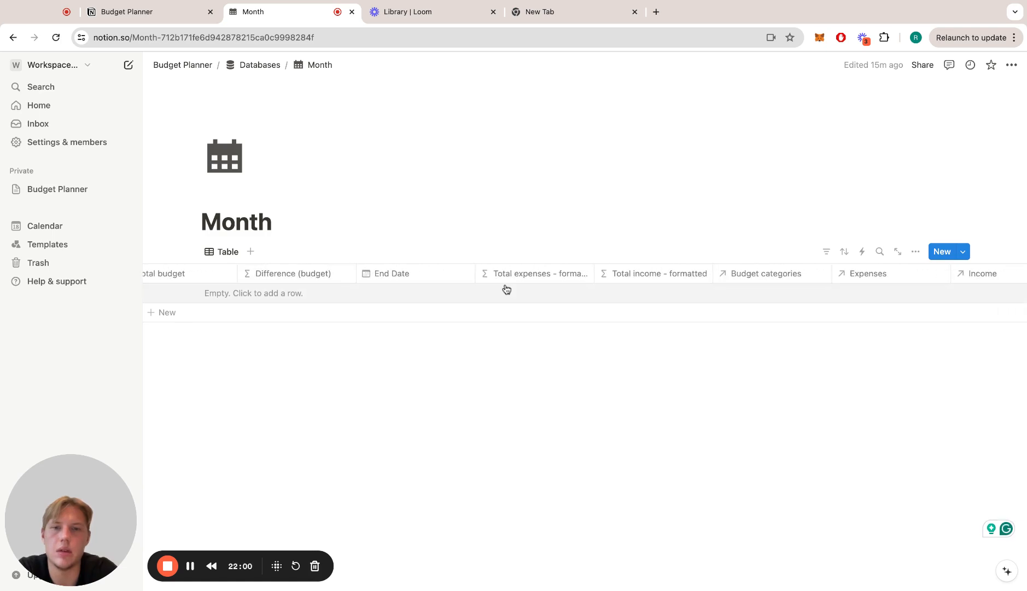
scroll(506, 289, "right", 5)
left_click(978, 273)
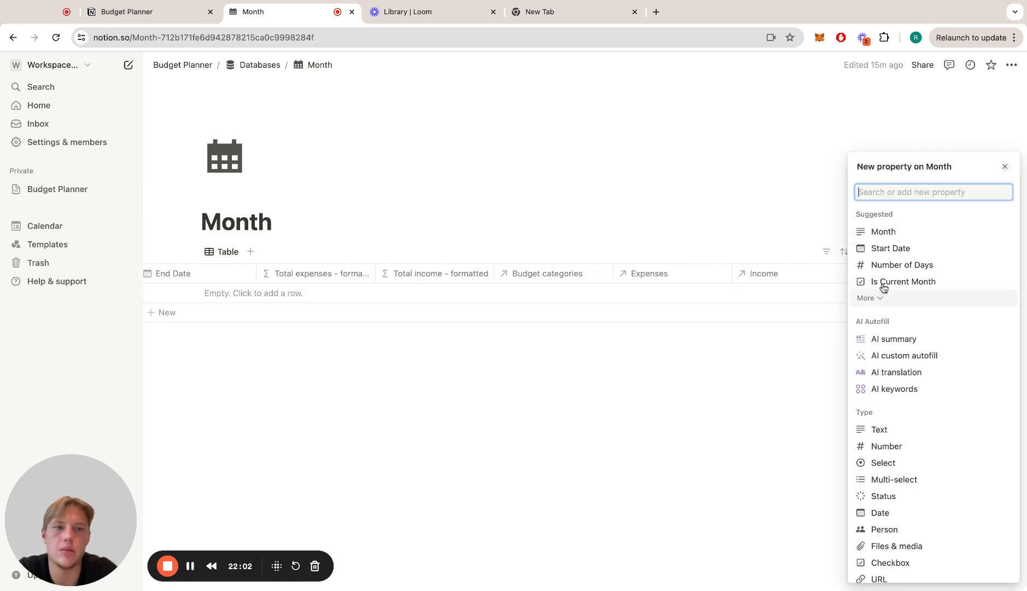
type("Diffre")
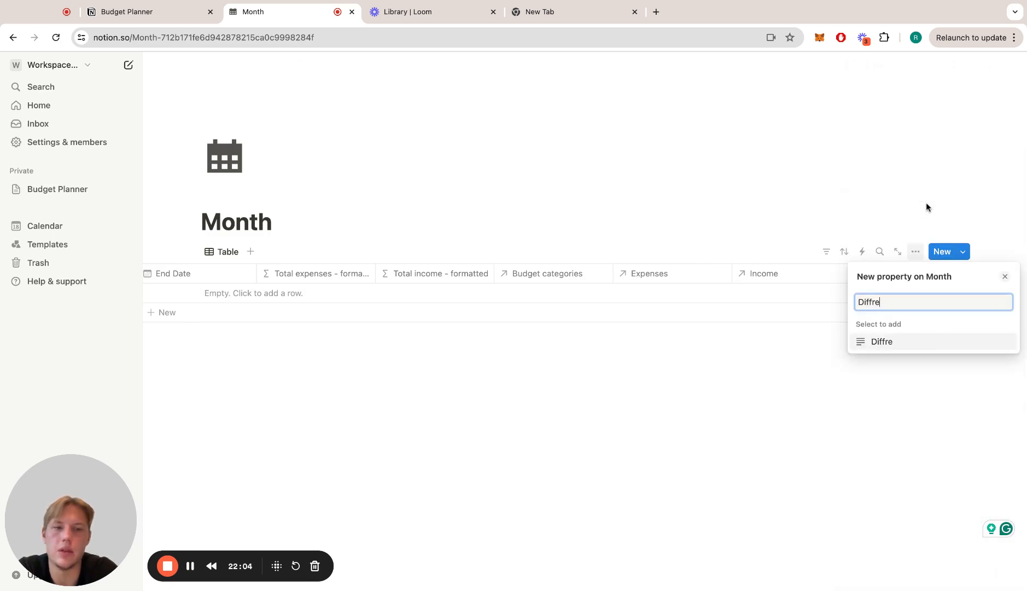
key("BackSpace")
key("BackSpace")
type("ere")
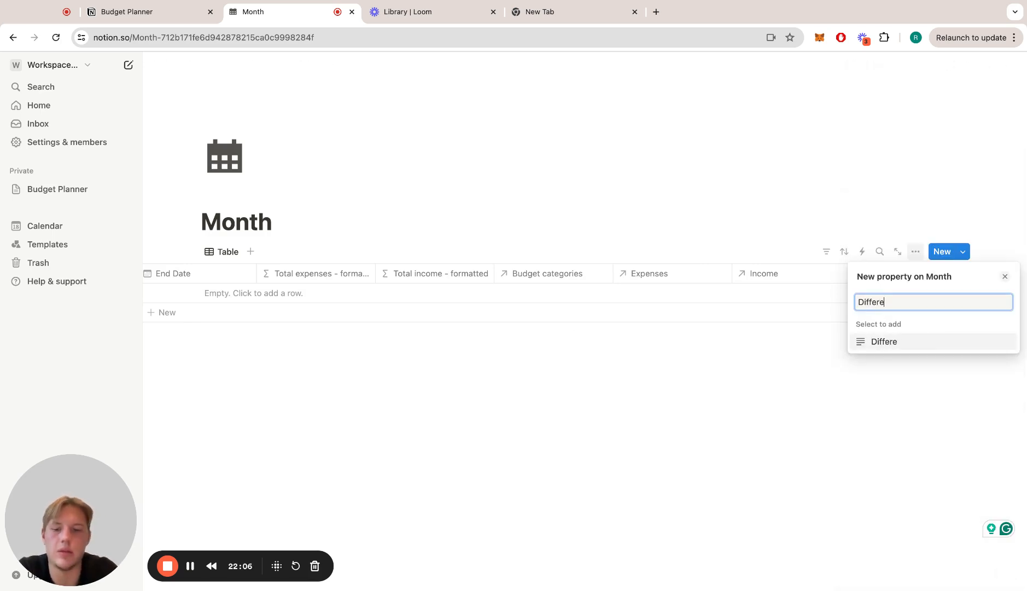
type("nce - formatted")
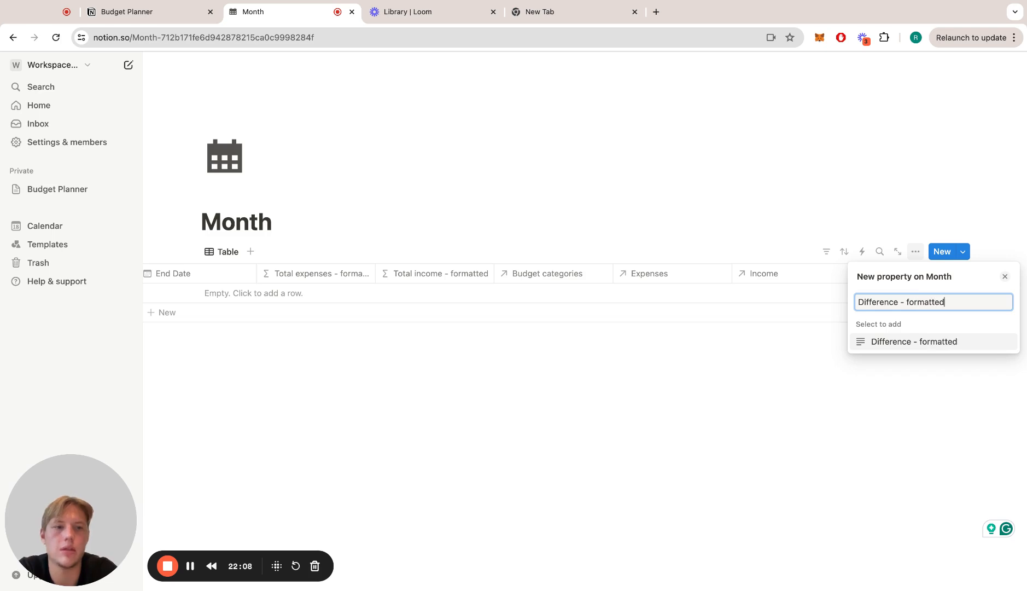
key("Return")
left_click(976, 321)
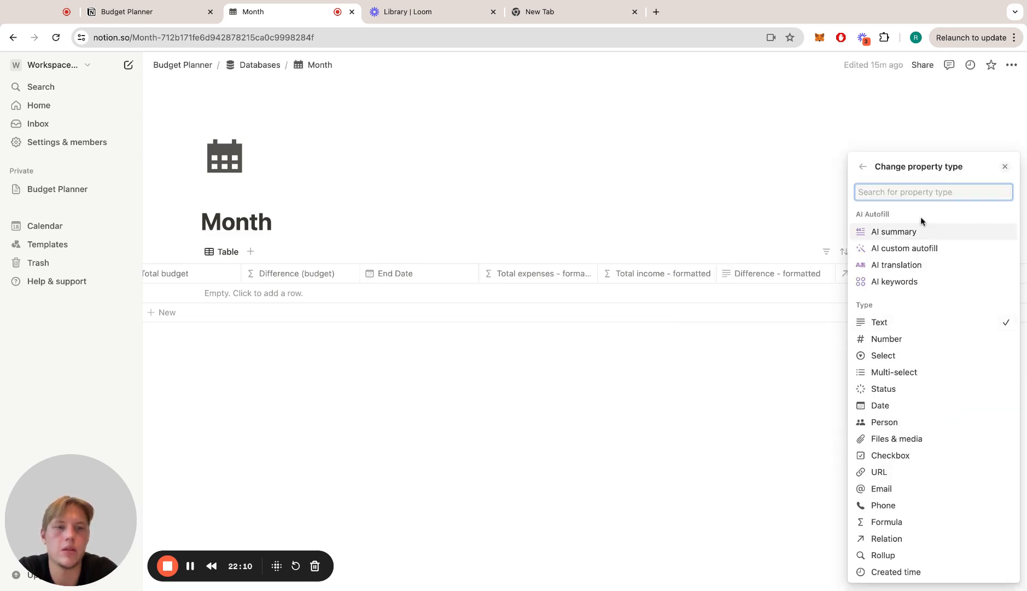
type("form")
key("Return")
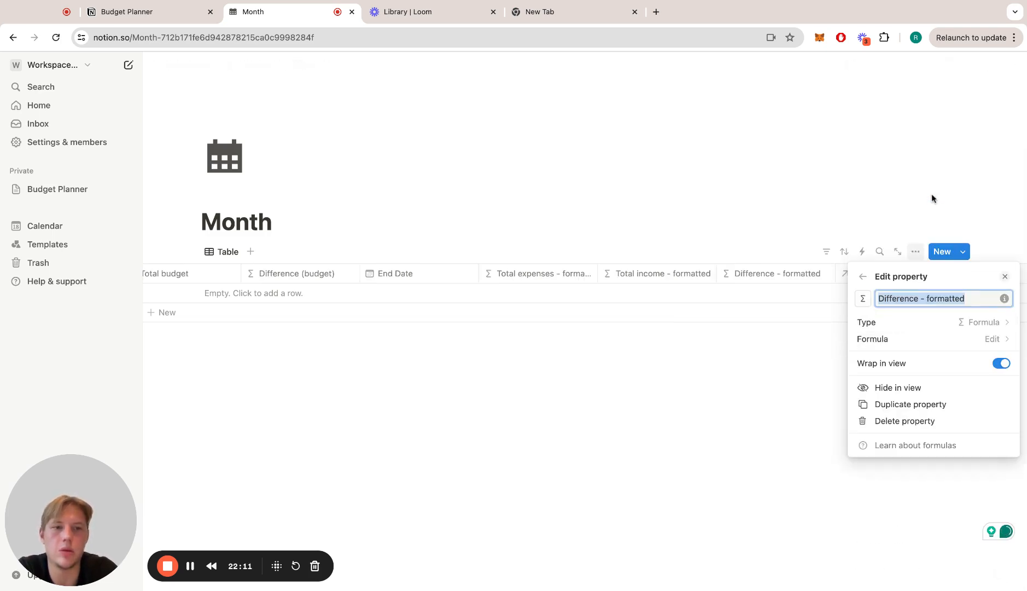
- Set the Difference - formatted formula to the text "Difference: " plus the Difference property, and save it
left_click(909, 340)
type("\"")
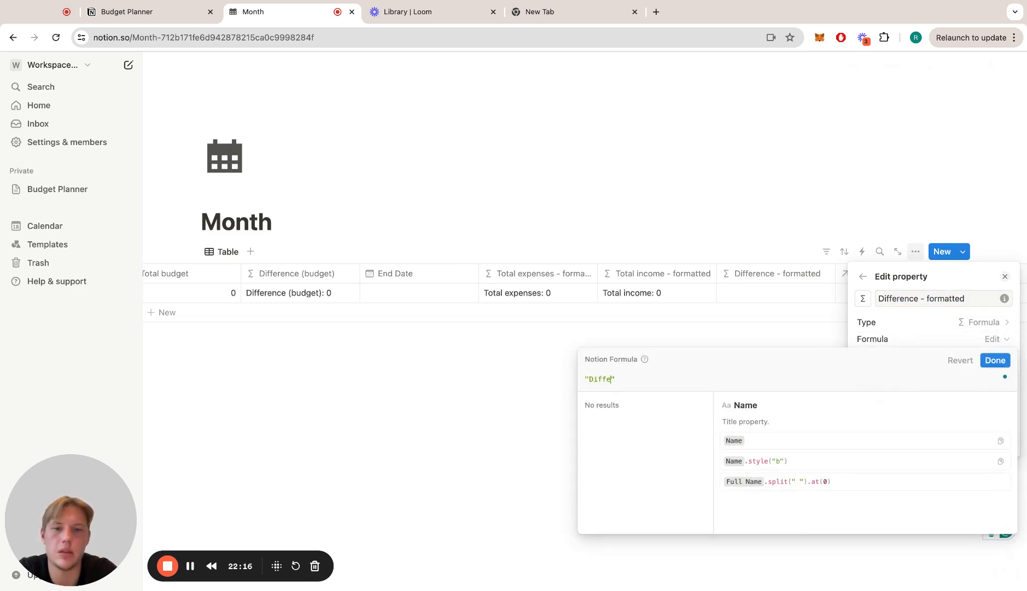
type("Difference: \" +")
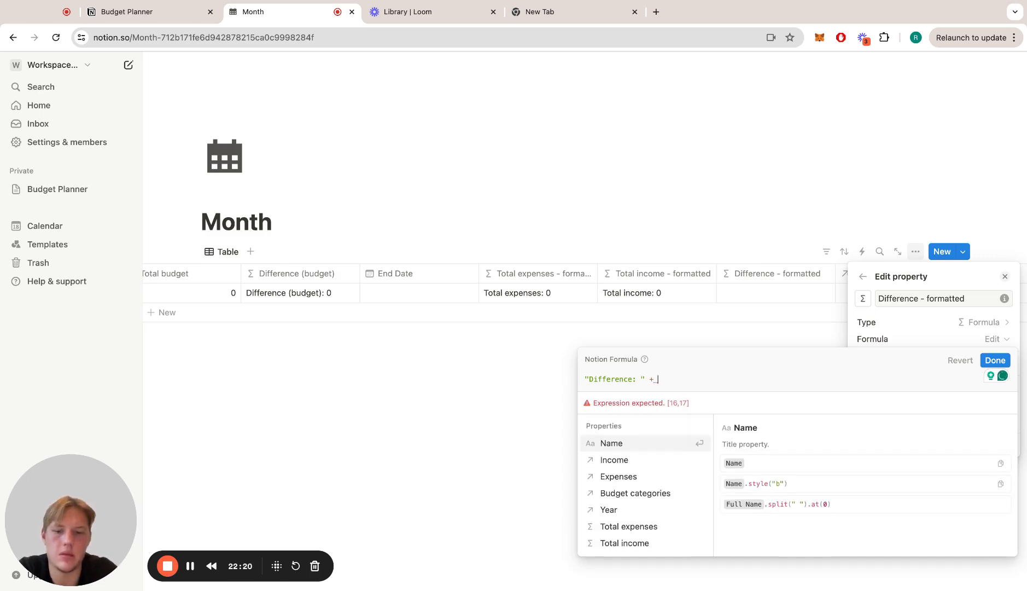
type(" di")
key("Return")
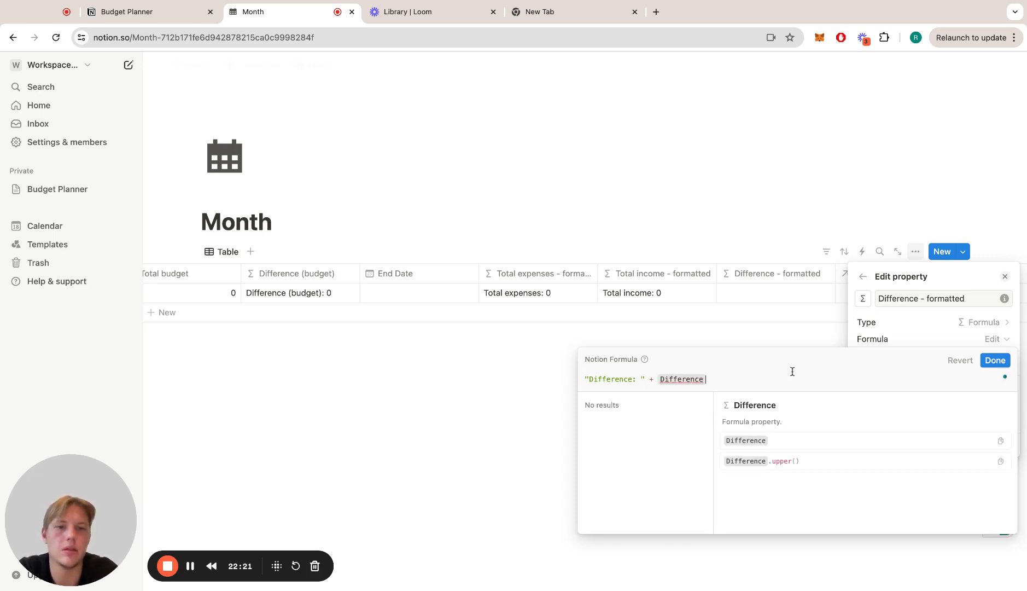
left_click(995, 360)
left_click(712, 368)
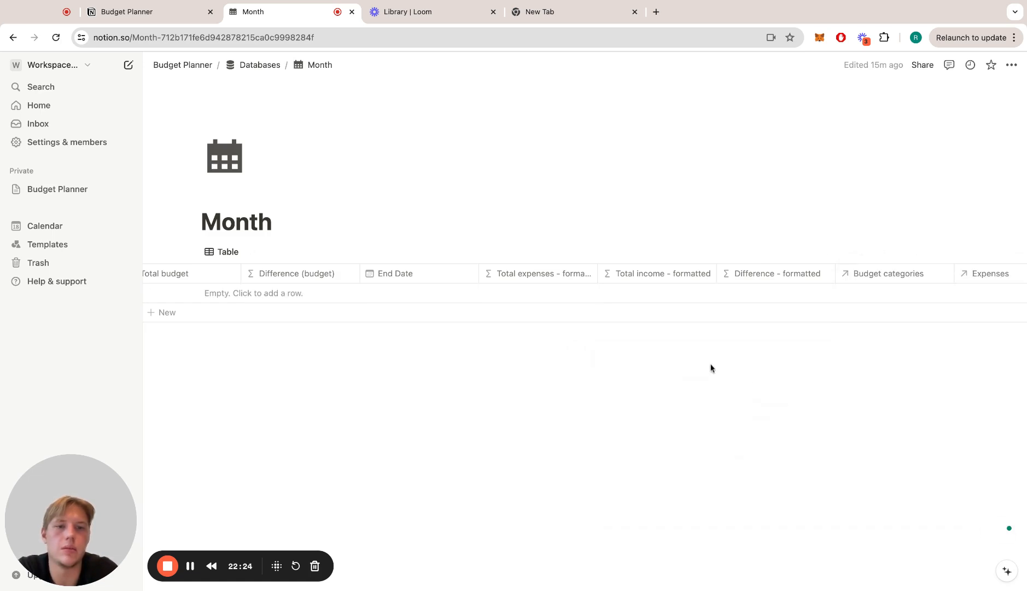
- Add a new property named Total budget - formatted to the Month database and set its type to Formula
scroll(848, 281, "right", 6)
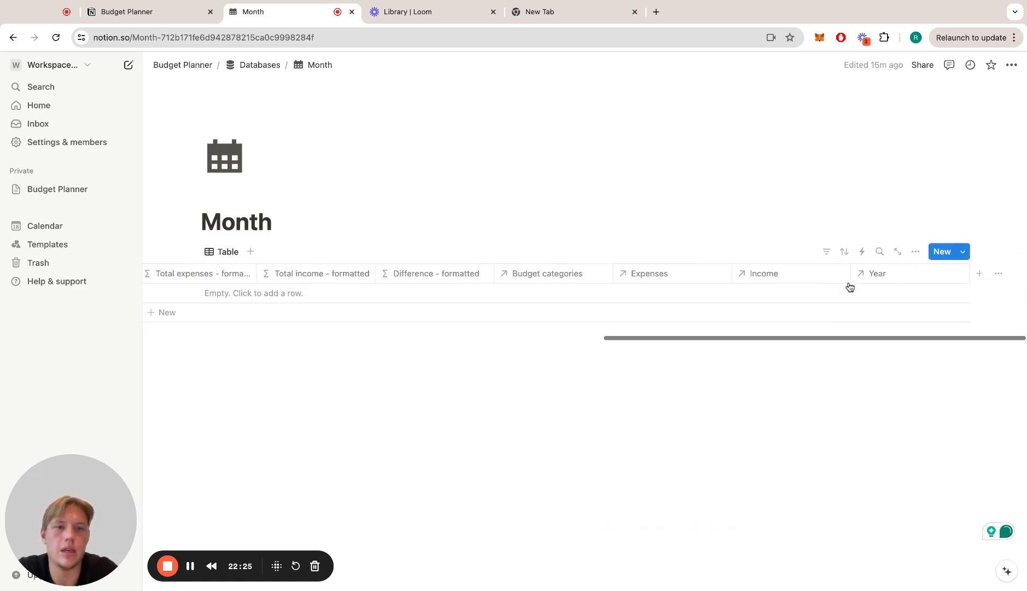
left_click(979, 273)
type("Tot")
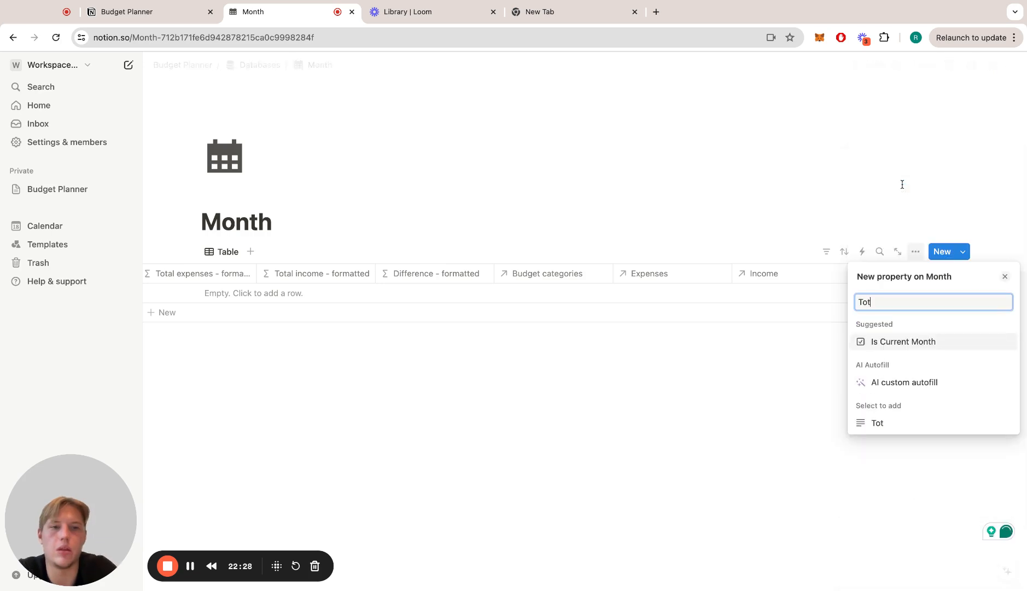
type("al budget ")
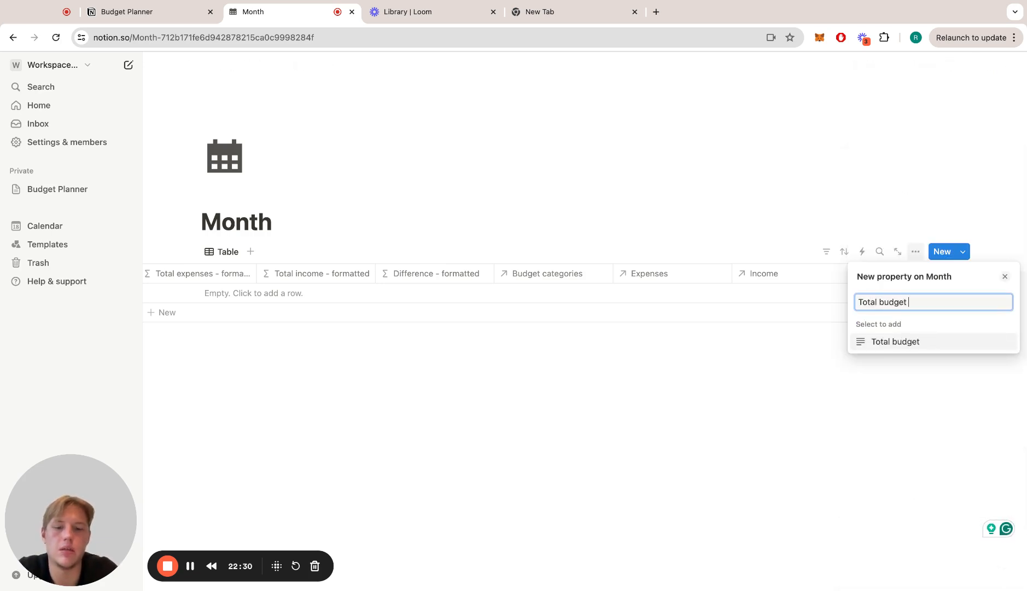
type("- formatted")
key("Return")
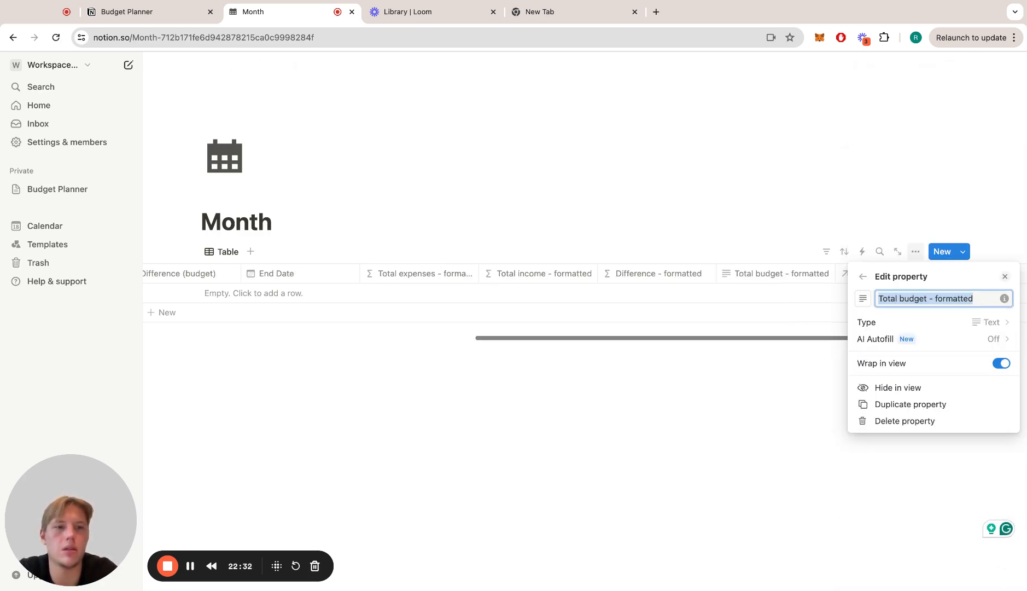
left_click(912, 324)
type("for")
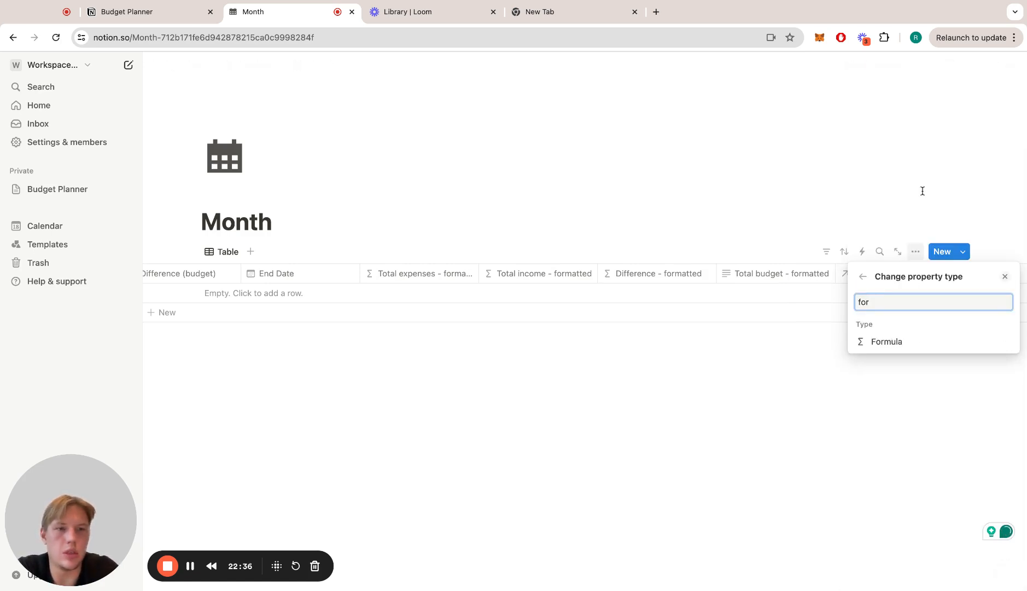
left_click(892, 340)
- Set the Total budget - formatted formula to the text "Total budget: " plus the Total budget property, and save it
left_click(905, 341)
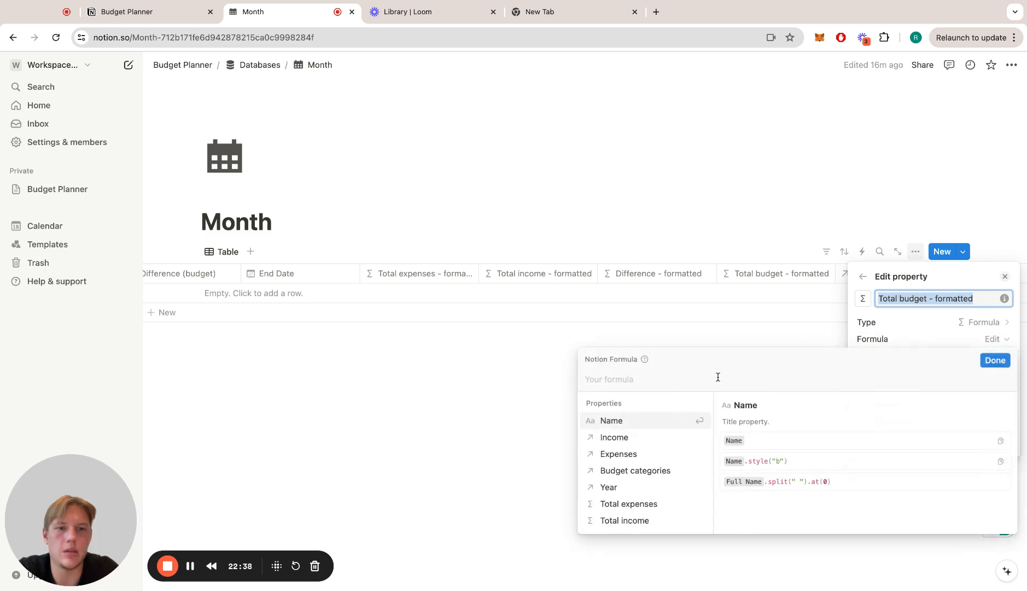
type("\"Total")
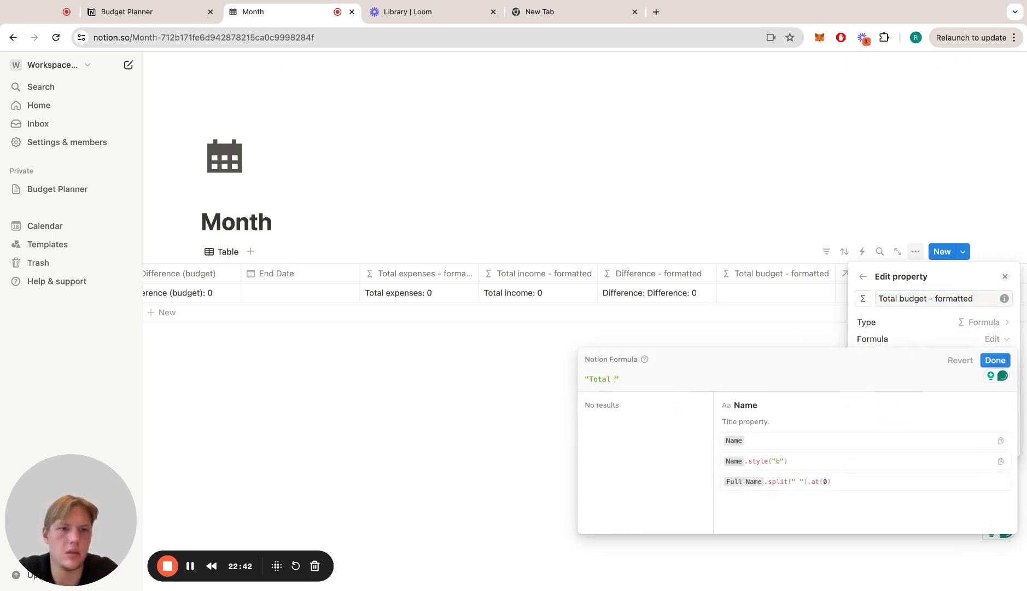
type("budg")
key("BackSpace")
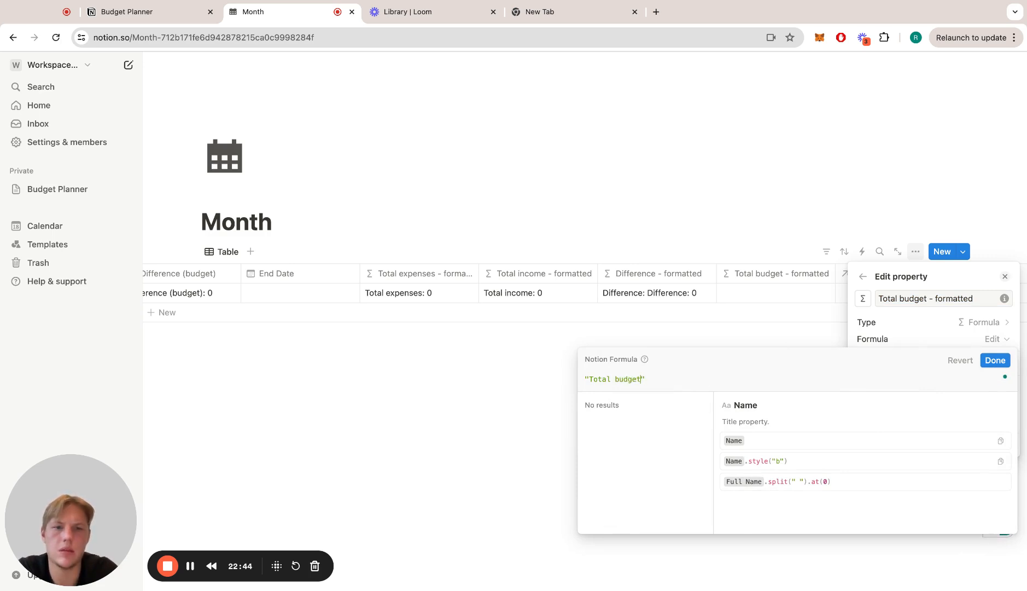
type(": \" + tot")
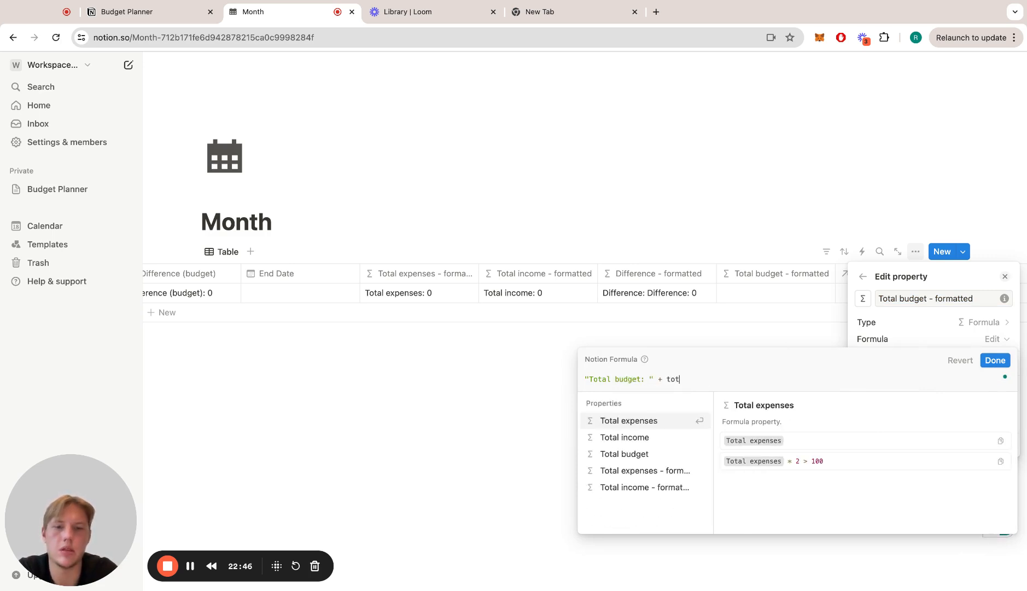
key("Down")
key("Return")
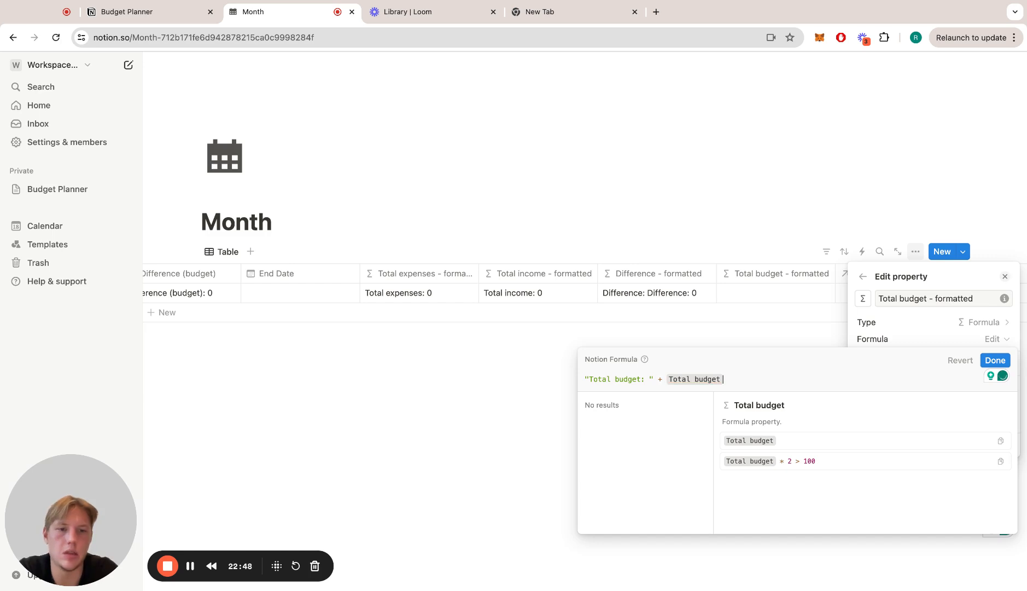
left_click(995, 360)
left_click(808, 302)
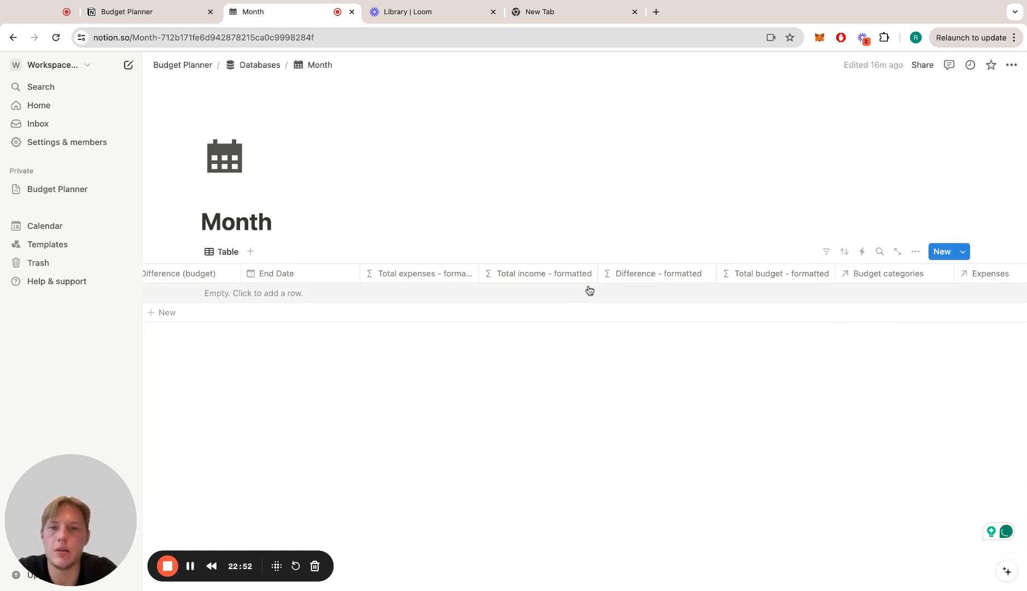
- Add a new property named Budget difference - formatted to the Month database and set its type to Formula
scroll(588, 291, "left", 5)
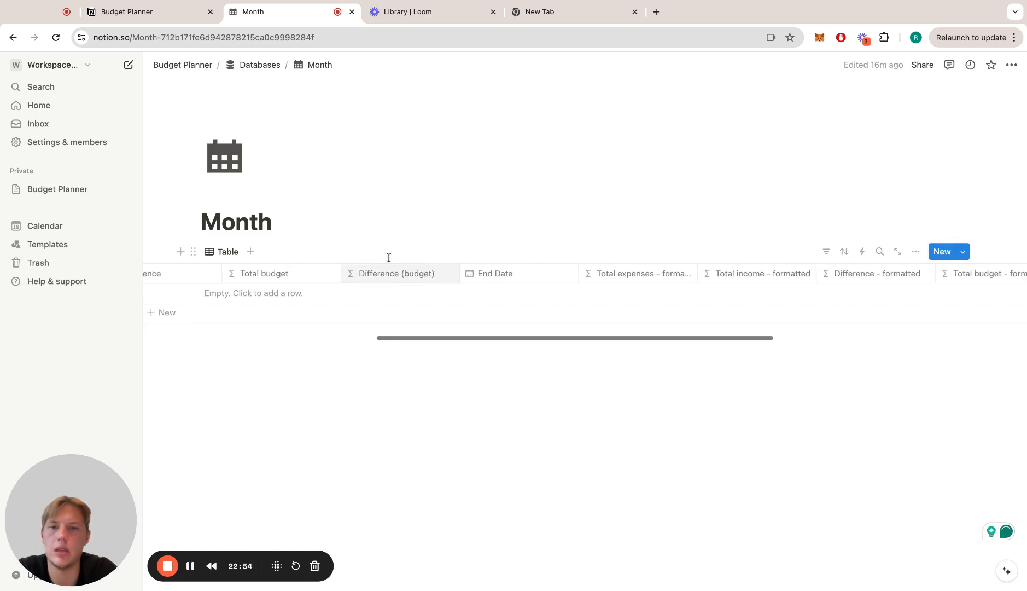
scroll(577, 301, "right", 10)
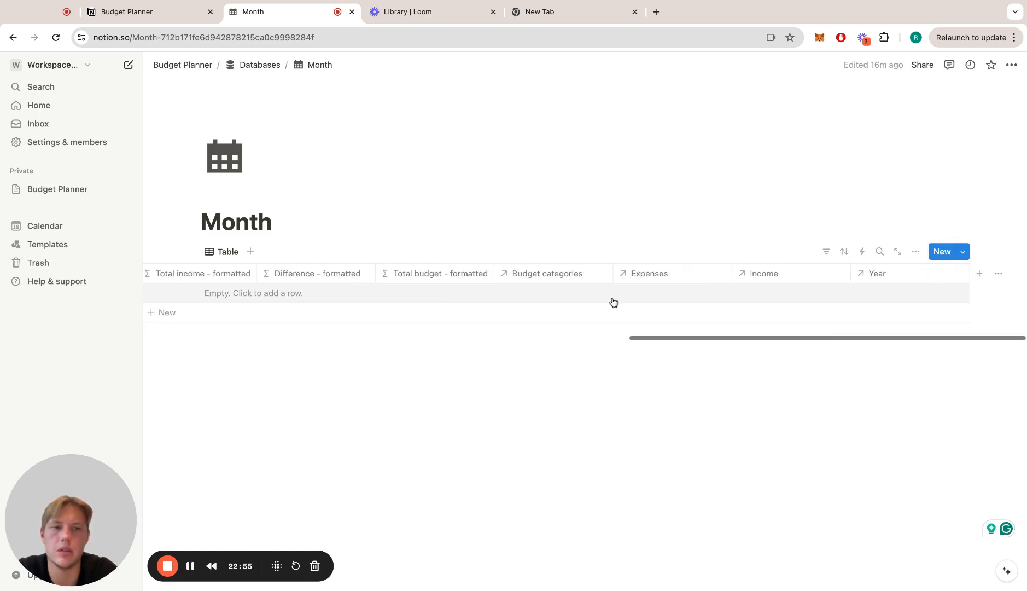
left_click(980, 275)
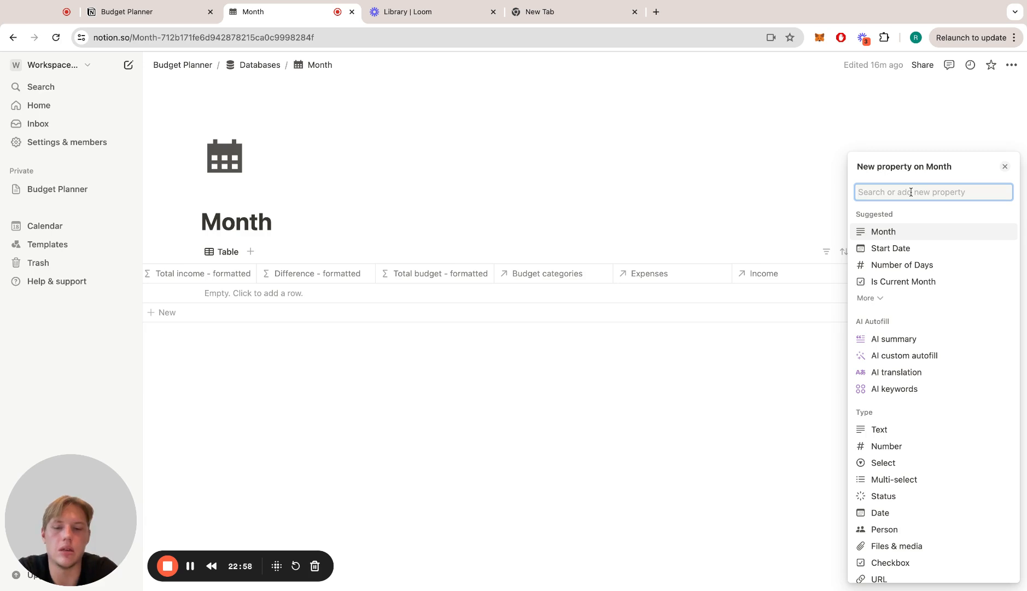
type("Budget dif")
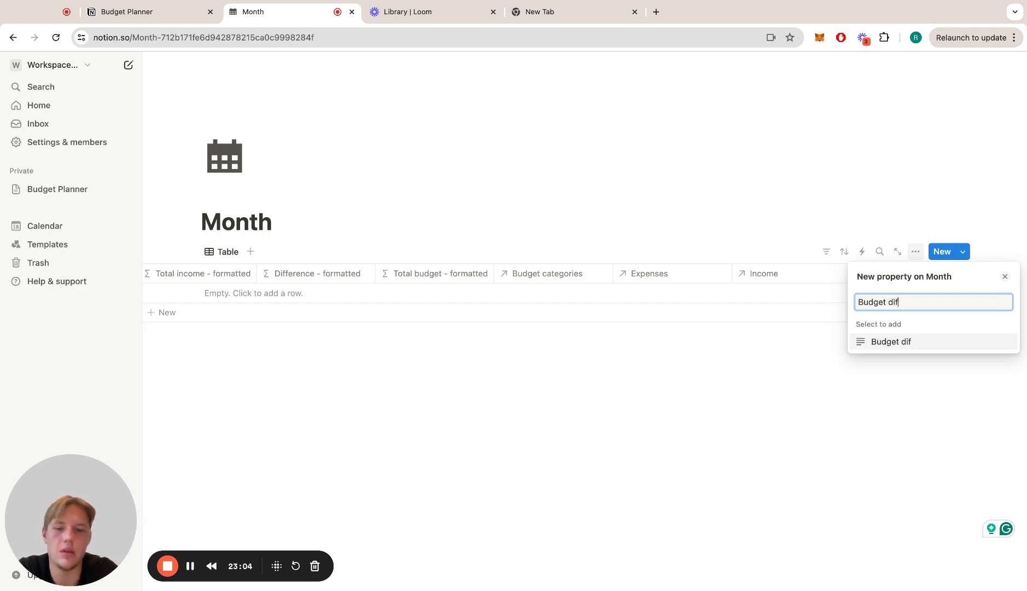
type("fere")
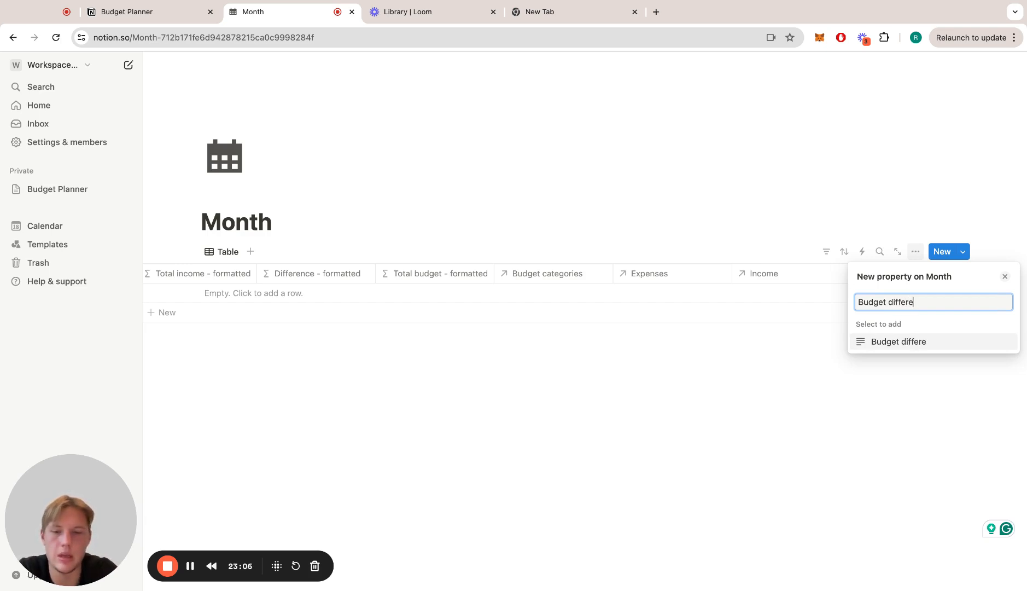
type("nce - formatte")
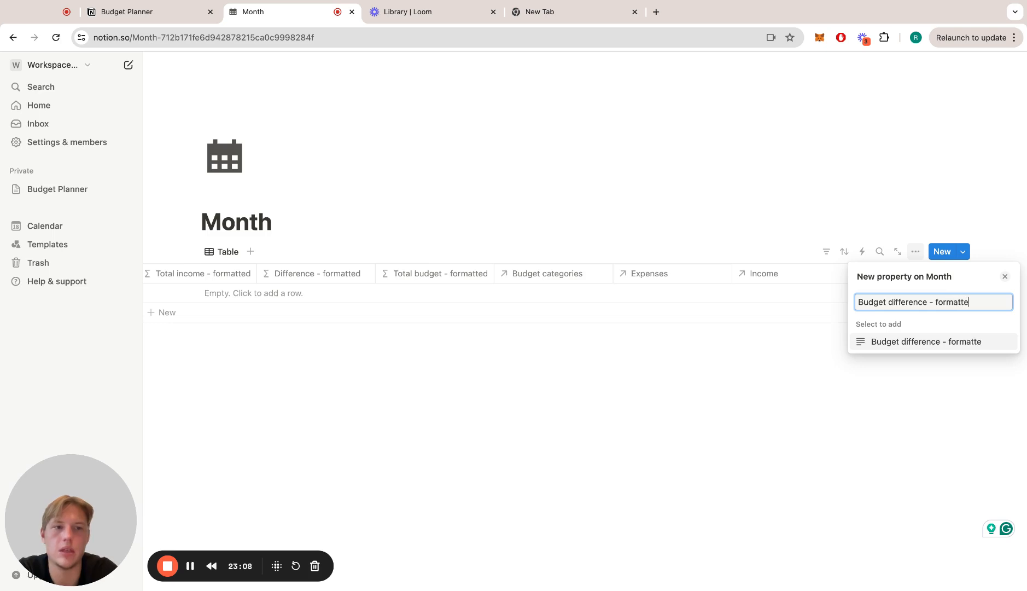
type("d")
key("Return")
left_click(952, 322)
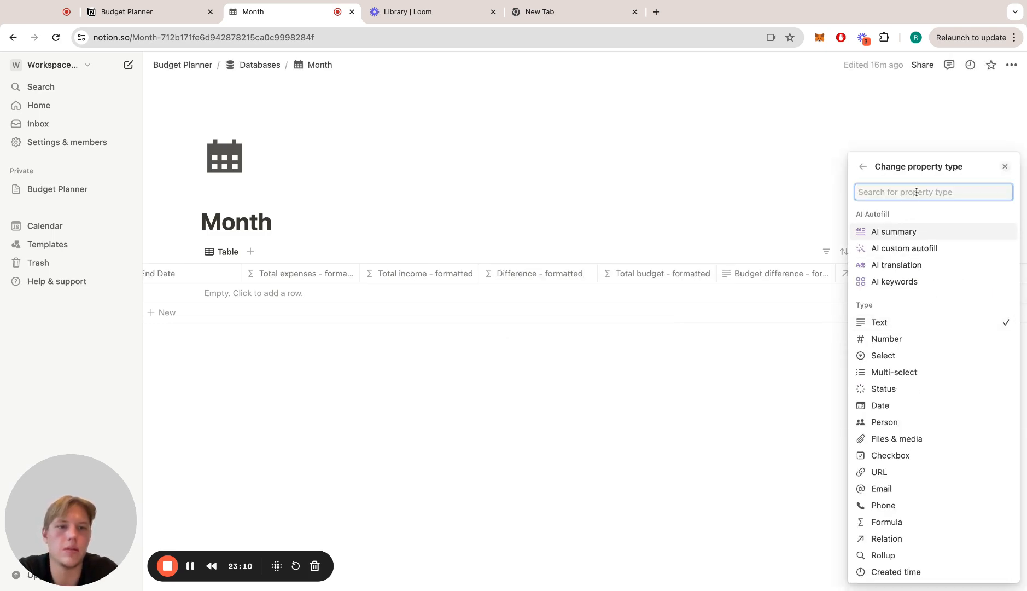
type("for")
left_click(887, 341)
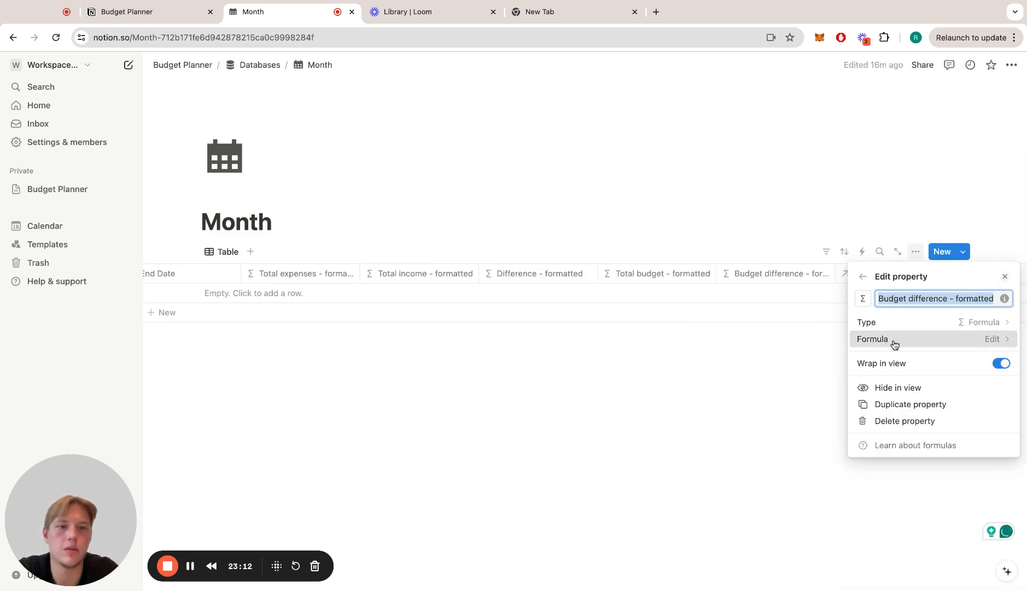
- Set the Budget difference - formatted formula to the text "Budget difference: " plus the Difference (budget) property, and save it
left_click(894, 341)
type("\"")
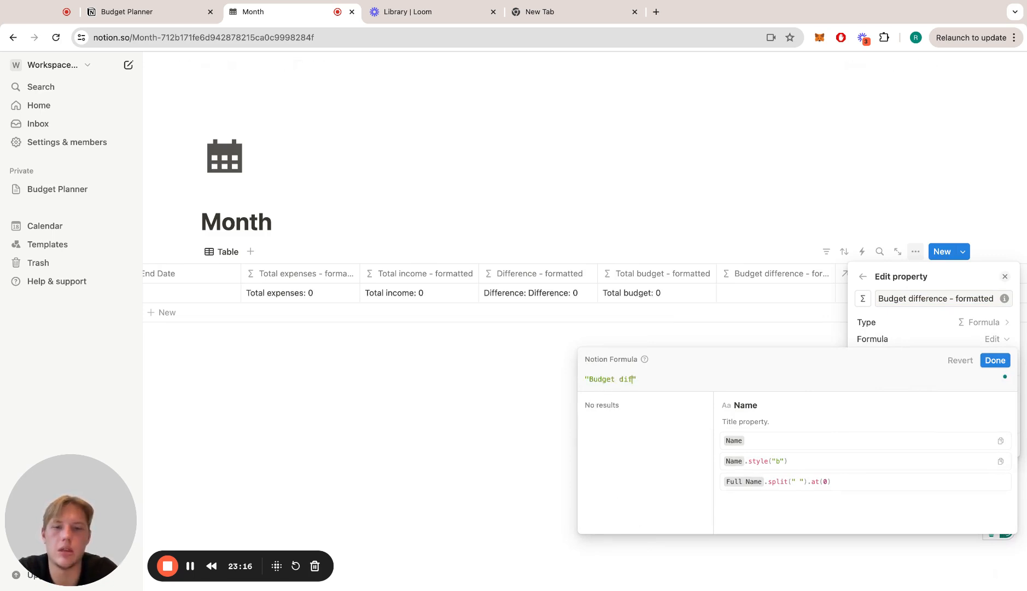
type("Budget difference: \" +")
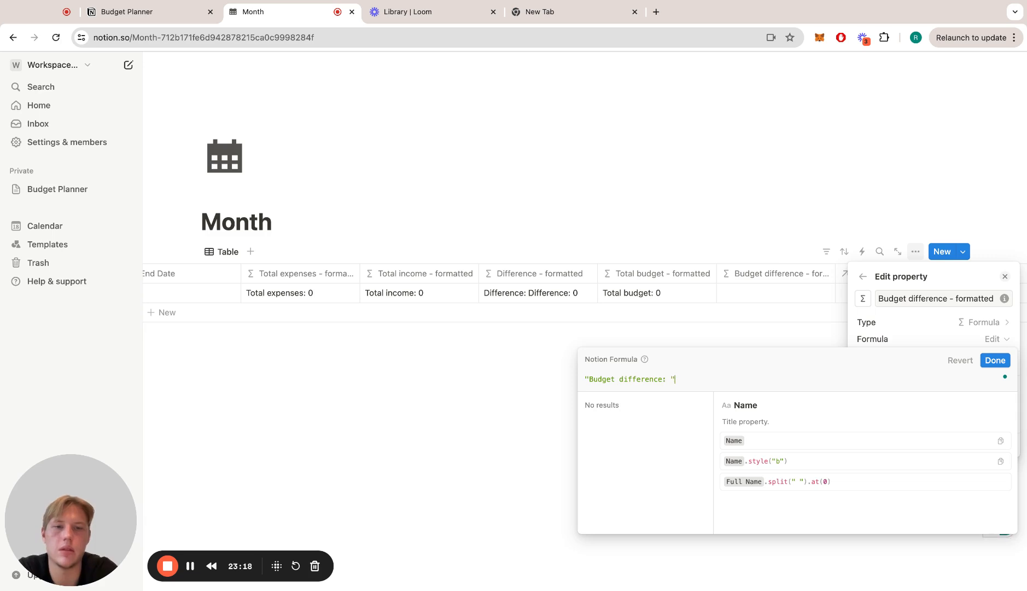
type(" bu")
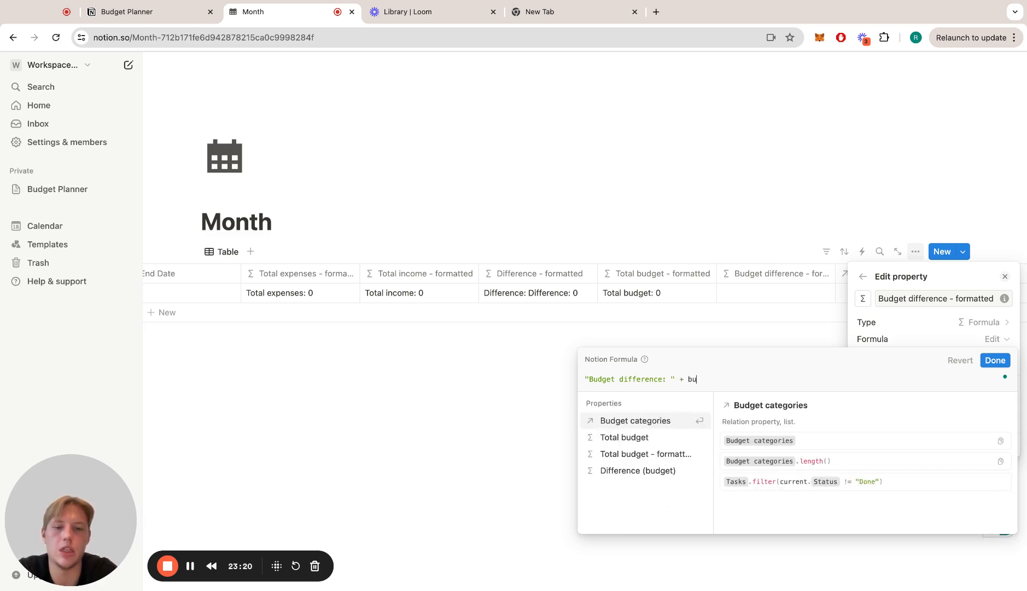
type("d")
key("Down")
key("Down")
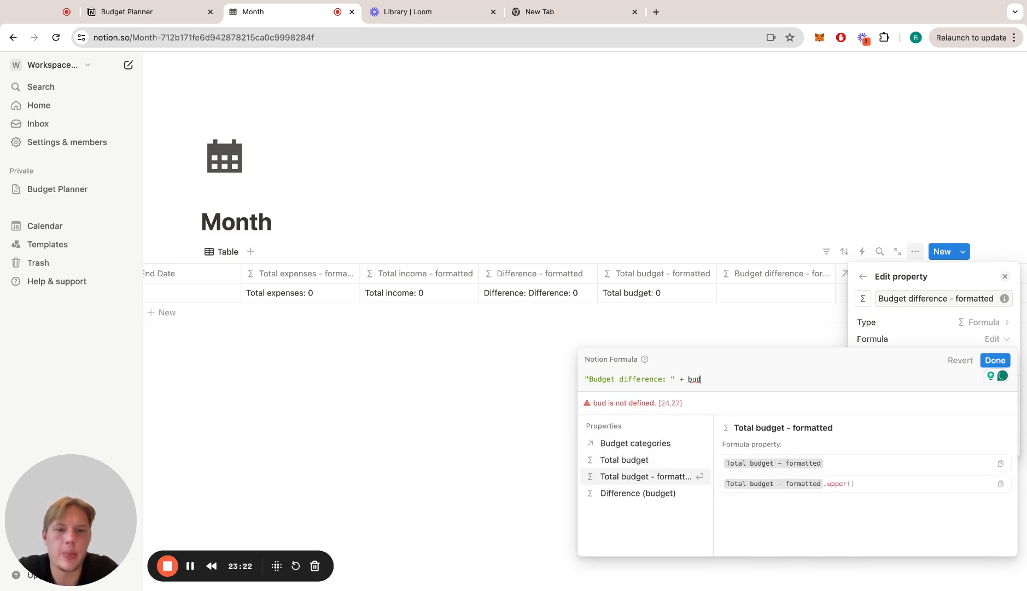
key("Down")
key("Return")
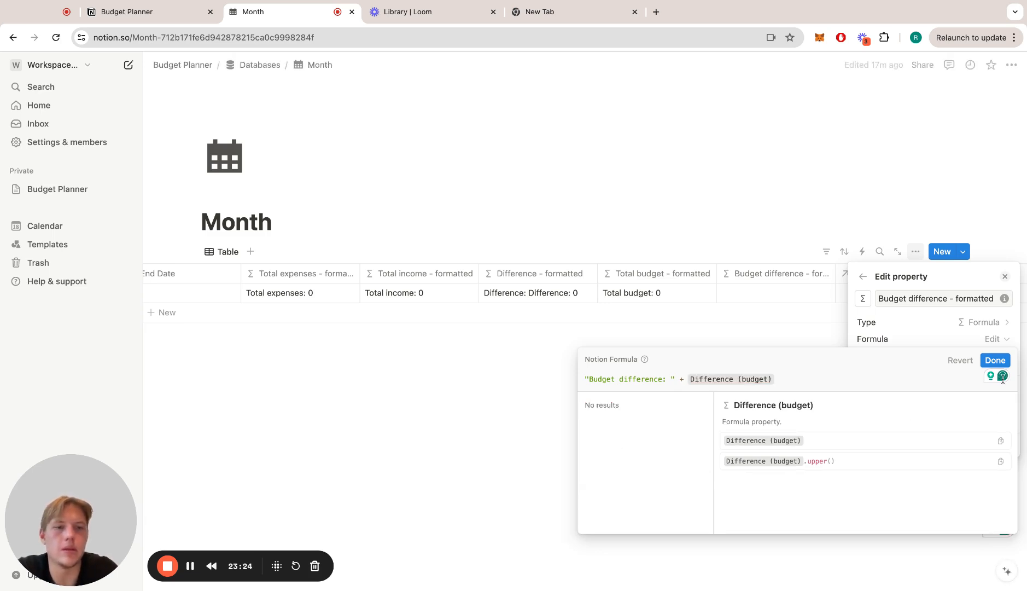
left_click(996, 361)
left_click(751, 361)
- Create a new page template for the Month database and title it New month
scroll(684, 322, "left", 10)
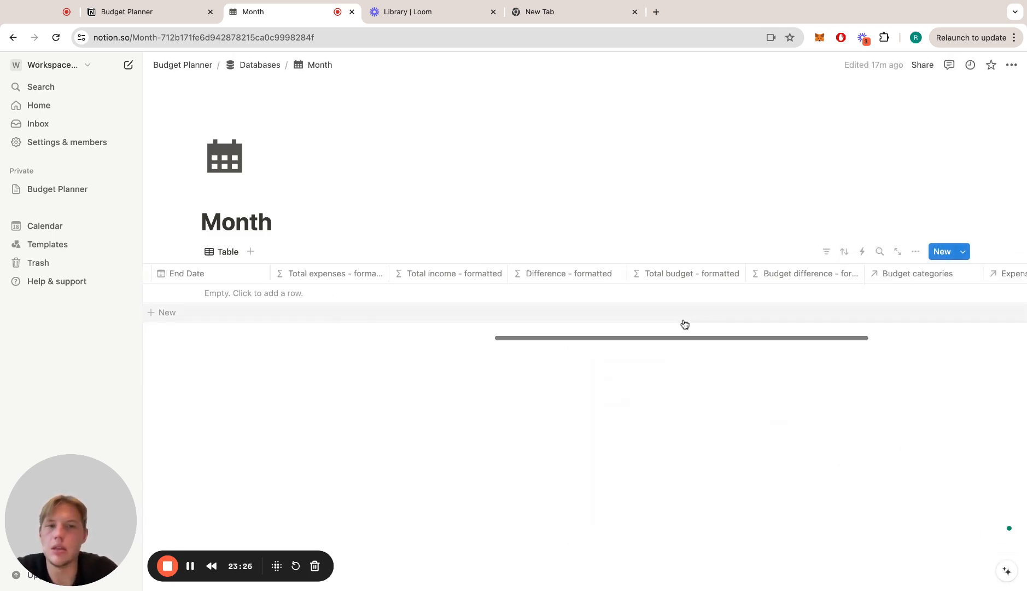
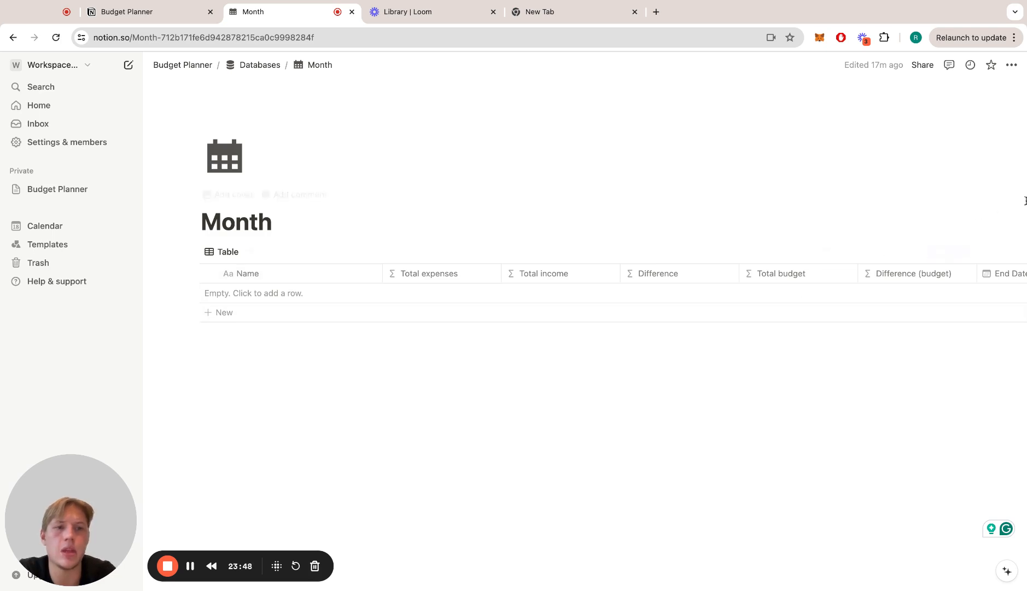
left_click(963, 252)
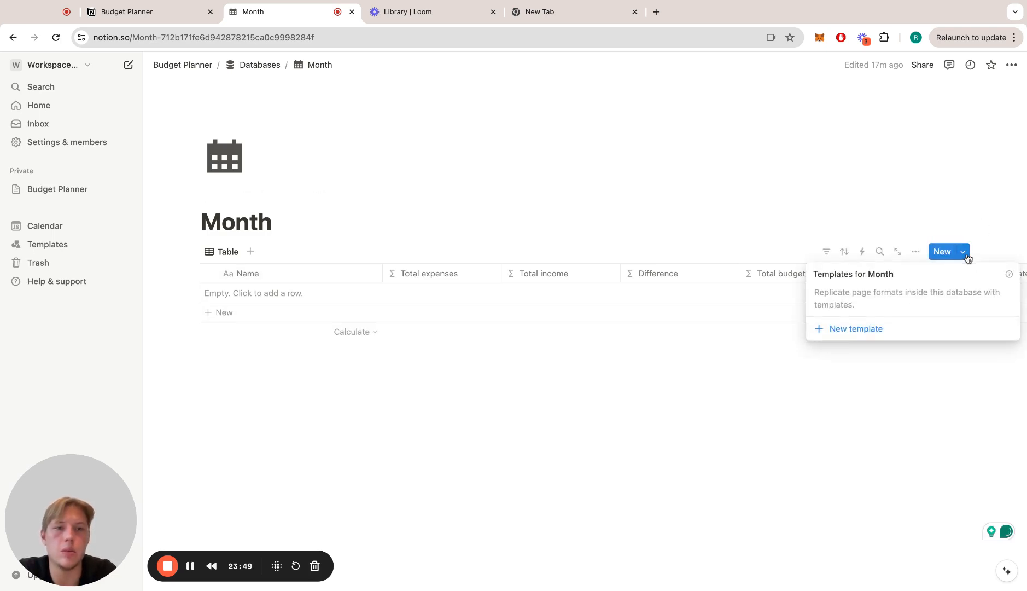
left_click(840, 327)
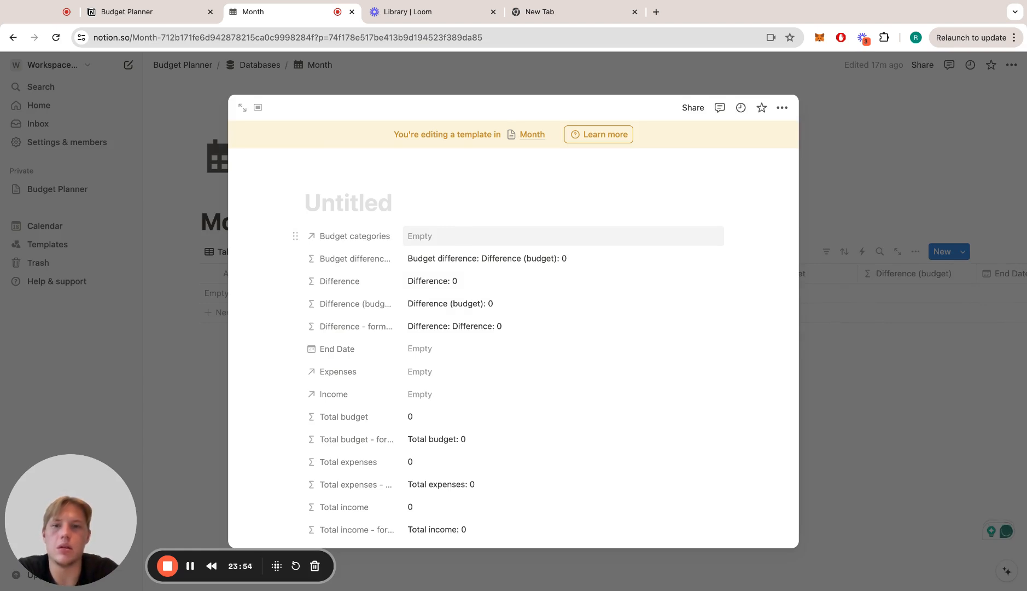
type("New month")
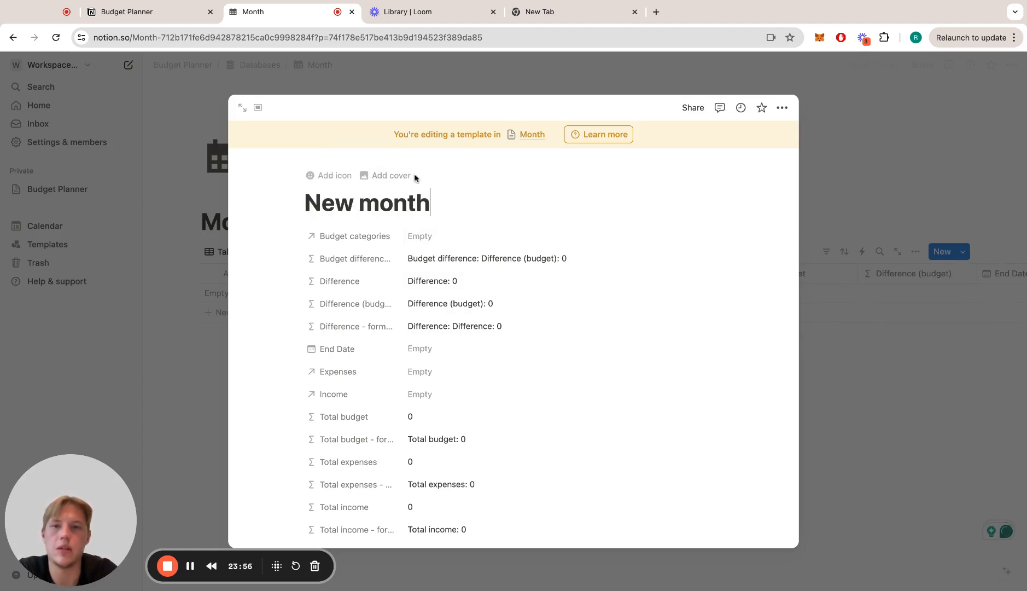
- Give the New month template a calendar icon in the default dark grey colour
left_click(335, 176)
left_click(261, 266)
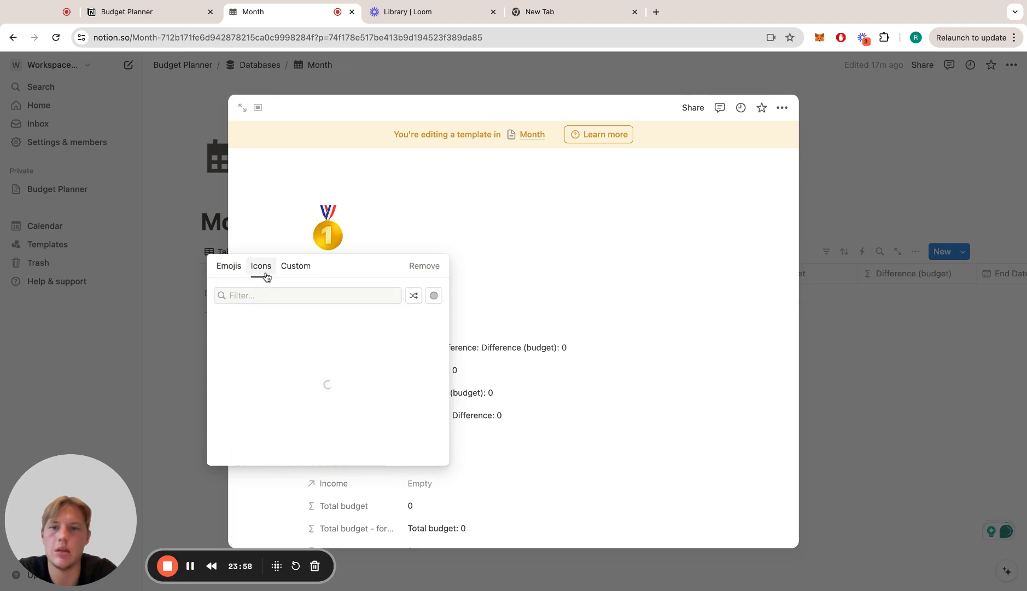
left_click(264, 345)
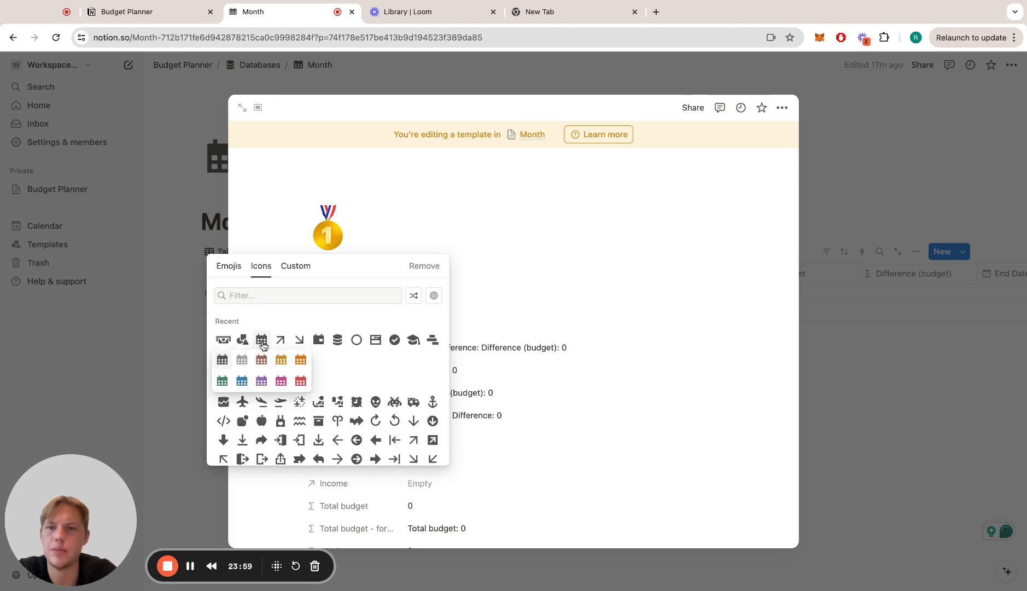
left_click(223, 360)
- Delete the End Date property from the Month database
scroll(413, 336, "down", 3)
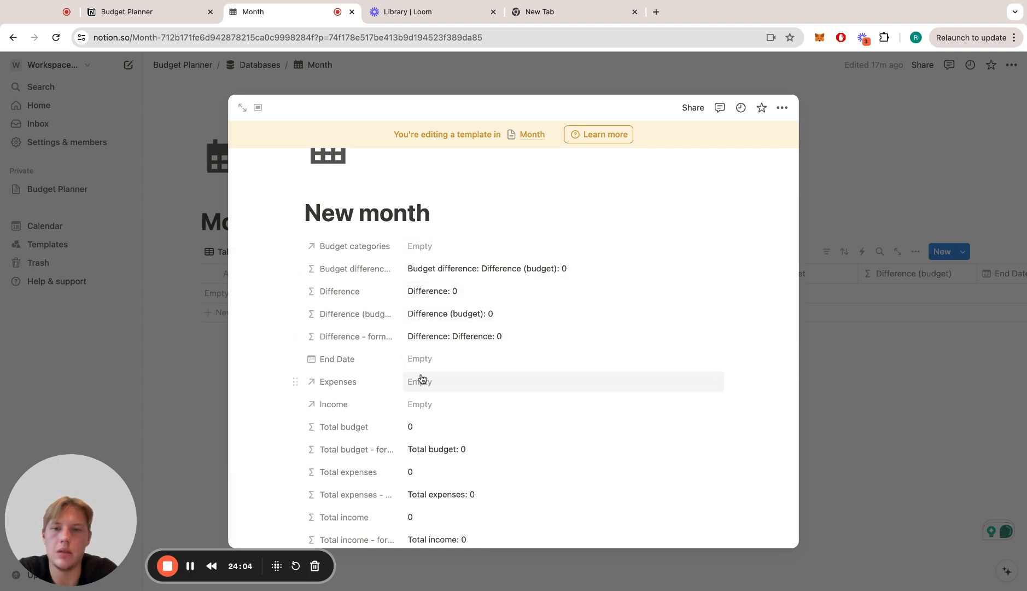
scroll(423, 379, "down", 1)
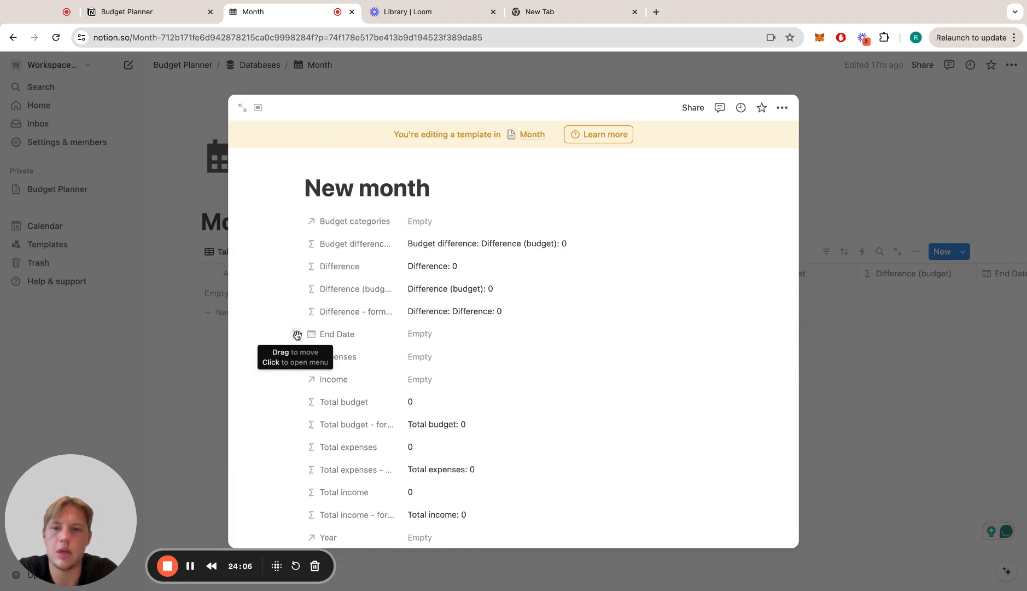
left_click(296, 335)
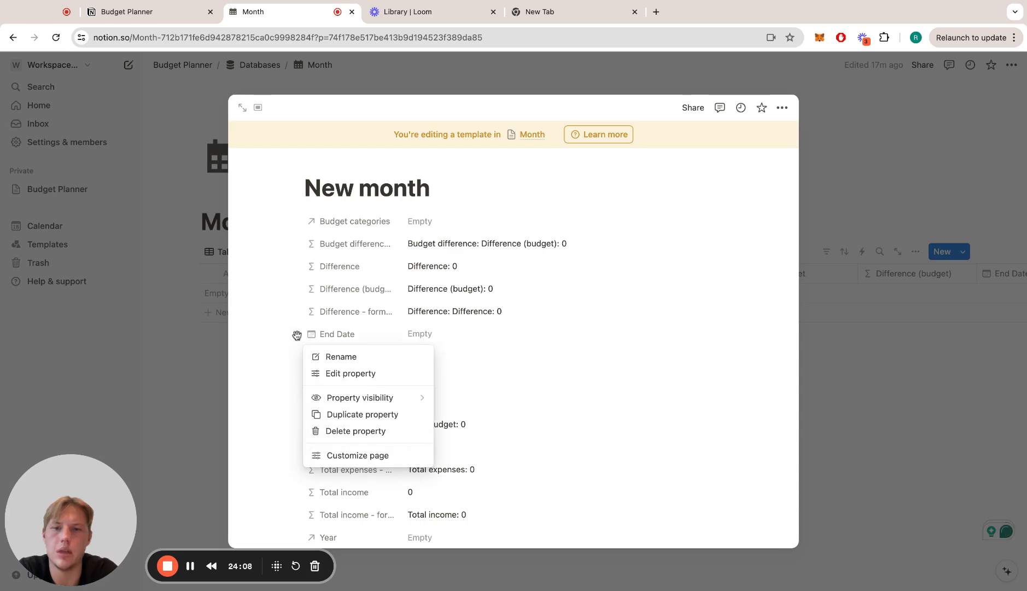
left_click(374, 430)
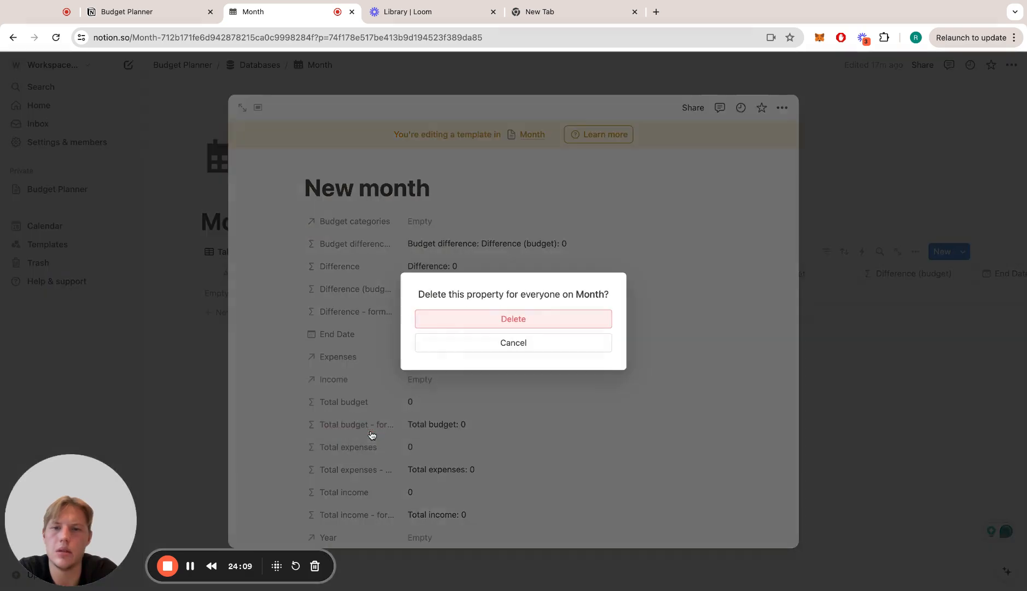
left_click(537, 320)
- Add a Heading 3 reading Income to the body of the New month template, with an empty line above it
scroll(534, 319, "down", 2)
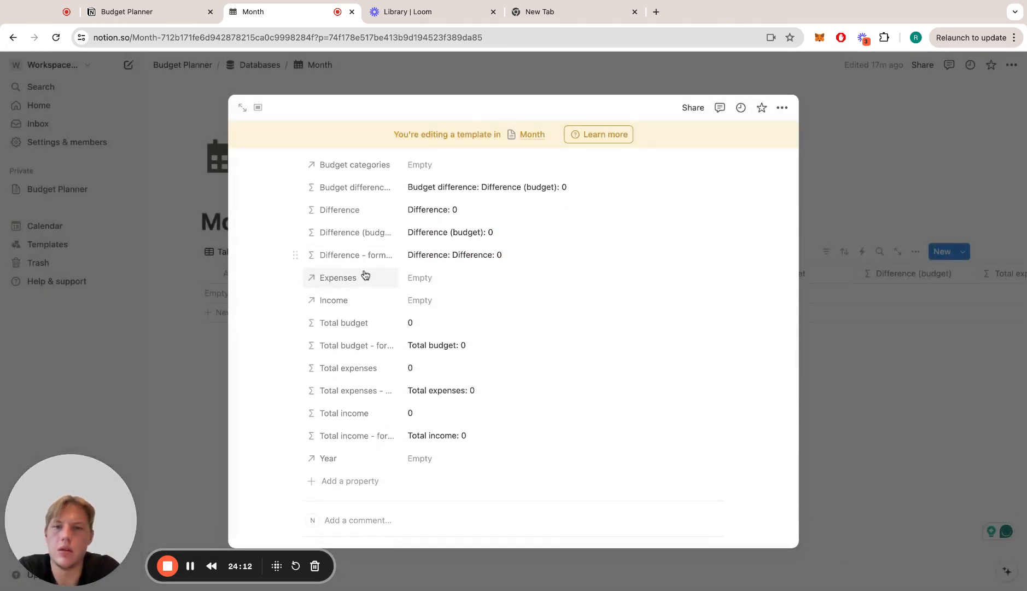
scroll(419, 342, "down", 2)
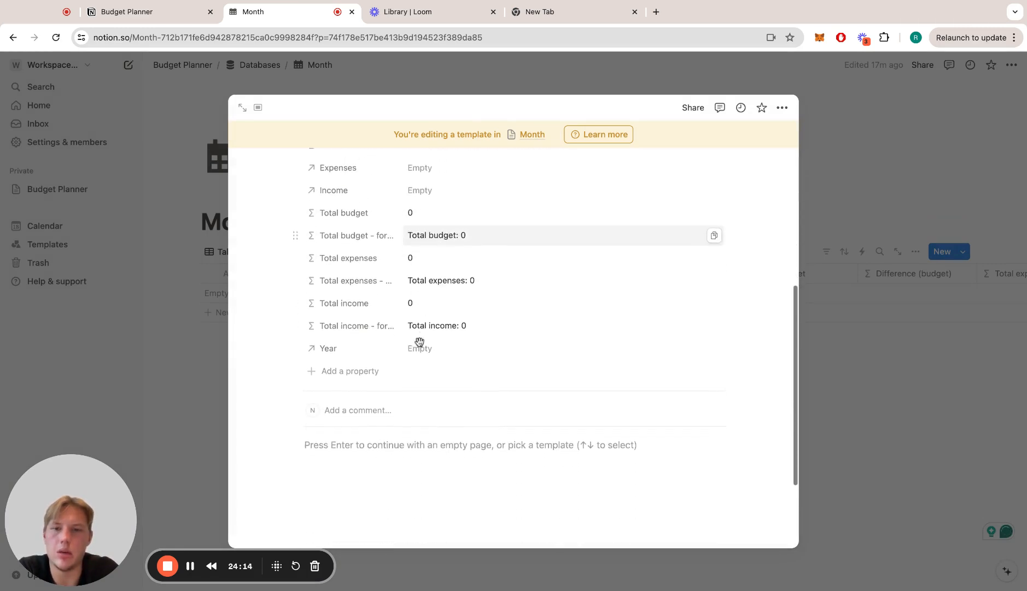
scroll(419, 342, "down", 2)
left_click(416, 365)
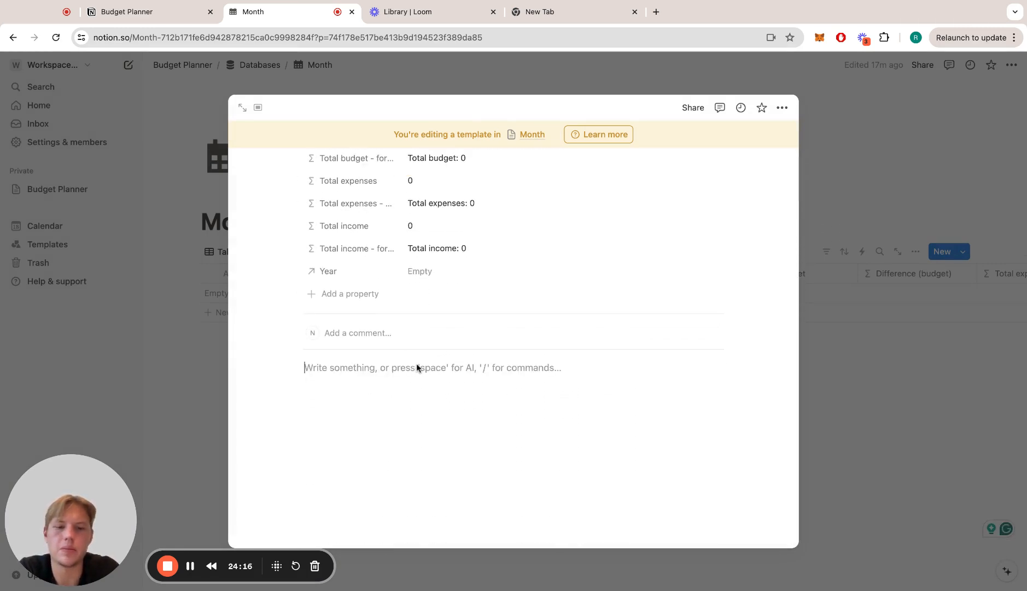
type("/he")
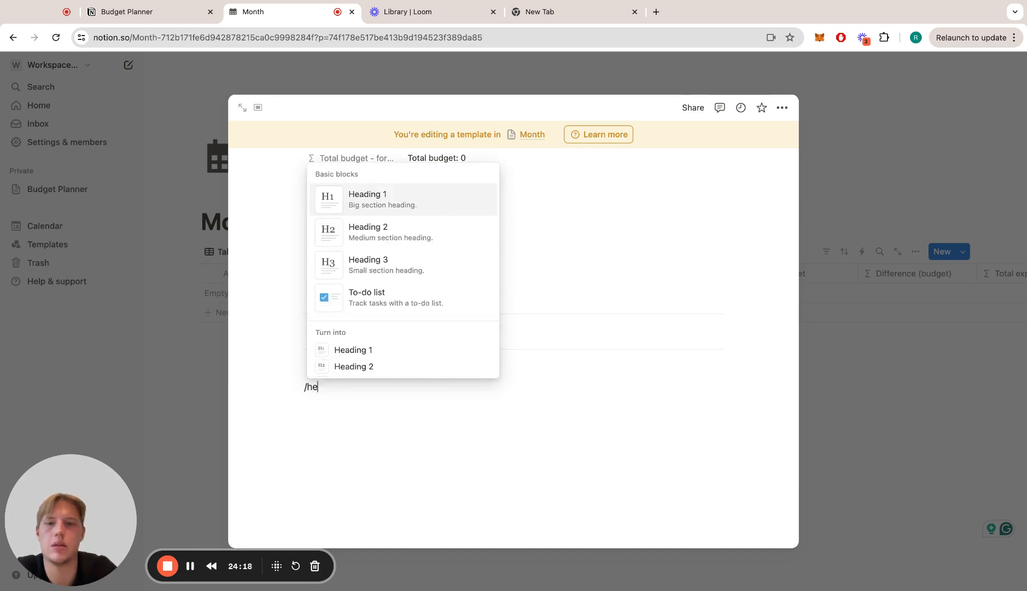
type("a")
key("Down")
key("Down")
key("Return")
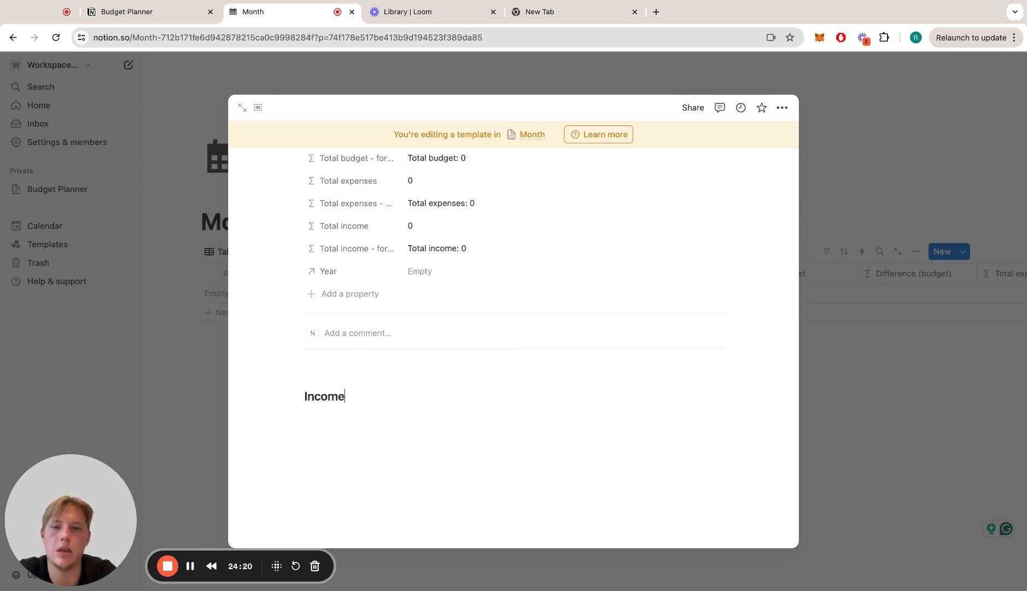
type("Income")
key("Return")
type("/tab")
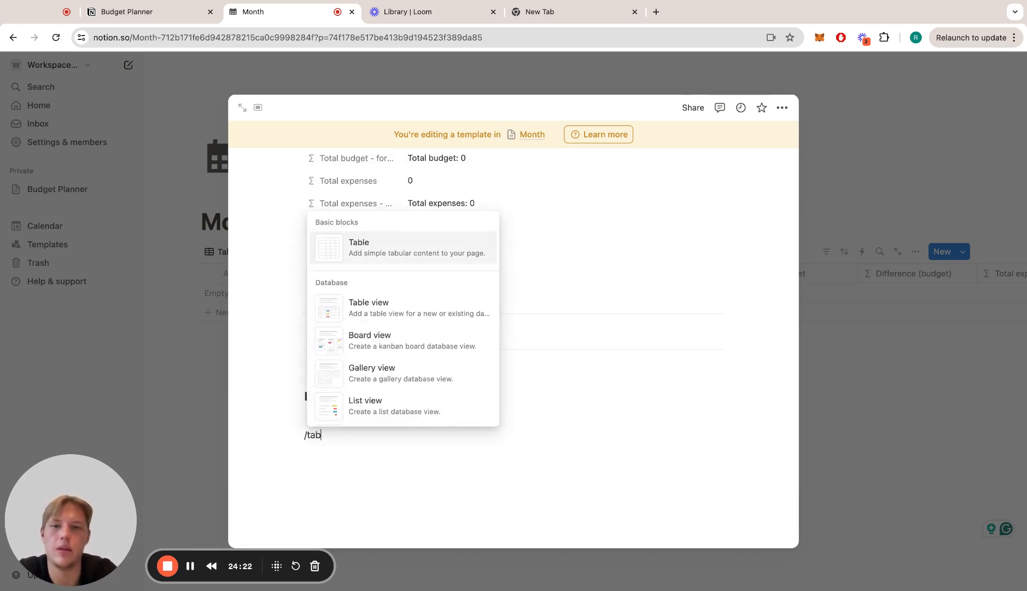
key("Return")
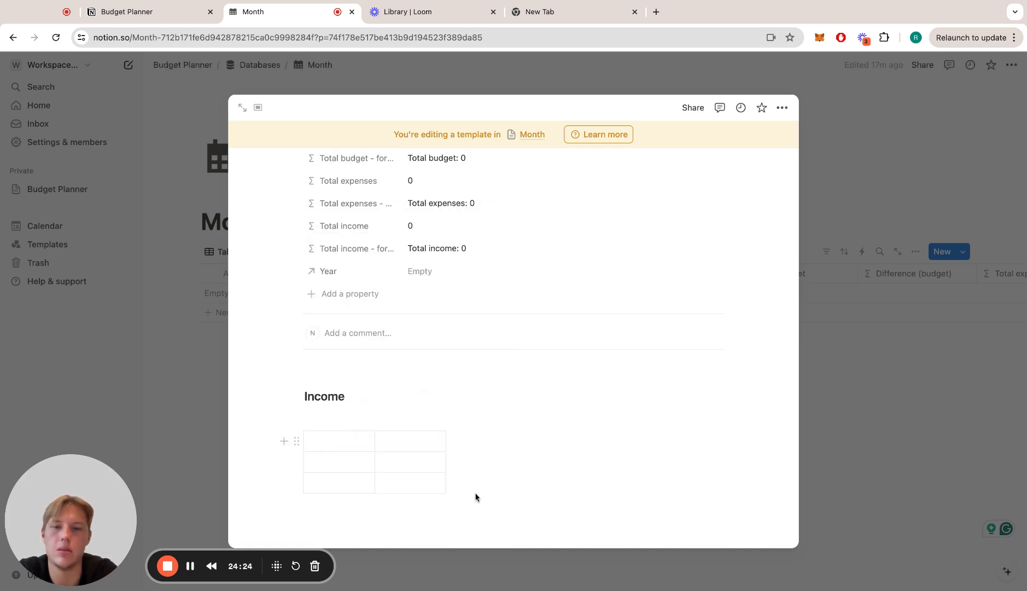
key("Escape")
left_click_drag(470, 494, 296, 438)
key("BackSpace")
- Insert a new table view linked to the existing Income database under the Income heading, with its database title hidden
left_click(338, 434)
key("Return")
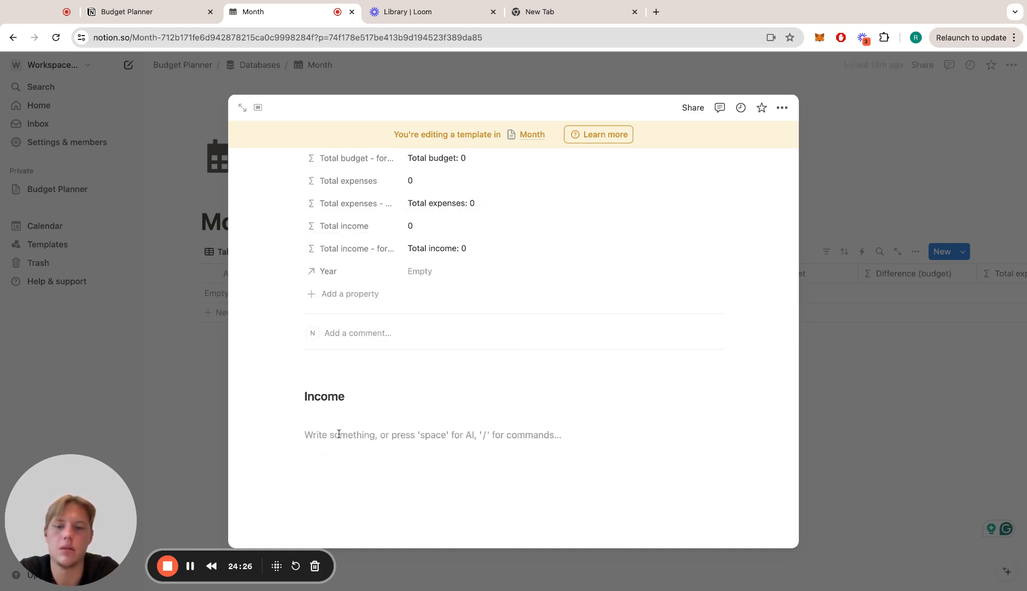
type("/tab")
key("Down")
key("Return")
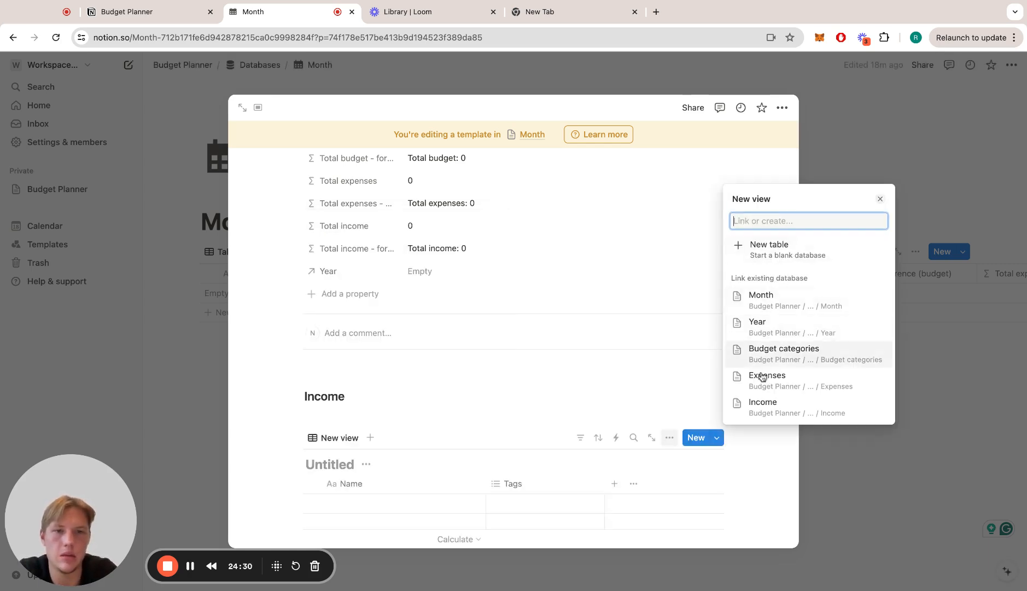
left_click(764, 410)
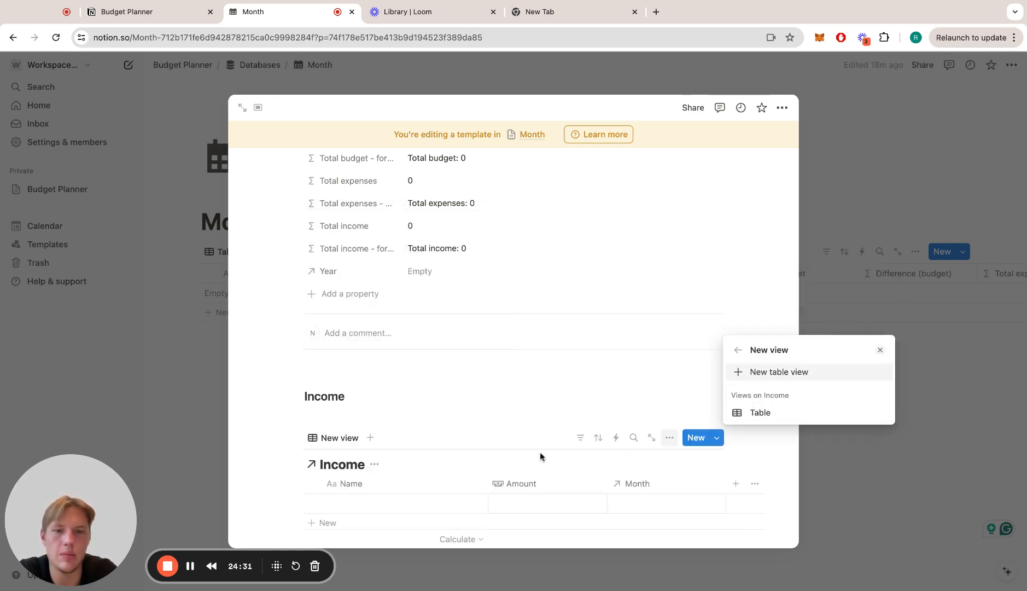
left_click(772, 375)
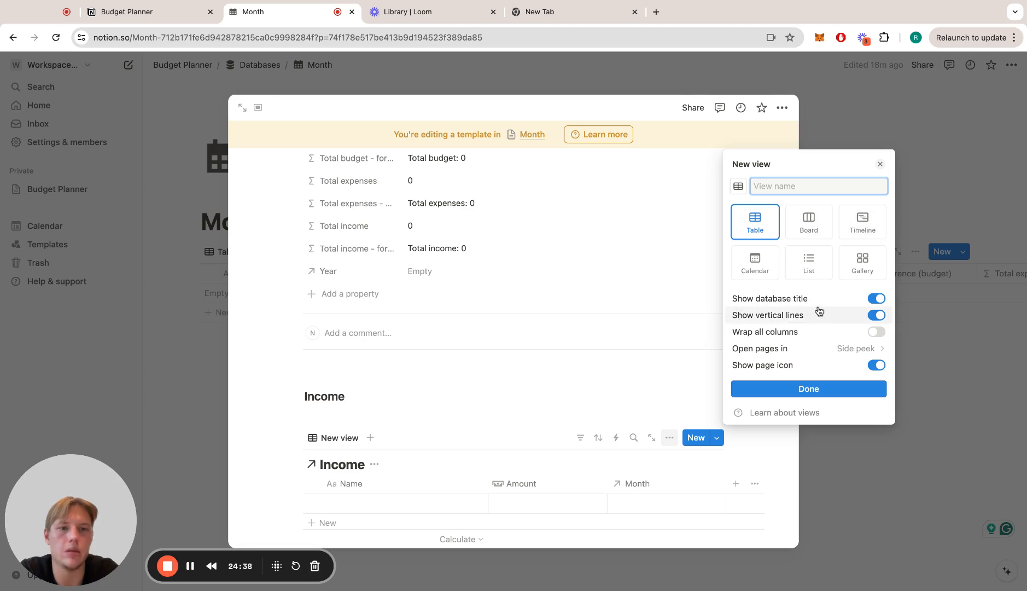
left_click(877, 298)
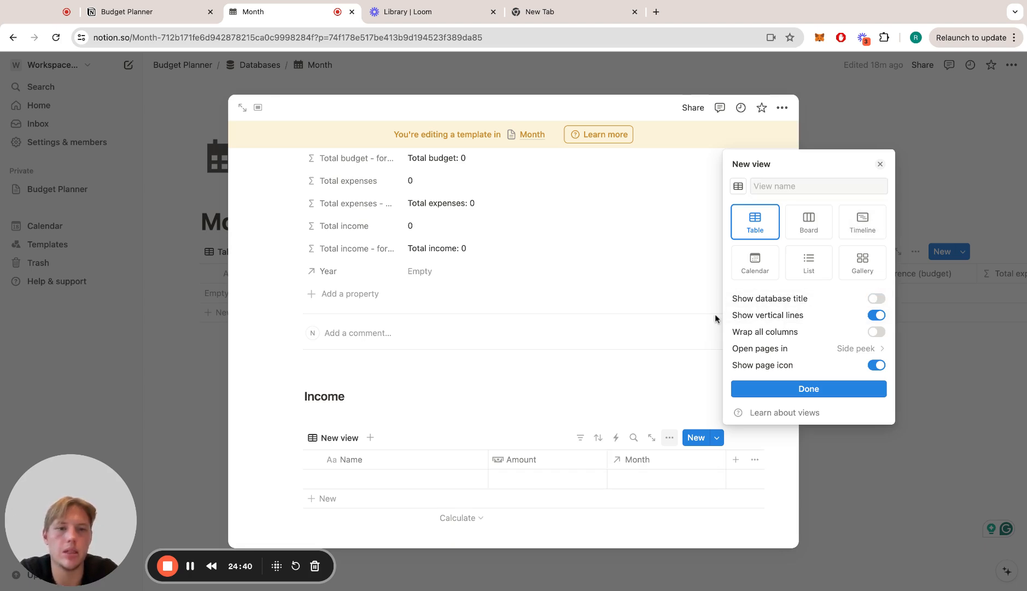
left_click(809, 388)
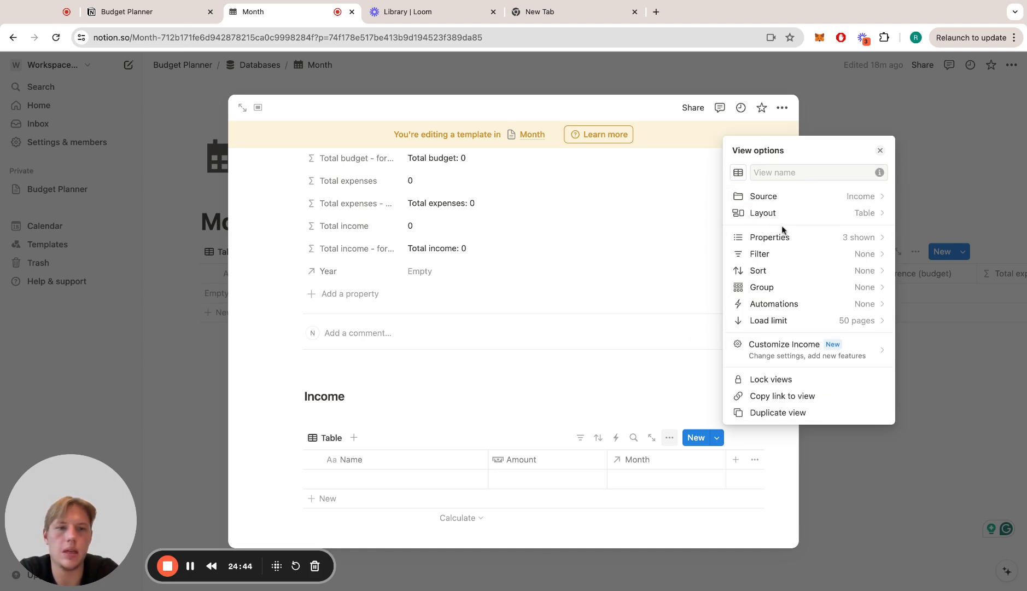
- Filter the Income table view so that Month contains the New month template page
left_click(789, 254)
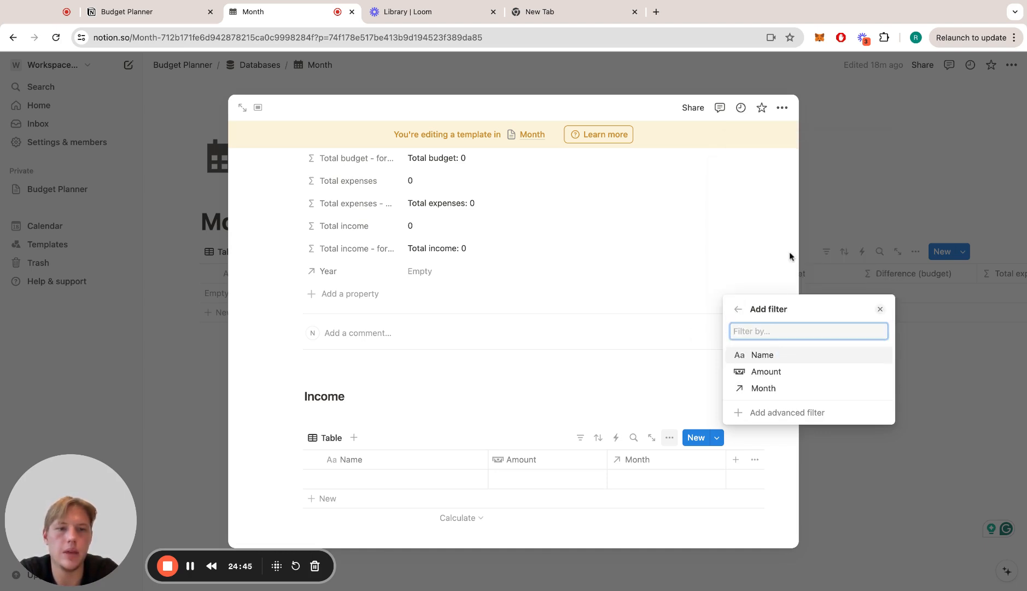
left_click(766, 389)
left_click(796, 397)
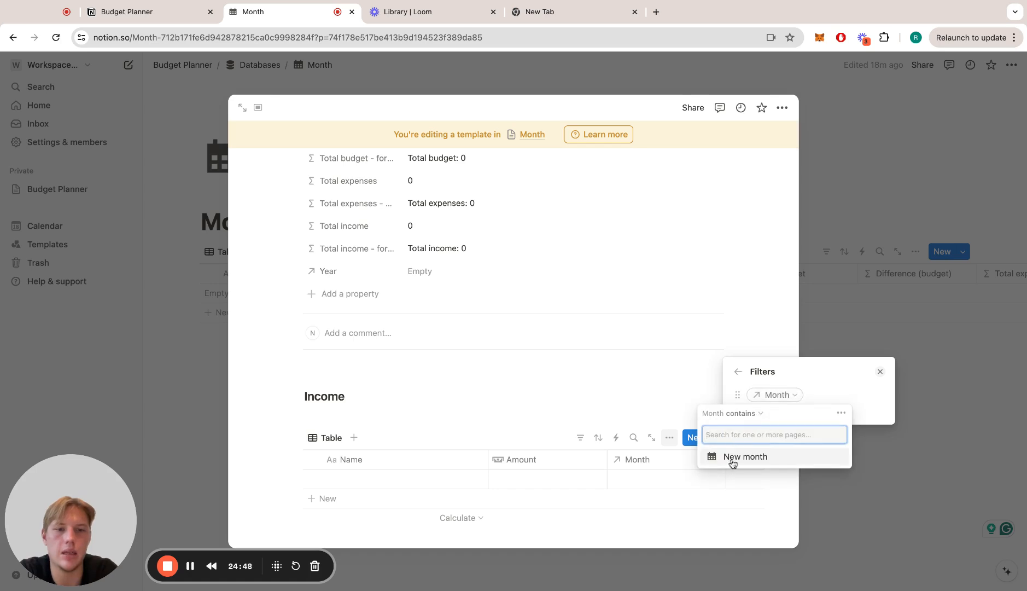
left_click(742, 458)
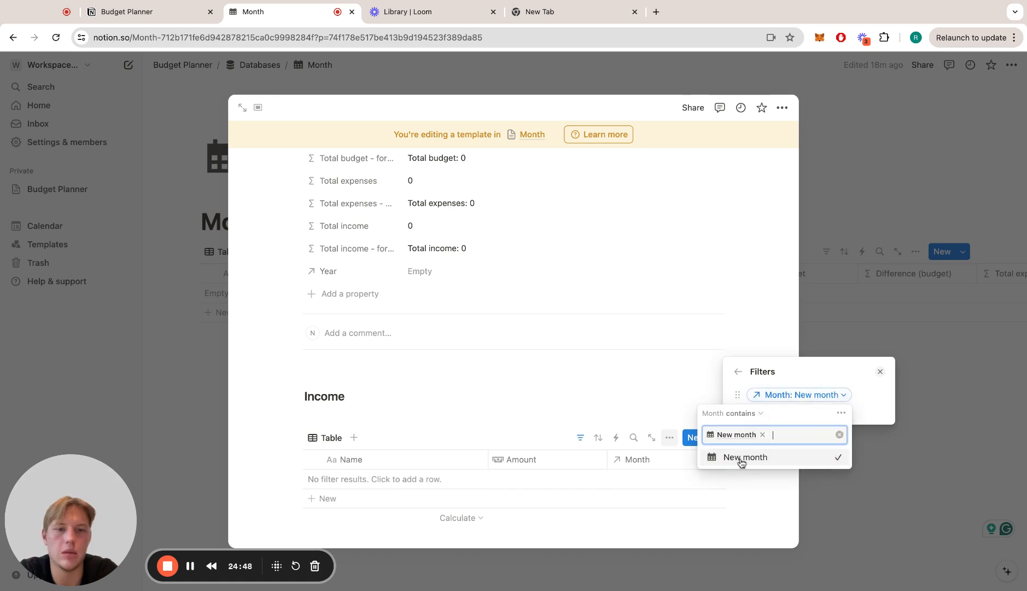
left_click(602, 382)
- Add a Heading 3 reading Expenses below the Income table in the New month template
scroll(602, 381, "down", 1)
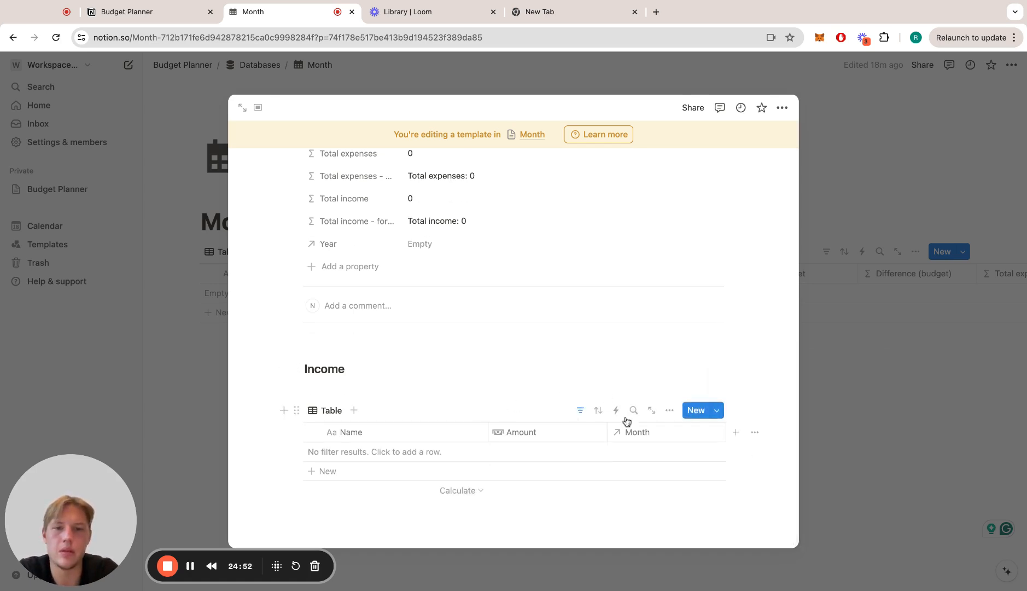
left_click(454, 505)
scroll(454, 507, "down", 1)
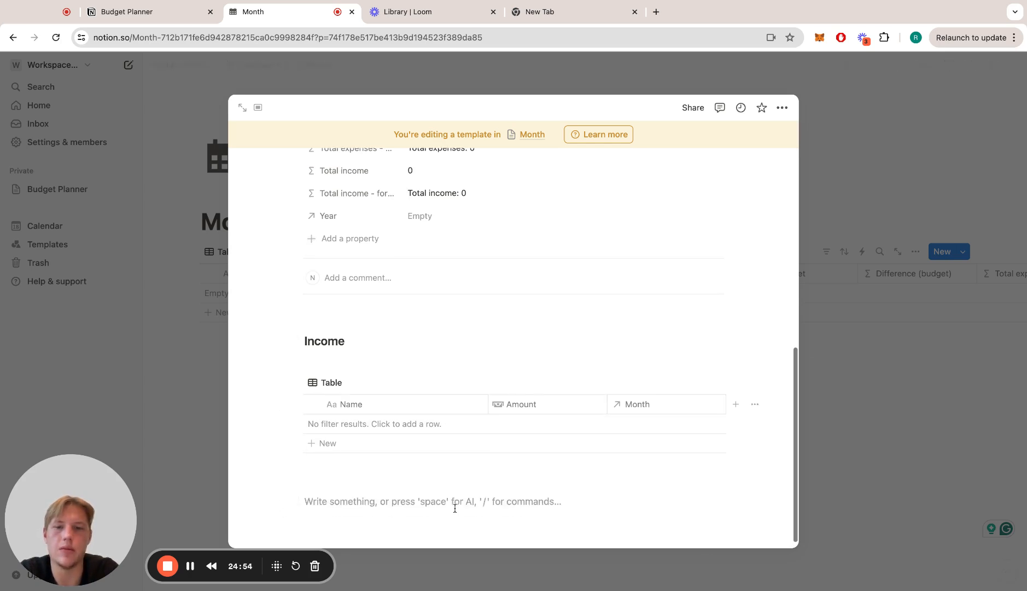
type("/hea")
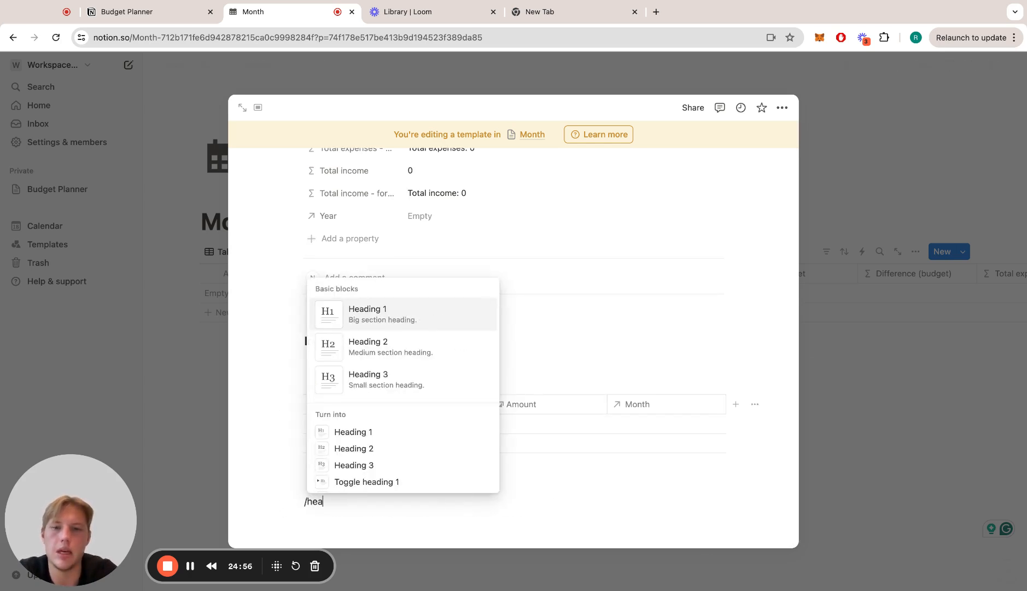
key("Down")
key("Down")
key("Return")
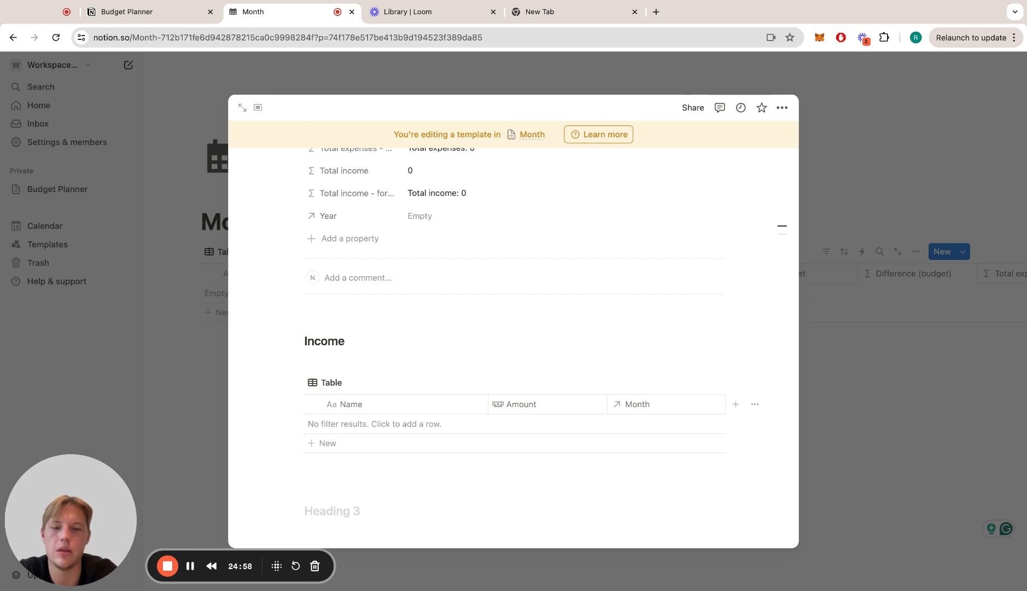
type("Expenses")
key("Return")
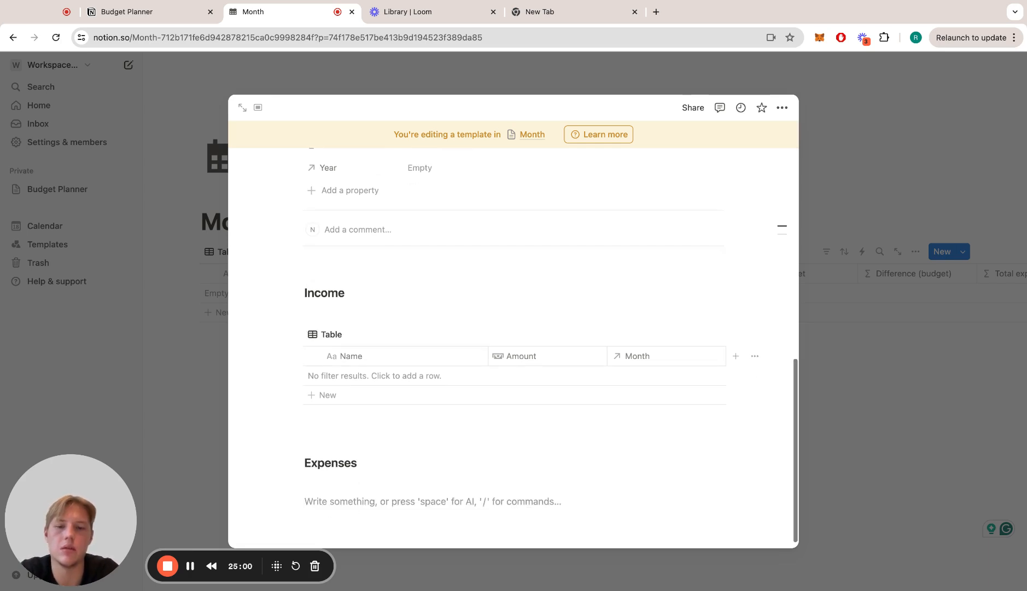
- Insert a new table view linked to the existing Expenses database under the Expenses heading, with its database title hidden
type("/tab")
key("Down")
key("Return")
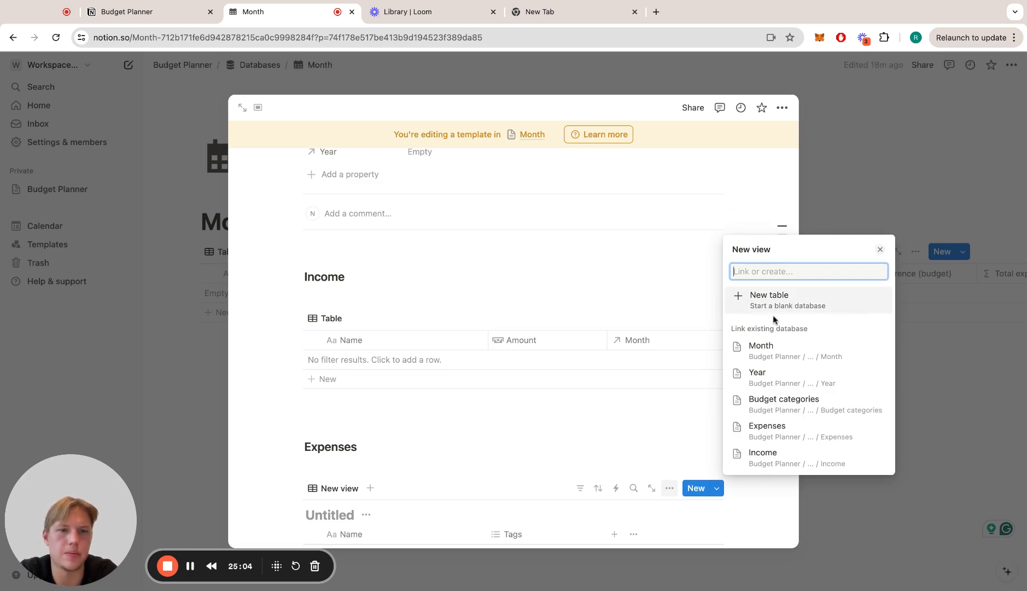
left_click(786, 430)
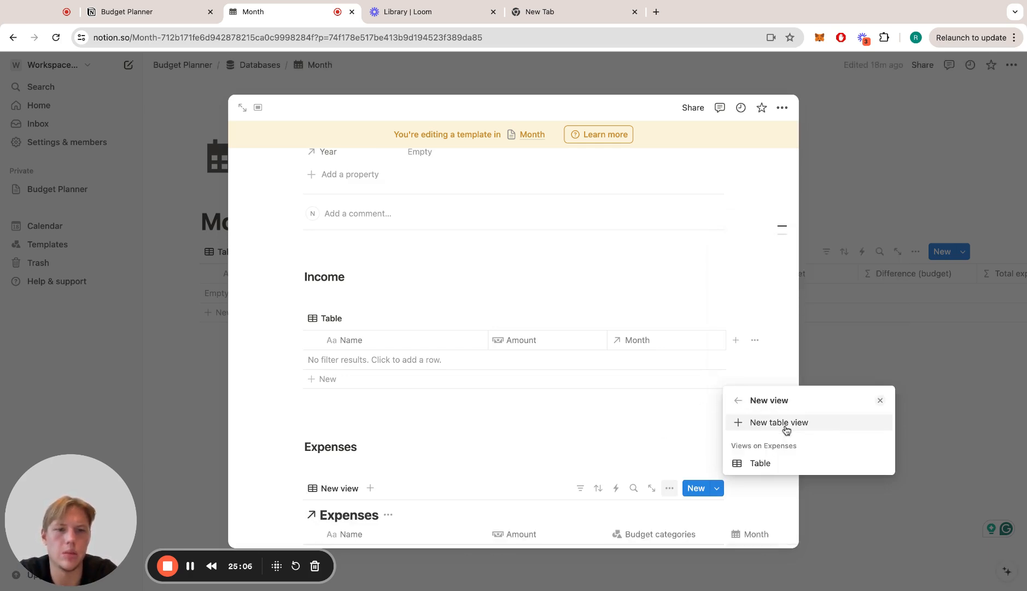
left_click(786, 425)
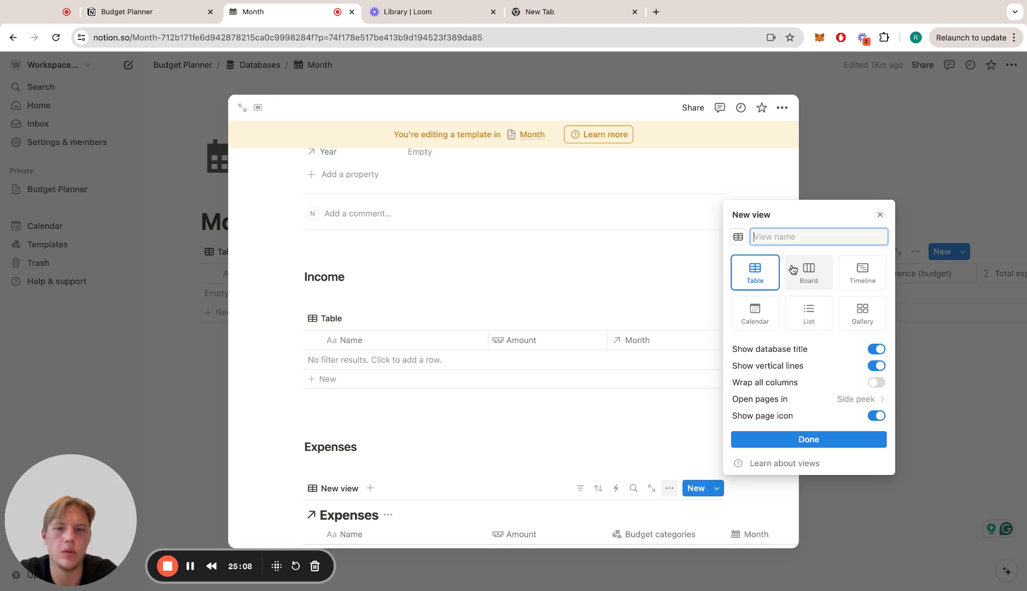
left_click(877, 349)
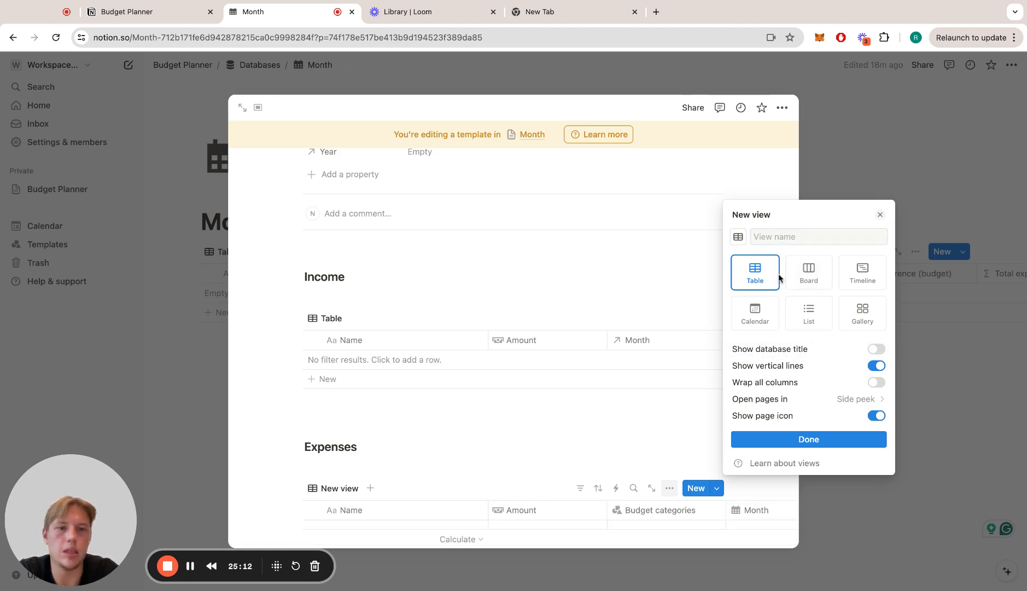
left_click(803, 439)
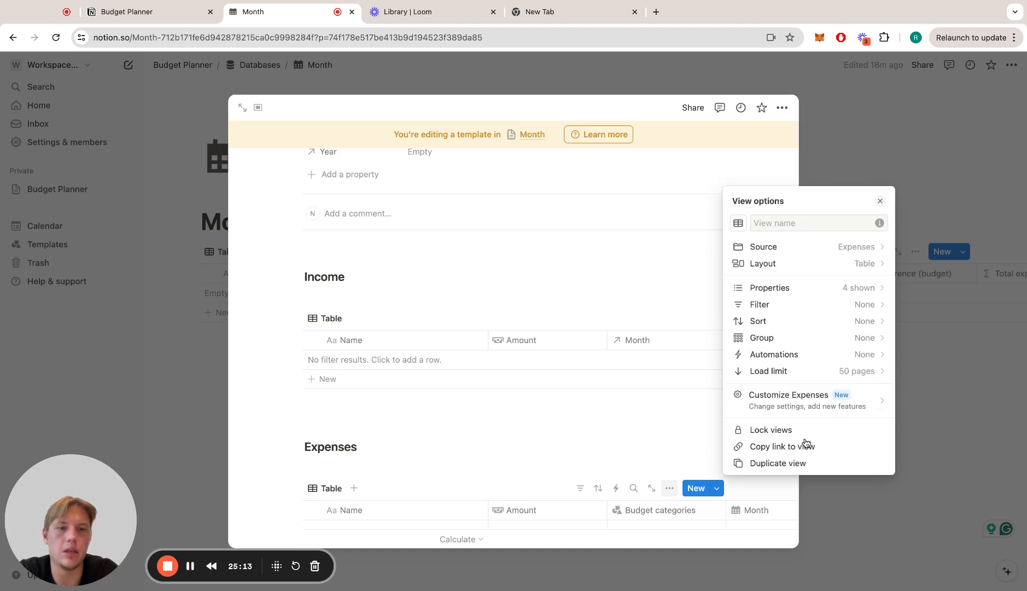
- Filter the Expenses table view so that Month contains the New month template page
left_click(811, 312)
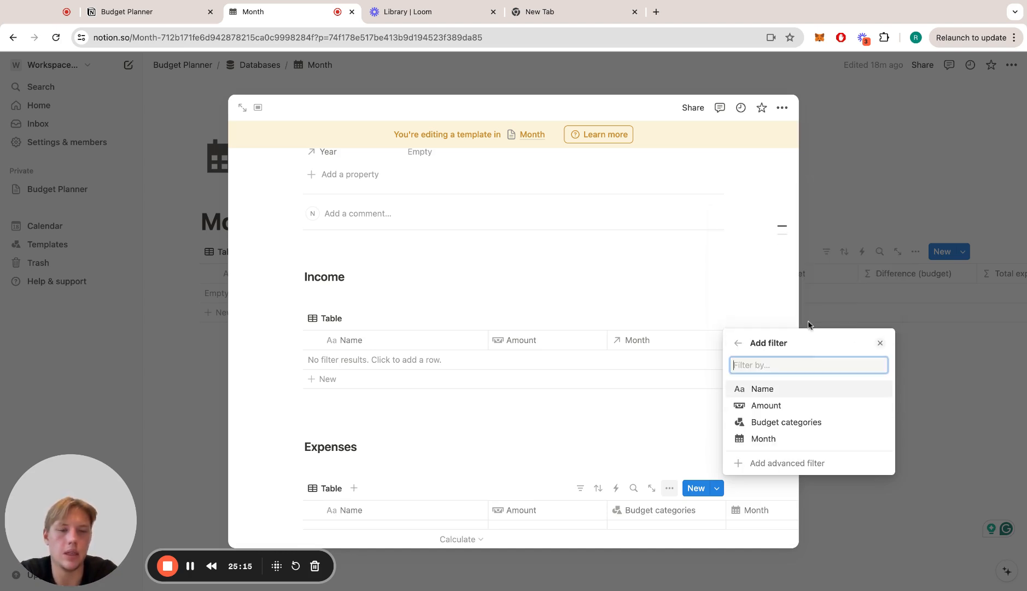
left_click(763, 442)
left_click(792, 445)
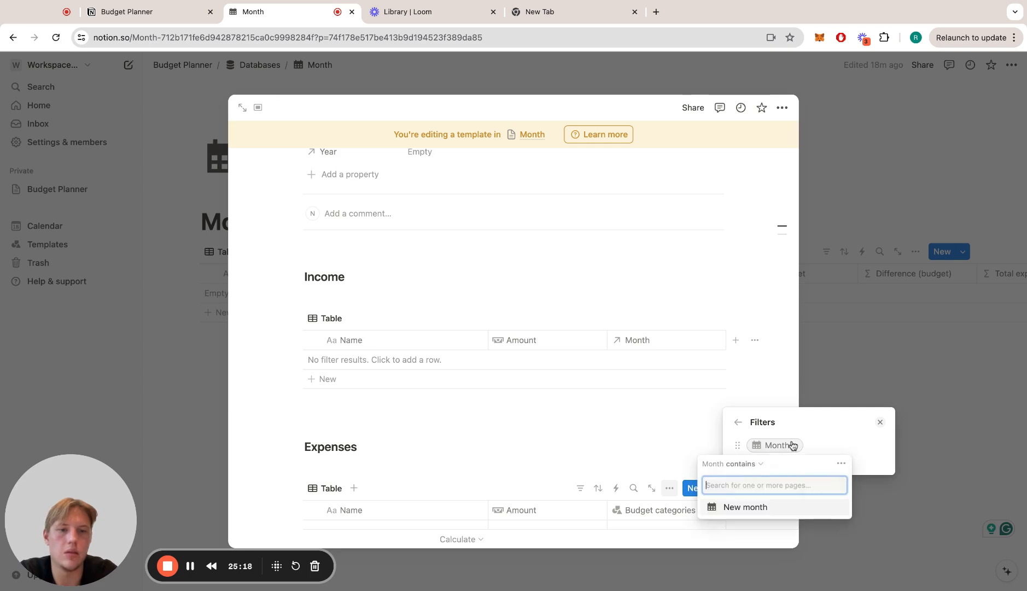
left_click(752, 507)
left_click(827, 435)
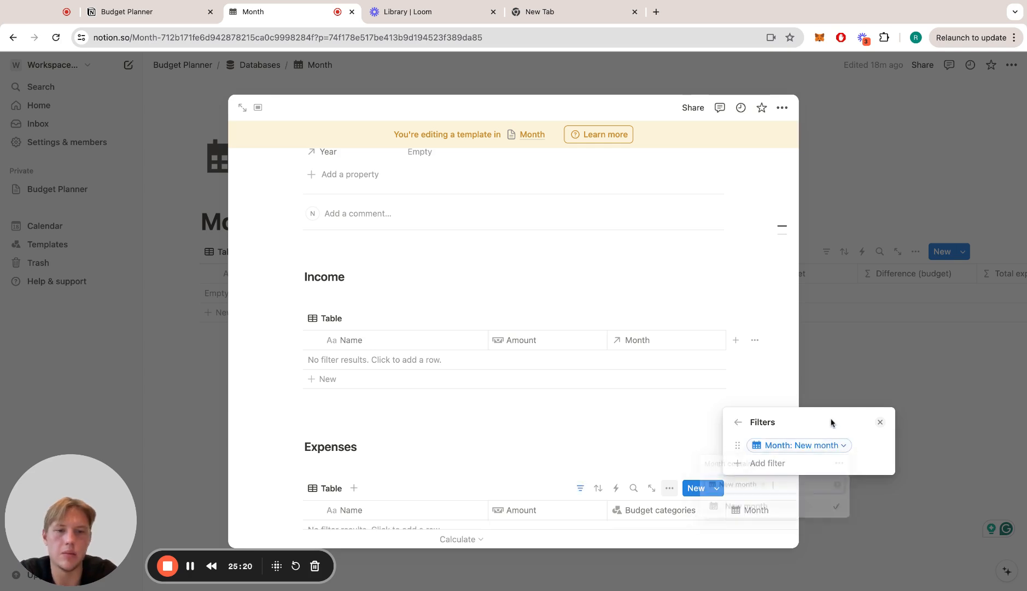
left_click(739, 422)
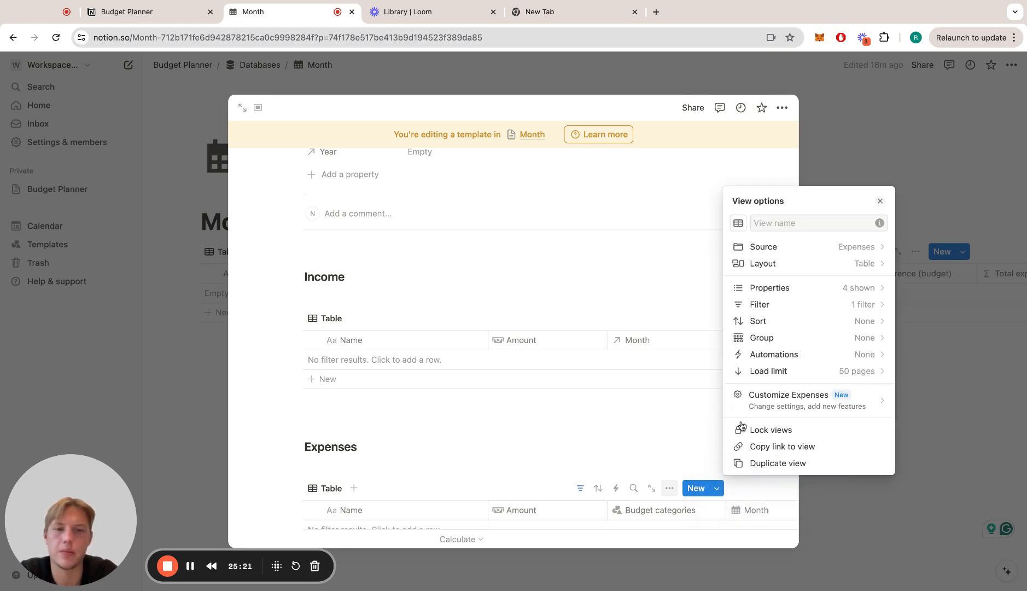
left_click(597, 427)
scroll(566, 446, "down", 2)
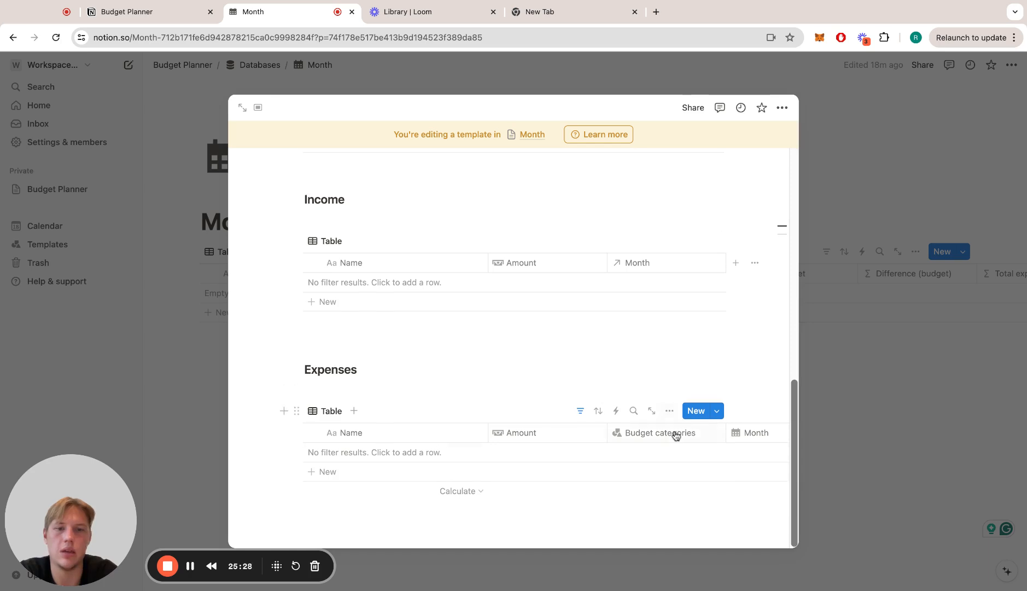
scroll(678, 436, "right", 2)
scroll(674, 449, "left", 2)
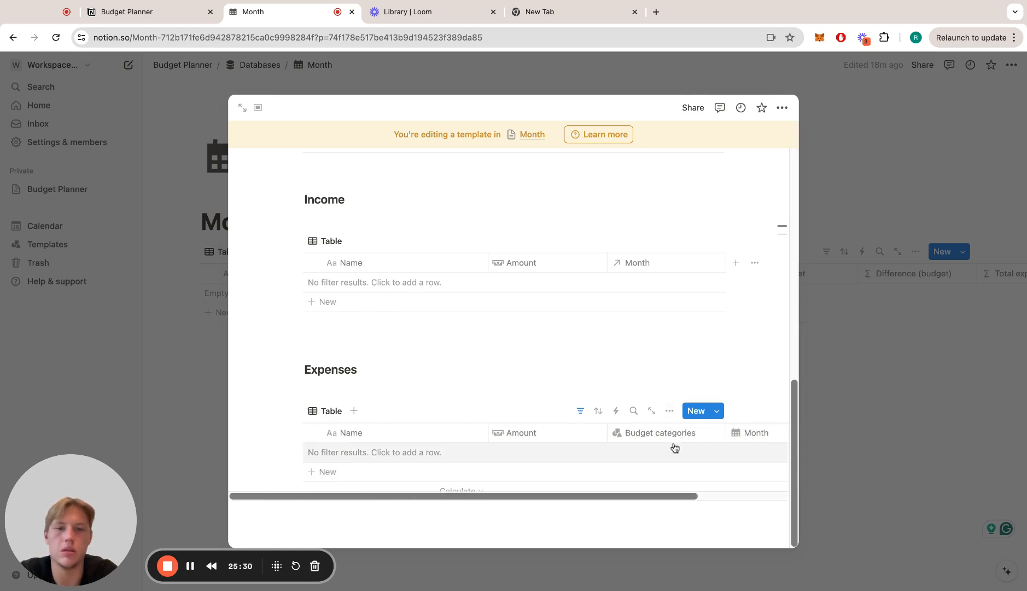
- Insert a button block between the Income heading and its table and name it New income
scroll(677, 424, "up", 3)
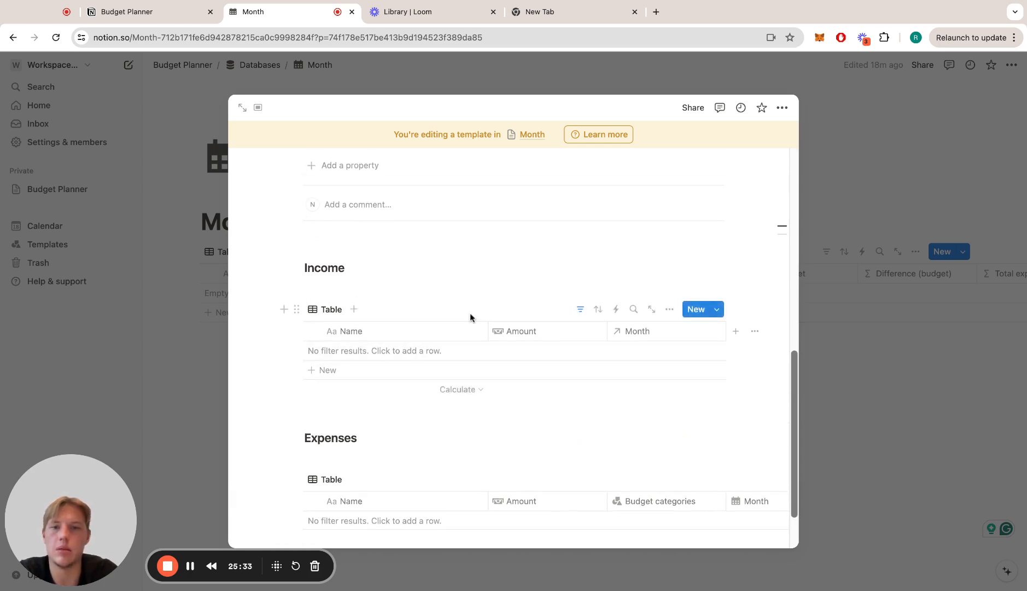
left_click(390, 290)
type("/bu")
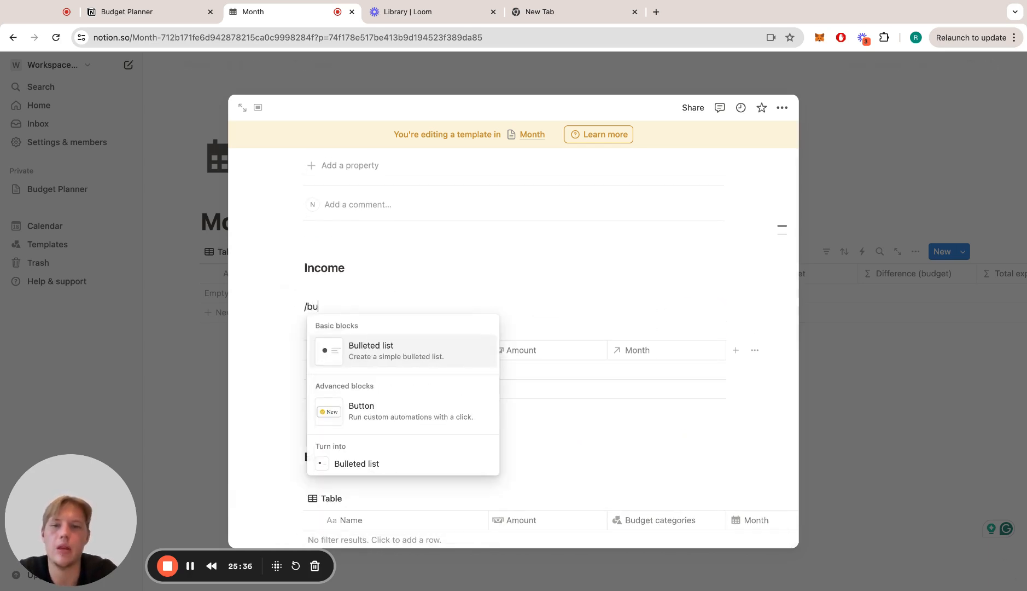
key("Down")
key("Return")
left_click(379, 337)
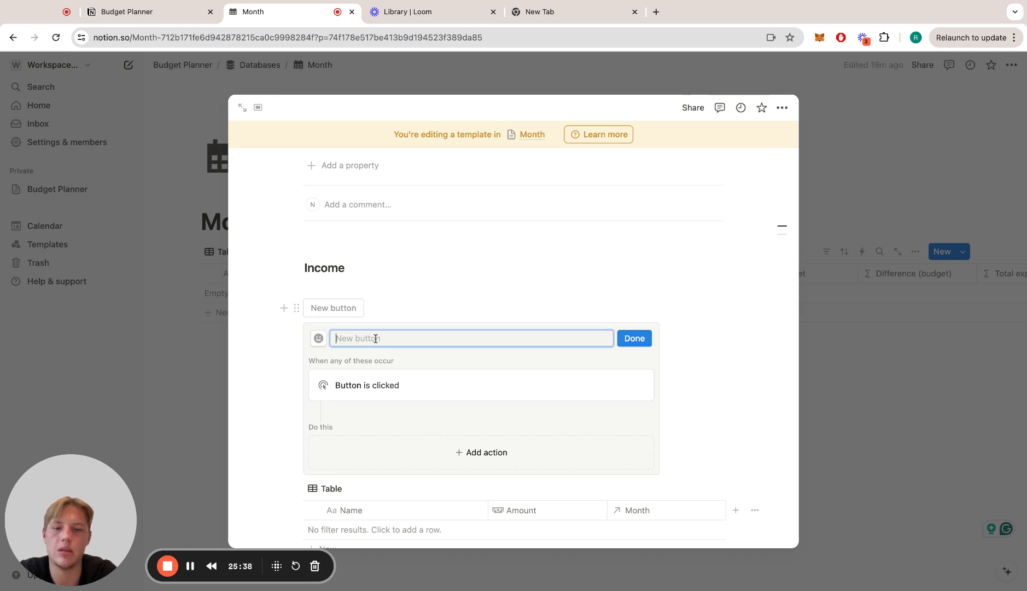
type("New income")
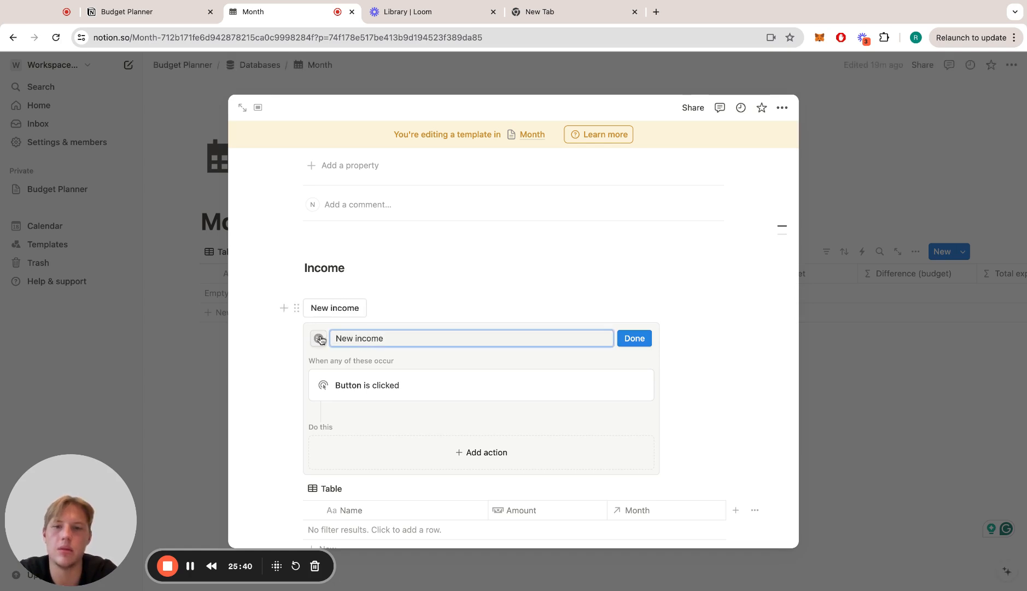
- Give the New income button a plus icon in the default gray colour
left_click(319, 339)
left_click(247, 361)
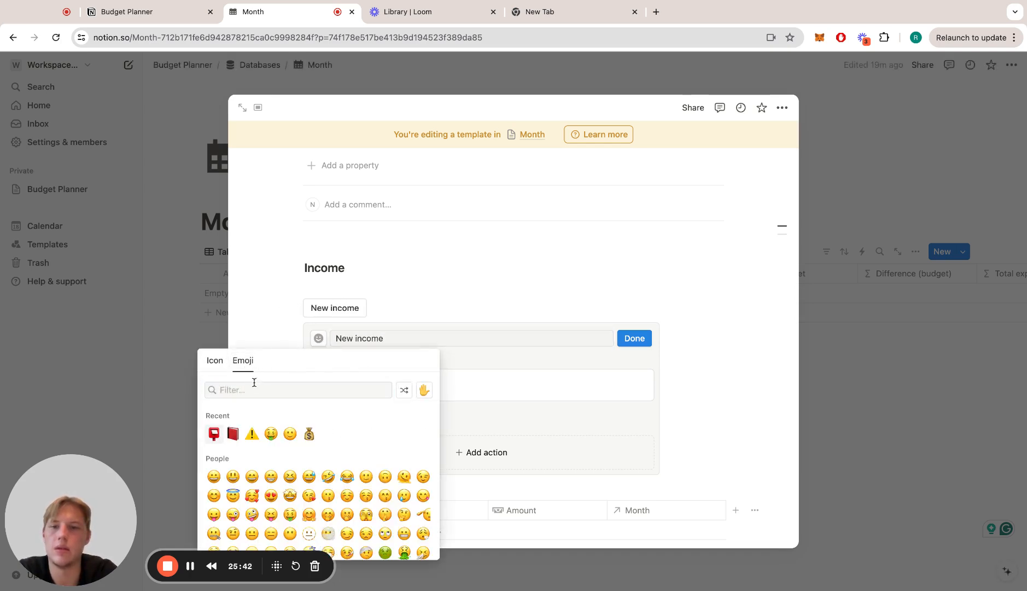
left_click(214, 360)
type("plus")
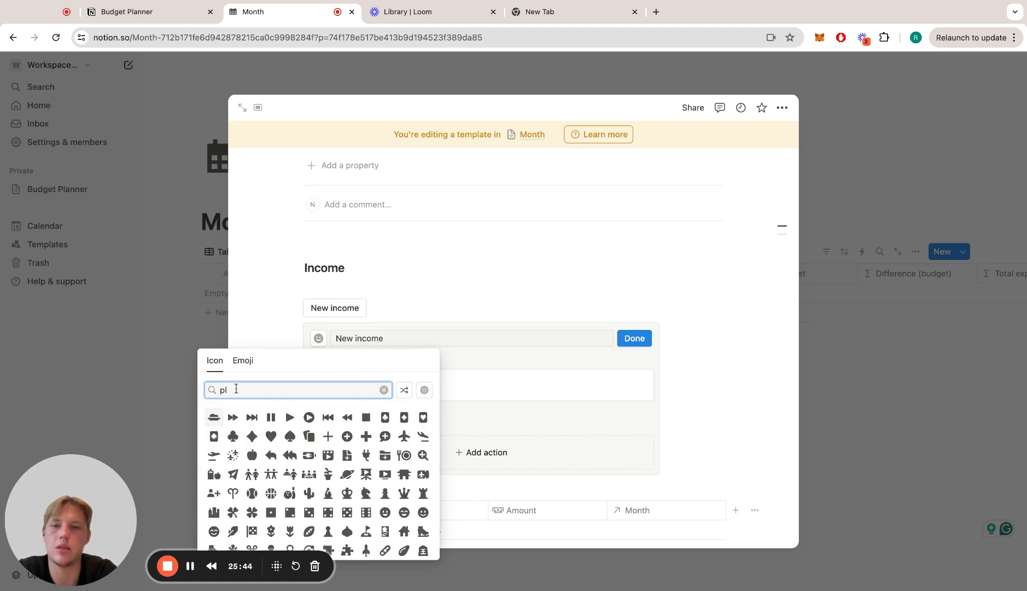
mouse_move(214, 418)
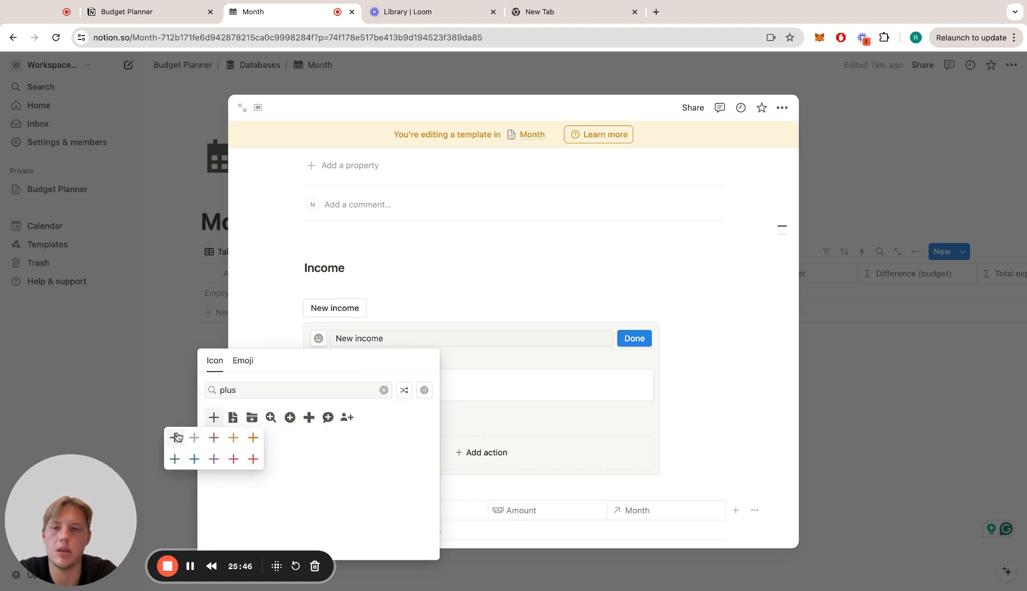
left_click(180, 437)
- Add an action to the New income button that adds a page to the Income database
scroll(397, 418, "down", 1)
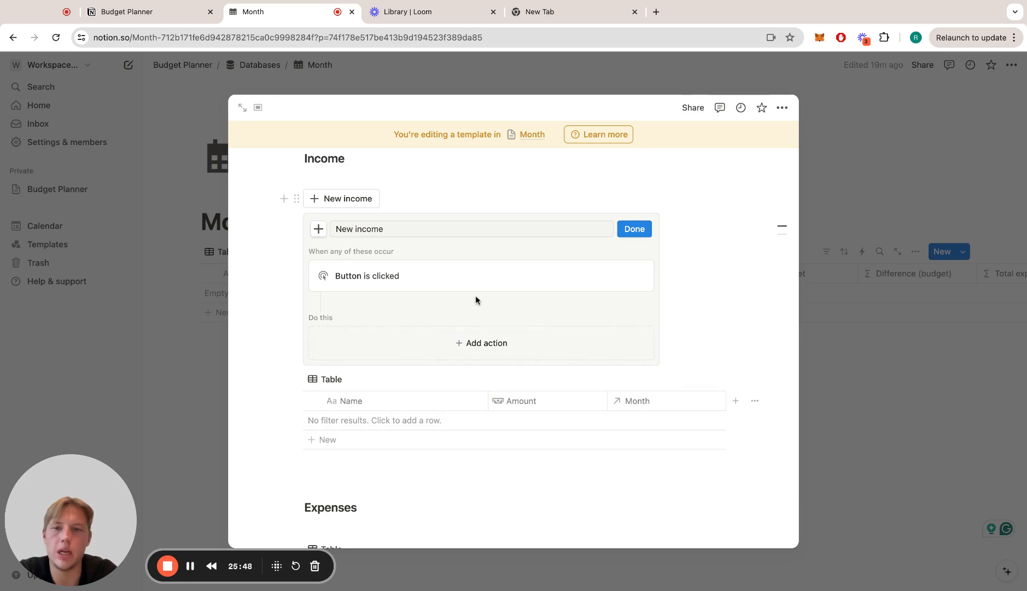
left_click(469, 340)
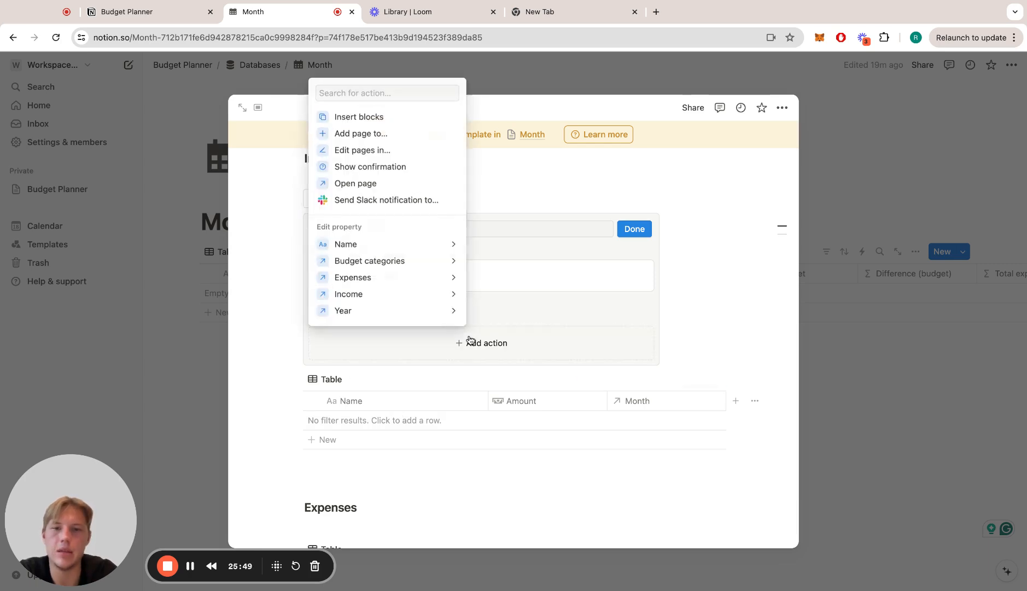
left_click(397, 135)
left_click(438, 347)
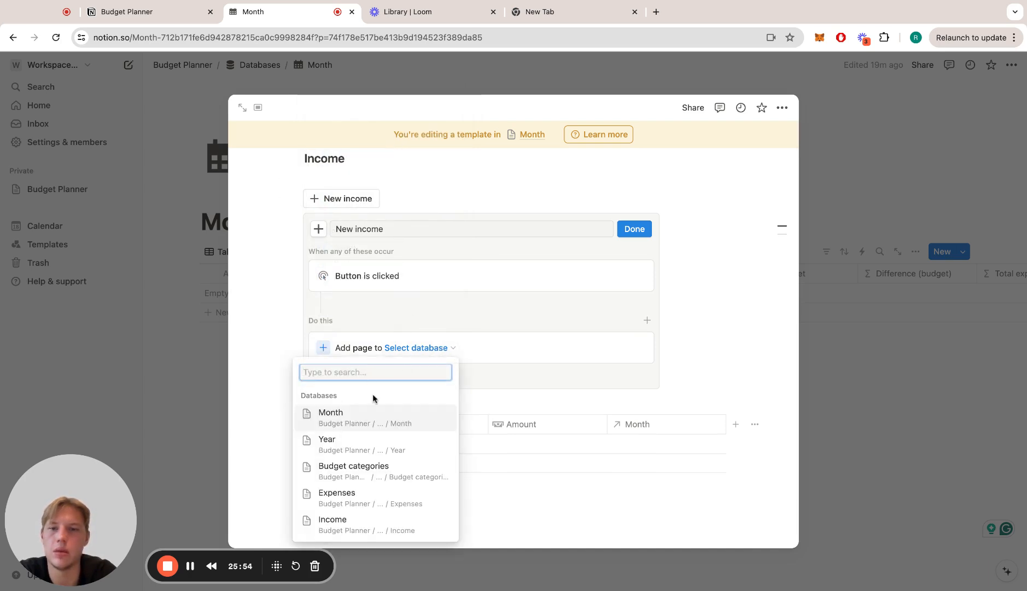
left_click(361, 524)
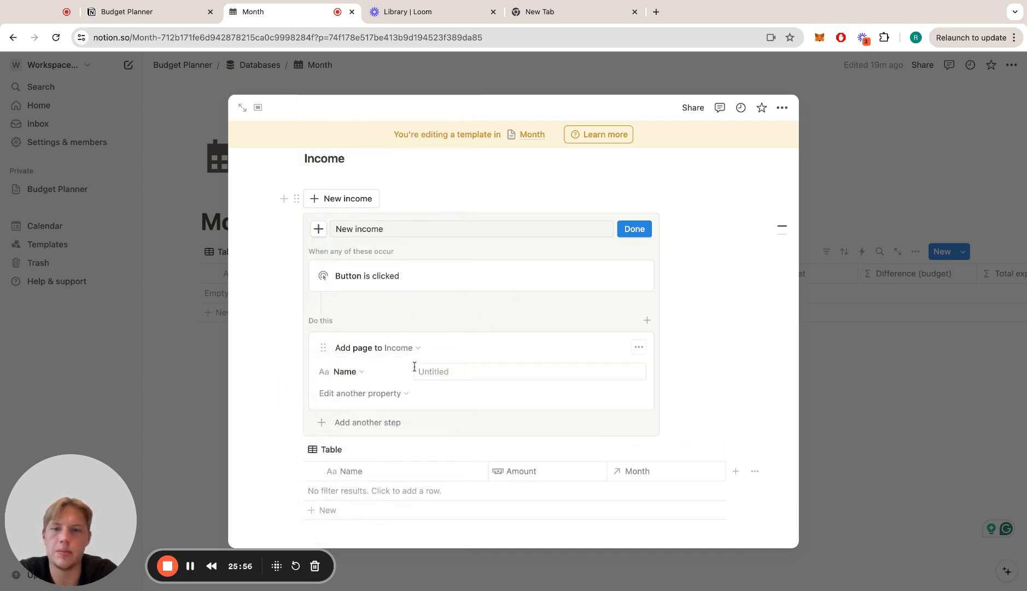
- Set the Month property of the added Income page to This page and finish configuring the New income button
left_click(403, 394)
left_click(295, 459)
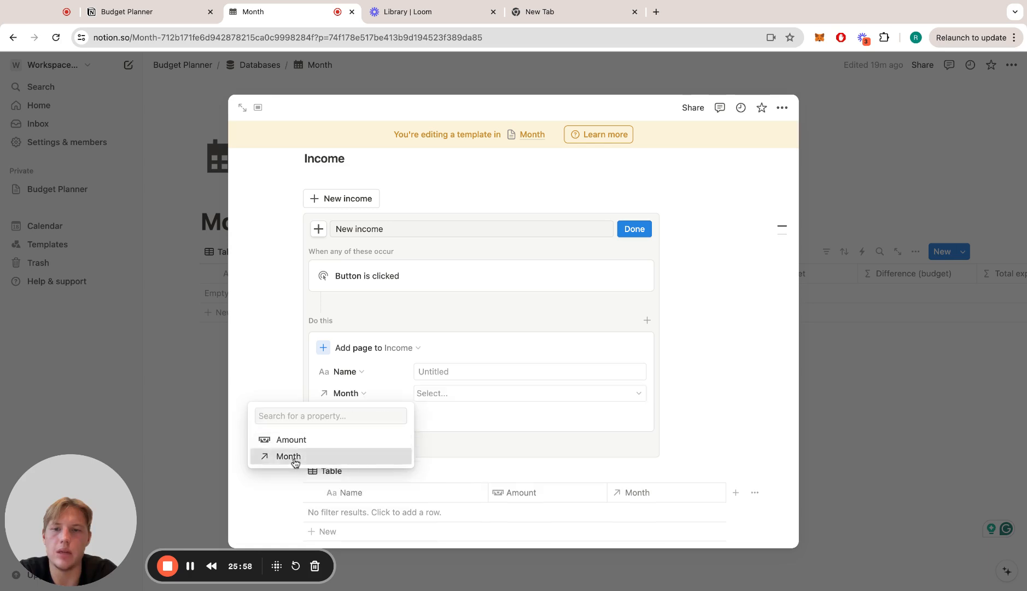
left_click(504, 394)
left_click(533, 462)
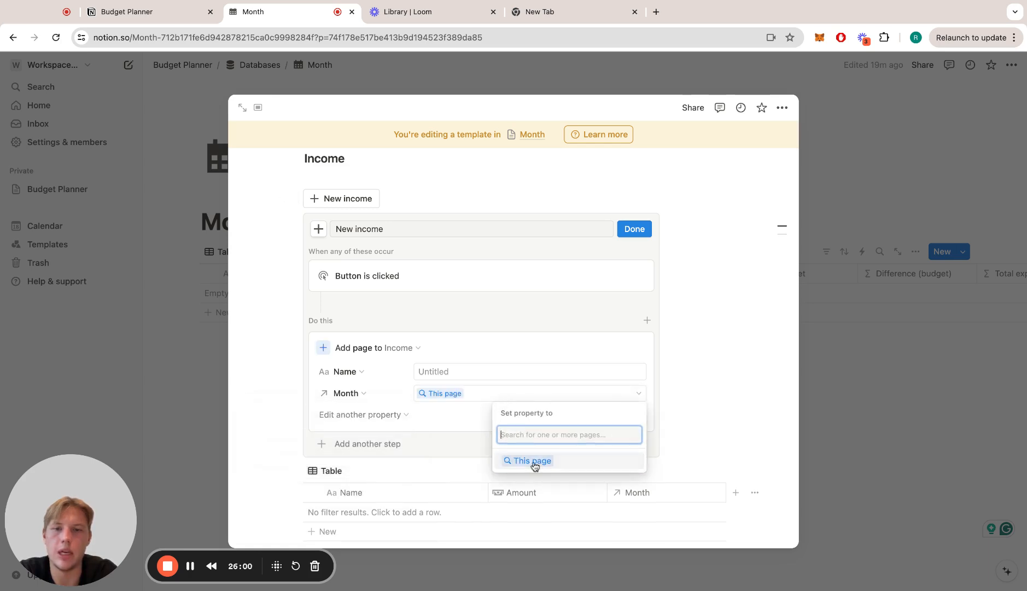
left_click(692, 365)
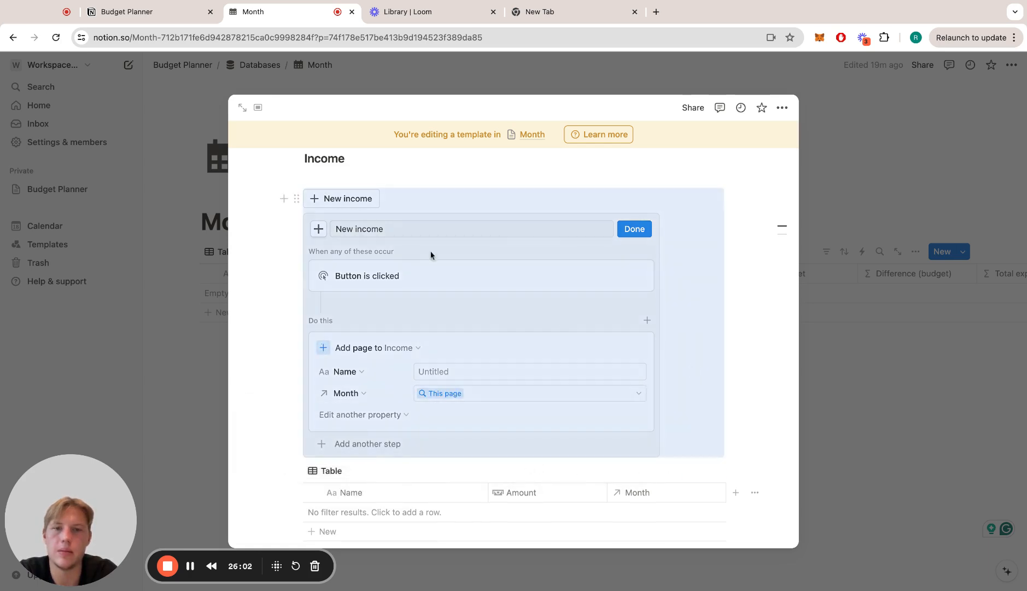
left_click(635, 229)
left_click(408, 196)
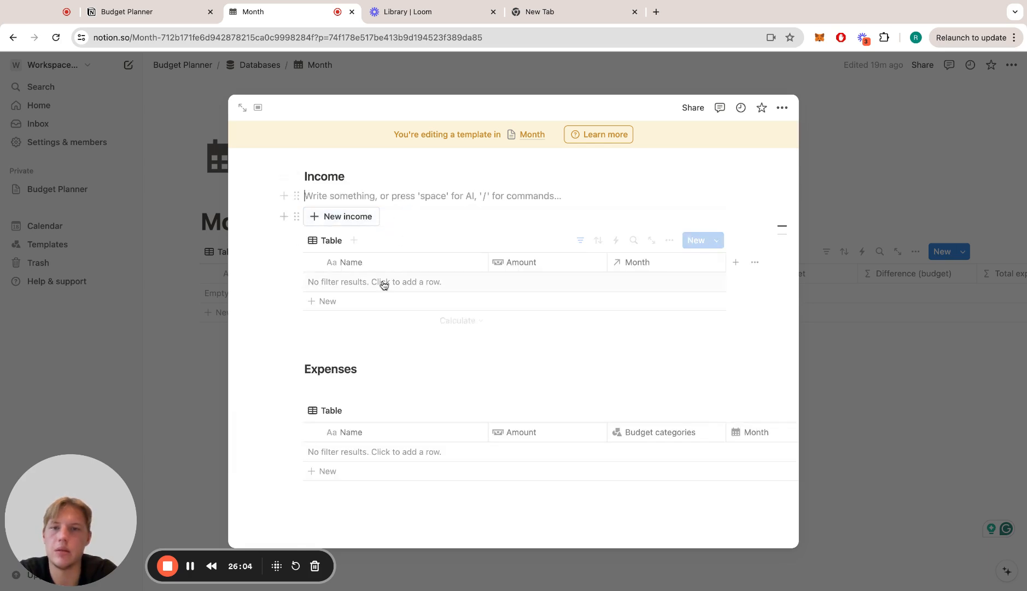
- Insert a button block between the Expenses heading and its table and name it New expense
left_click(359, 387)
type("/")
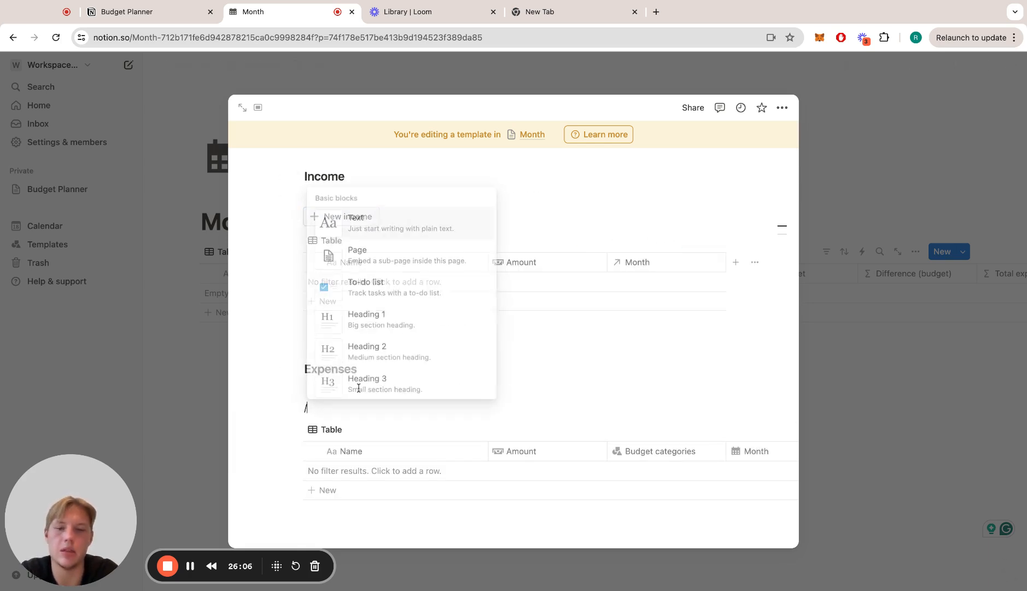
type("bu")
key("Down")
key("Return")
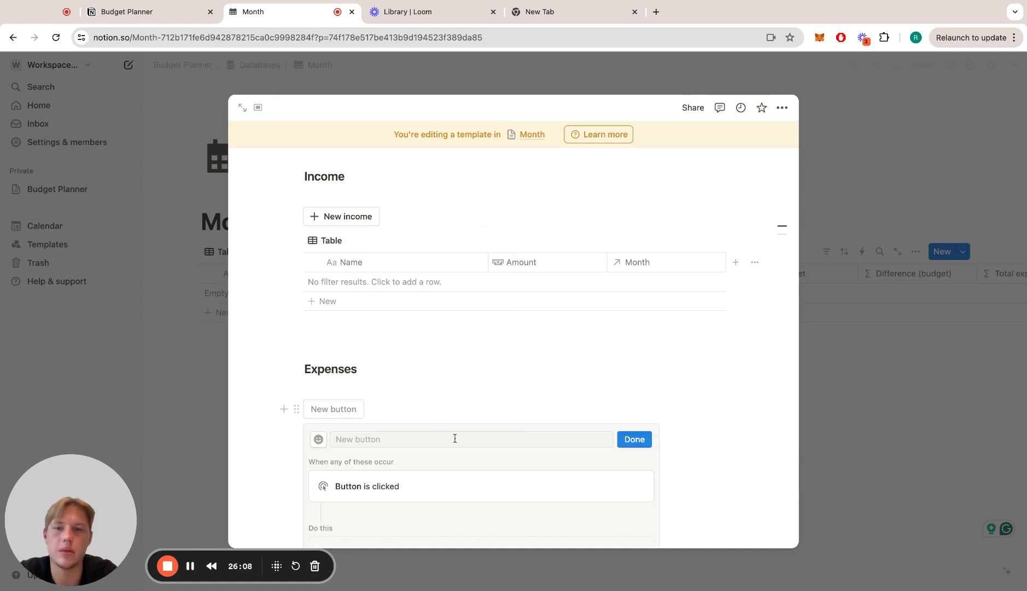
left_click(419, 301)
type("New expense")
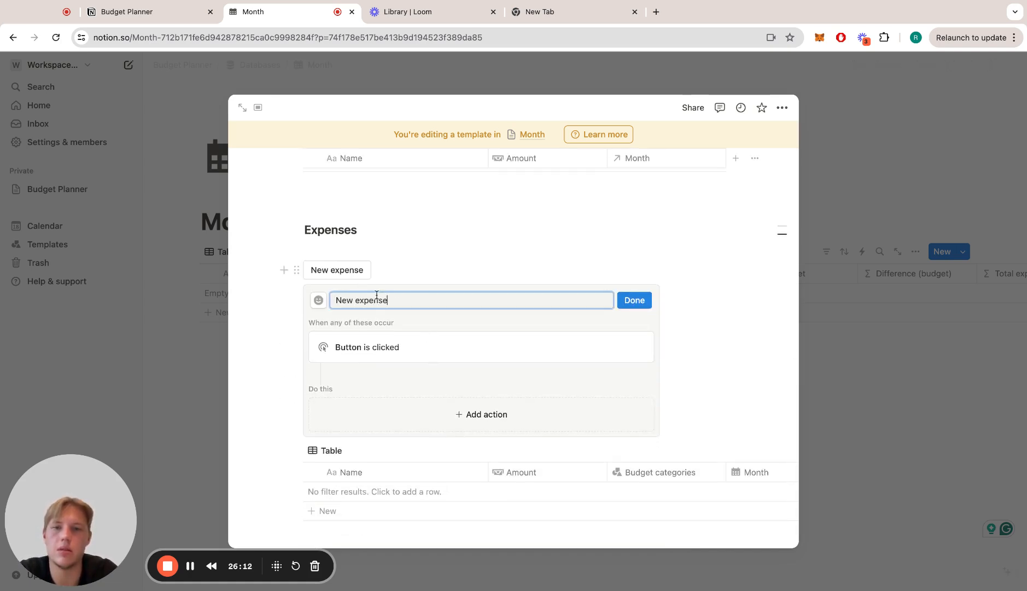
- Give the New expense button a plus icon in the default gray colour
left_click(318, 300)
mouse_move(213, 396)
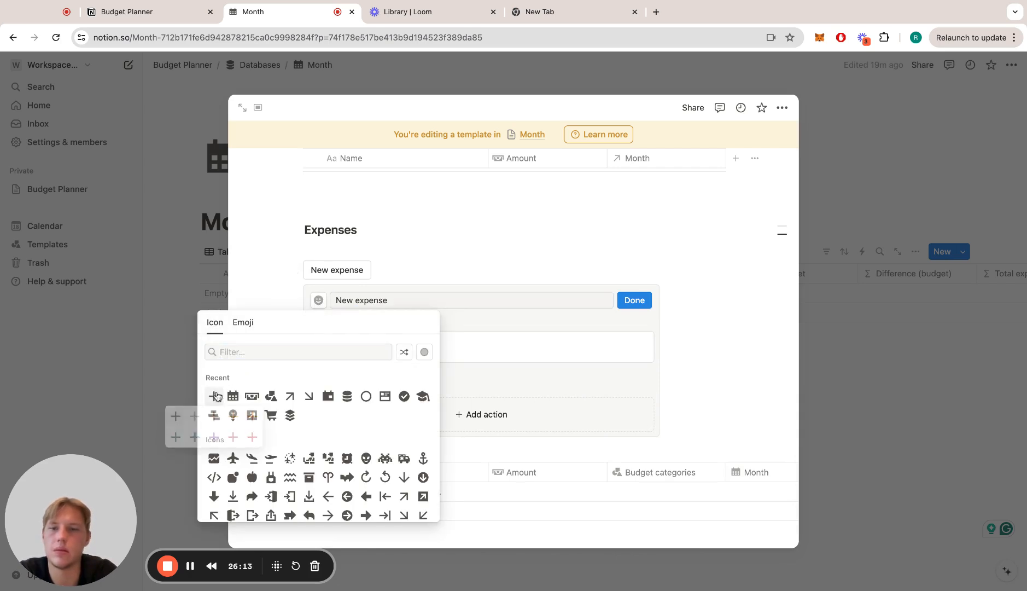
left_click(175, 416)
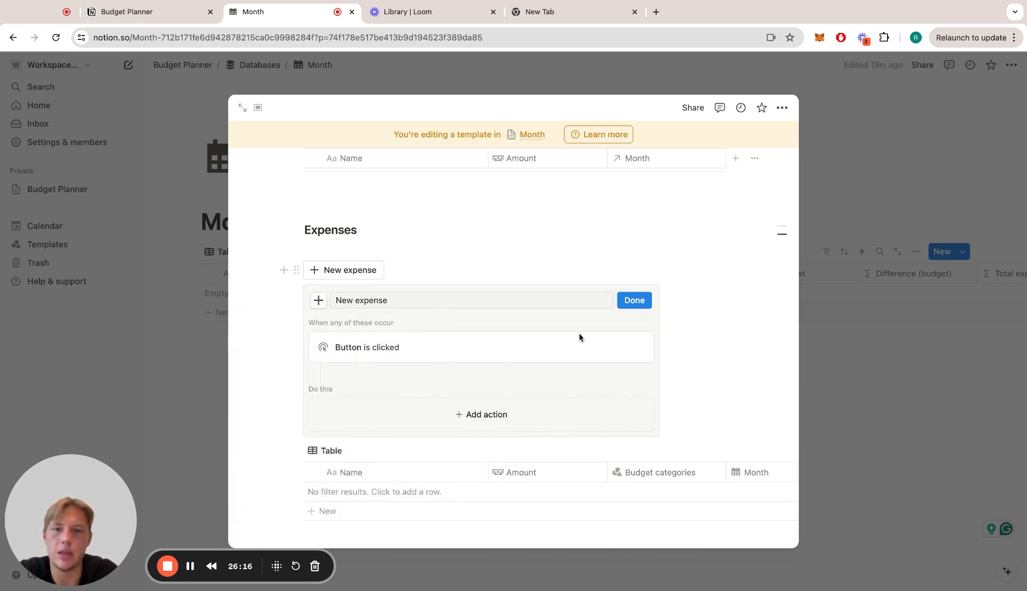
- Add an action to the New expense button that adds a page to the Expenses database
left_click(527, 410)
left_click(397, 212)
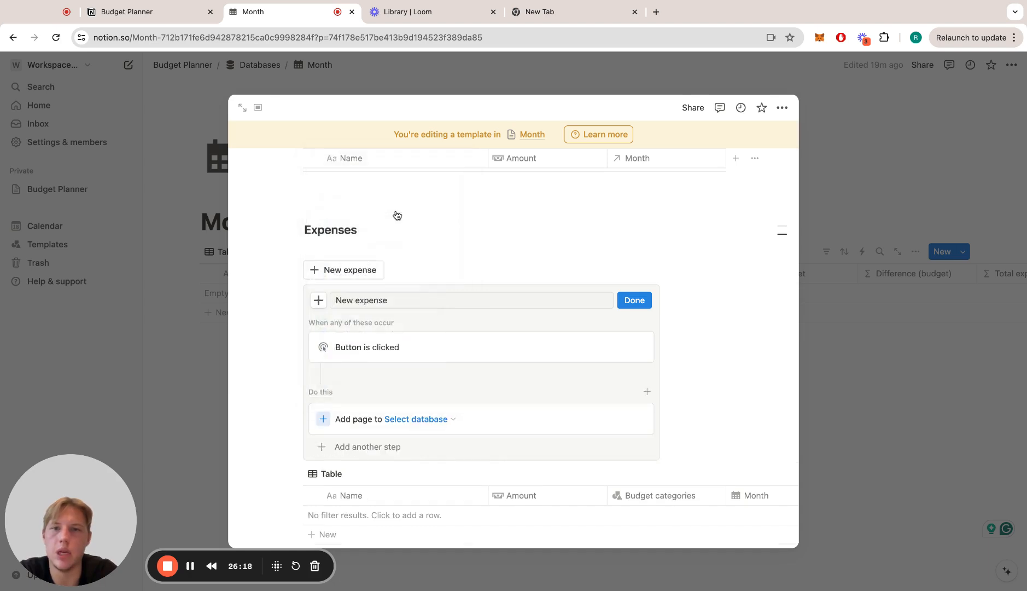
scroll(410, 328, "down", 2)
left_click(440, 358)
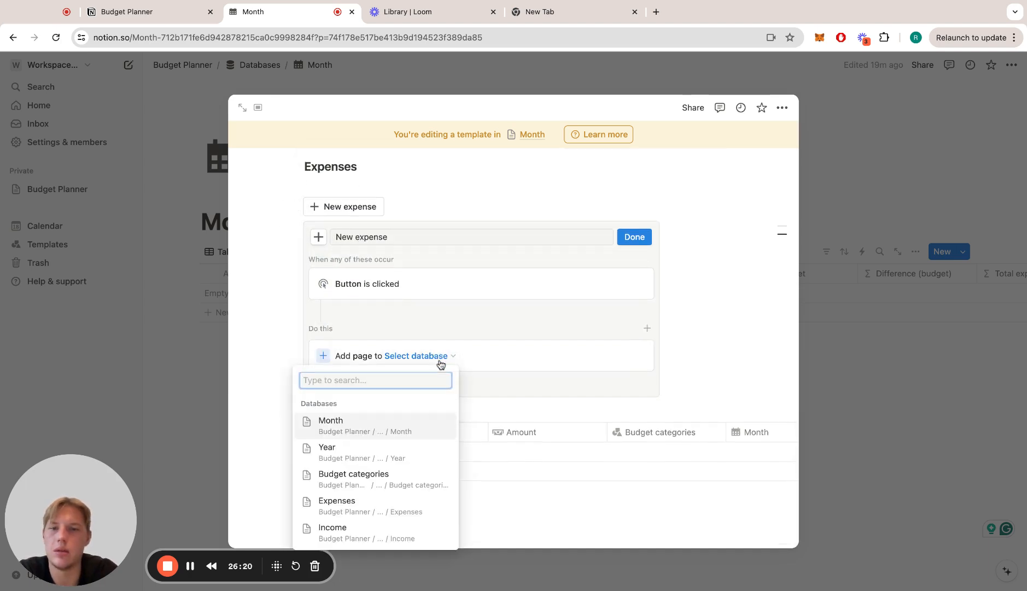
left_click(392, 505)
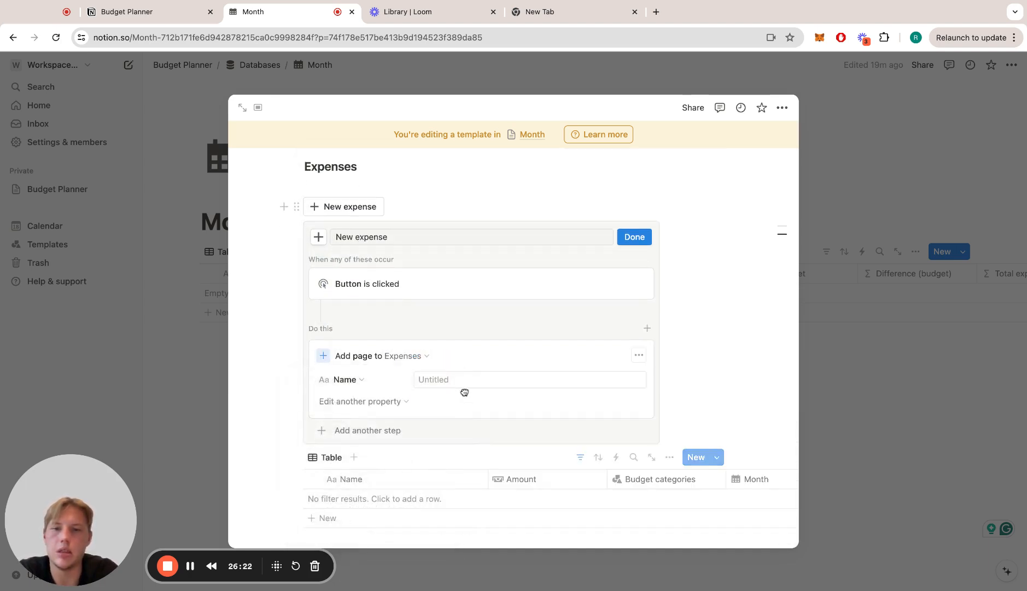
- Set the Month property of the added Expenses page to This page and finish configuring the New expense button
left_click(405, 403)
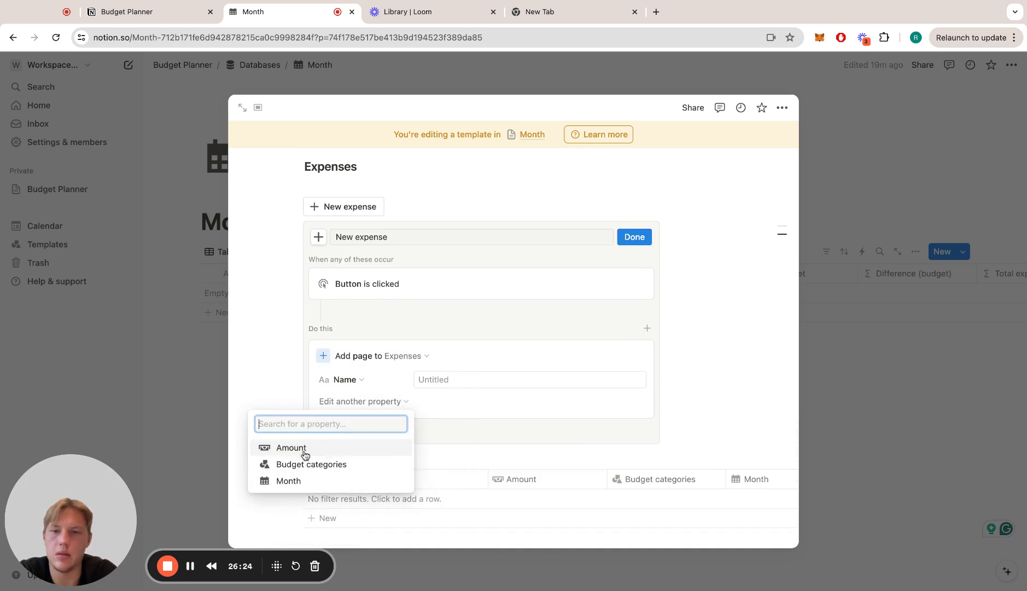
left_click(325, 478)
left_click(486, 405)
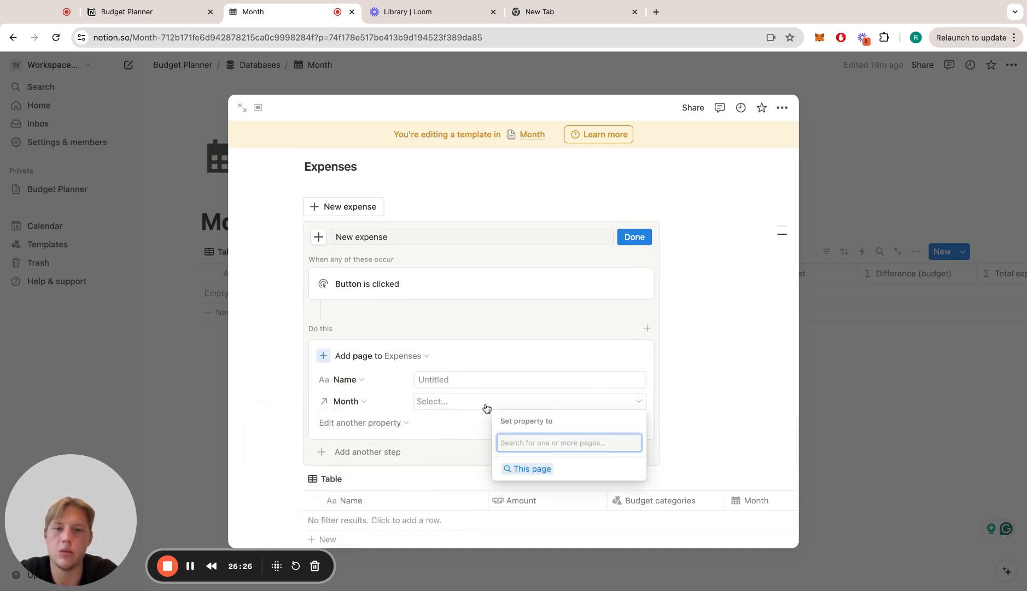
left_click(530, 469)
left_click(635, 237)
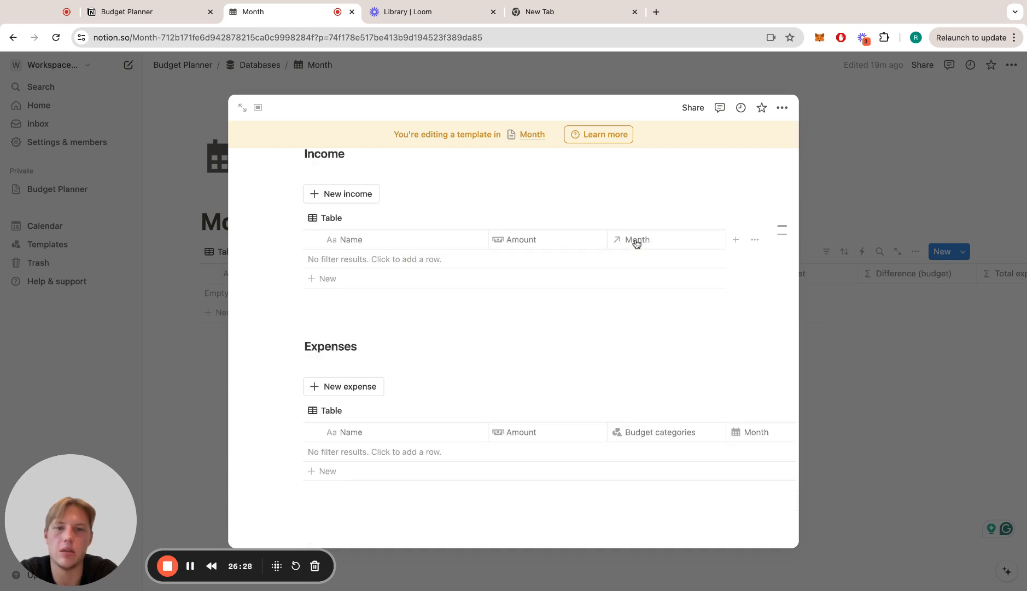
- Review the New month template's properties, the Expenses property's display and visibility options, and the Income and Expenses sections
scroll(615, 396, "up", 7)
scroll(580, 291, "down", 4)
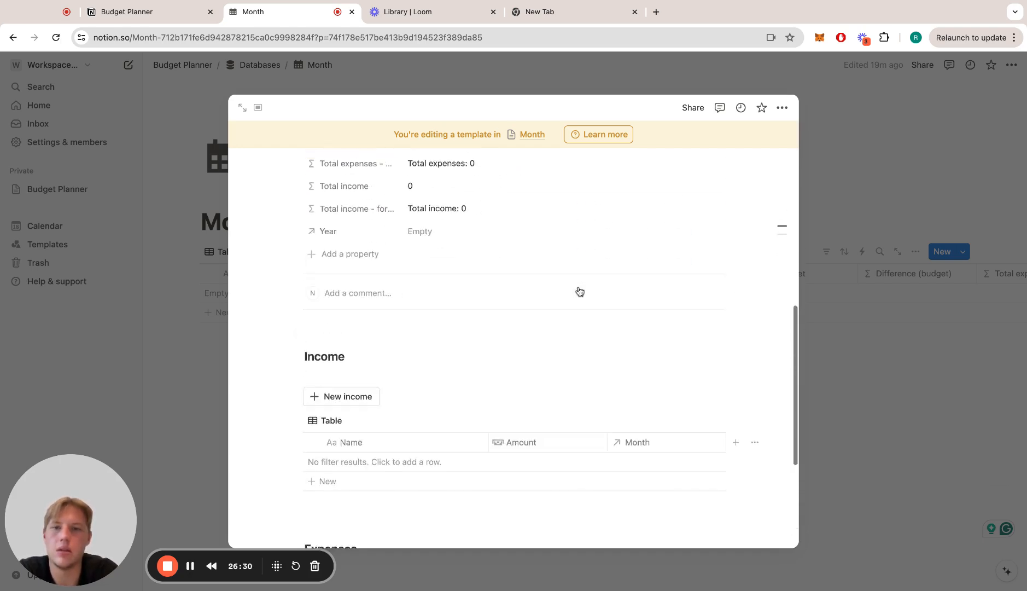
scroll(580, 291, "up", 7)
scroll(580, 292, "down", 5)
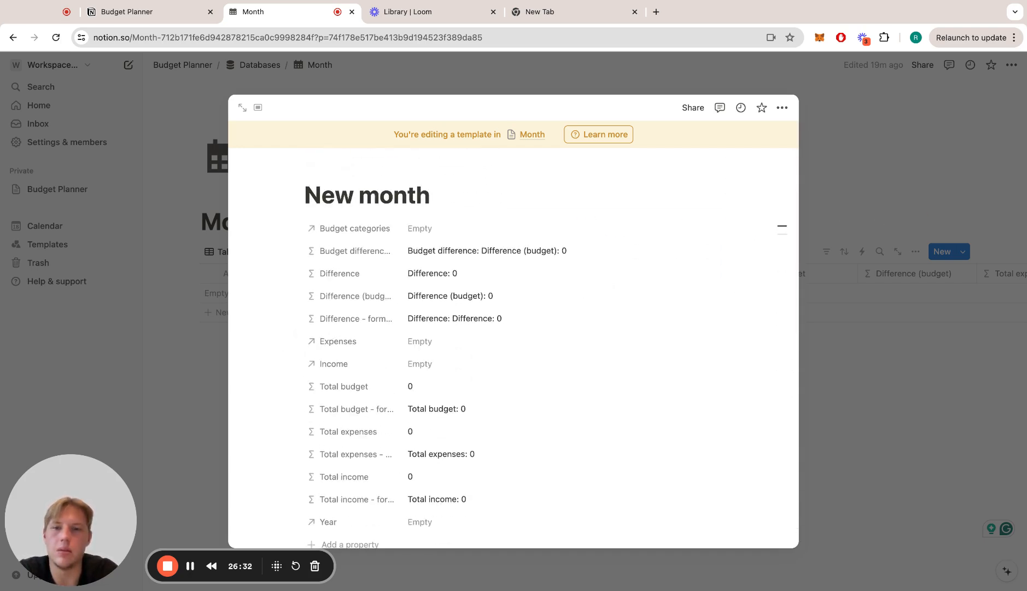
scroll(560, 280, "up", 4)
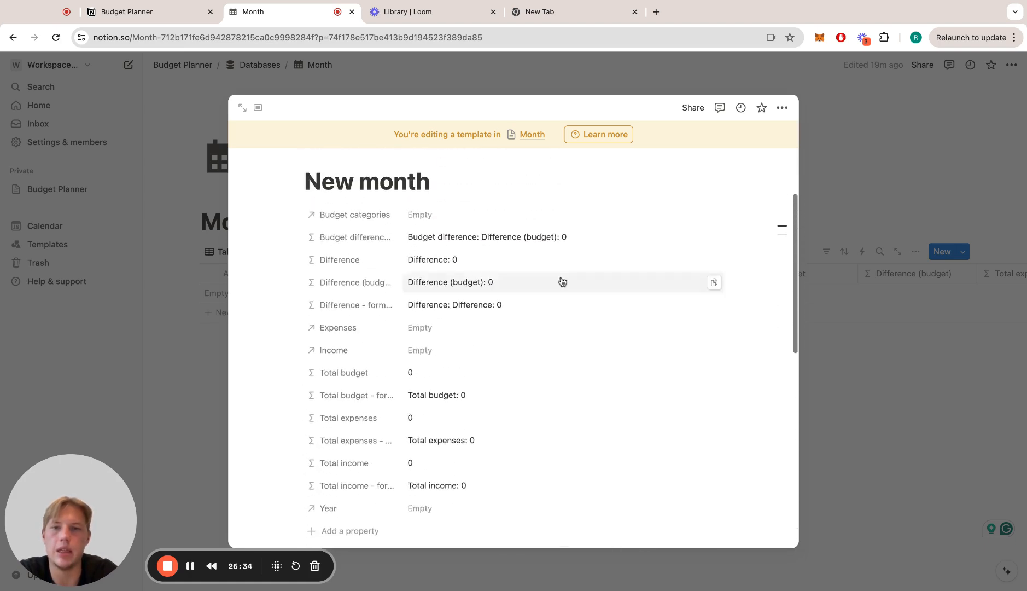
scroll(408, 352, "down", 2)
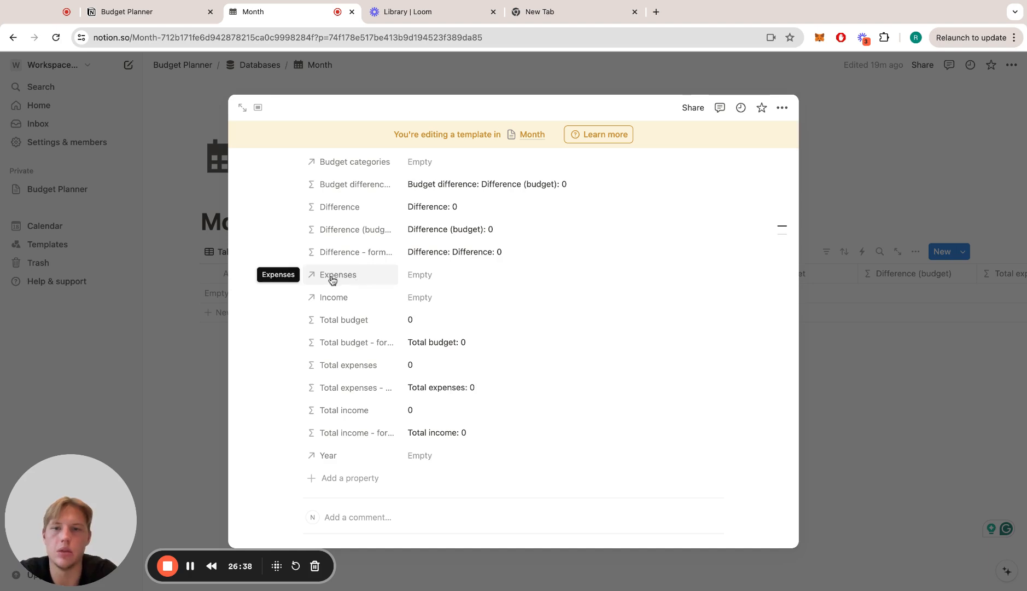
left_click(300, 274)
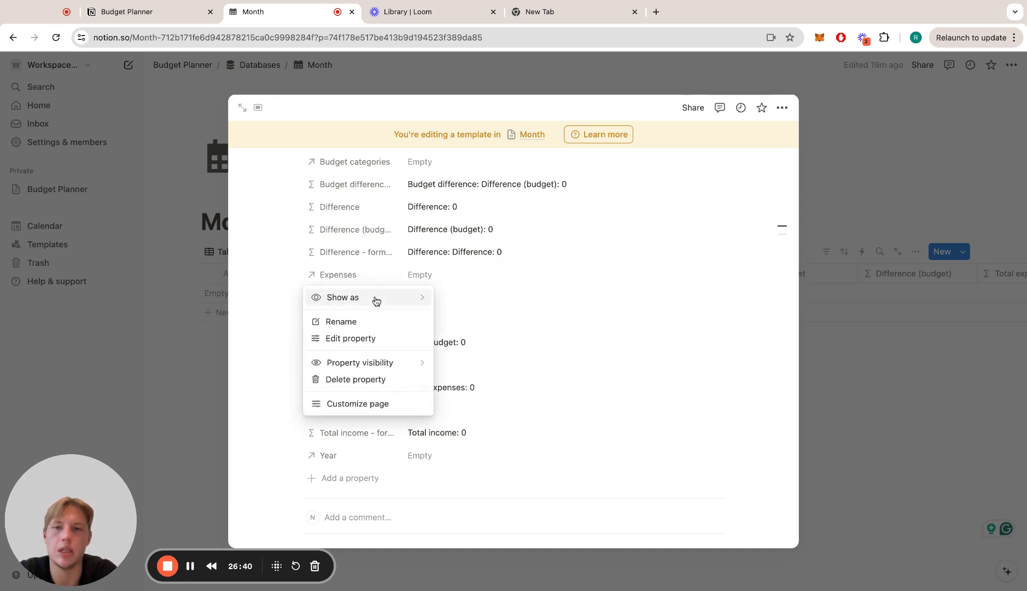
mouse_move(415, 290)
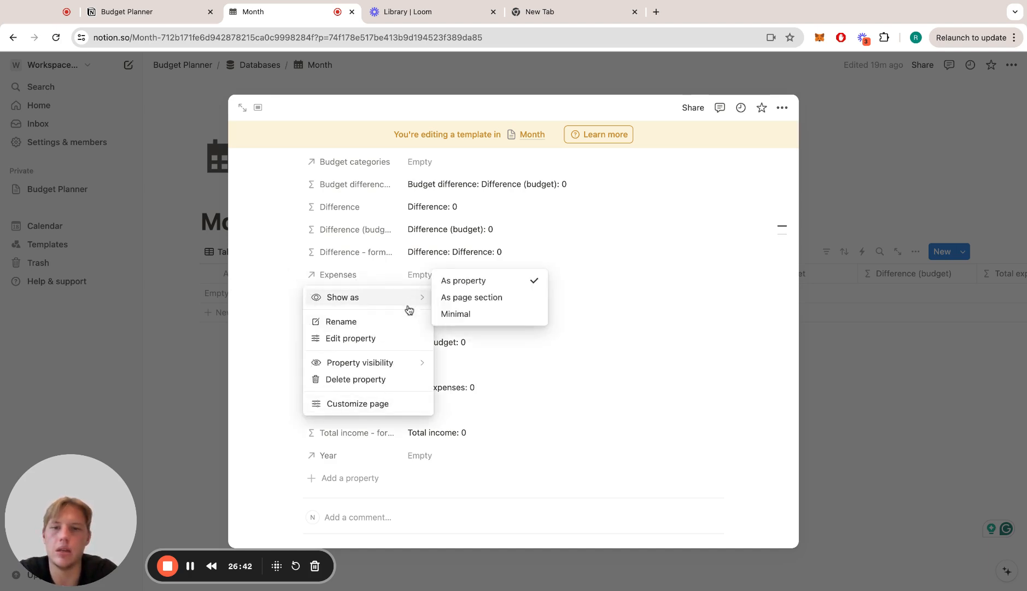
mouse_move(396, 365)
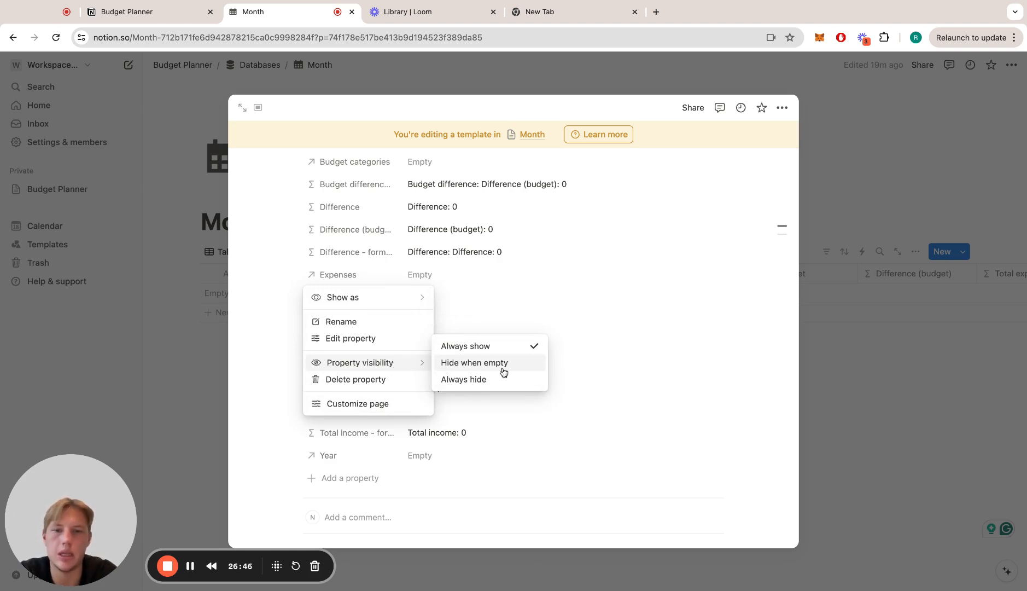
left_click(507, 294)
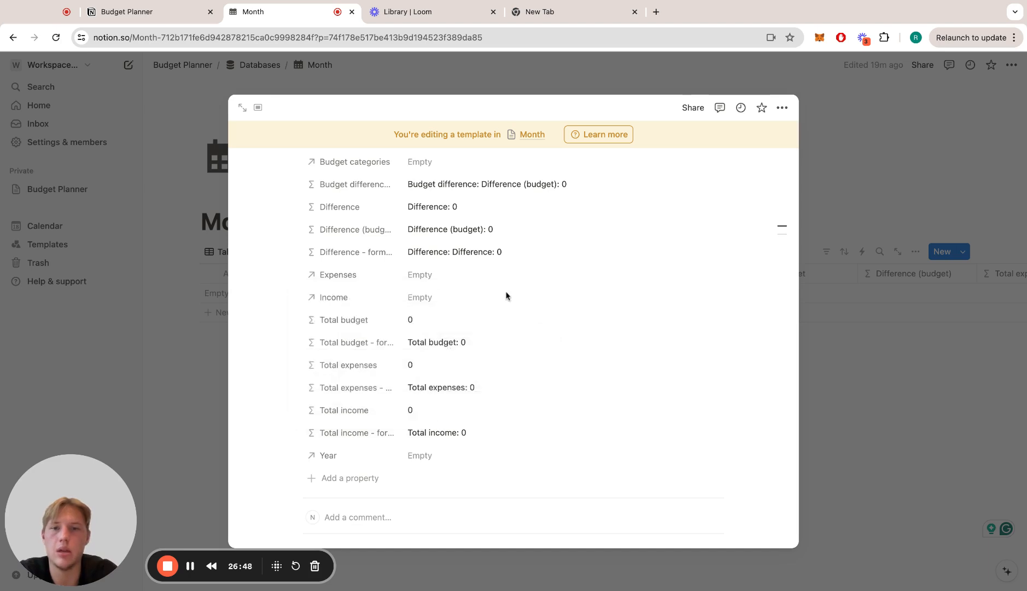
scroll(505, 295, "up", 2)
scroll(501, 423, "down", 3)
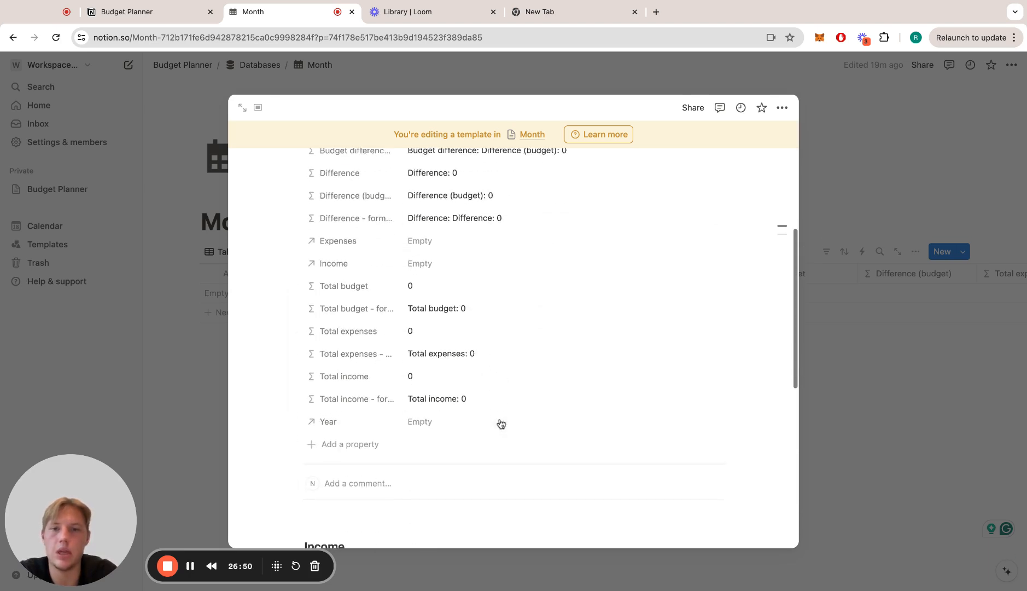
scroll(452, 443, "down", 12)
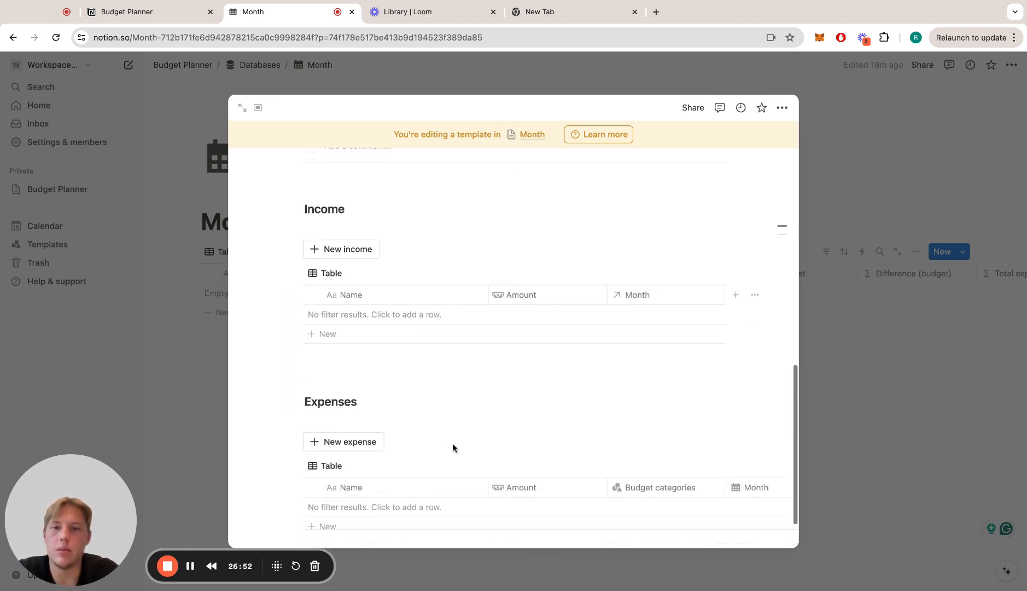
left_click(416, 378)
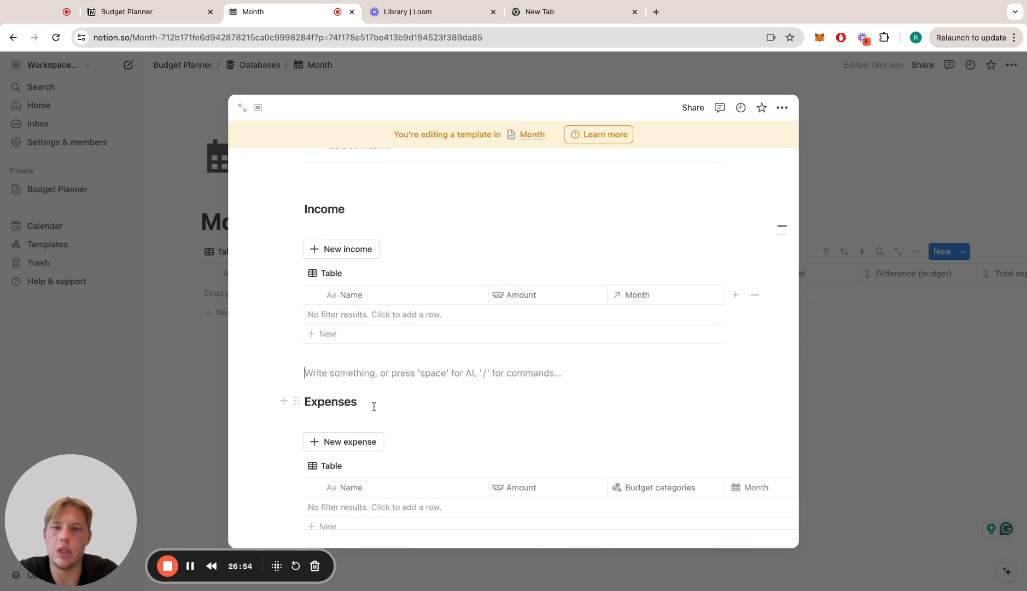
key("super+shift+Down")
- Close the template and set New month as the default template for all views in the Month database
left_click(219, 326)
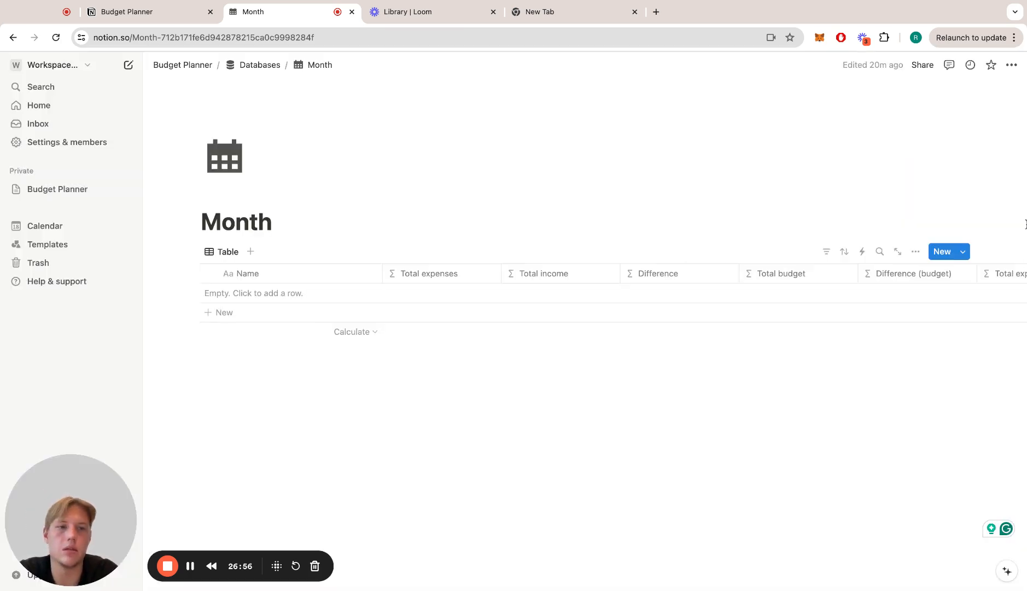
left_click(963, 251)
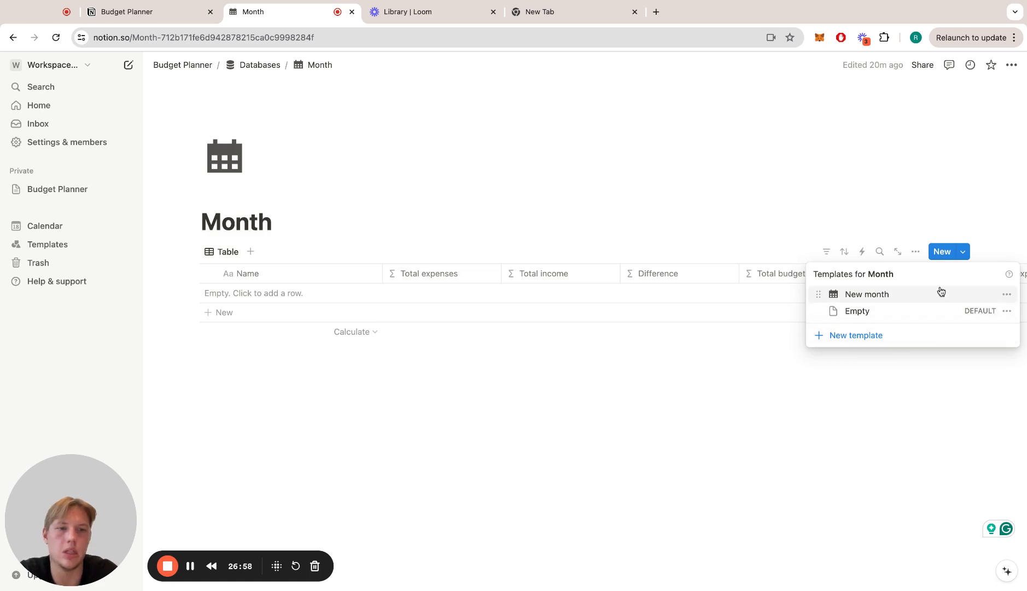
left_click(962, 252)
left_click(963, 251)
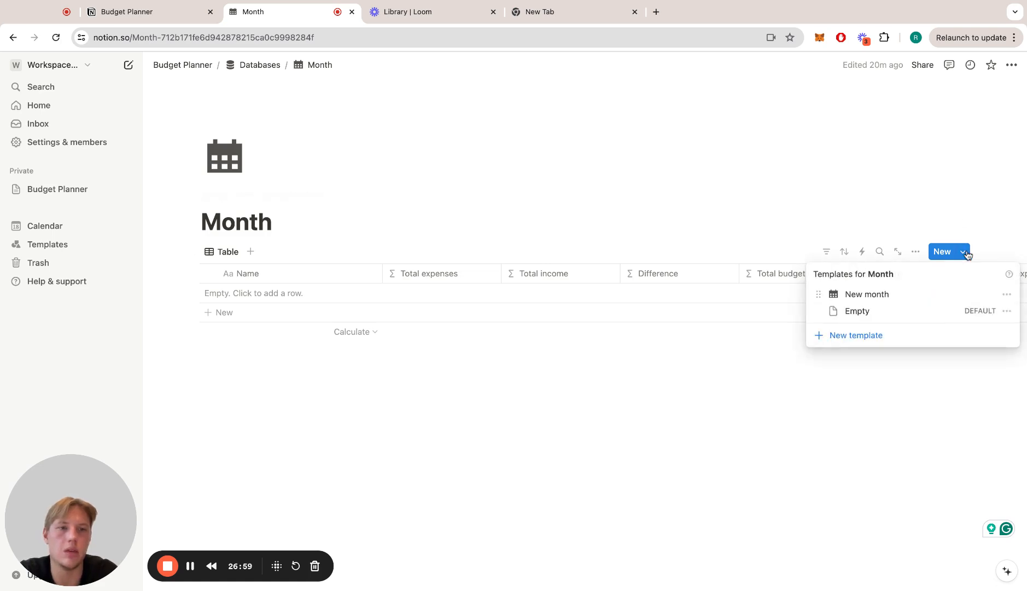
left_click(1009, 296)
left_click(936, 281)
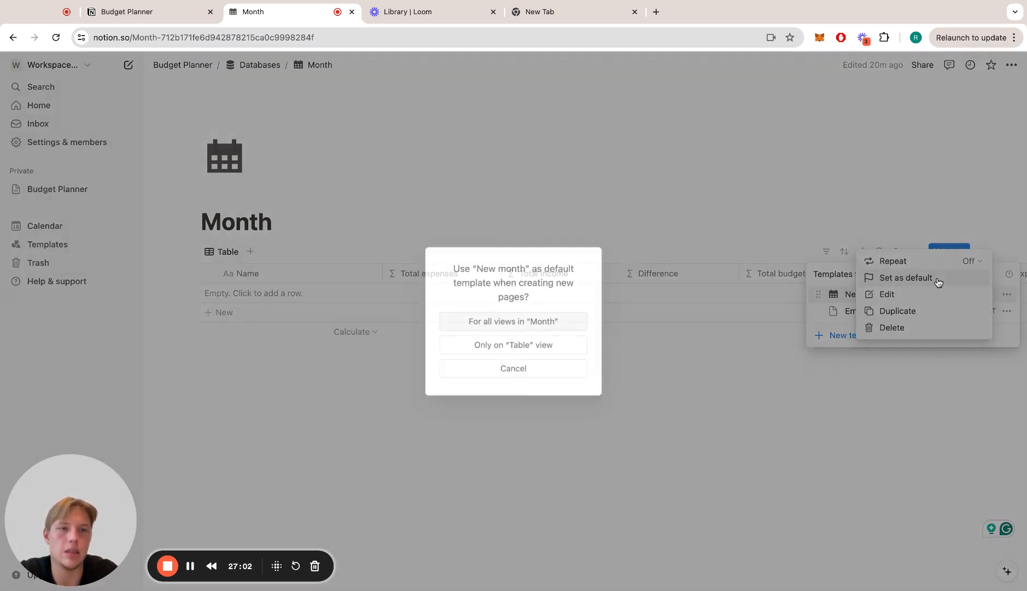
left_click(537, 326)
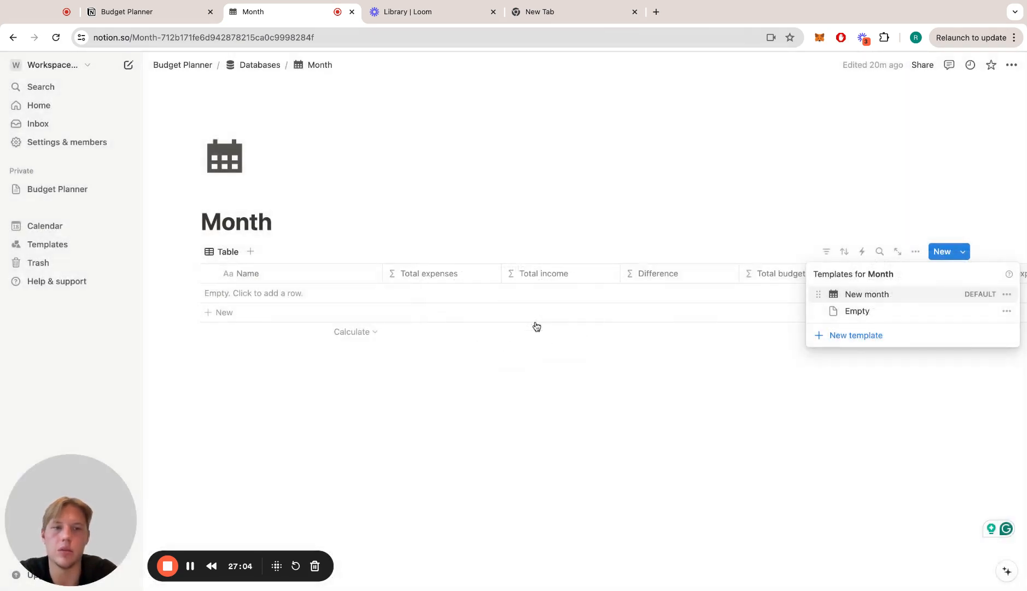
left_click(588, 388)
- Return to the Budget Planner page and add a Heading 3 reading "Monthly Tracking" above the Databases link
left_click(263, 67)
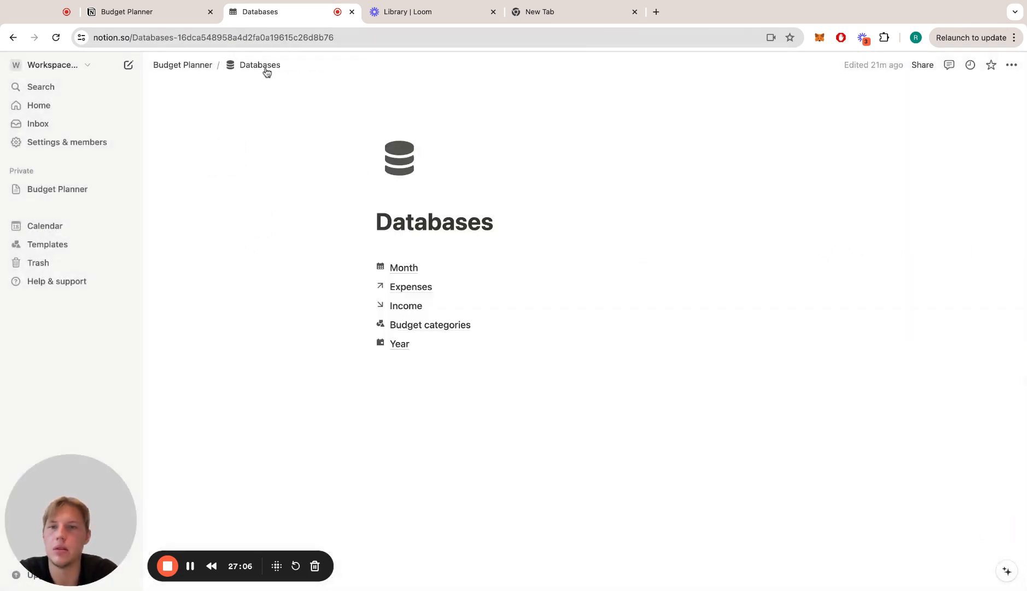
left_click(184, 67)
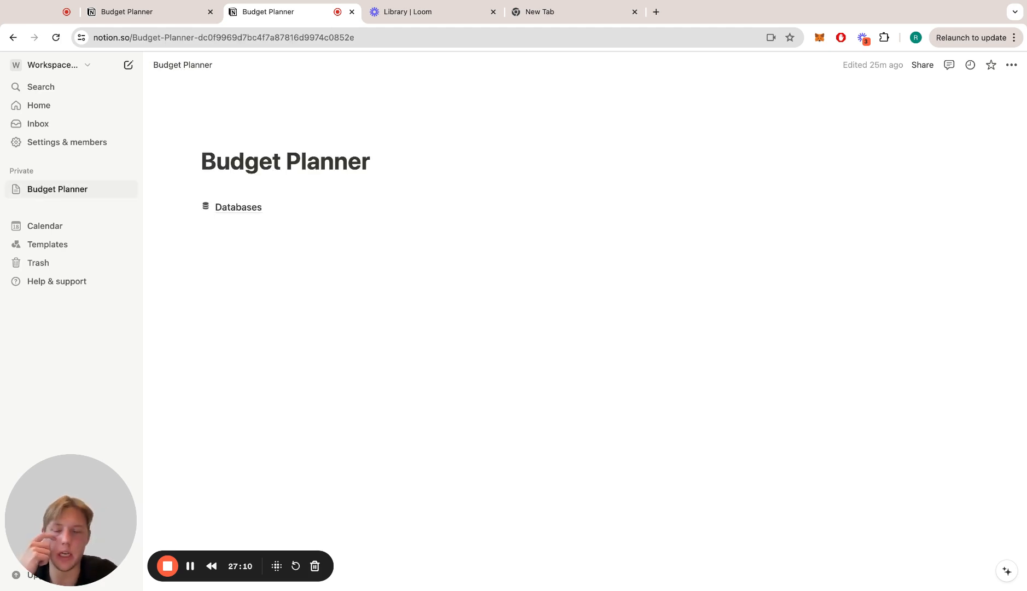
left_click(411, 160)
key("Return")
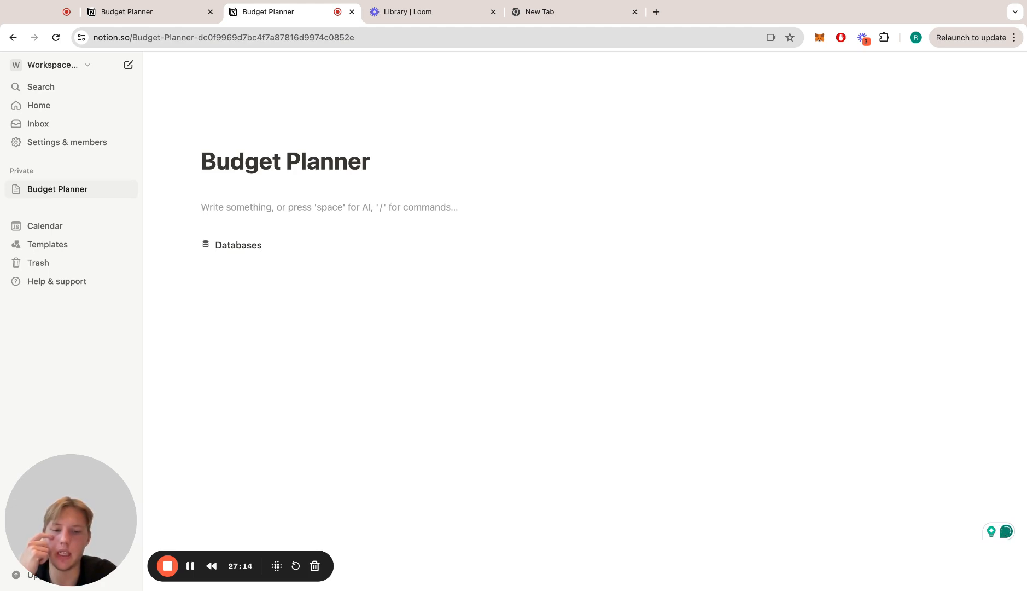
type("/hea")
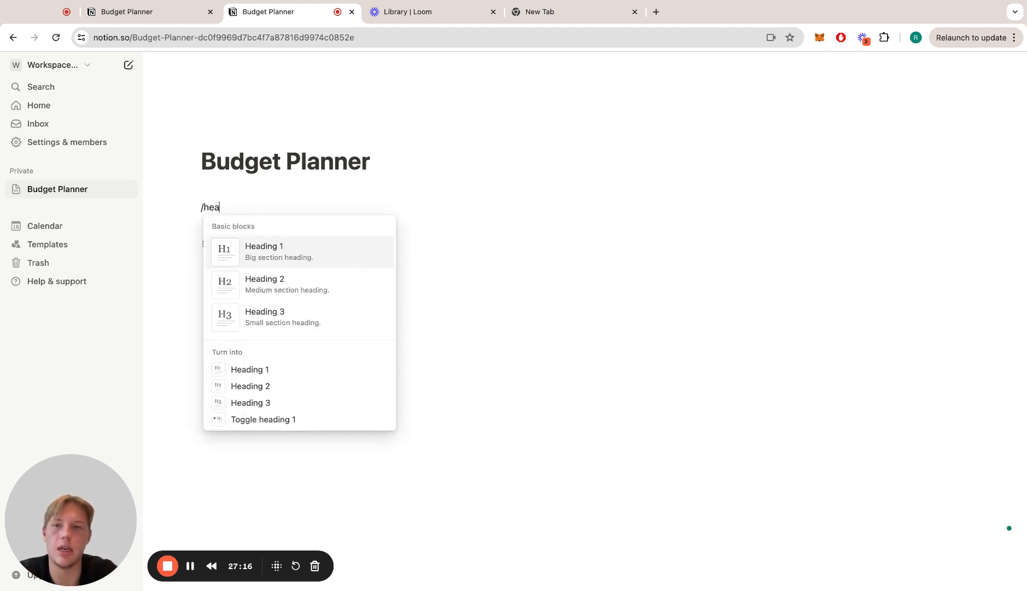
key("Down")
key("Down")
key("Return")
type("Mon")
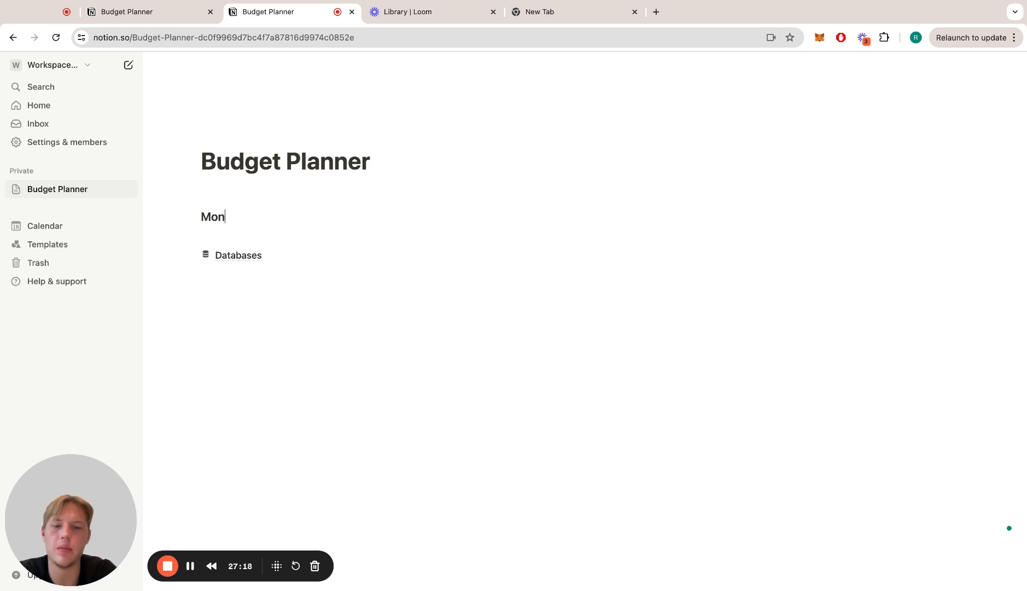
type("thly track")
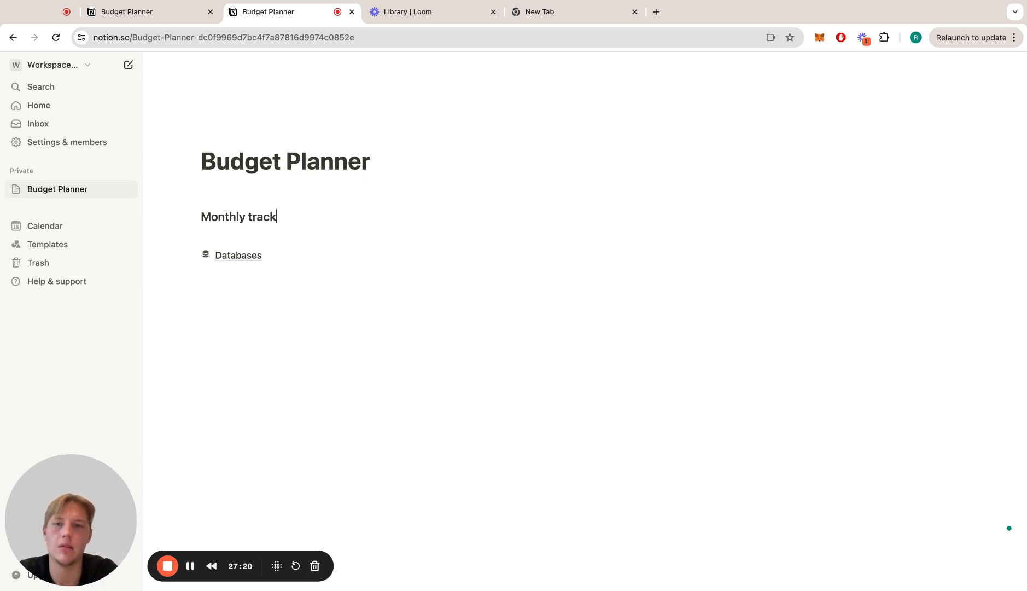
key("BackSpace")
key("BackSpace")
key("BackSpace")
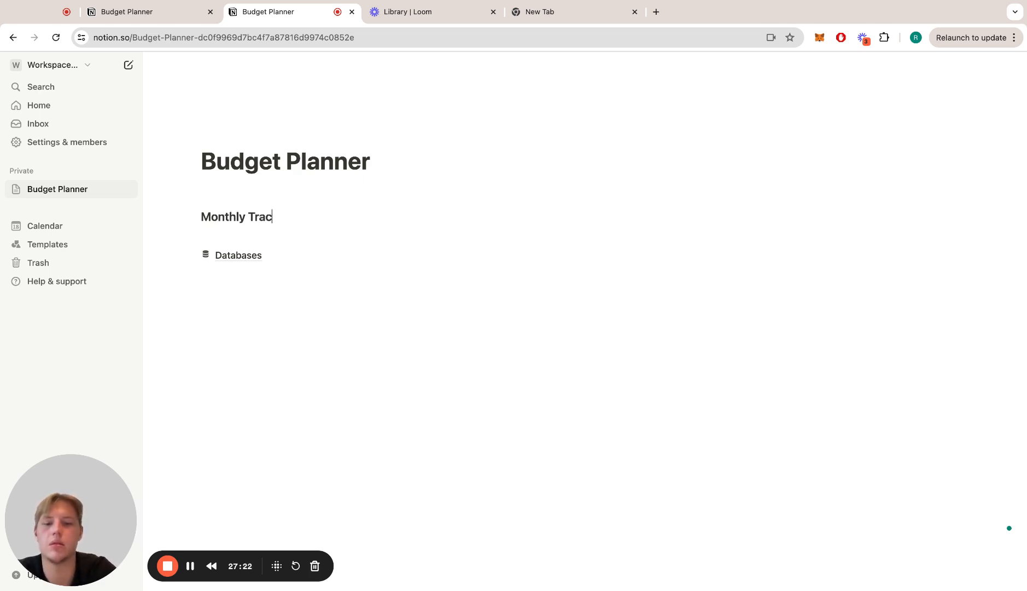
- Add a Heading 3 reading "Budget categories" below Monthly Tracking, leaving blank space between the two headings
key("Return")
type("/")
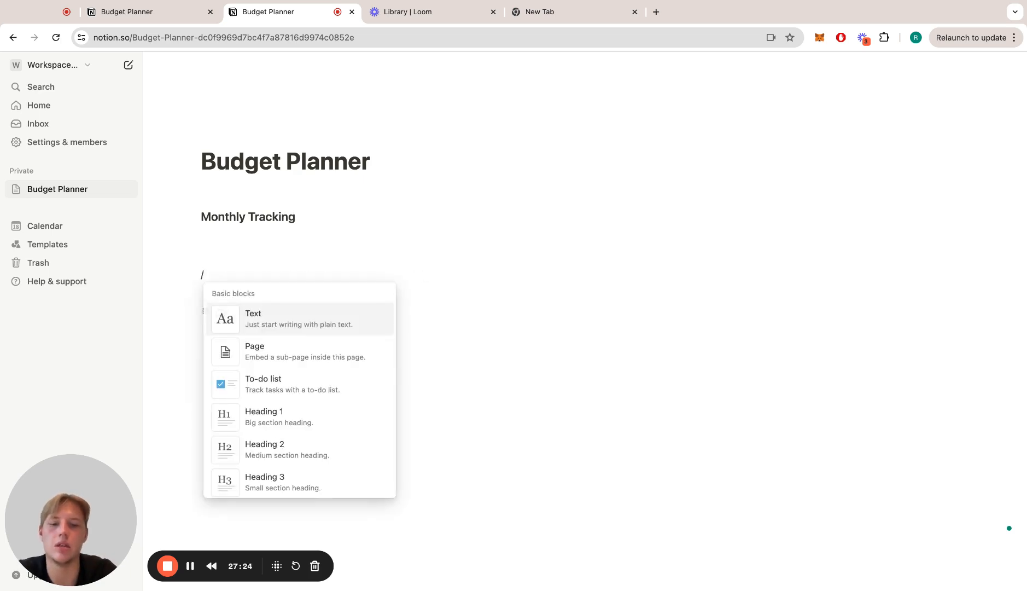
type("hea")
key("Down")
key("Down")
key("Return")
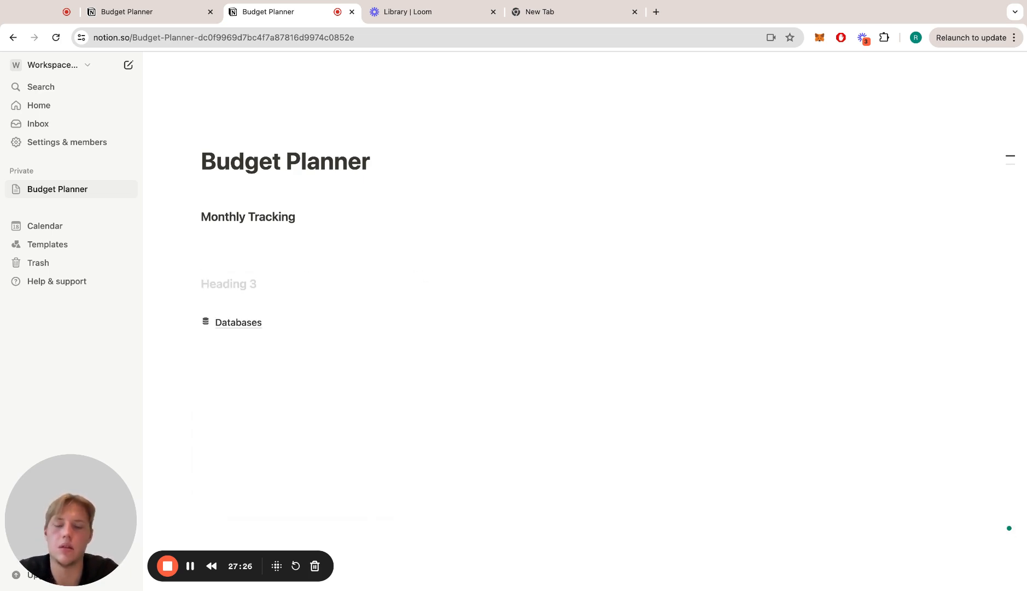
type("Budget")
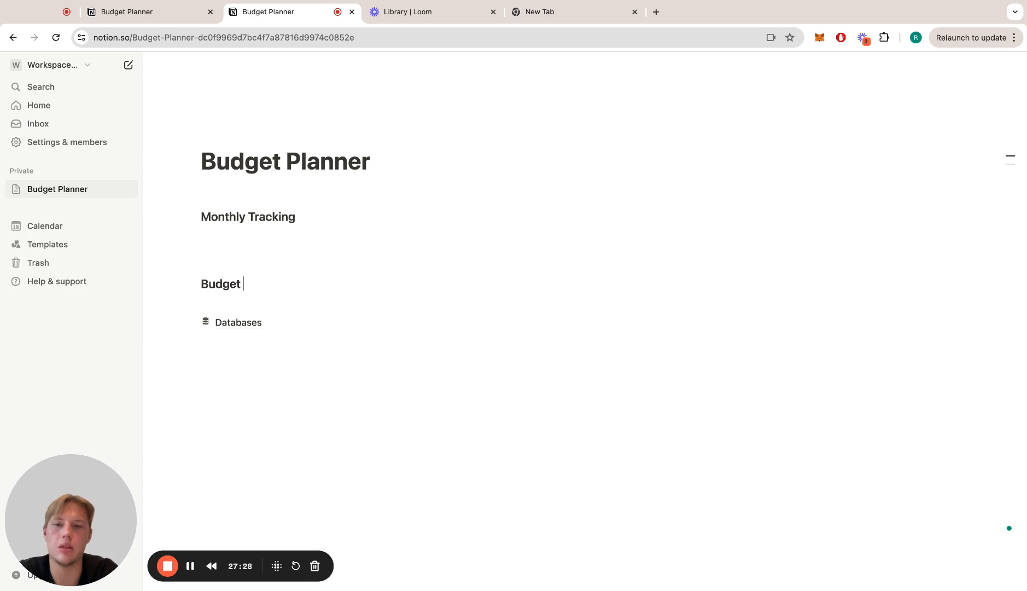
type(" categories")
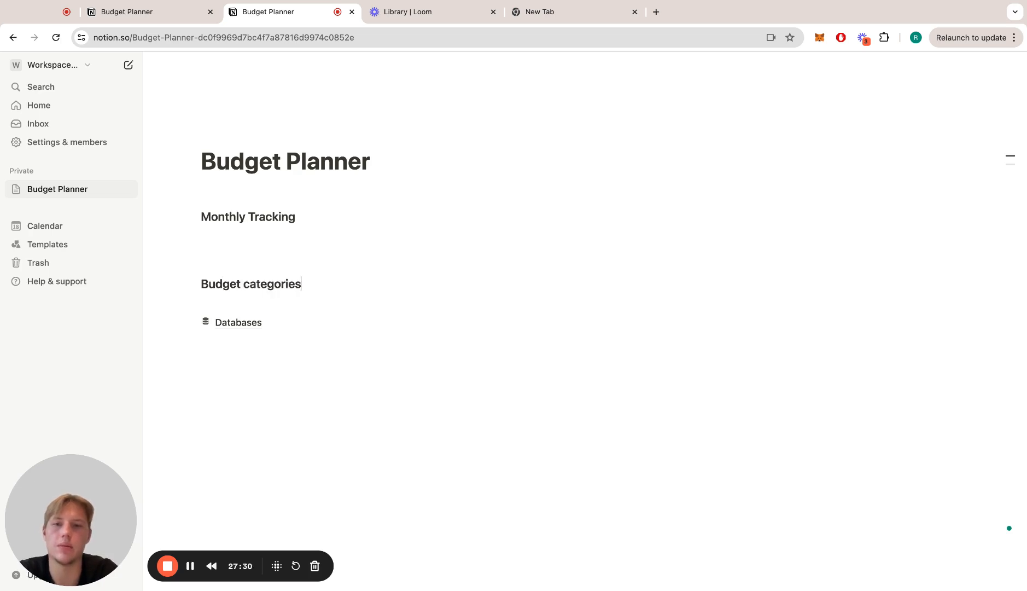
- Add a Heading 3 reading "Yearly analytics" below Budget categories, leaving blank space between the two headings
key("Return")
type("/")
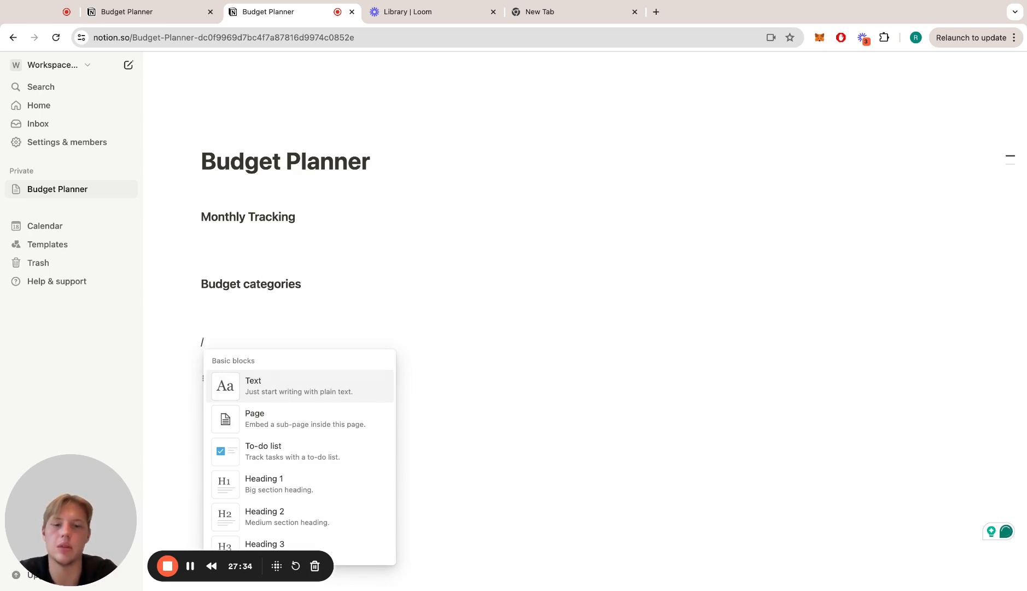
type("Year")
key("BackSpace")
key("BackSpace")
key("BackSpace")
type("he")
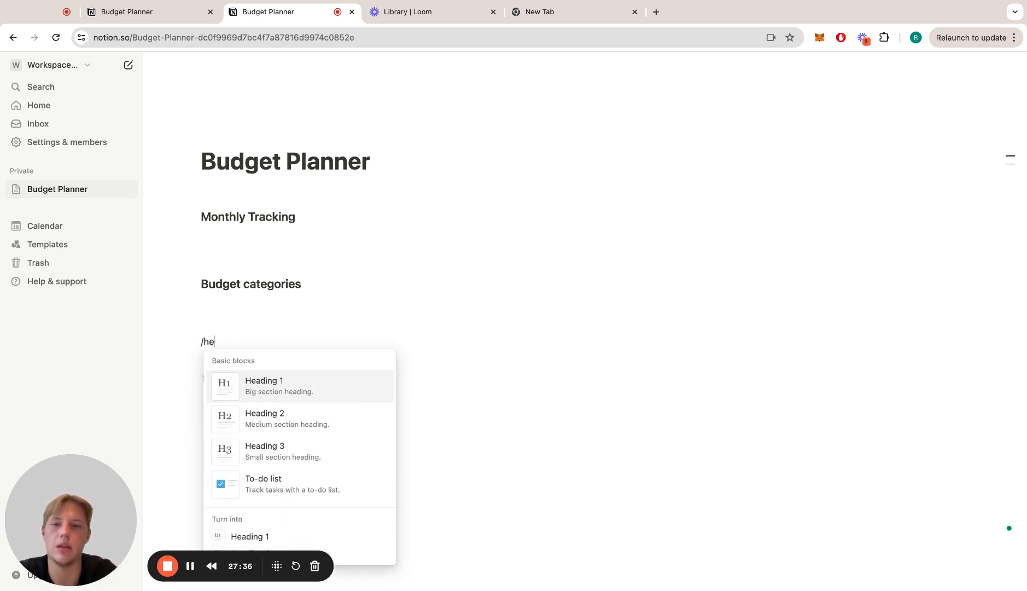
key("Down")
key("Down")
key("Return")
type("Yearly analy")
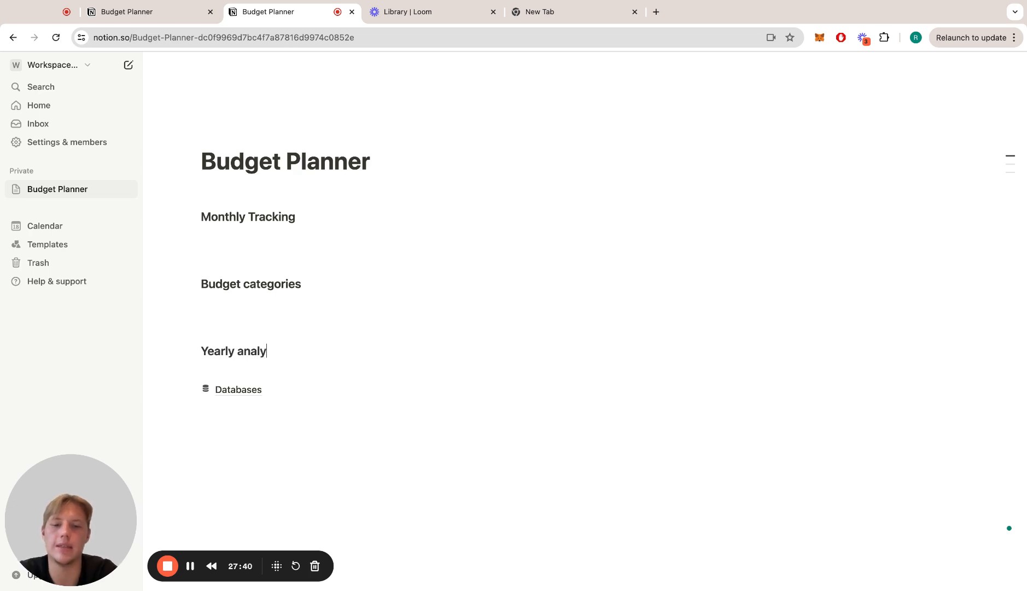
type("tics")
key("Return")
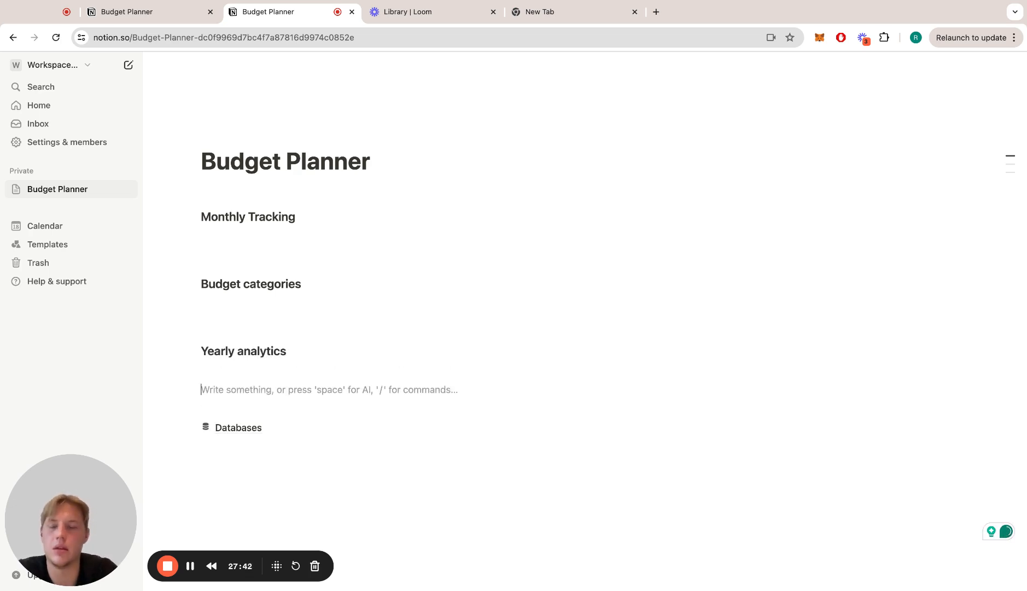
- Insert a new gallery view linked to the Month database below the Monthly Tracking heading
left_click(297, 196)
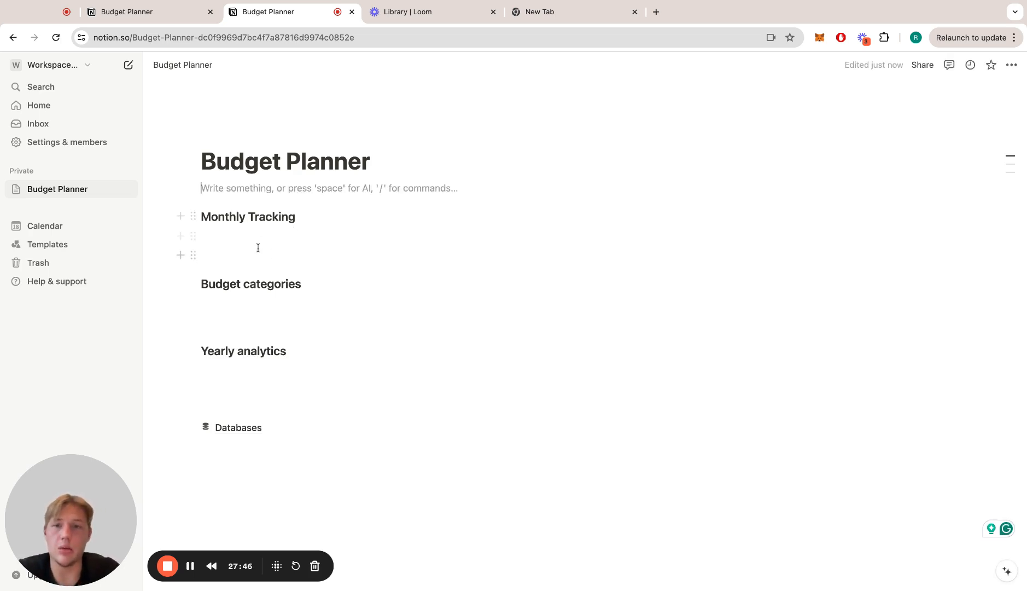
left_click(323, 227)
key("Return")
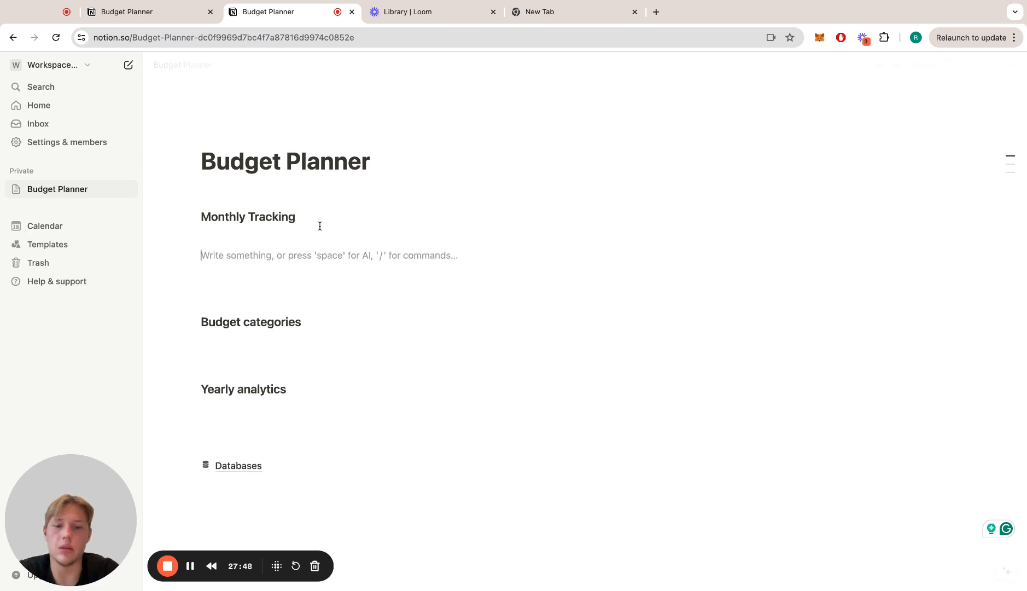
type("/gal")
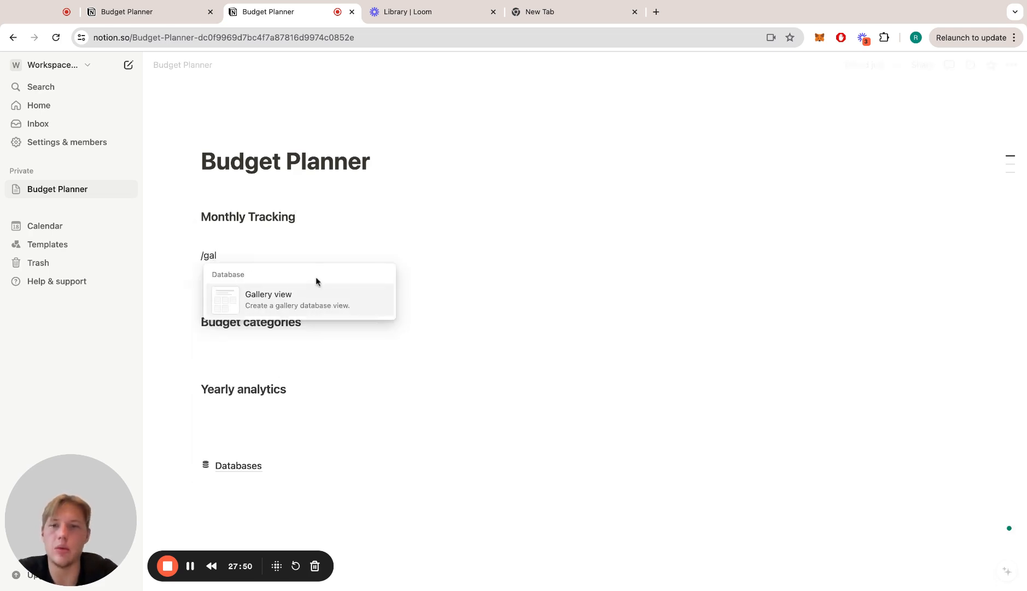
key("Return")
left_click(897, 383)
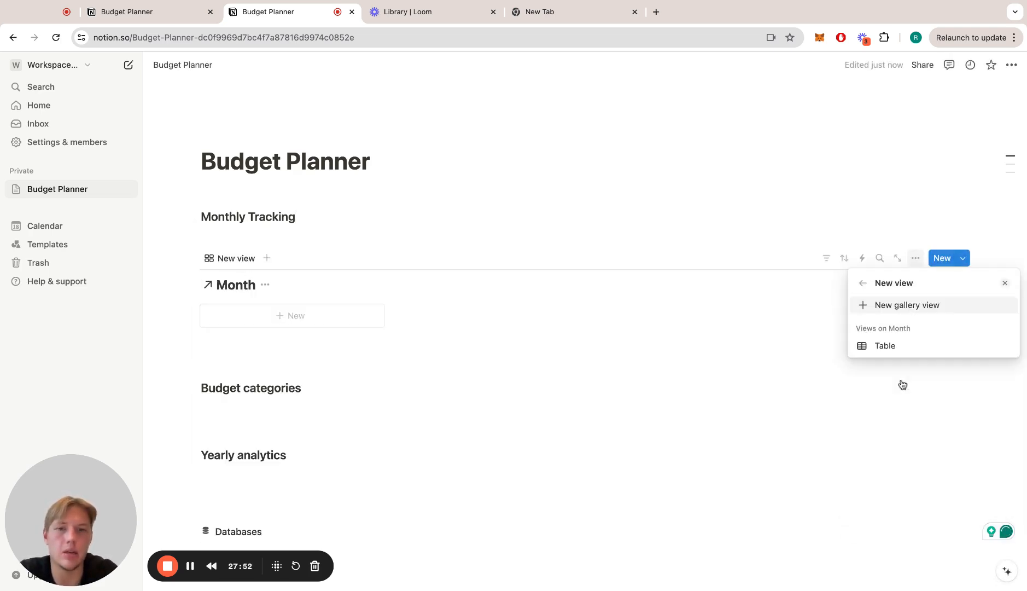
left_click(909, 305)
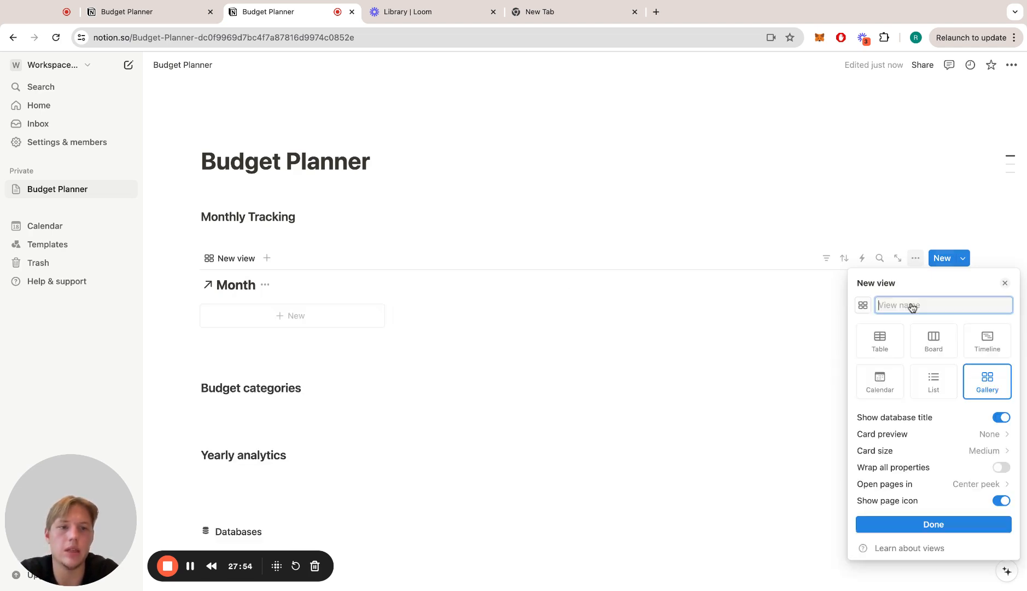
- Hide the gallery's database title and name the view "Month"
left_click(1002, 418)
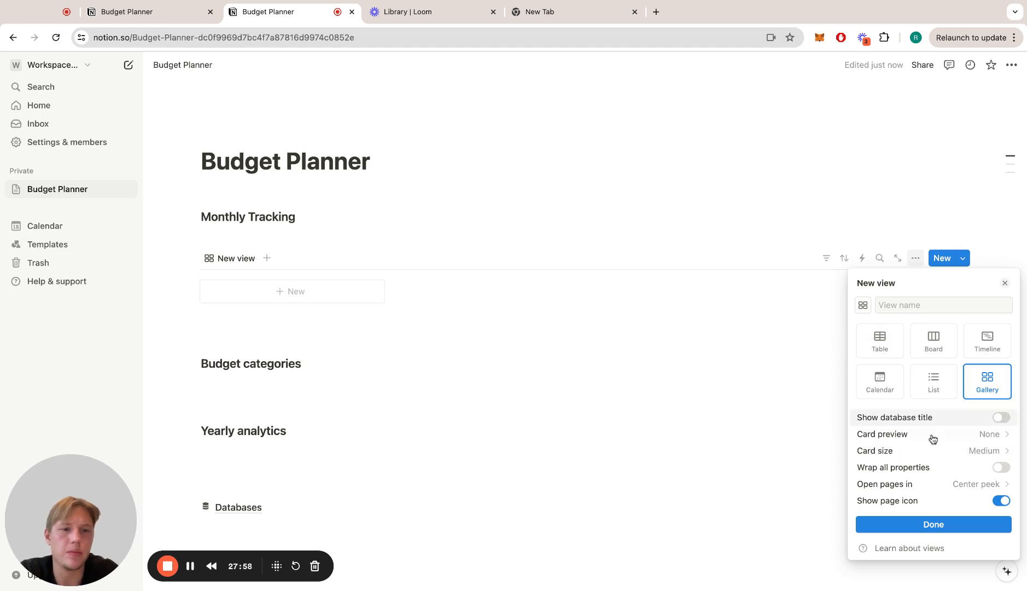
left_click(950, 456)
left_click(955, 455)
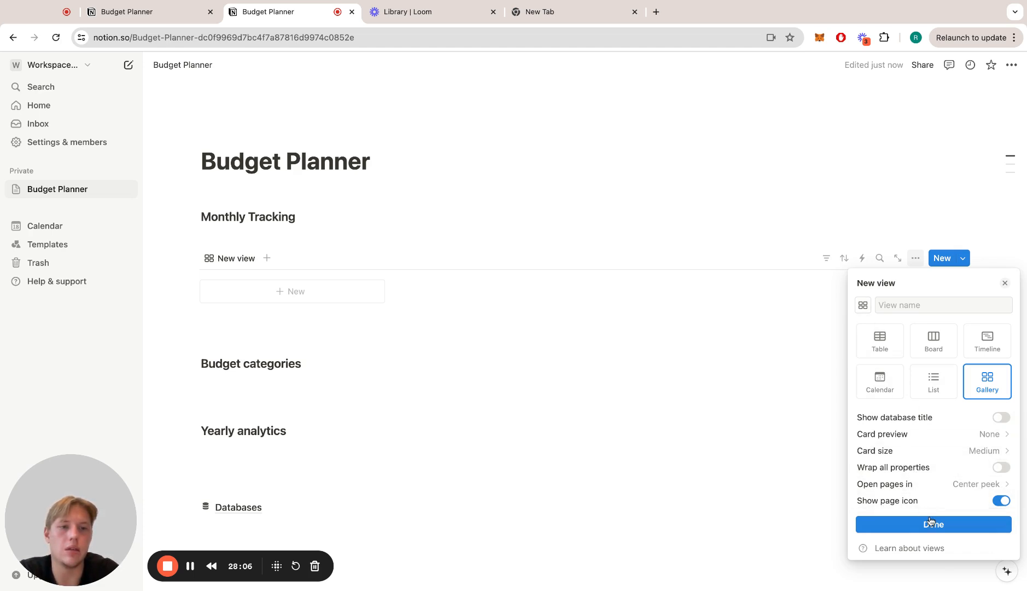
left_click(921, 305)
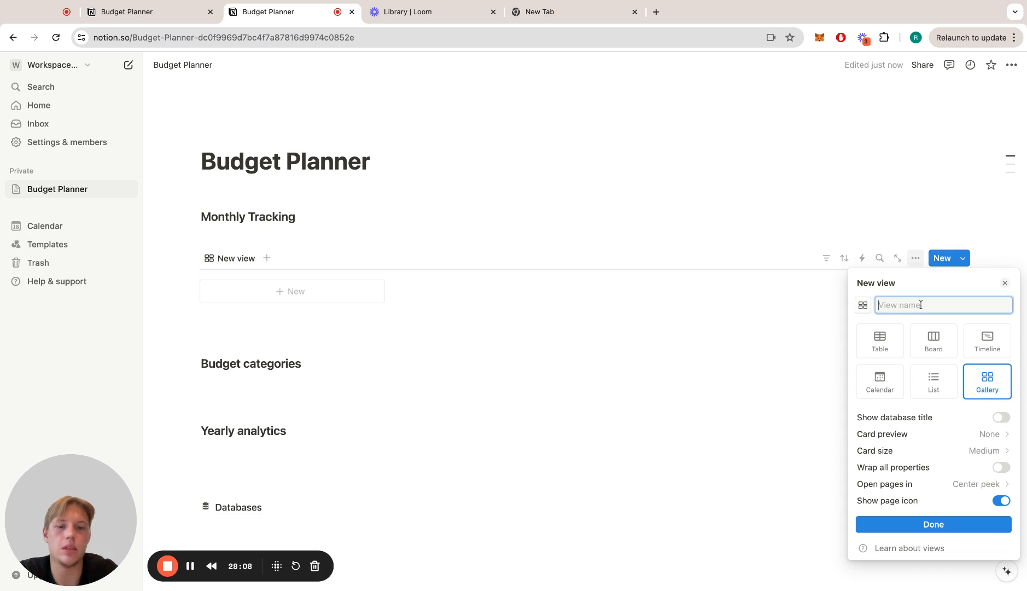
type("Mom")
key("Return")
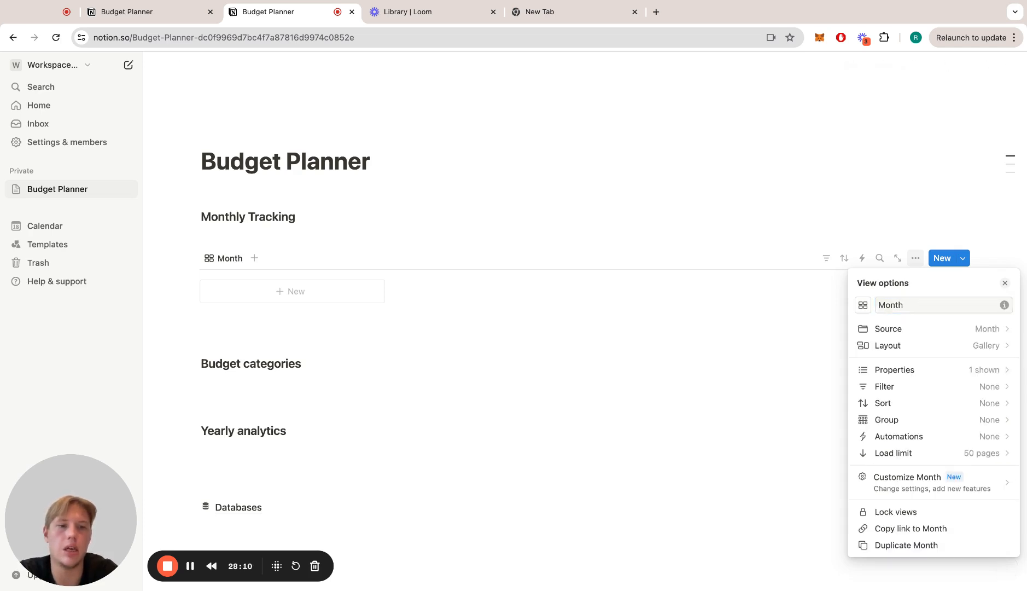
- Show the formatted Total expenses, Total income, Difference, Total budget and Budget difference properties on the Month gallery cards
left_click(950, 370)
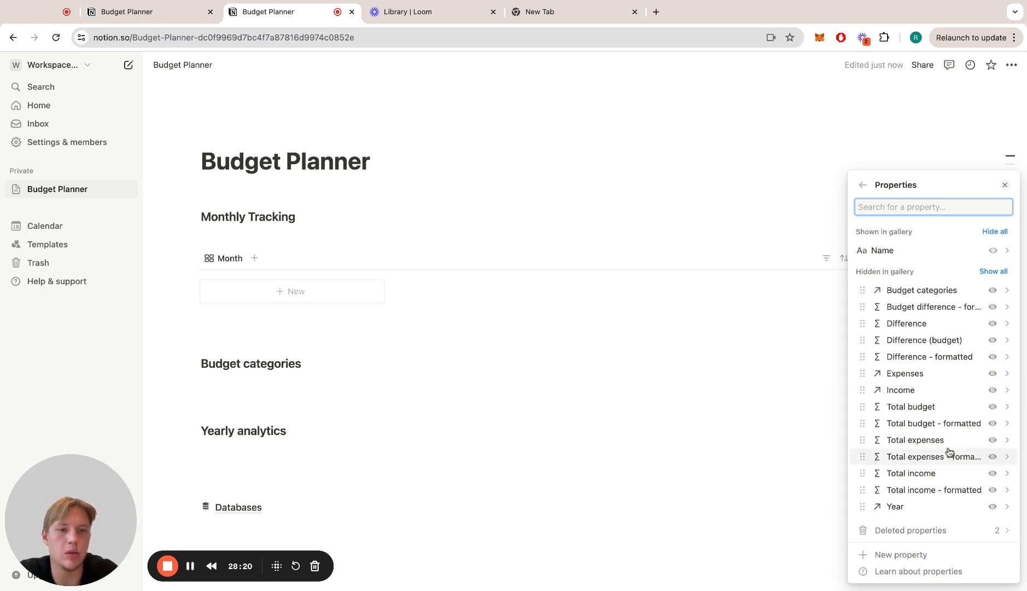
left_click(993, 458)
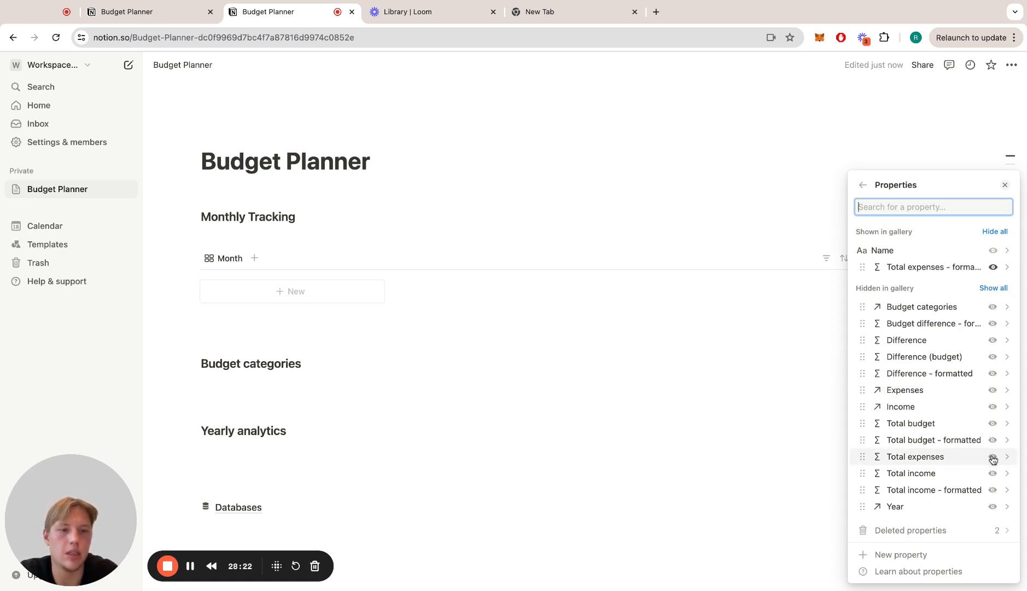
left_click(992, 490)
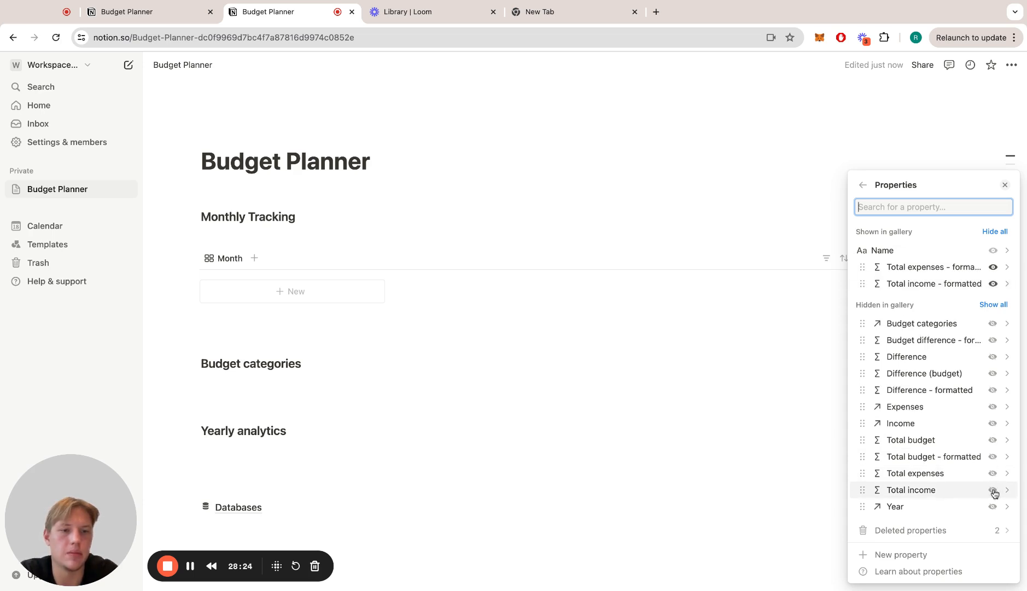
left_click(991, 391)
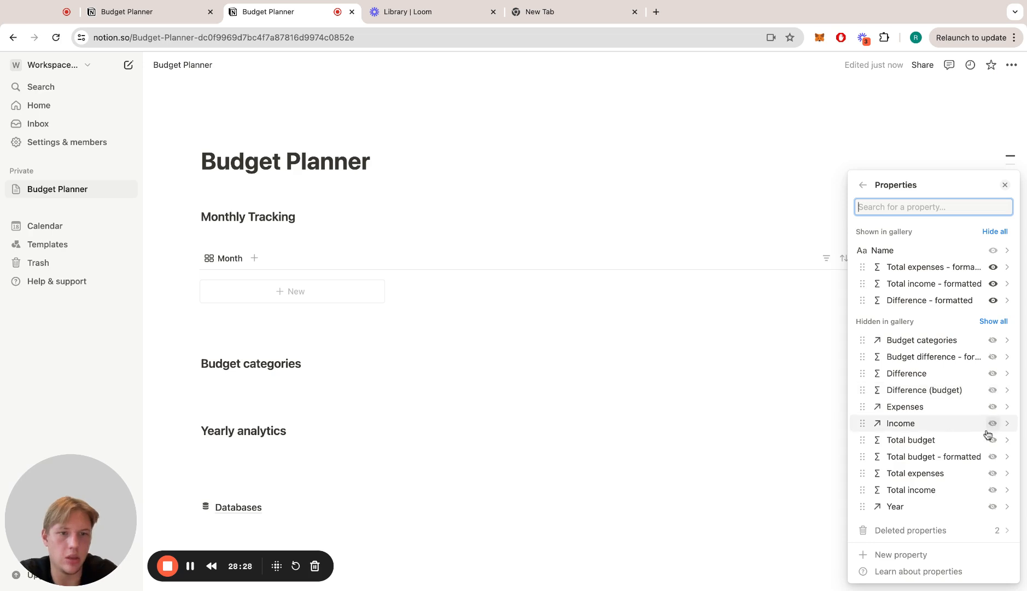
left_click(992, 457)
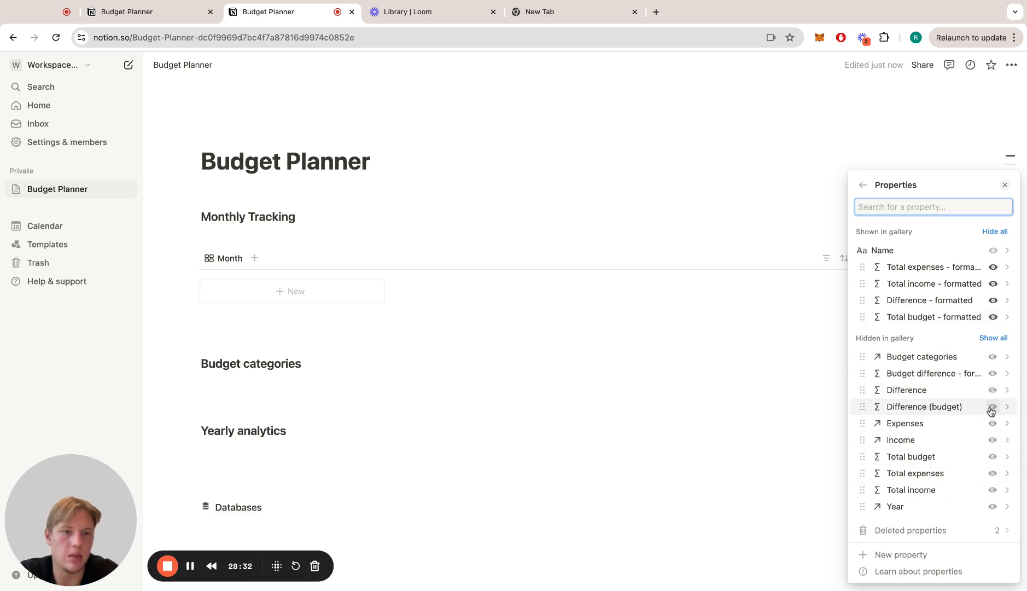
left_click(992, 374)
left_click(681, 342)
- Insert a new blank board database below the Budget categories heading, leaving an empty line between them
scroll(479, 417, "down", 2)
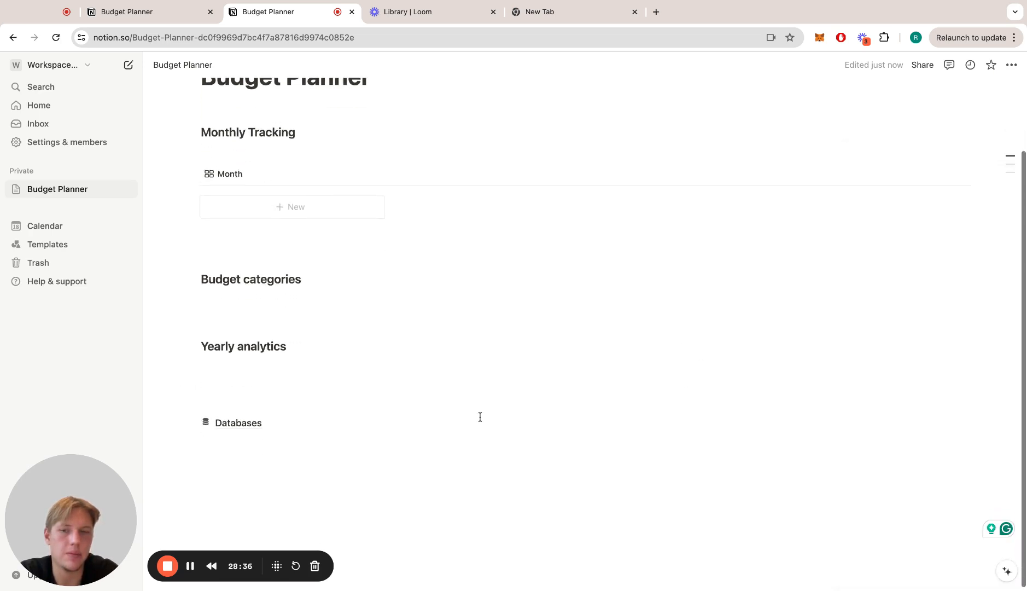
left_click(325, 299)
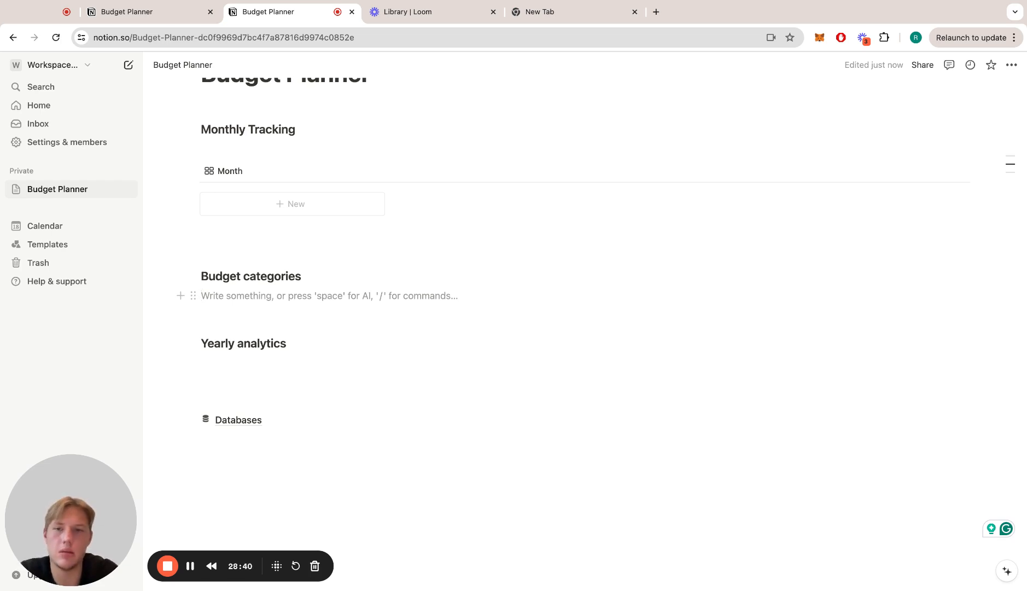
type("/")
key("BackSpace")
type("1")
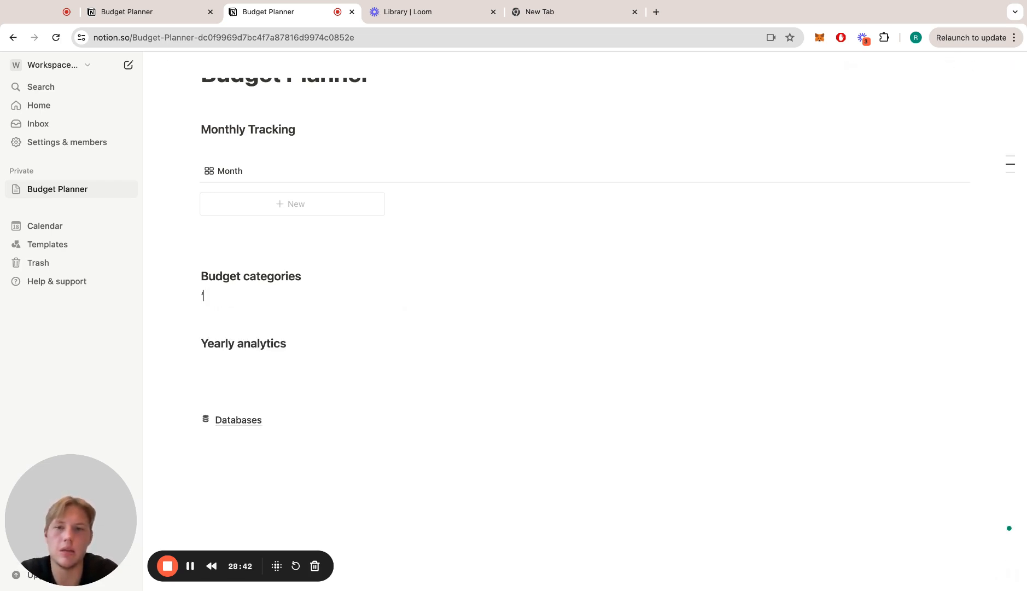
key("Return")
type("/b")
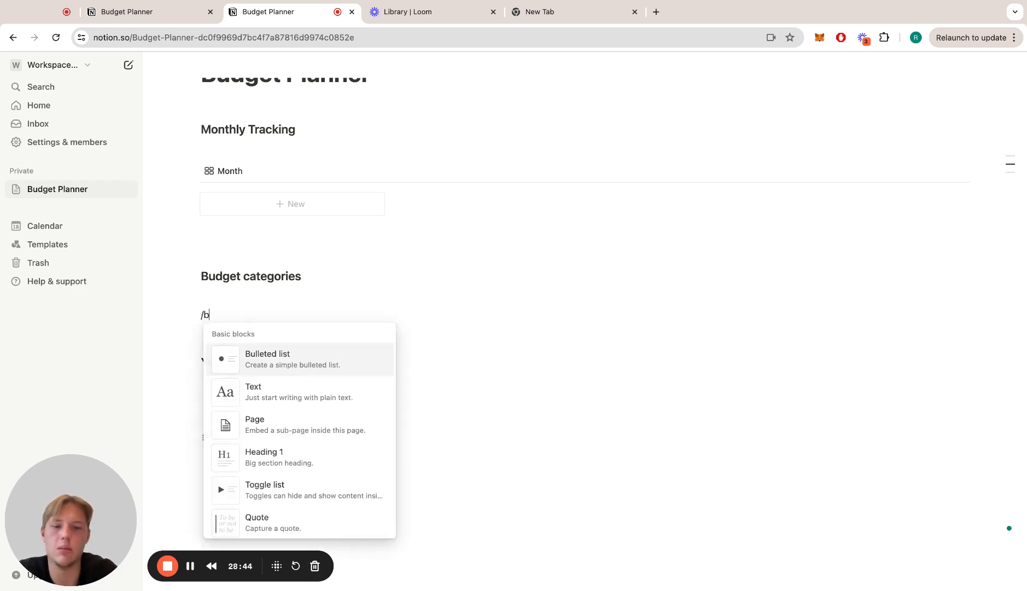
type("oa")
key("Return")
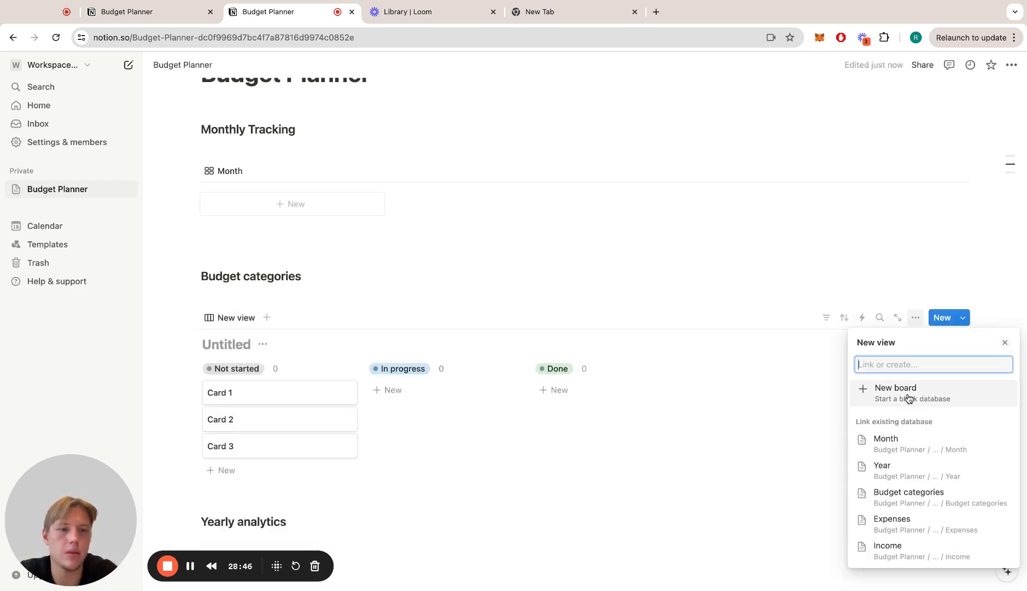
left_click(908, 399)
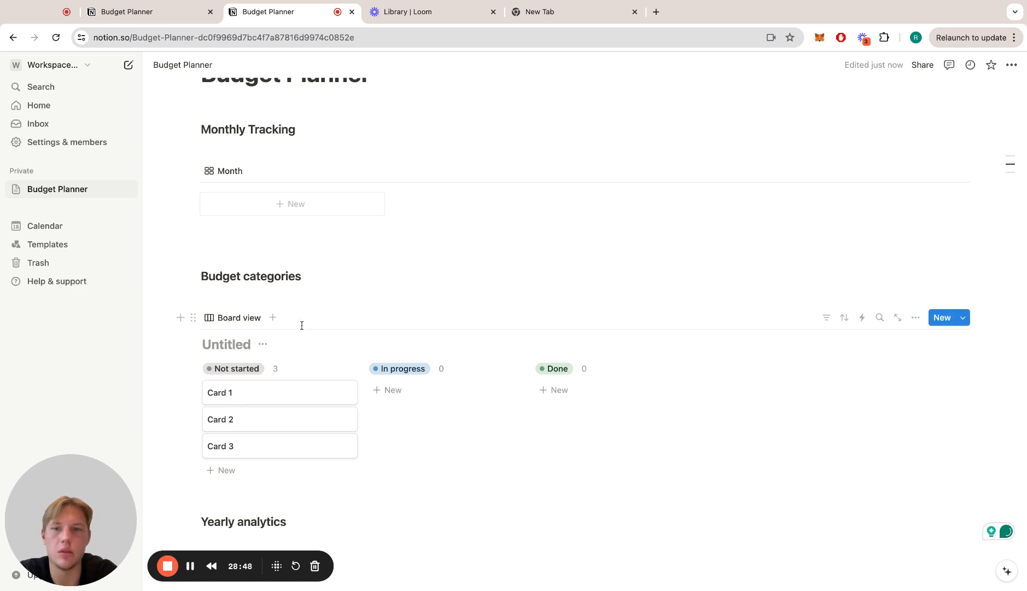
- Check the blank board's view and layout options, and delete the board from the page
left_click(219, 318)
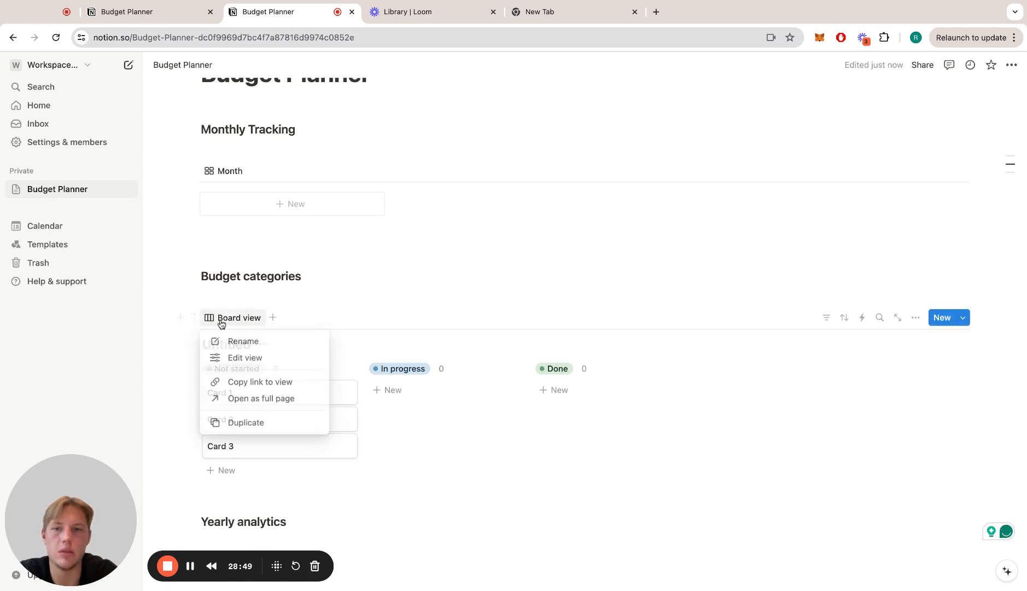
left_click(252, 357)
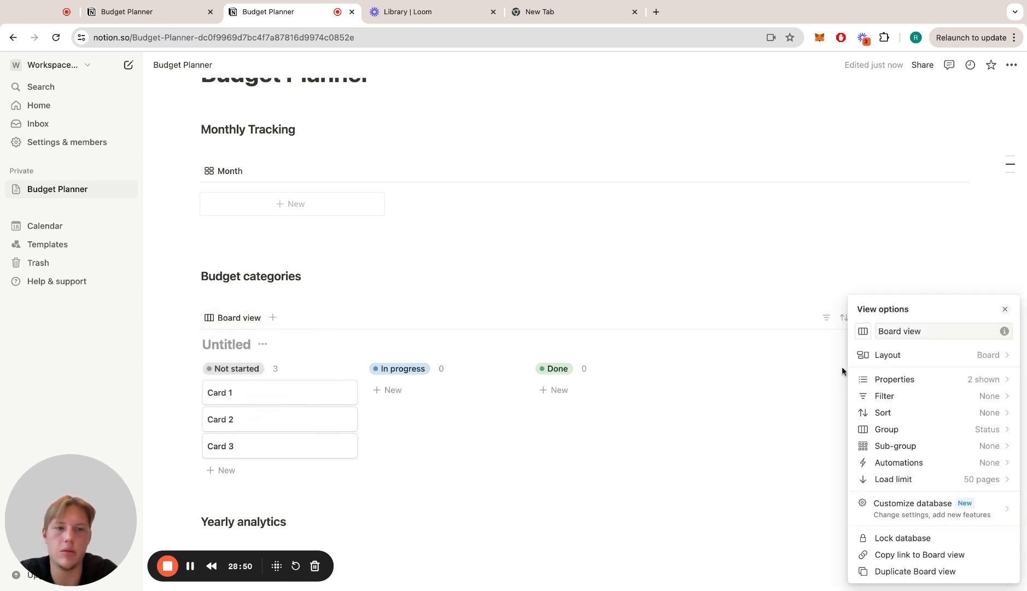
left_click(930, 356)
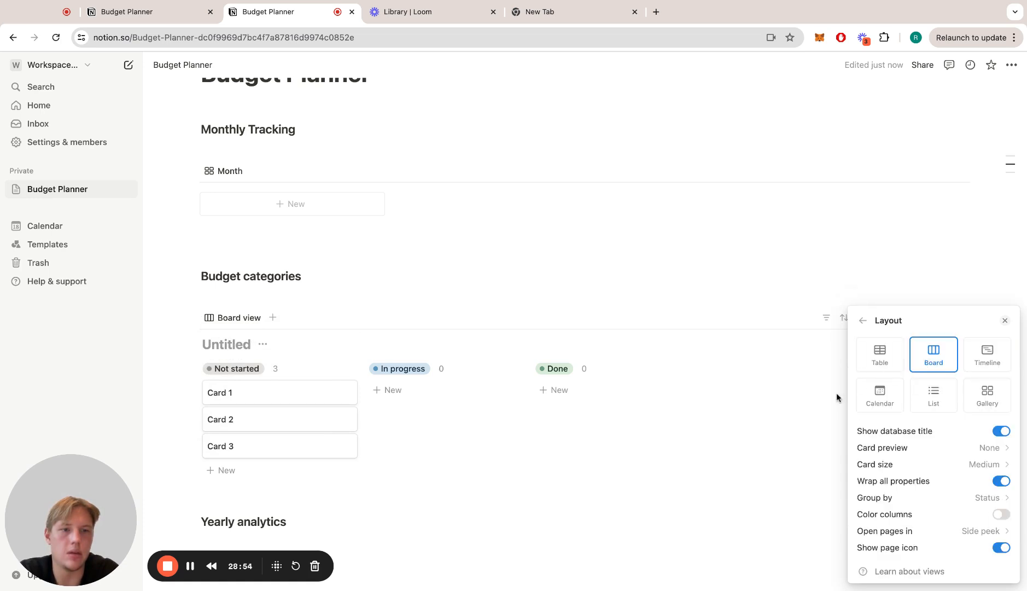
left_click(799, 420)
left_click(193, 316)
key("Delete")
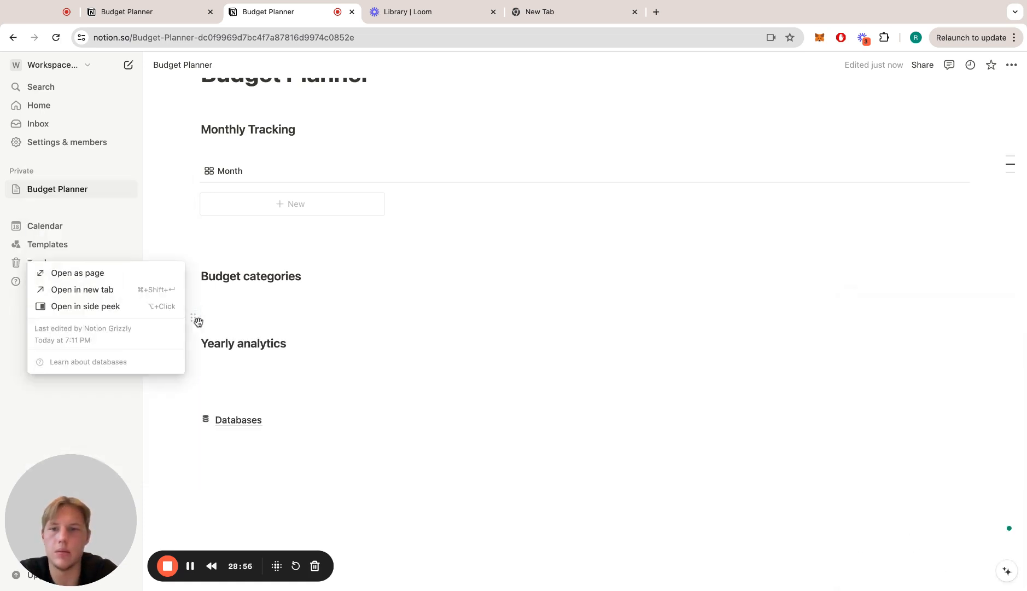
- Insert a new board view linked to the Budget categories database below the Budget categories heading
left_click(249, 309)
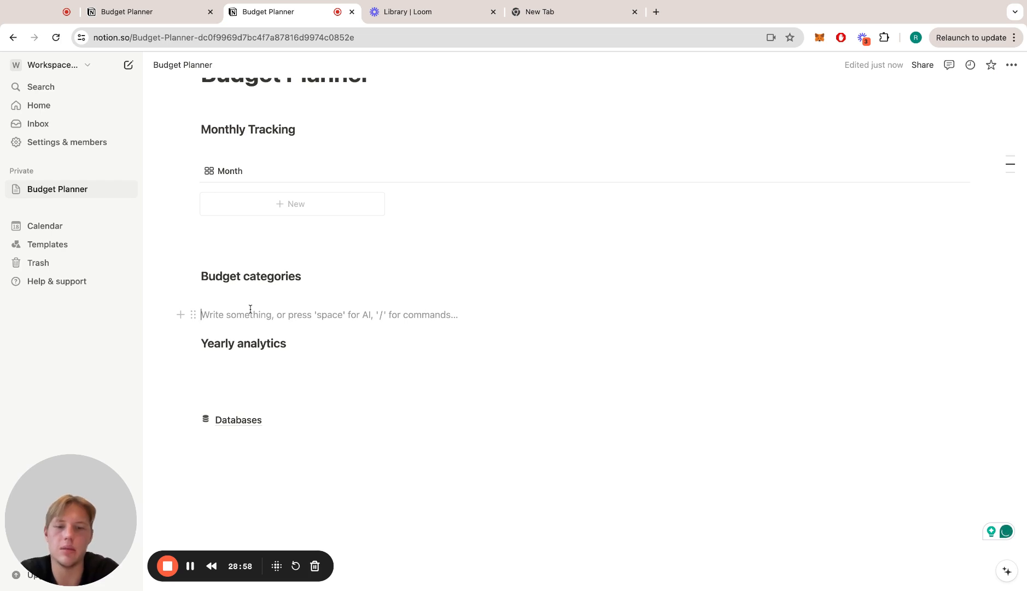
type("/")
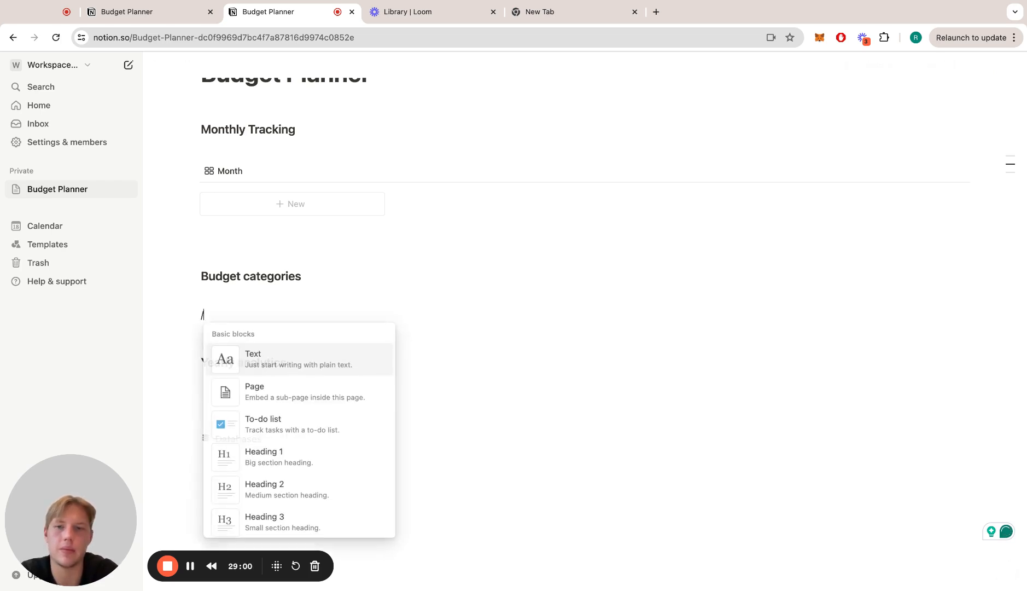
type("boa")
key("Return")
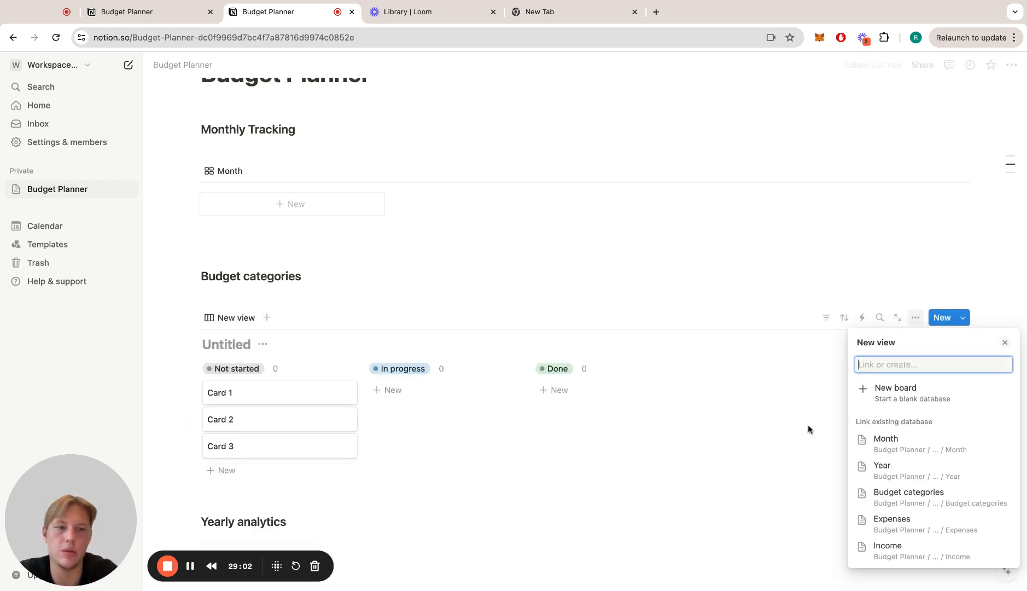
left_click(906, 495)
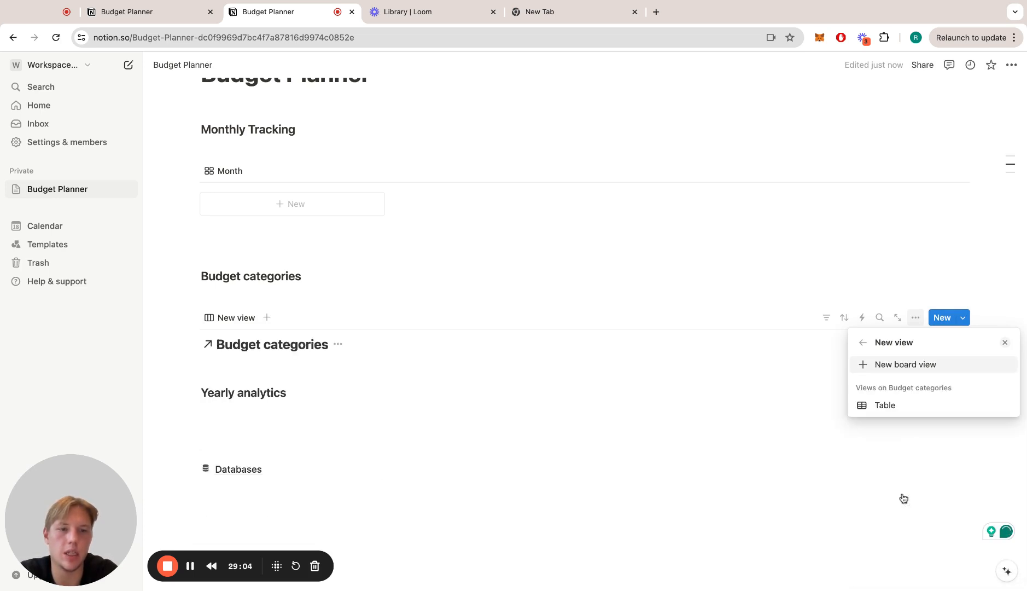
left_click(917, 364)
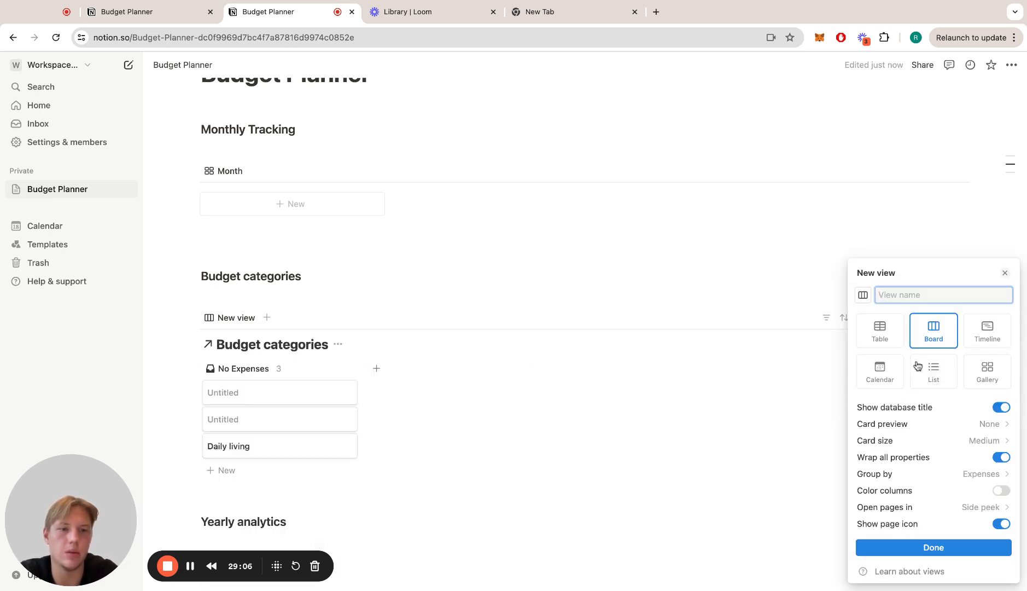
- Hide the database title on the new Budget categories board and group its cards by Month
left_click(1002, 408)
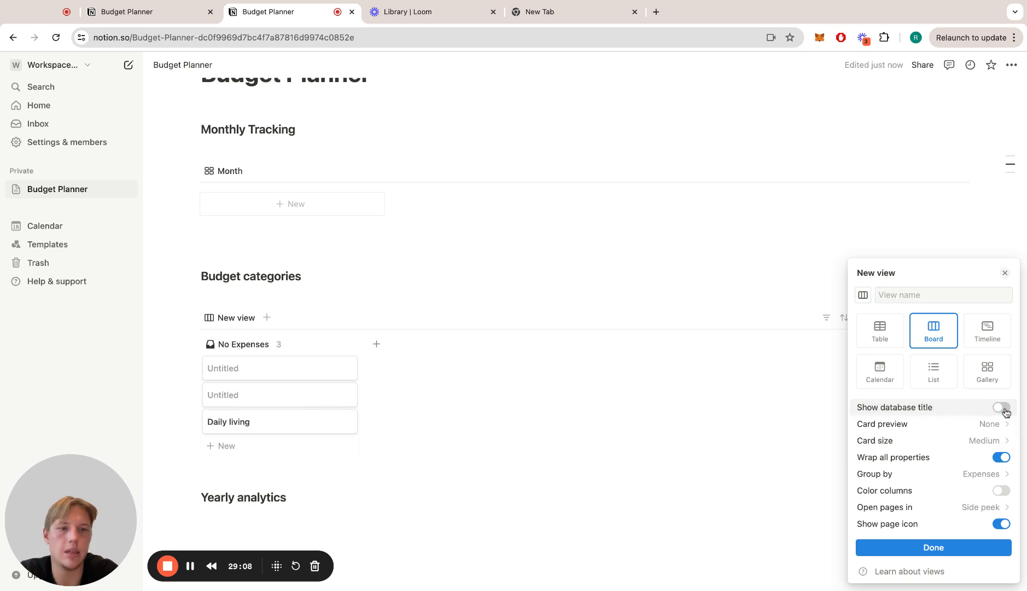
left_click(930, 474)
left_click(945, 364)
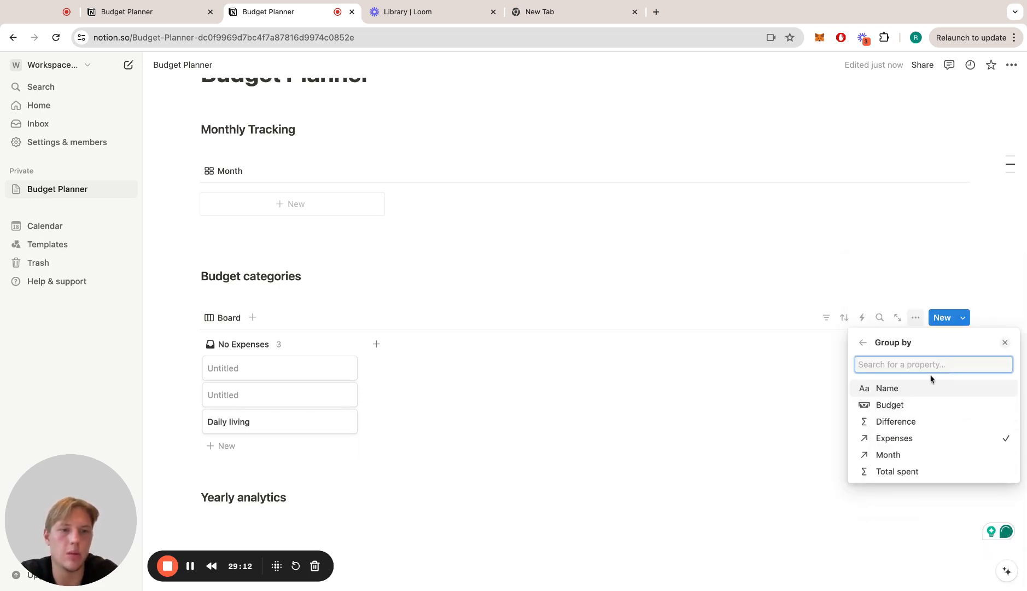
left_click(905, 456)
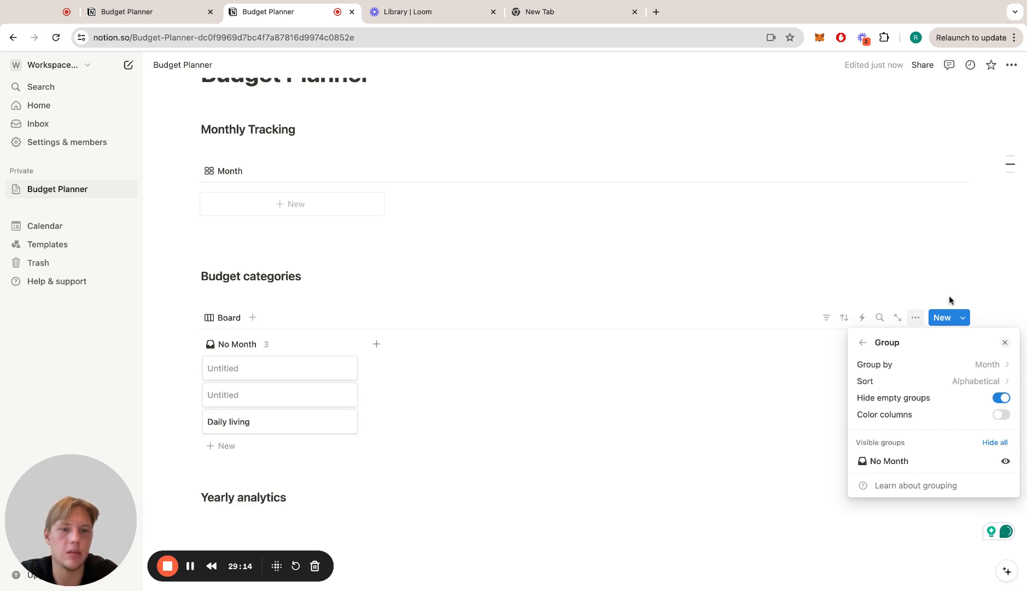
- Show the Total spent, Budget and Difference properties on the Budget categories board cards
left_click(864, 343)
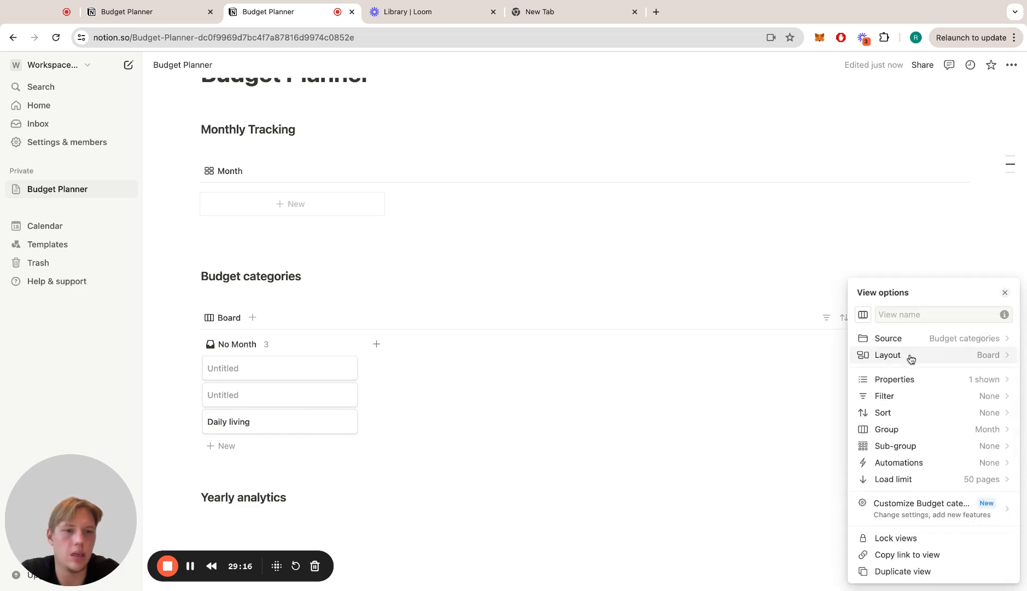
left_click(923, 381)
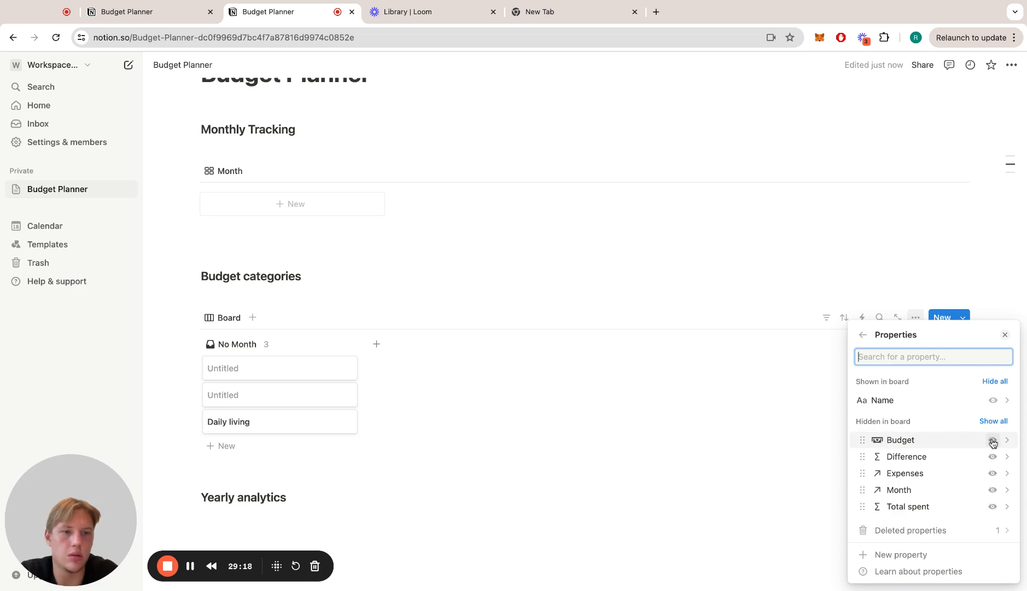
left_click(993, 507)
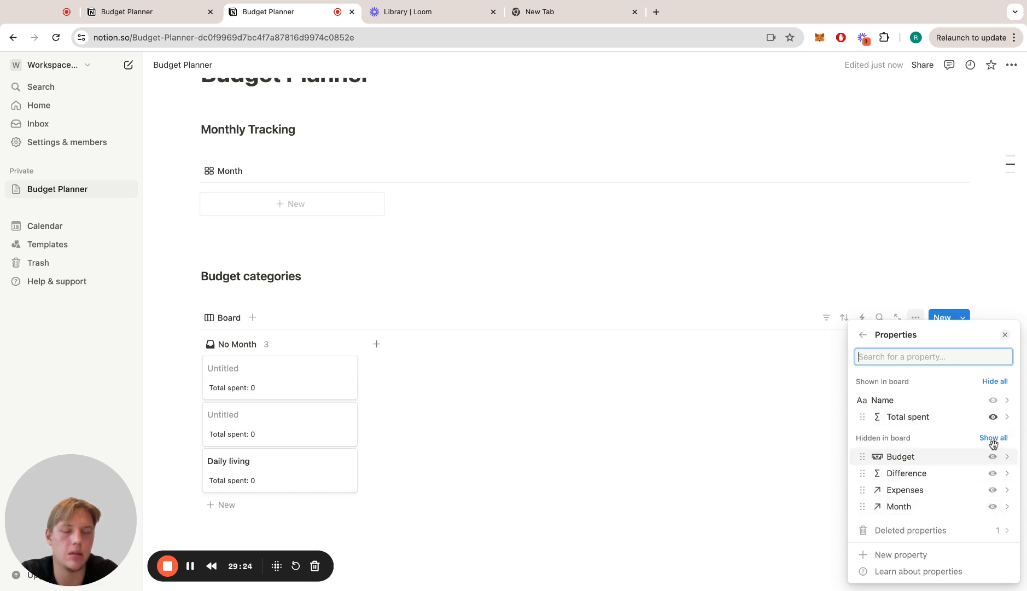
left_click(993, 457)
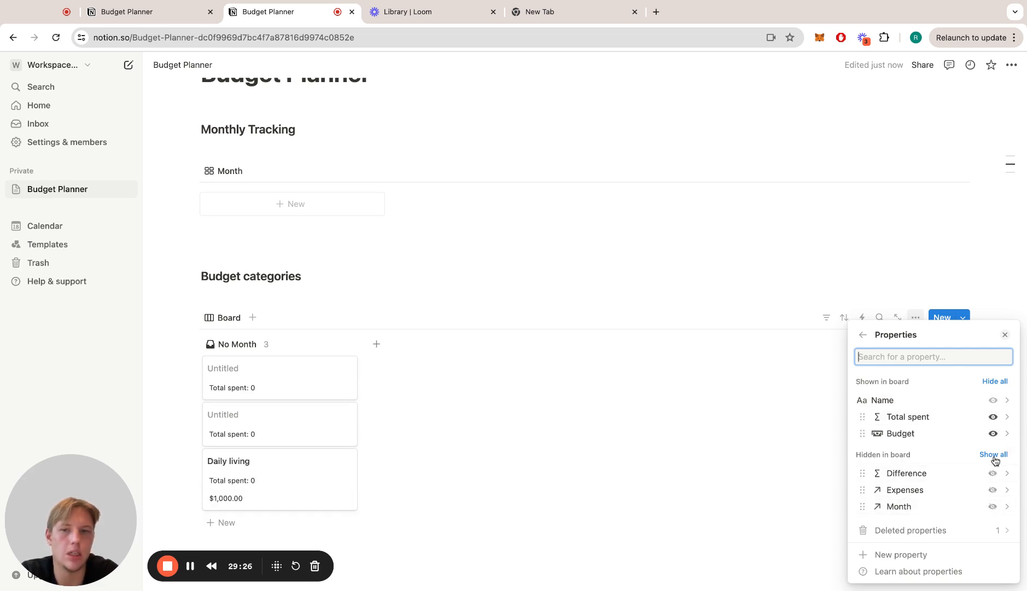
left_click(993, 474)
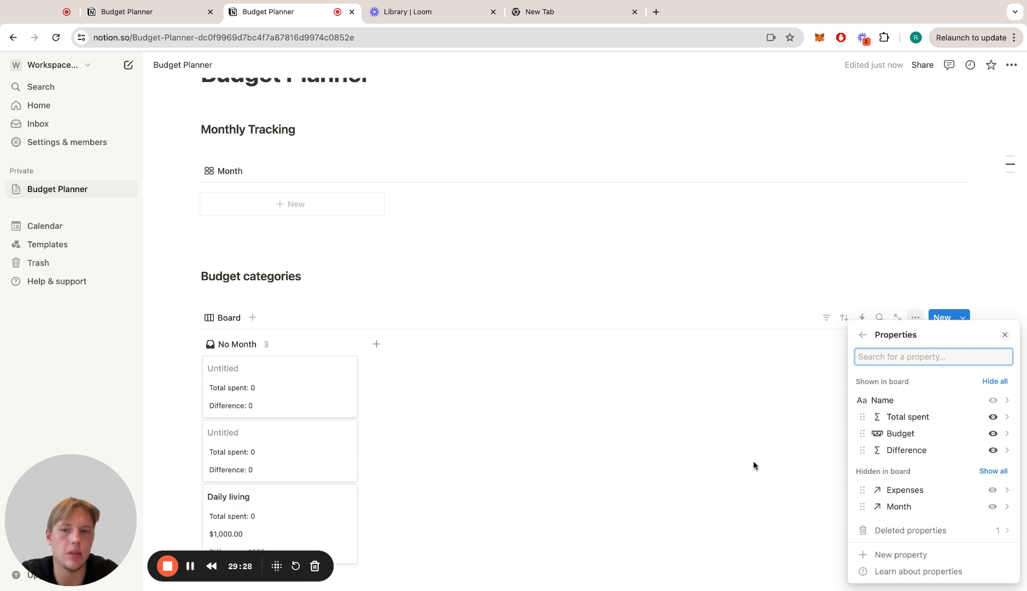
left_click(719, 472)
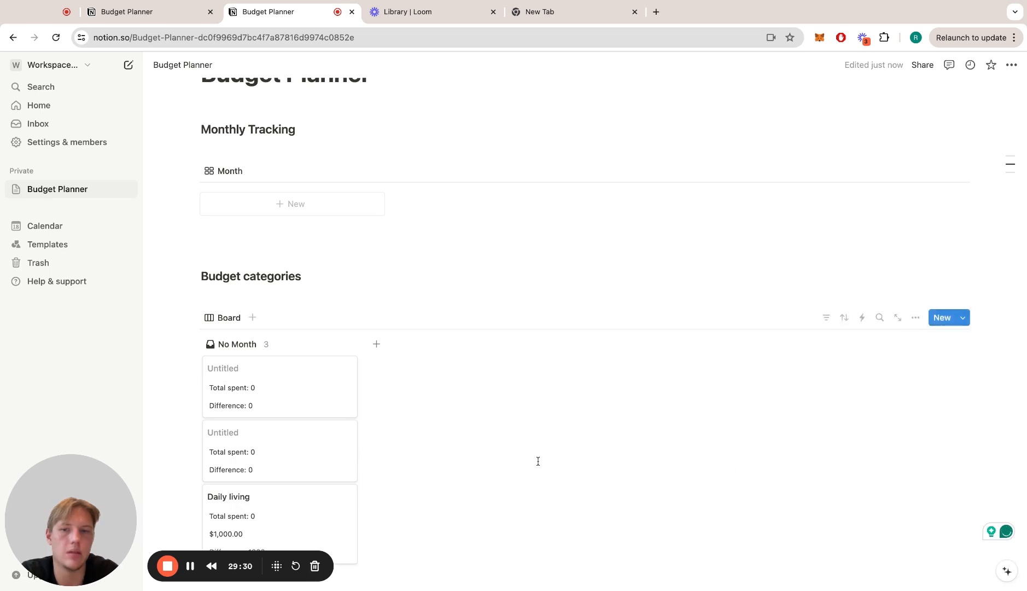
- Delete the two untitled cards from the No Month group of the Budget categories board
scroll(539, 461, "down", 3)
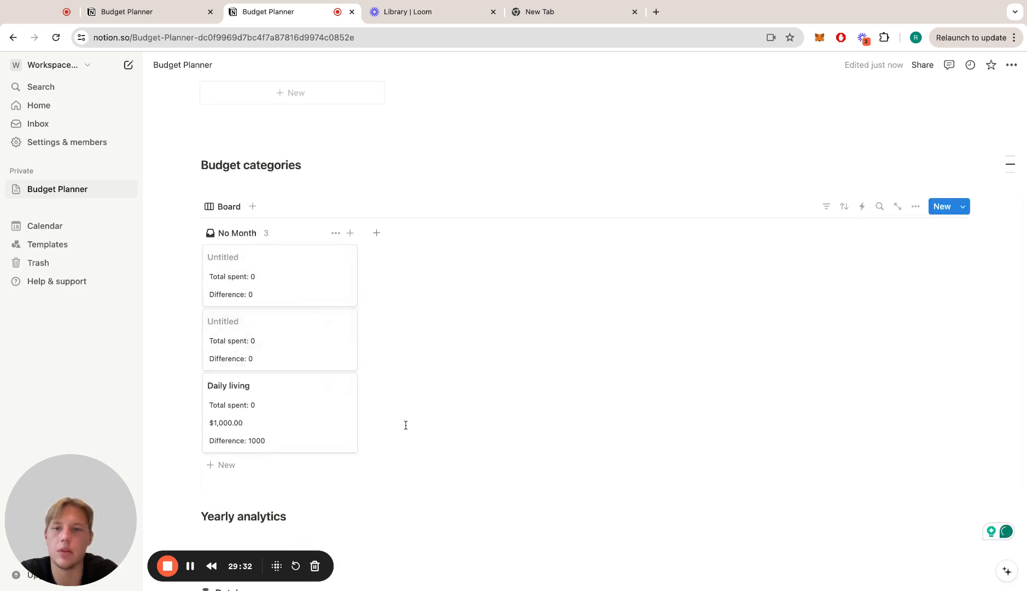
left_click_drag(406, 425, 271, 300)
key("Delete")
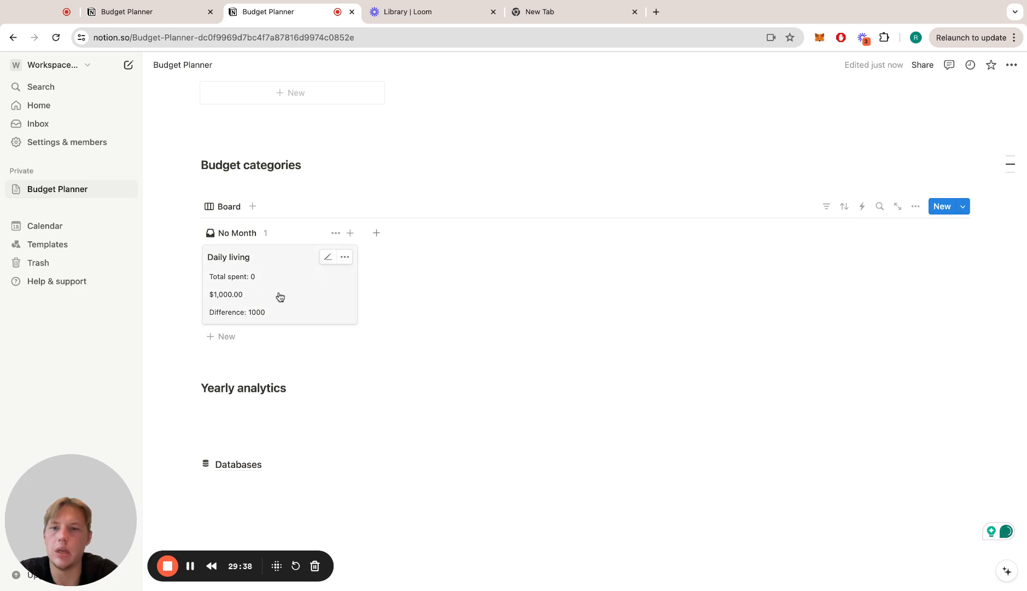
- Open the Daily living card and add a new property named "Difference - formatted"
left_click(233, 296)
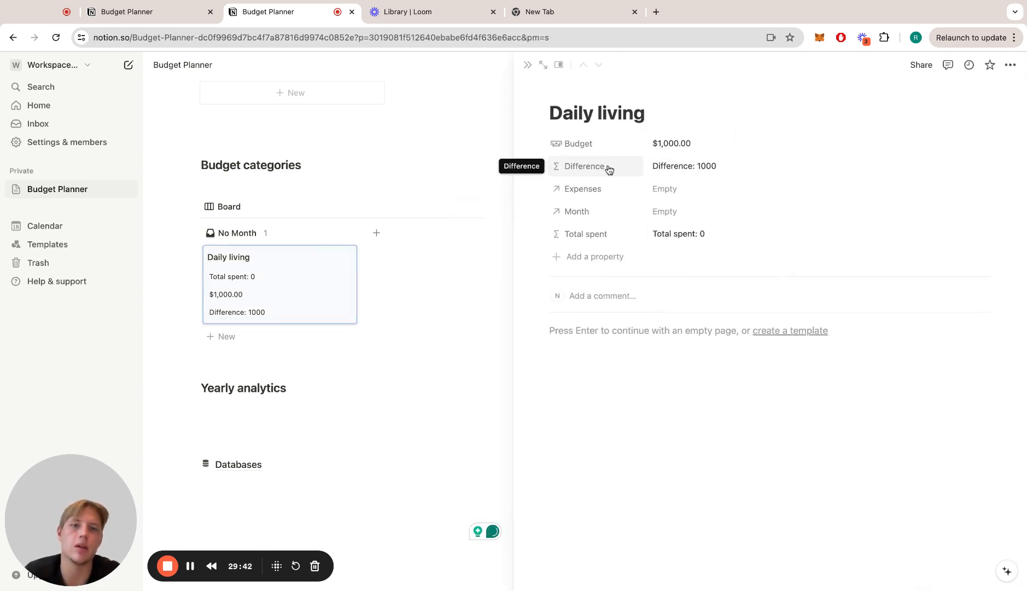
left_click(603, 258)
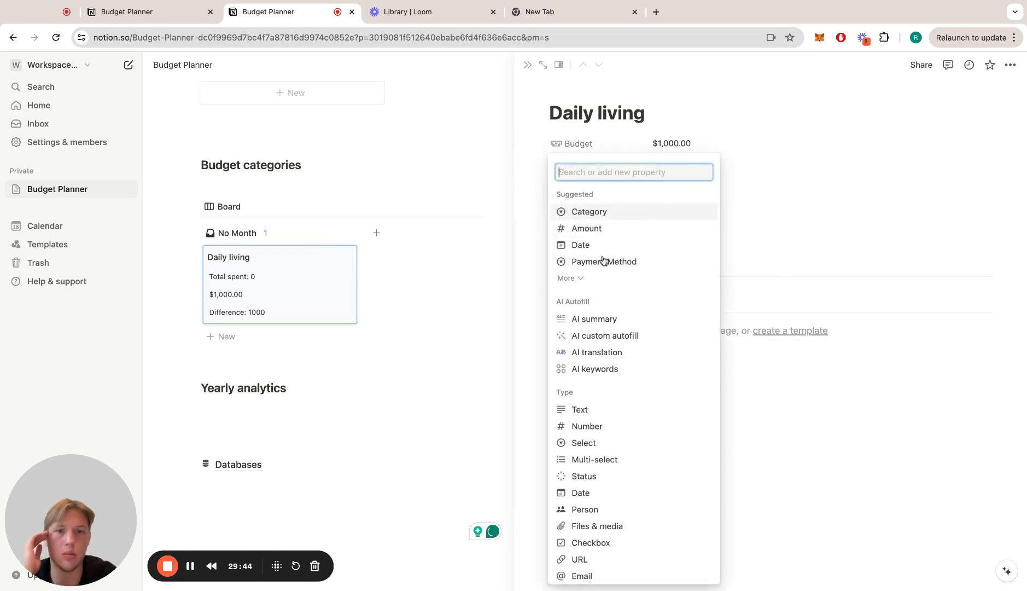
type("Di")
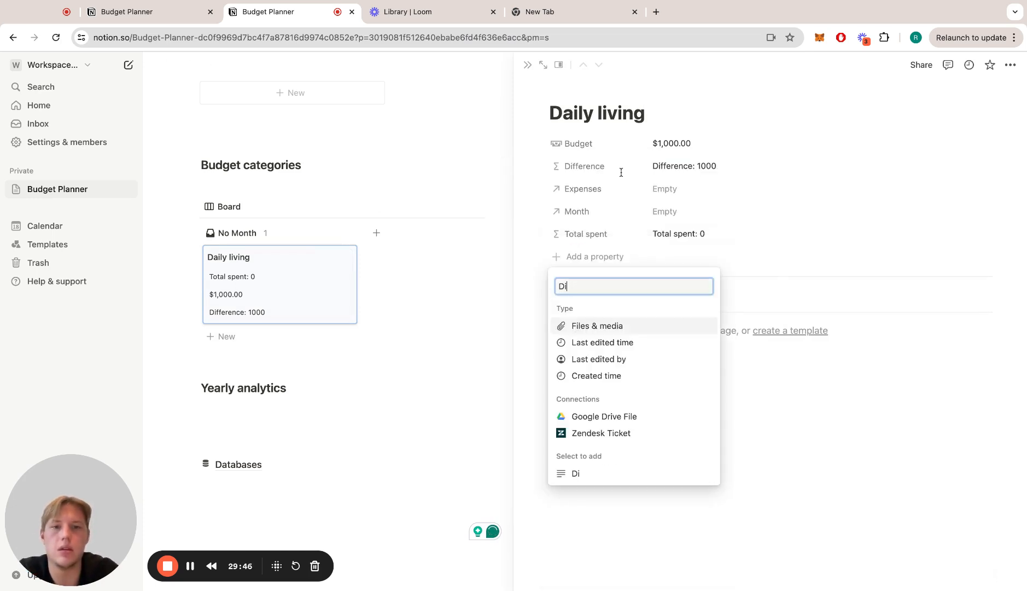
type("fference ")
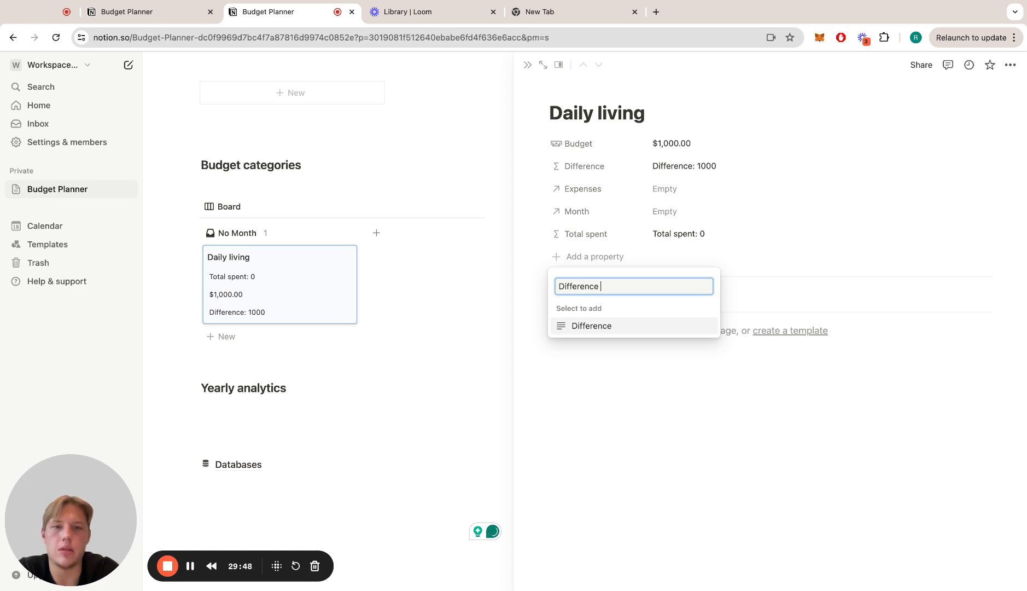
type("- formatted")
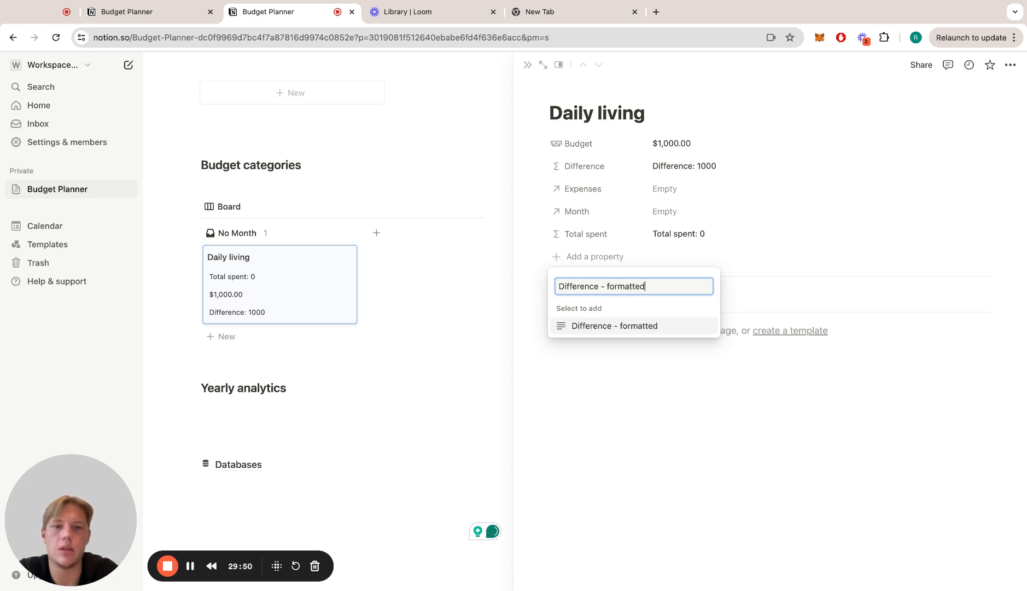
key("Return")
- Set the type of the "Difference - formatted" property to Formula
left_click(624, 238)
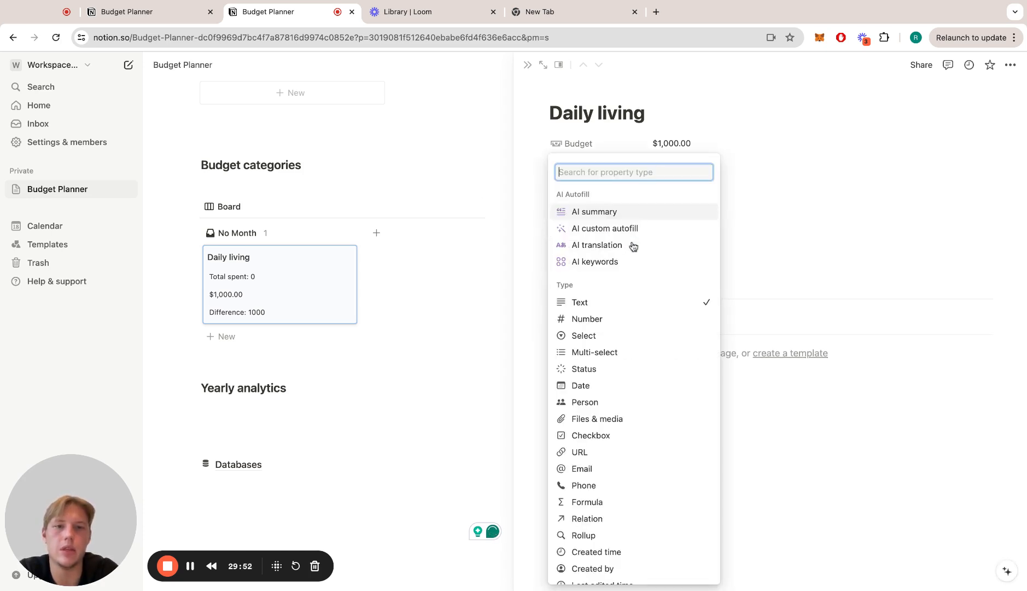
type("for")
left_click(637, 257)
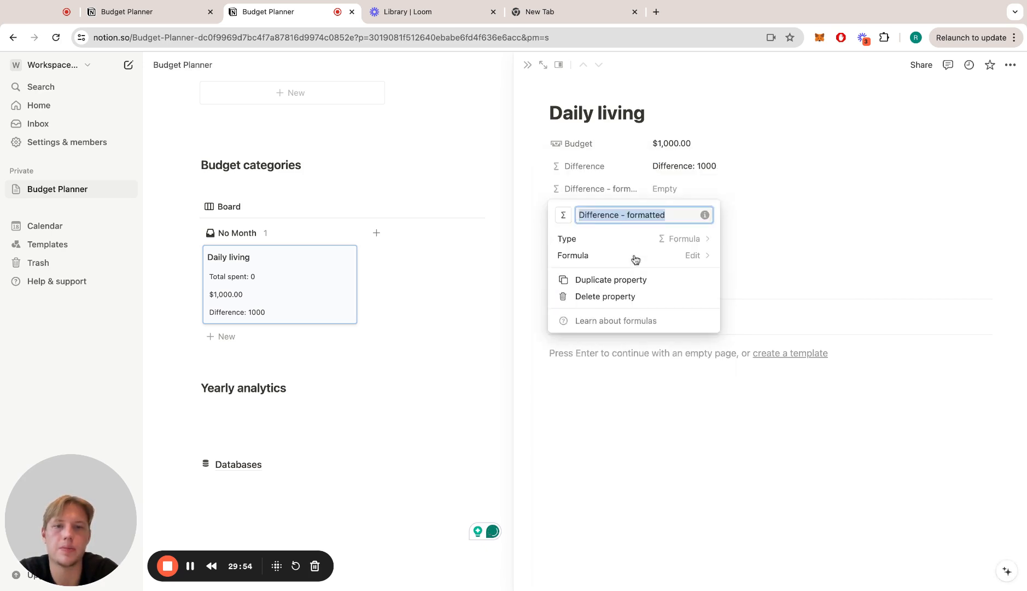
left_click(646, 239)
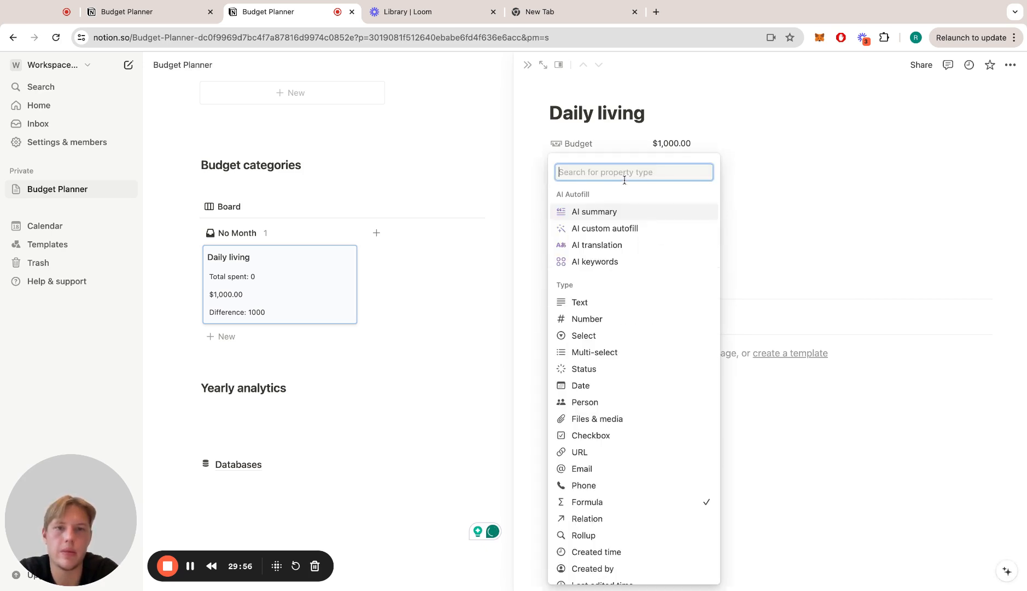
type("for")
left_click(626, 259)
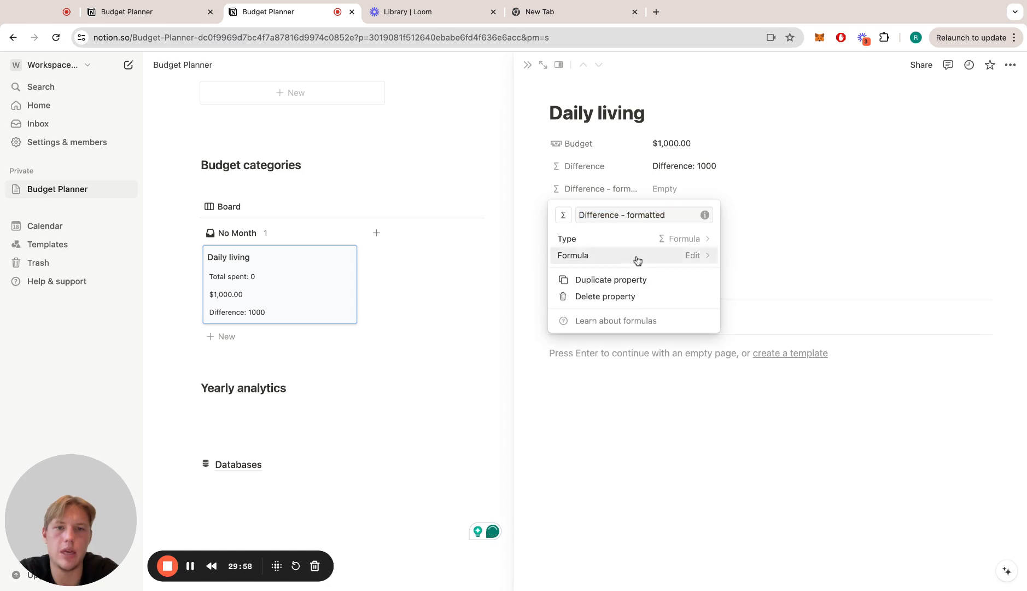
- Give the "Difference - formatted" property a formula joining the text "Difference: " with the Difference property
left_click(638, 257)
type("\"Difference: ")
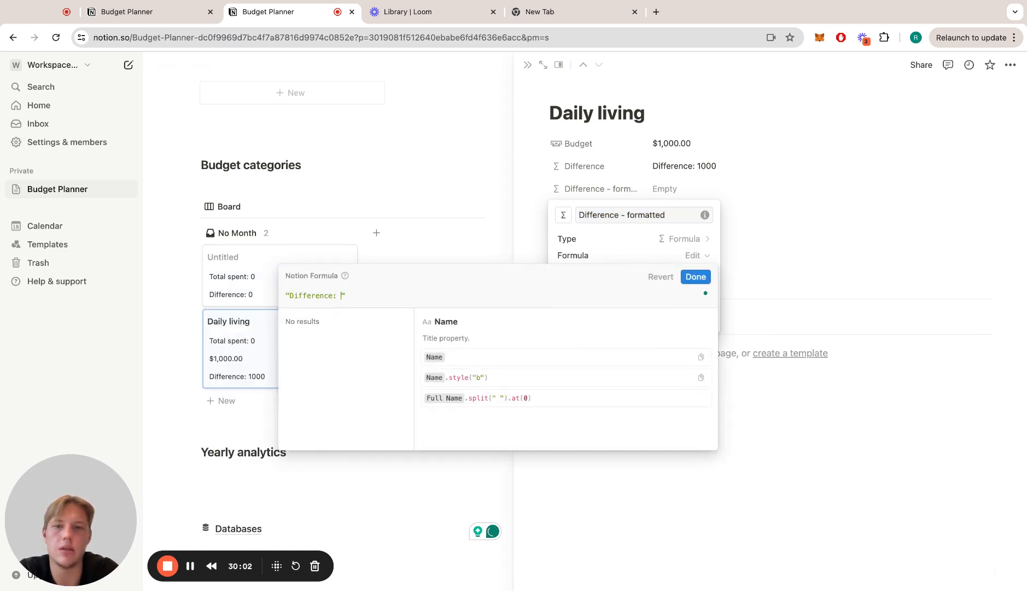
type("\" + di")
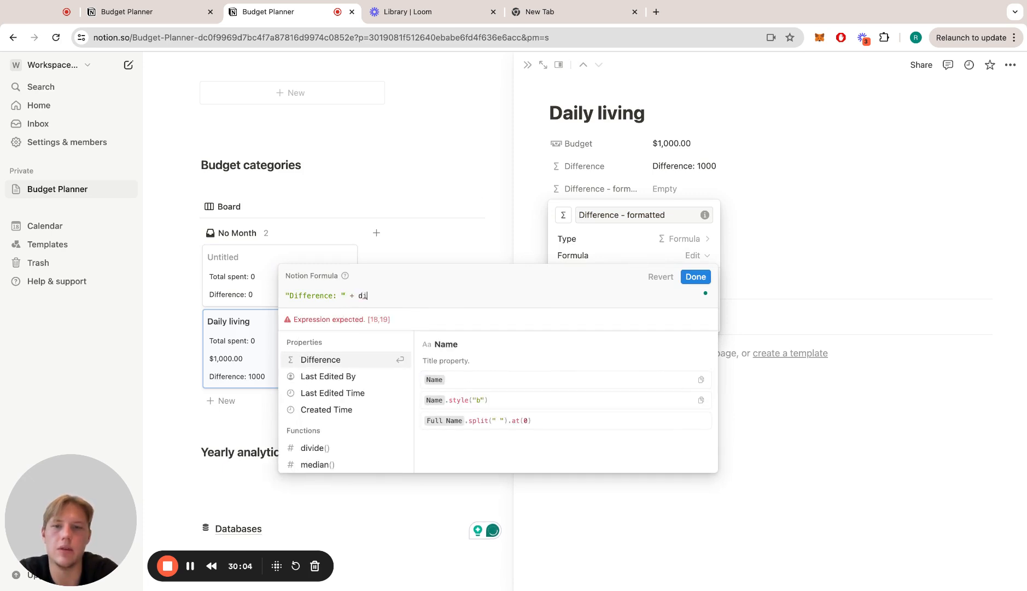
key("Return")
left_click(696, 278)
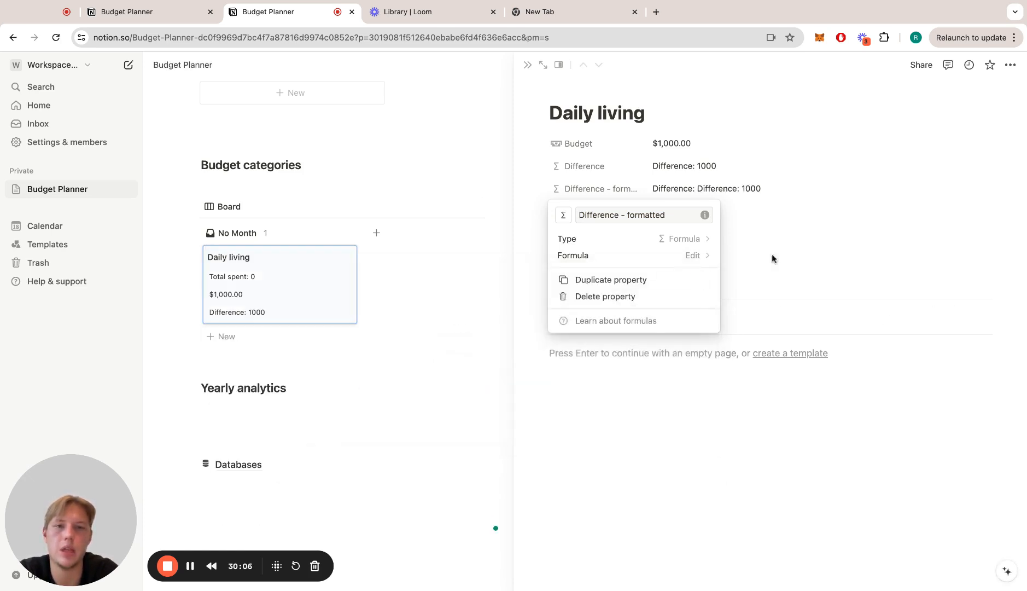
left_click(808, 252)
left_click(409, 361)
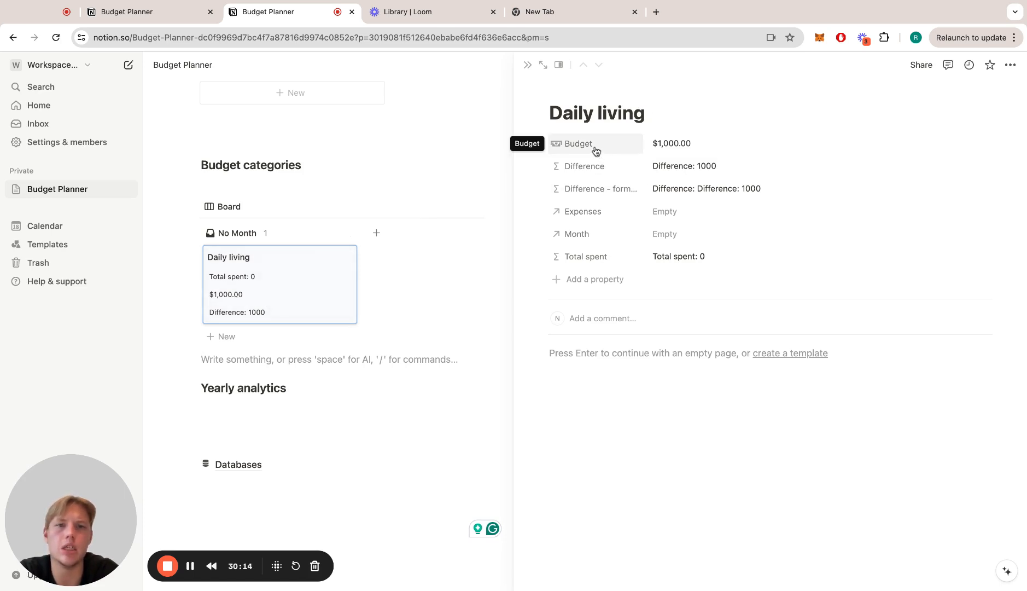
- Rename the "Difference - formatted" property as "Budget - formatted"
left_click(630, 191)
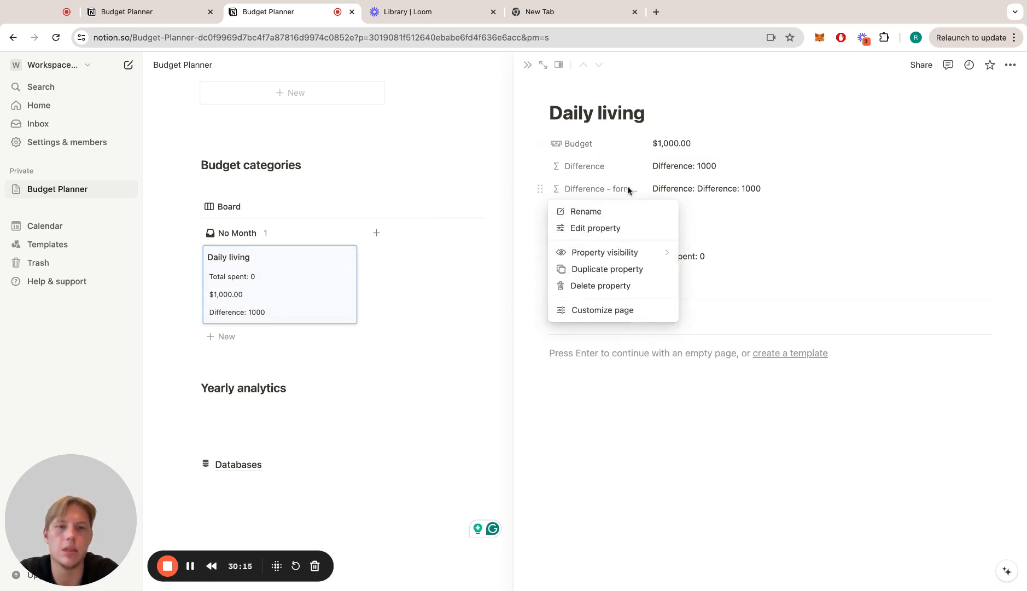
left_click(605, 219)
double_click(614, 218)
type("Budget - formatted")
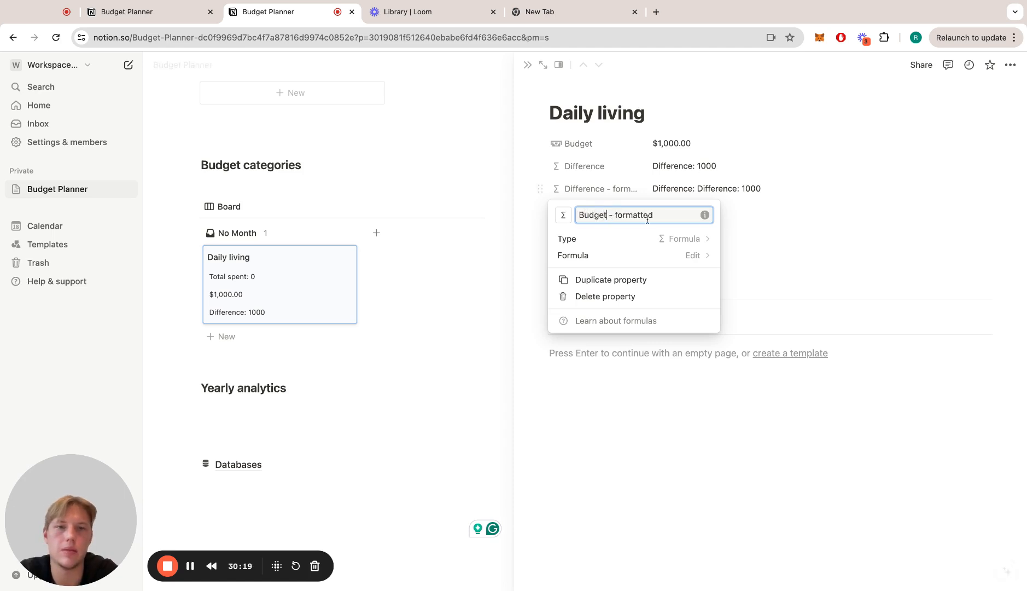
- Change the "Budget - formatted" formula so it joins the text "Budget: " with the Budget property
left_click(637, 255)
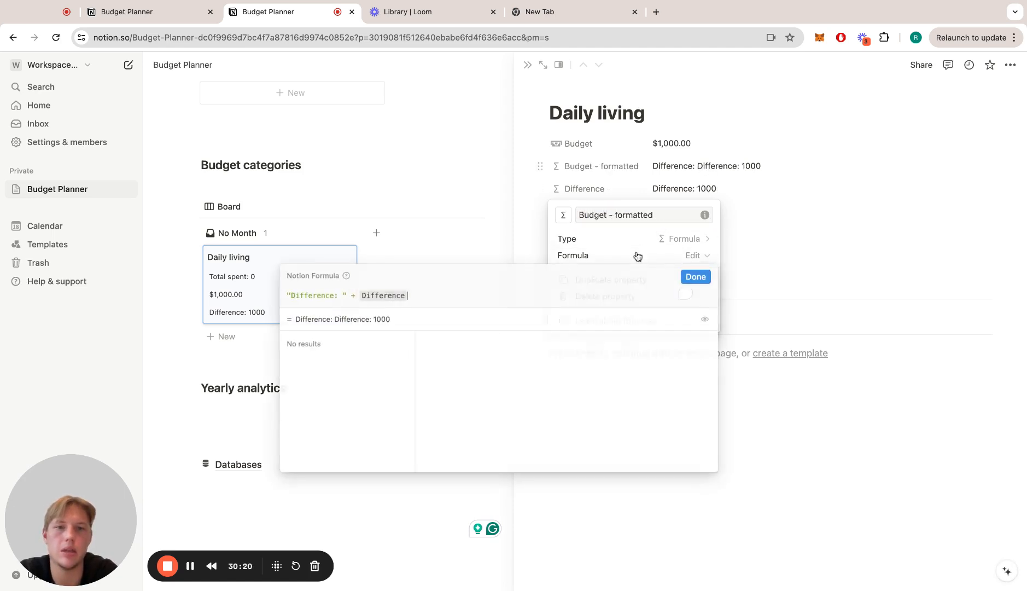
double_click(320, 295)
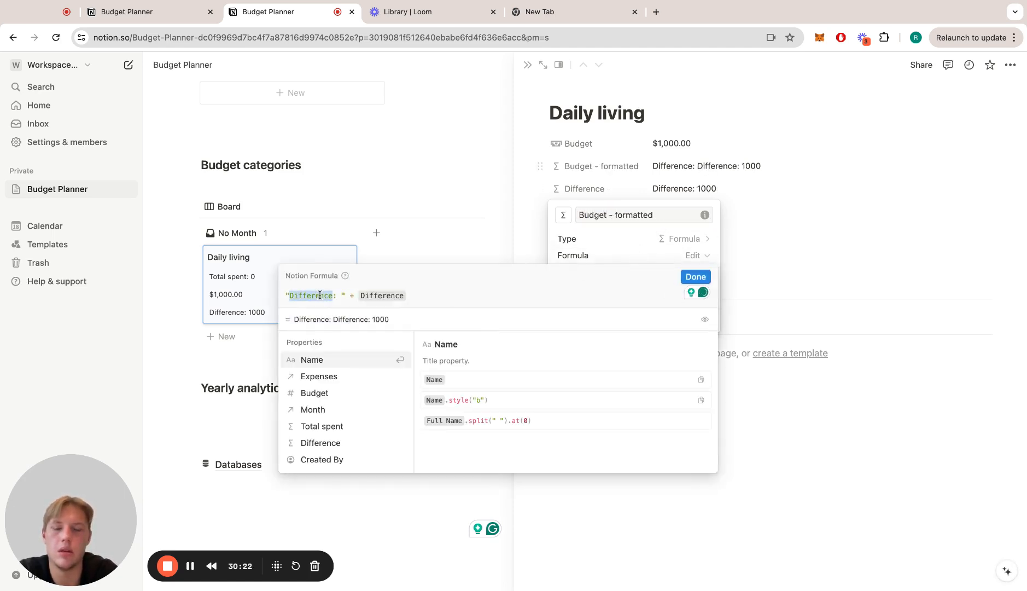
type("Budget")
left_click(400, 297)
key("BackSpace")
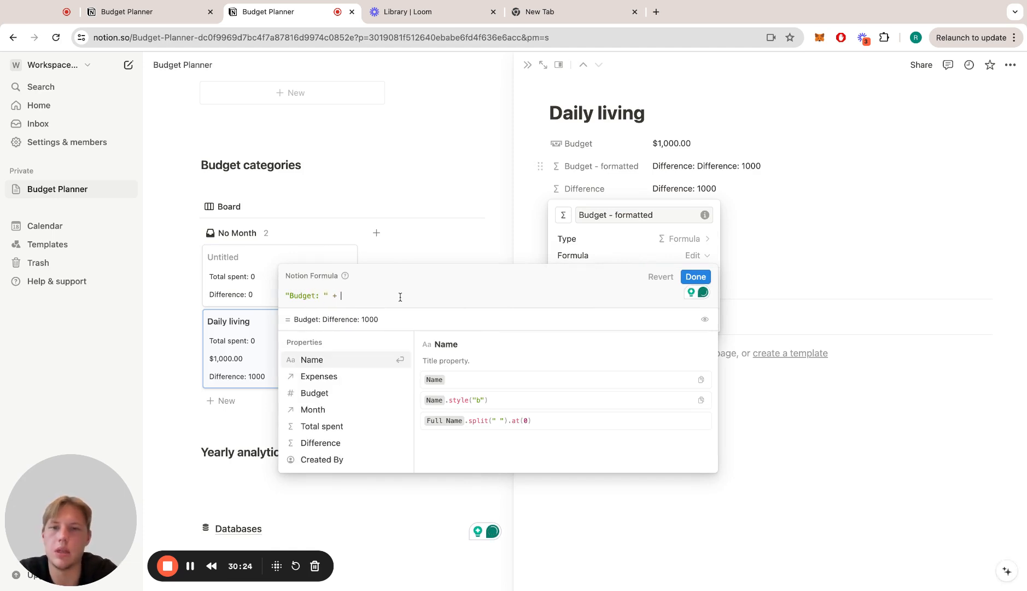
type("bud")
key("Return")
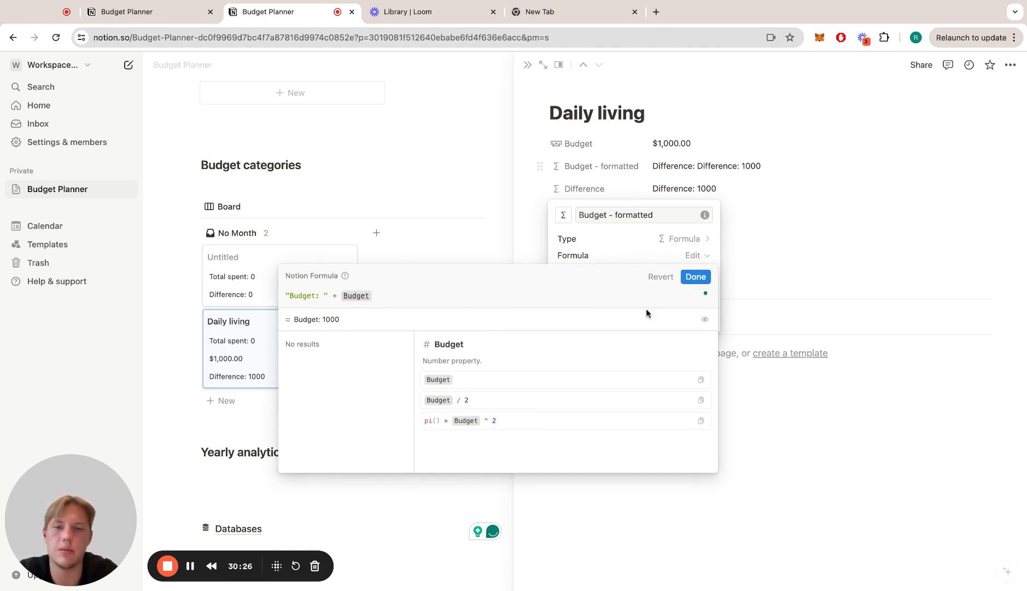
left_click(695, 276)
left_click(405, 300)
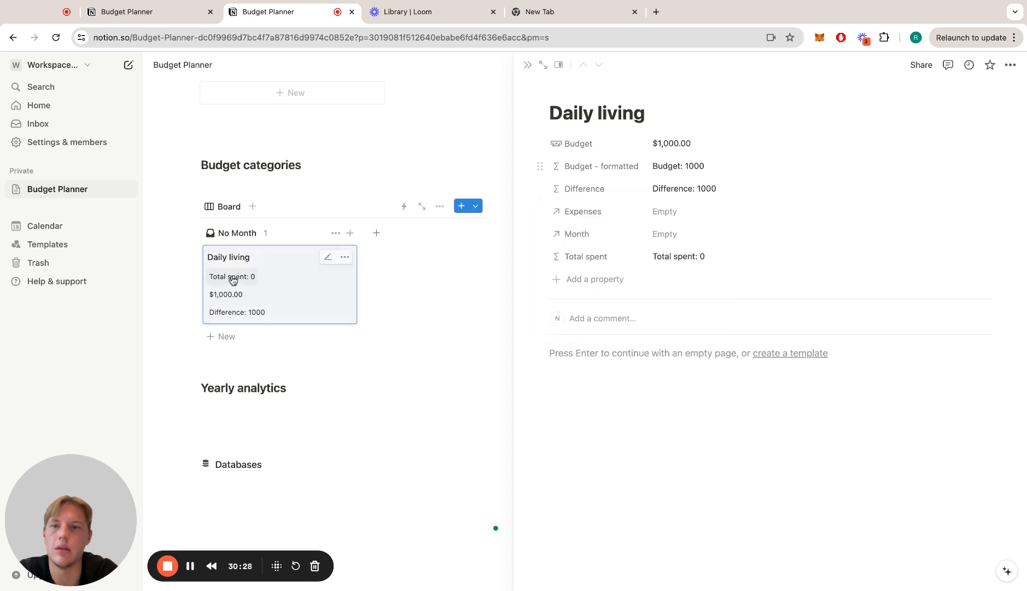
- Hide the Budget property on the Budget categories board cards and show "Budget - formatted" instead
left_click(231, 209)
left_click(263, 252)
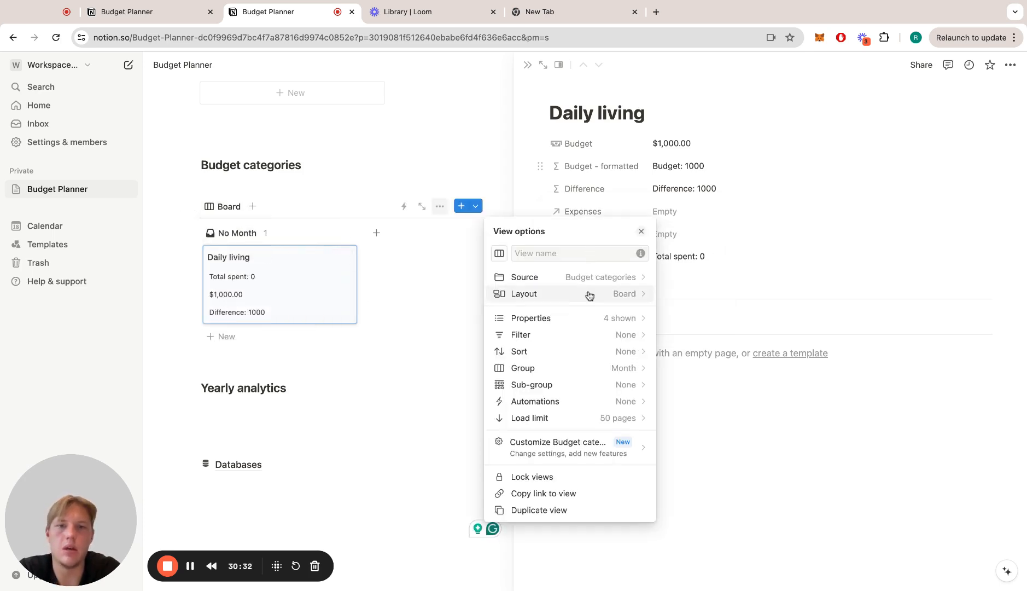
left_click(584, 318)
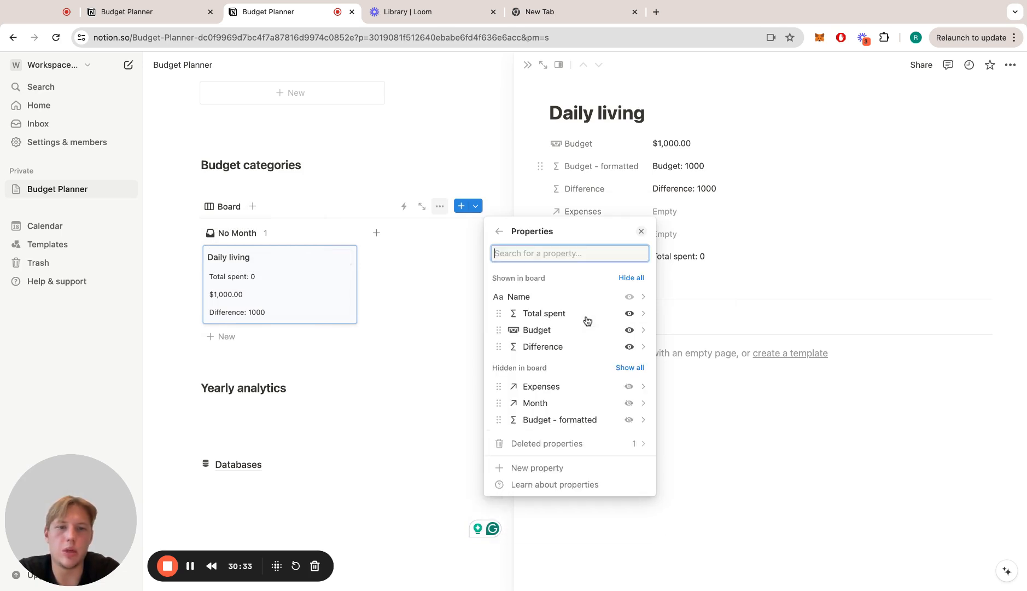
left_click(629, 330)
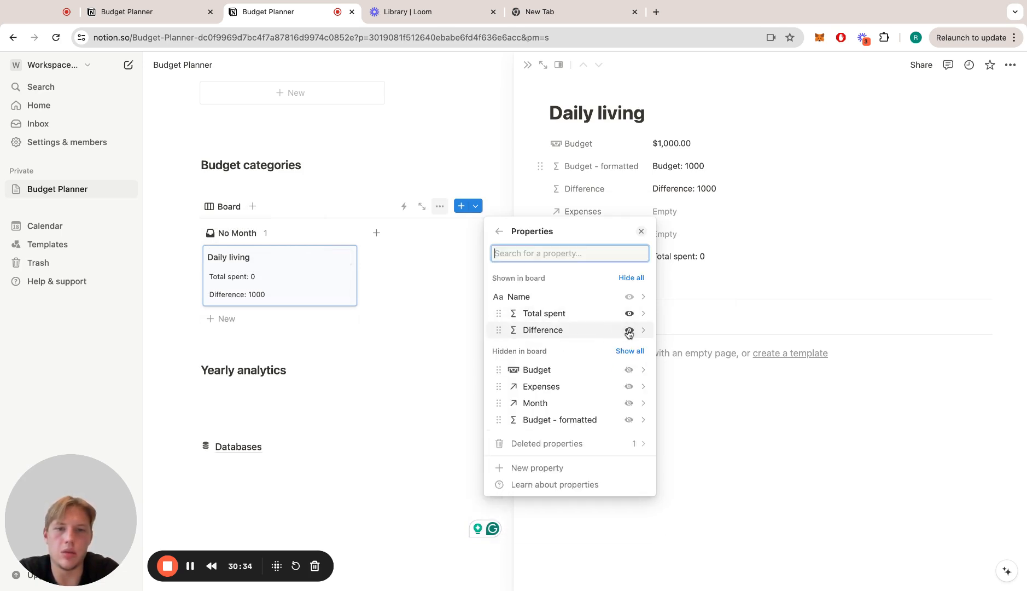
left_click(629, 419)
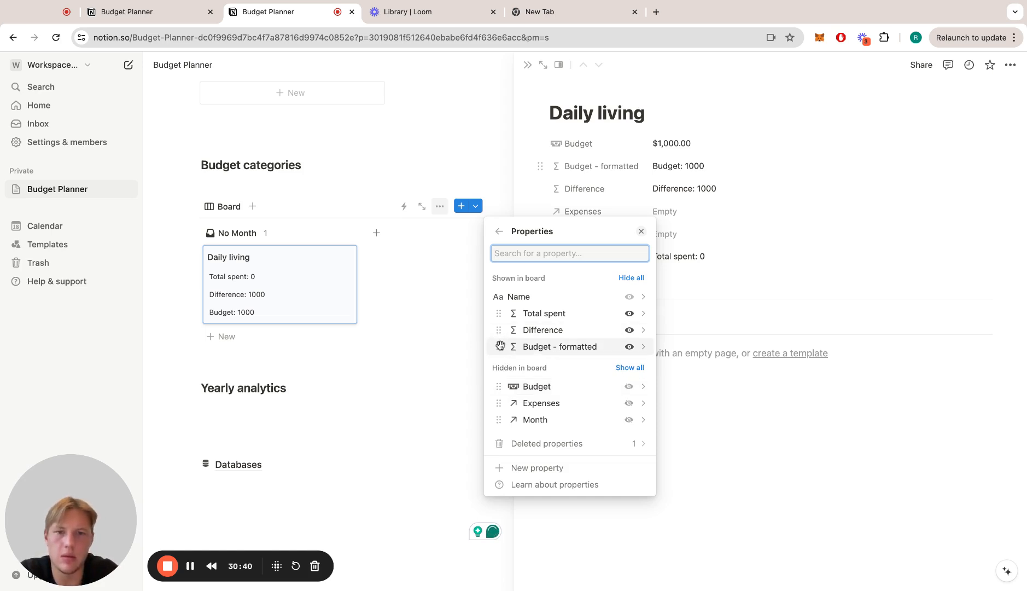
- Move "Budget - formatted" above Total spent in the Budget categories board's property order and close the Daily living page
left_click_drag(500, 347, 498, 309)
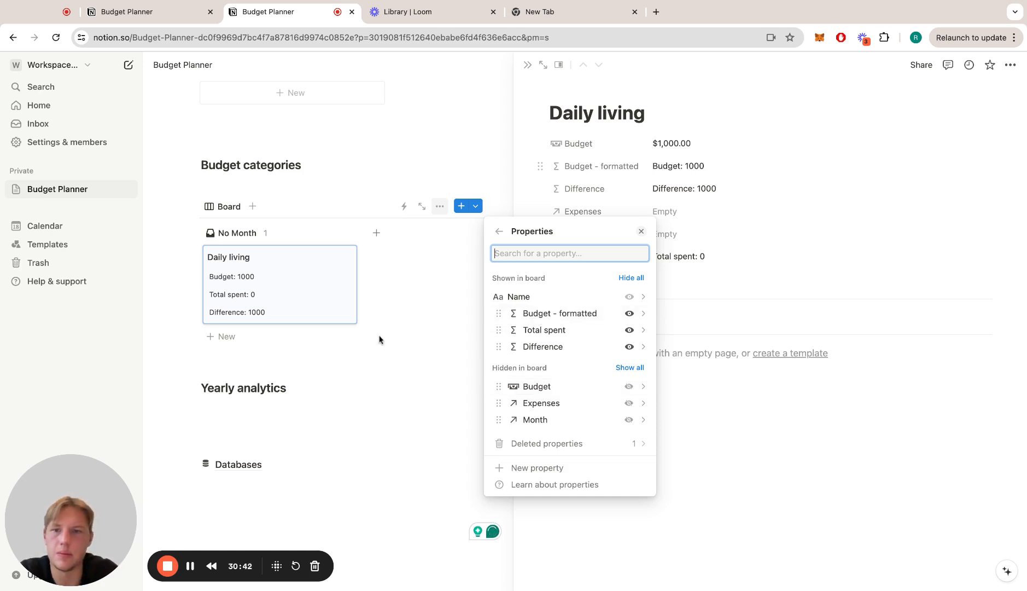
left_click(383, 342)
left_click(527, 65)
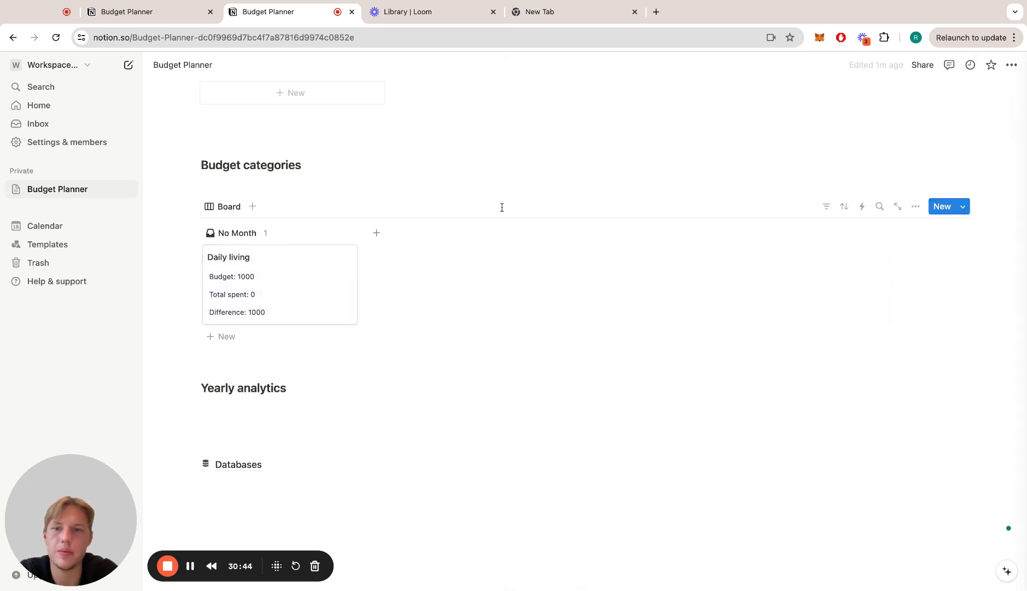
- Insert a new gallery view linked to the Year database under the Yearly analytics heading
scroll(490, 245, "down", 2)
left_click(308, 368)
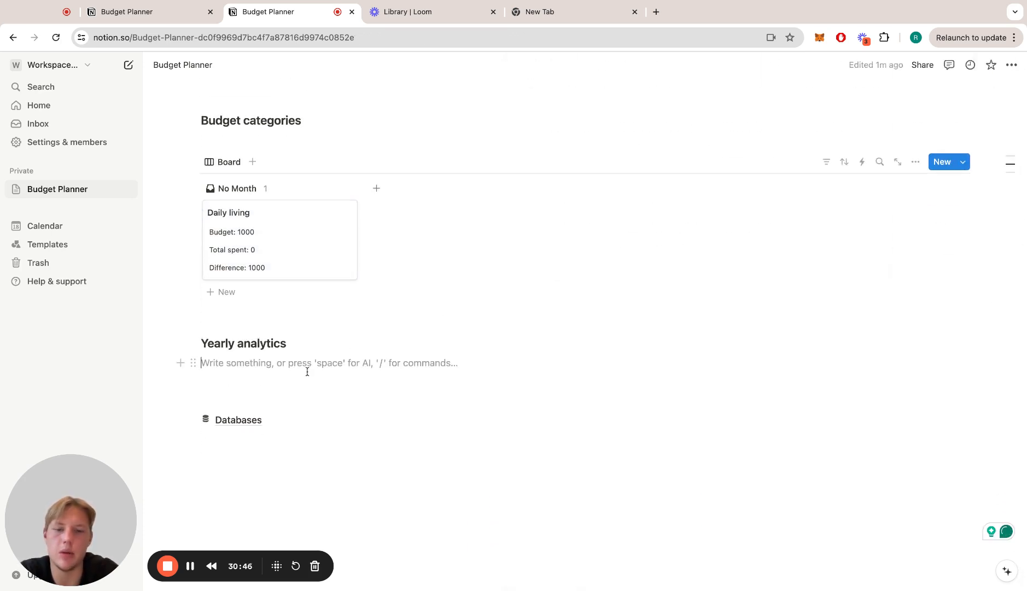
key("Return")
type("/")
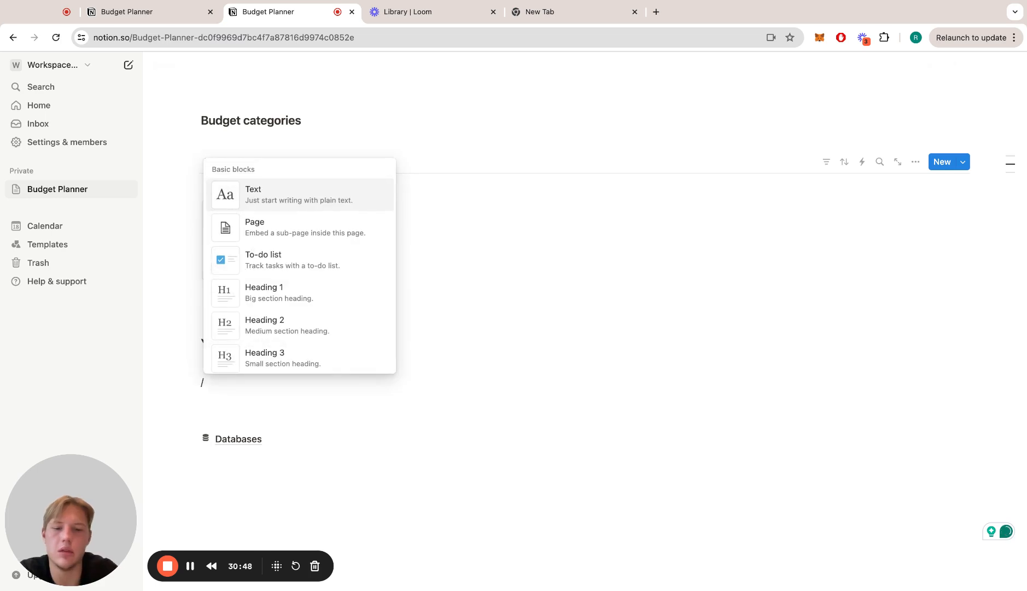
type("ga")
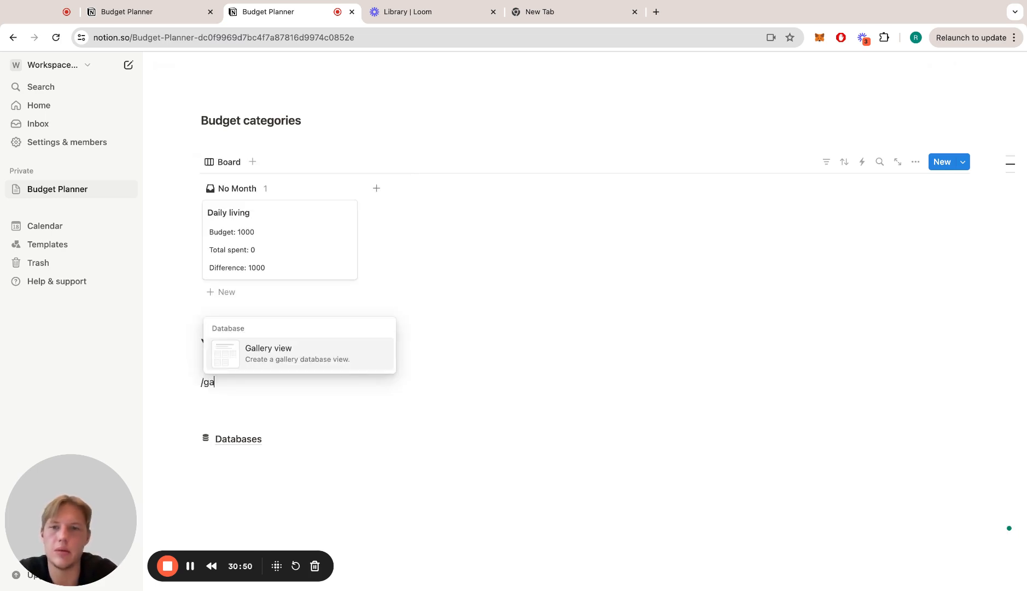
key("Return")
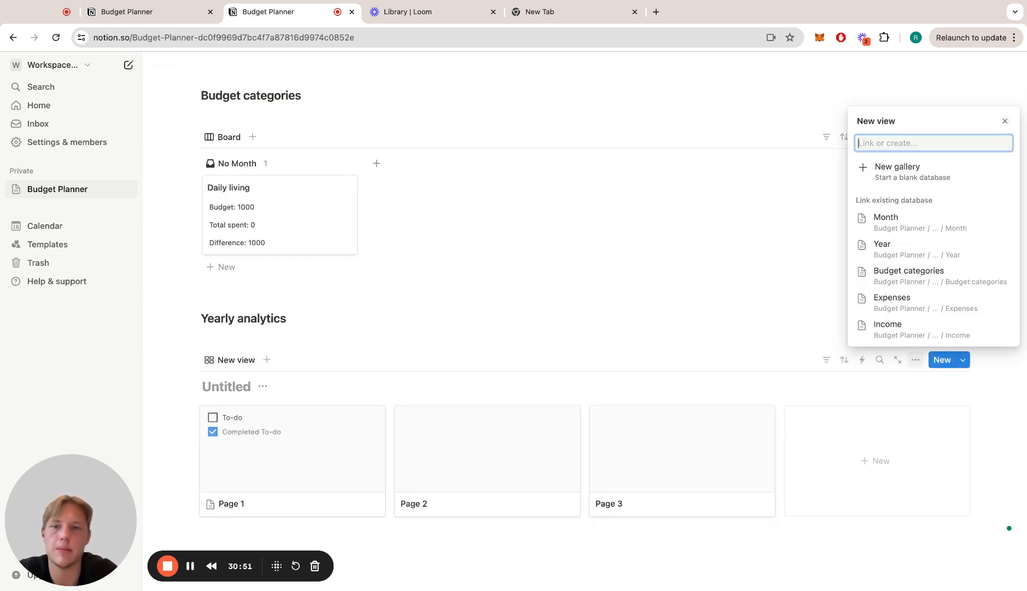
left_click(897, 246)
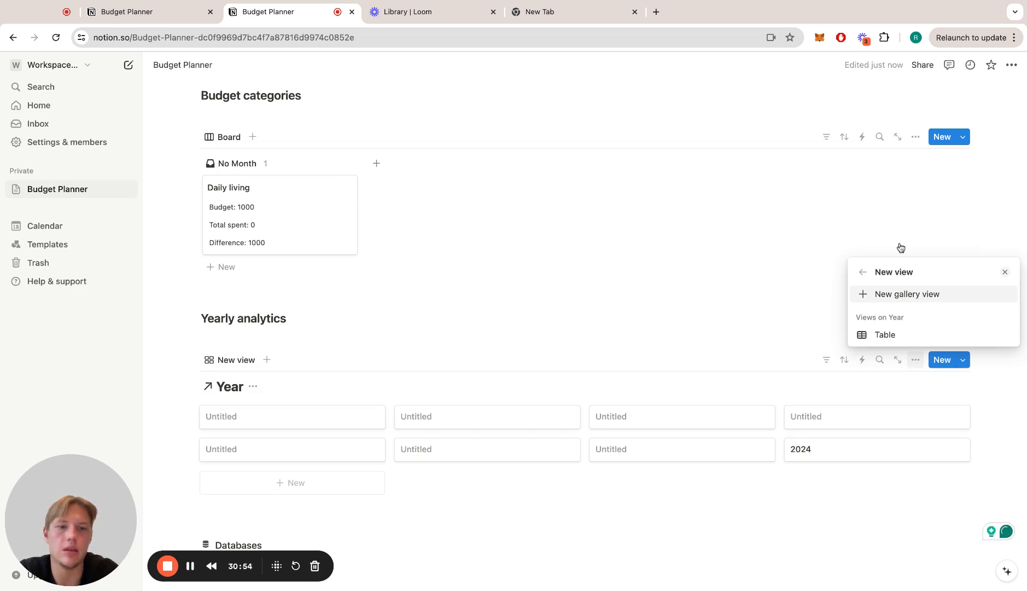
left_click(902, 295)
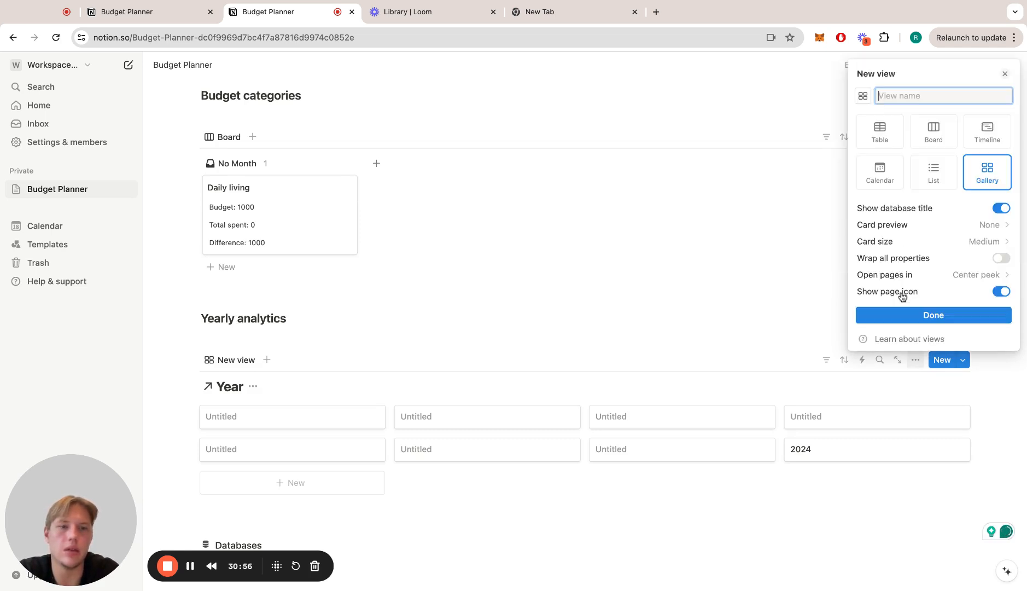
- Hide the database title of the Year gallery and finish the view setup
left_click(1001, 209)
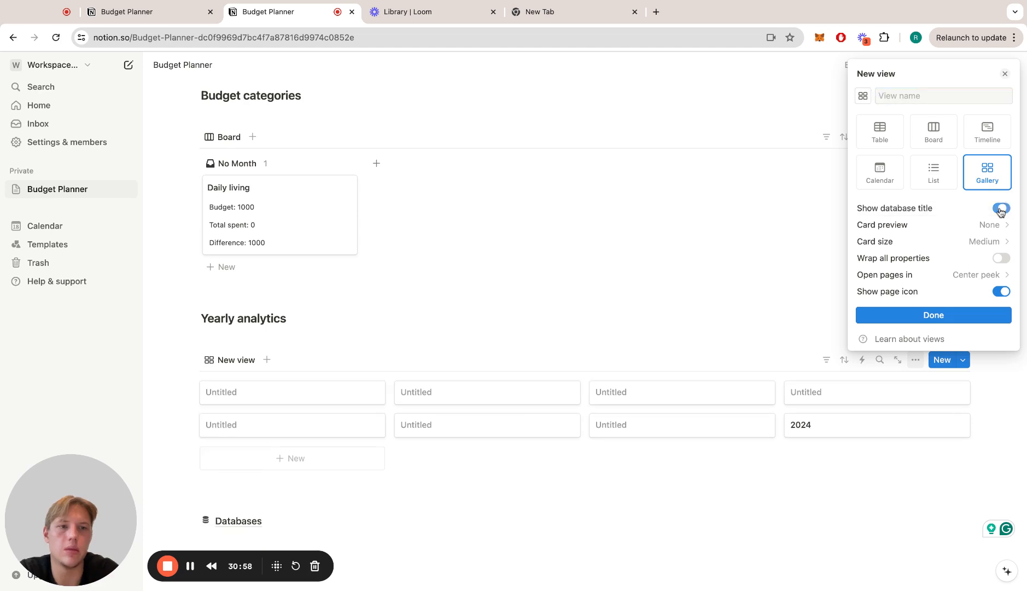
left_click(933, 315)
left_click(664, 290)
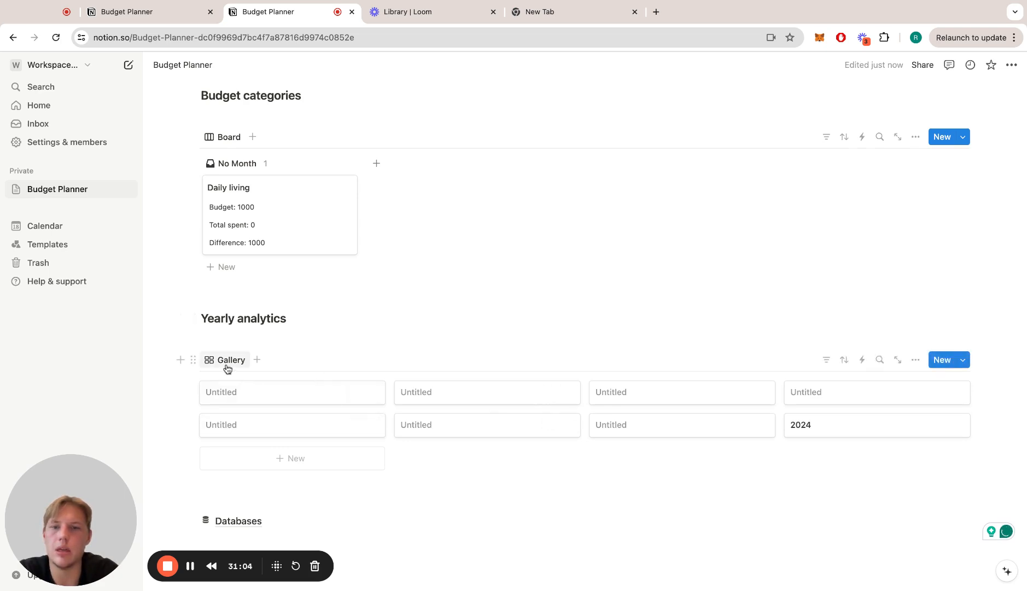
- Open the Year database from the Databases page
scroll(227, 366, "down", 4)
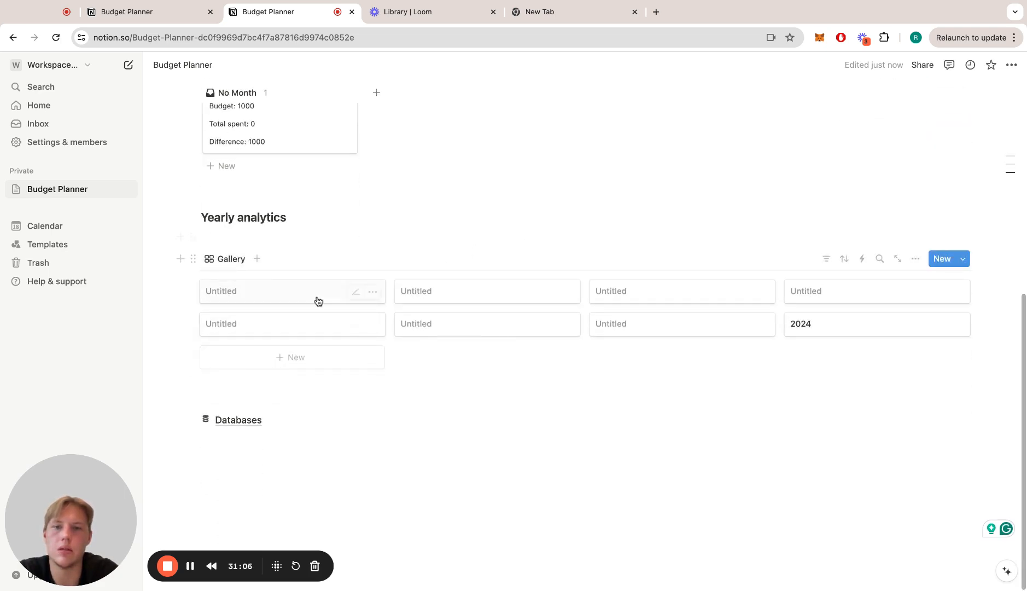
left_click(241, 420)
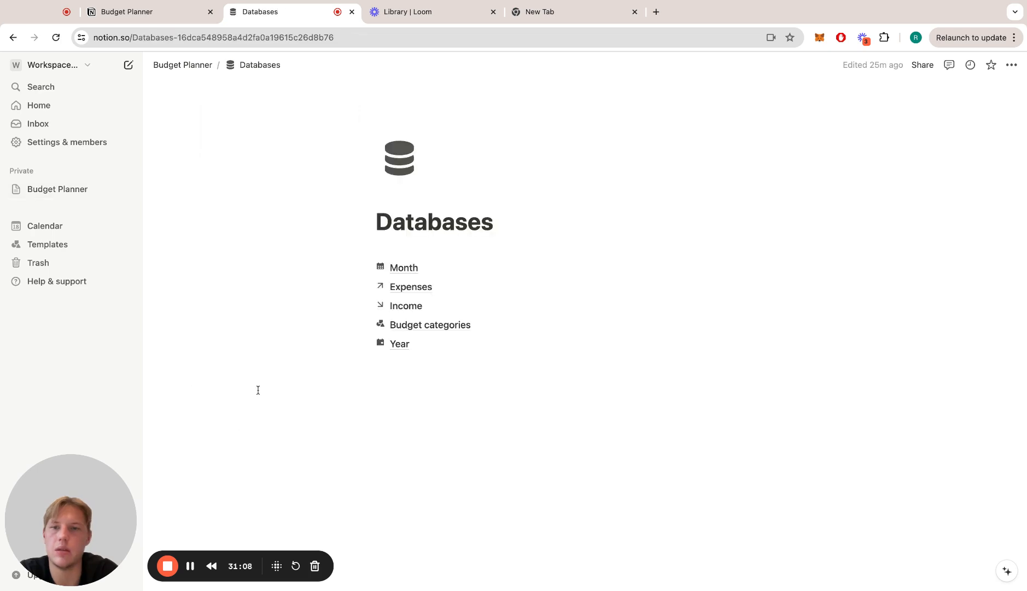
left_click(402, 344)
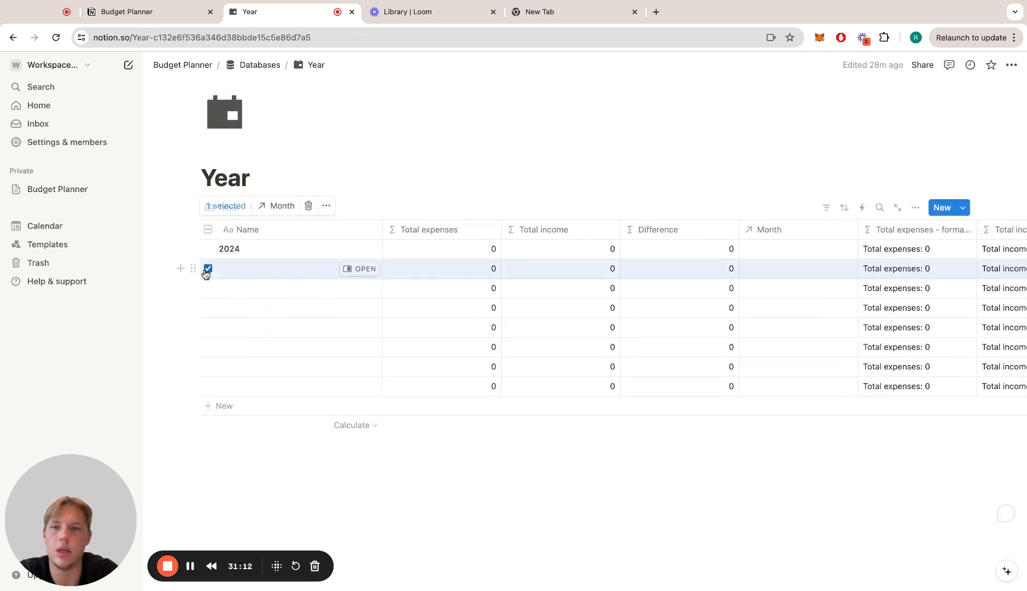
- Delete the seven untitled rows from the Year table, keeping only the 2024 row
left_click(208, 269)
left_click(208, 288)
left_click(208, 308)
left_click(208, 328)
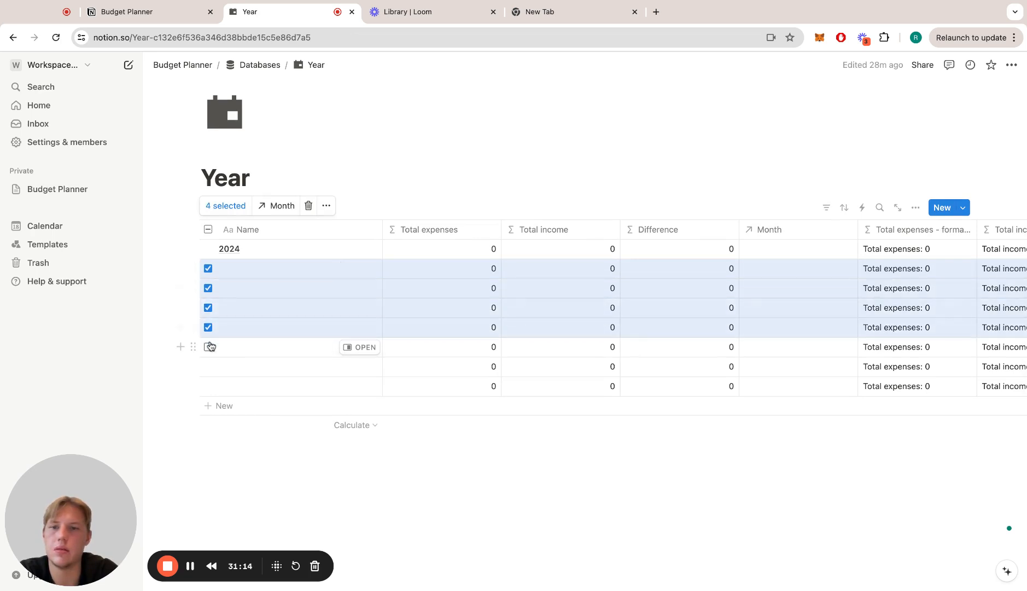
left_click(209, 347)
left_click(208, 367)
left_click(208, 386)
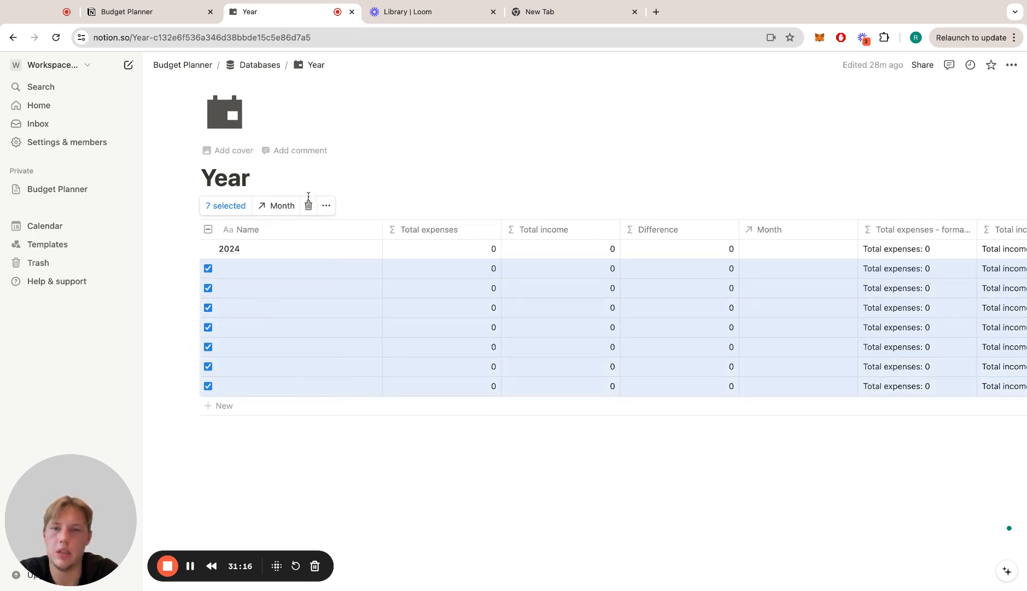
left_click(309, 205)
scroll(654, 294, "right", 5)
scroll(654, 294, "left", 6)
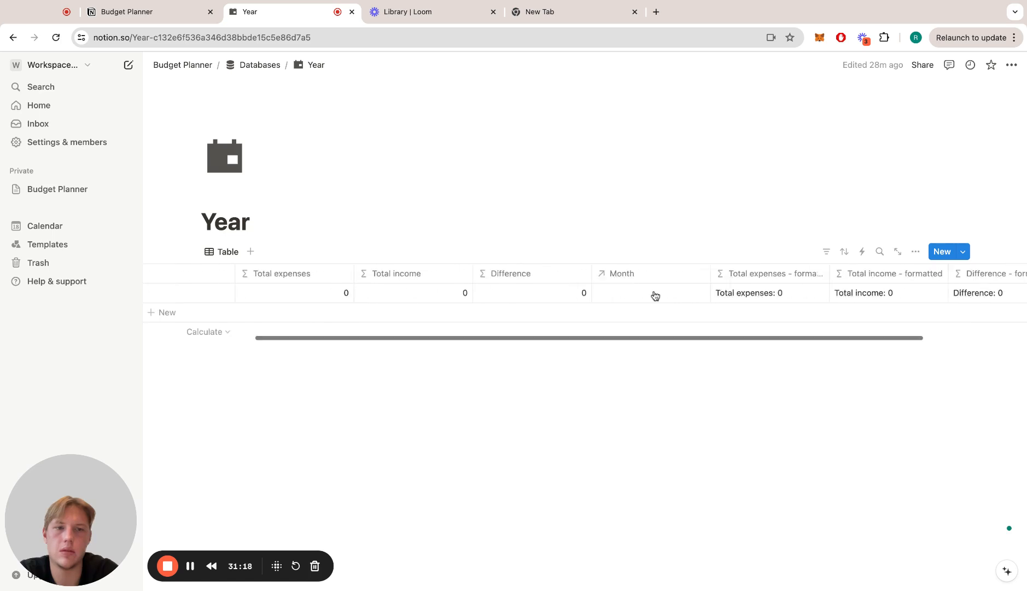
- Return to the Budget Planner page and rename the Yearly analytics gallery view as "Year"
left_click(201, 66)
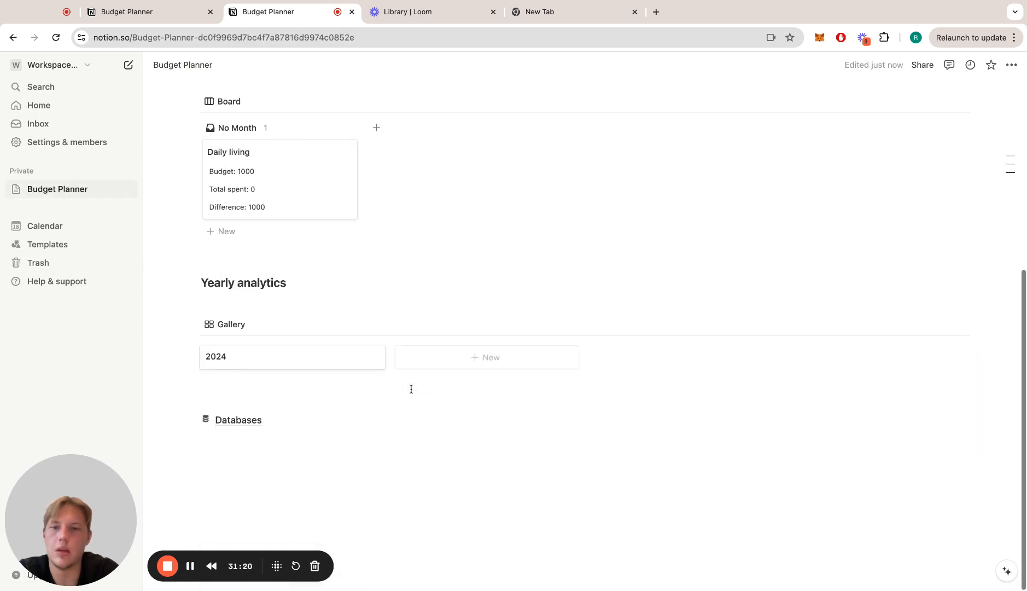
left_click(232, 325)
left_click(257, 362)
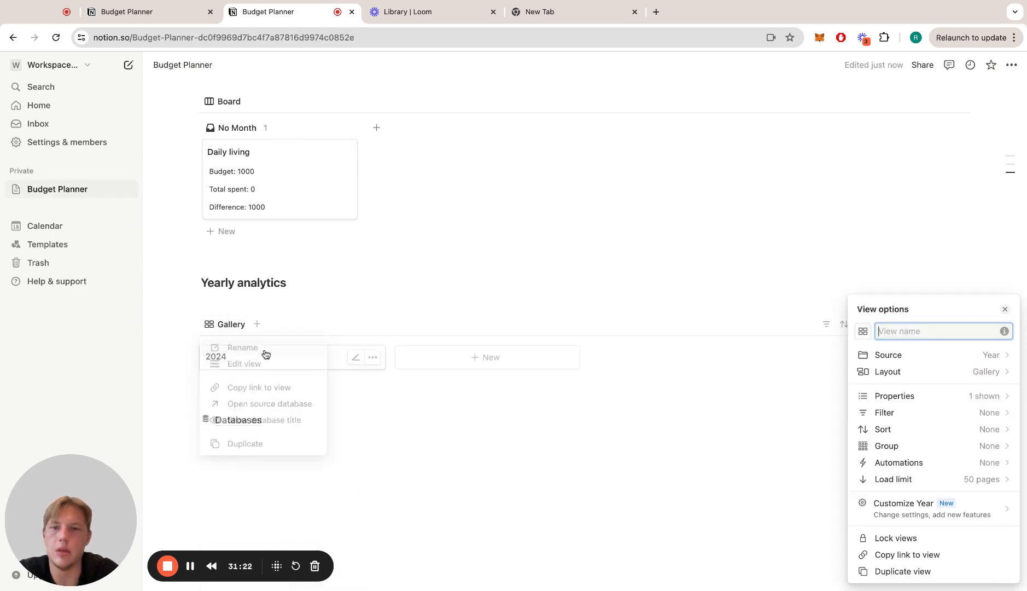
type("Year")
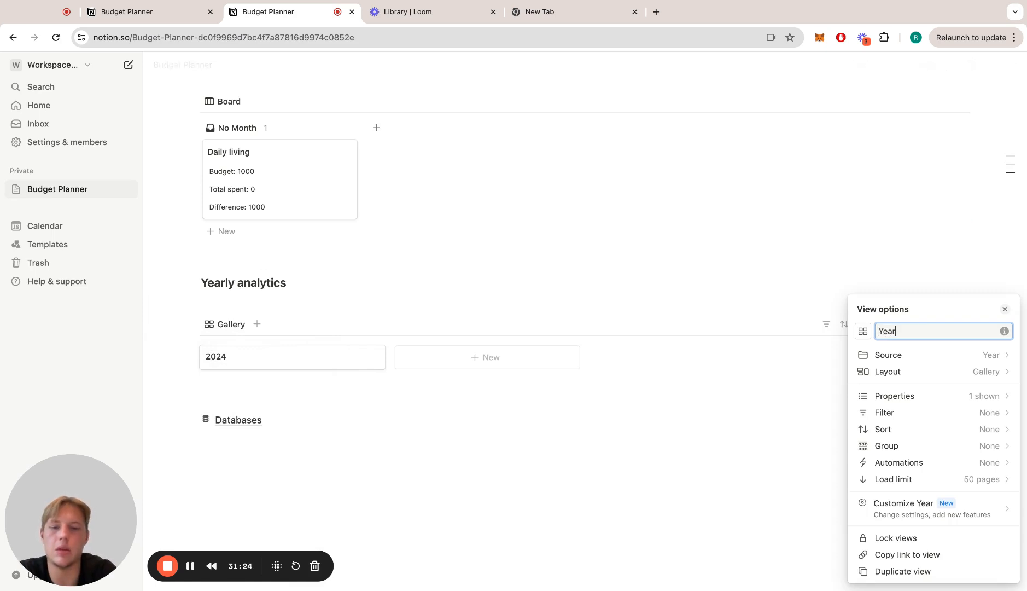
- Show the formatted Total income, Total expenses and Difference properties on the Year gallery cards
left_click(908, 395)
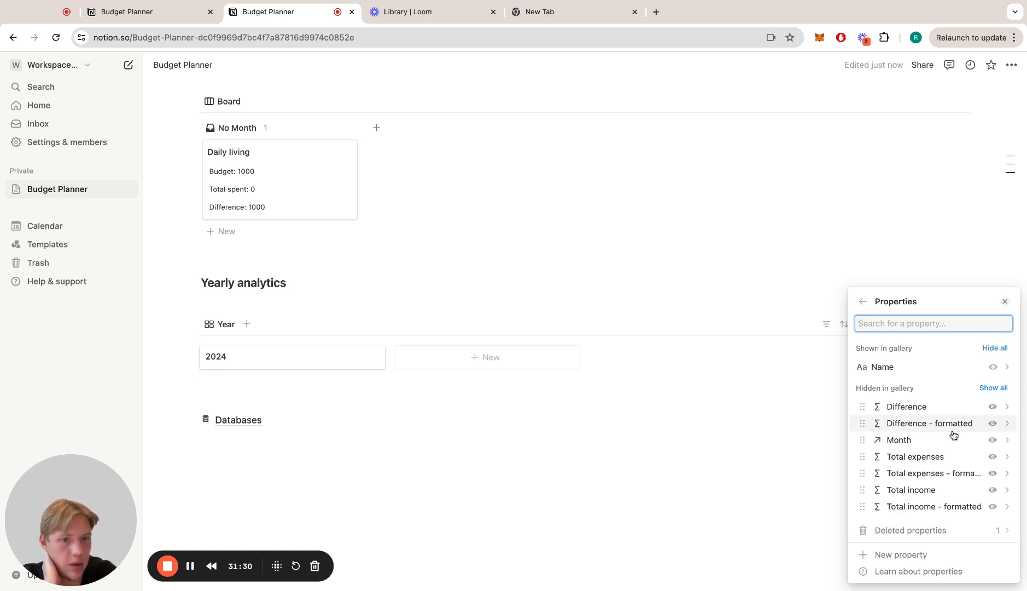
left_click(992, 507)
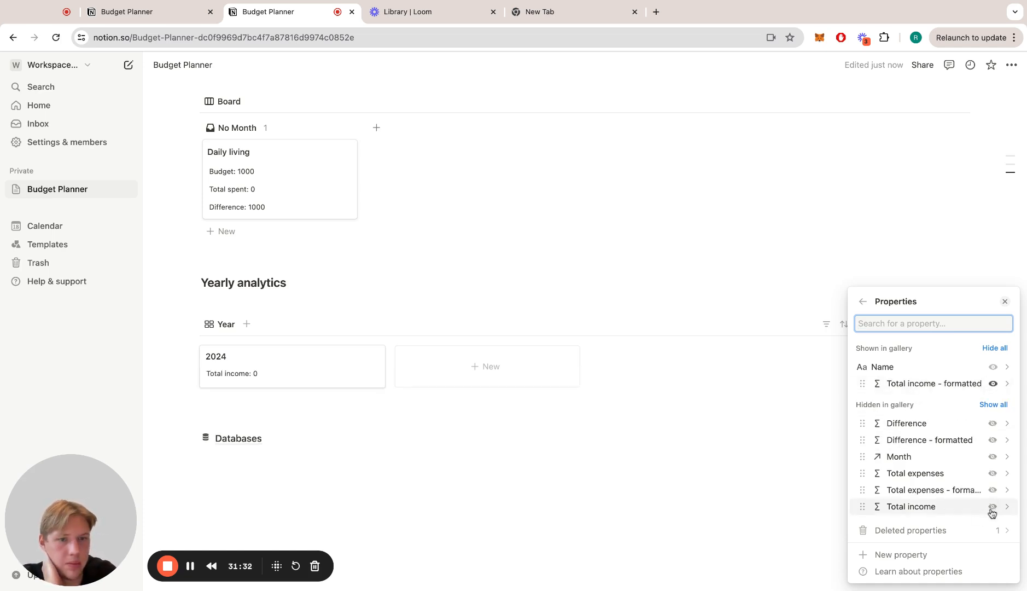
left_click(992, 490)
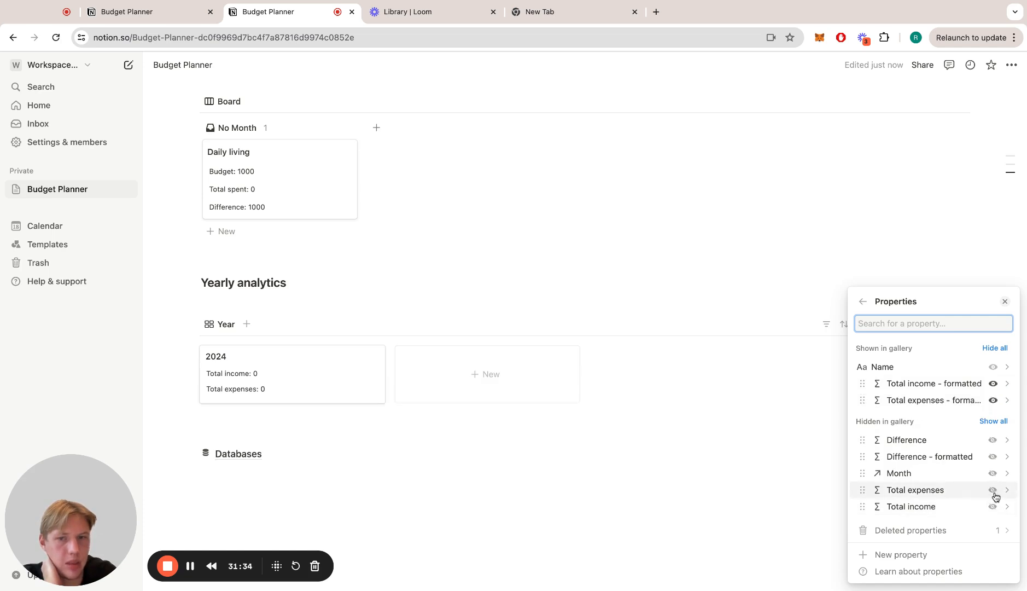
left_click(993, 457)
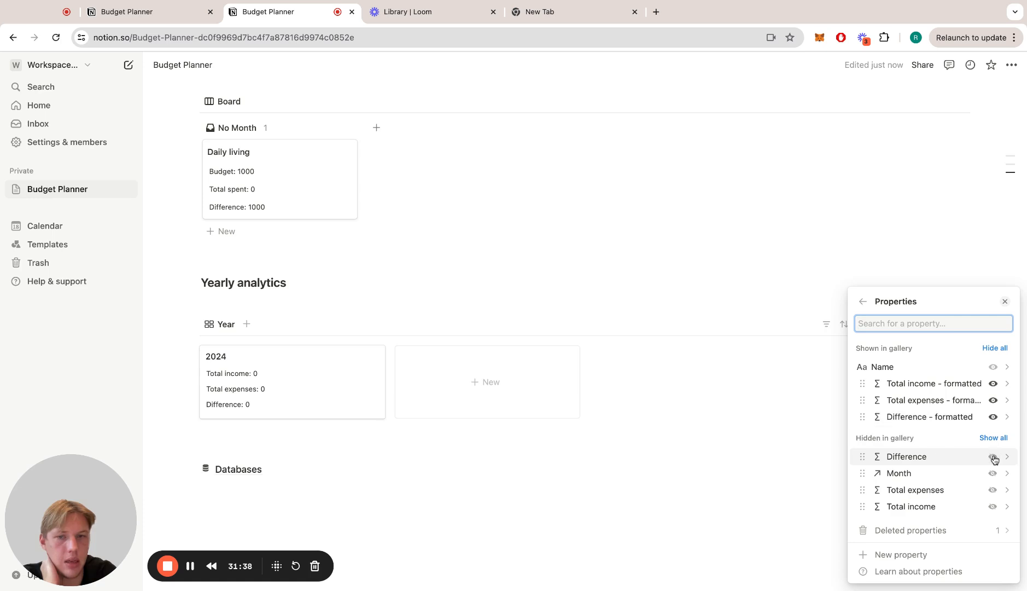
left_click(737, 410)
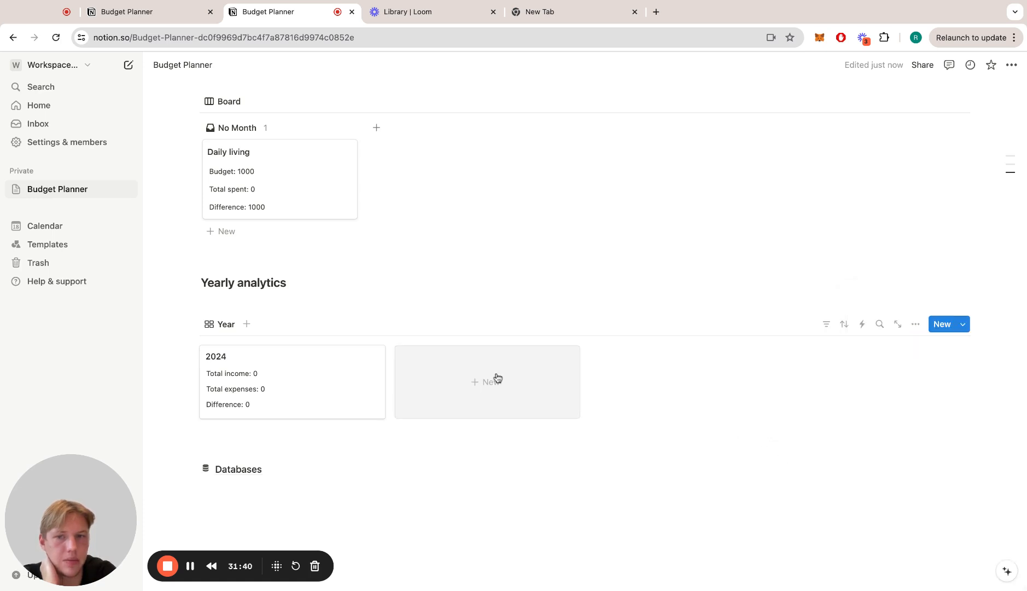
- Review the Monthly Tracking, Budget categories and Yearly analytics sections of the Budget Planner page
left_click(312, 303)
scroll(313, 304, "up", 5)
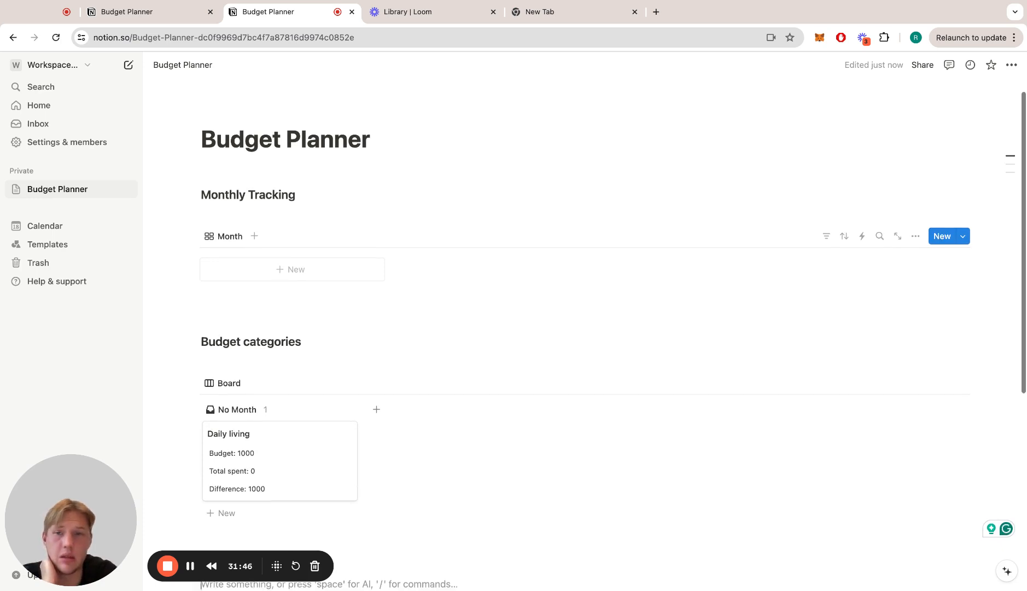
scroll(207, 203, "down", 2)
scroll(206, 203, "up", 1)
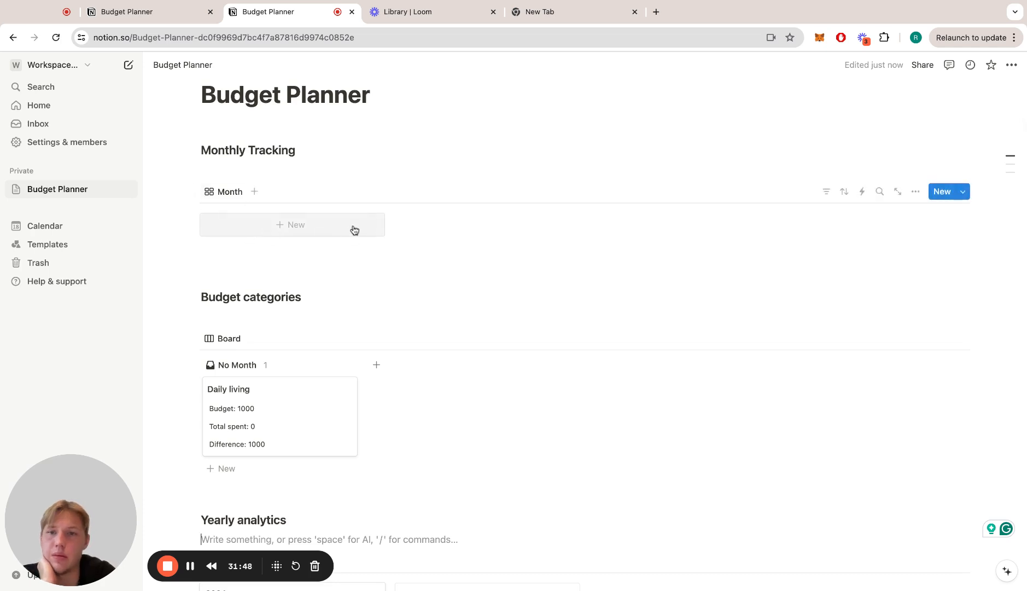
scroll(282, 268, "down", 1)
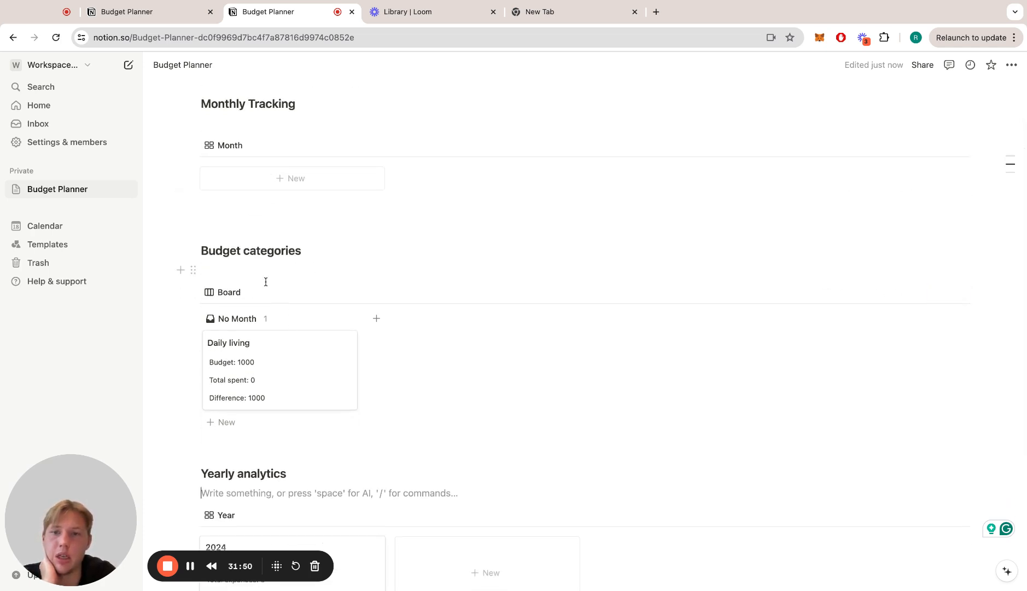
scroll(270, 350, "down", 2)
scroll(301, 361, "down", 2)
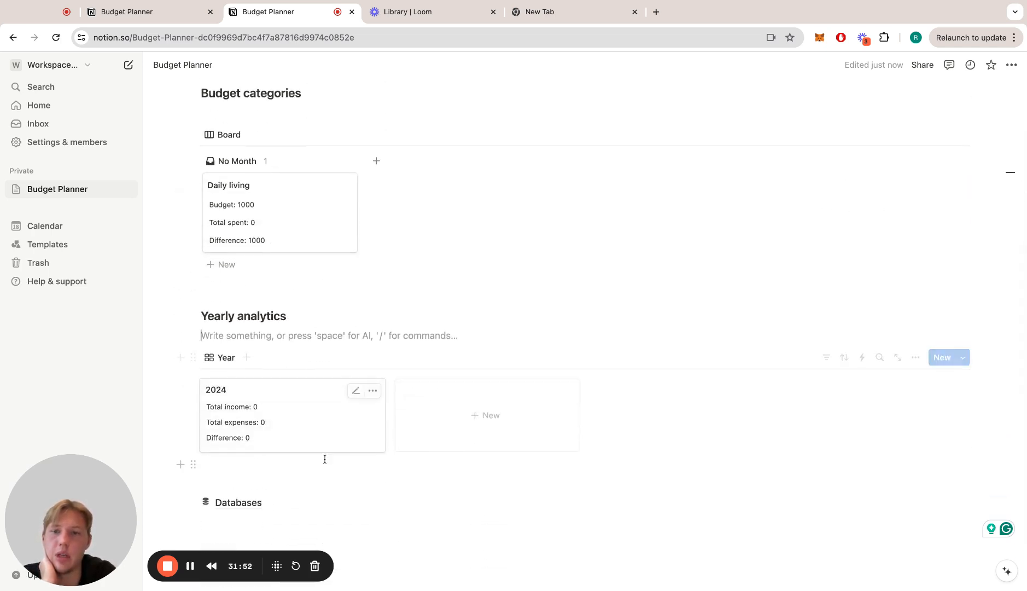
scroll(374, 368, "up", 4)
- Add a new page to the Monthly Tracking gallery and title it "July 2024"
left_click(325, 246)
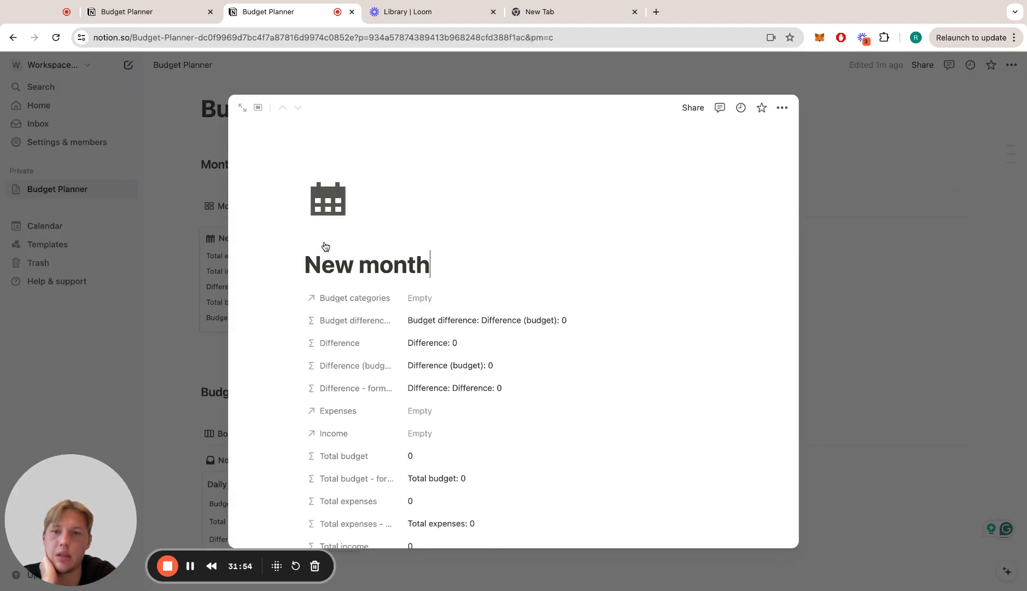
triple_click(426, 272)
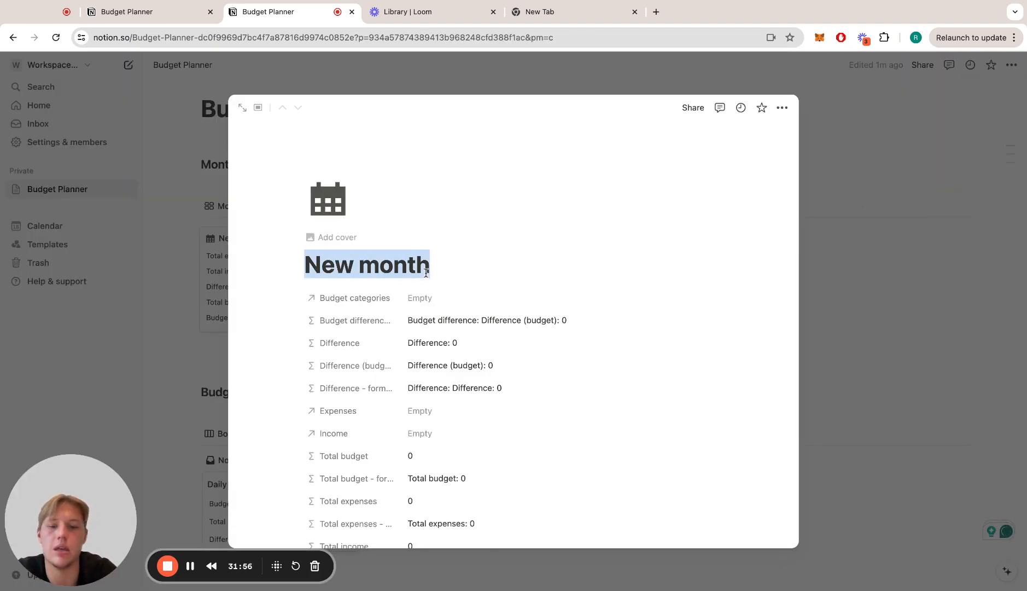
type("July ")
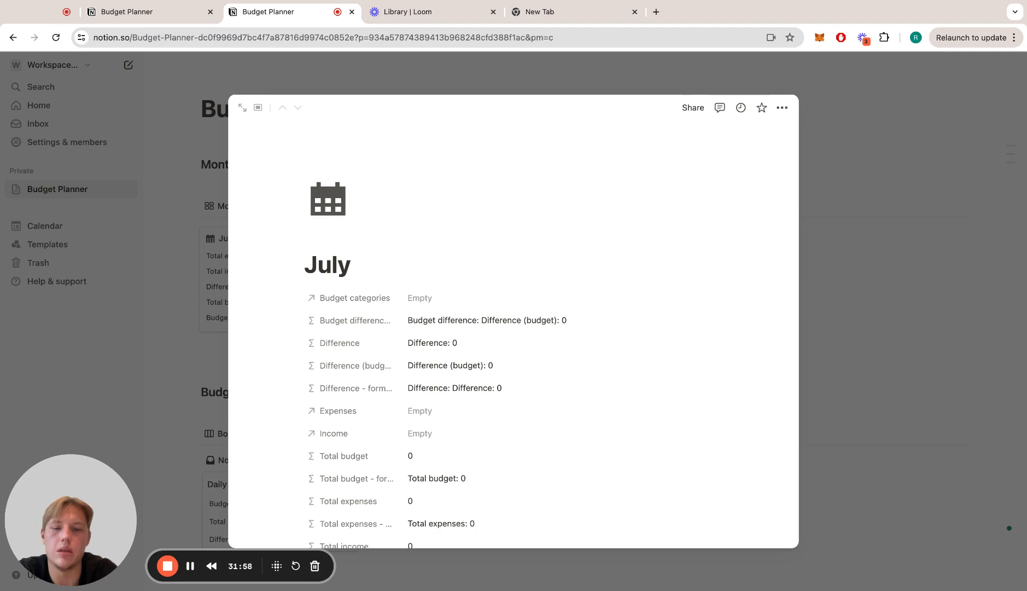
type("2024")
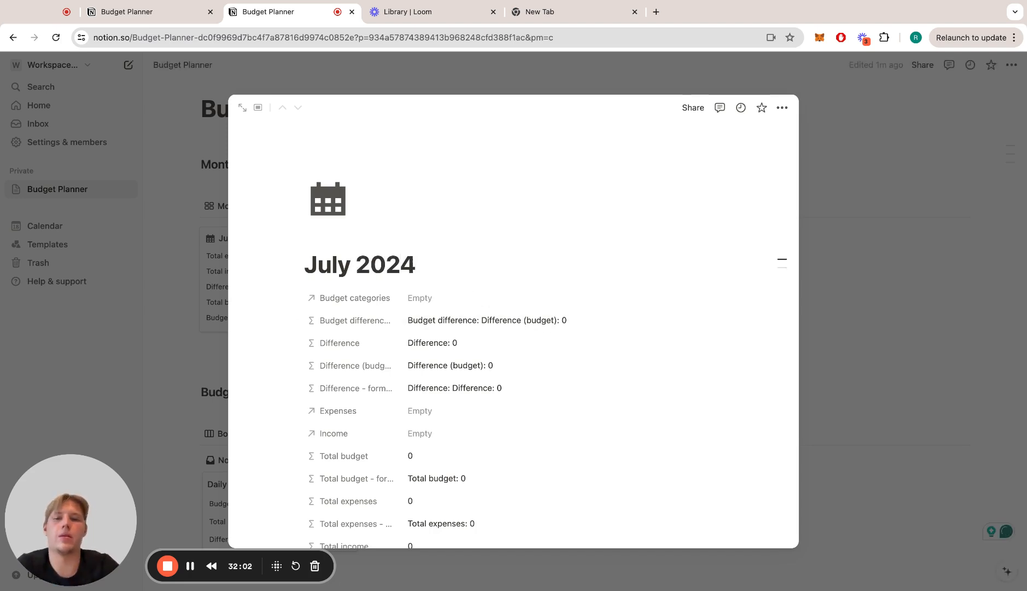
- Link the July 2024 page to 2024 in its Year relation
scroll(513, 328, "down", 4)
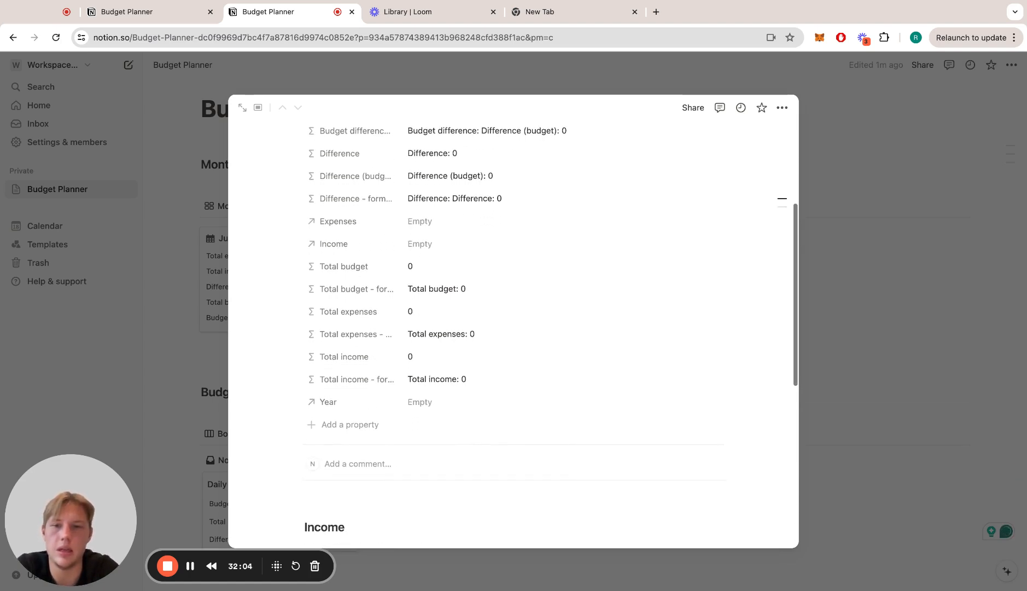
left_click(421, 402)
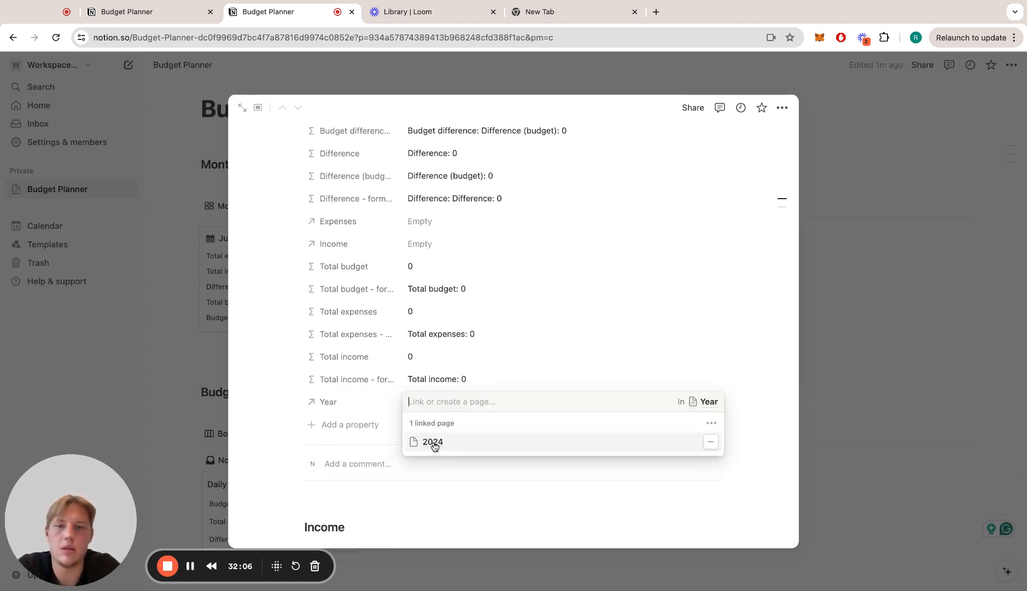
left_click(614, 368)
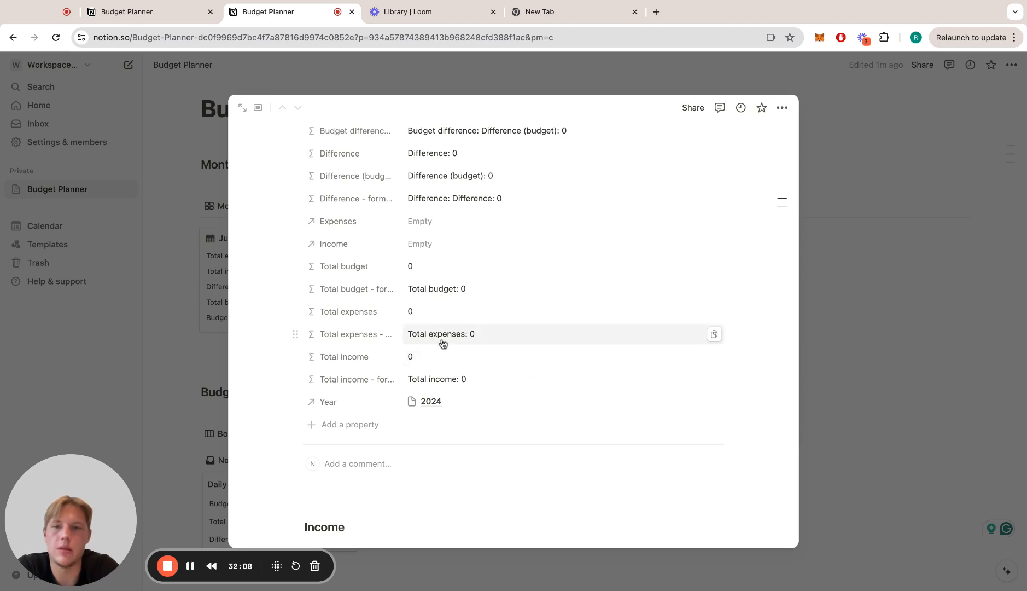
- Add a new income entry named "Salary" with an amount of 3000 on the July 2024 page
scroll(443, 343, "down", 5)
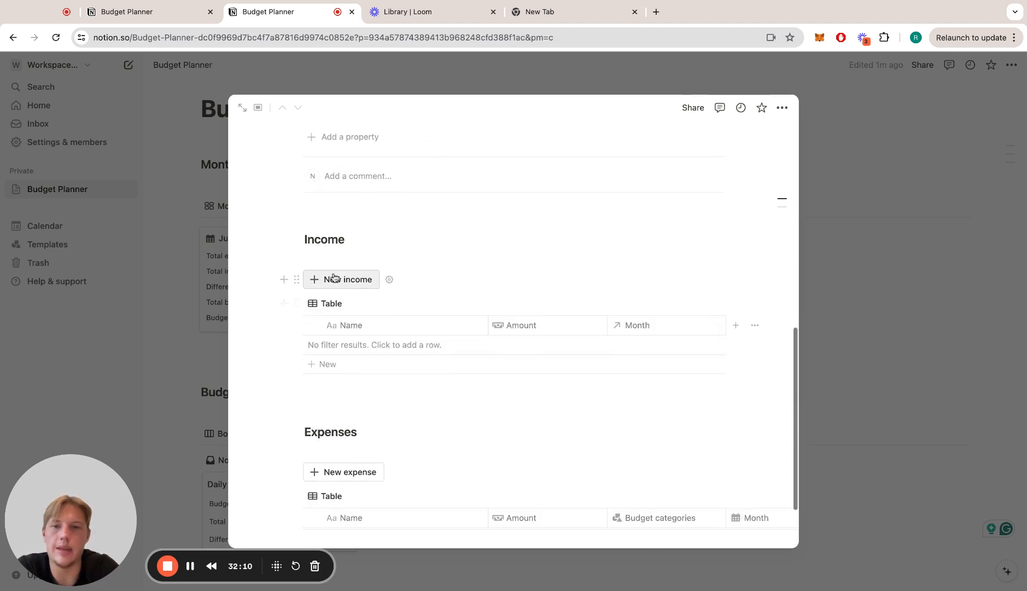
left_click(356, 227)
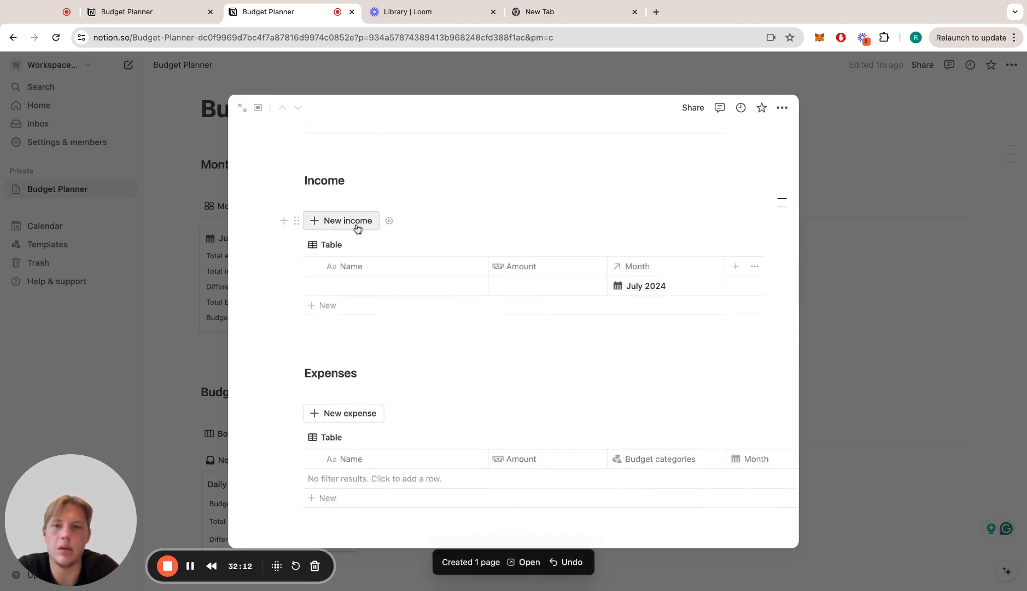
left_click(370, 288)
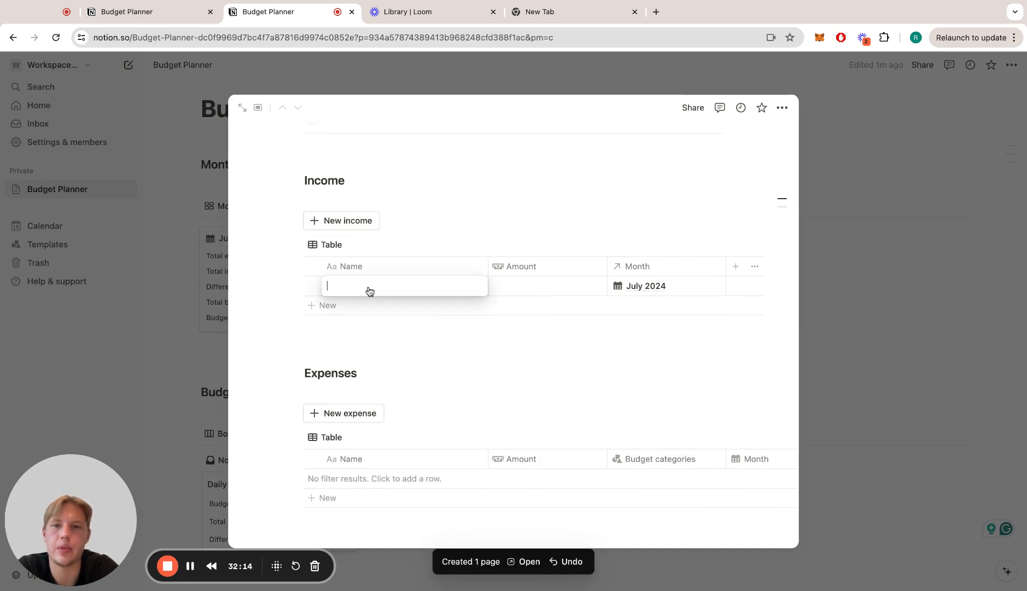
type("Salary")
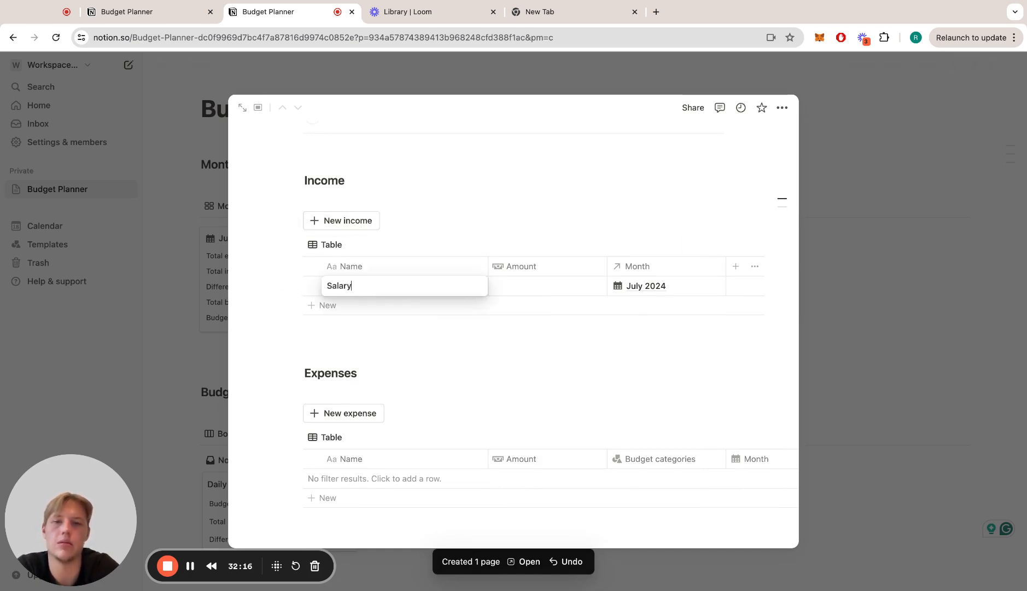
left_click(516, 282)
type("3000")
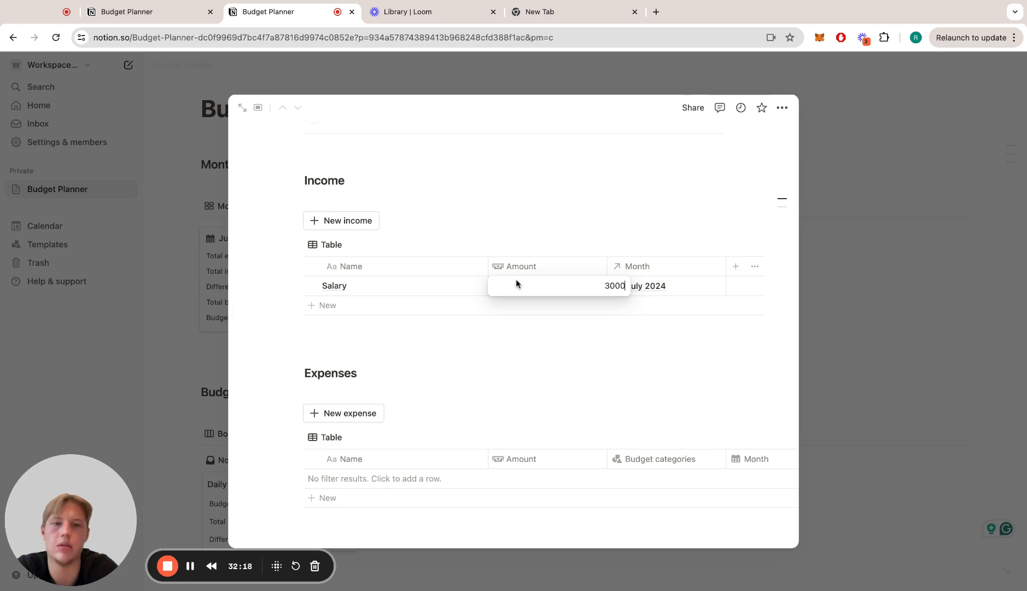
key("Return")
- Add a second income entry named "Side hustle" and set its amount to 1000
left_click(370, 305)
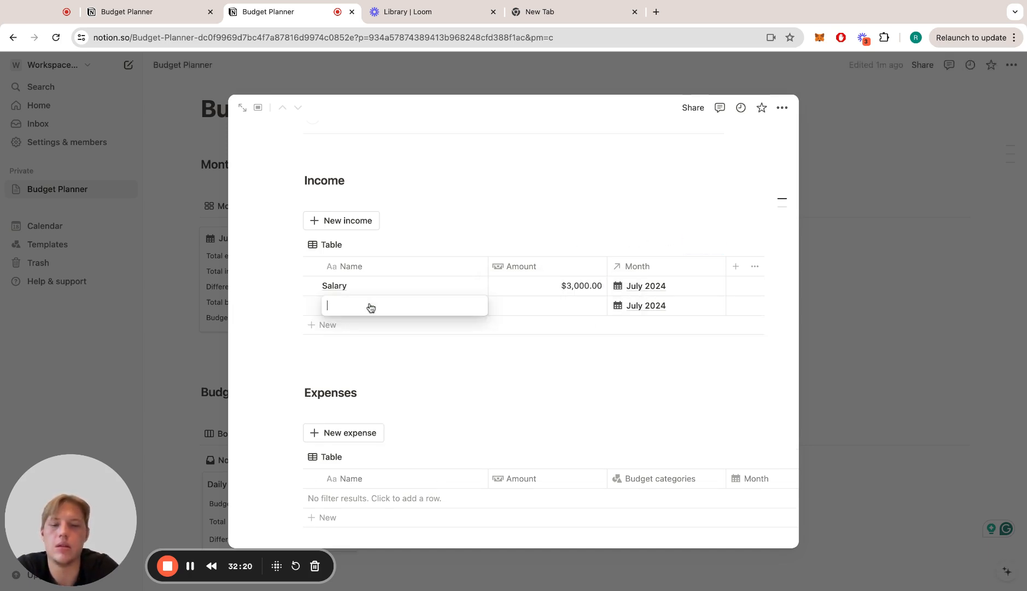
type("Side hustle")
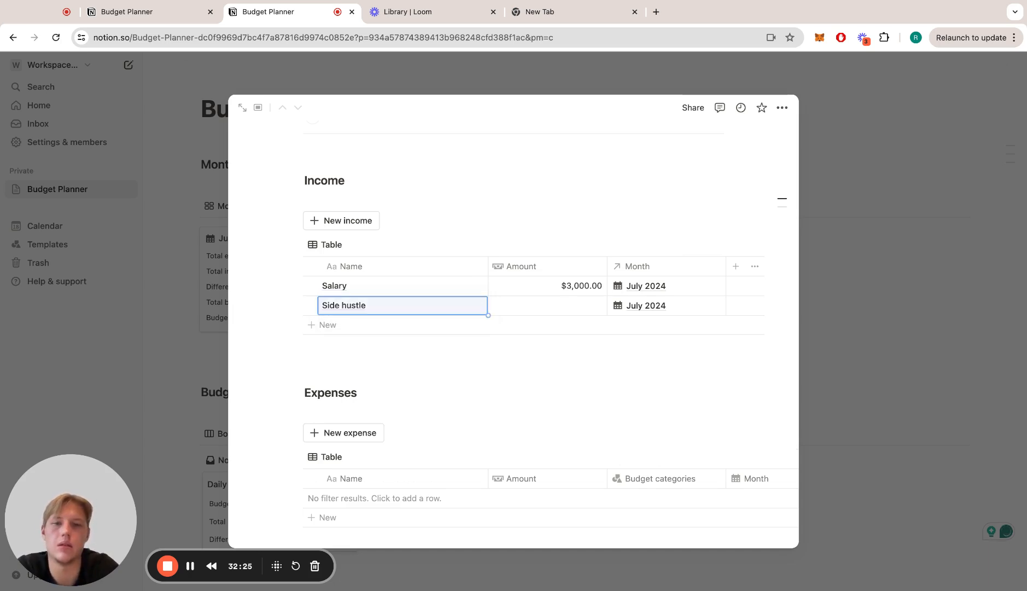
left_click(539, 313)
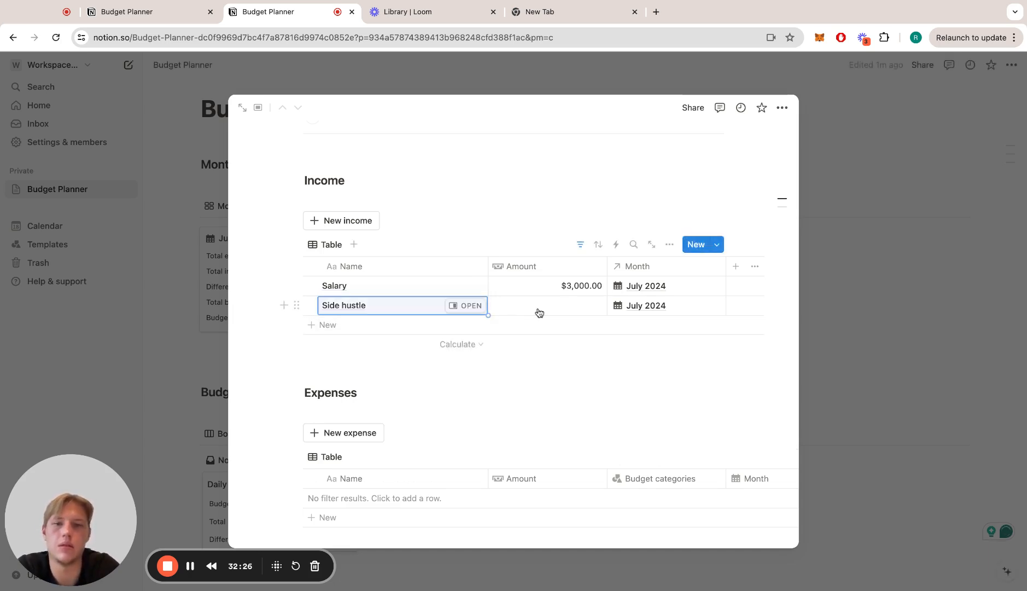
type("100")
key("Return")
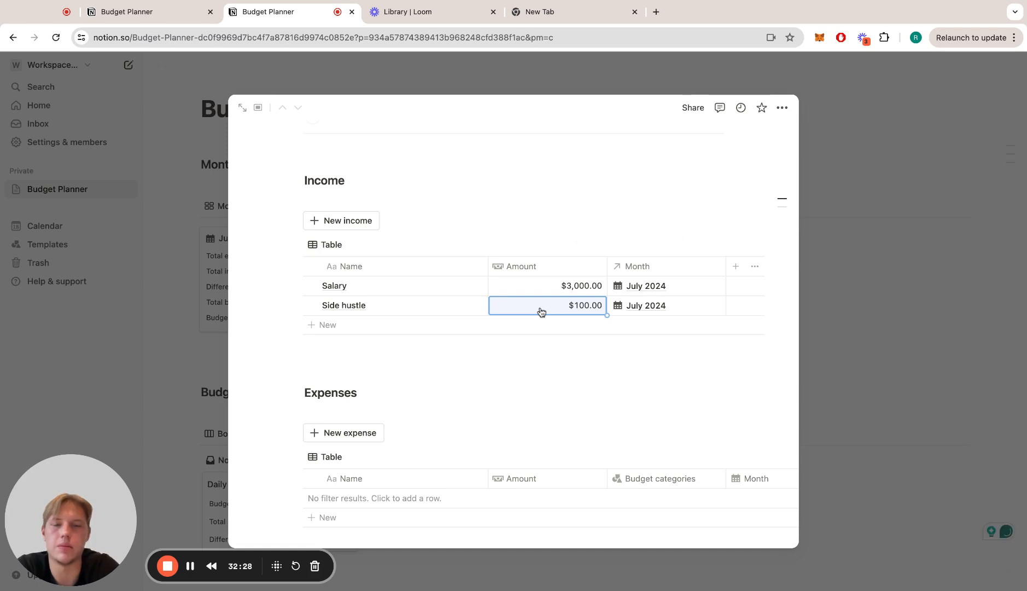
left_click(583, 307)
key("Left")
key("Left")
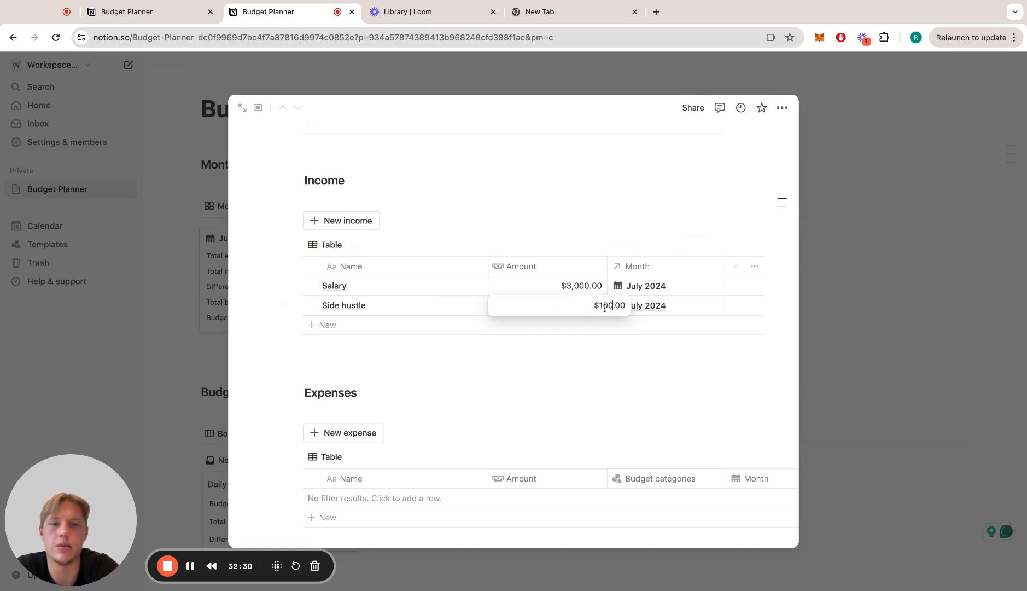
key("Return")
- Add a new expense named "Rent" with the budget category Daily living and an amount of 500
scroll(610, 372, "down", 1)
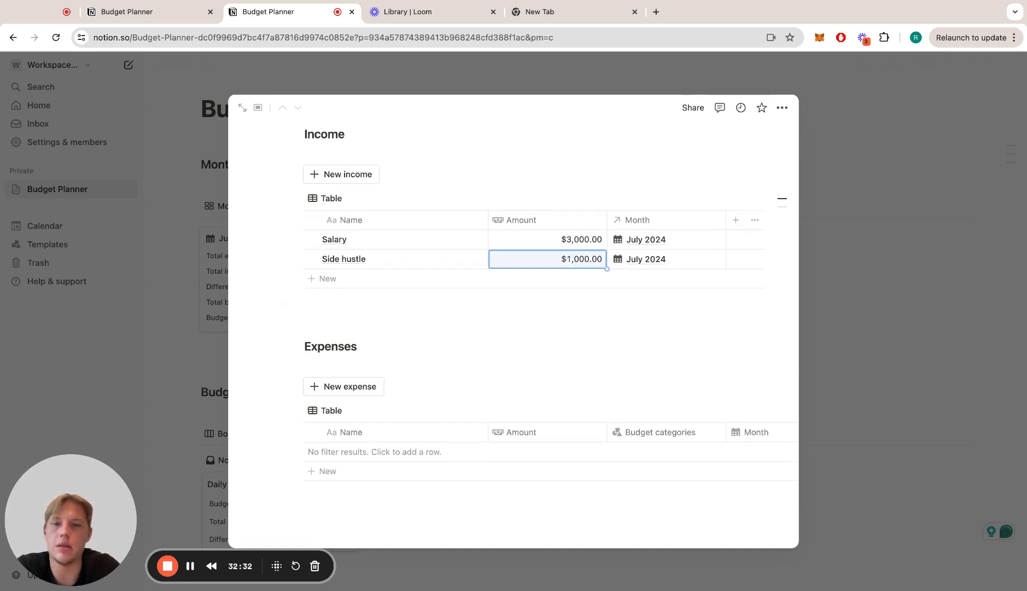
left_click(351, 392)
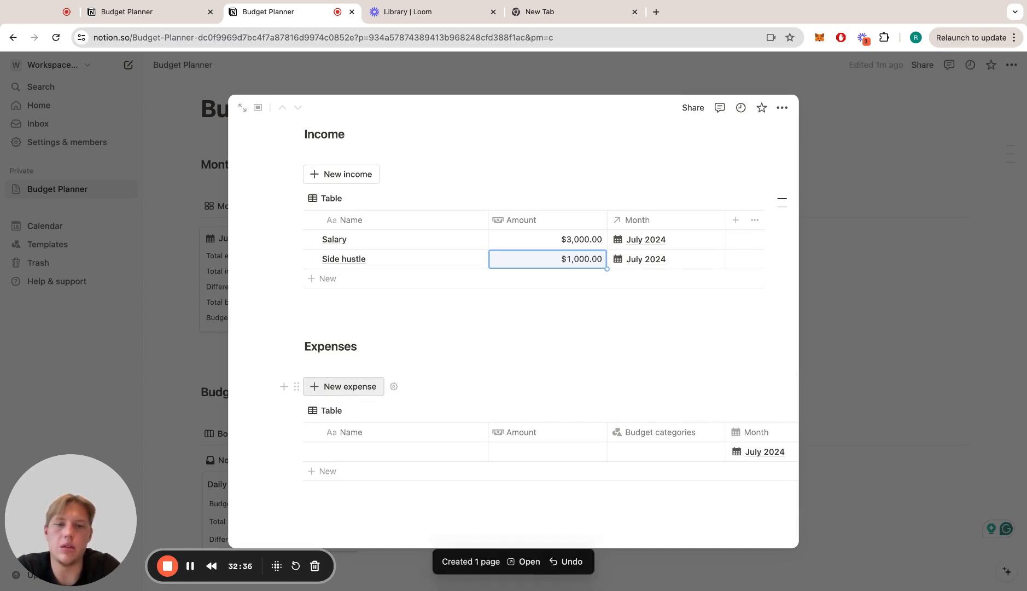
left_click(365, 452)
type("ren")
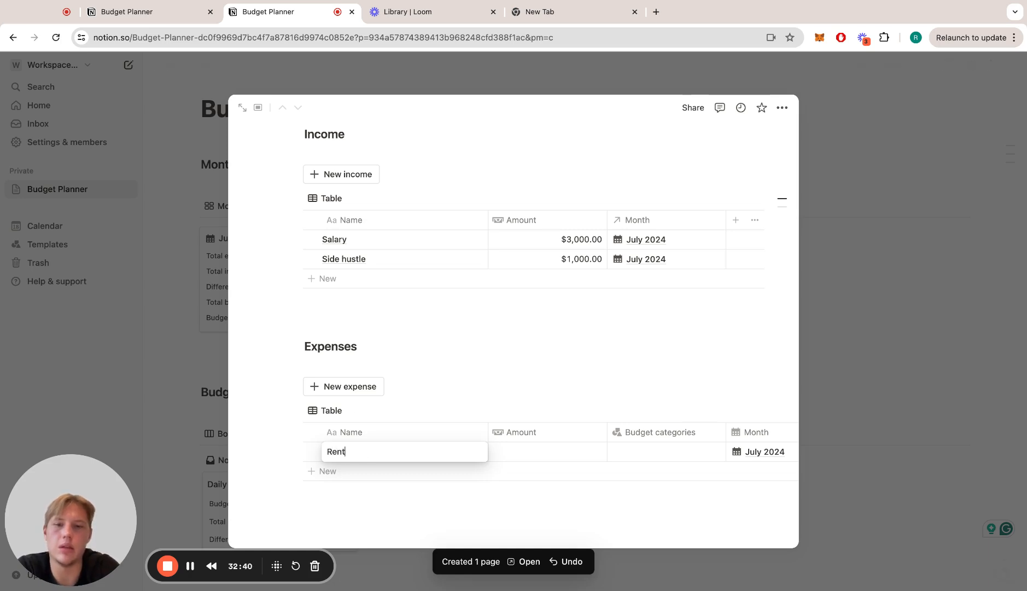
key("Return")
left_click(647, 451)
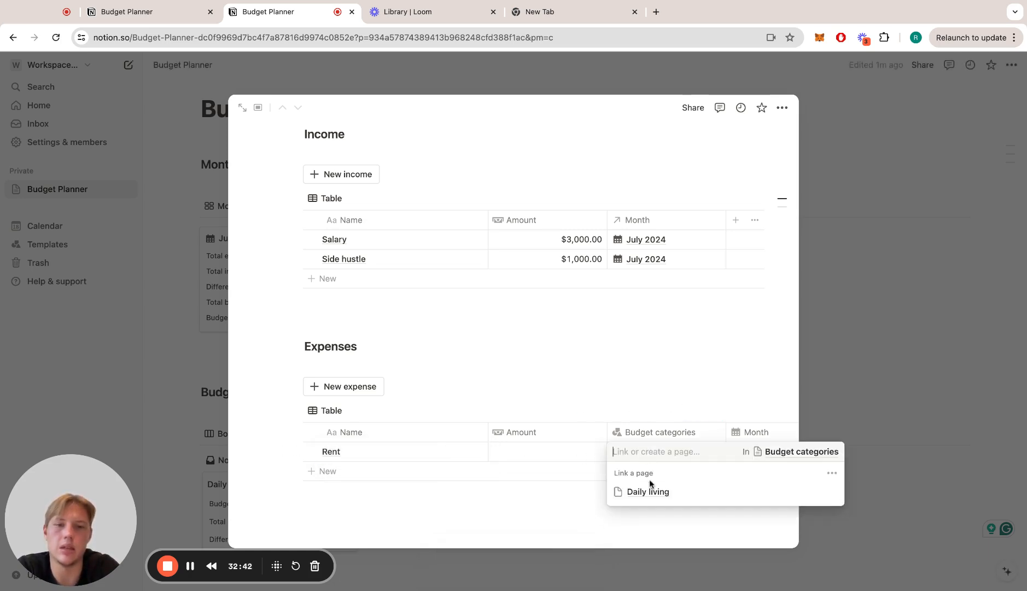
left_click(651, 492)
left_click(565, 454)
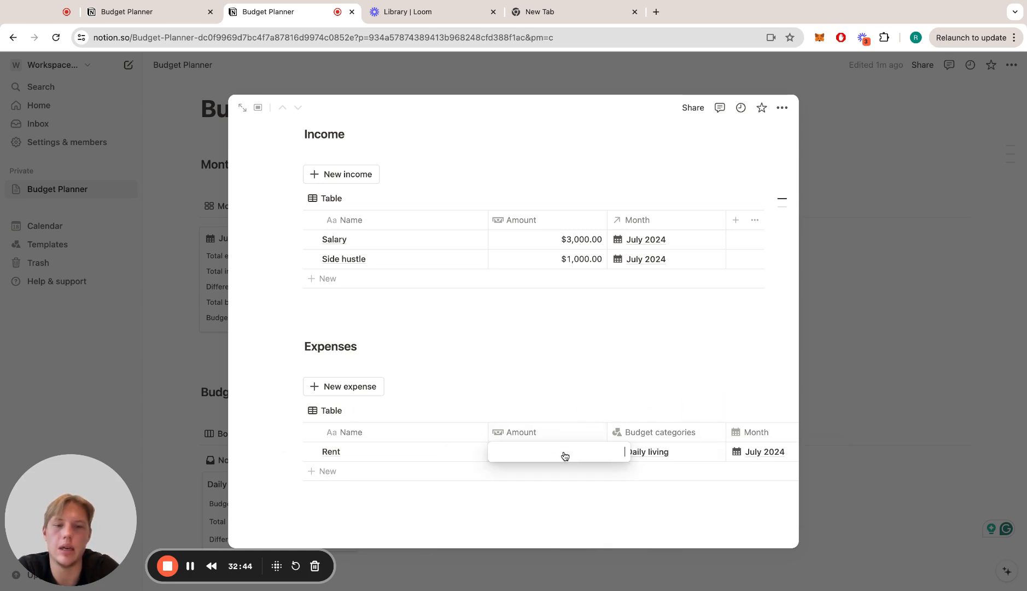
type("500")
key("Return")
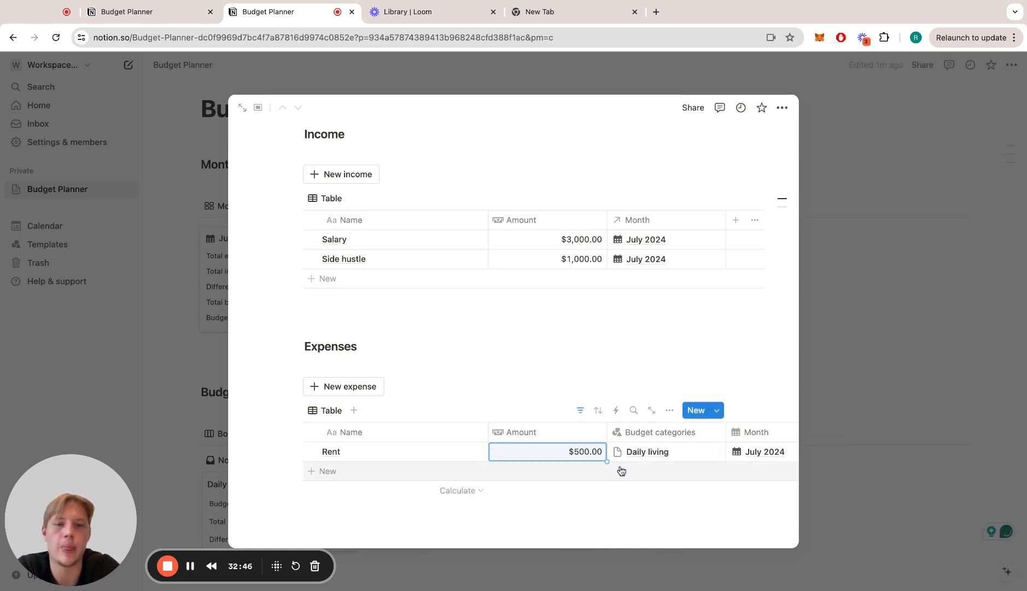
- Show the Month property in the Rent expense's Budget categories relation and close the July 2024 page
left_click(679, 456)
left_click(831, 472)
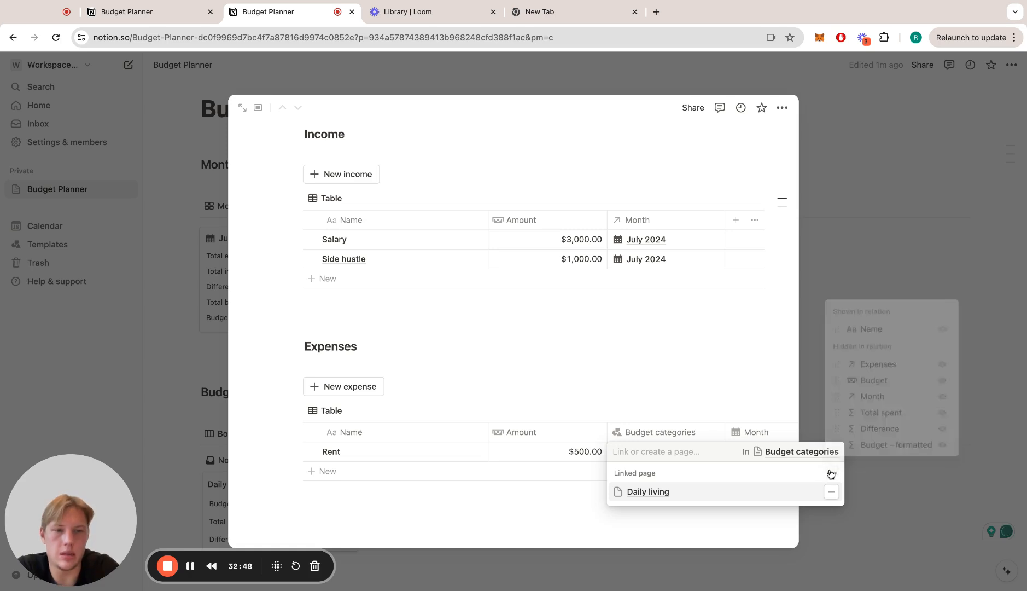
left_click(947, 395)
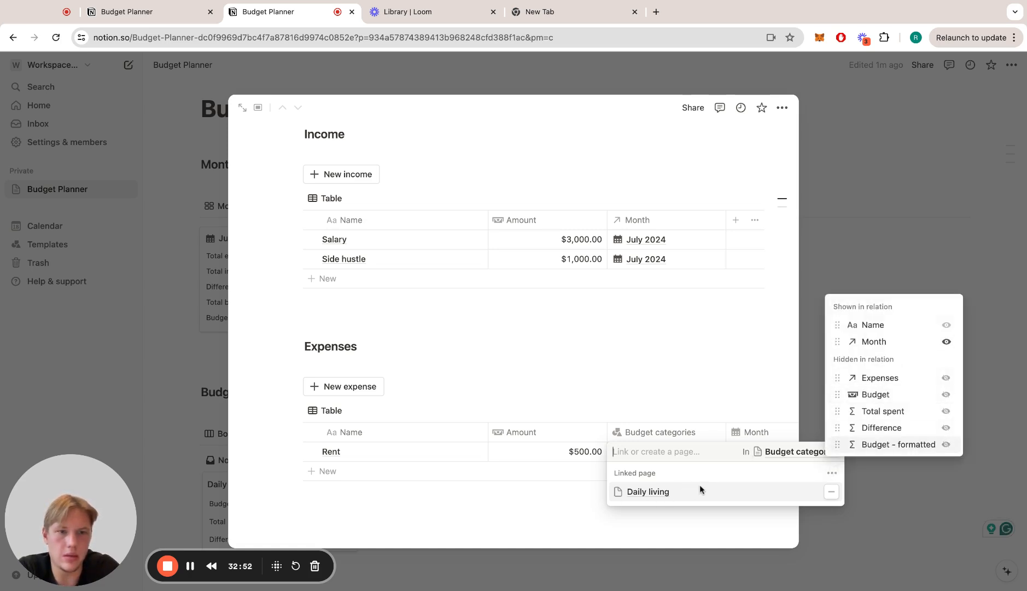
left_click(691, 473)
left_click(553, 512)
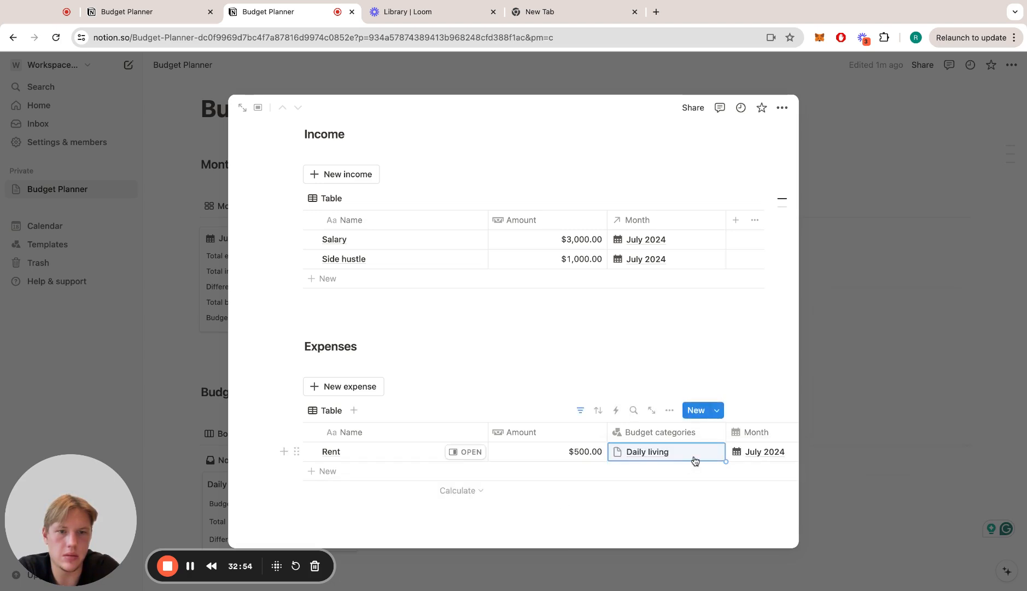
left_click(695, 459)
left_click(856, 398)
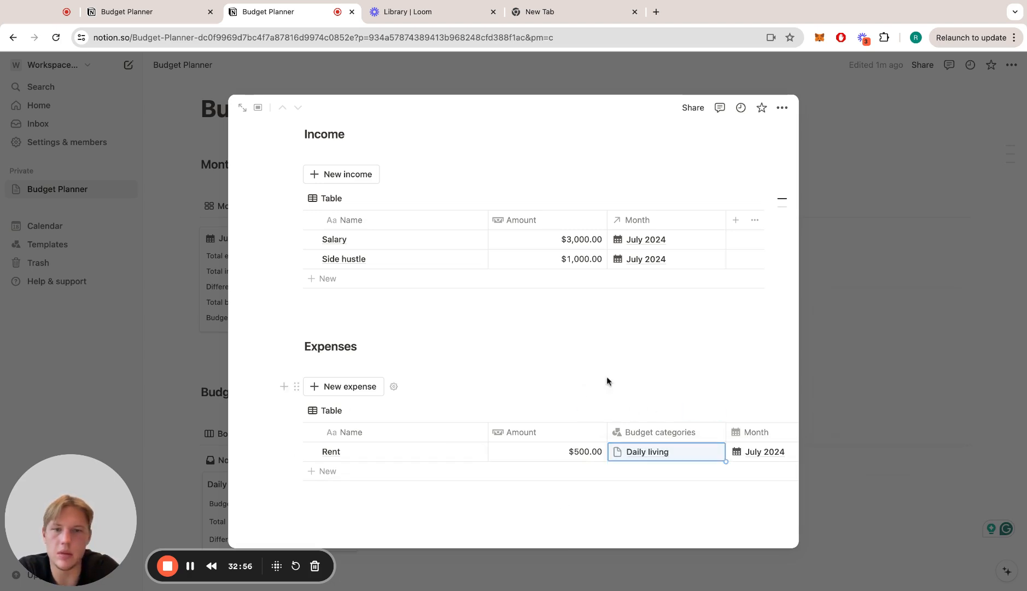
left_click(819, 299)
- Link the Daily living budget category to July 2024 in its Month relation and close its page
scroll(610, 344, "down", 5)
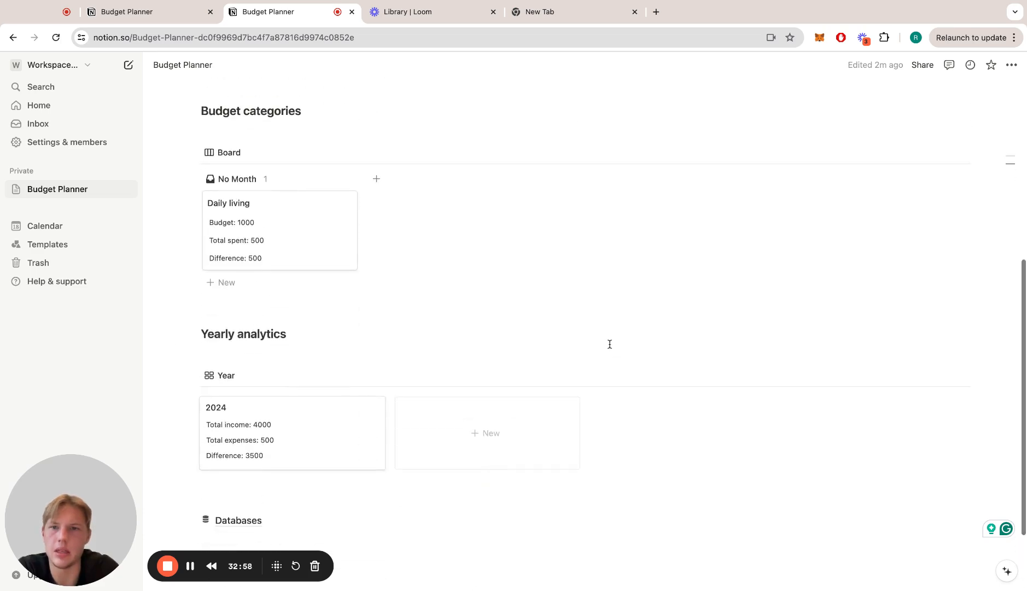
left_click(306, 228)
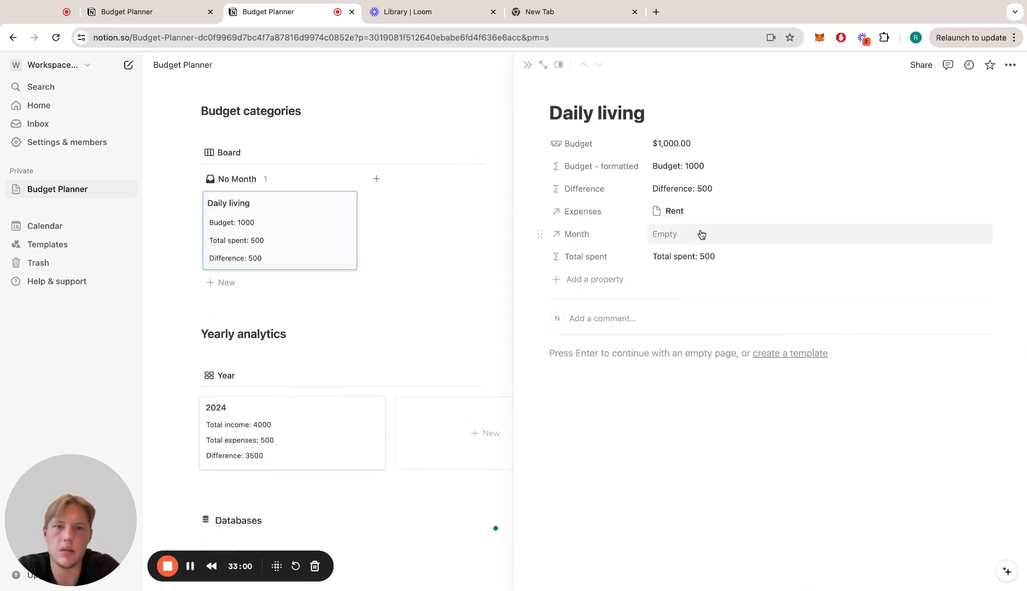
left_click(702, 234)
left_click(687, 275)
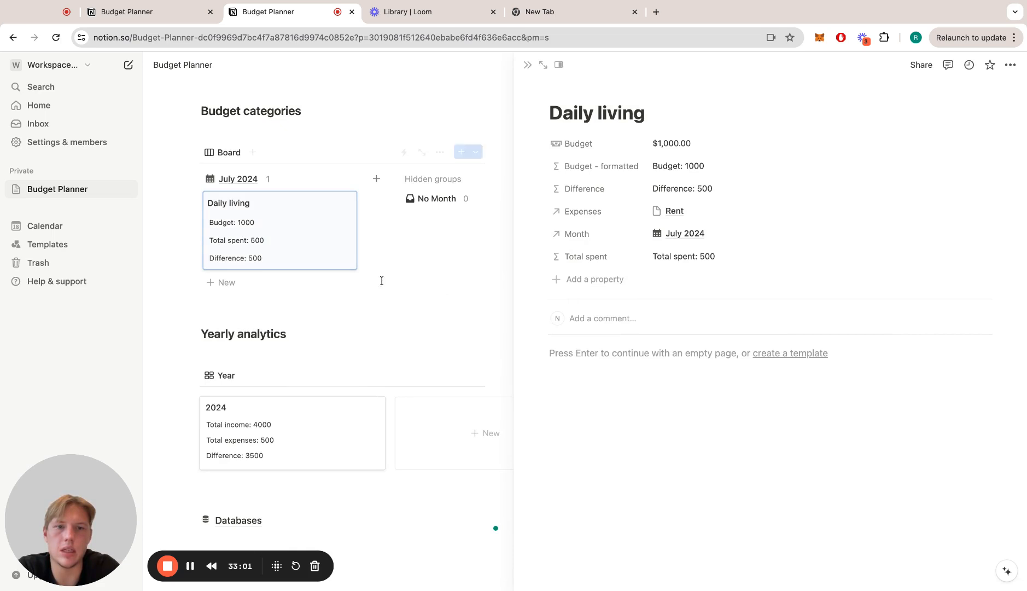
left_click(427, 284)
left_click(417, 335)
scroll(416, 336, "up", 4)
left_click(430, 289)
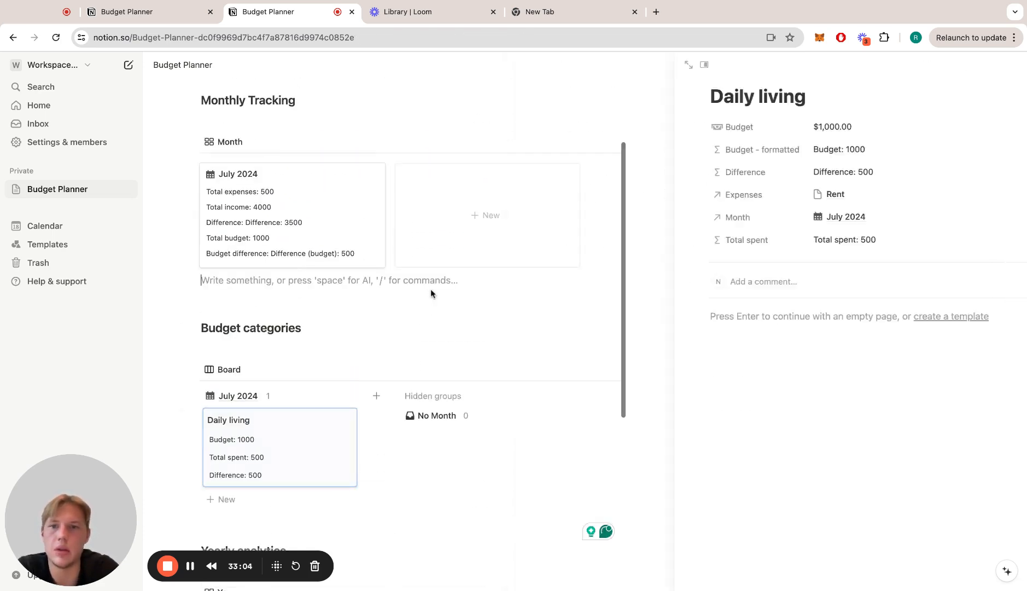
- Reopen the July 2024 page and inspect the formula of its "Budget difference - formatted" property
scroll(431, 291, "up", 2)
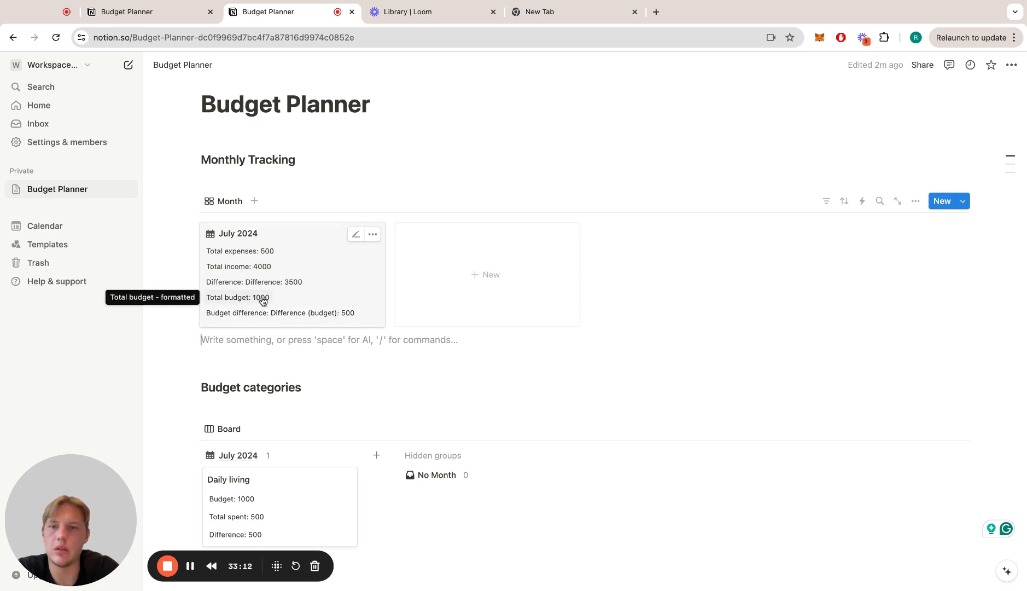
scroll(282, 301, "down", 3)
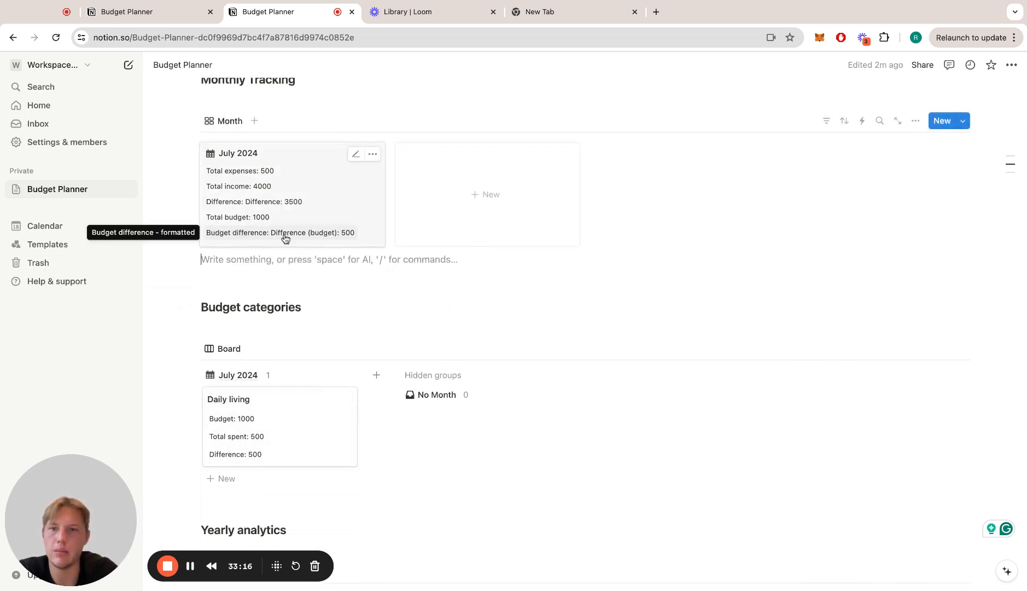
left_click(333, 232)
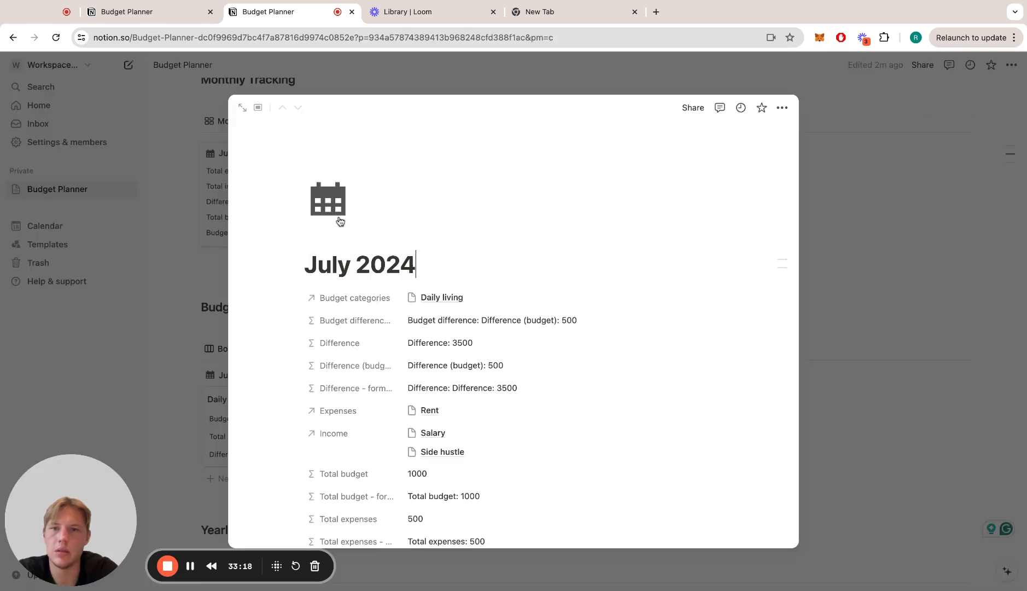
scroll(401, 348, "down", 1)
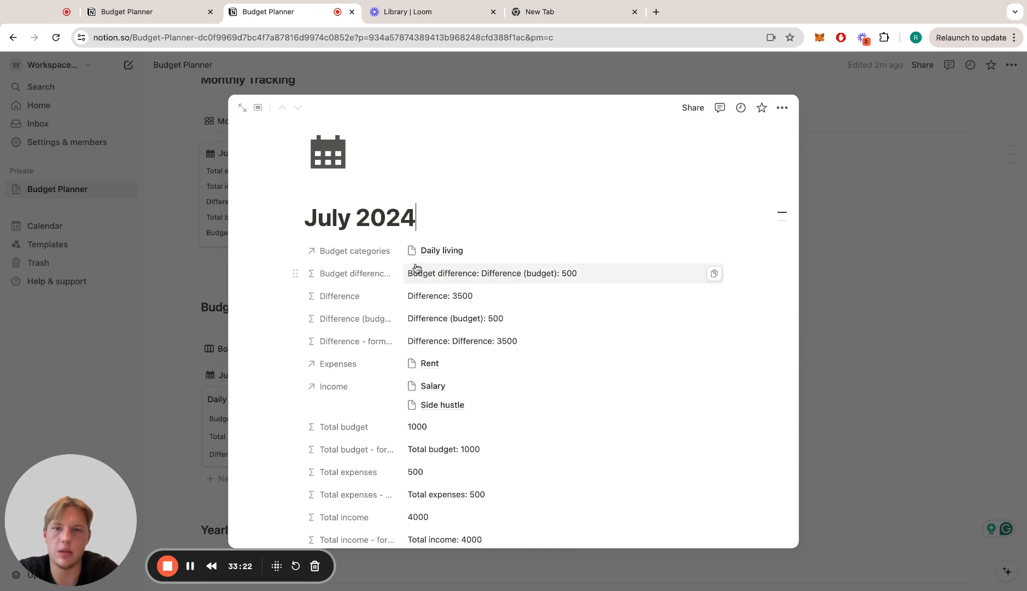
left_click(356, 273)
left_click(361, 313)
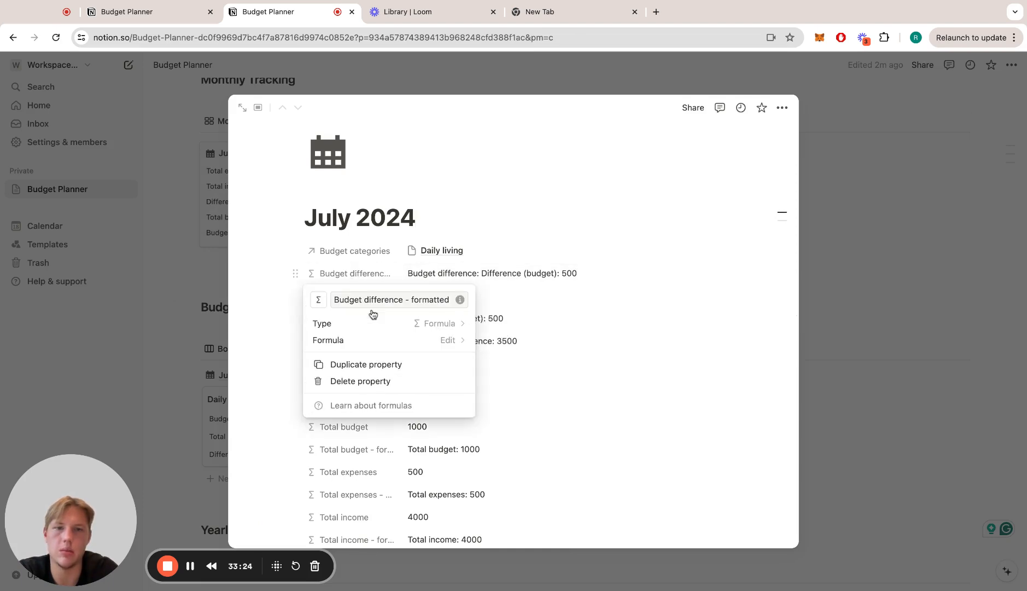
left_click(390, 341)
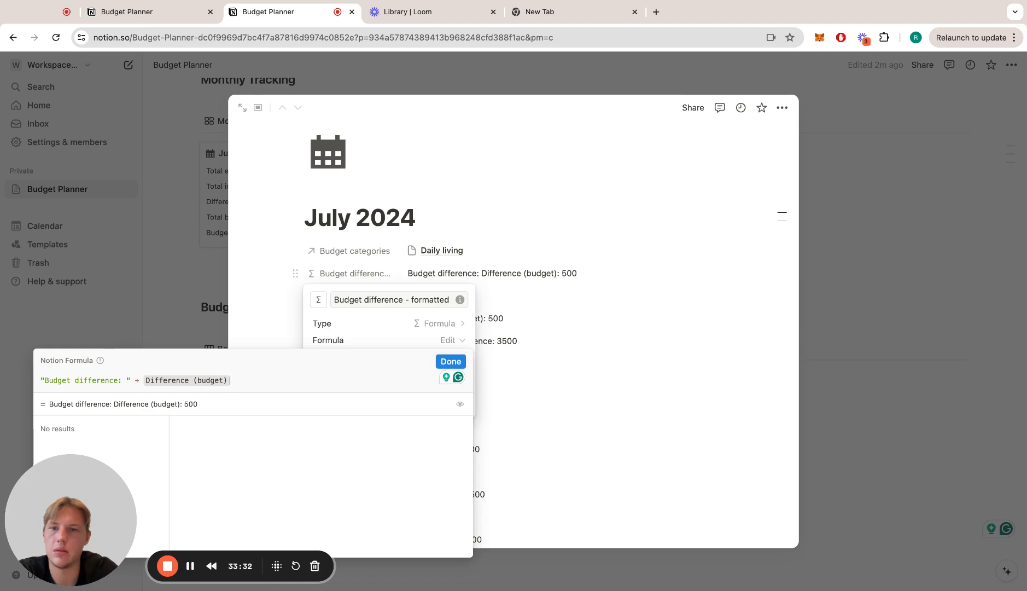
left_click(588, 388)
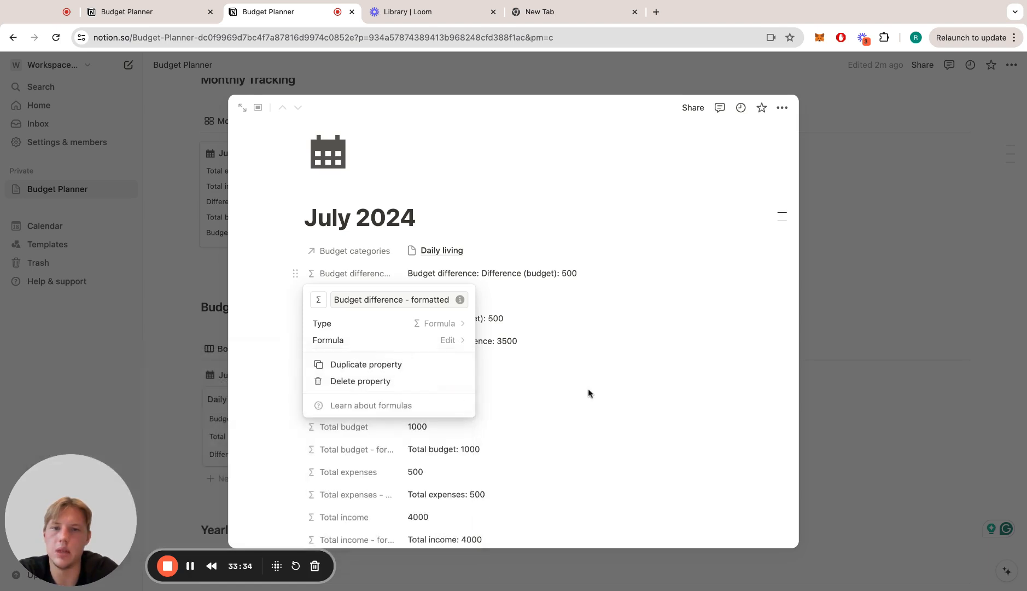
left_click(588, 388)
- Delete the redundant "Budget difference - formatted" property from the July 2024 page and close the page
scroll(589, 393, "down", 3)
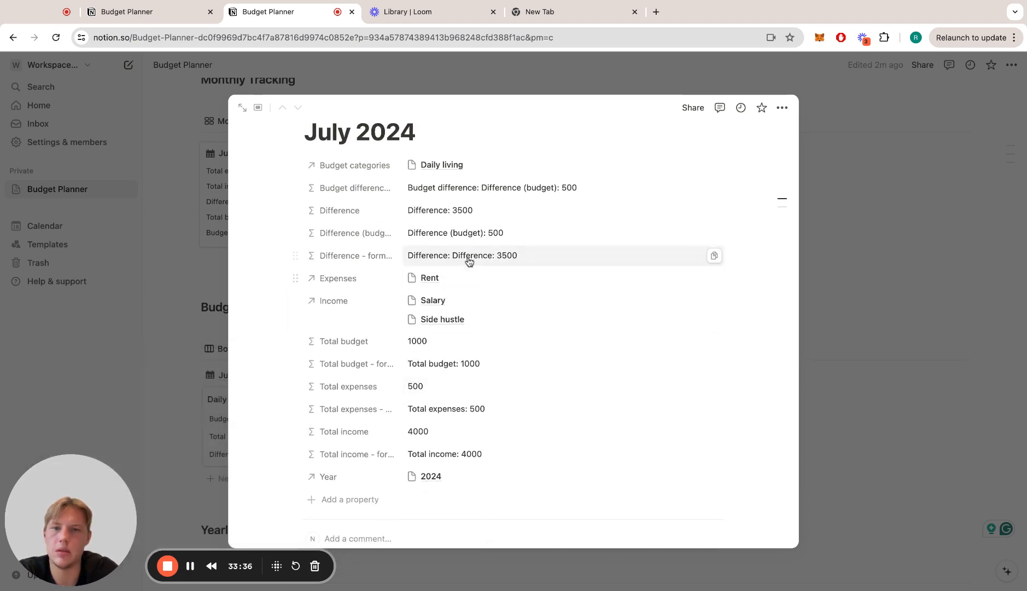
scroll(358, 256, "up", 1)
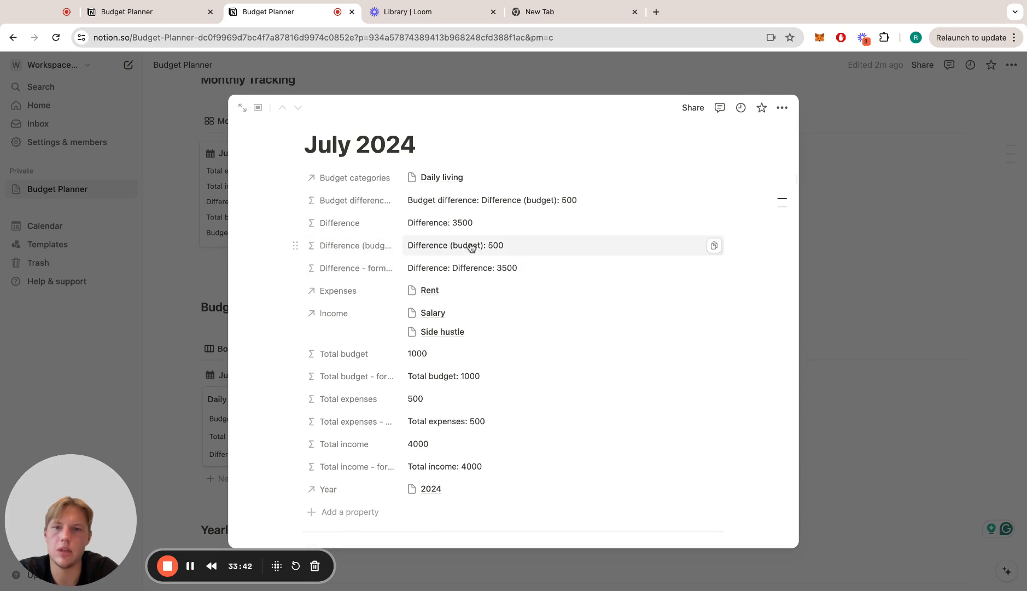
scroll(483, 249, "up", 1)
scroll(483, 248, "up", 1)
left_click(325, 219)
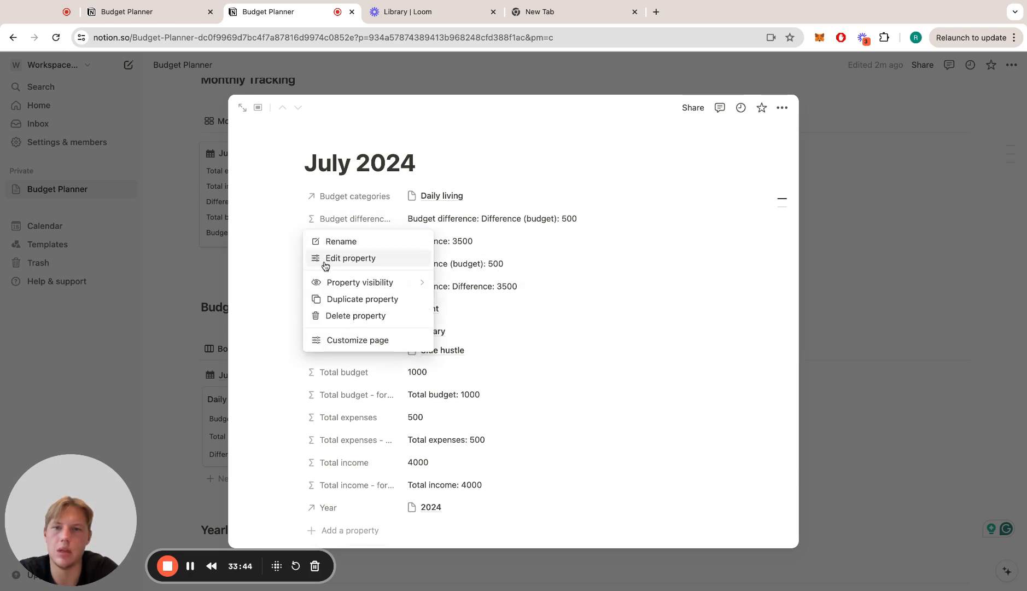
left_click(353, 316)
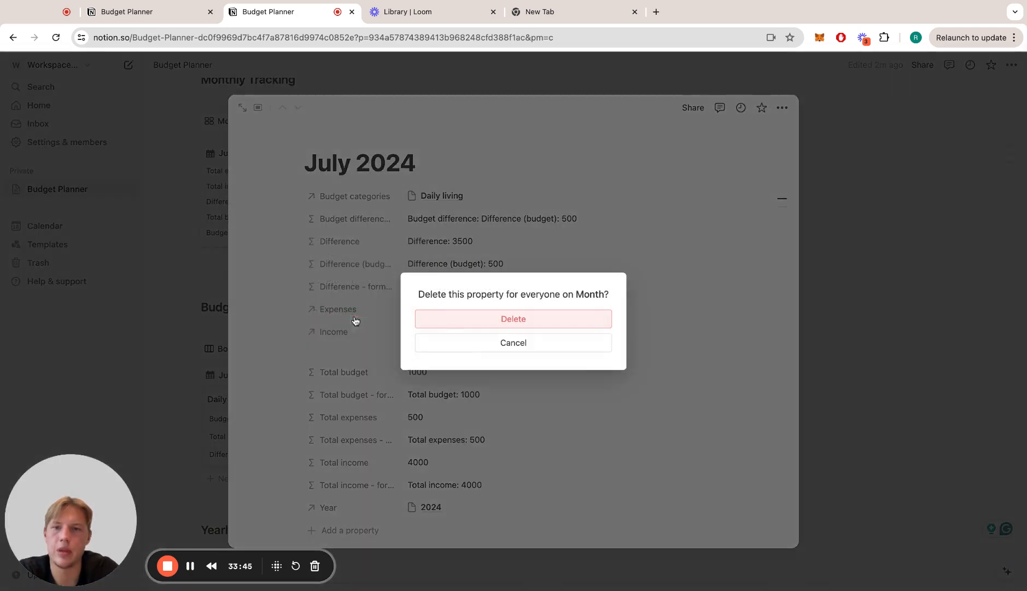
left_click(527, 319)
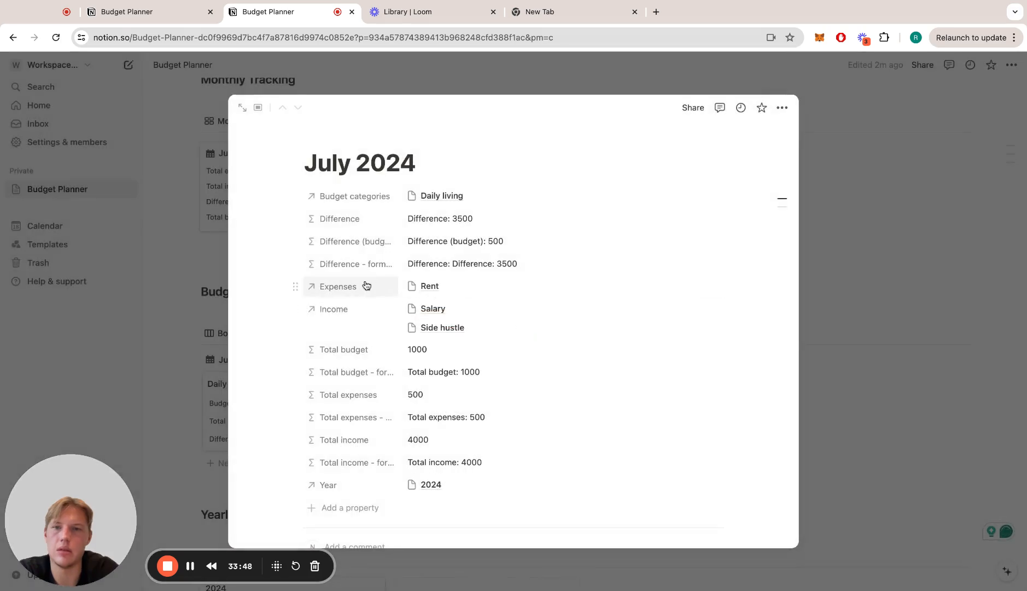
left_click(197, 282)
- Show the "Difference (budget)" property on the cards of the Month gallery under Monthly Tracking
scroll(234, 164, "up", 2)
left_click(229, 169)
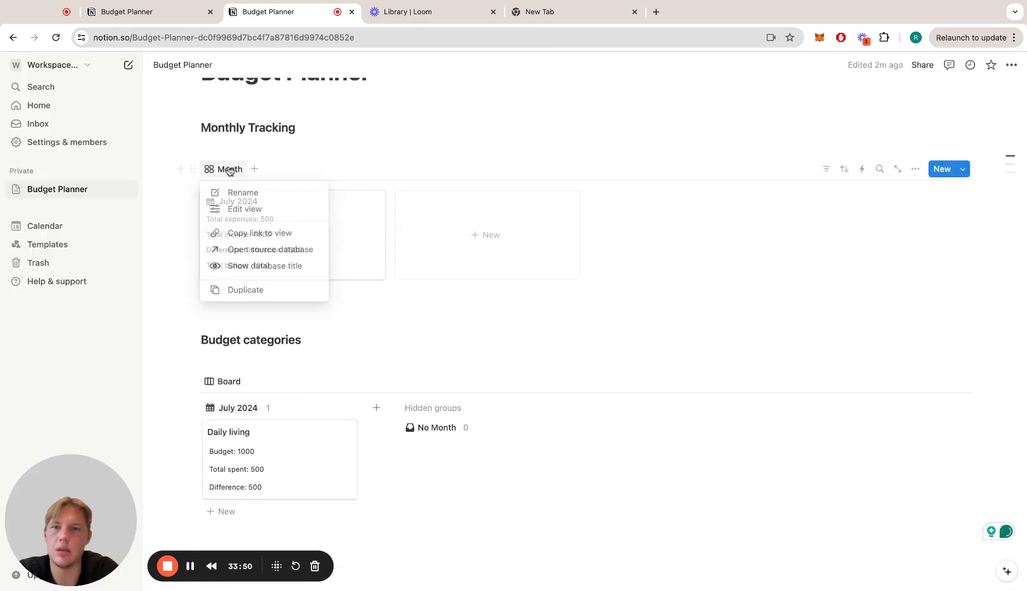
left_click(247, 209)
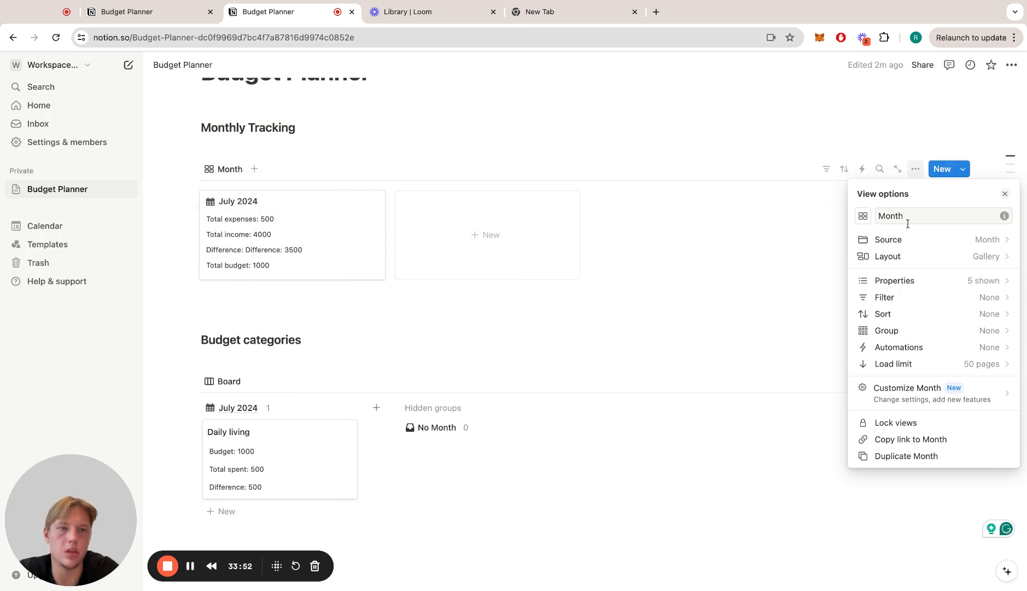
left_click(942, 282)
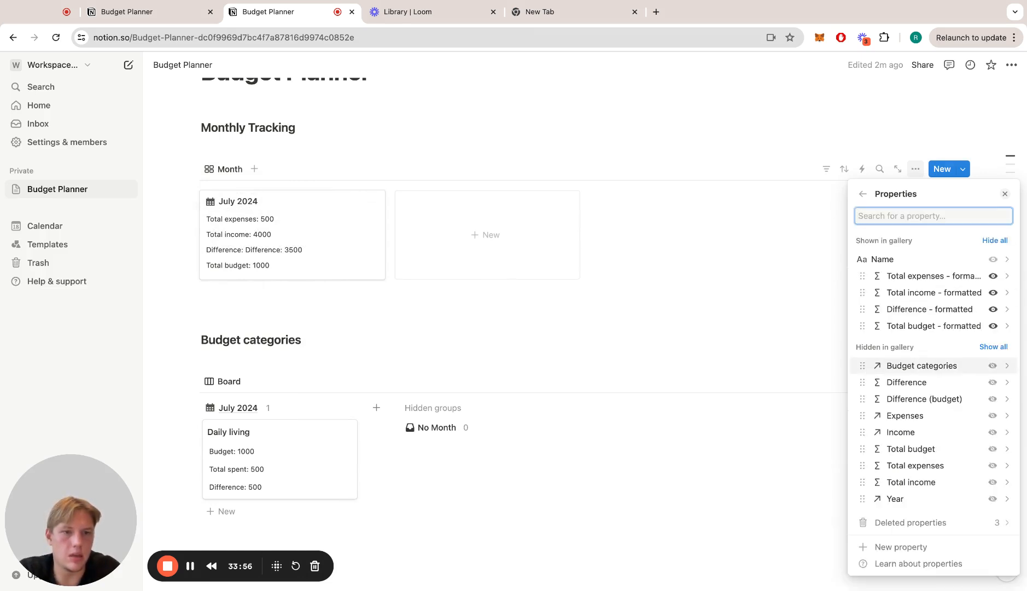
left_click(992, 399)
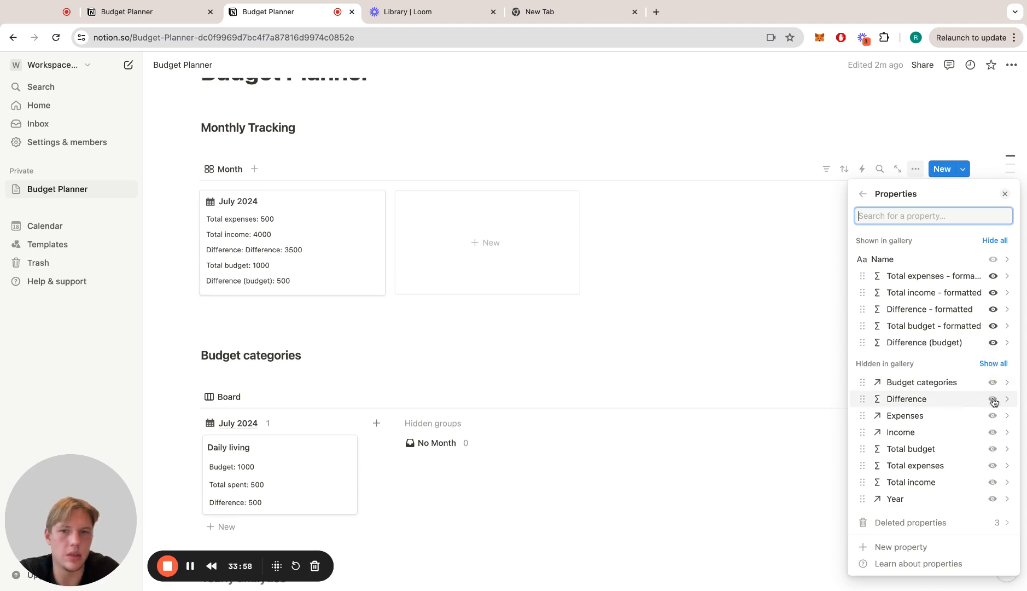
left_click(665, 312)
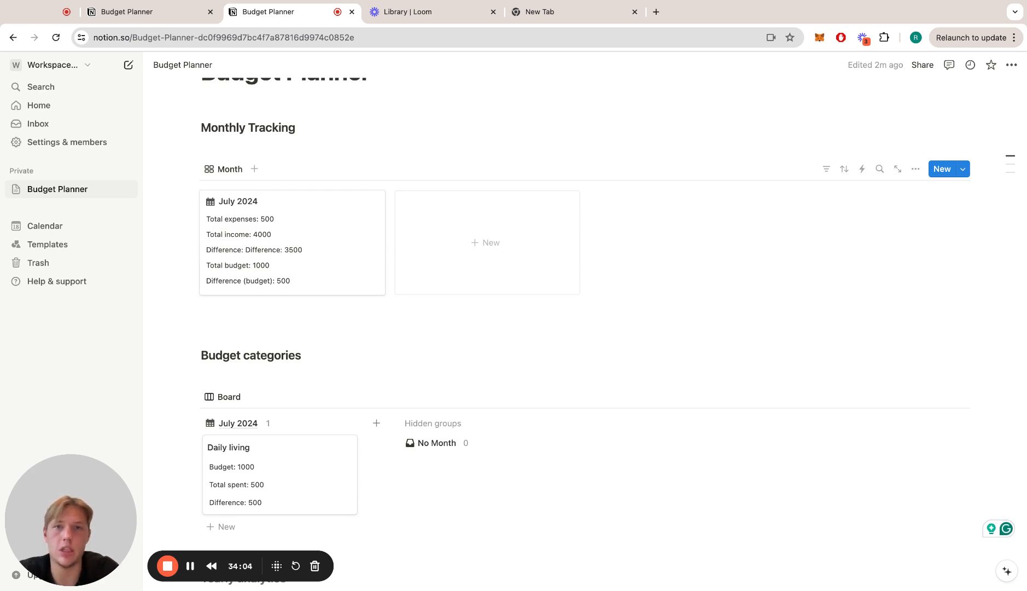
- Review the Monthly Tracking, Budget categories and Yearly analytics sections of the Budget Planner, checking the figures on their cards
scroll(612, 333, "up", 3)
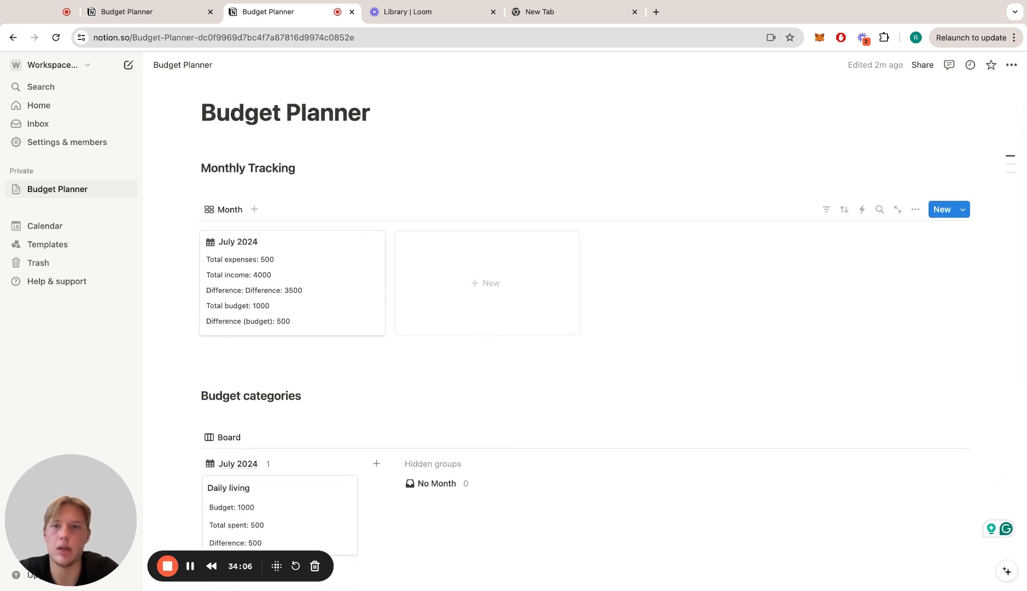
scroll(647, 268, "down", 1)
scroll(647, 269, "up", 1)
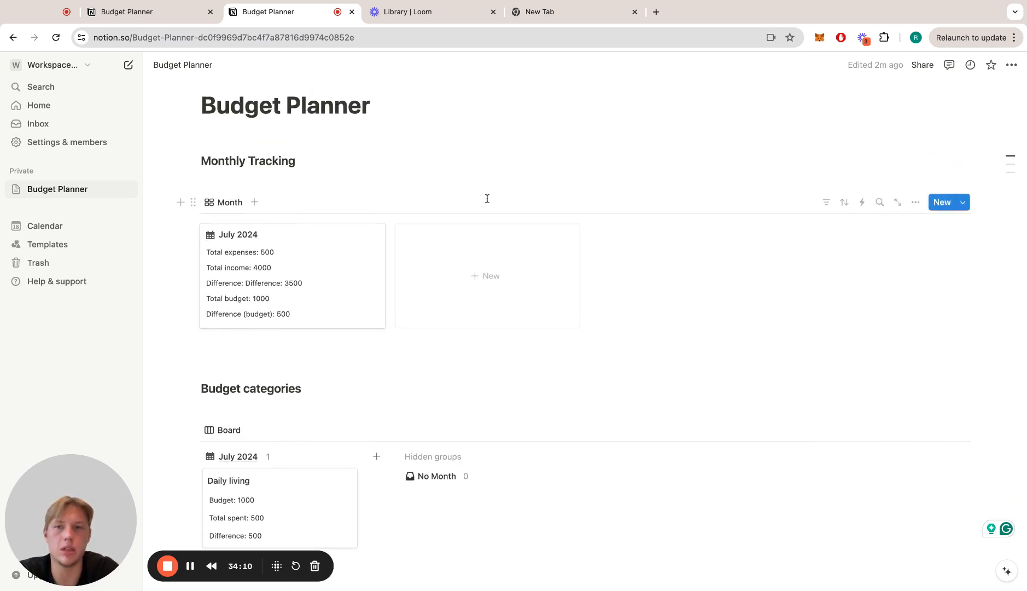
scroll(486, 200, "down", 2)
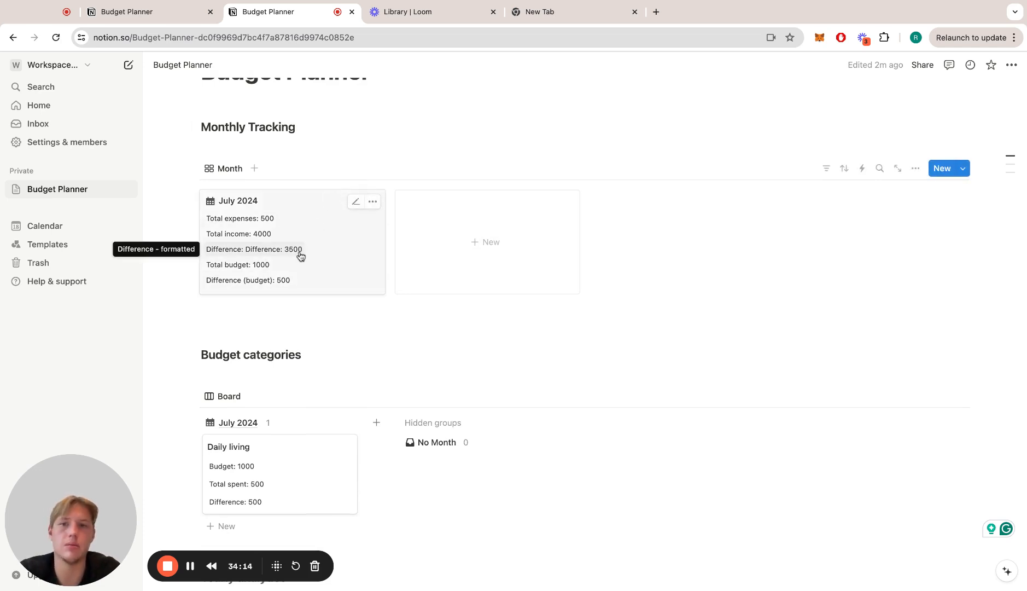
scroll(300, 255, "down", 2)
scroll(310, 323, "down", 2)
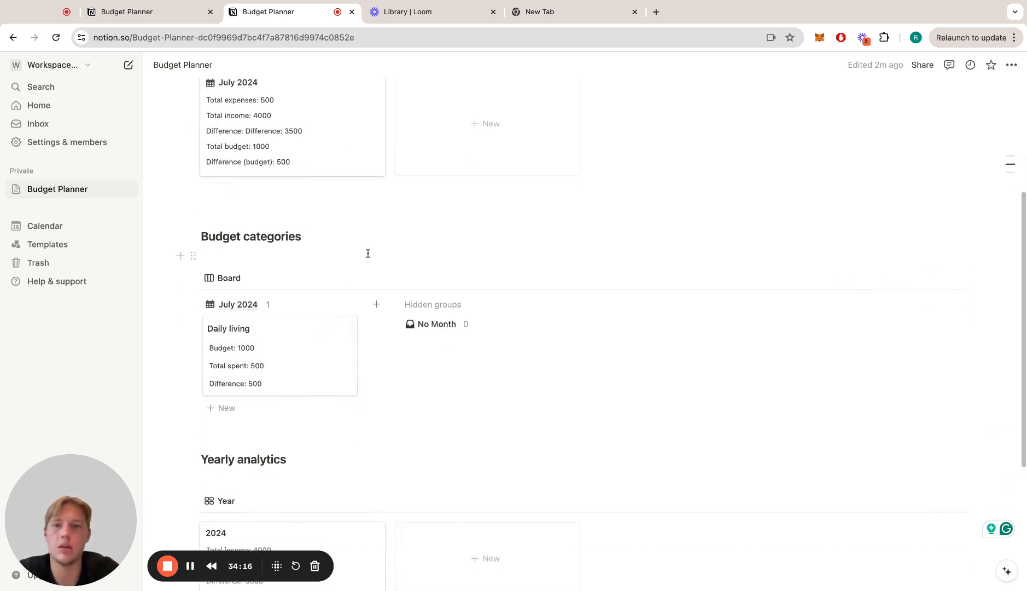
scroll(395, 360, "down", 5)
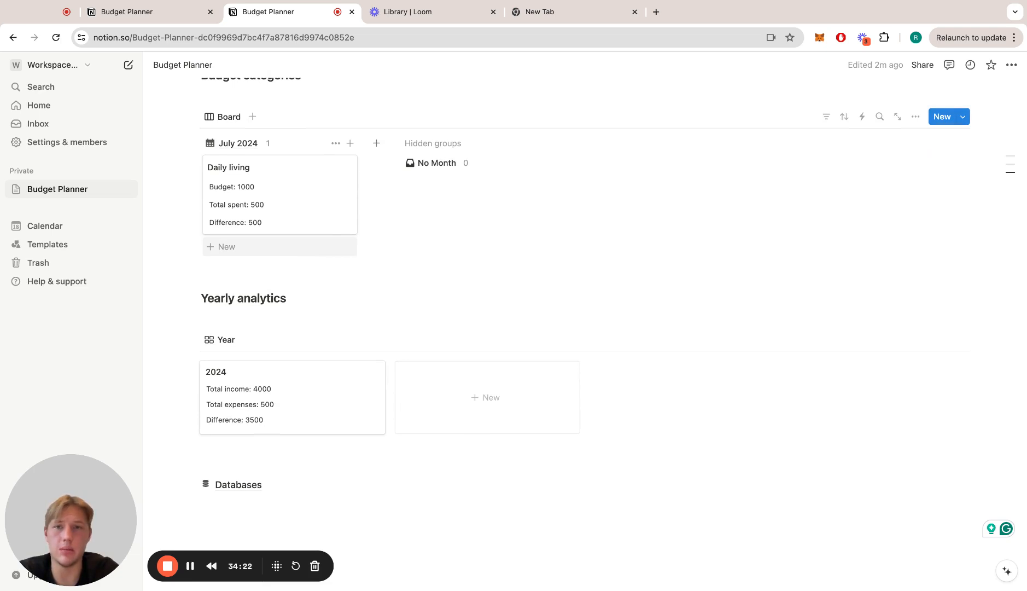
scroll(416, 236, "up", 6)
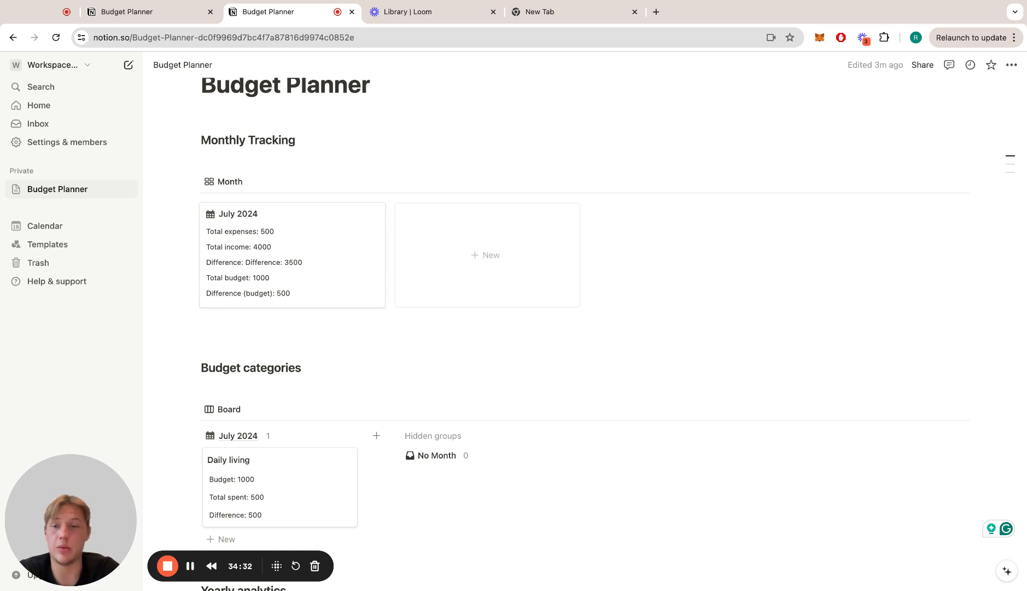
scroll(263, 426, "up", 1)
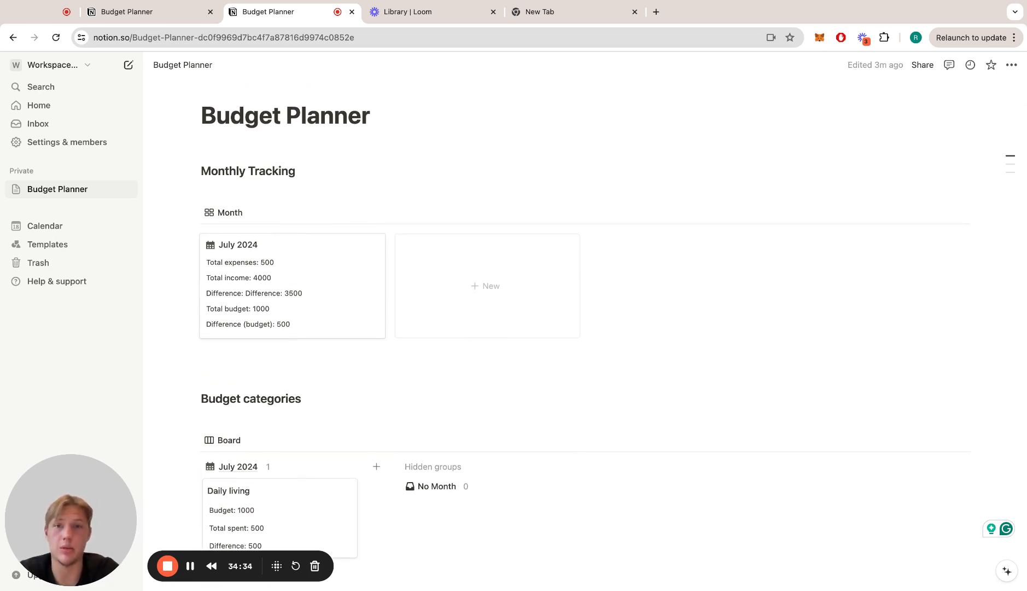